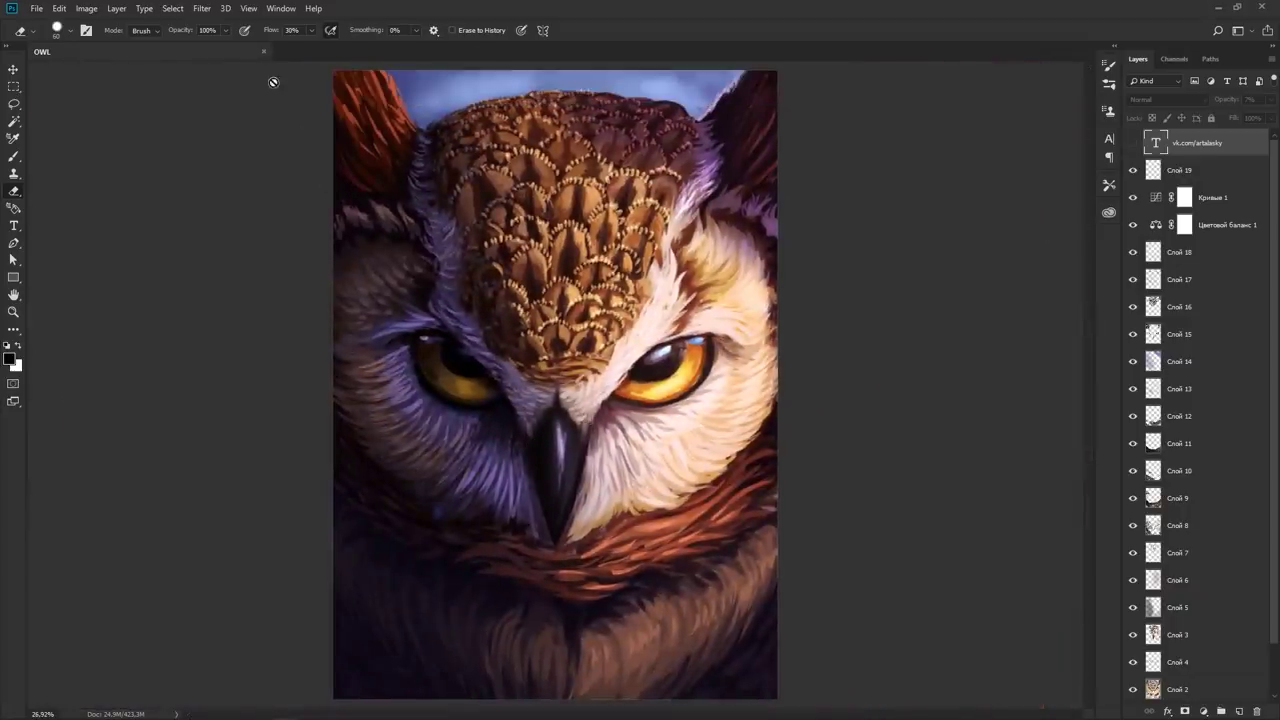
Close the OWL document without saving its changes and exit Photoshop.
left_click(263, 54)
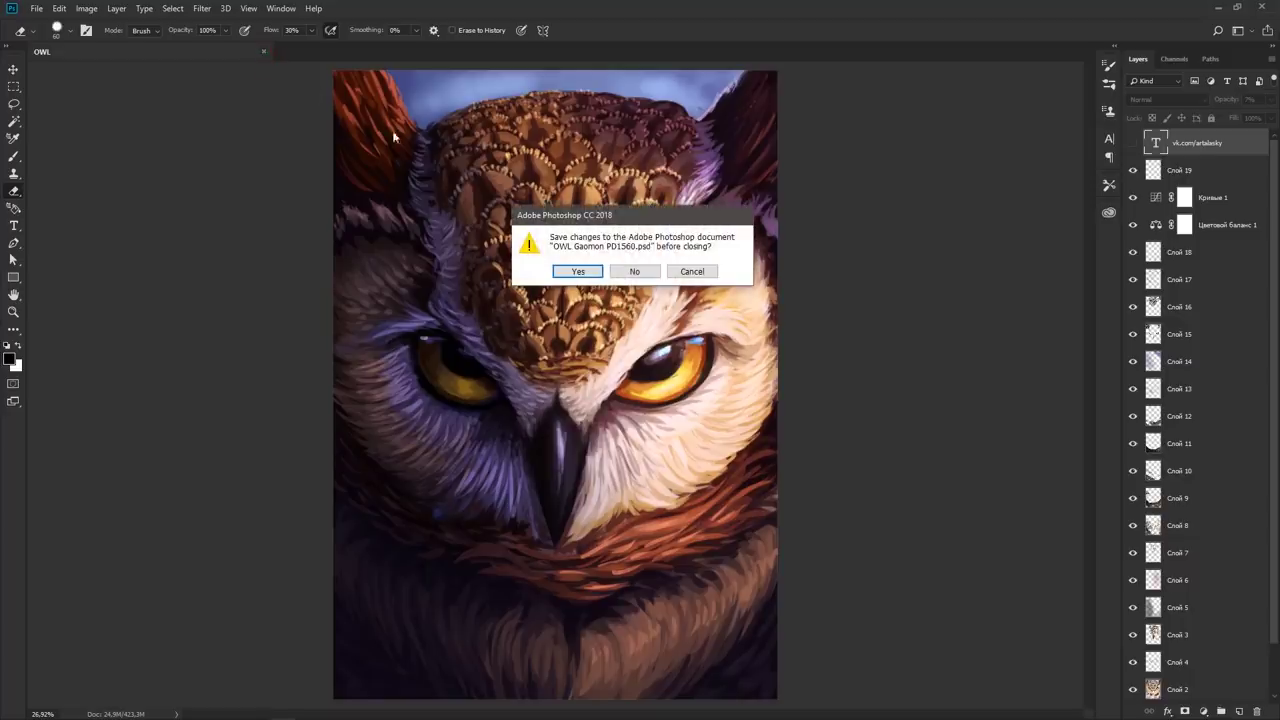
left_click(632, 272)
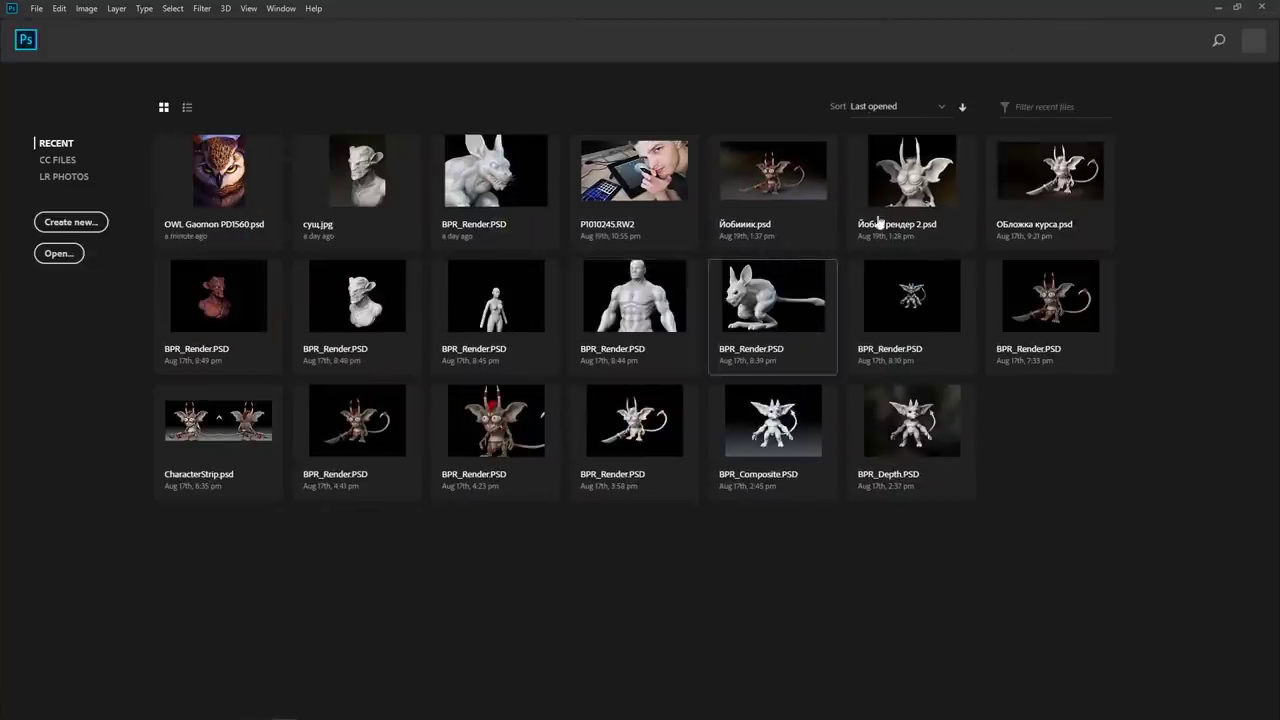
left_click(1261, 10)
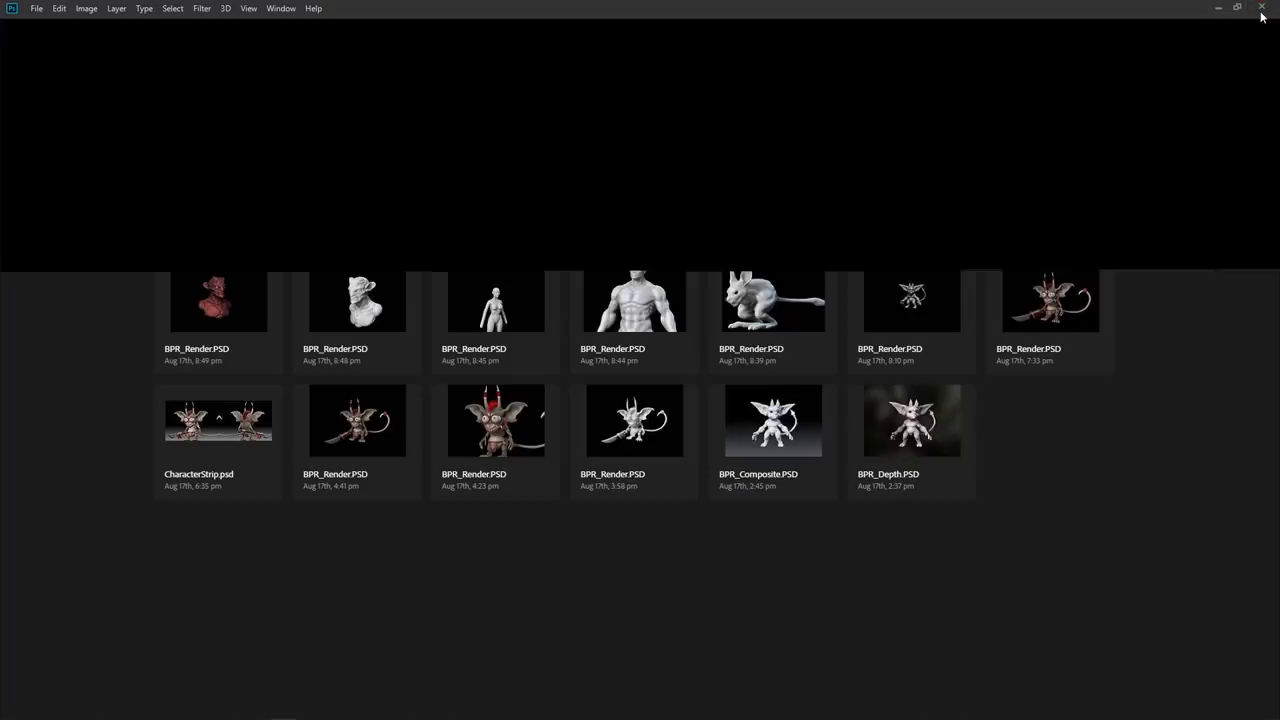
Uninstall Photoshop from its Start menu tile, bringing up Programs and Features.
key("super")
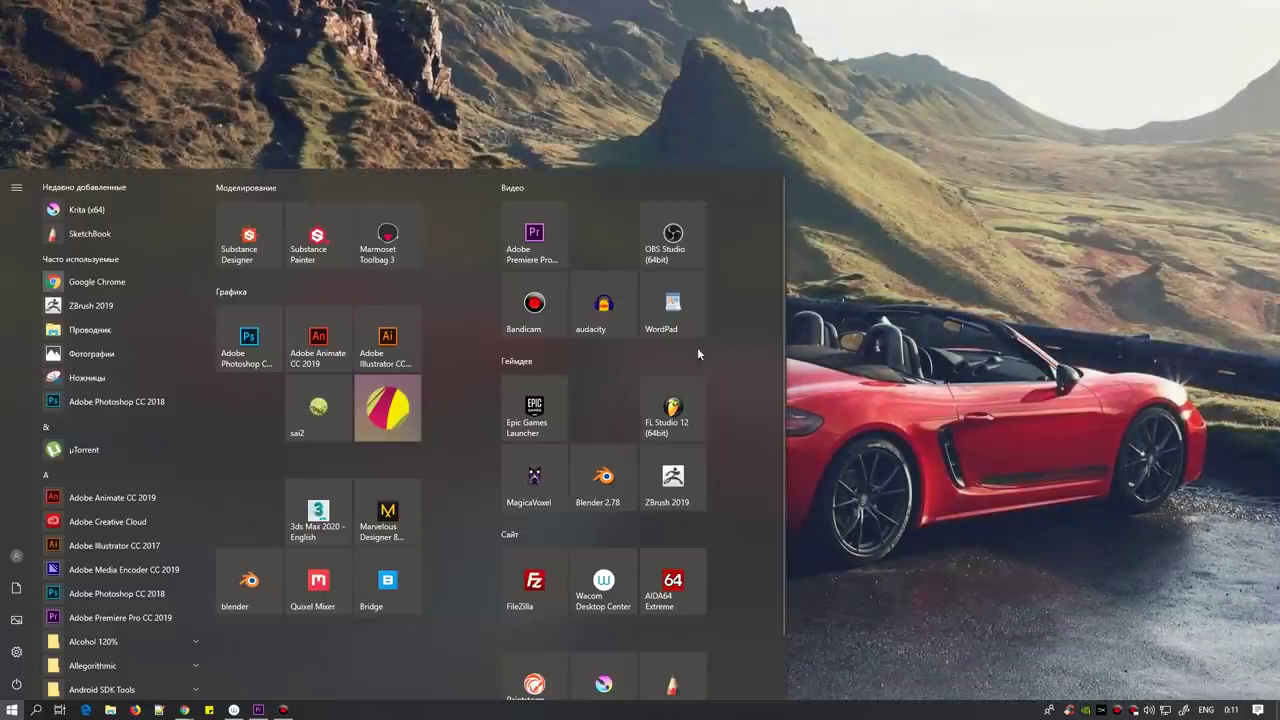
right_click(246, 360)
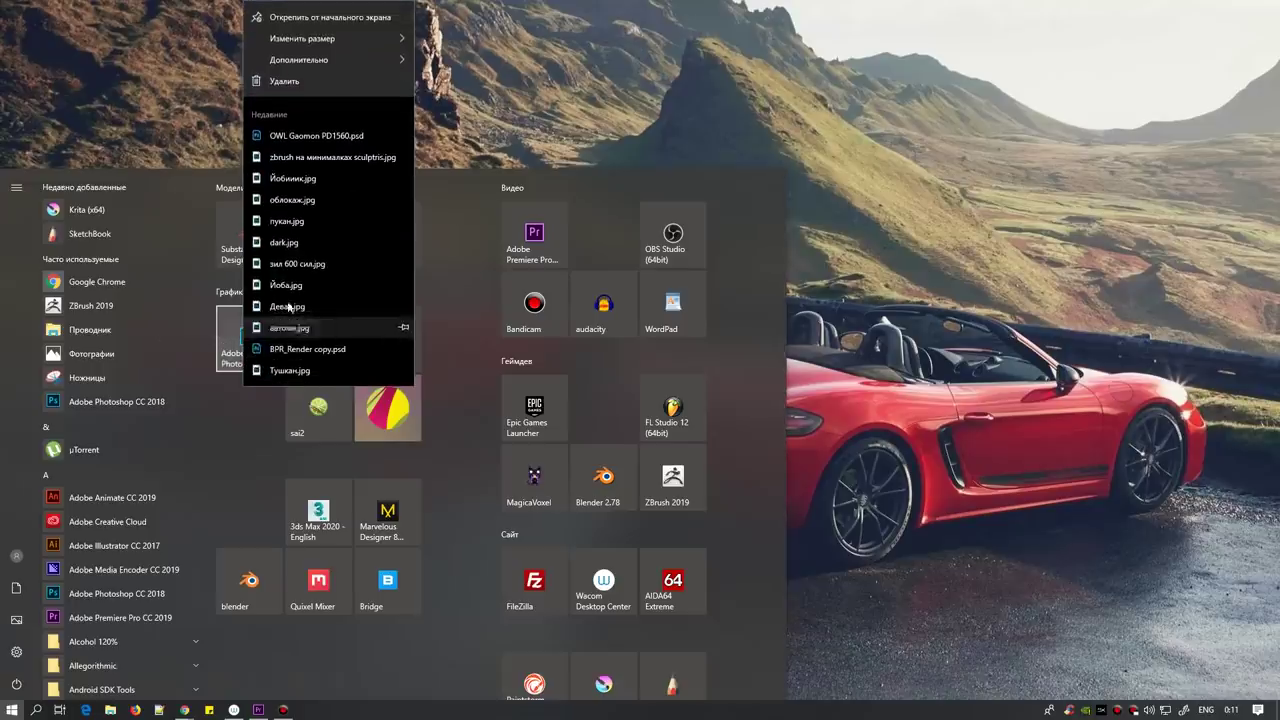
left_click(343, 86)
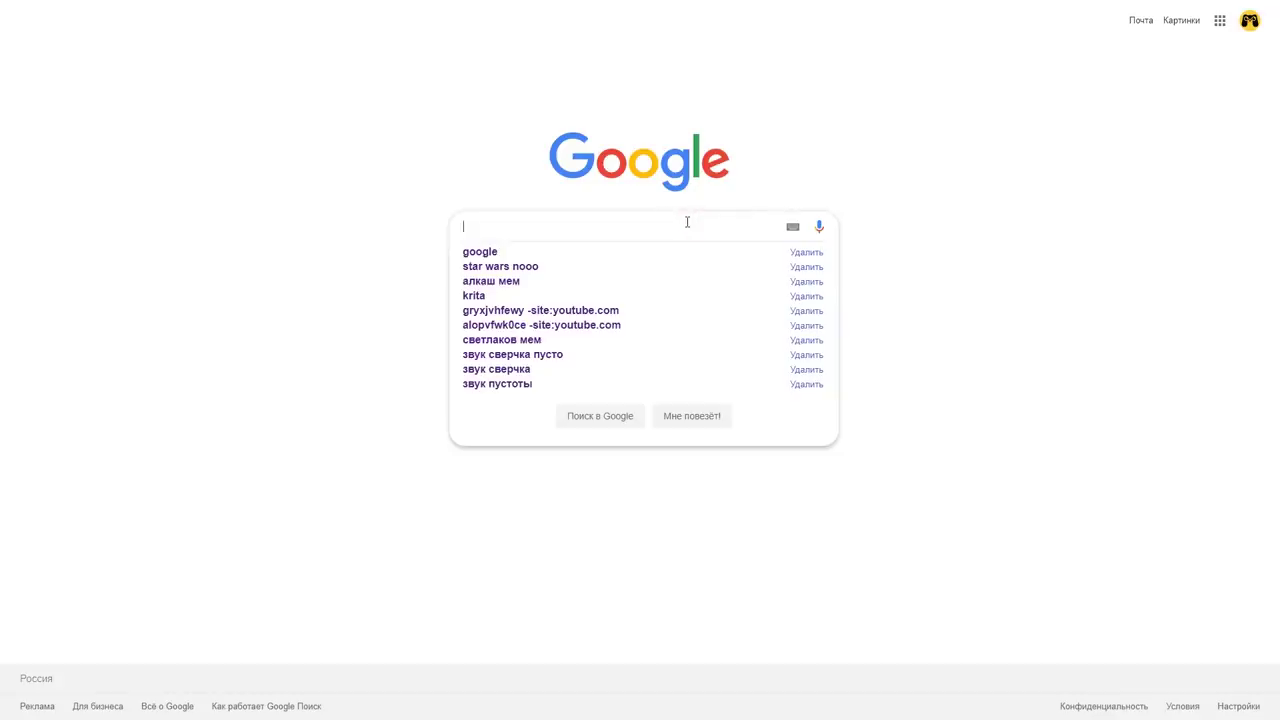
Search Google for Krita and open the official krita.org result.
type("k")
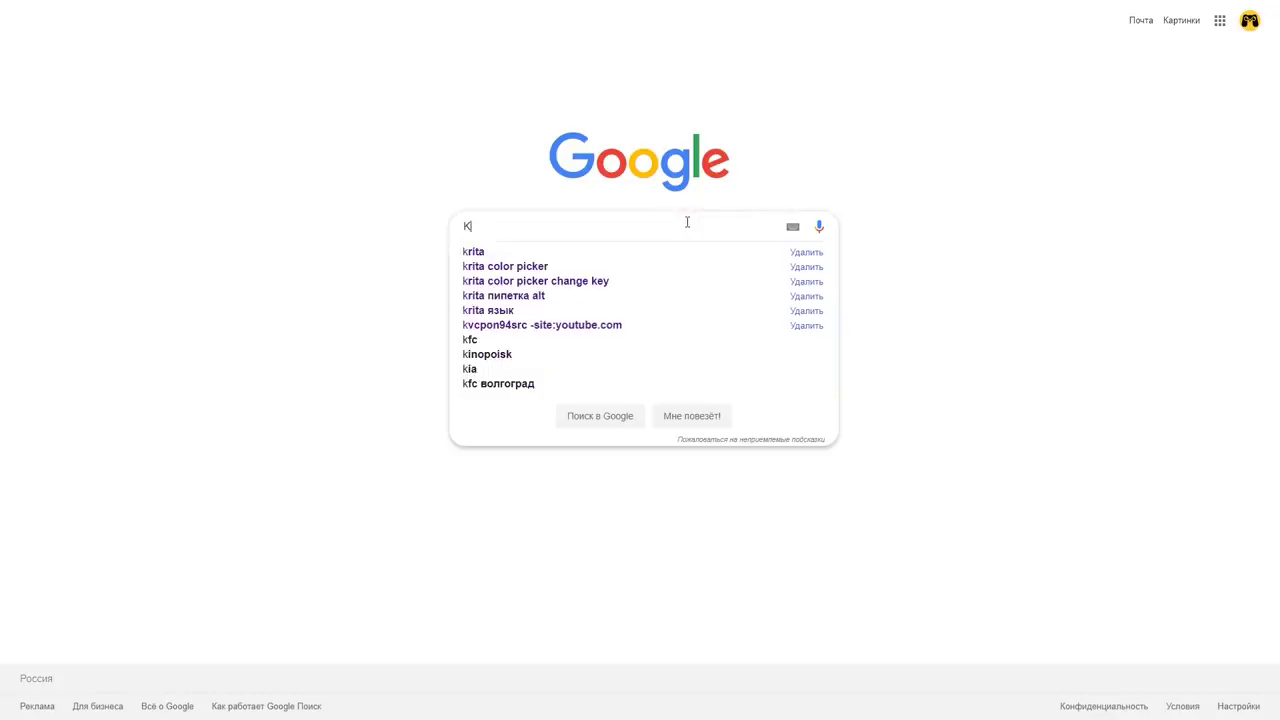
type("RIT")
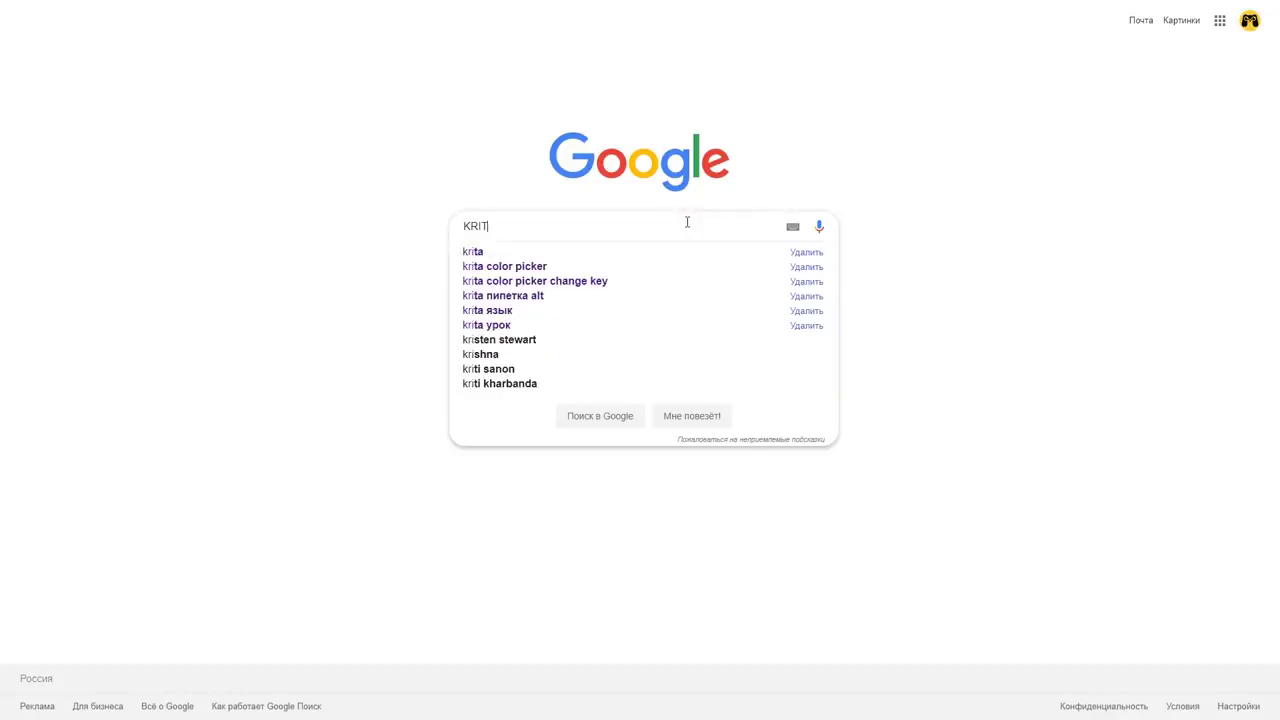
type("A")
key("Return")
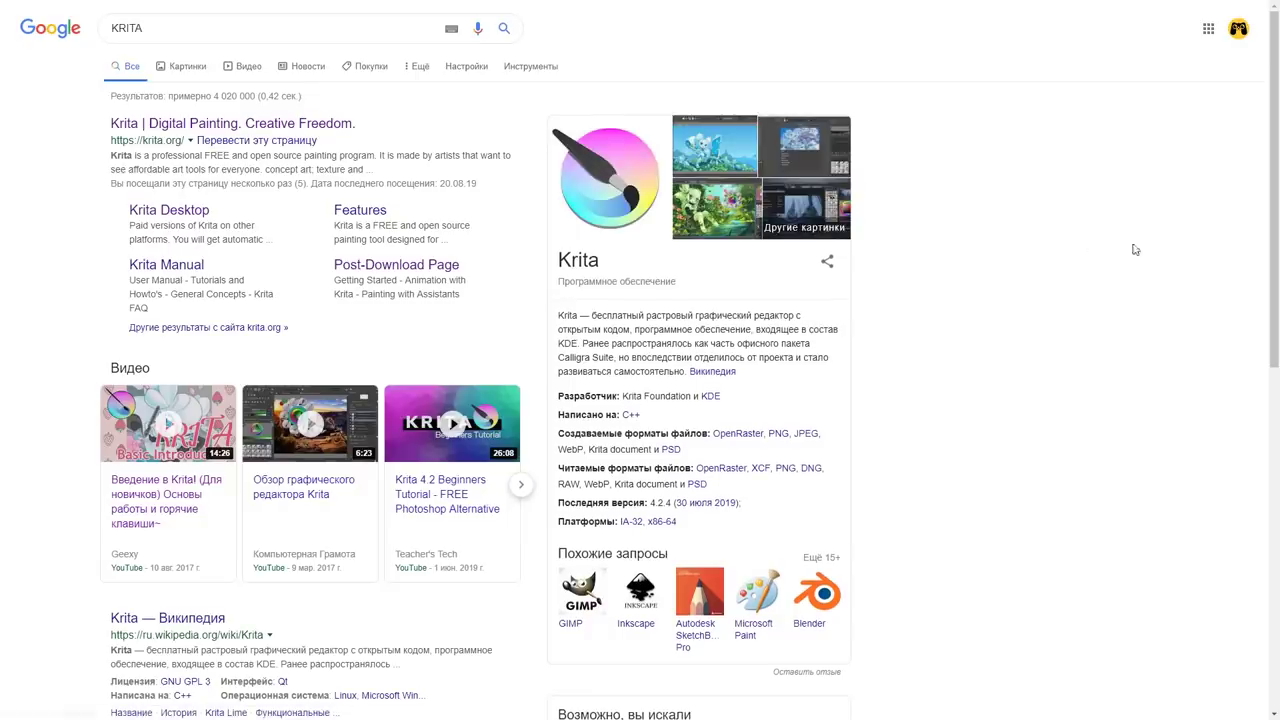
left_click(262, 125)
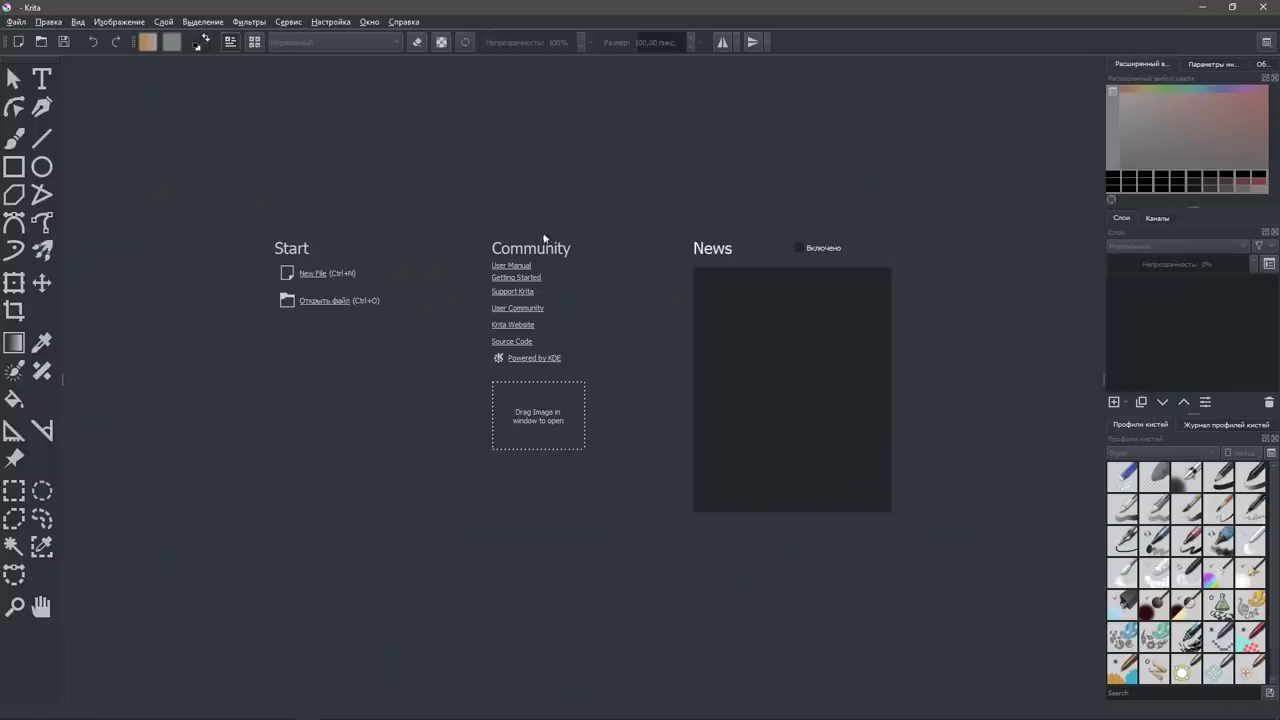
Start a new document from Krita's welcome screen.
left_click(318, 274)
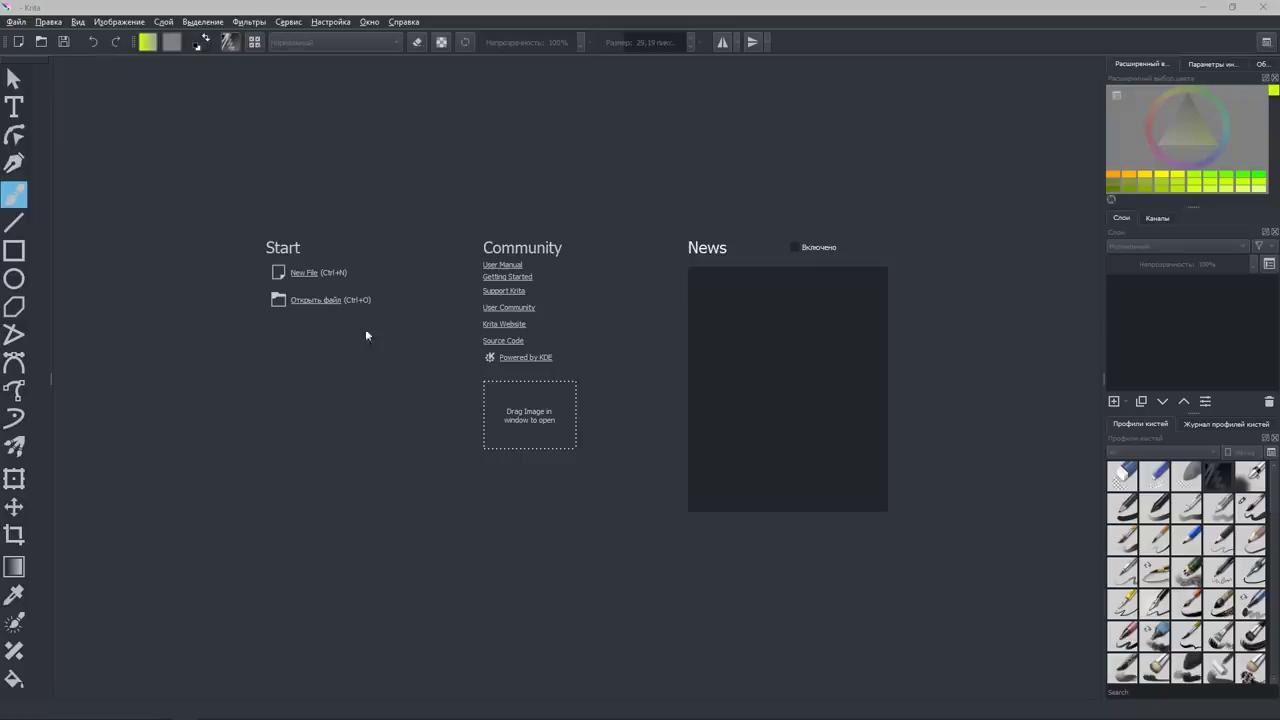
Set Krita's primary interface language to Nepali (नेपाली) and acknowledge the restart notice.
left_click(333, 24)
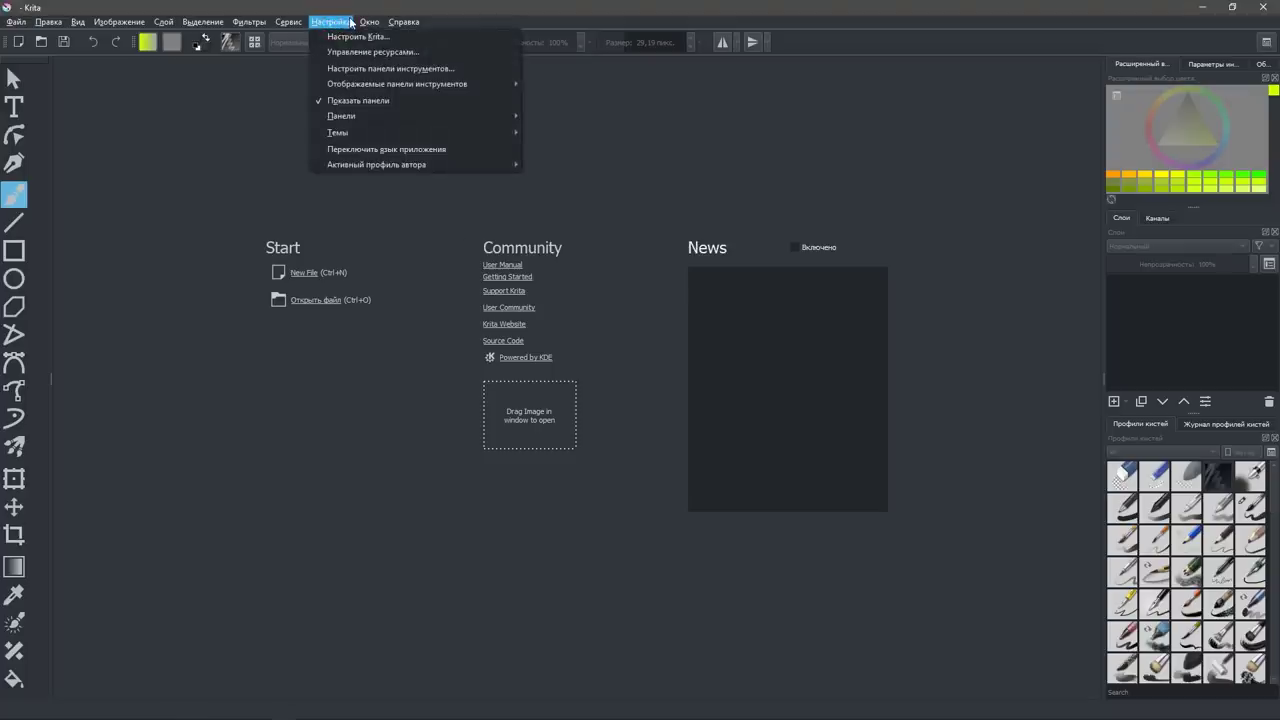
left_click(350, 22)
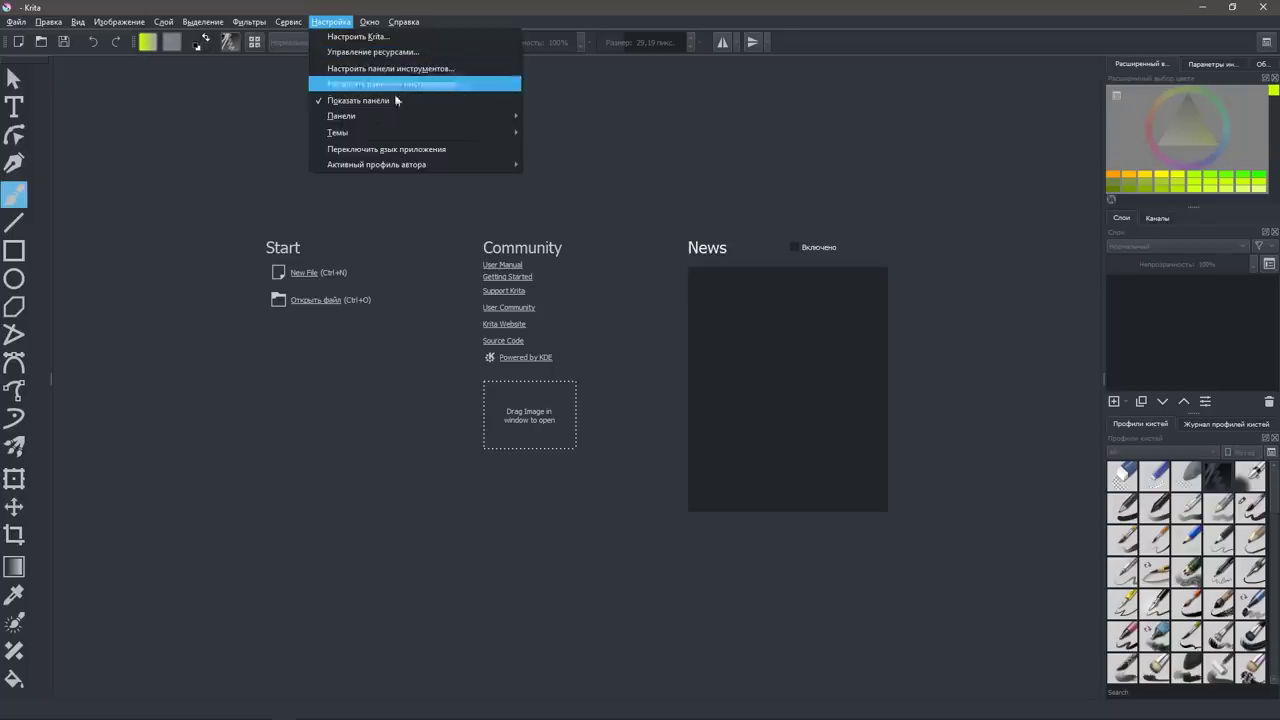
left_click(440, 150)
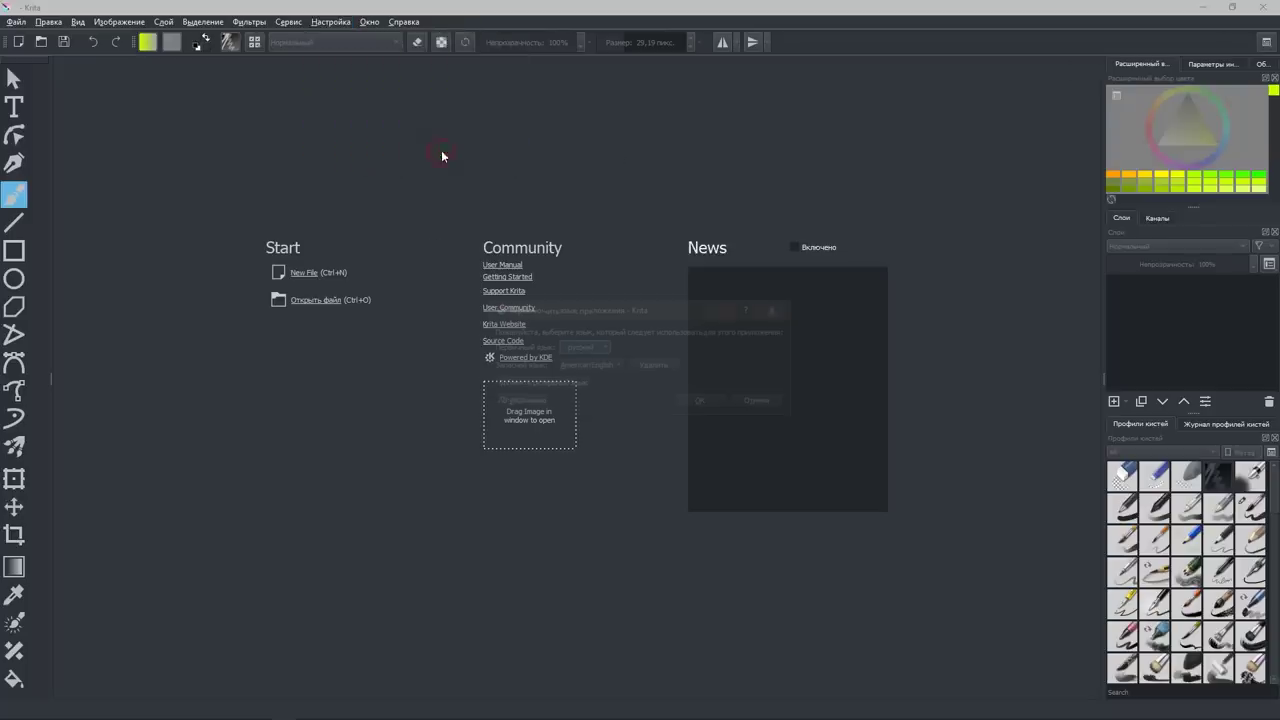
left_click(590, 348)
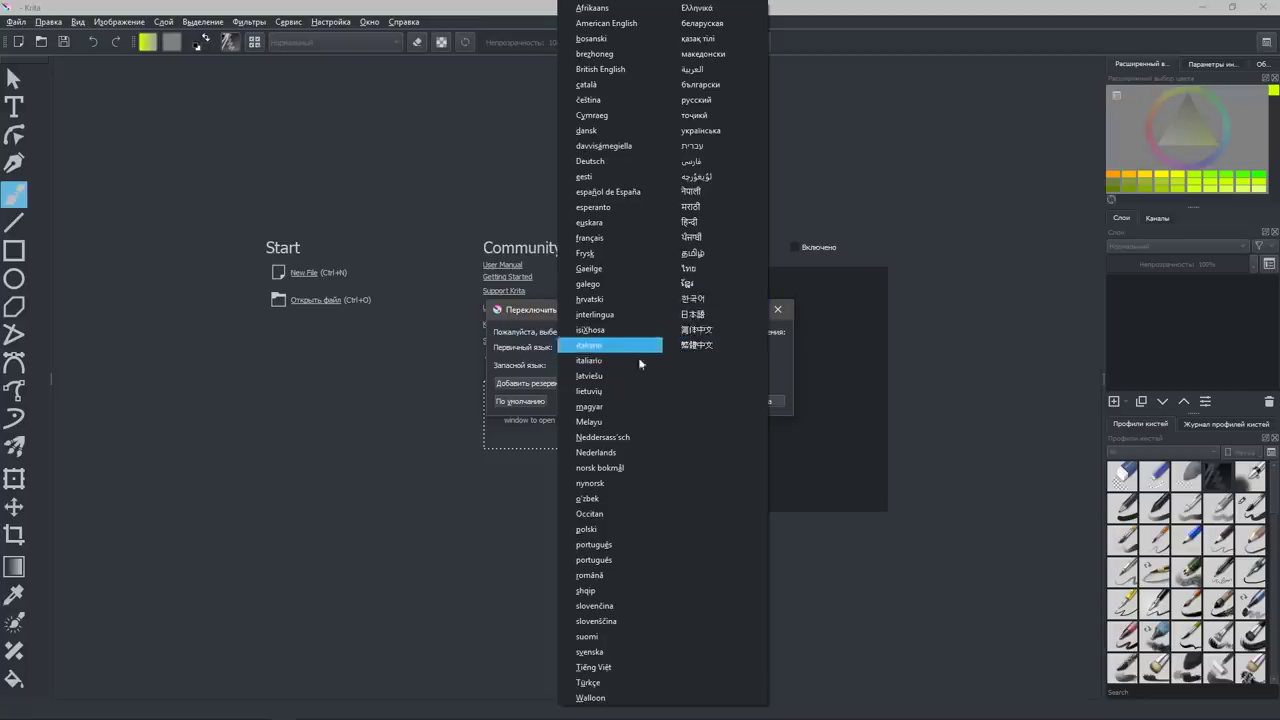
left_click(697, 191)
left_click(700, 402)
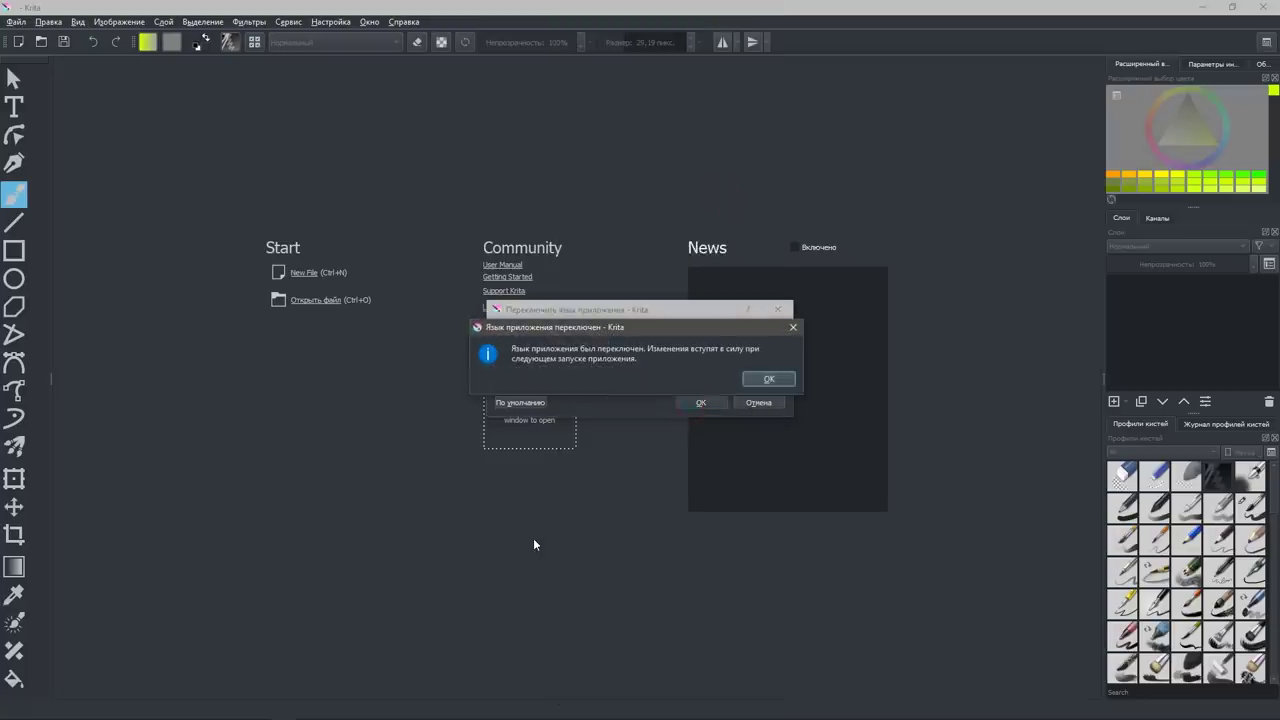
left_click(769, 379)
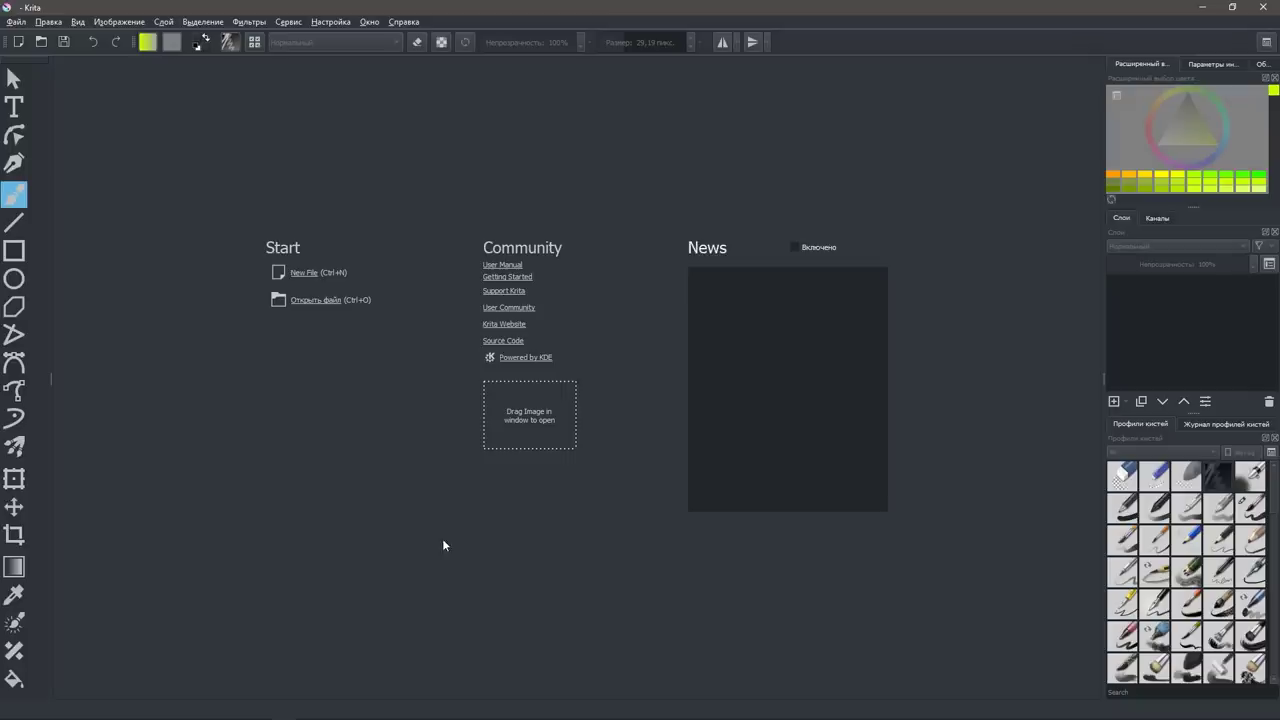
left_click(331, 21)
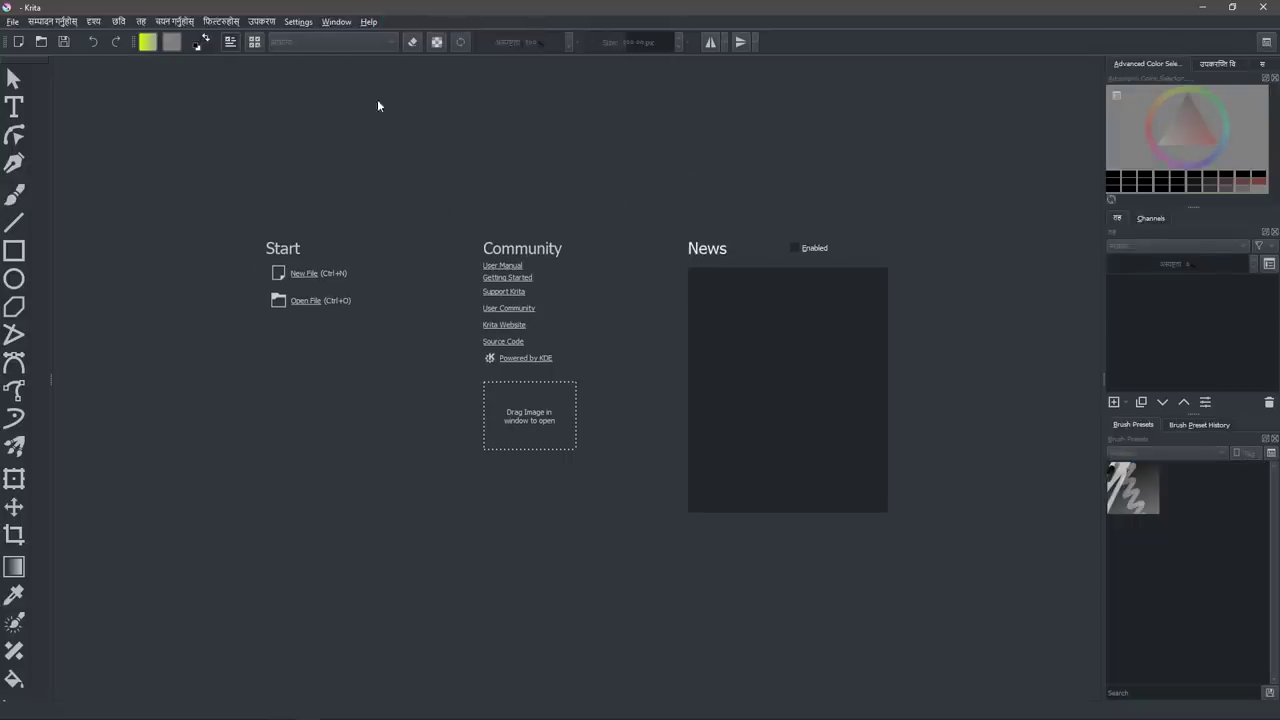
Set Krita's primary interface language to русский and dismiss the restart notice.
left_click(338, 22)
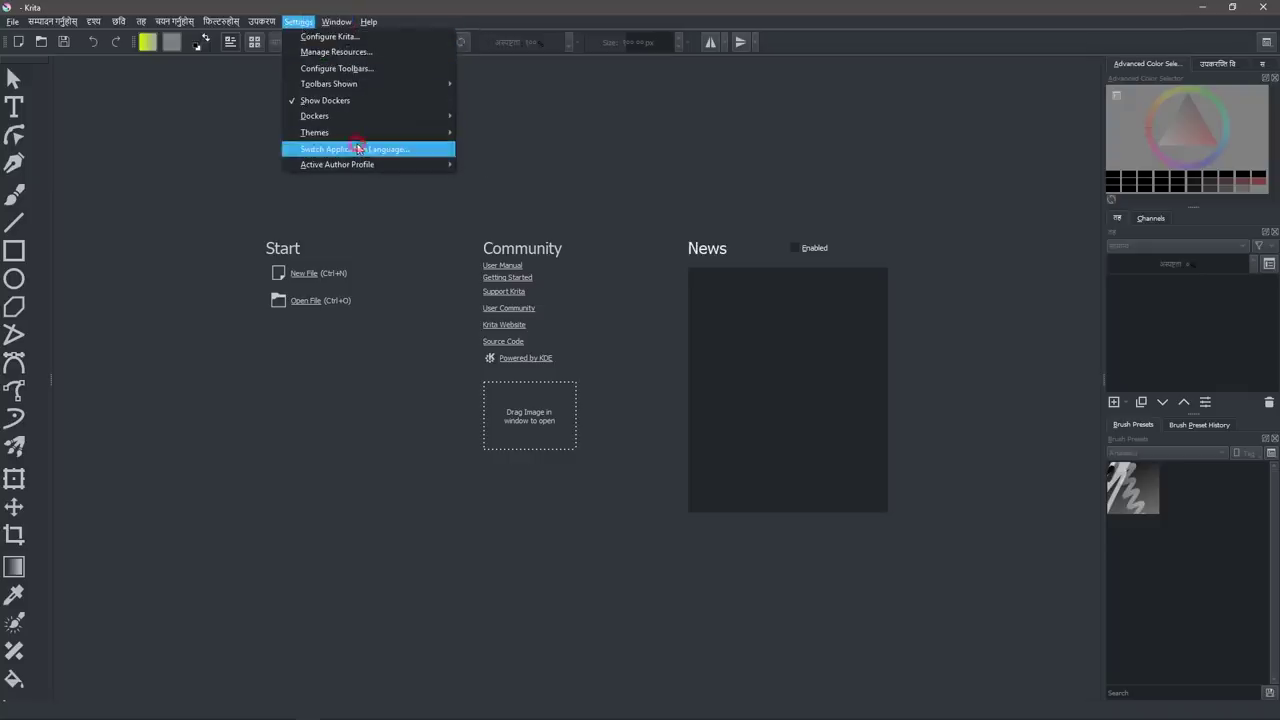
left_click(355, 149)
left_click(628, 349)
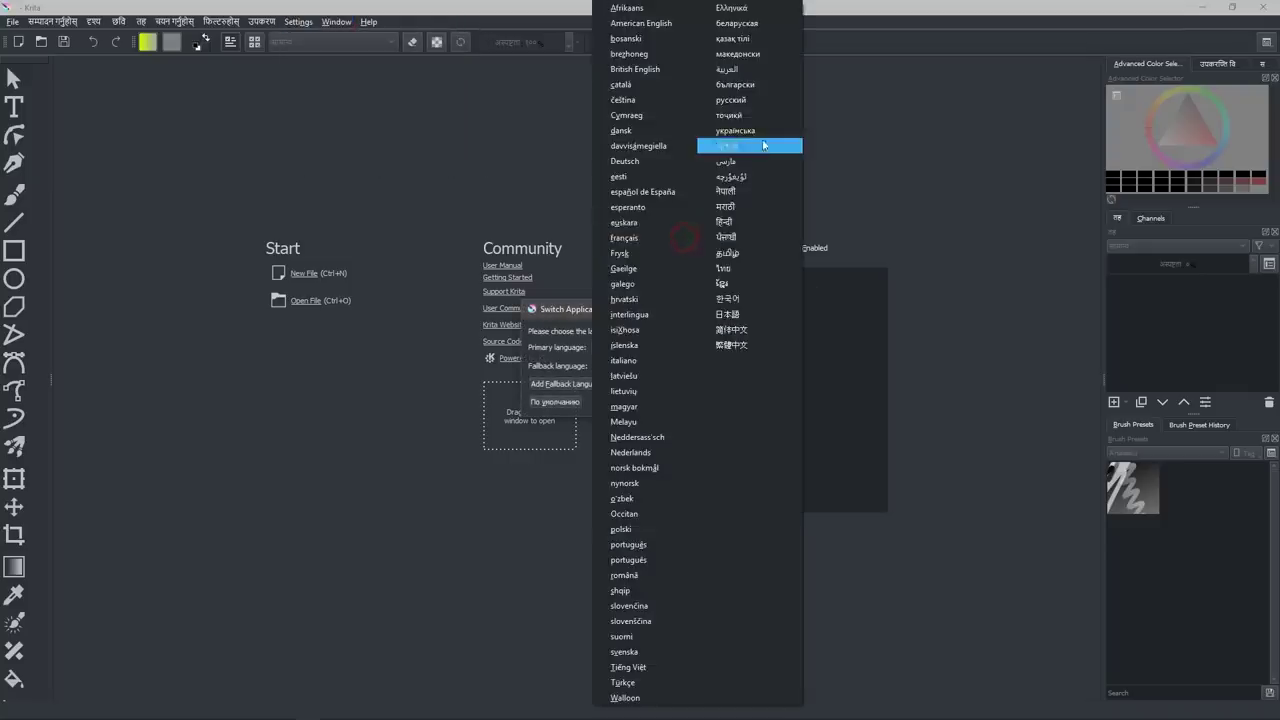
left_click(748, 101)
left_click(668, 402)
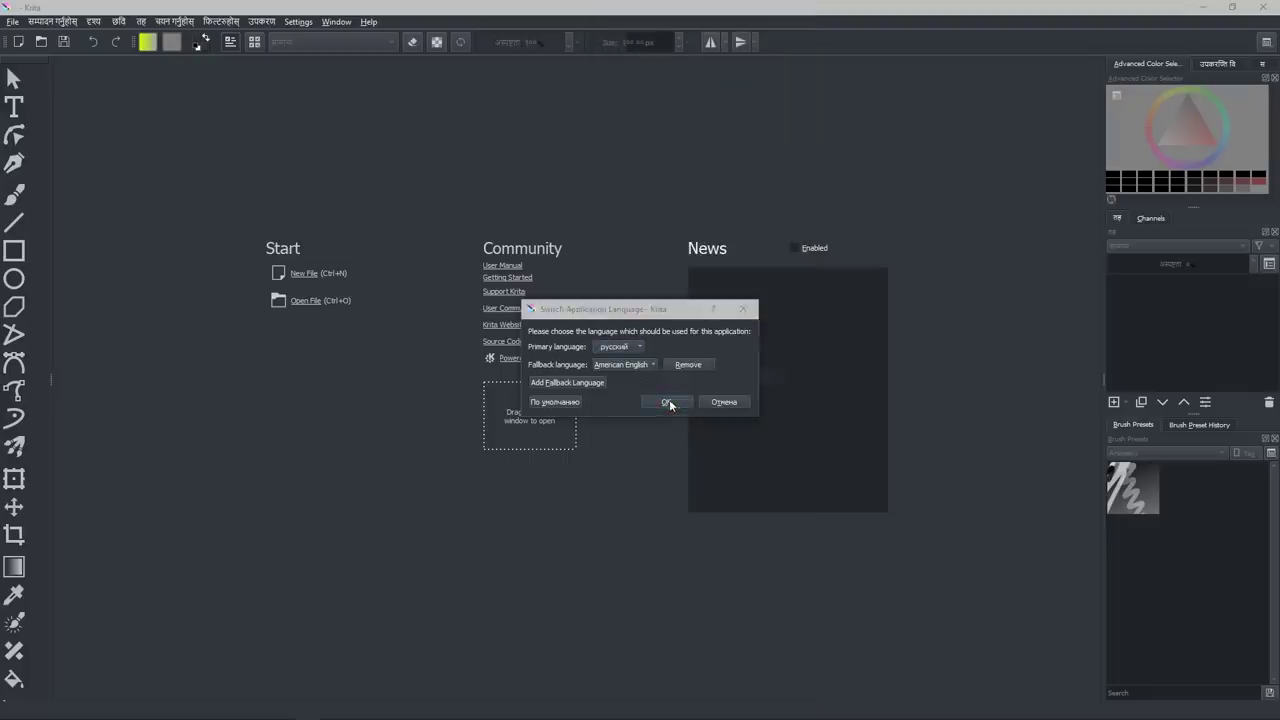
left_click(767, 376)
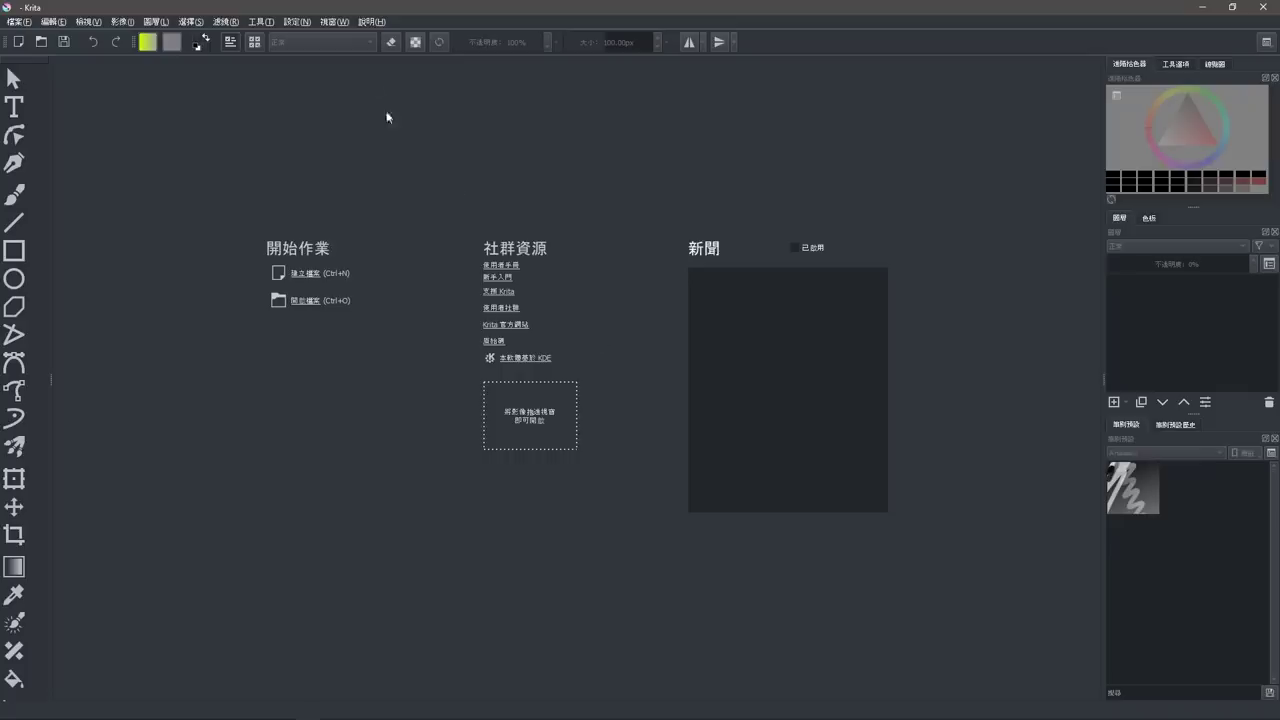
Set both primary and fallback languages to русский, confirm, and close the language dialog.
left_click(330, 21)
left_click(568, 176)
left_click(333, 22)
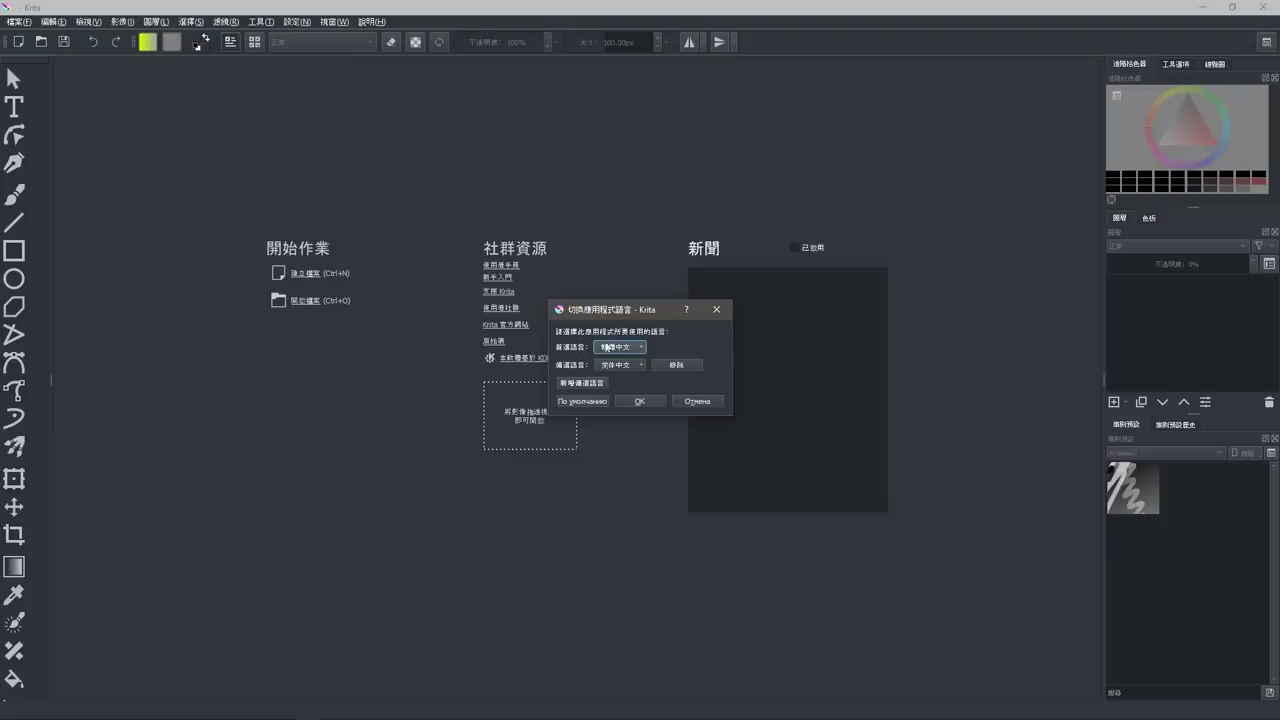
left_click(609, 347)
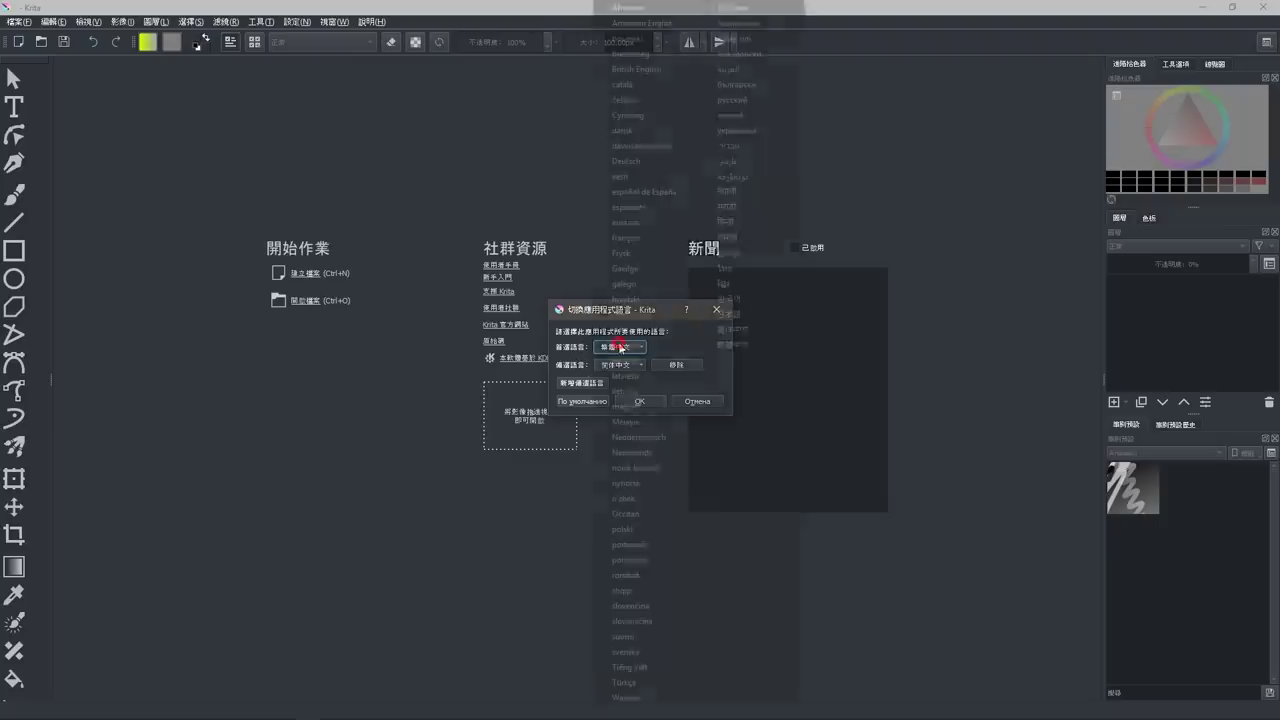
left_click(744, 100)
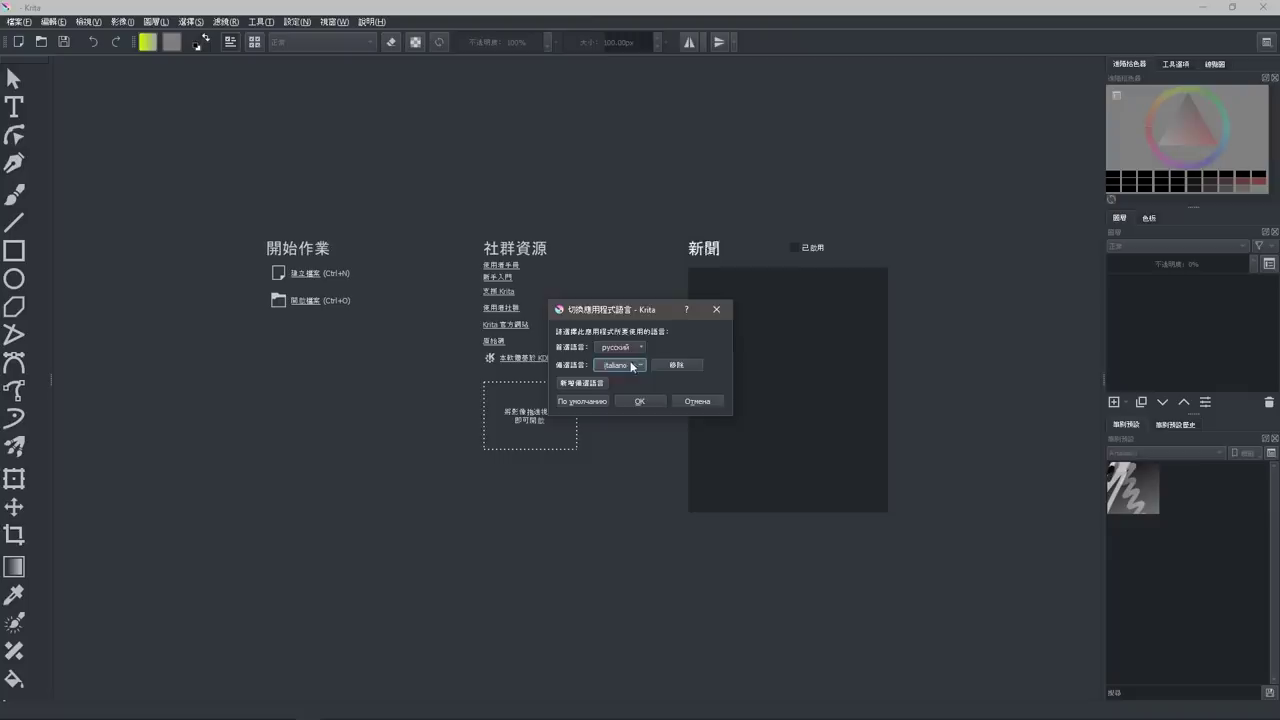
left_click(628, 366)
left_click(740, 100)
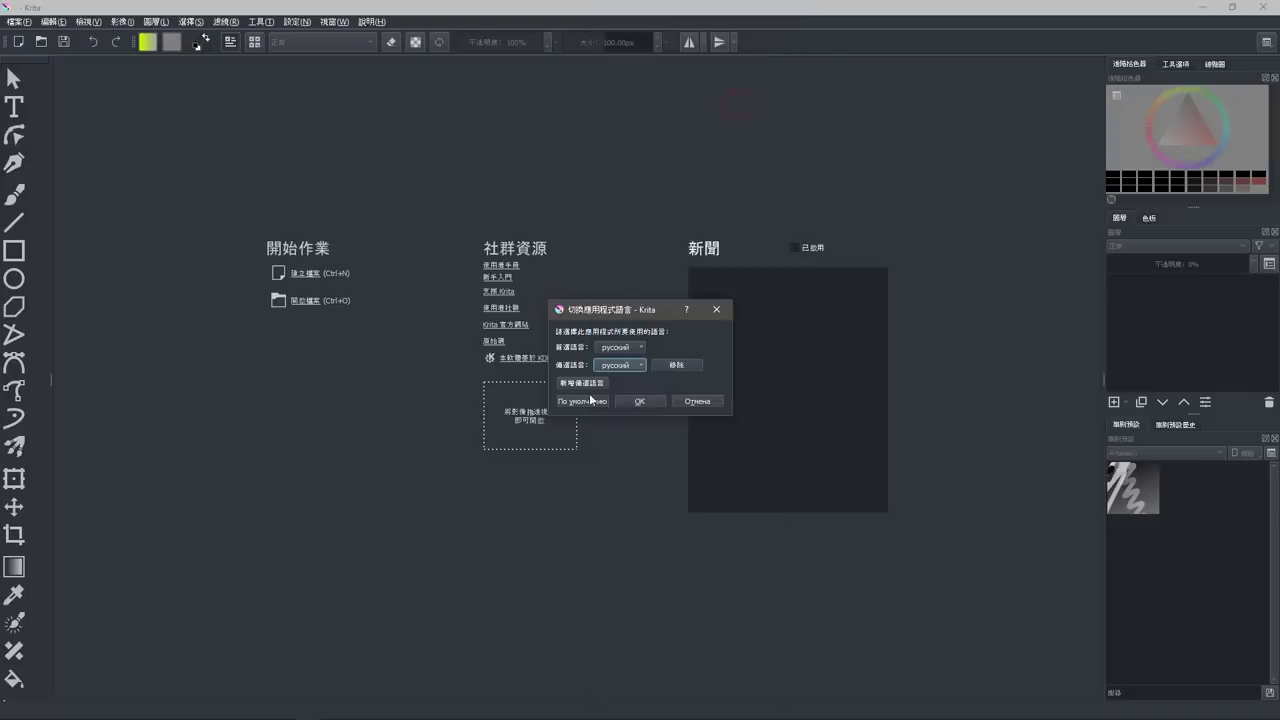
left_click(648, 401)
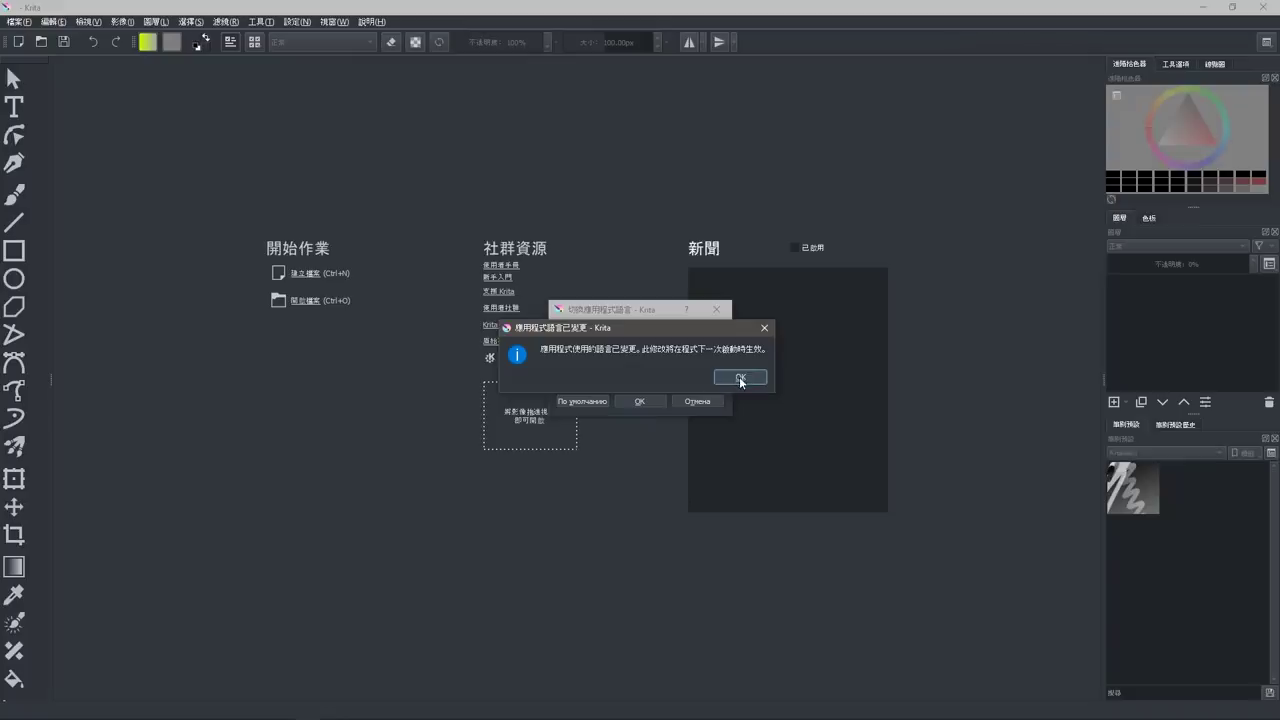
left_click(740, 380)
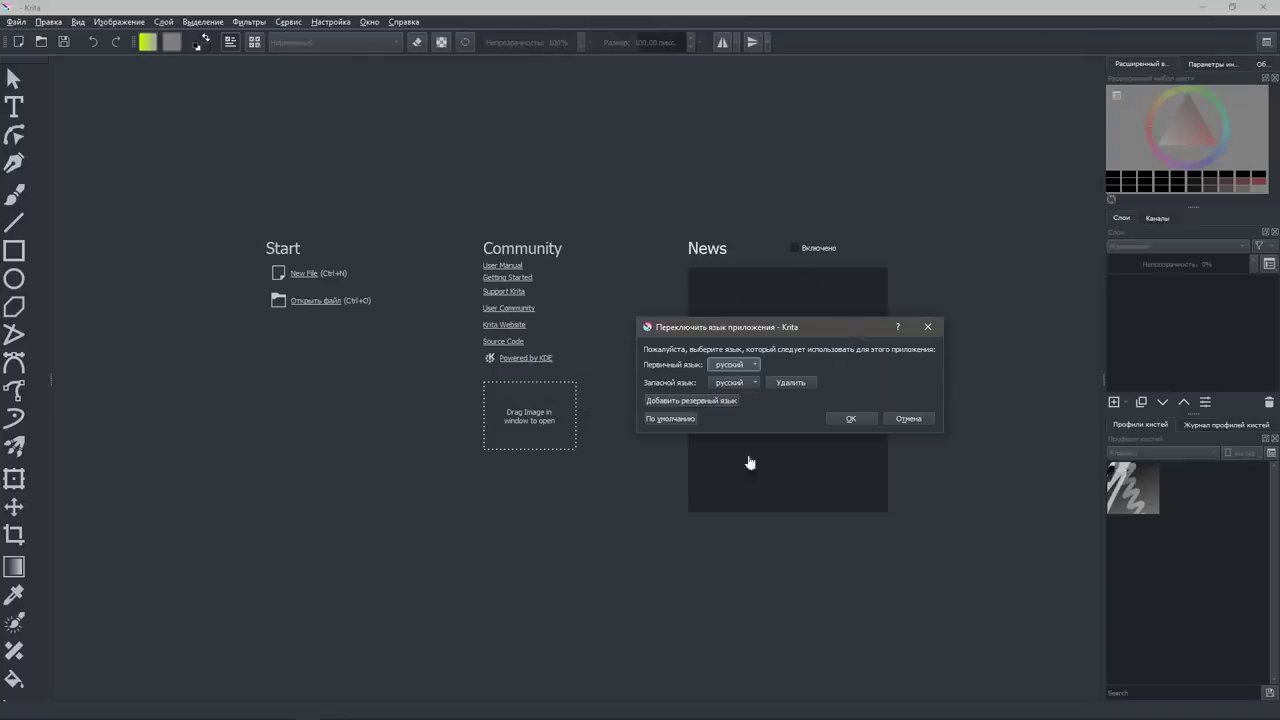
left_click(907, 420)
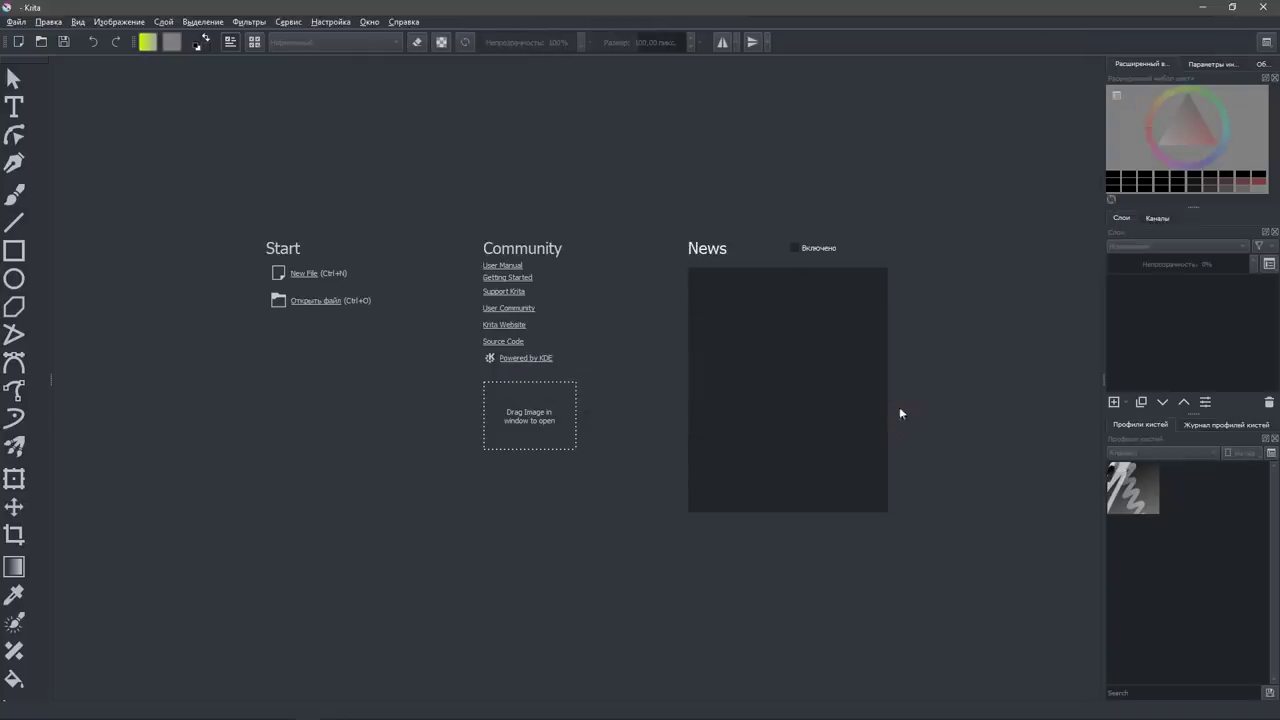
Create a new document from the 'Текстура 2048x2048 8 бит srgb' texture template.
left_click(302, 276)
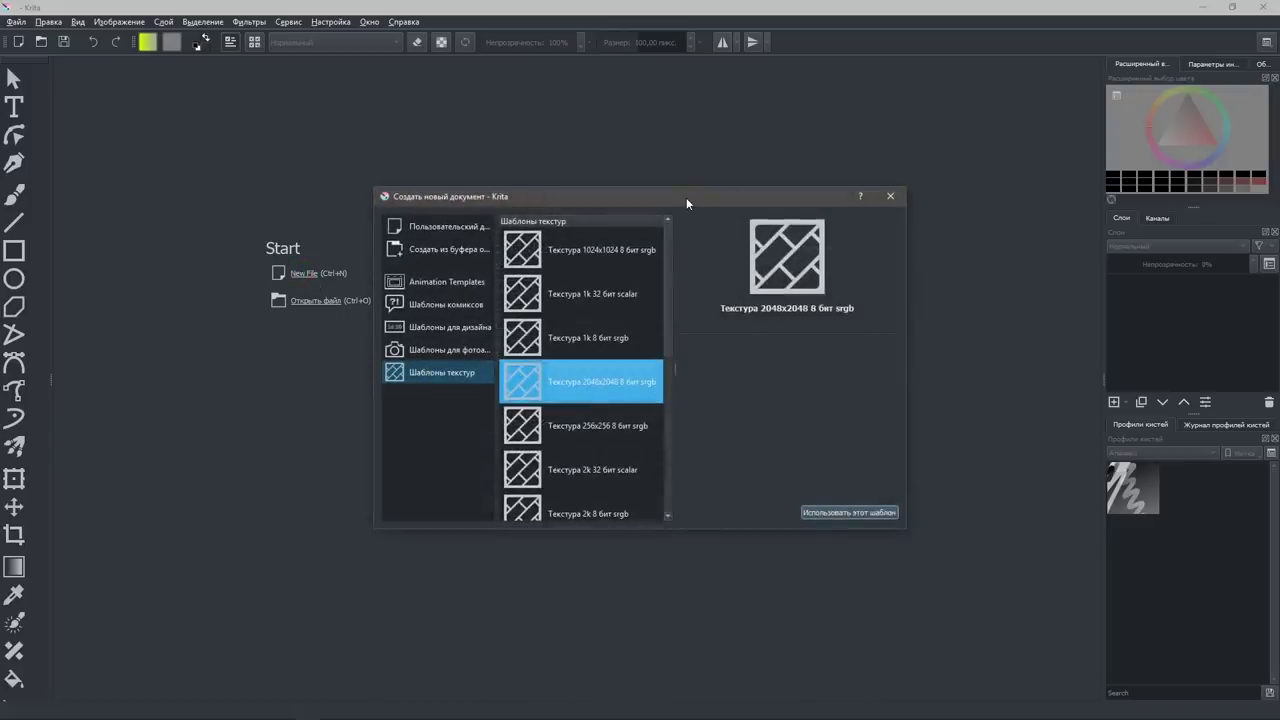
left_click_drag(687, 198, 701, 171)
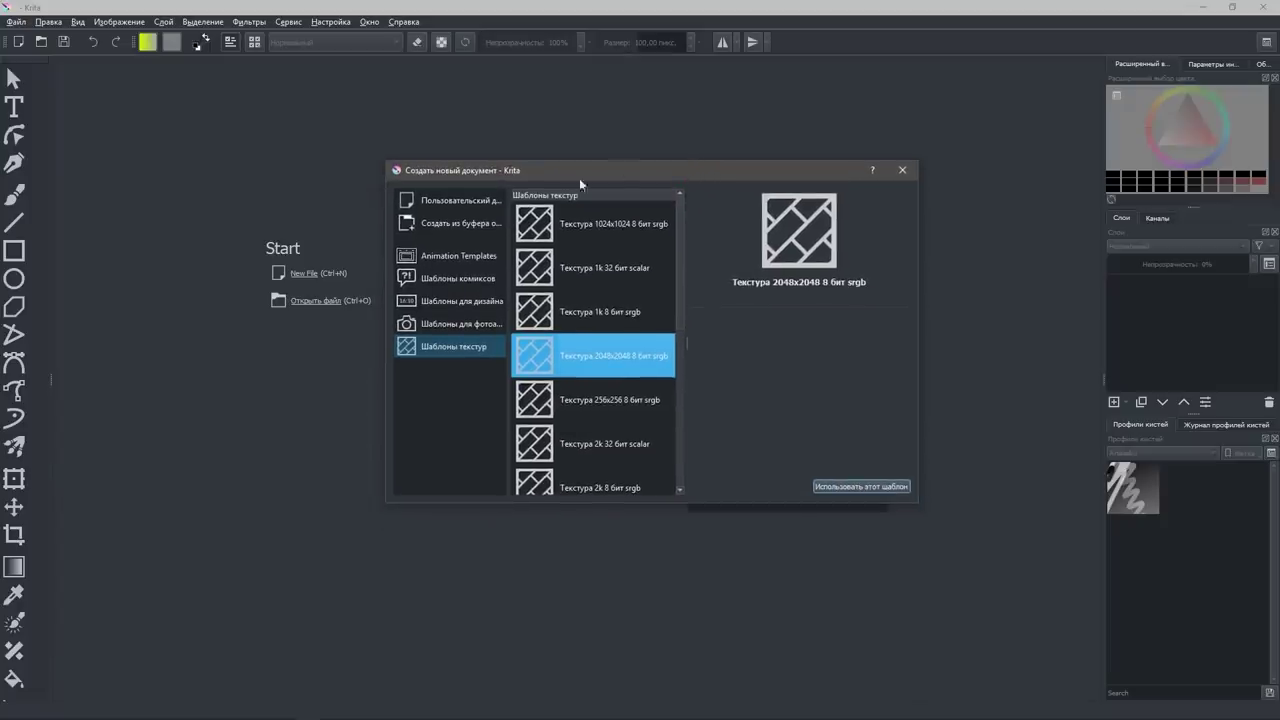
scroll(585, 229, "down", 1)
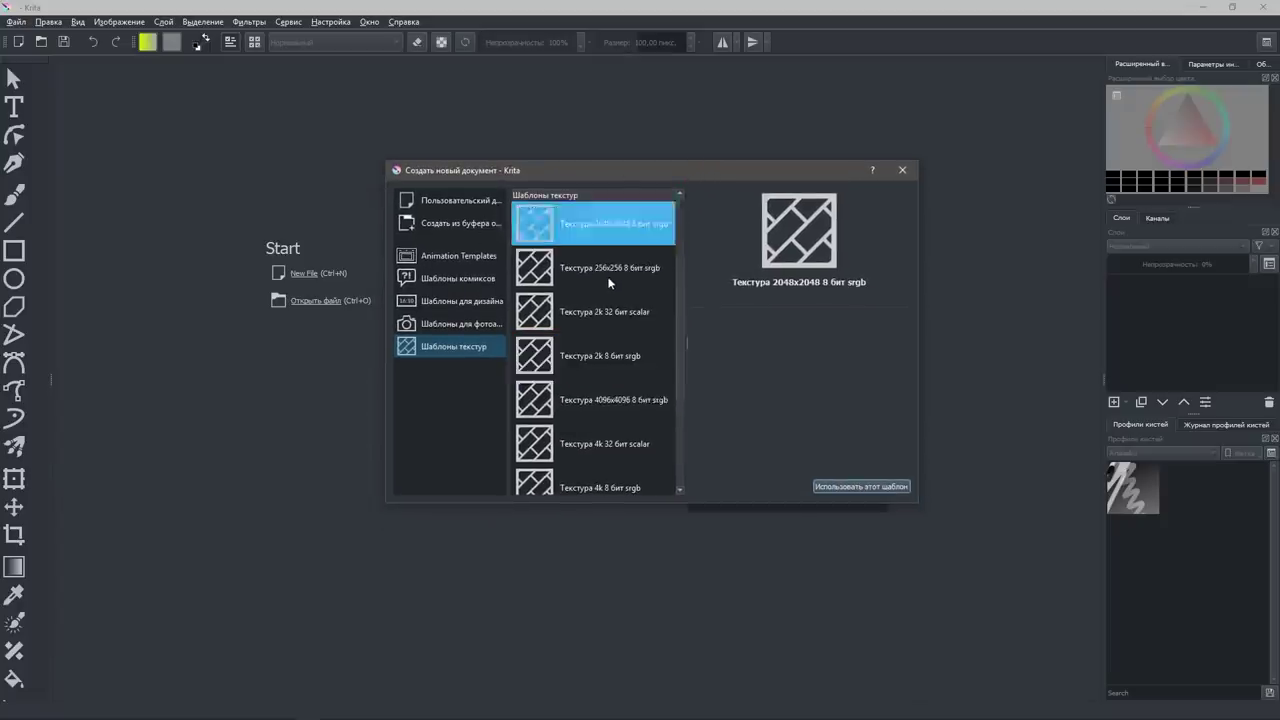
scroll(607, 287, "down", 1)
scroll(607, 296, "down", 1)
scroll(617, 374, "up", 3)
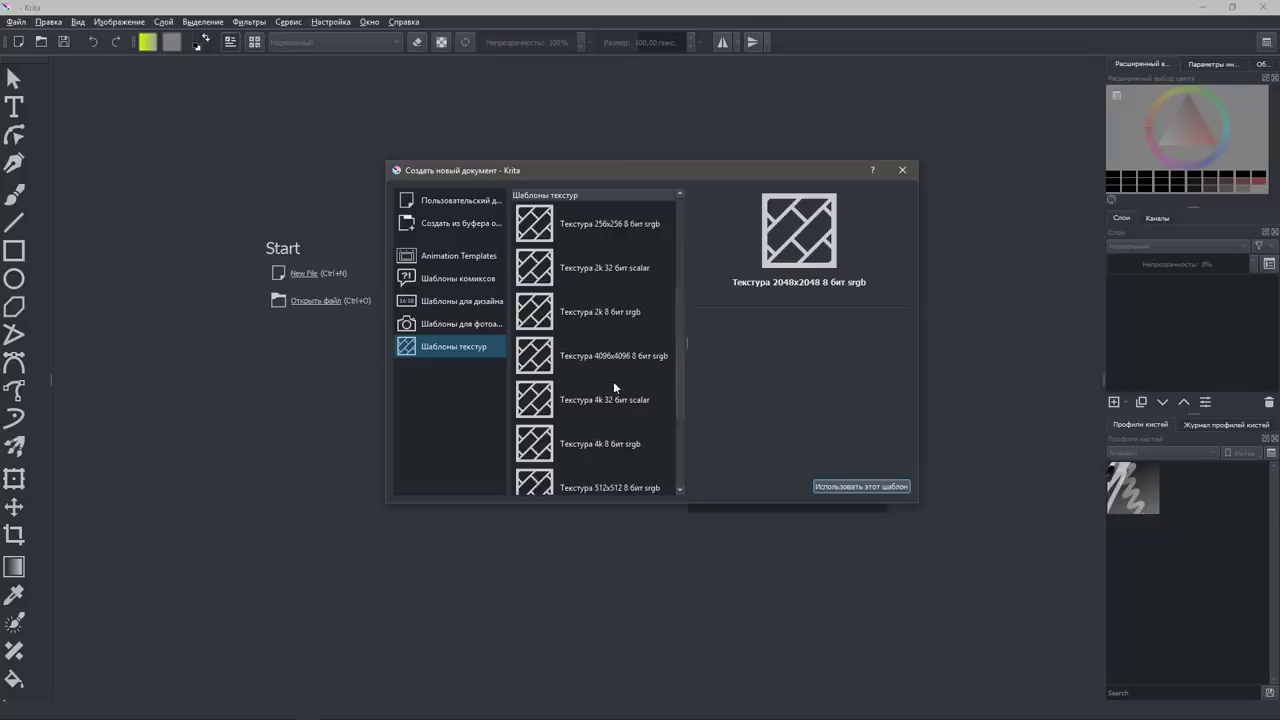
left_click(613, 381)
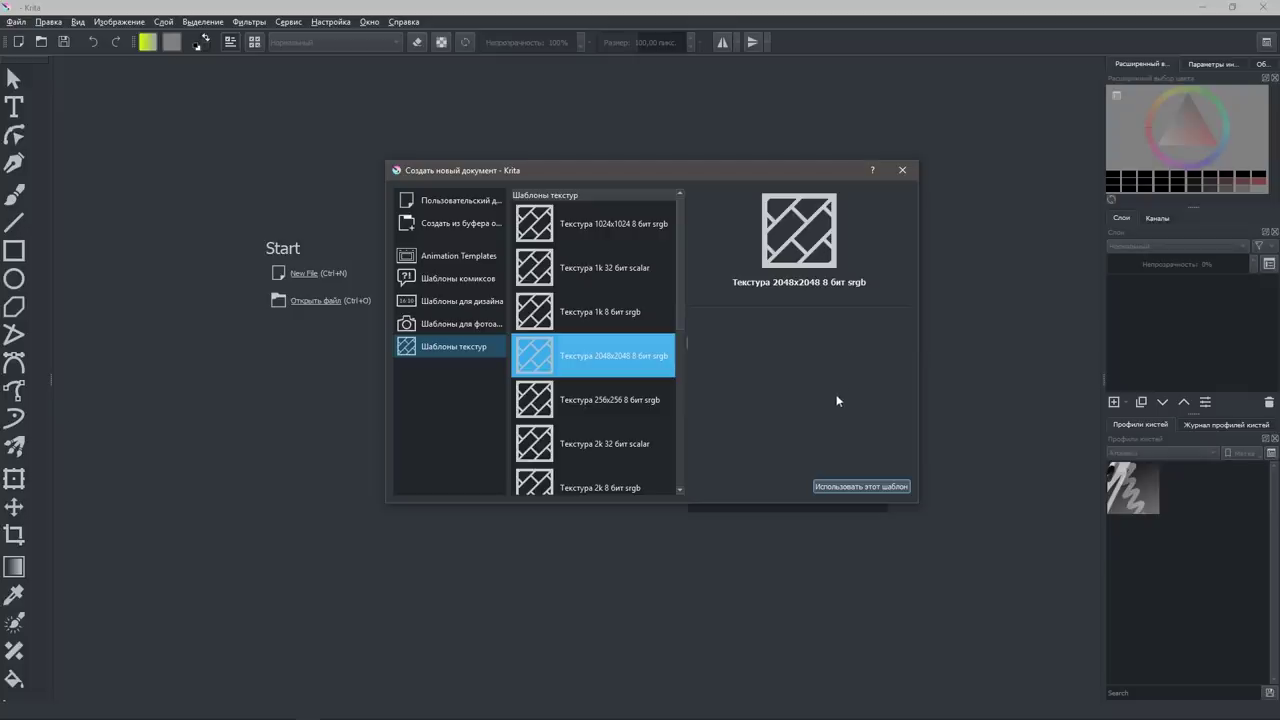
left_click(861, 486)
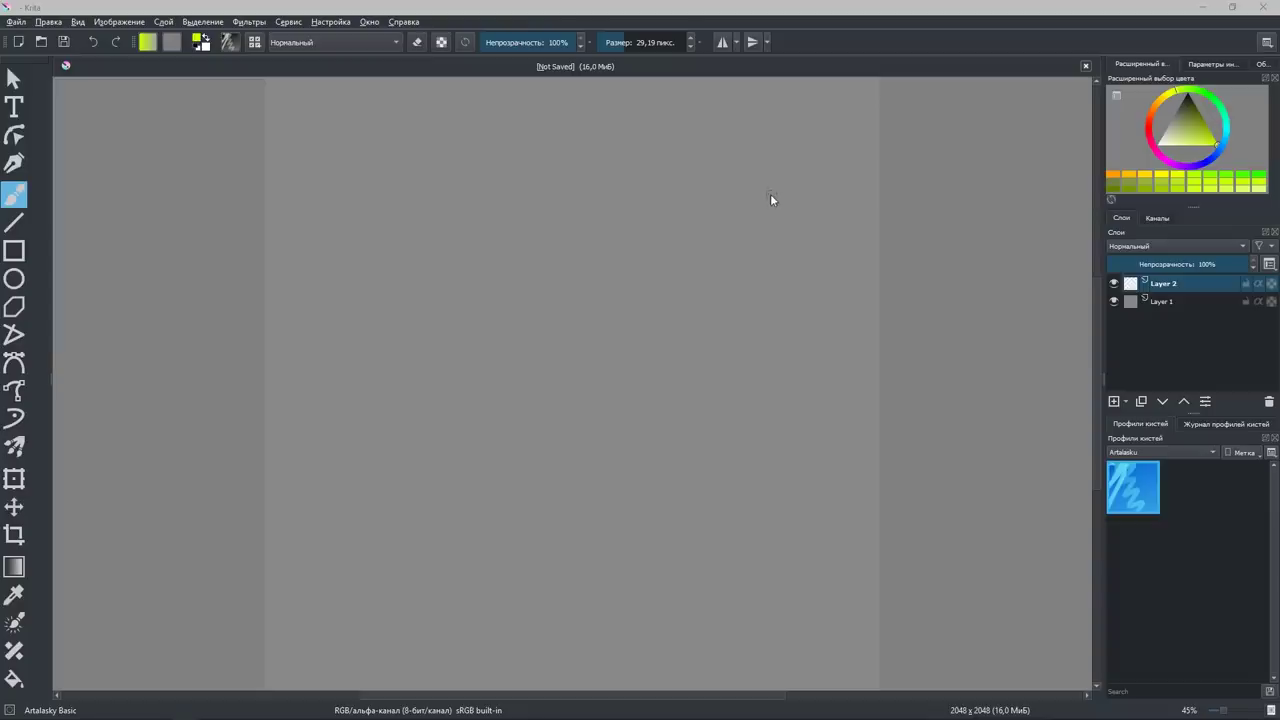
Choose a brush preset, switch the painting colour to blue, and paint test strokes.
left_click(1153, 481)
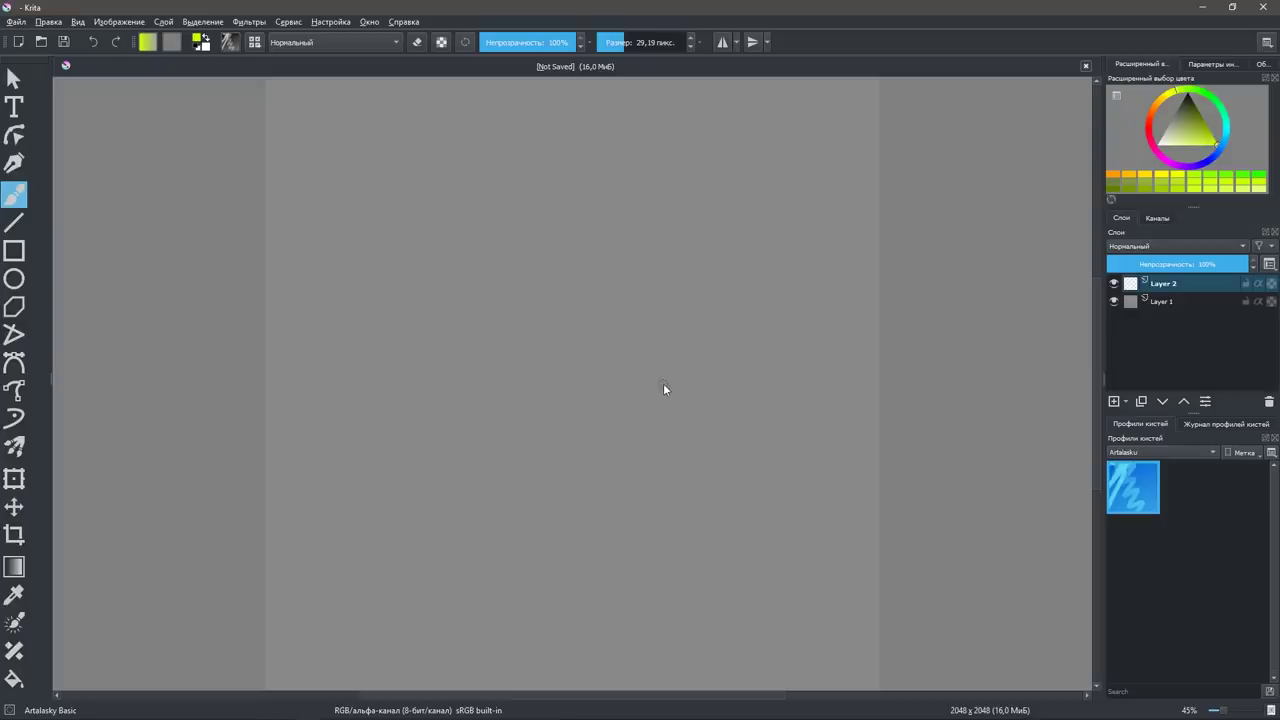
mouse_move(660, 295)
left_mouse_down()
mouse_move(782, 248)
mouse_move(722, 230)
mouse_move(645, 249)
mouse_move(600, 334)
mouse_move(708, 508)
mouse_move(802, 312)
left_mouse_up()
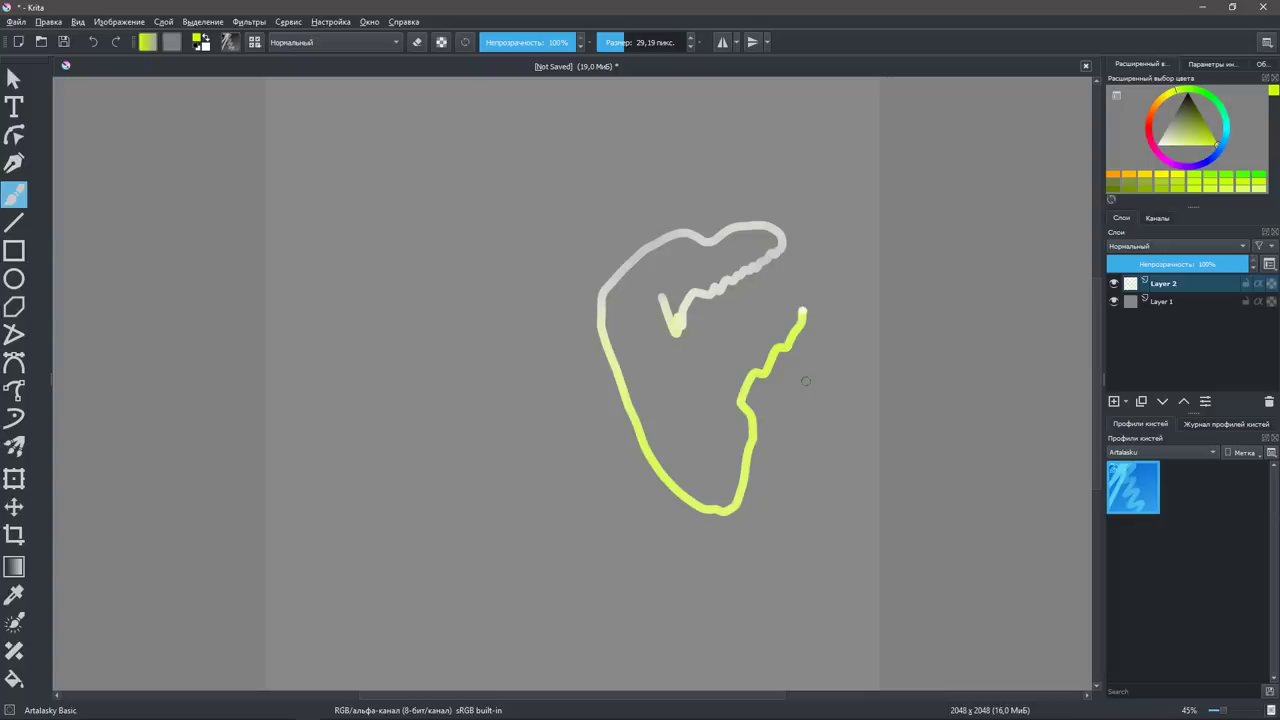
left_click(197, 39)
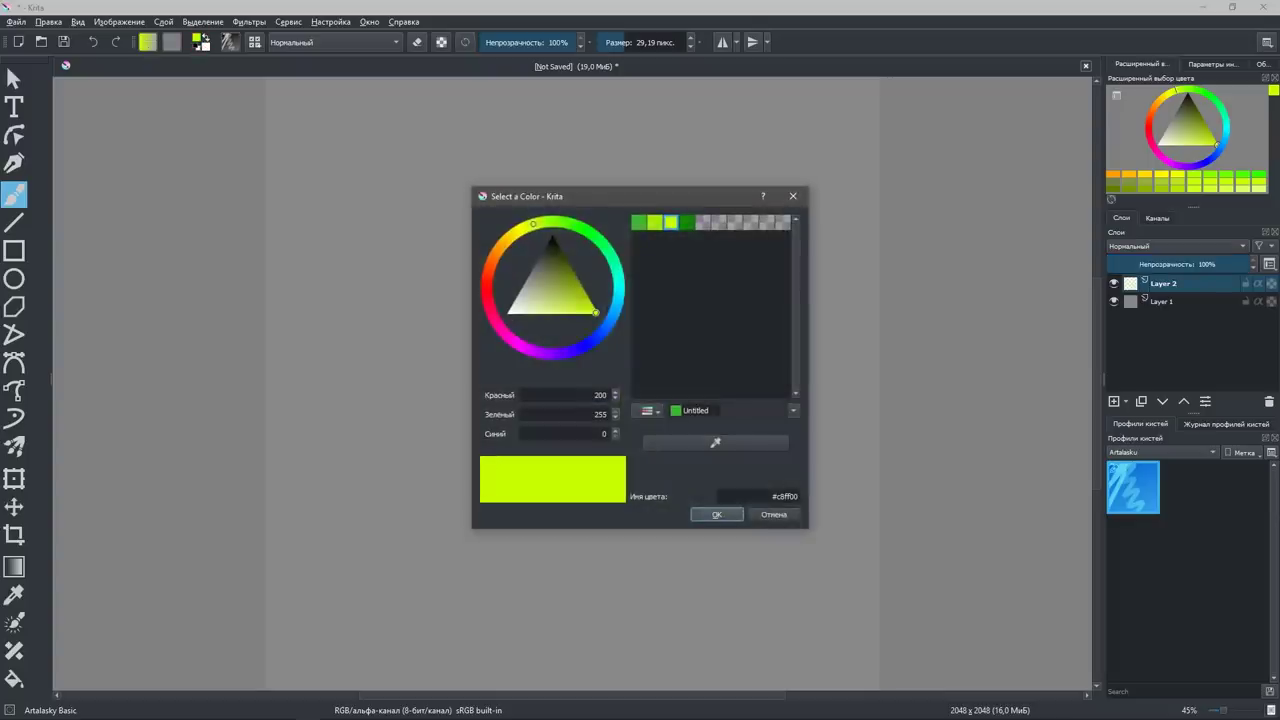
left_click(604, 331)
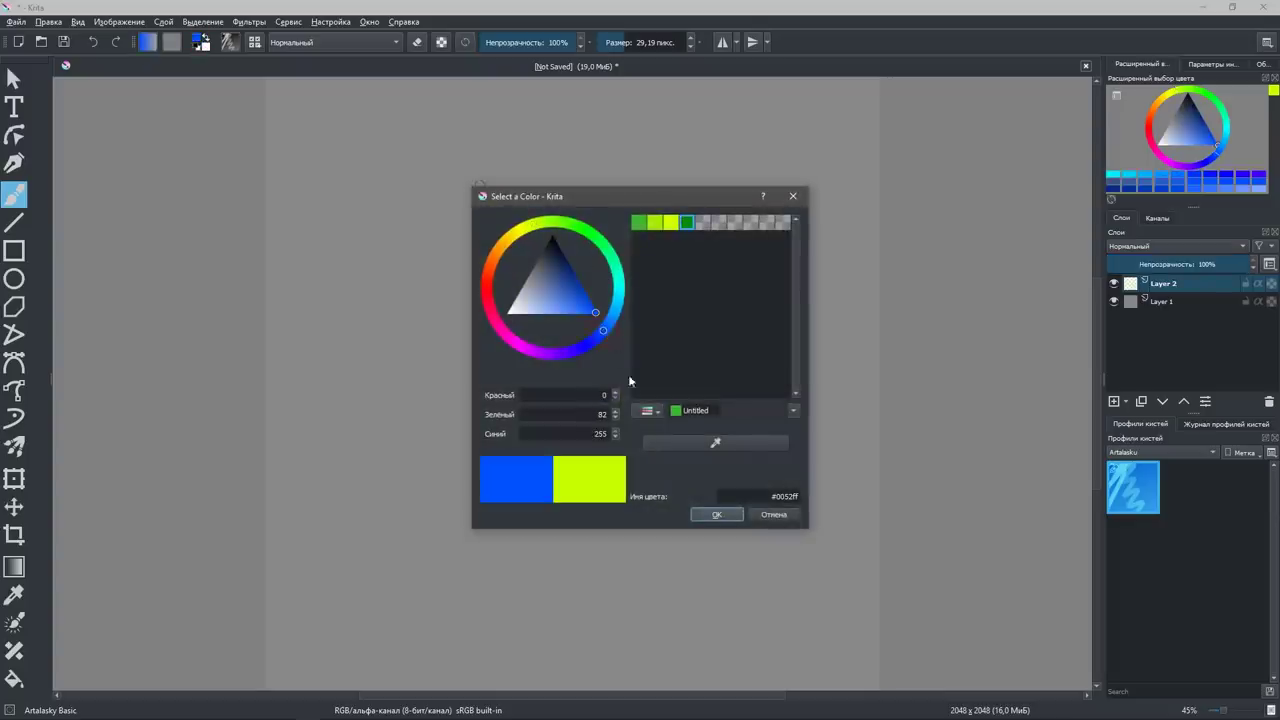
left_click(700, 515)
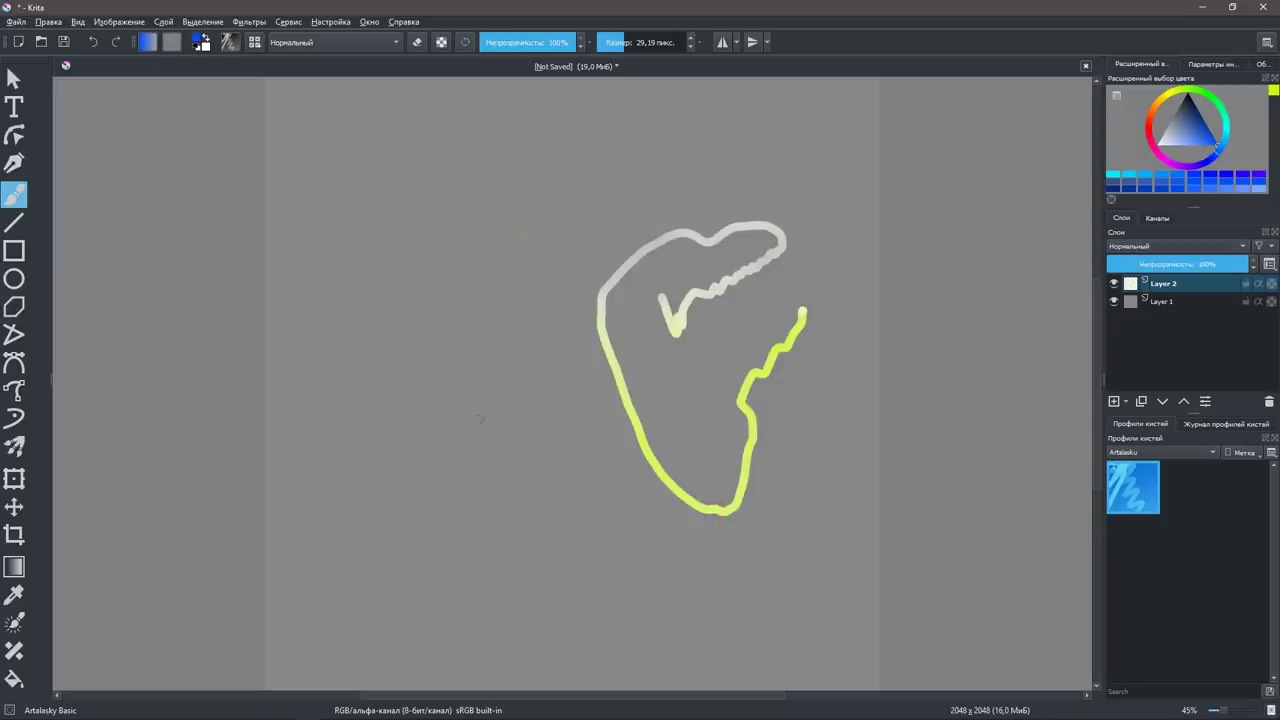
mouse_move(480, 418)
left_mouse_down()
mouse_move(509, 523)
mouse_move(654, 623)
mouse_move(823, 500)
mouse_move(848, 345)
mouse_move(838, 372)
left_mouse_up()
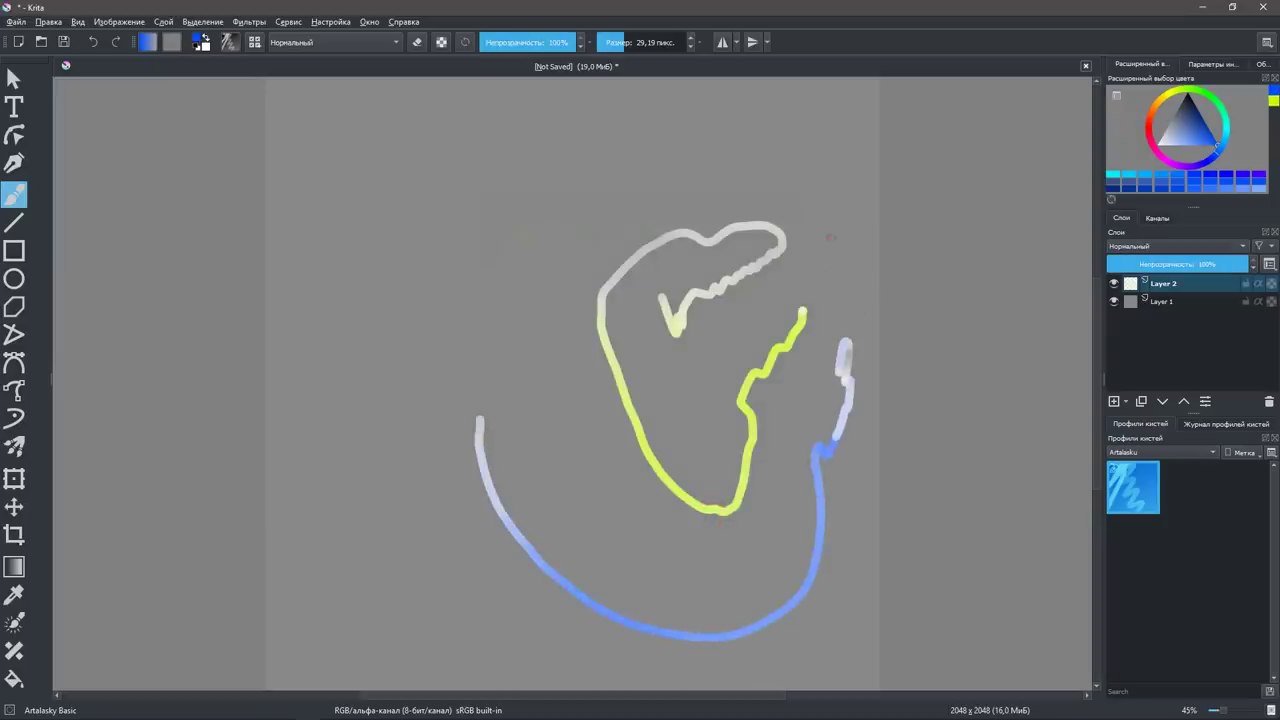
mouse_move(829, 237)
left_mouse_down()
mouse_move(845, 305)
mouse_move(867, 319)
left_mouse_up()
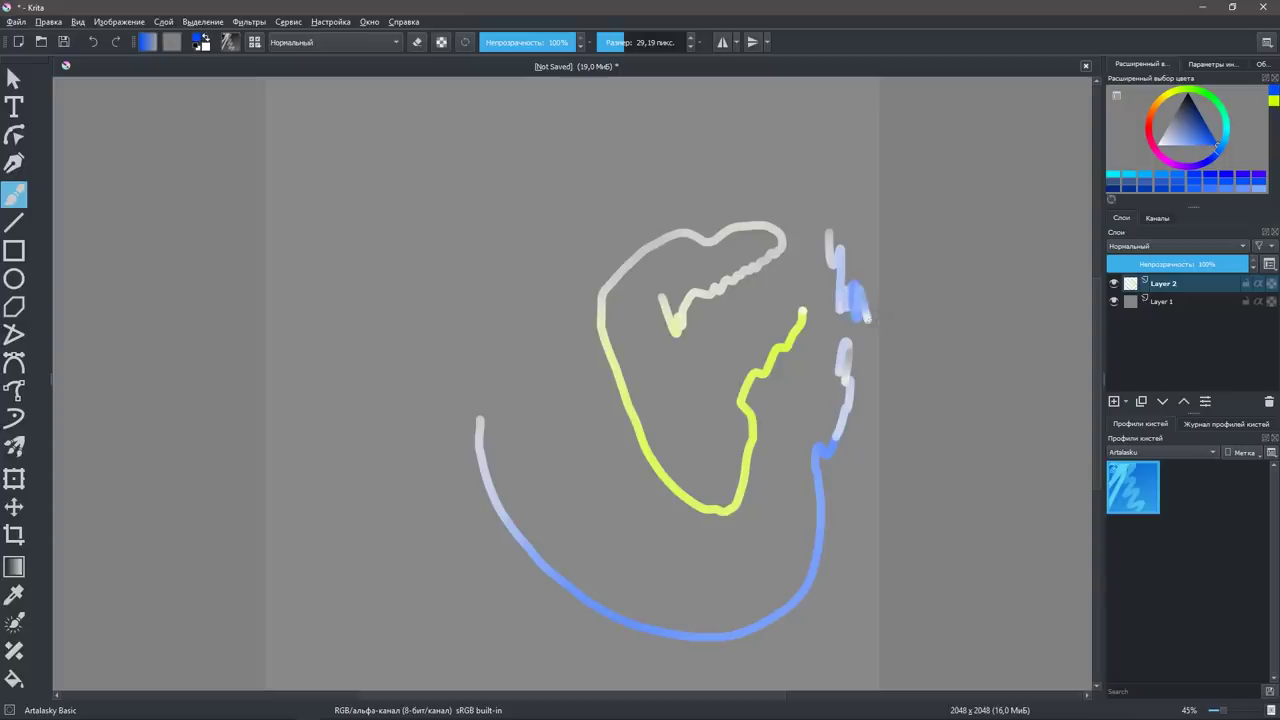
Undo the test strokes, try one more blue stroke, and undo it too.
key("ctrl+z")
key("ctrl+z")
key("ctrl+z")
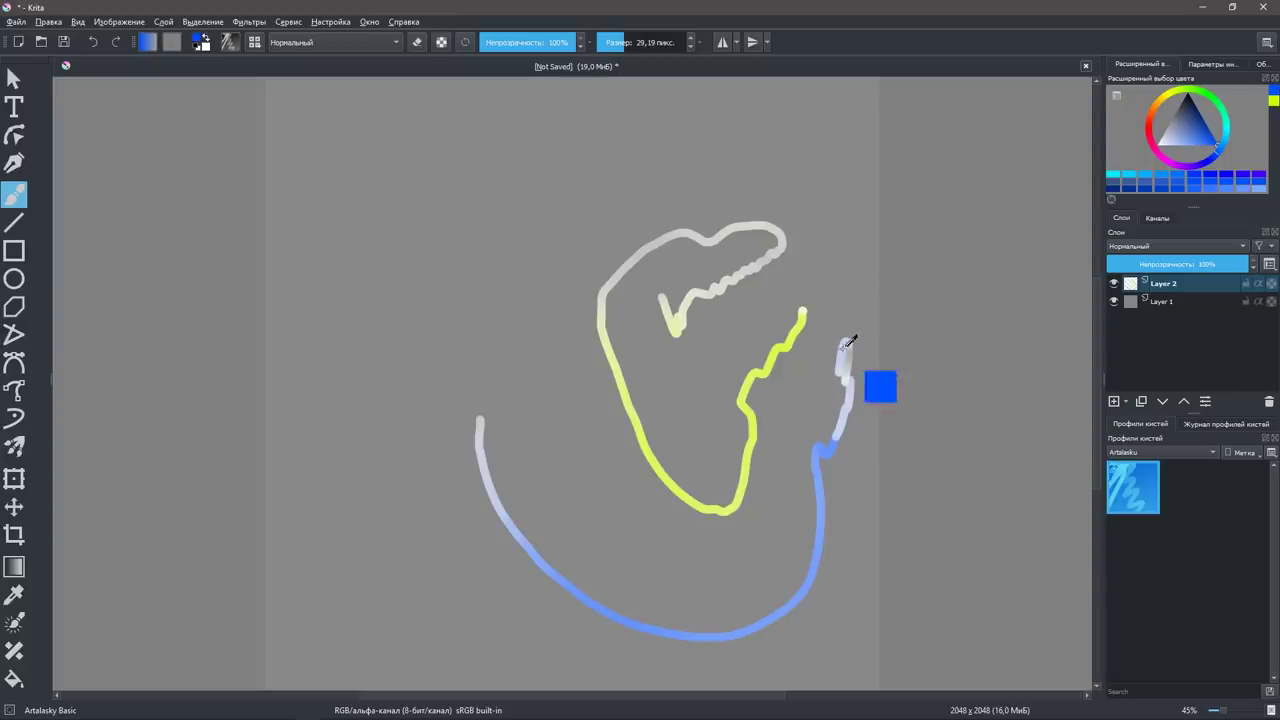
key("ctrl+z")
key("ctrl+z")
key("ctrl+z")
key("ctrl+z")
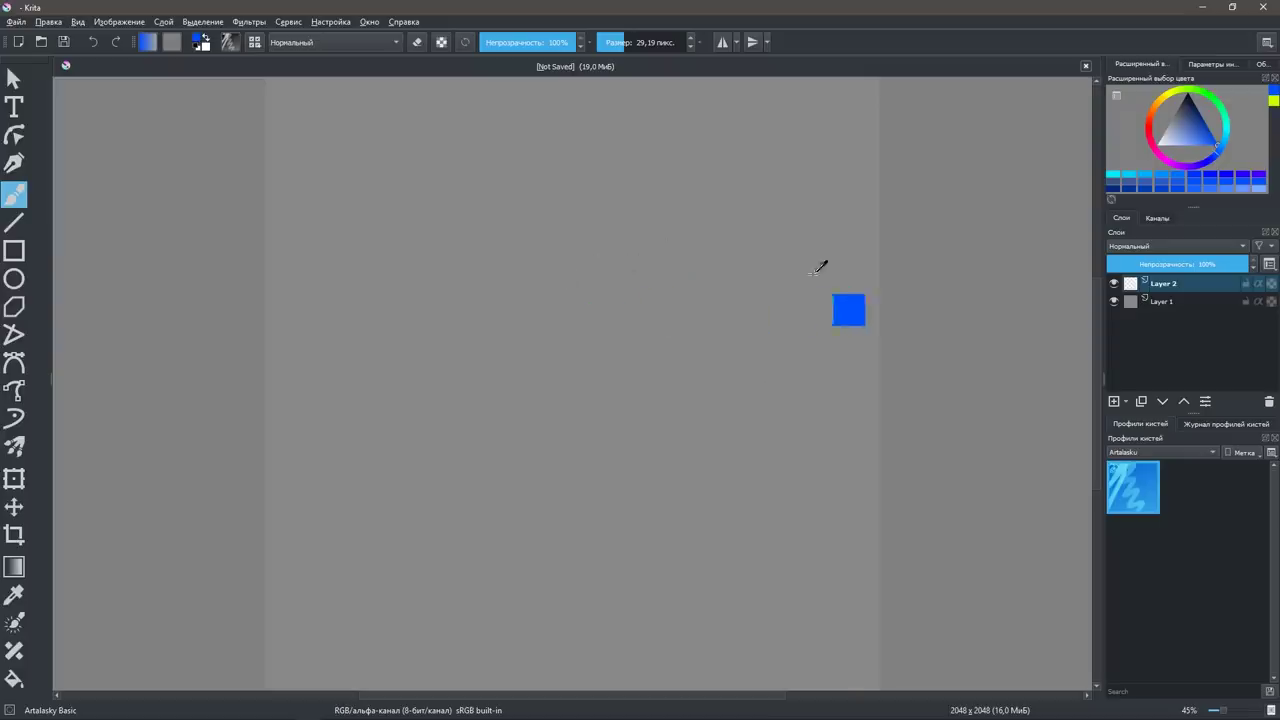
left_click_drag(696, 302, 800, 286)
key("ctrl+z")
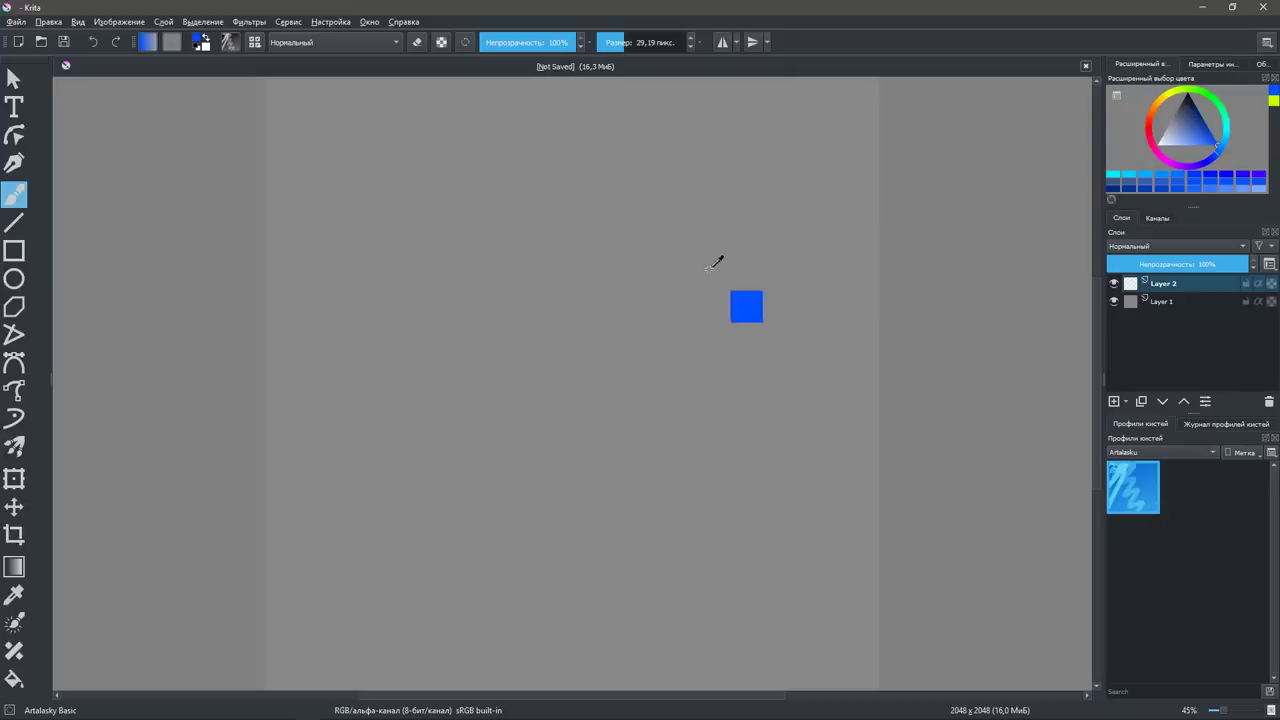
In Configure Krita, search shortcuts for 'пипет', then view Canvas Input Settings.
left_click(331, 22)
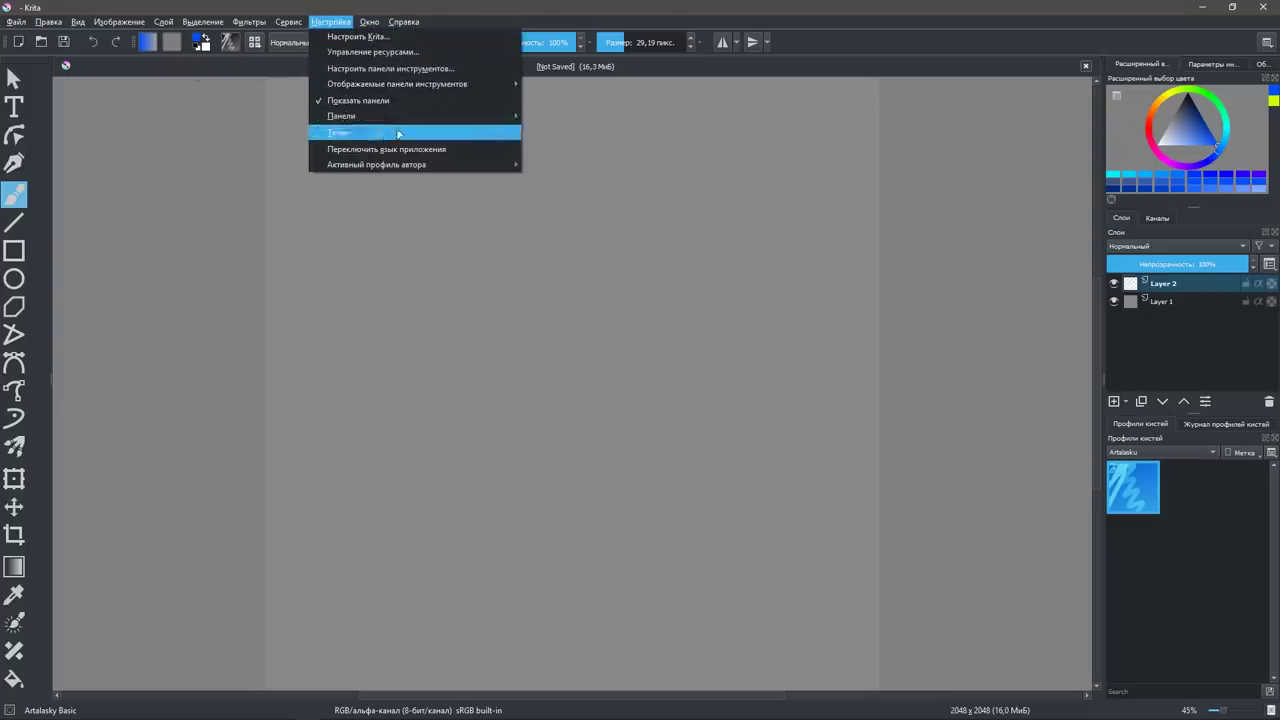
mouse_move(338, 132)
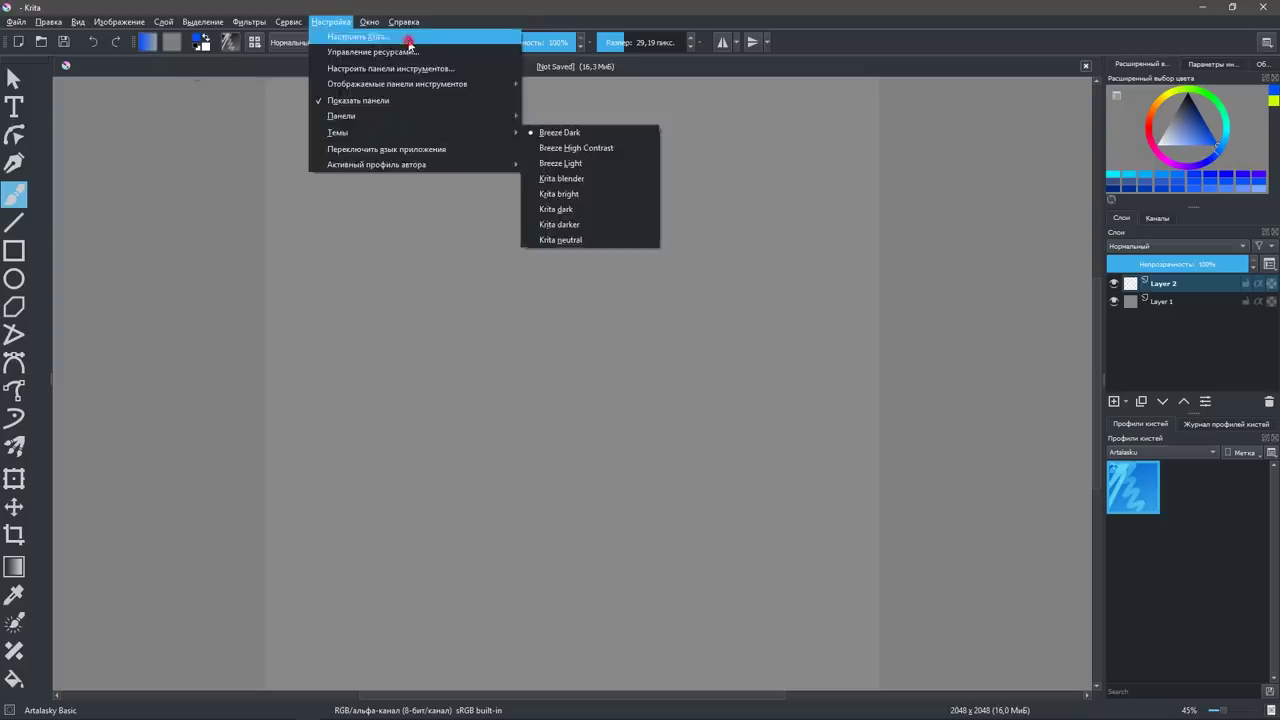
left_click(408, 38)
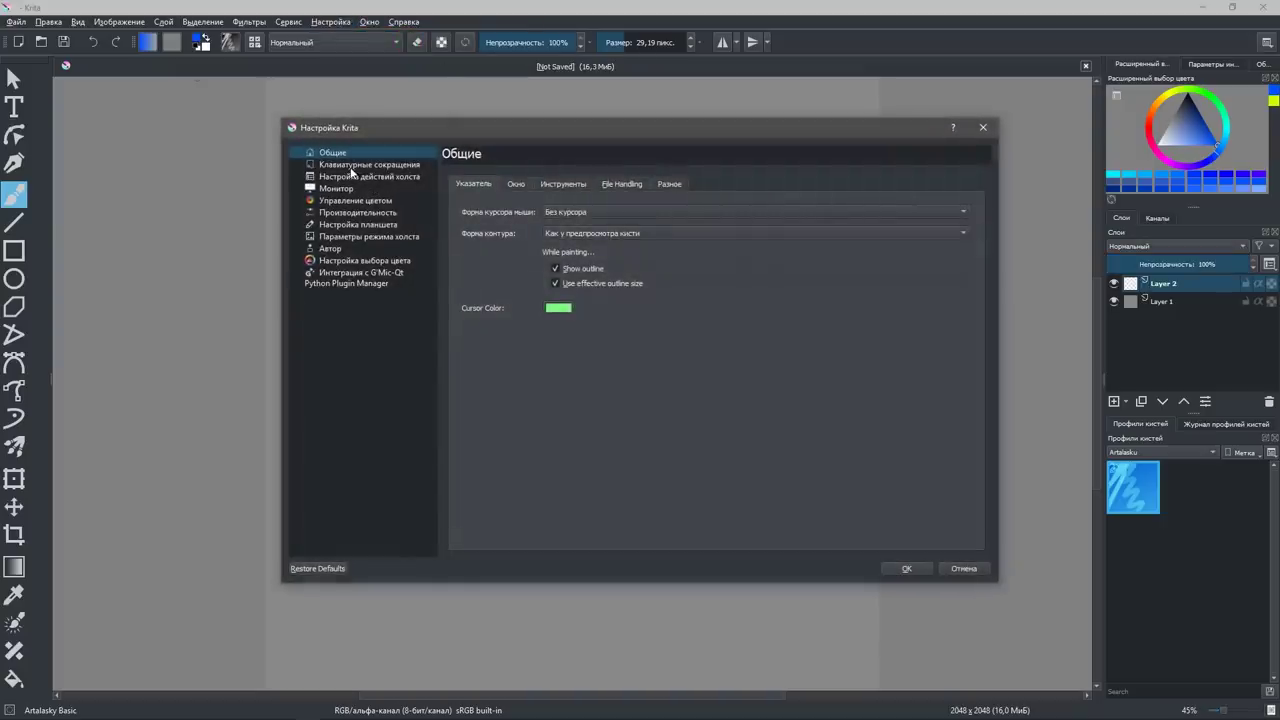
left_click(352, 166)
left_click(570, 182)
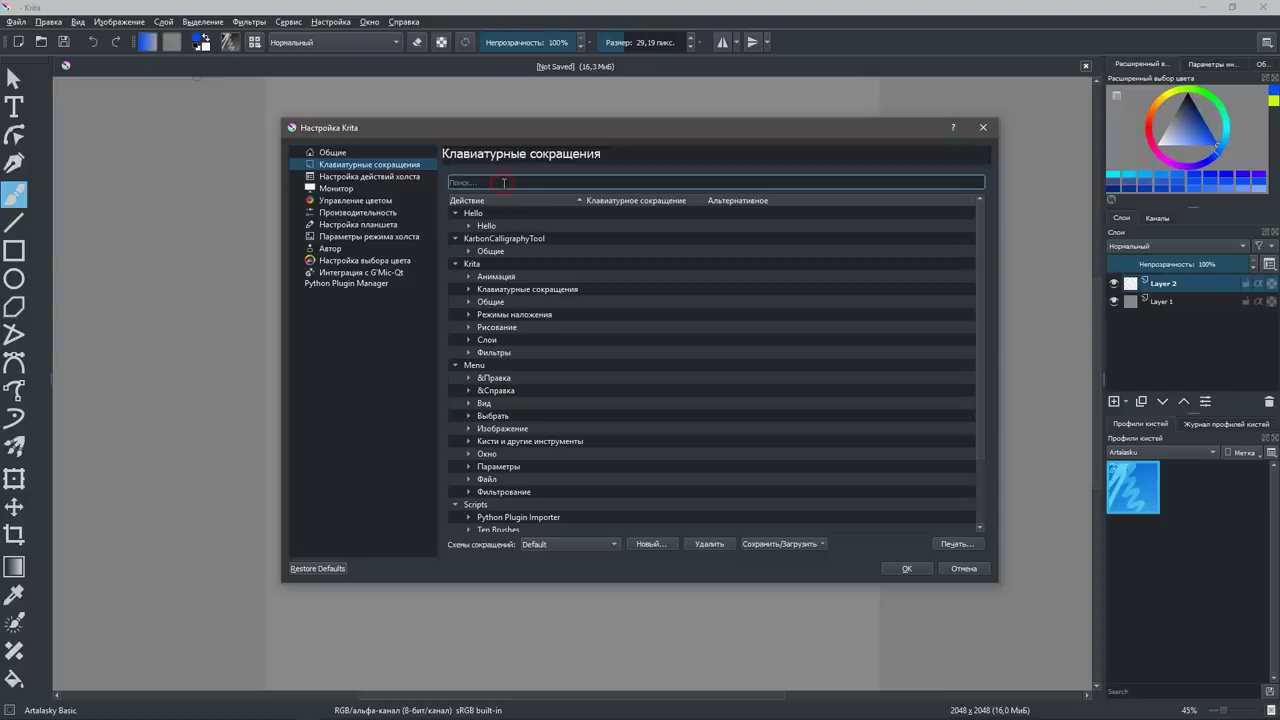
type("пипет")
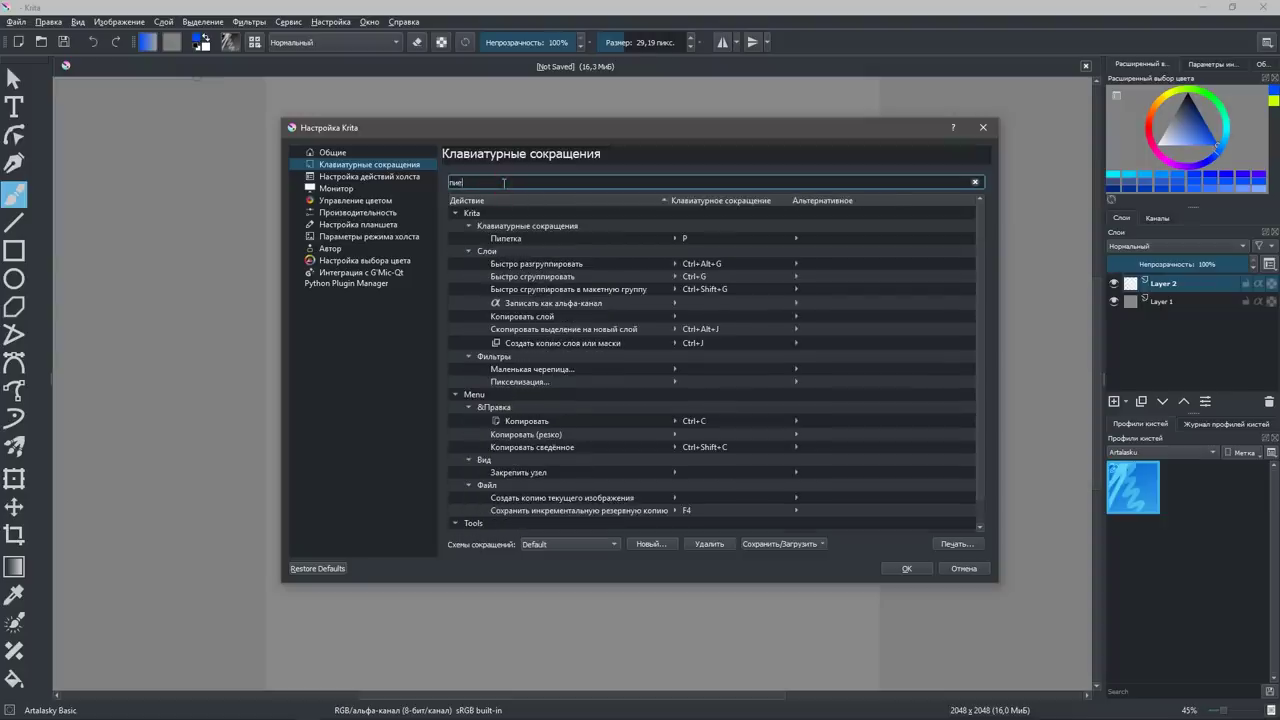
left_click(401, 180)
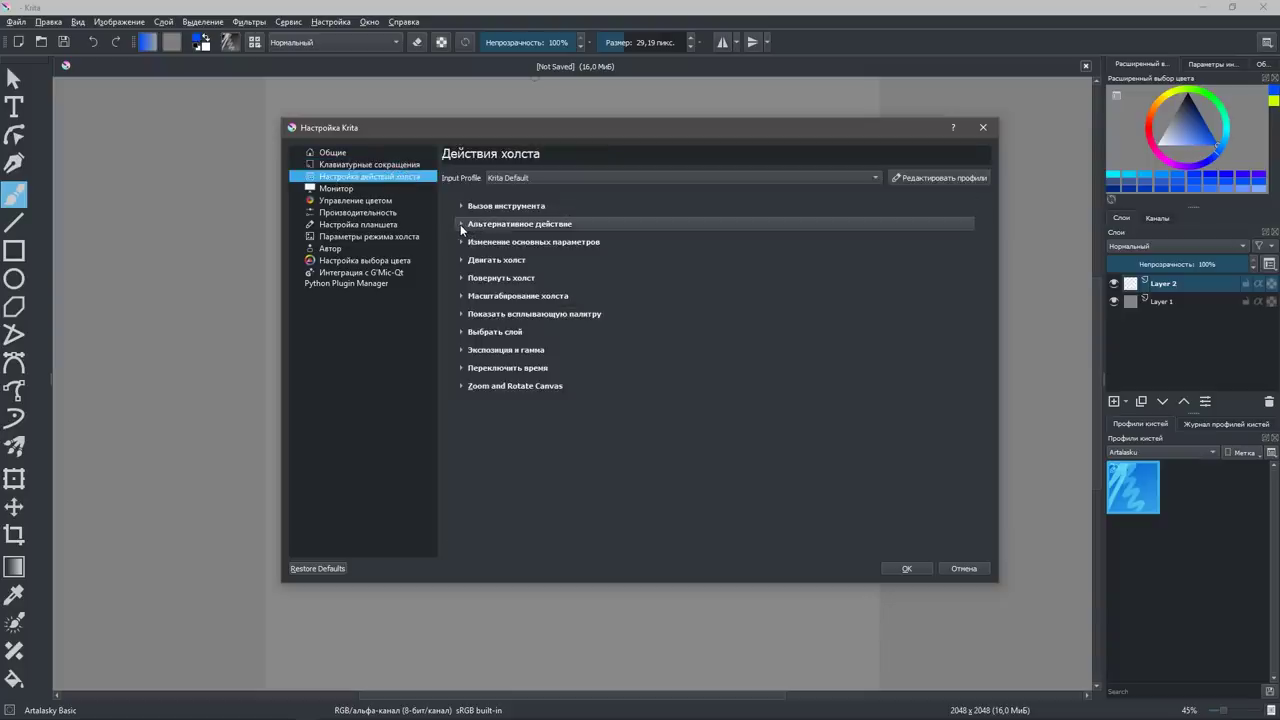
Change the foreground colour sampling binding's modifier from Ctrl to Alt.
left_click(461, 227)
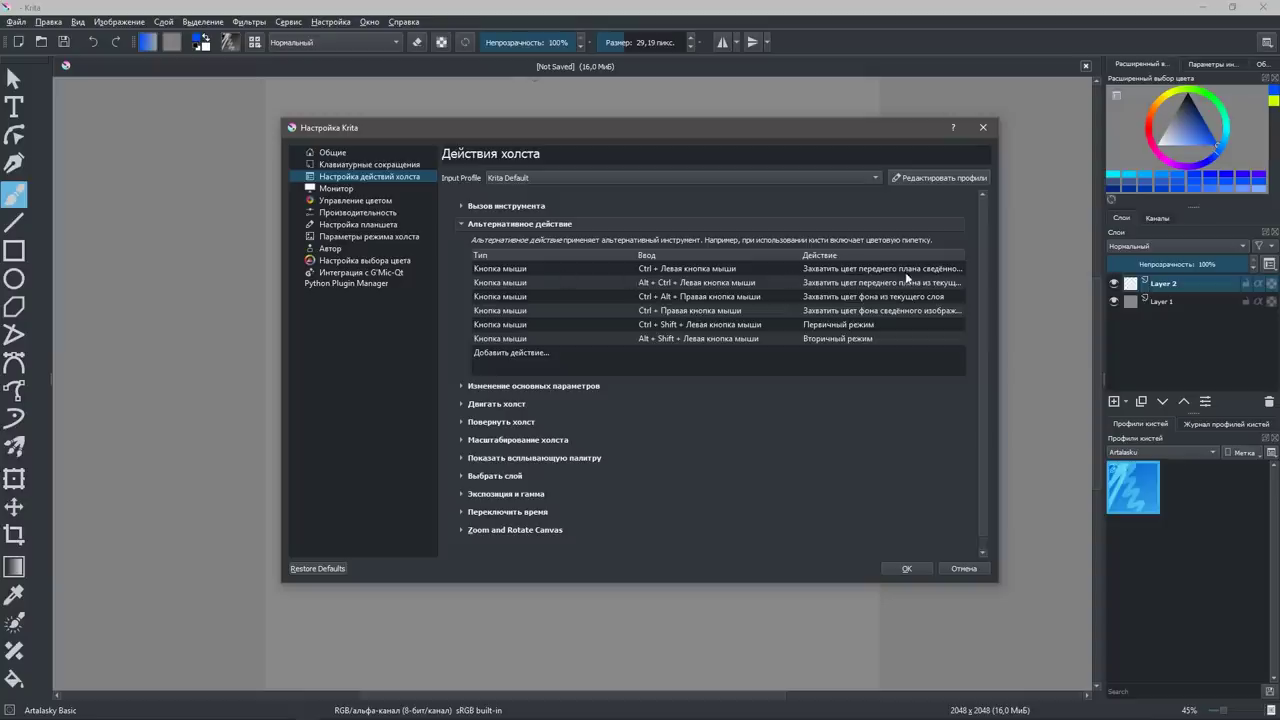
left_click(683, 272)
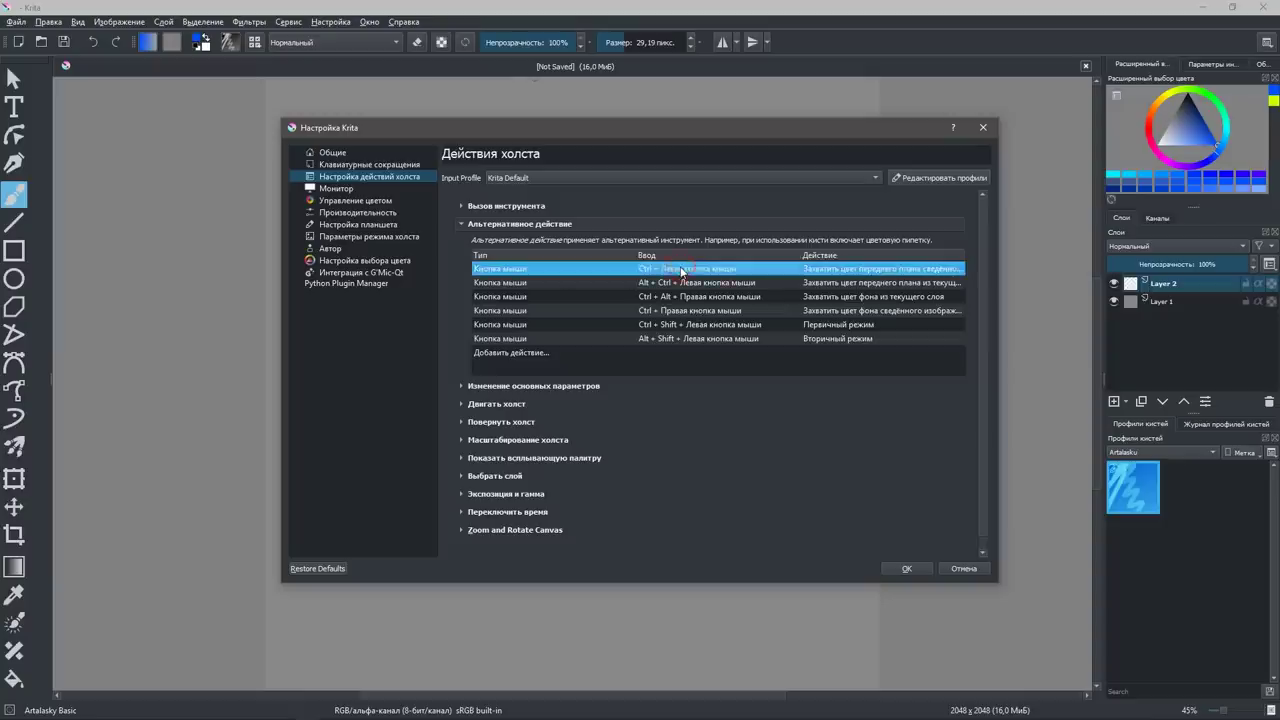
double_click(682, 270)
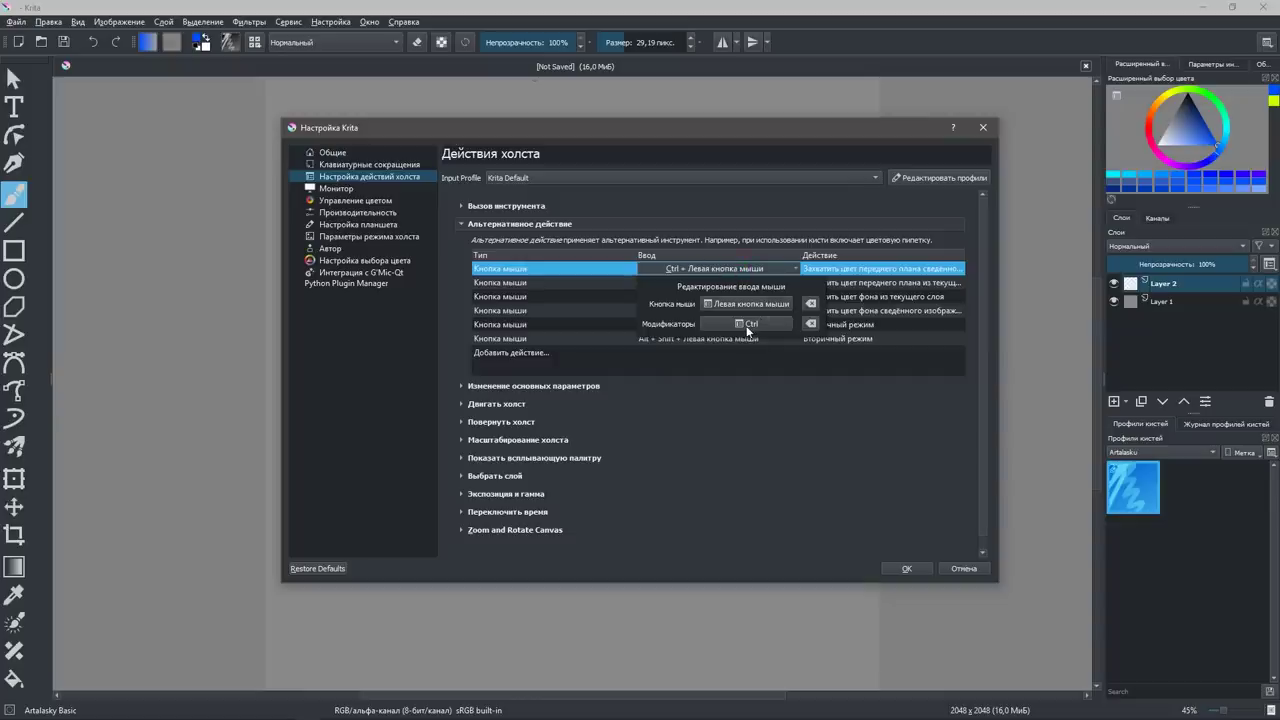
left_click(747, 326)
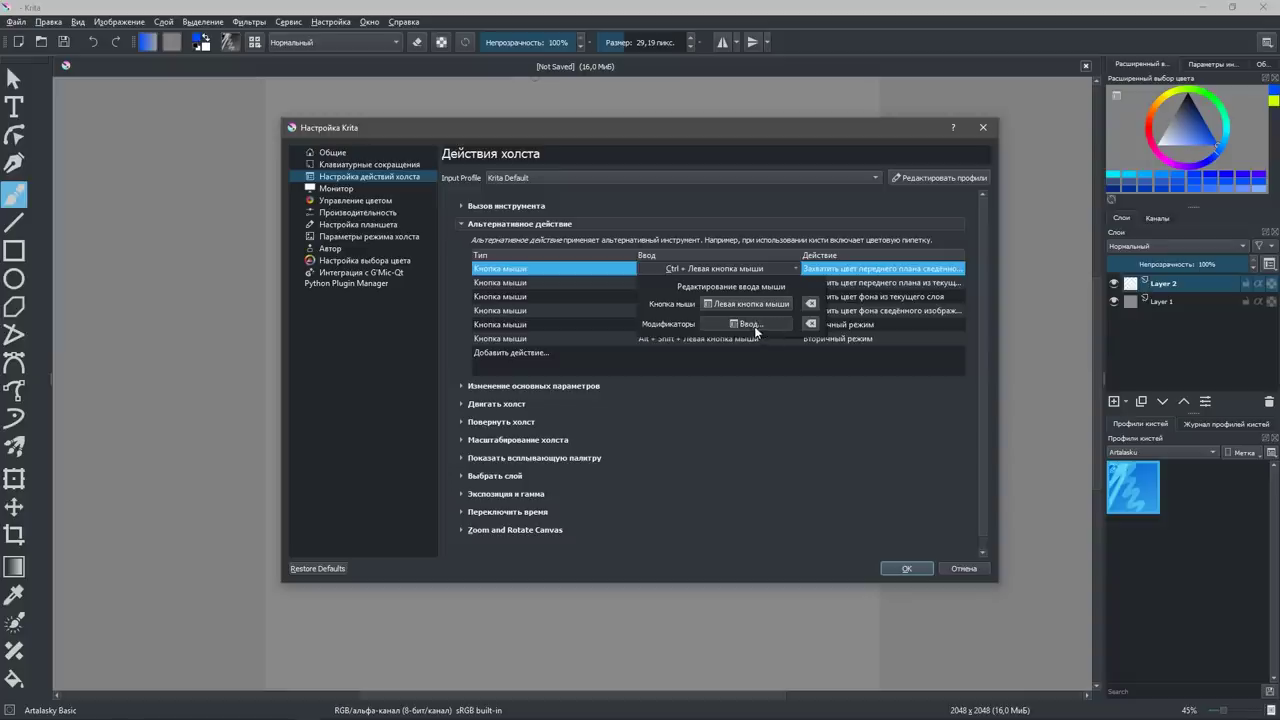
key("alt")
left_click(834, 409)
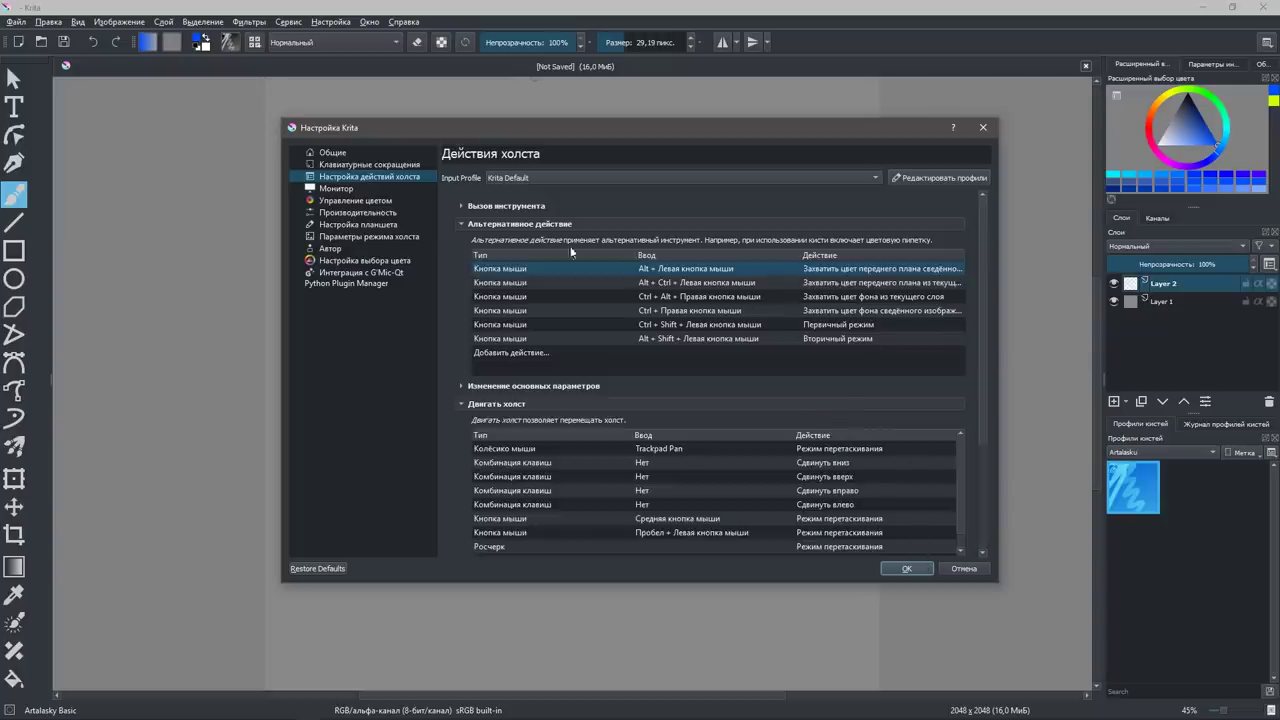
Browse the colour selector tabs and change the selector type from triangle to an HSV square with hue strip.
left_click(407, 261)
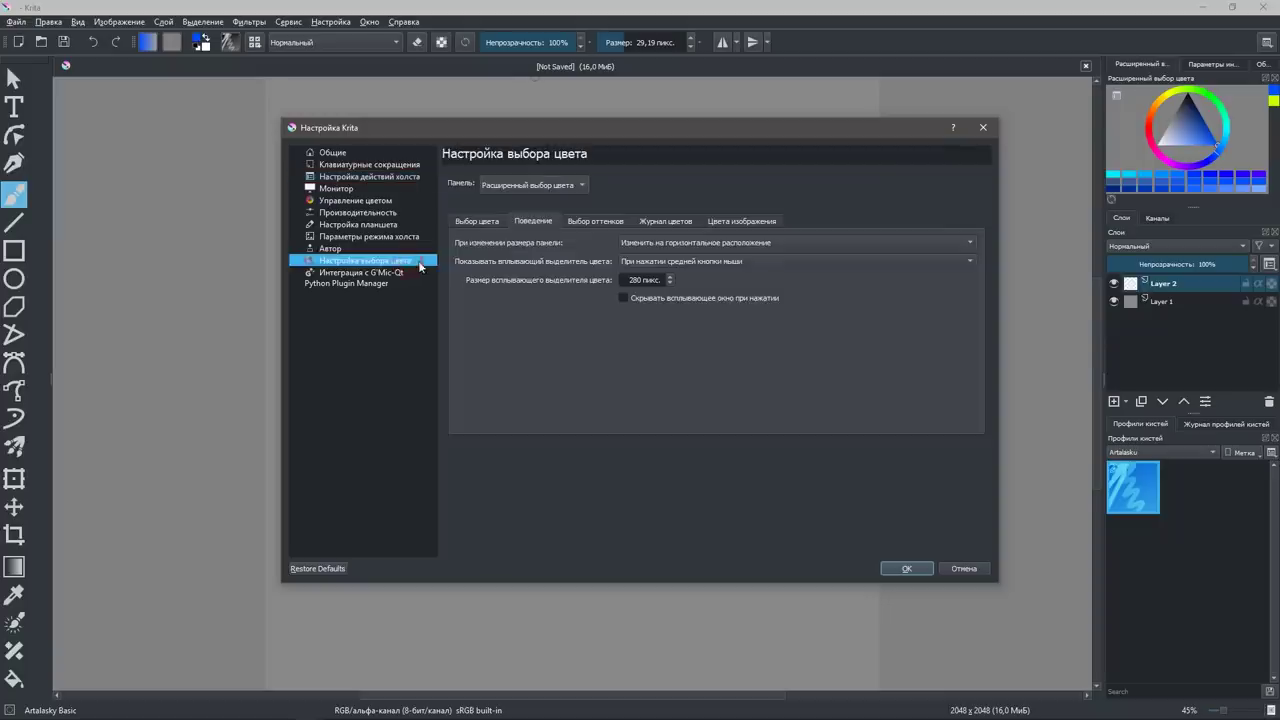
left_click(606, 219)
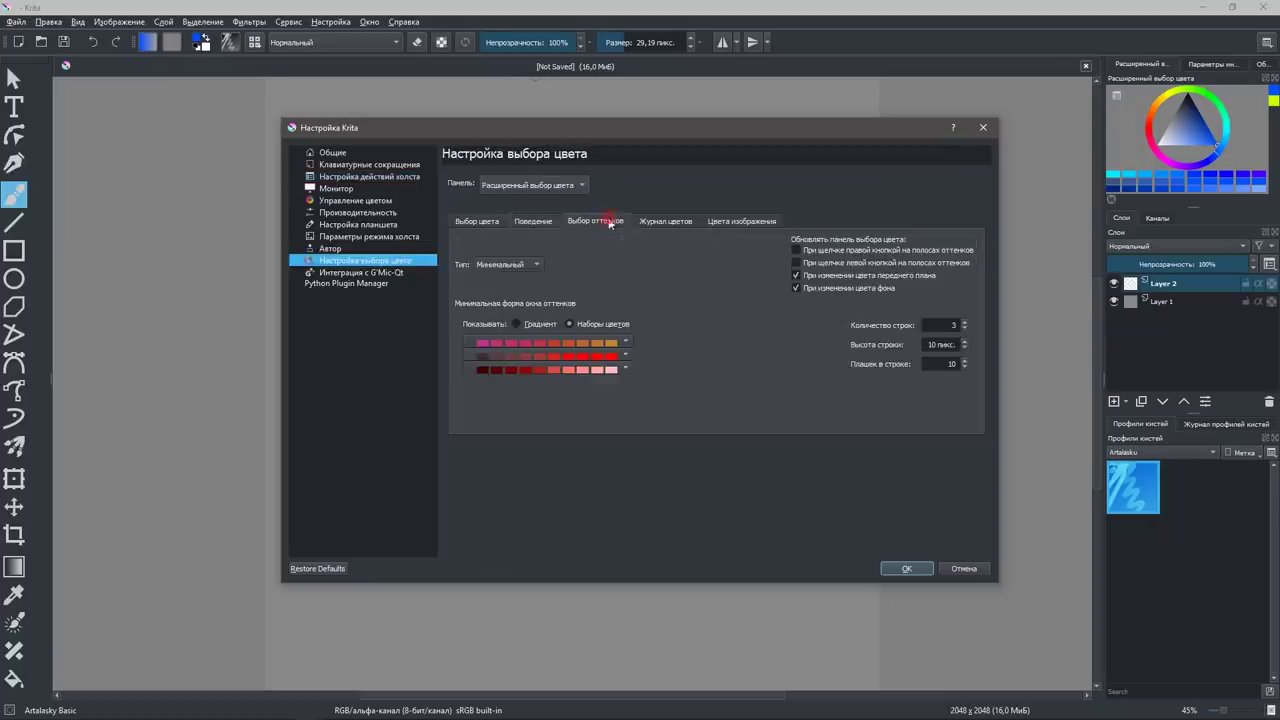
left_click(732, 224)
left_click(687, 222)
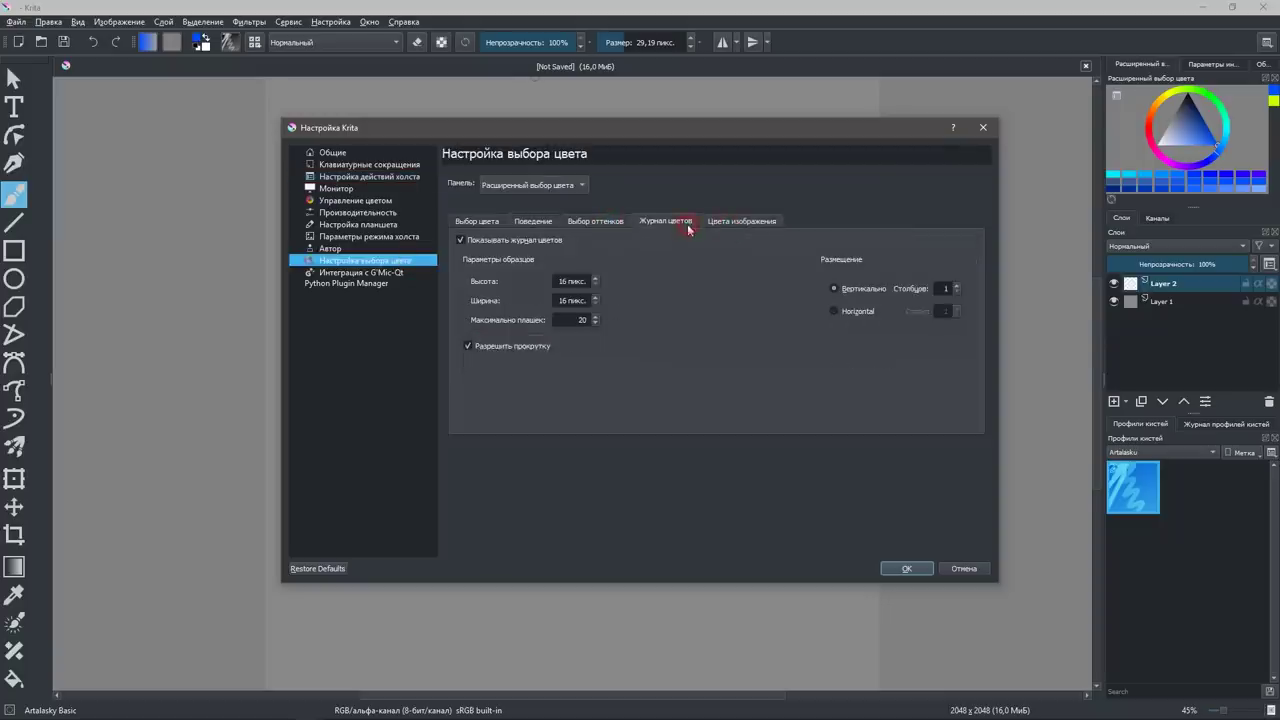
left_click(590, 221)
left_click(533, 221)
left_click(492, 221)
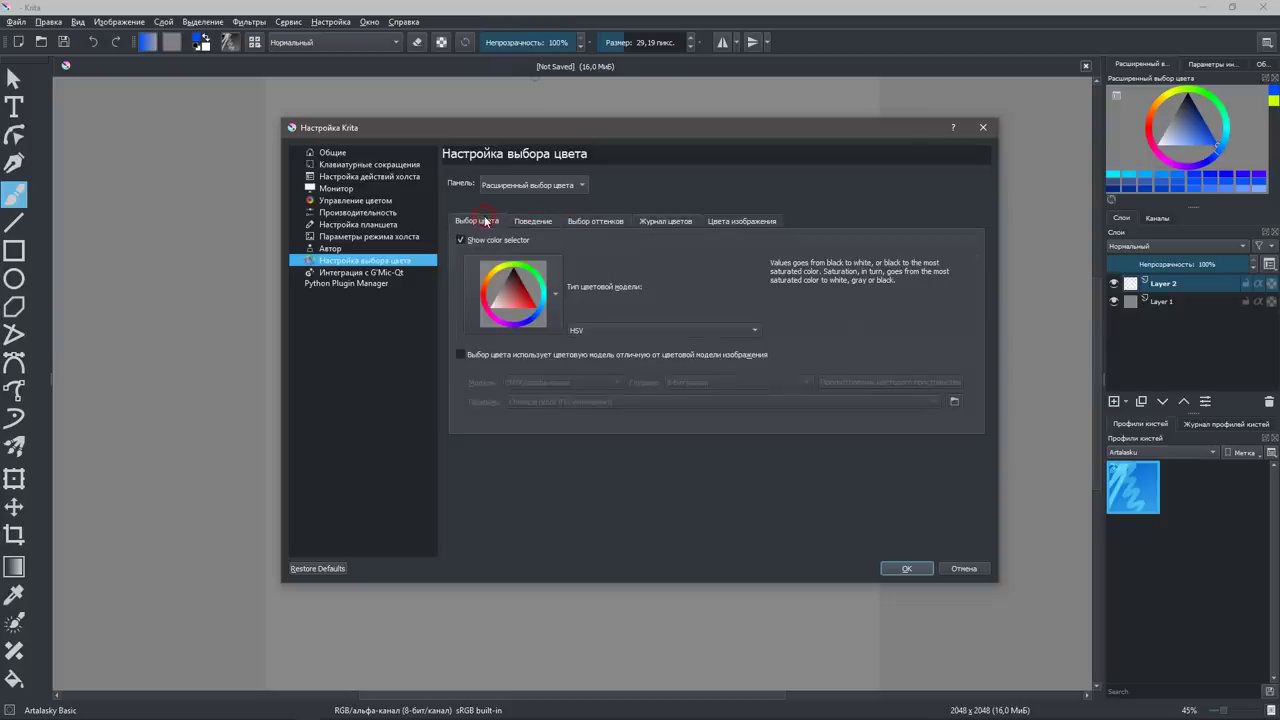
left_click(555, 292)
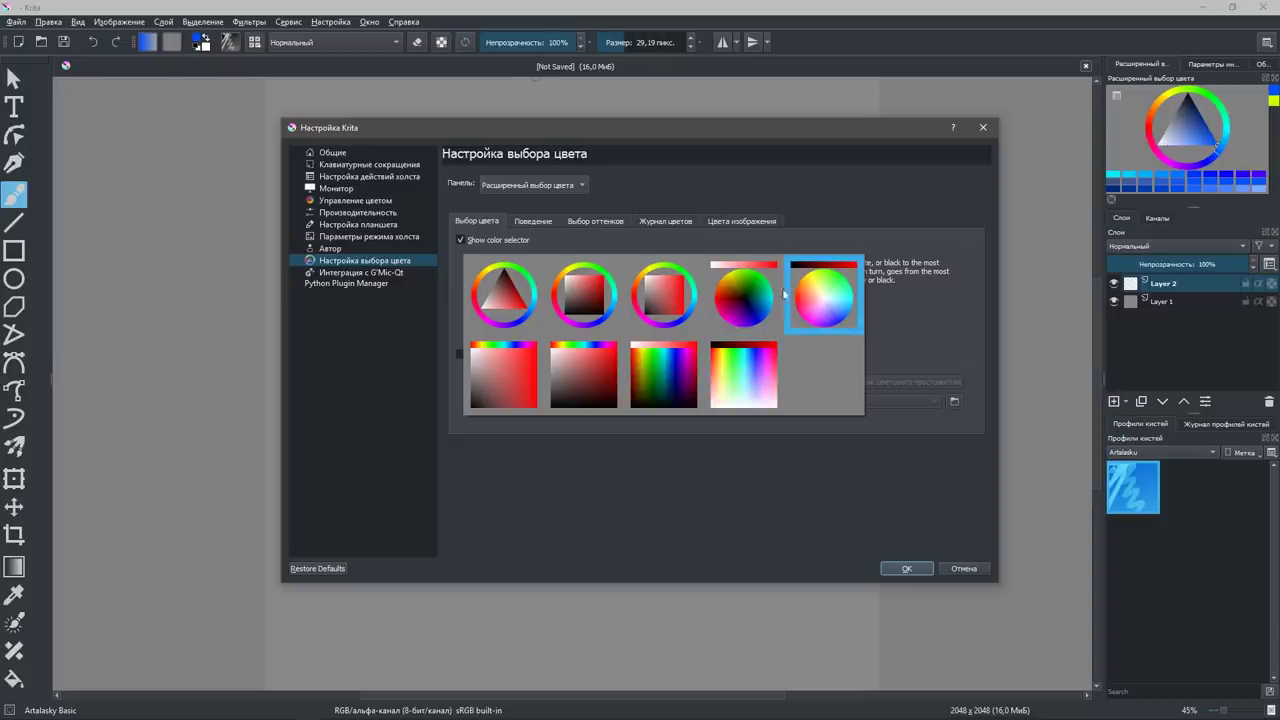
left_click(601, 380)
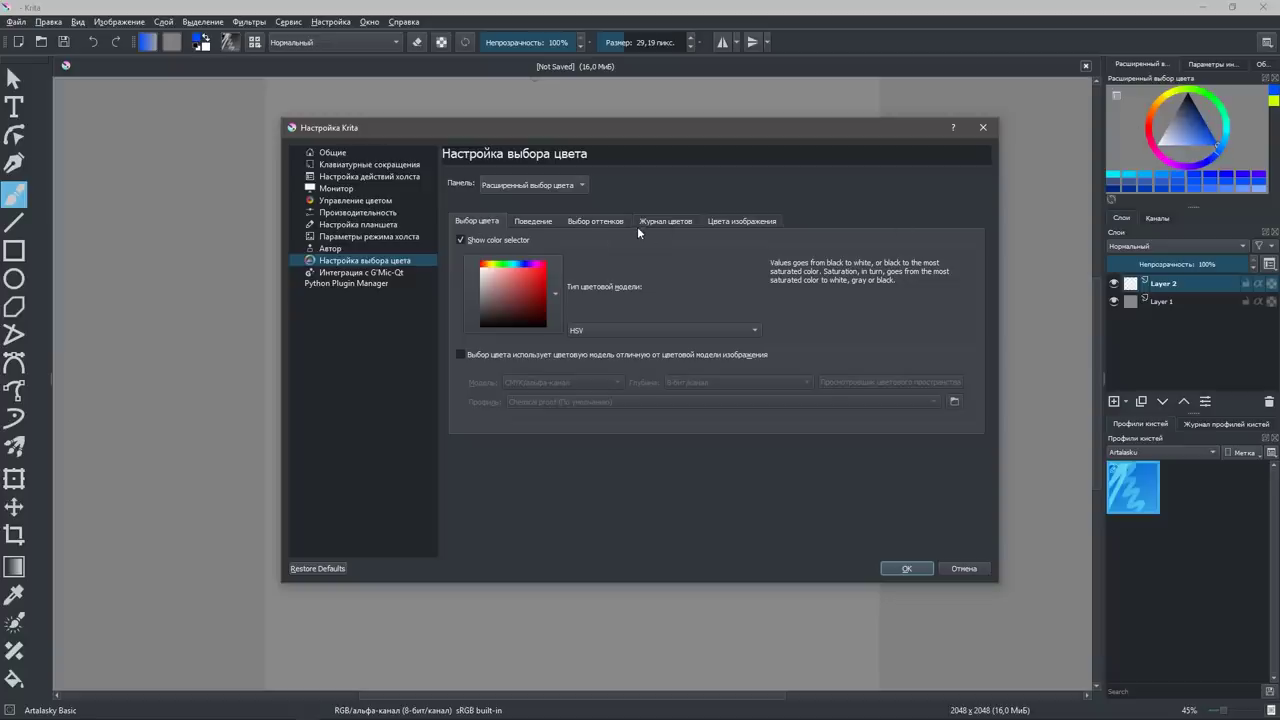
Check the Soft Proofing colour model, keep it at CMYK, and apply the preferences with OK.
left_click(381, 201)
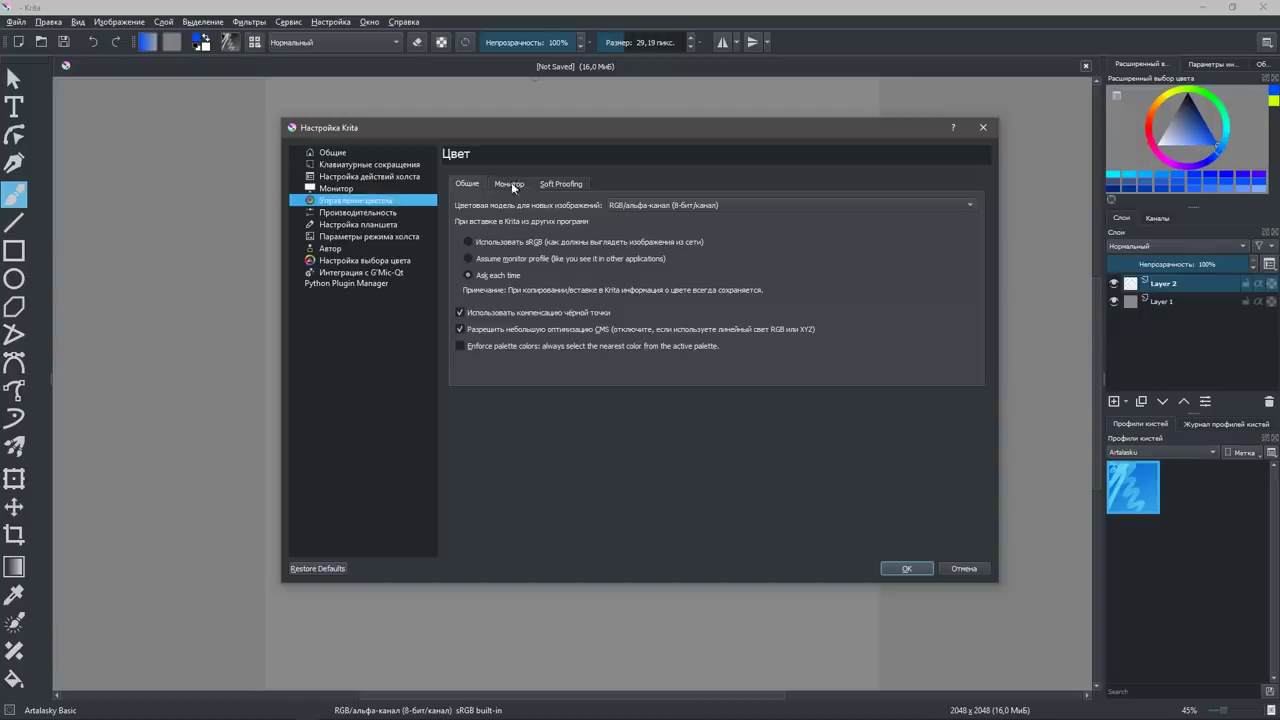
left_click(564, 184)
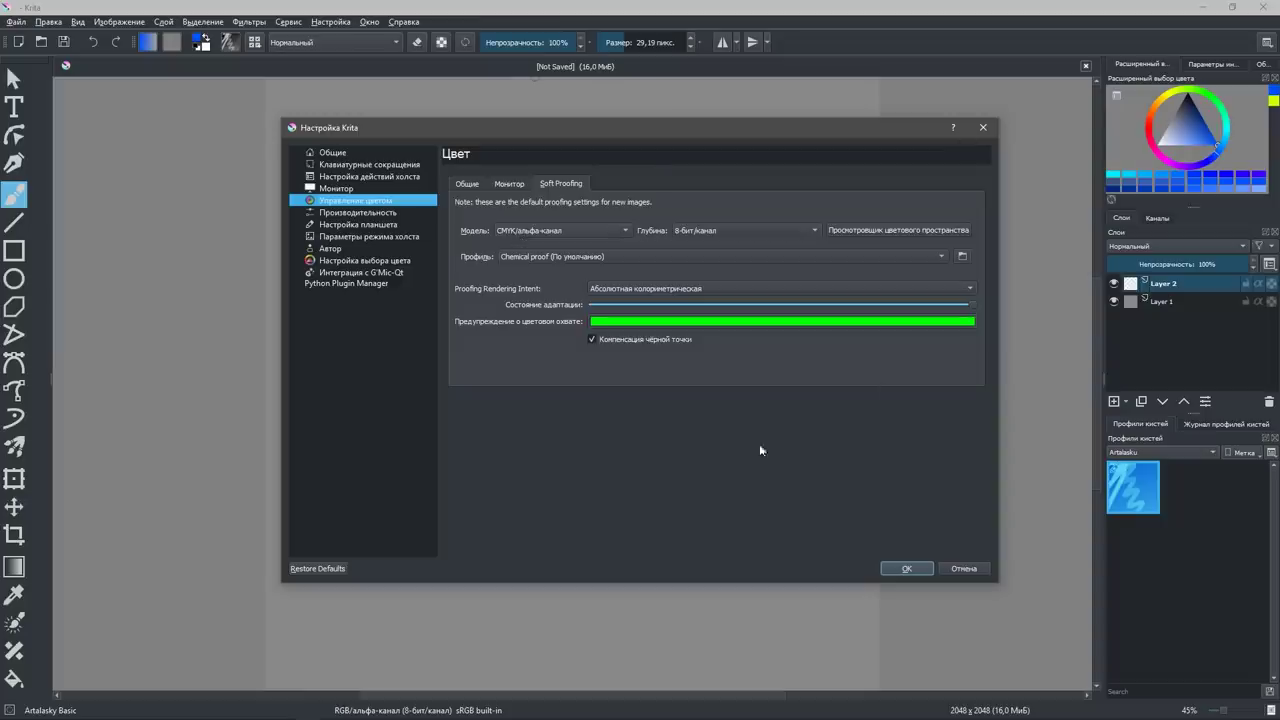
left_click(565, 230)
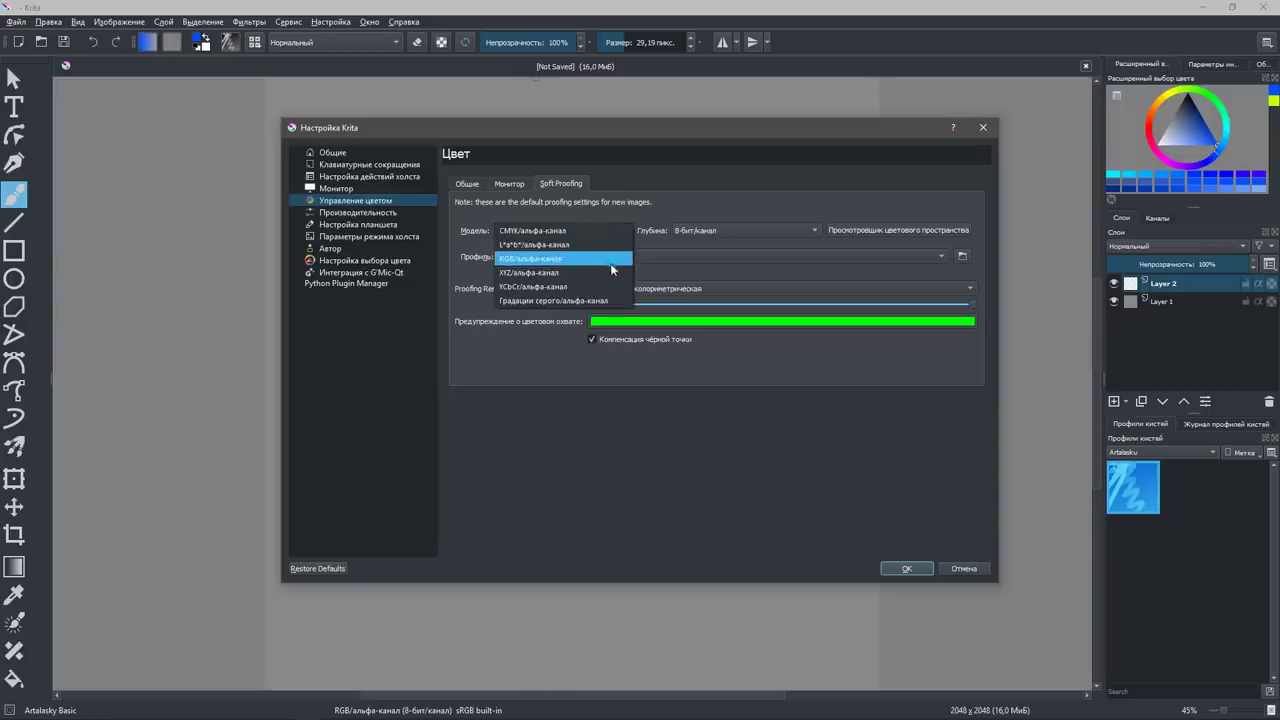
left_click(710, 426)
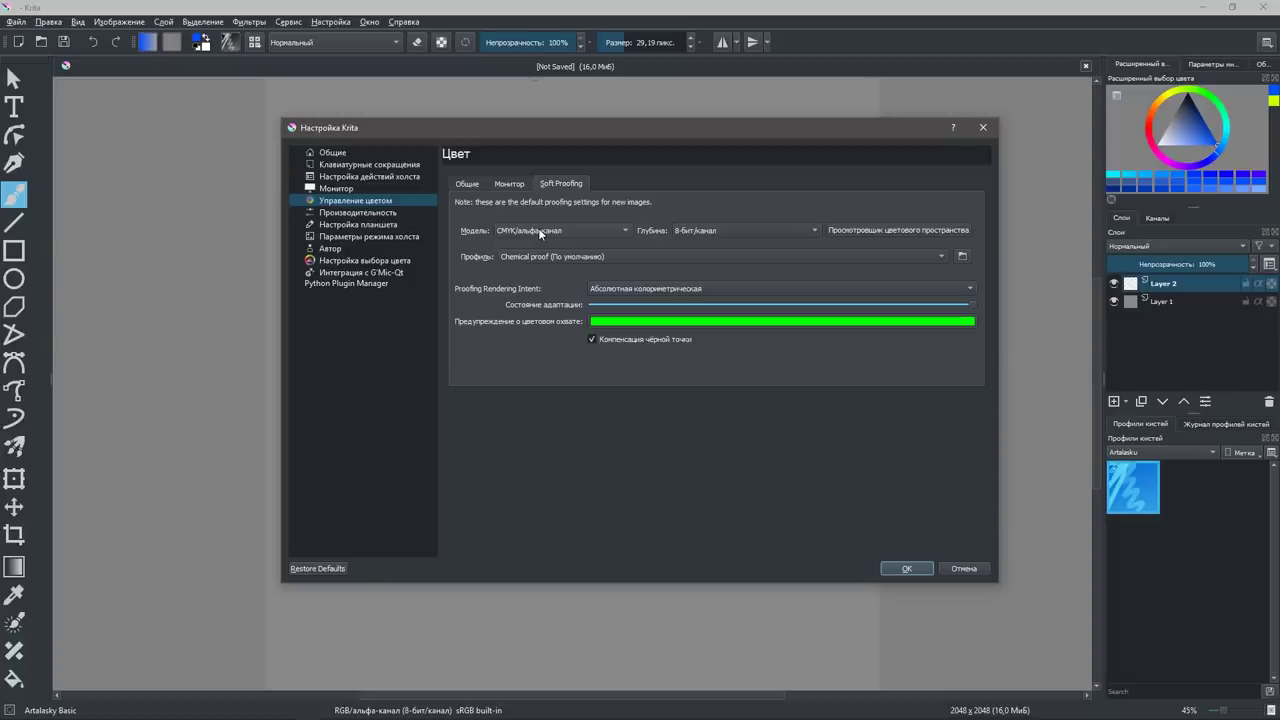
left_click(540, 233)
left_click(846, 517)
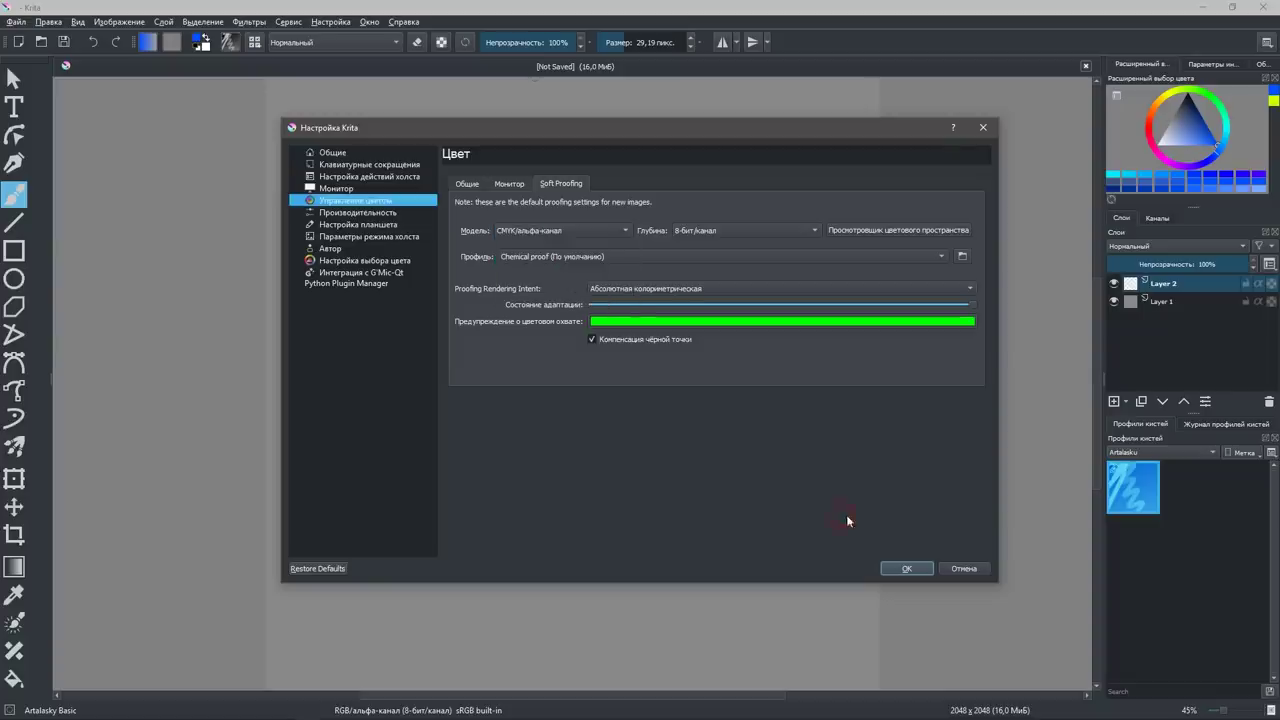
left_click(926, 570)
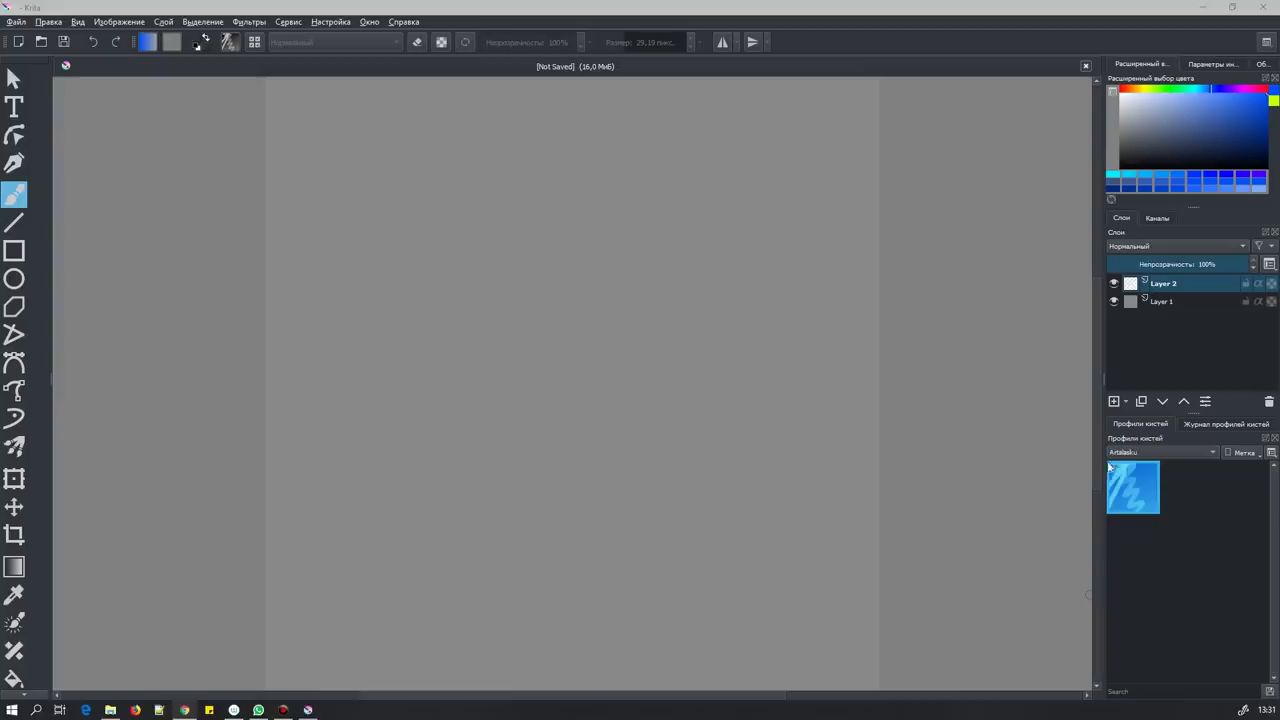
Show all brush presets and select Pencil-3 Large 4B.
left_click(1130, 452)
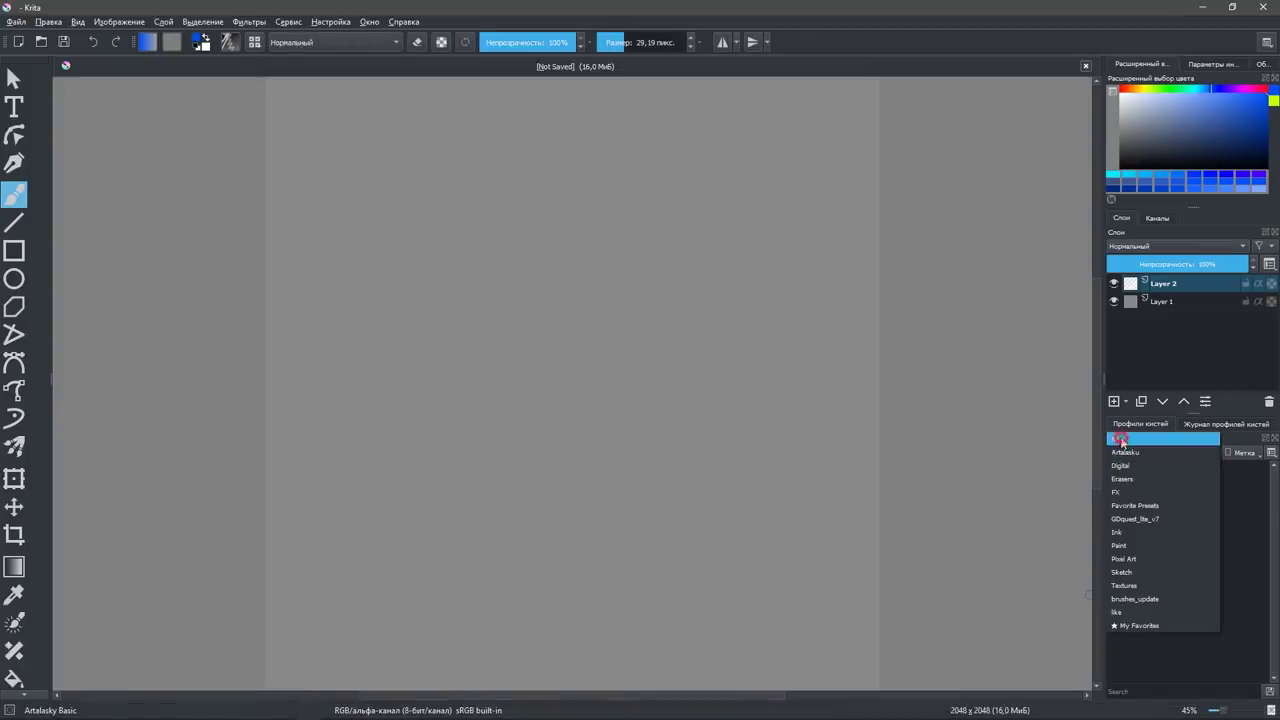
left_click(1118, 439)
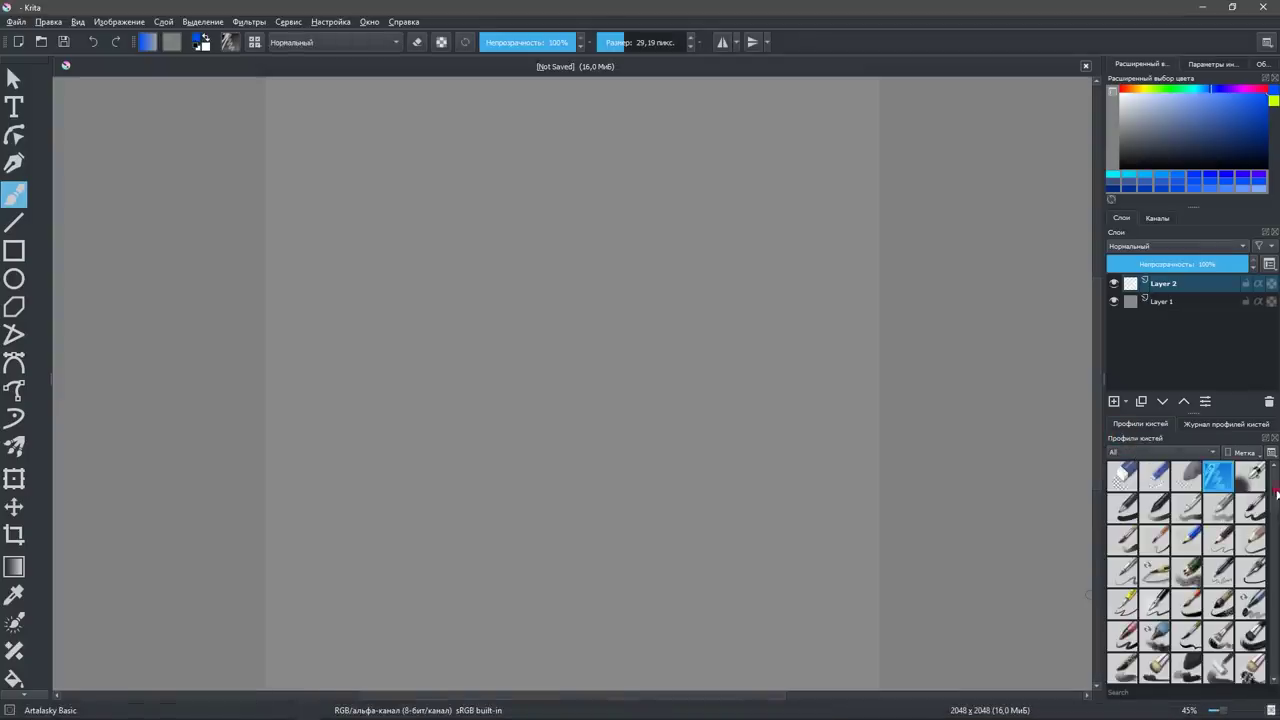
scroll(1275, 494, "down", 5)
scroll(1187, 570, "down", 2)
scroll(1187, 570, "down", 2)
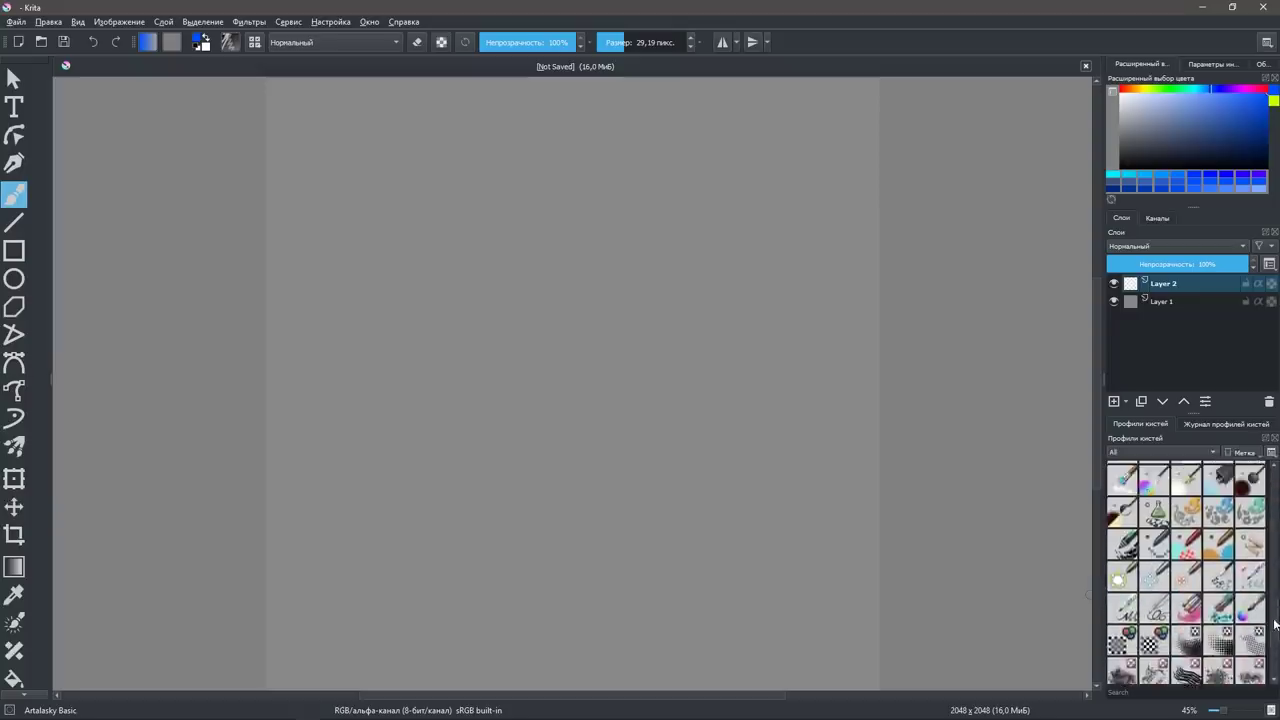
scroll(1187, 570, "down", 2)
scroll(1187, 570, "down", 2)
scroll(1277, 490, "up", 10)
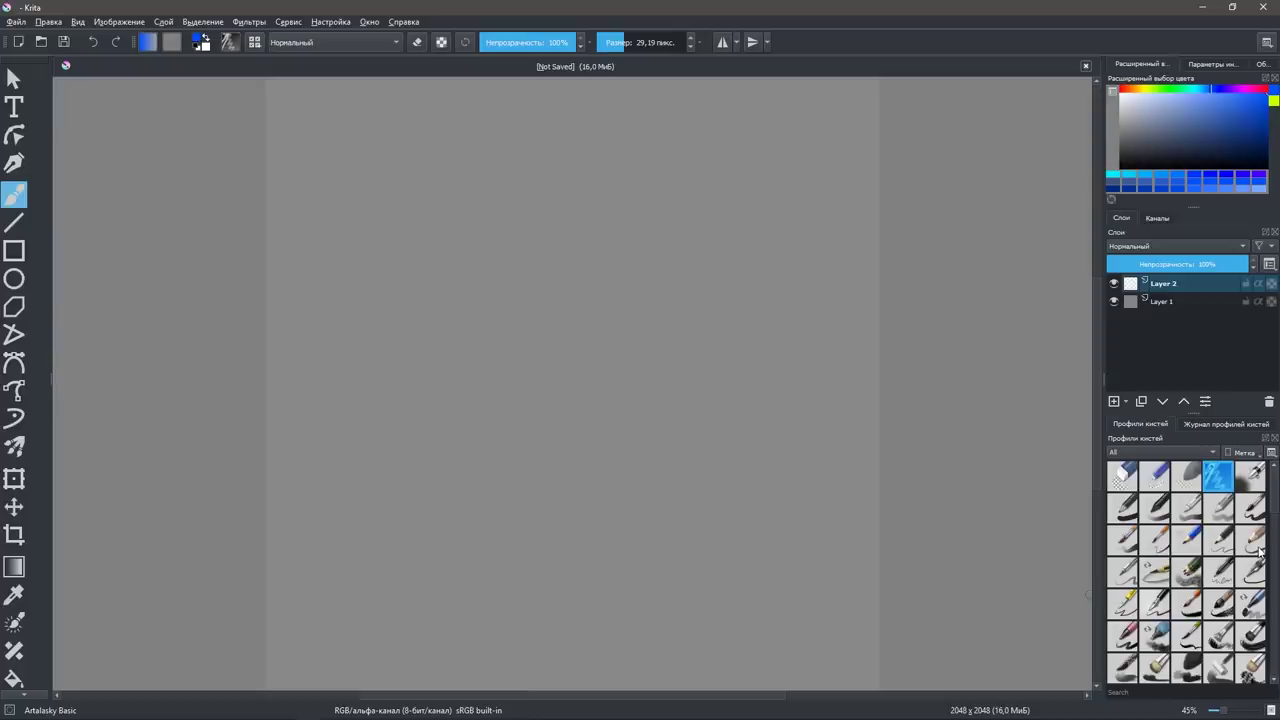
left_click(1252, 541)
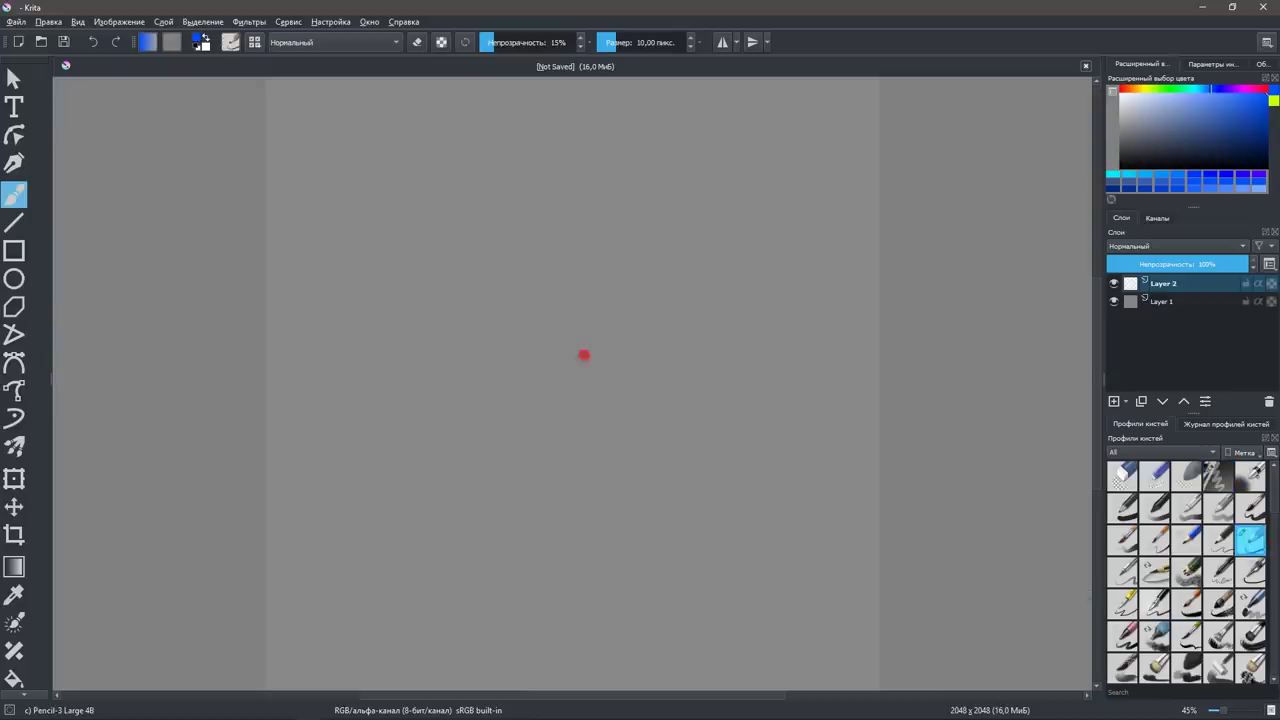
Test the pencil, undo the stroke, switch to near-black and bring up its brush settings.
left_click_drag(588, 355, 703, 340)
key("ctrl+z")
left_click(1143, 152)
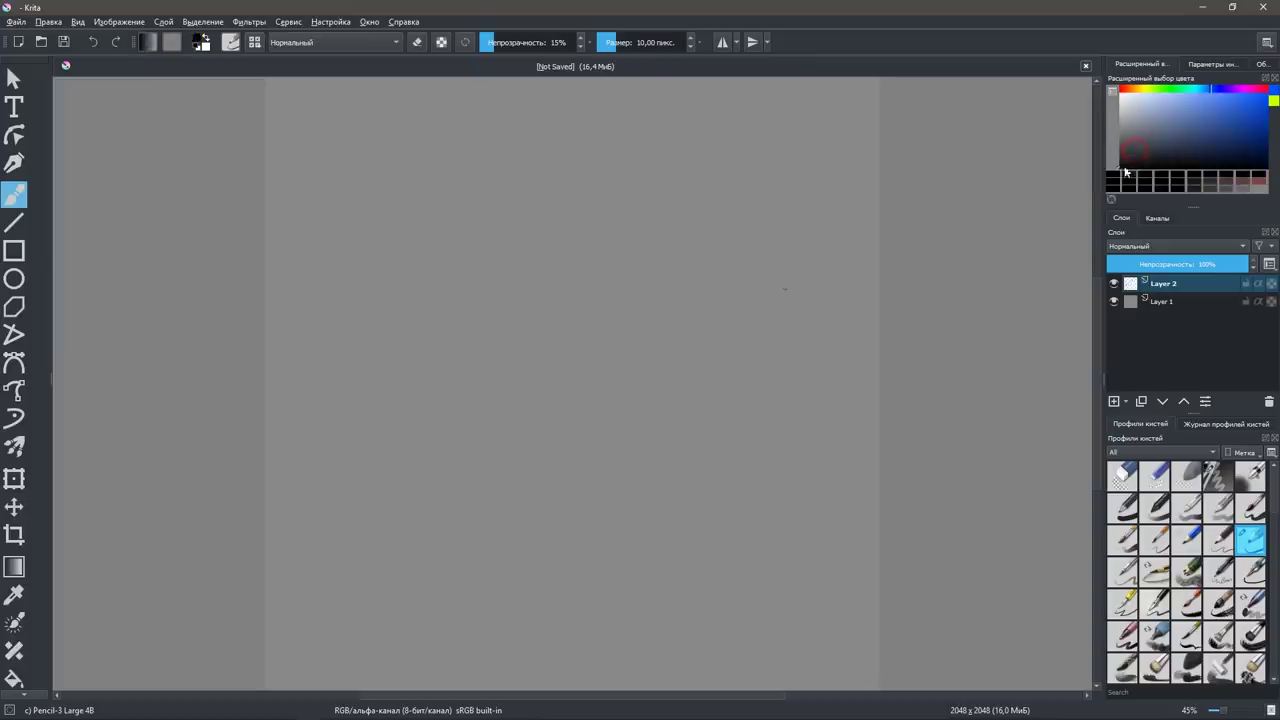
left_click(894, 283)
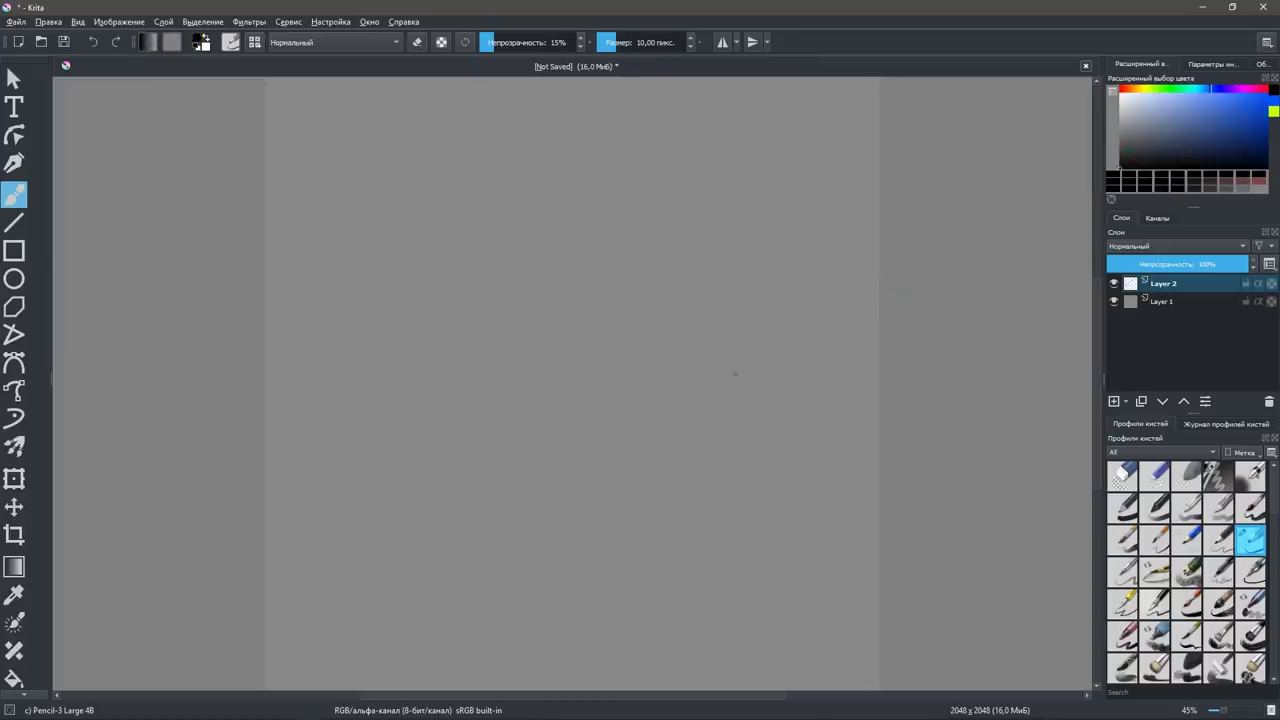
key("F5")
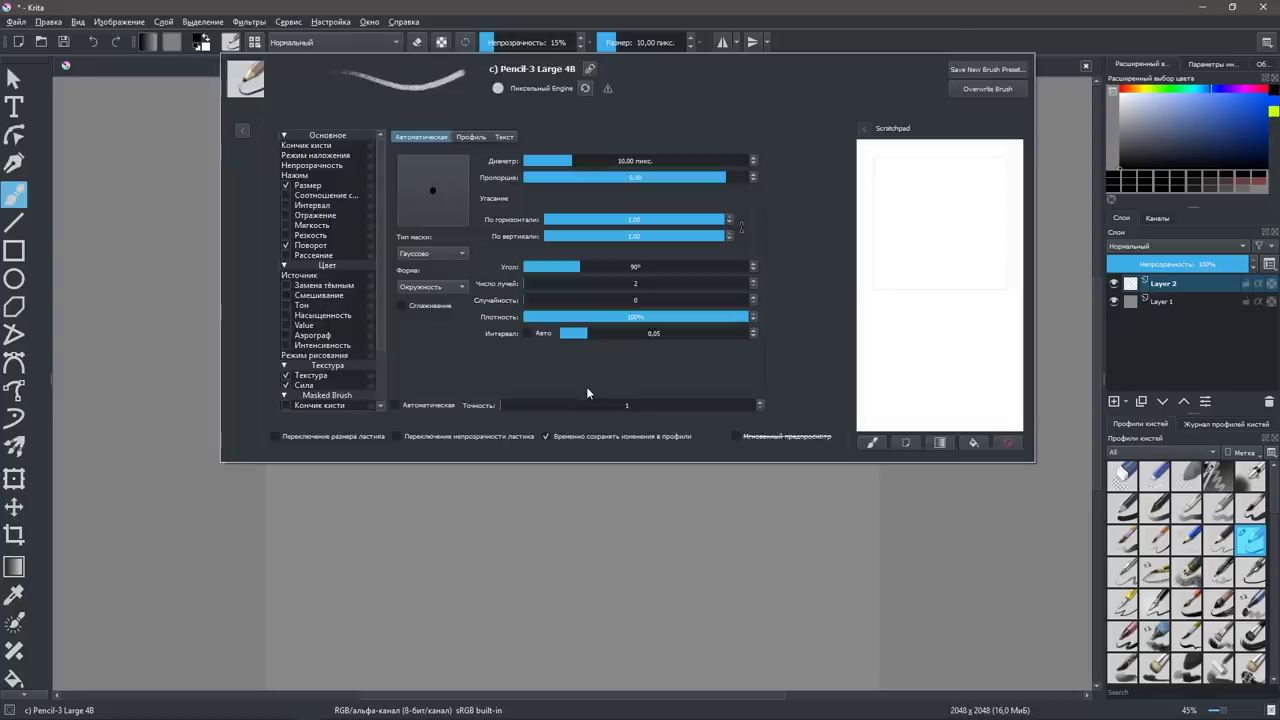
Sketch the first brick row's top and lower seams plus its vertical joint.
left_click(262, 286)
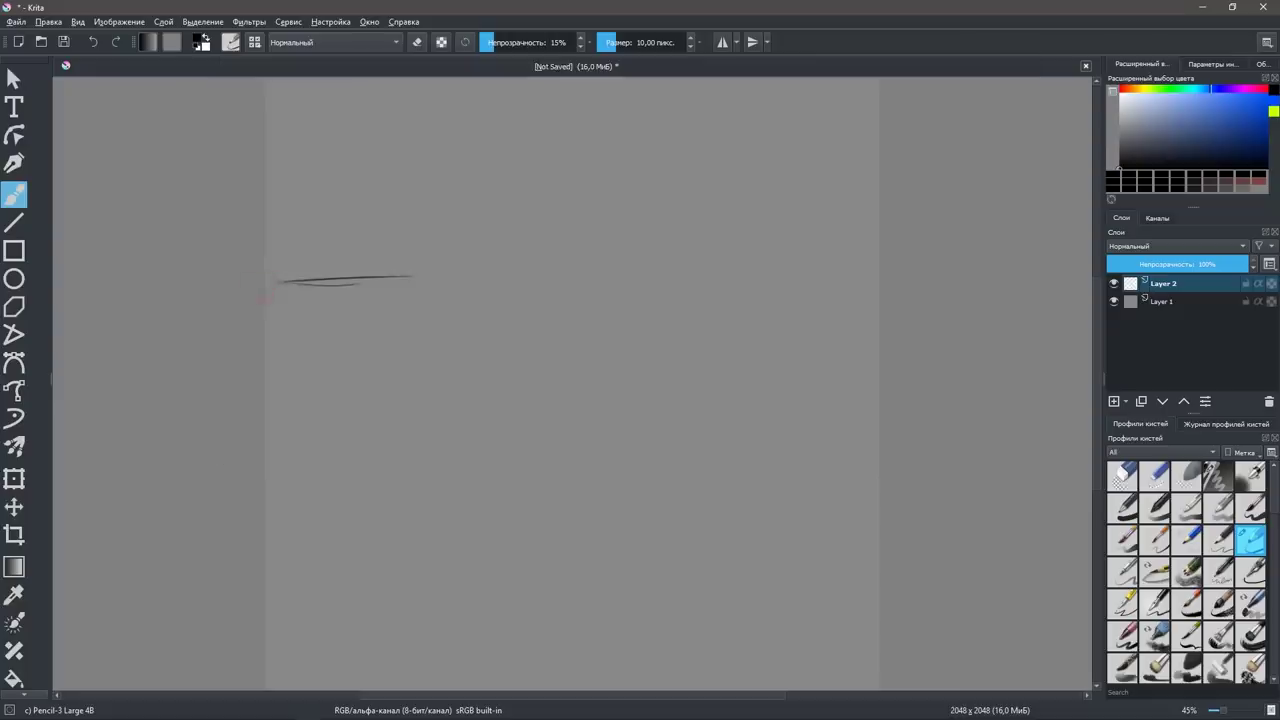
left_click_drag(266, 278, 544, 270)
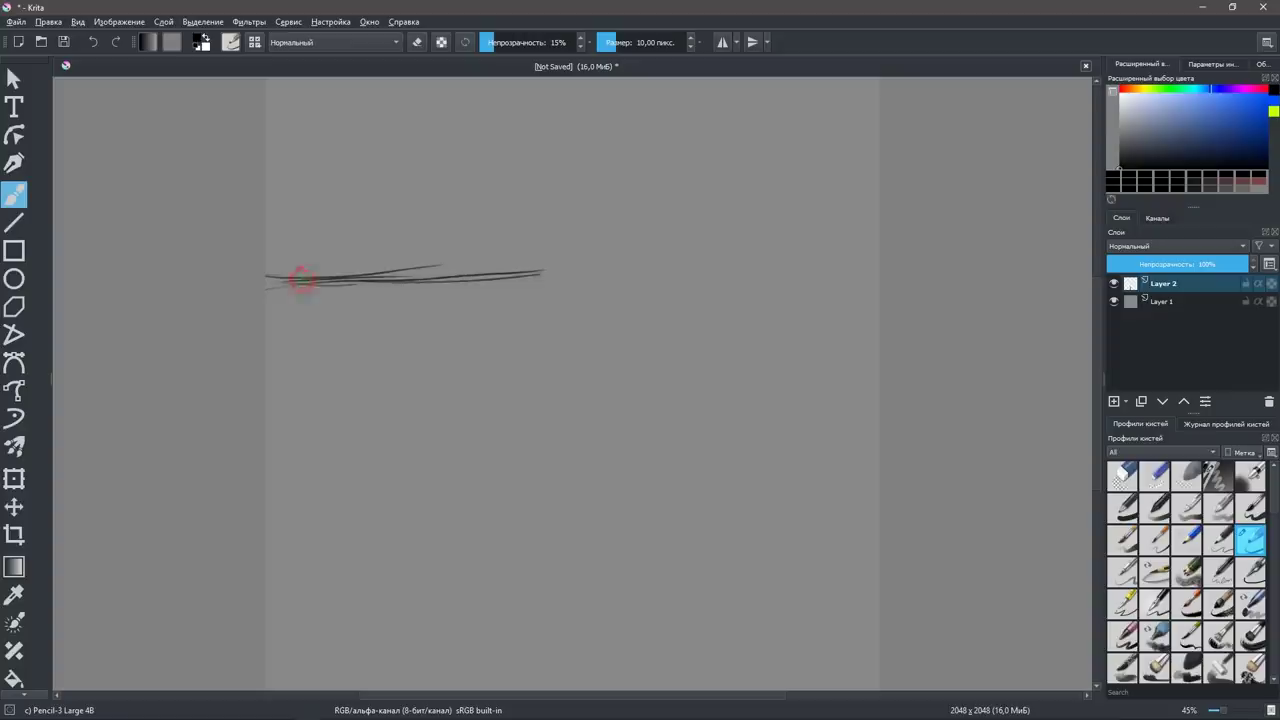
mouse_move(300, 285)
left_mouse_down()
mouse_move(584, 276)
mouse_move(586, 206)
mouse_move(586, 280)
left_mouse_up()
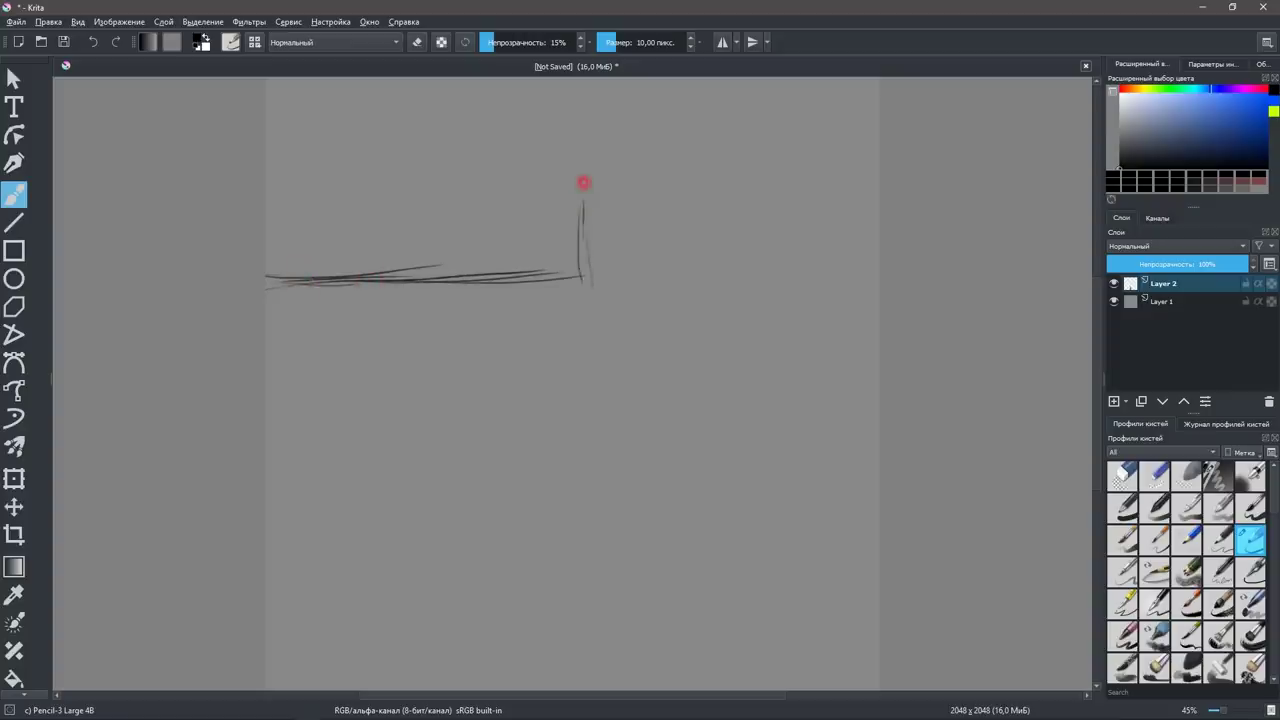
left_click_drag(584, 224, 584, 280)
mouse_move(290, 174)
left_mouse_down()
mouse_move(408, 167)
mouse_move(390, 171)
mouse_move(532, 181)
left_mouse_up()
left_click_drag(332, 179, 580, 178)
mouse_move(584, 262)
left_mouse_down()
mouse_move(584, 178)
mouse_move(840, 170)
left_mouse_up()
left_click_drag(580, 180, 878, 166)
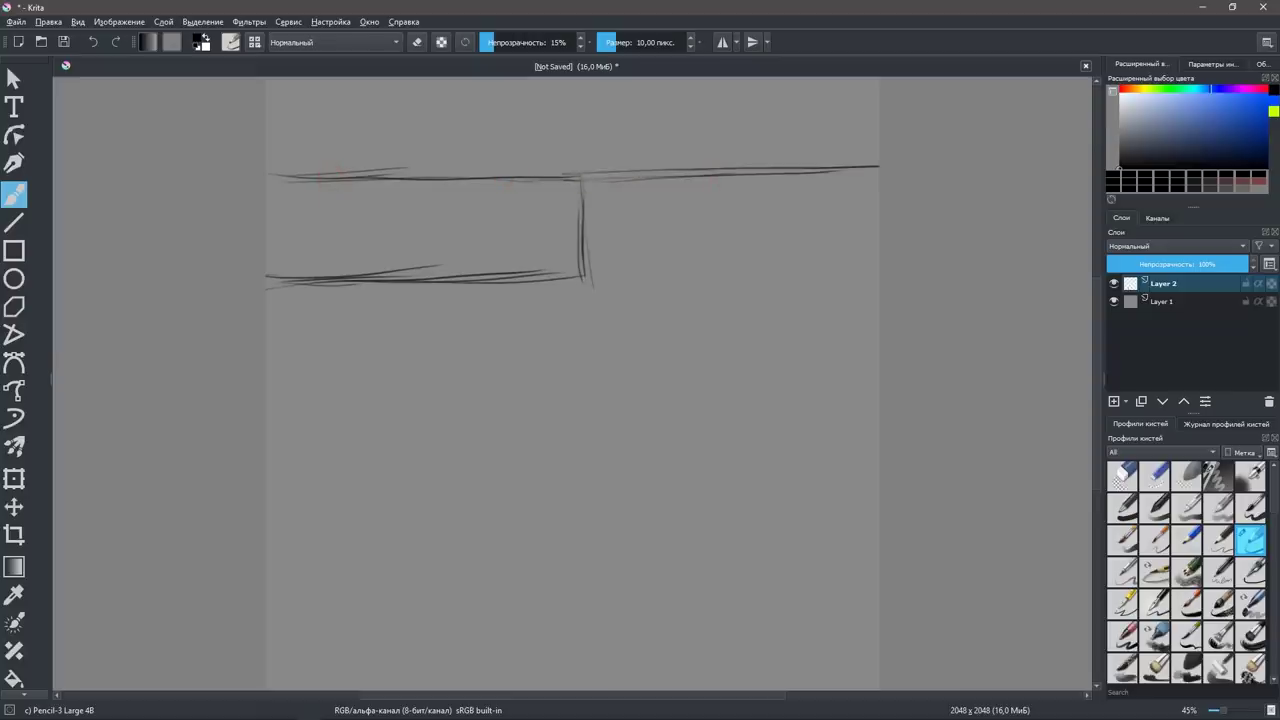
mouse_move(584, 278)
left_mouse_down()
mouse_move(878, 268)
mouse_move(549, 283)
left_mouse_up()
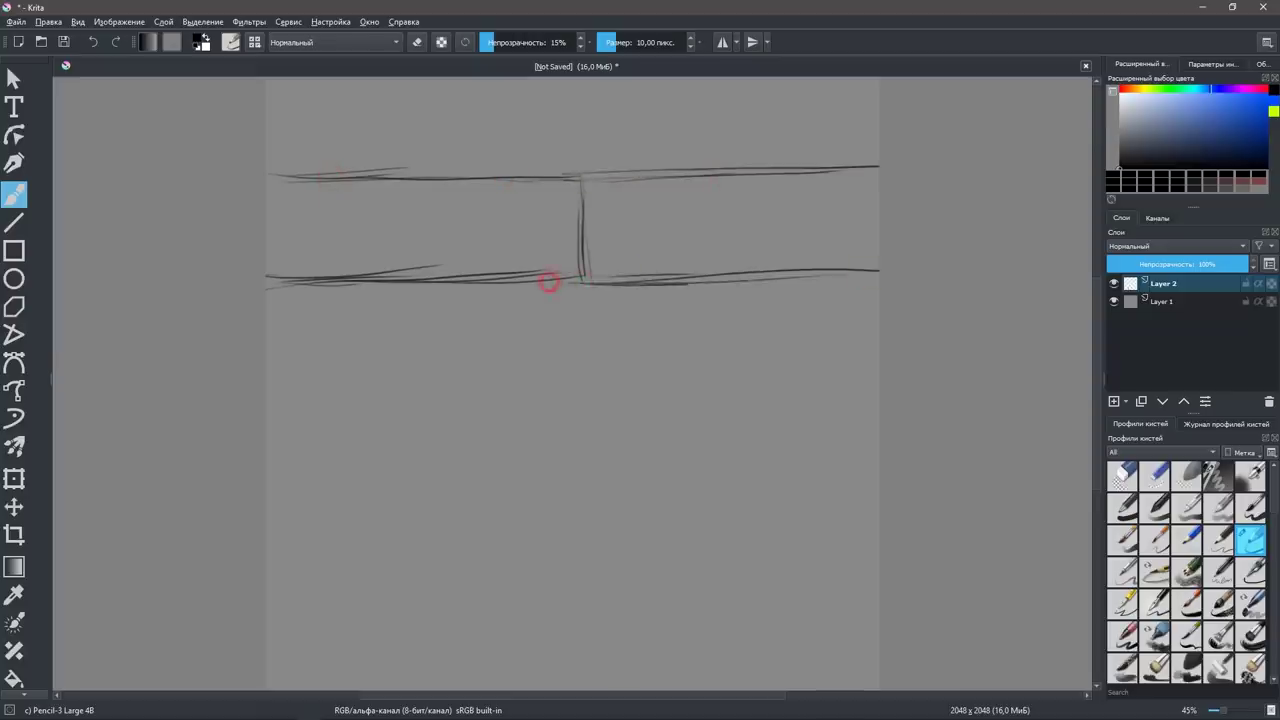
left_click_drag(690, 276, 878, 268)
left_click_drag(586, 167, 577, 174)
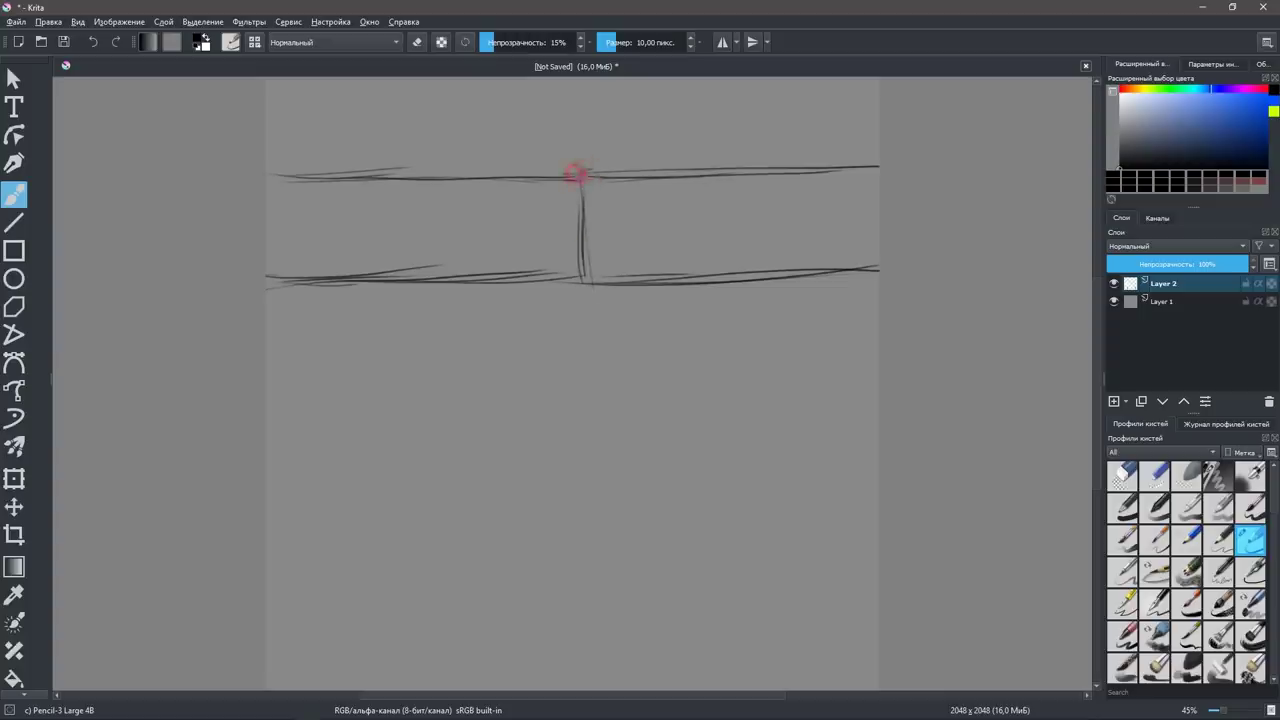
mouse_move(566, 262)
left_mouse_down()
mouse_move(580, 284)
mouse_move(858, 262)
left_mouse_up()
left_click_drag(585, 283, 878, 270)
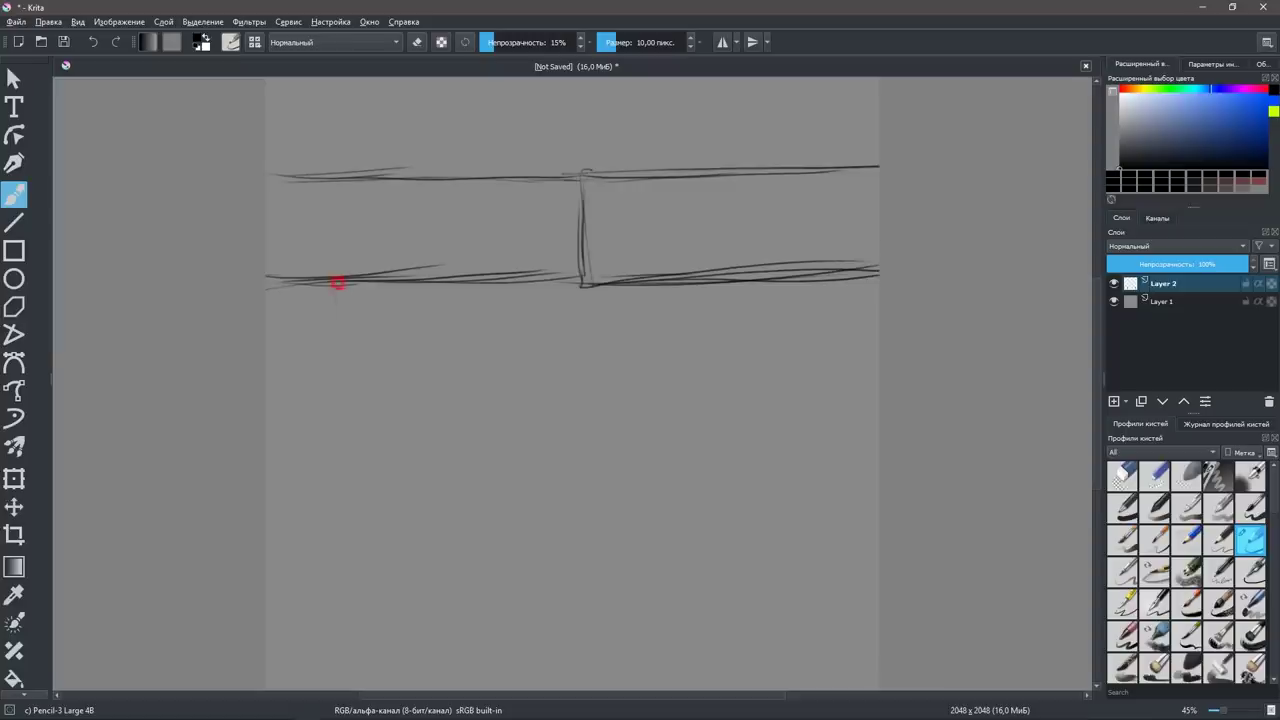
Draw the second brick row's left end, vertical joints and bottom seam.
left_click_drag(337, 284, 338, 373)
left_click_drag(784, 316, 784, 356)
left_click_drag(722, 282, 721, 372)
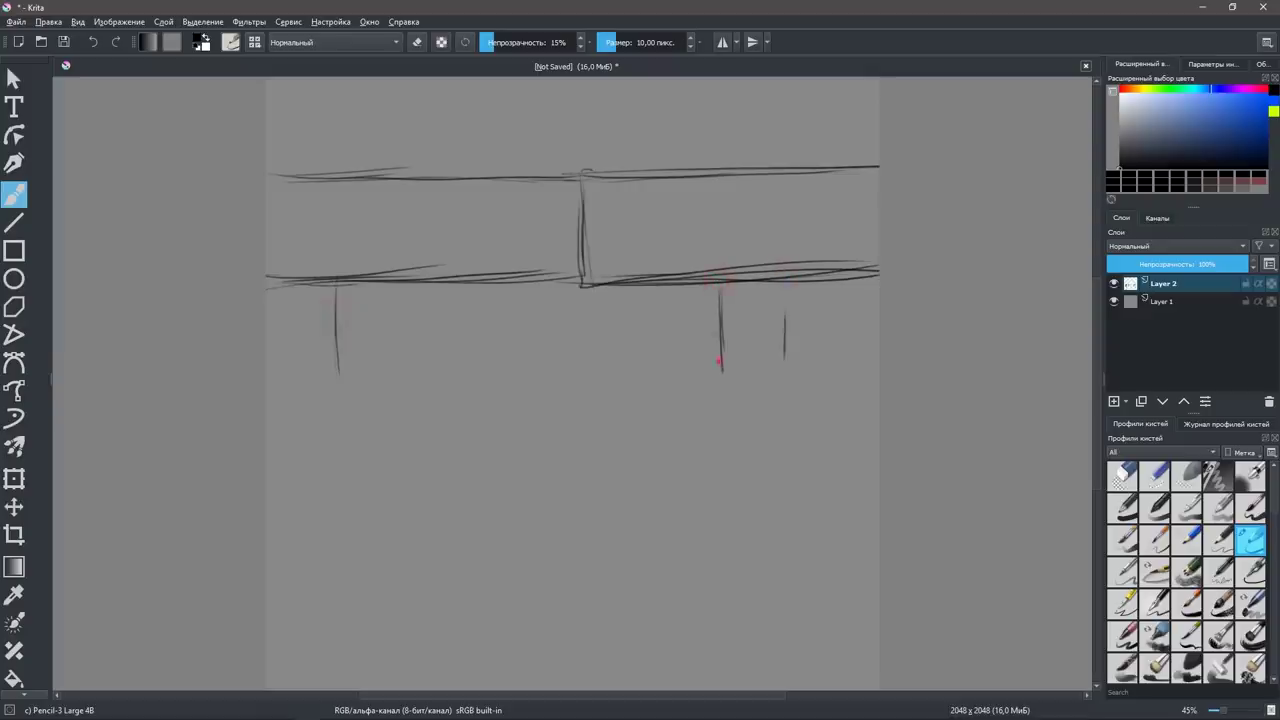
left_click_drag(343, 376, 660, 365)
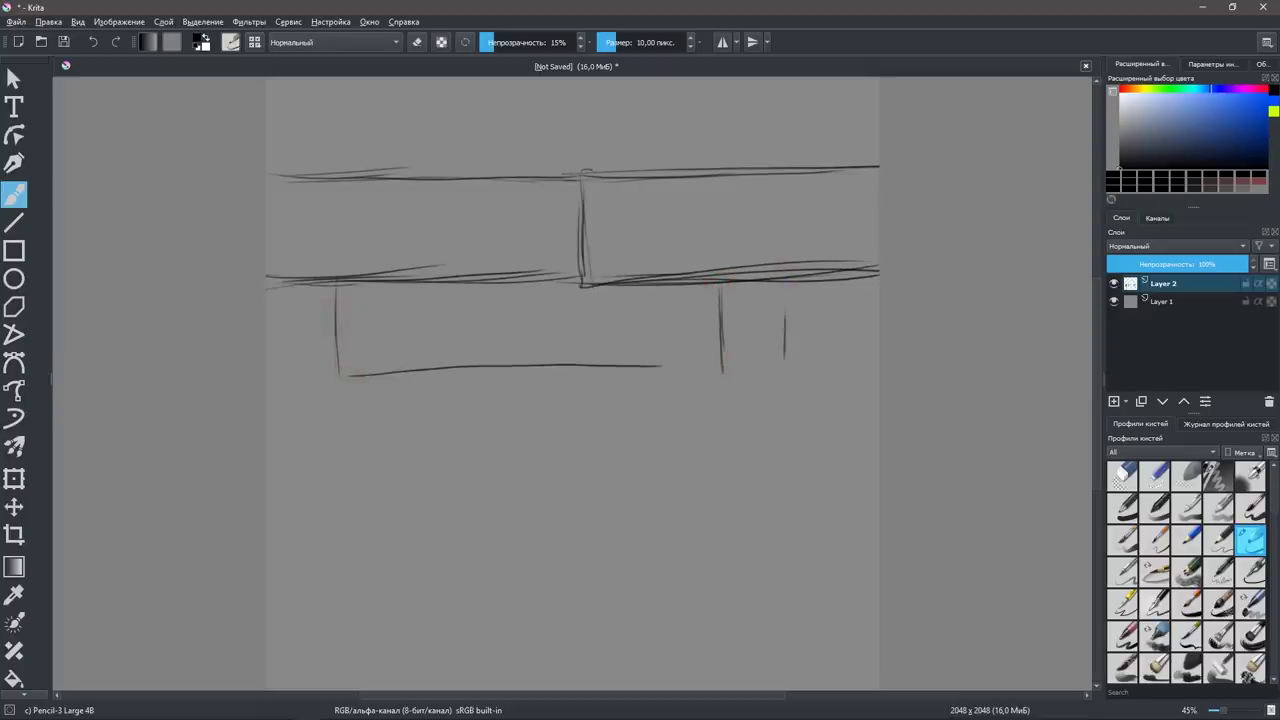
left_click_drag(342, 377, 721, 372)
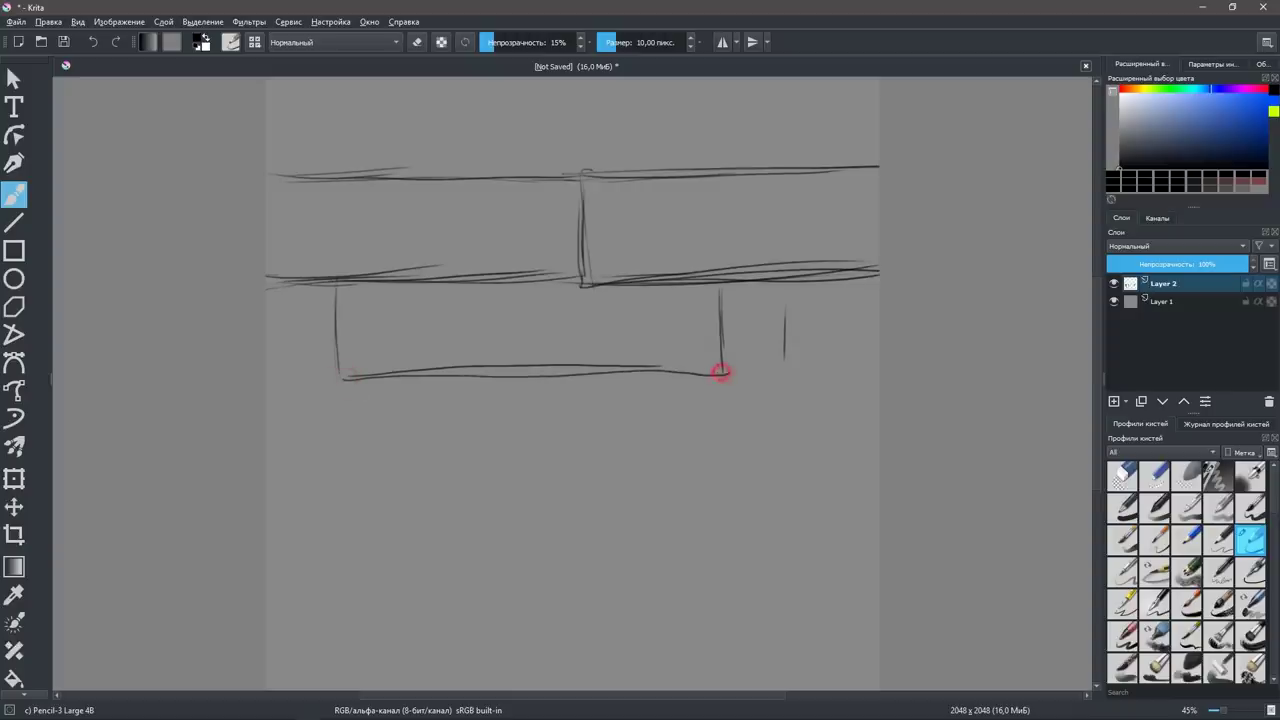
left_click_drag(719, 282, 719, 372)
left_click_drag(345, 380, 878, 366)
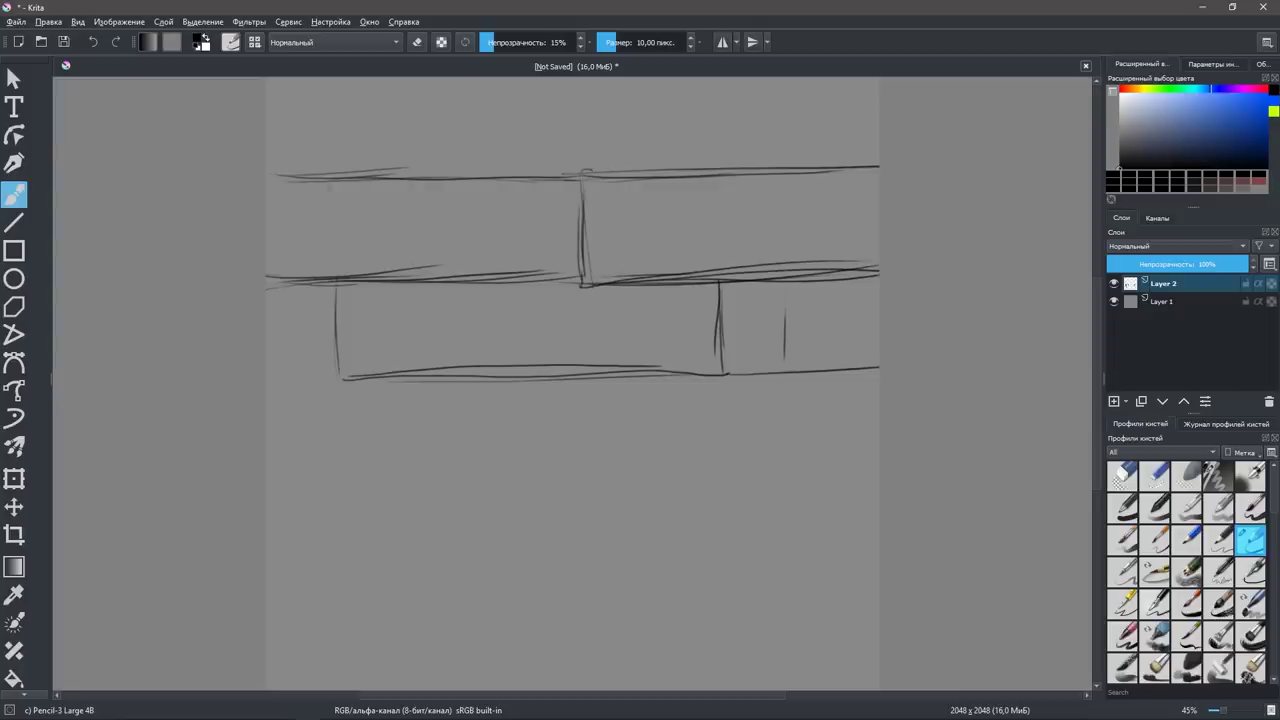
Extend the top seam left, add lower-row joints, undo two, and erase the stray right joint.
left_click_drag(265, 177, 328, 176)
left_click_drag(588, 376, 593, 475)
left_click_drag(605, 690, 604, 627)
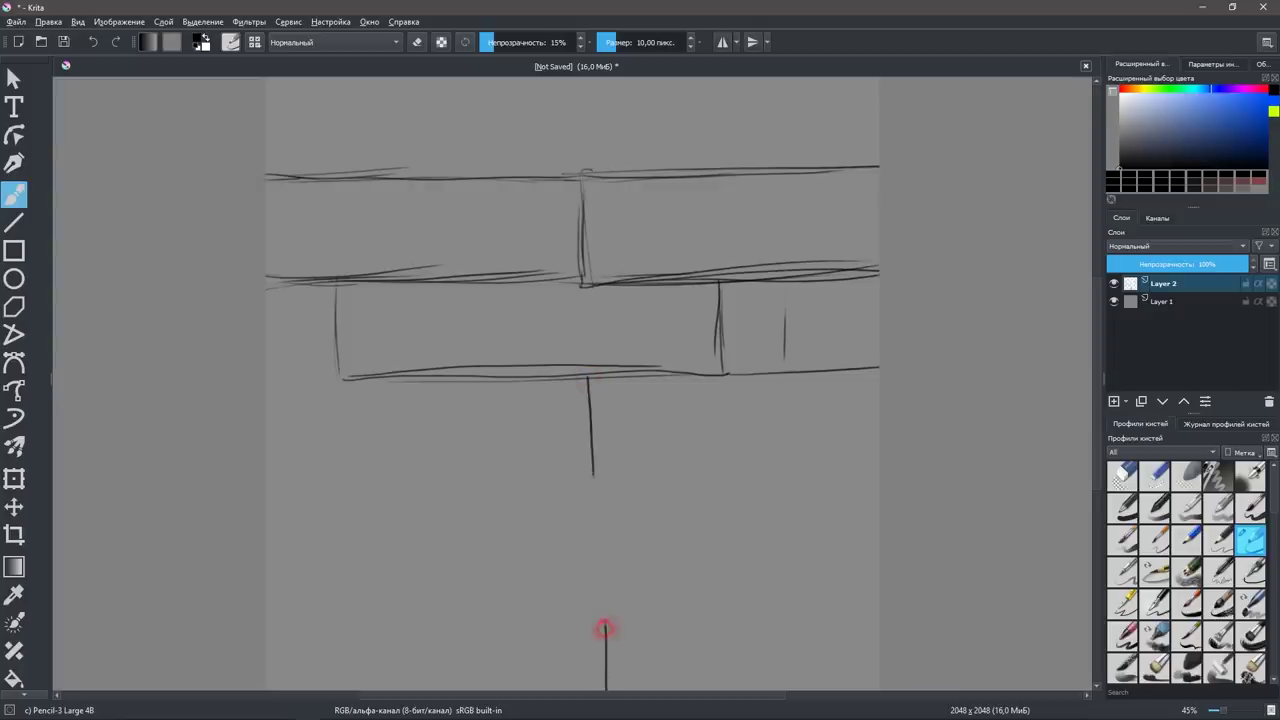
left_click_drag(356, 618, 355, 506)
left_click_drag(782, 600, 781, 516)
key("ctrl+z")
key("ctrl+z")
key("e")
left_click_drag(786, 300, 785, 358)
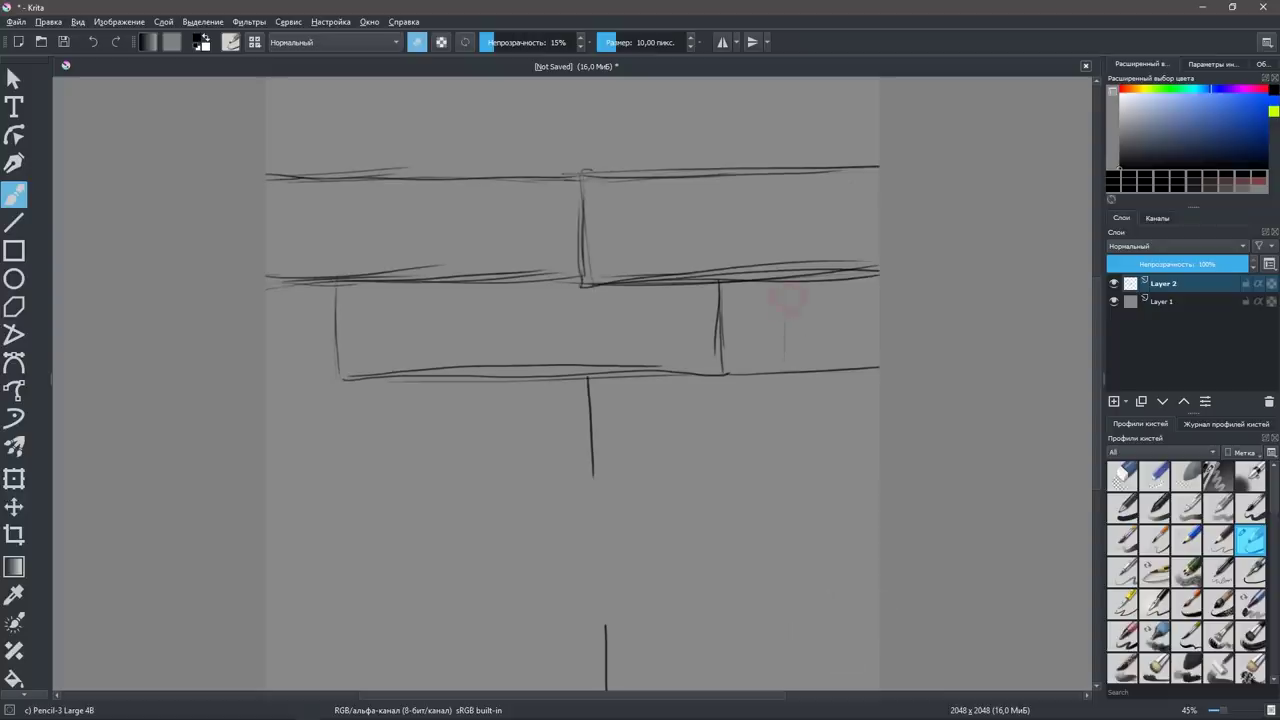
Enlarge the eraser, try test and seam strokes, and undo them.
key("bracketright")
key("e")
key("e")
key("e")
key("e")
key("e")
key("e")
key("e")
key("e")
key("e")
left_click_drag(797, 407, 824, 512)
key("e")
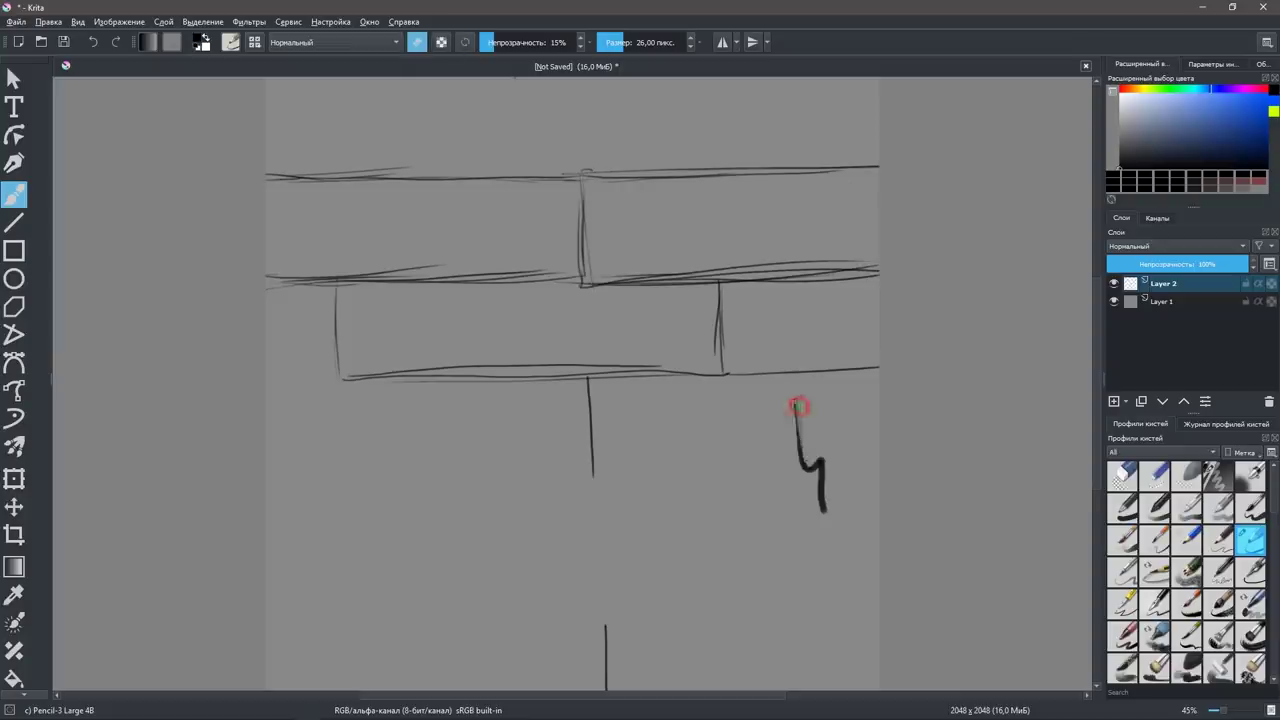
left_click_drag(797, 406, 805, 470)
key("ctrl+z")
key("ctrl+z")
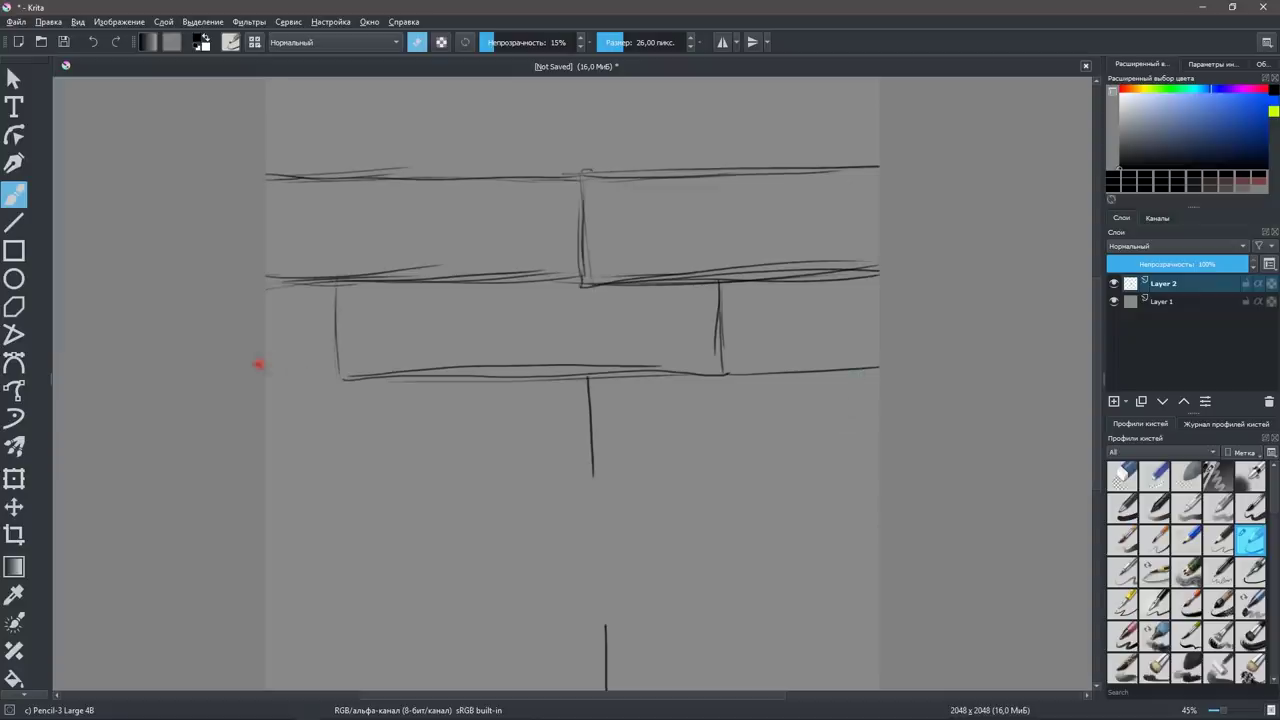
key("e")
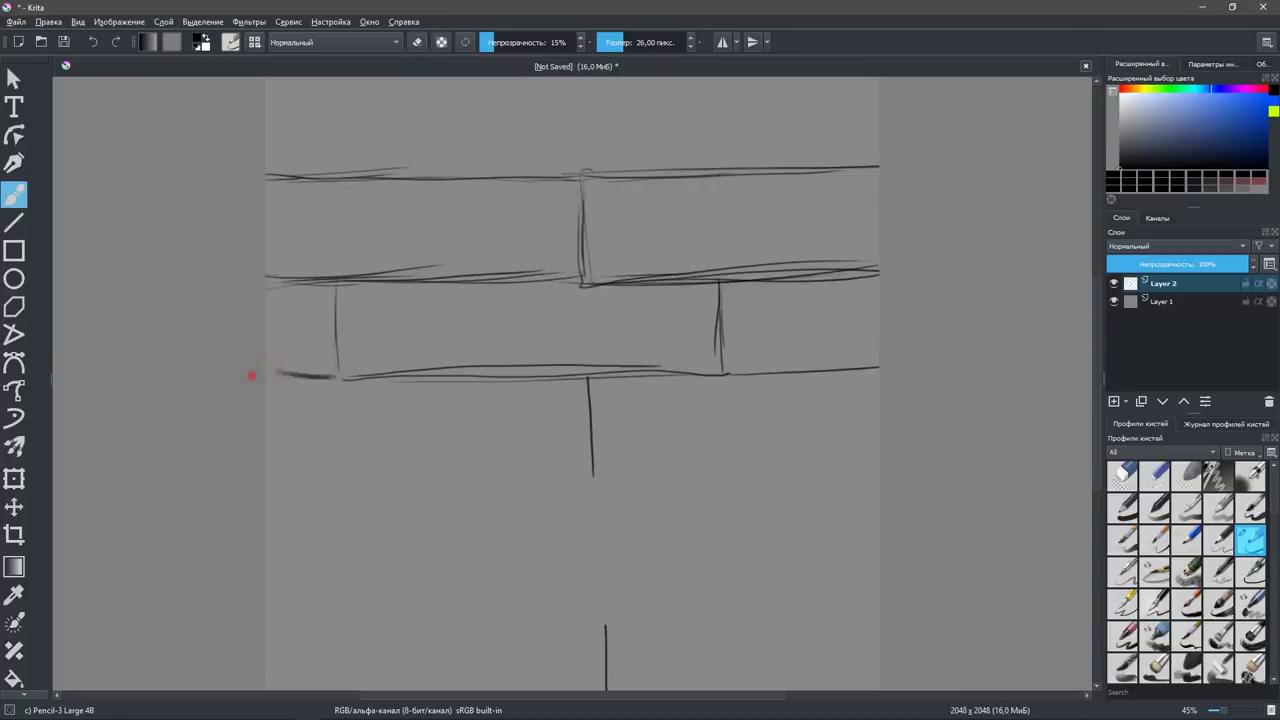
left_click_drag(268, 375, 352, 375)
key("ctrl+z")
key("ctrl+z")
key("ctrl+z")
Draw two vertical joints above the top seam and zoom out to the whole tile.
mouse_move(335, 85)
left_mouse_down()
mouse_move(337, 180)
mouse_move(335, 135)
left_mouse_up()
mouse_move(718, 80)
left_mouse_down()
mouse_move(717, 166)
mouse_move(720, 152)
left_mouse_up()
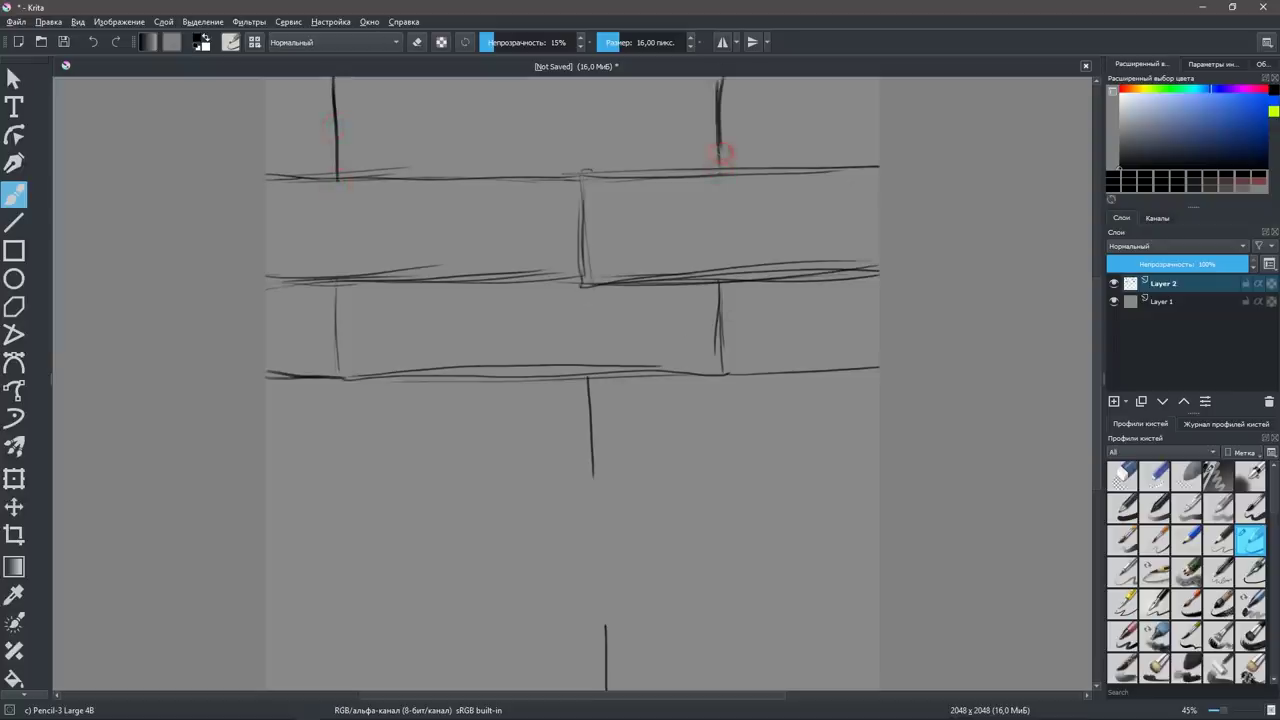
mouse_move(800, 404)
left_mouse_down()
mouse_move(636, 398)
mouse_move(670, 450)
left_mouse_up()
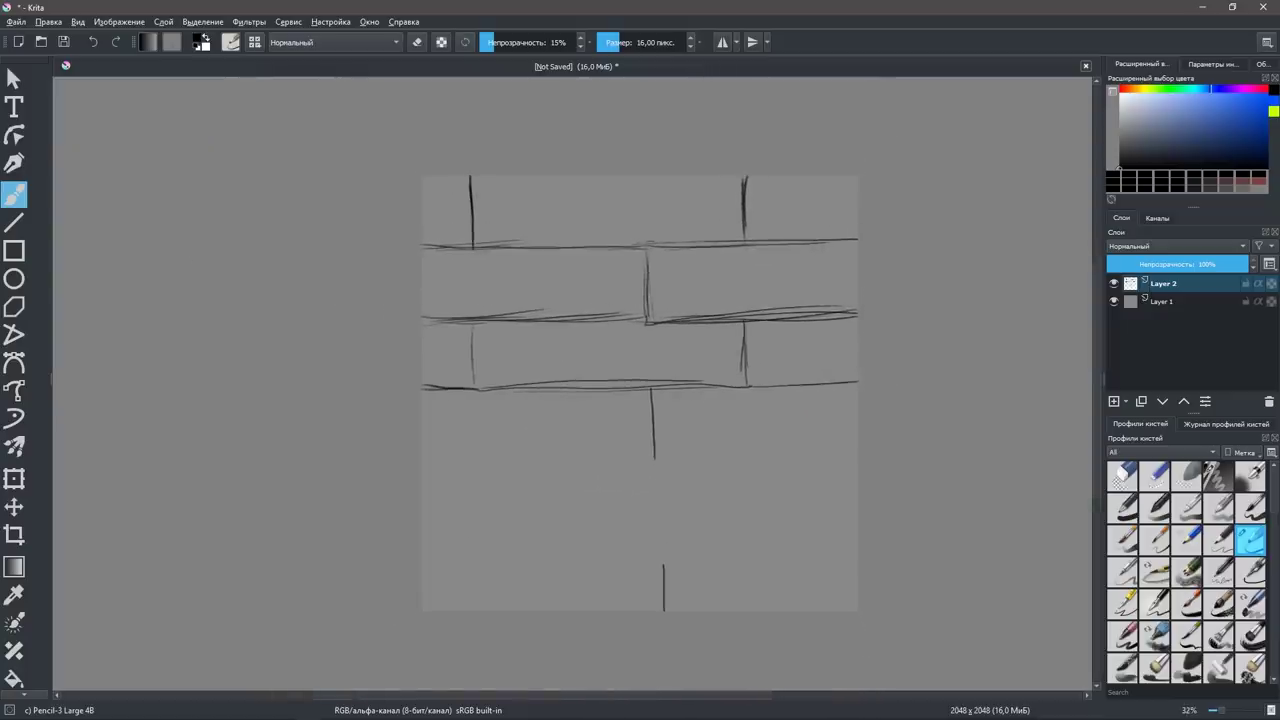
Add two lower horizontal seams and a vertical joint between them, redoing the bottom seam.
left_click_drag(394, 471, 778, 462)
left_click_drag(556, 472, 857, 467)
left_click_drag(414, 562, 857, 550)
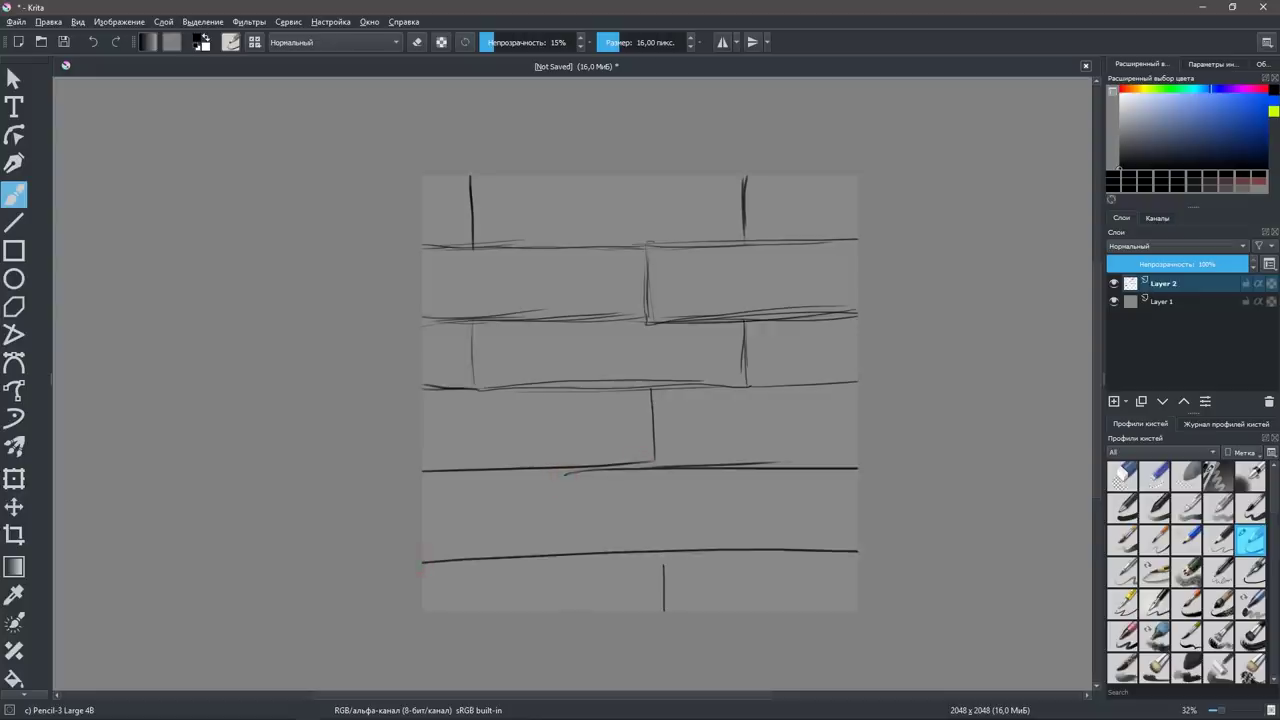
key("ctrl+z")
left_click_drag(416, 566, 857, 572)
key("ctrl+z")
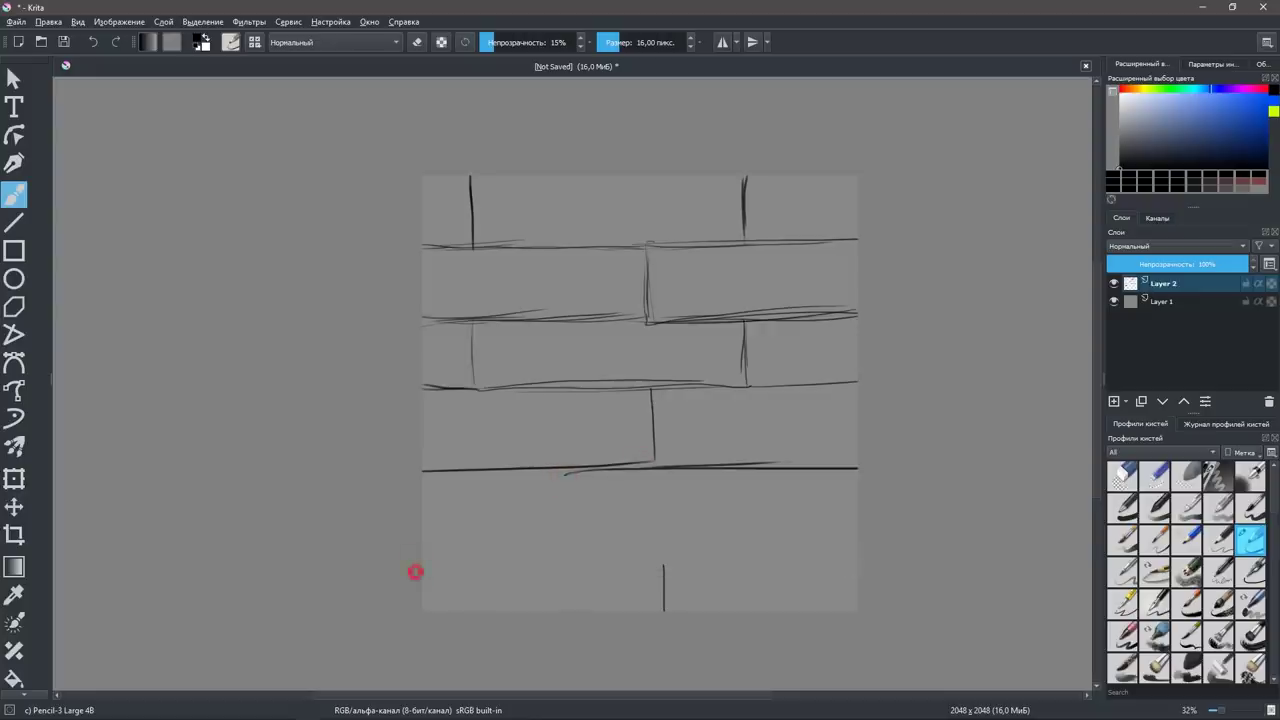
left_click_drag(414, 568, 857, 553)
key("ctrl+z")
mouse_move(570, 567)
left_mouse_down()
mouse_move(412, 570)
mouse_move(857, 563)
left_mouse_up()
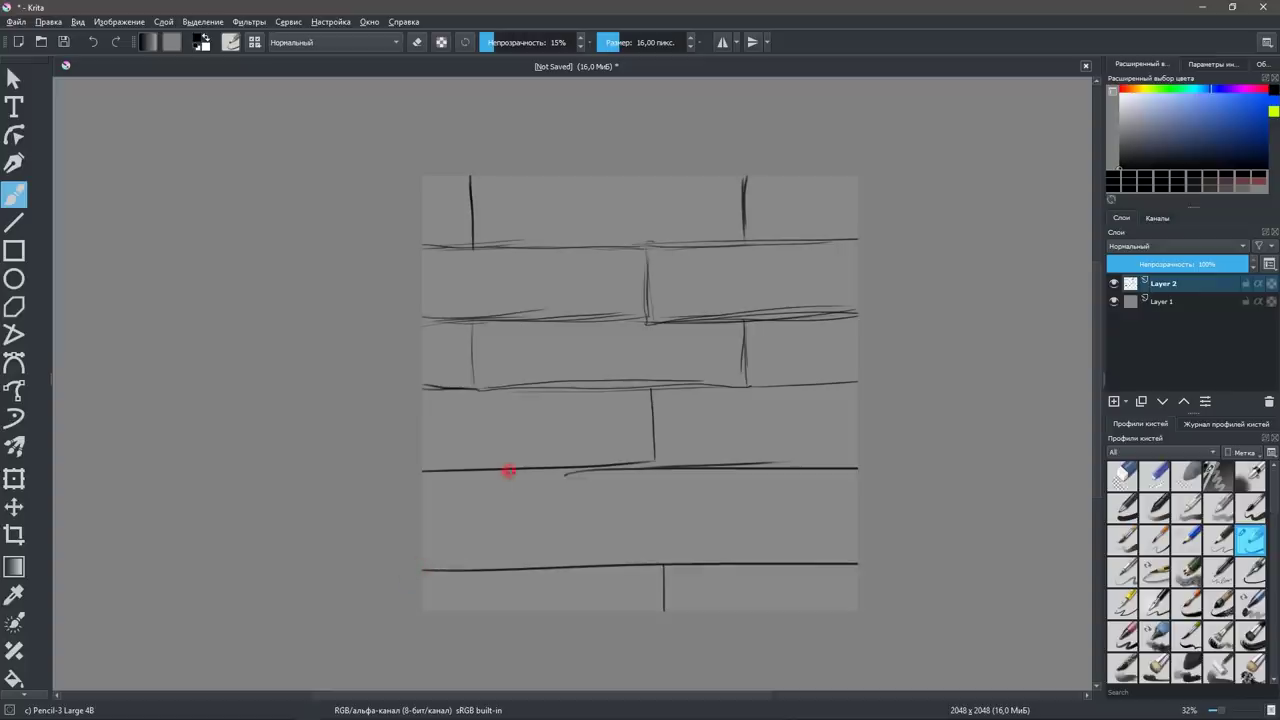
left_click_drag(508, 471, 511, 568)
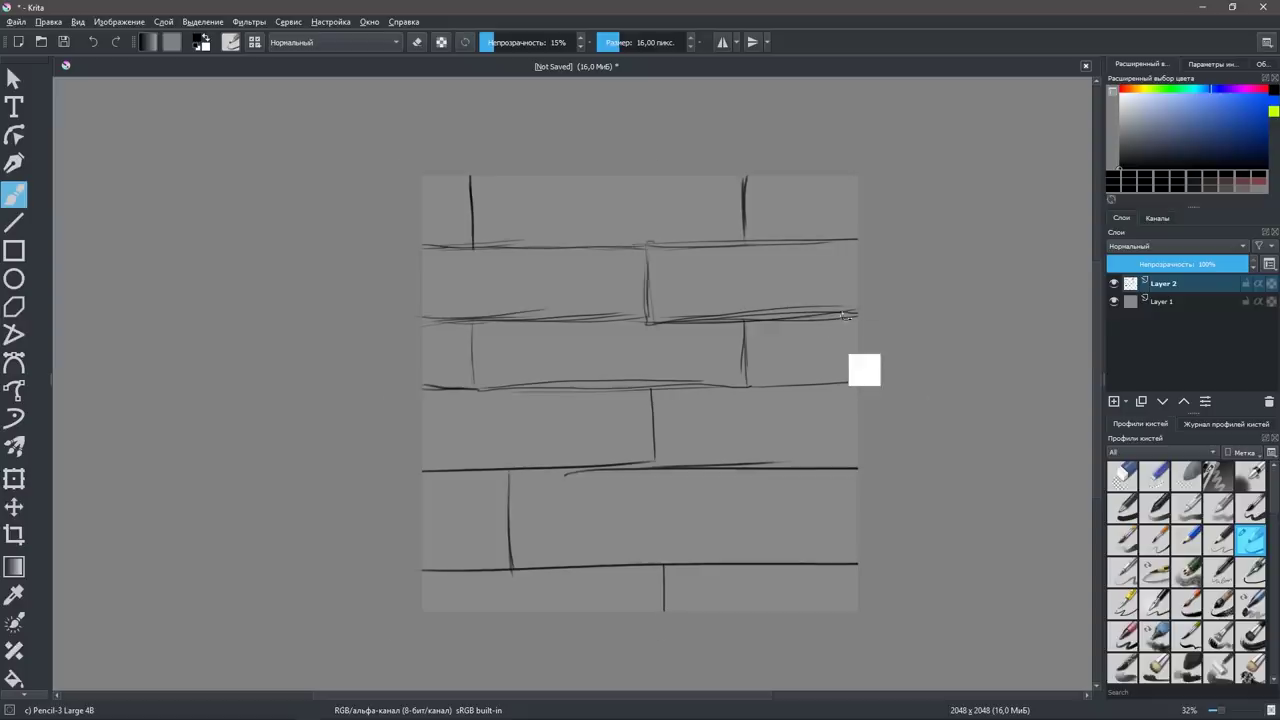
Mirror the canvas view with M to check the sketch, leaving it unflipped.
key("ctrl+t")
key("m")
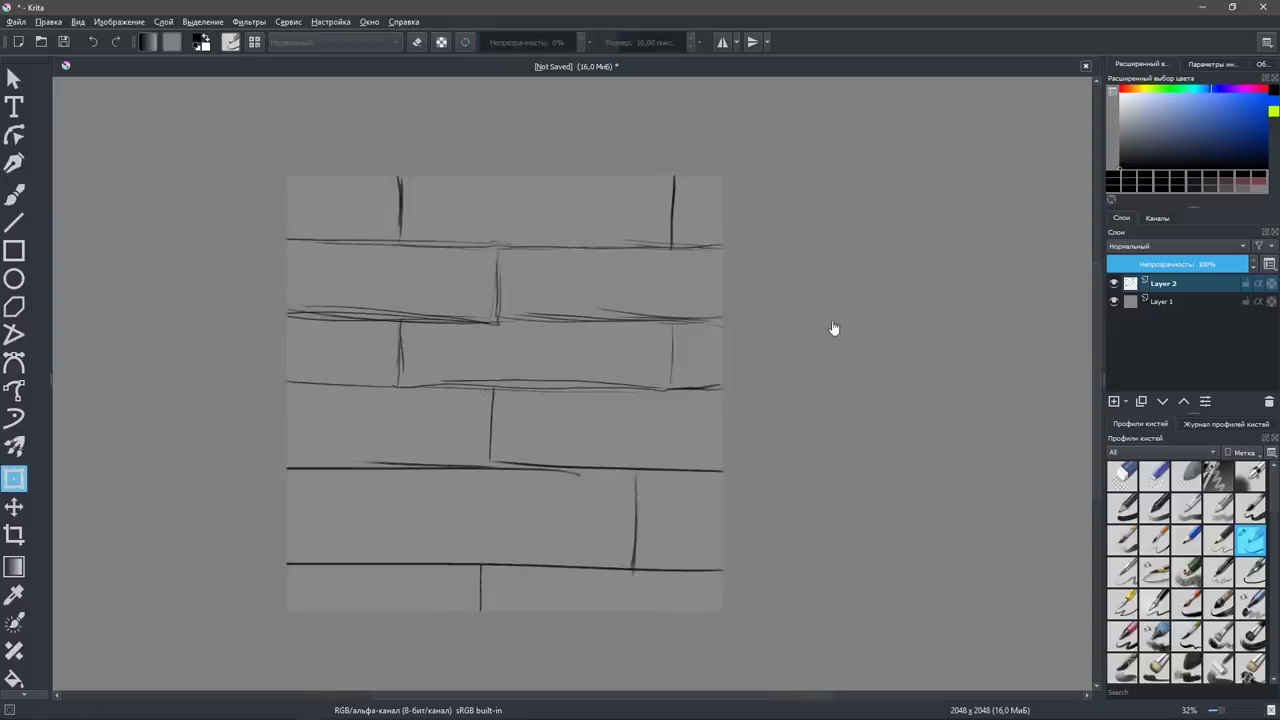
key("m")
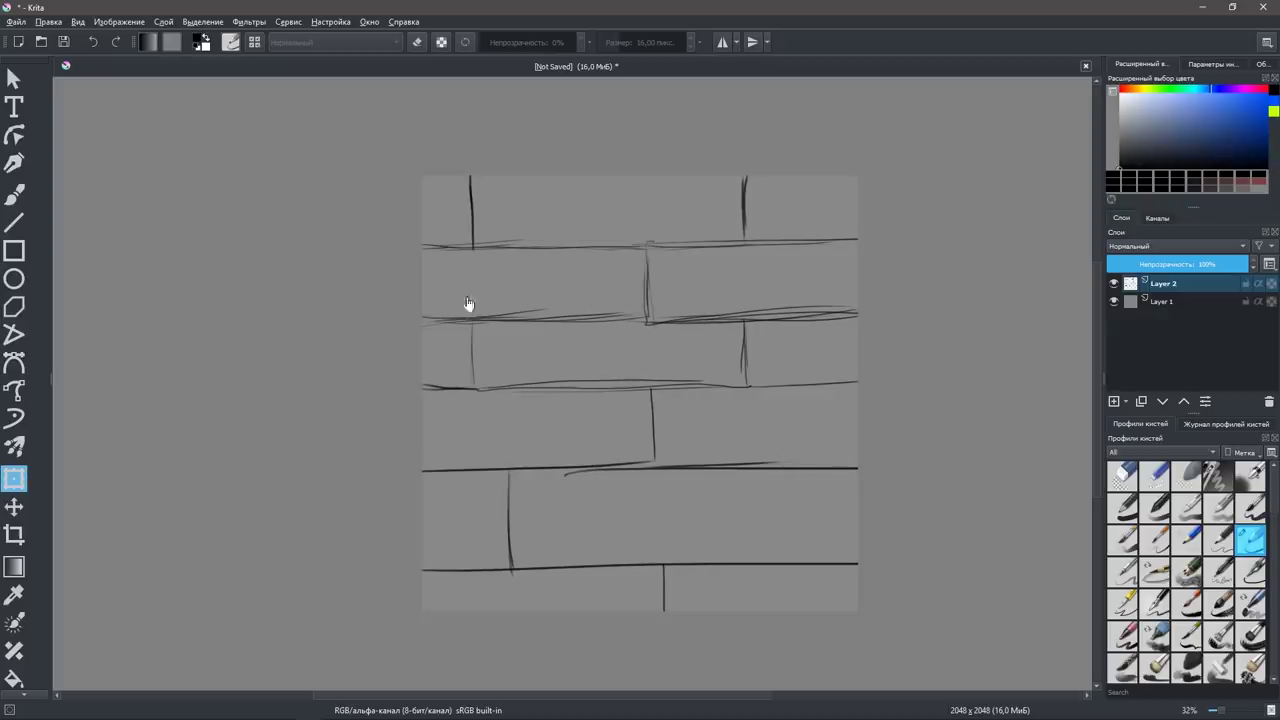
key("m")
key("m")
key("m")
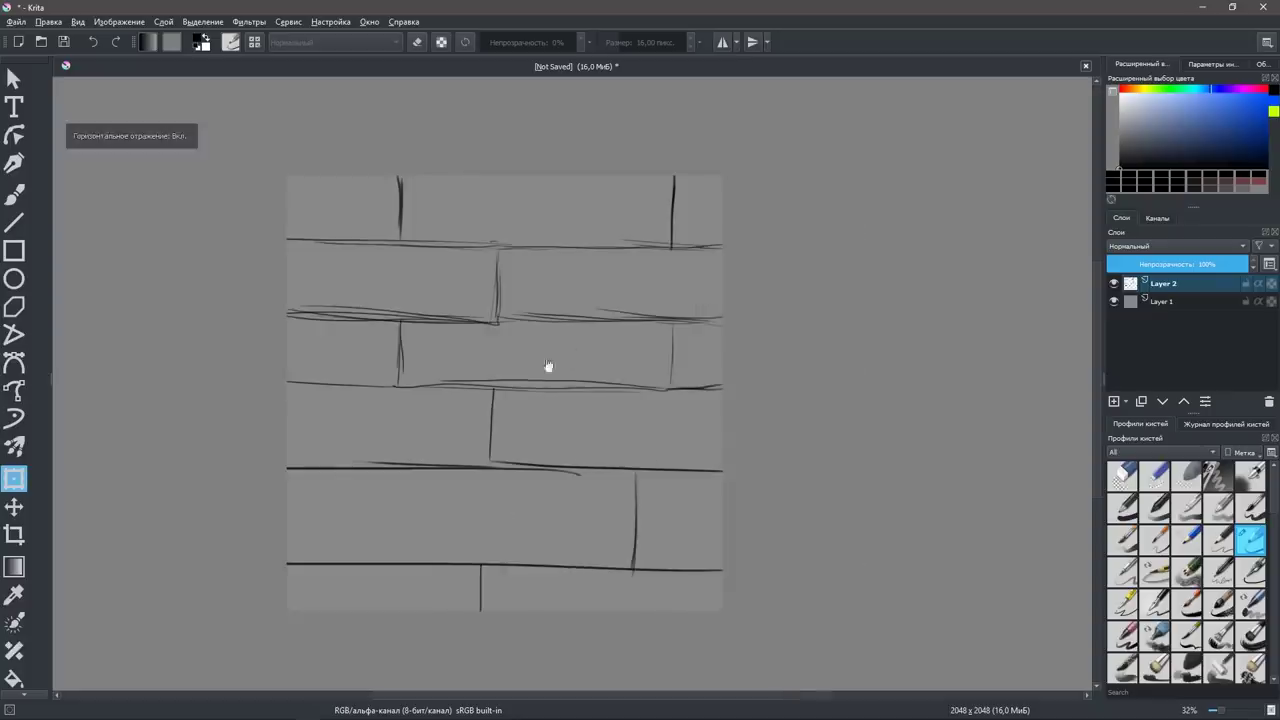
key("m")
key("m")
key("m")
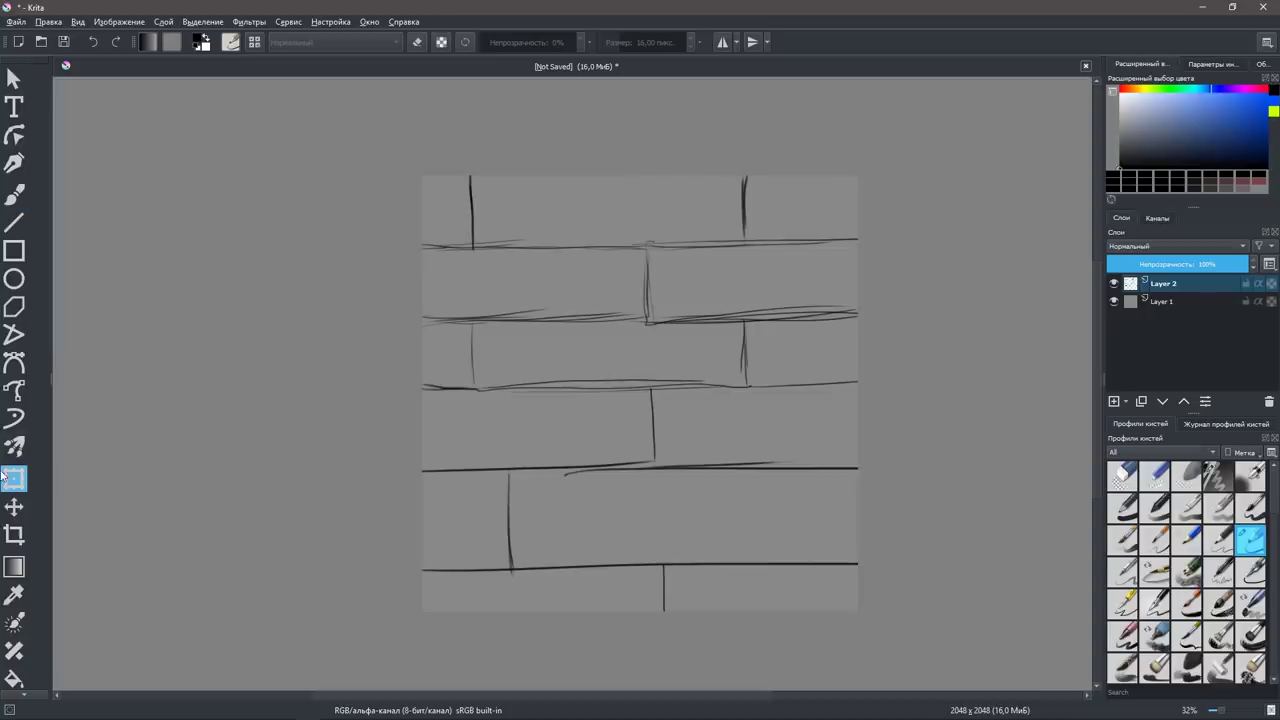
Widen the toolbox to two columns and rectangle-select the top three brick rows.
left_click_drag(52, 376, 60, 376)
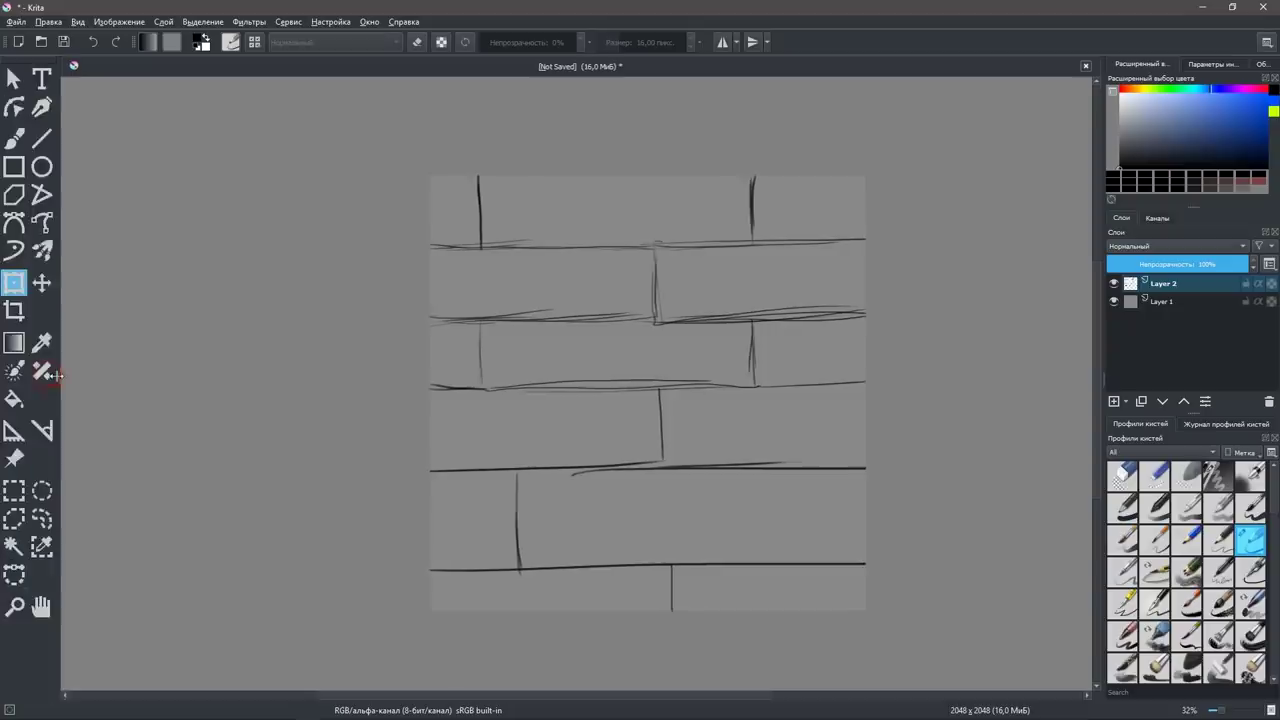
left_click(15, 489)
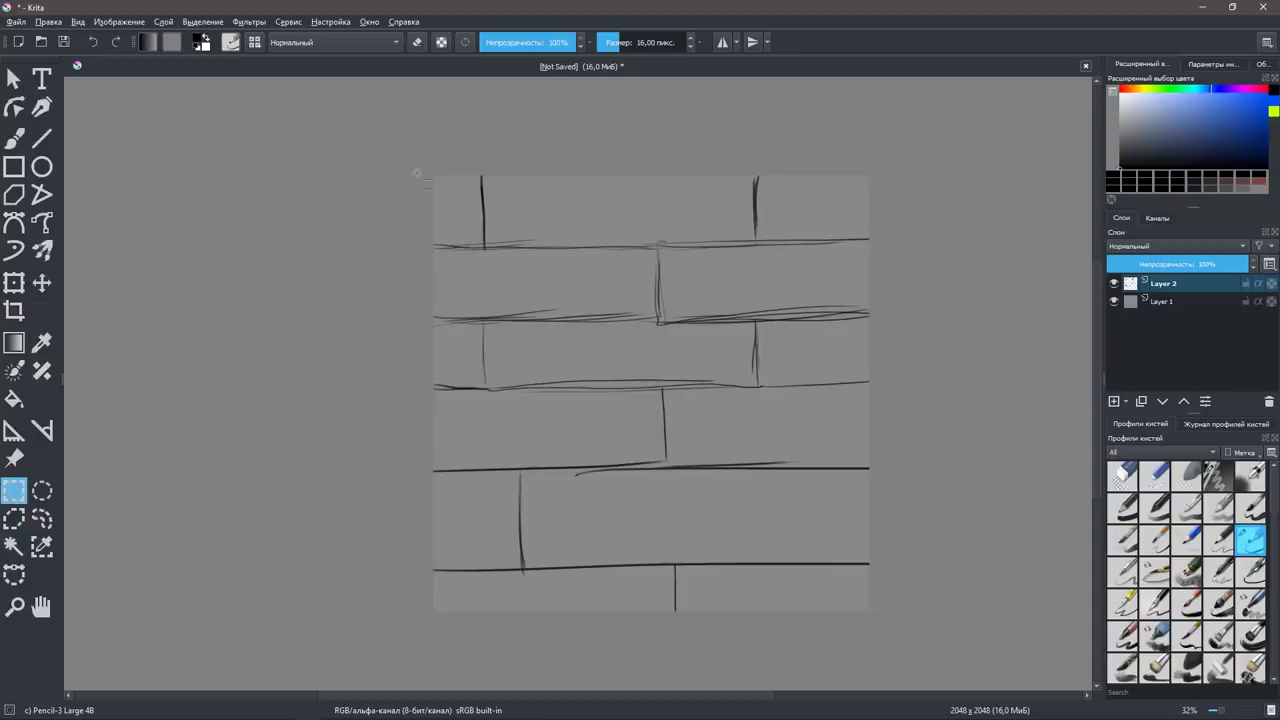
left_click_drag(403, 158, 934, 403)
Trial-stretch the selected rows upward, cancel the transform, and return to the brush.
key("ctrl+t")
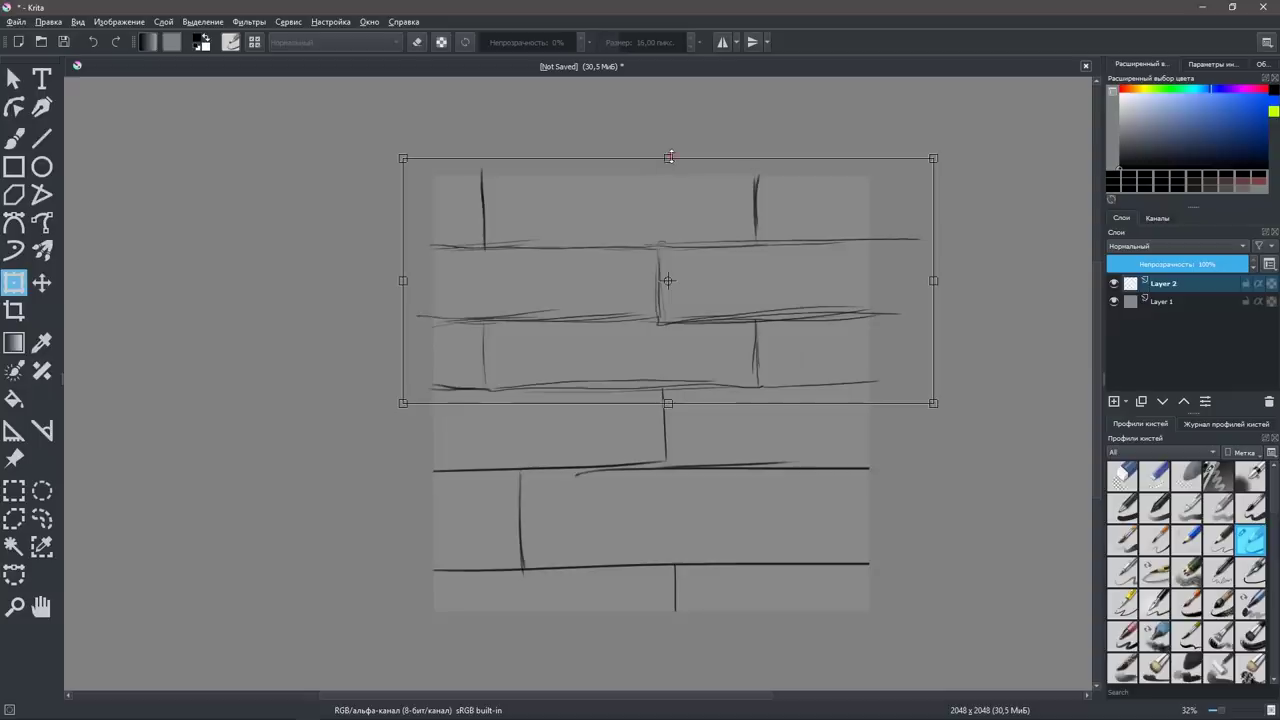
mouse_move(669, 157)
left_mouse_down()
mouse_move(682, 84)
mouse_move(698, 94)
left_mouse_up()
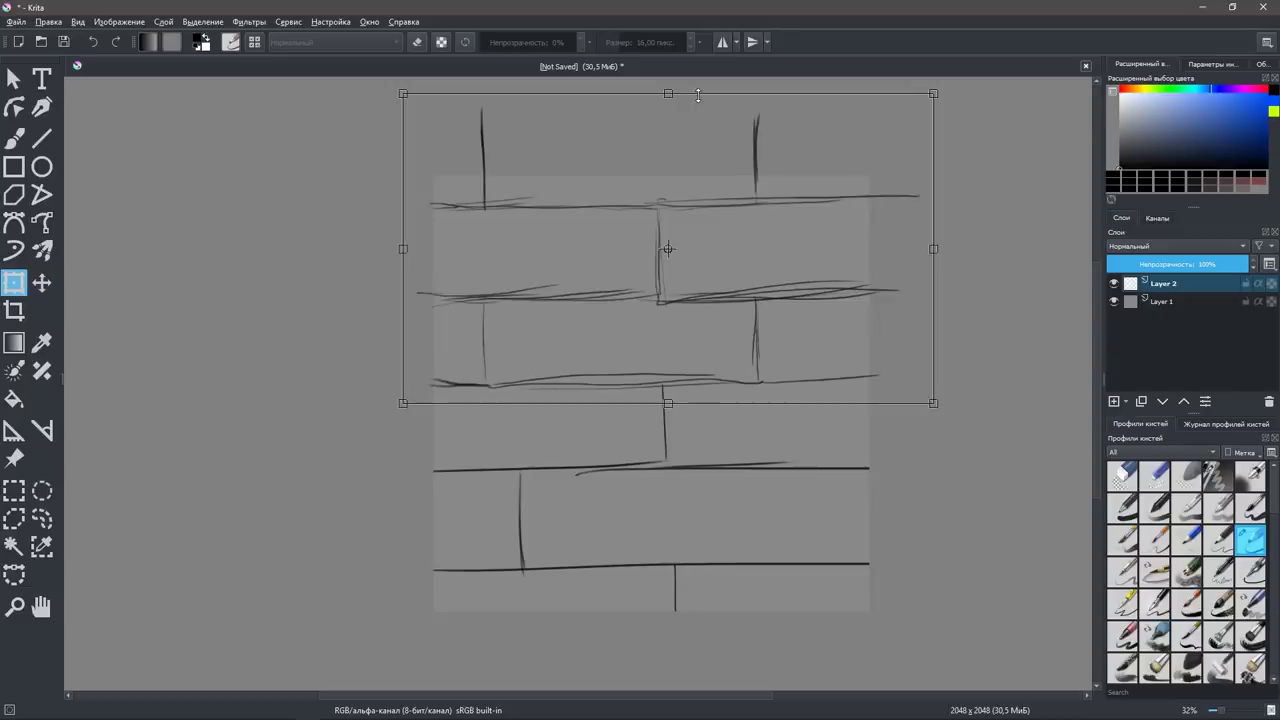
key("Escape")
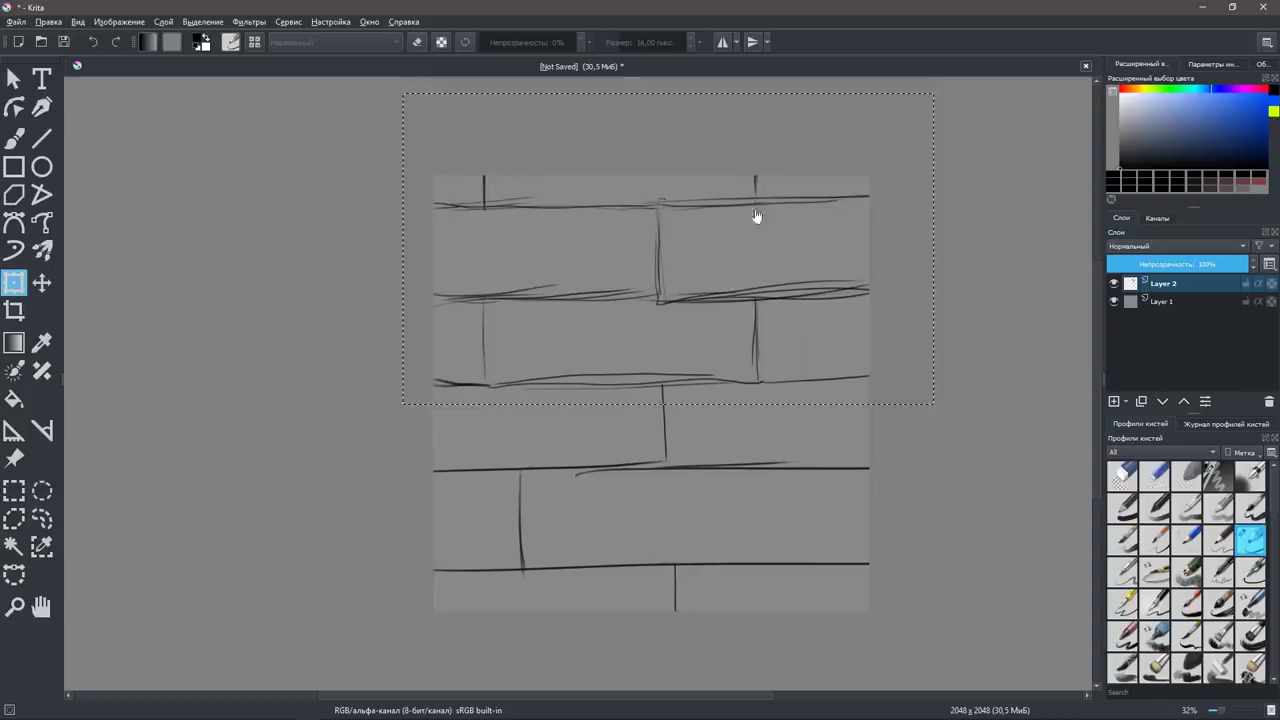
key("ctrl+t")
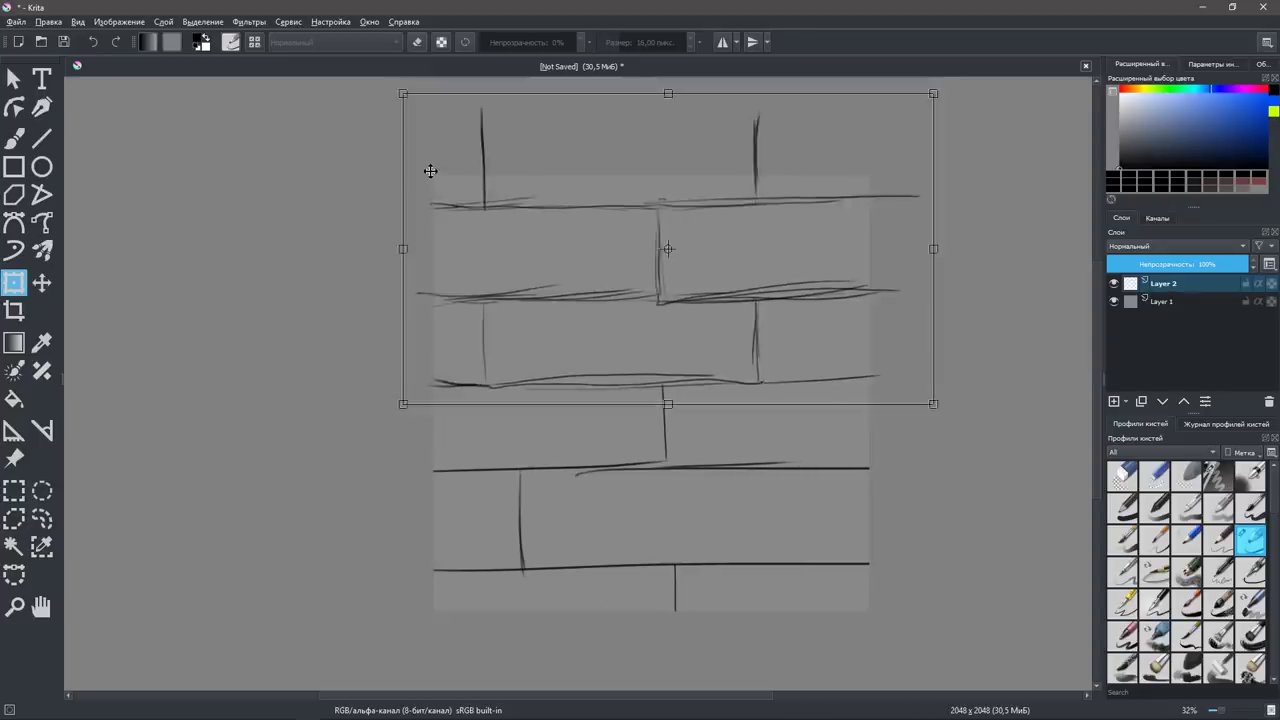
key("Escape")
key("b")
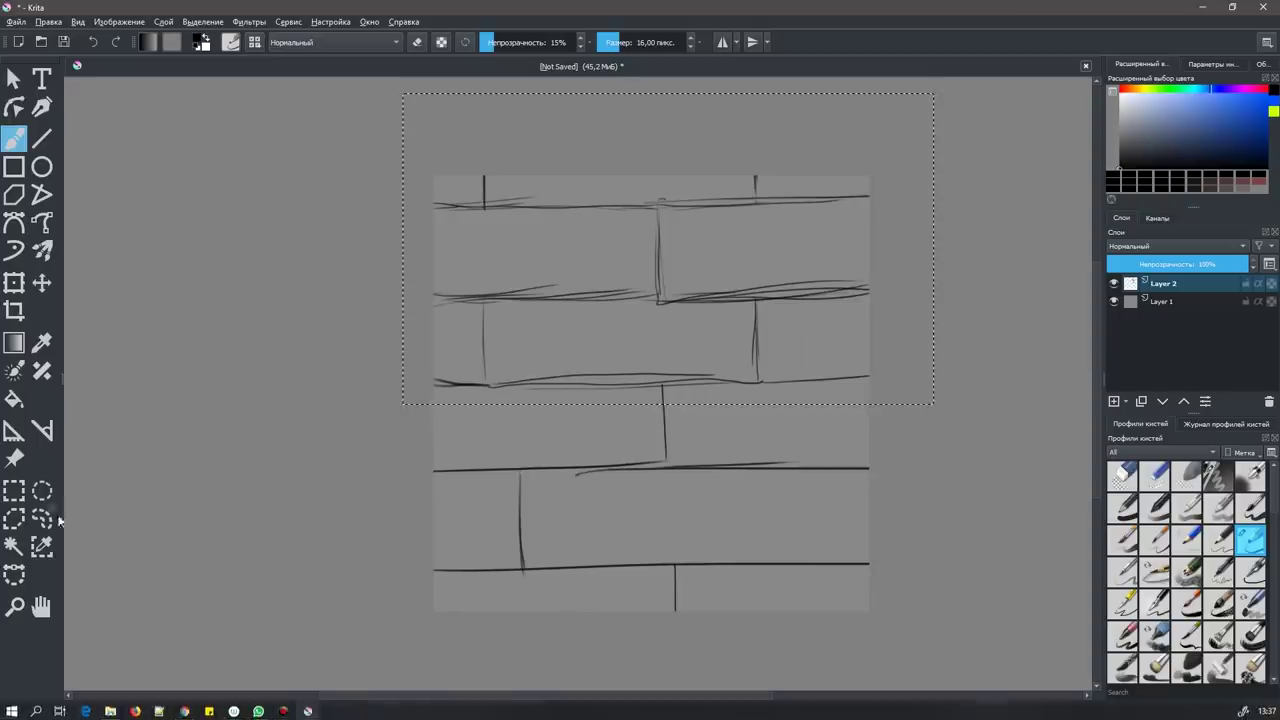
Clear the selection, erase both stray joints above the top seam, and strengthen the top seam.
left_click(14, 490)
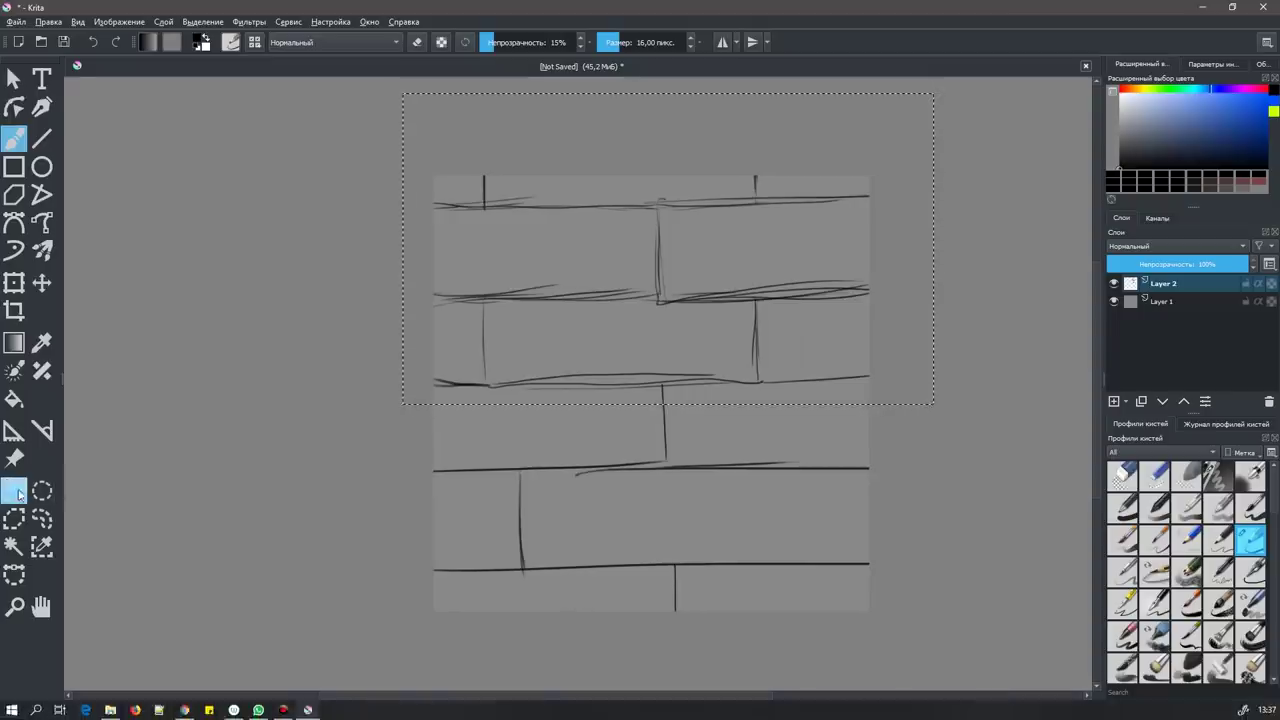
left_click(650, 296)
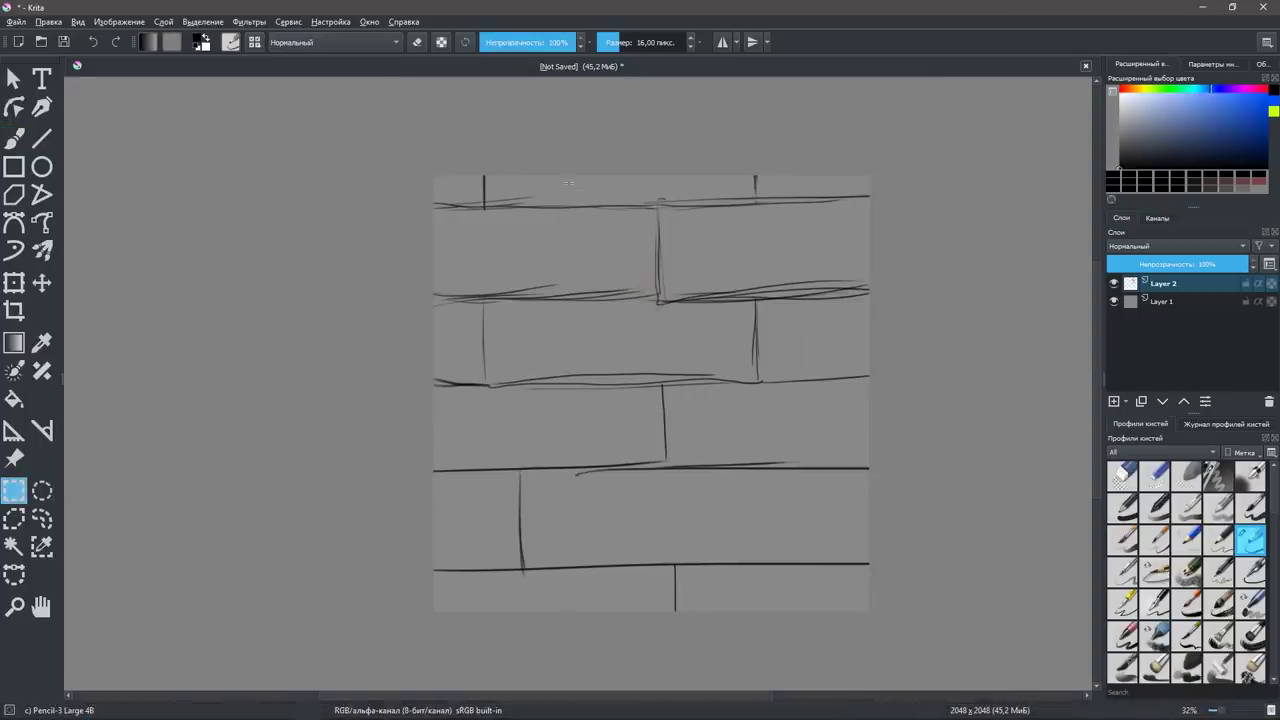
left_click(14, 138)
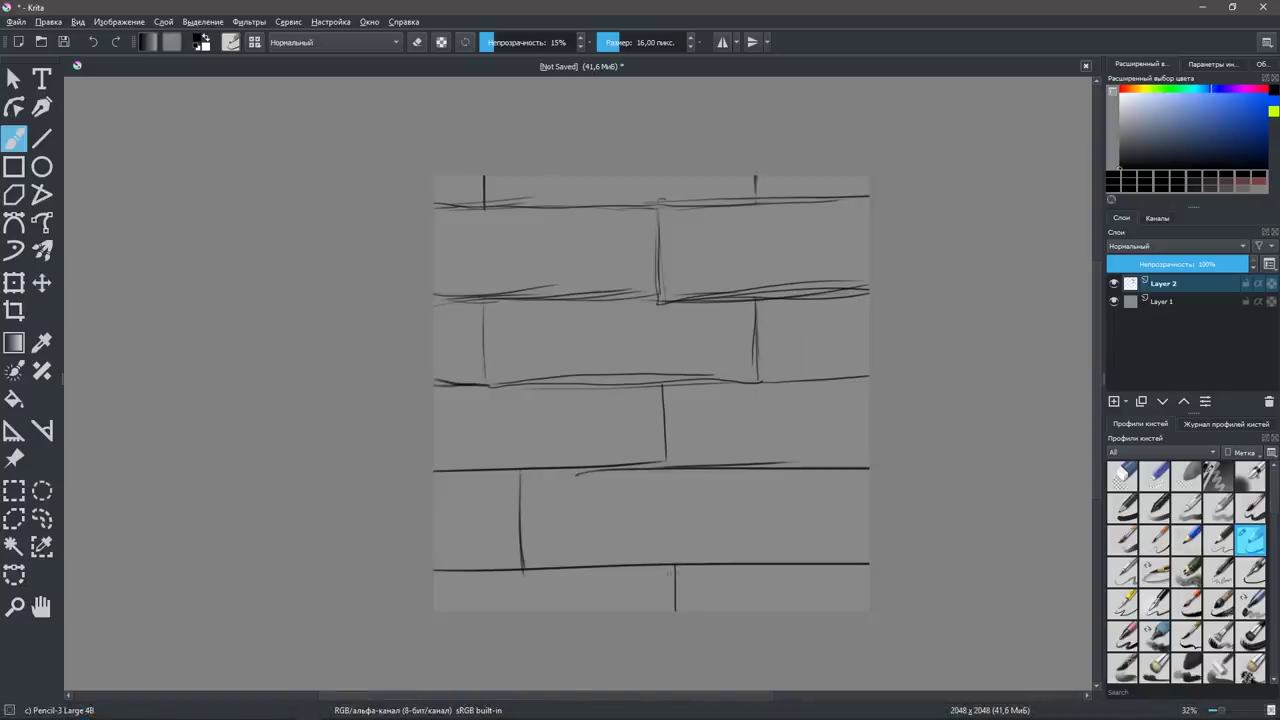
key("e")
left_click_drag(484, 200, 481, 177)
left_click_drag(756, 170, 757, 195)
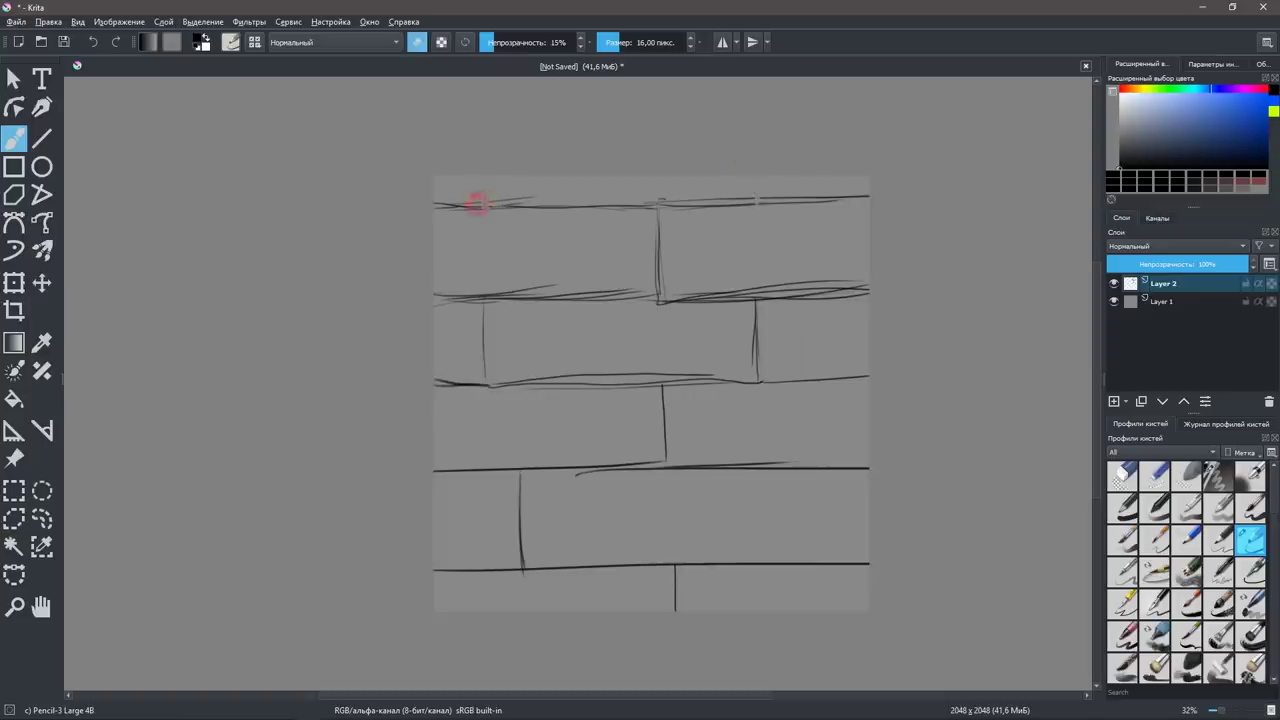
key("e")
left_click_drag(466, 208, 535, 208)
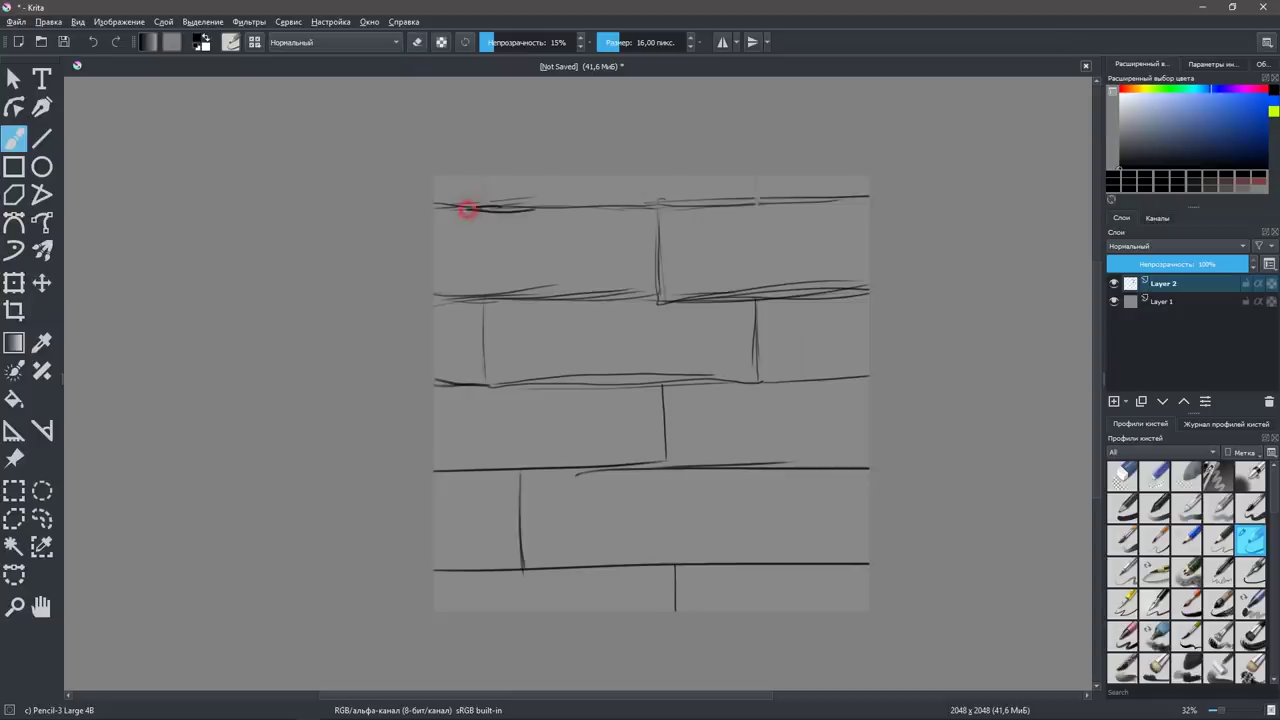
left_click_drag(745, 198, 770, 197)
Rectangle-select the whole tile area, redrawing the selection until it fits.
left_click(14, 490)
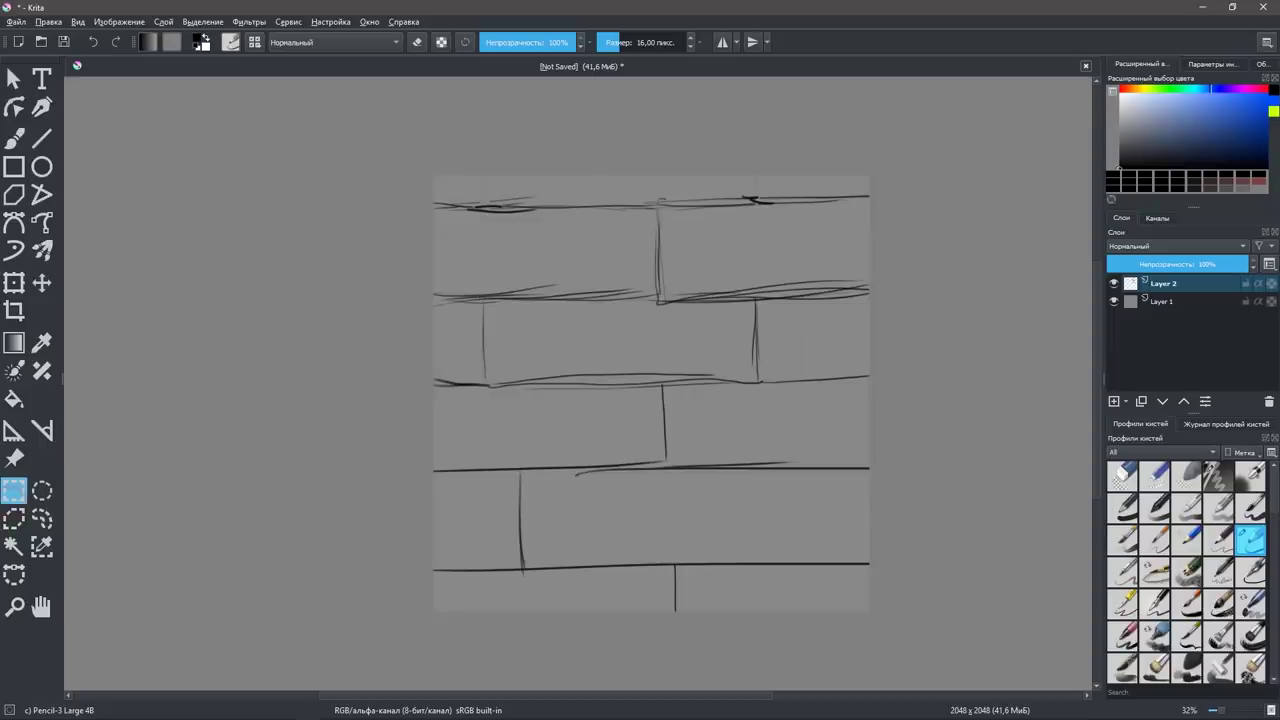
left_click_drag(388, 155, 1031, 654)
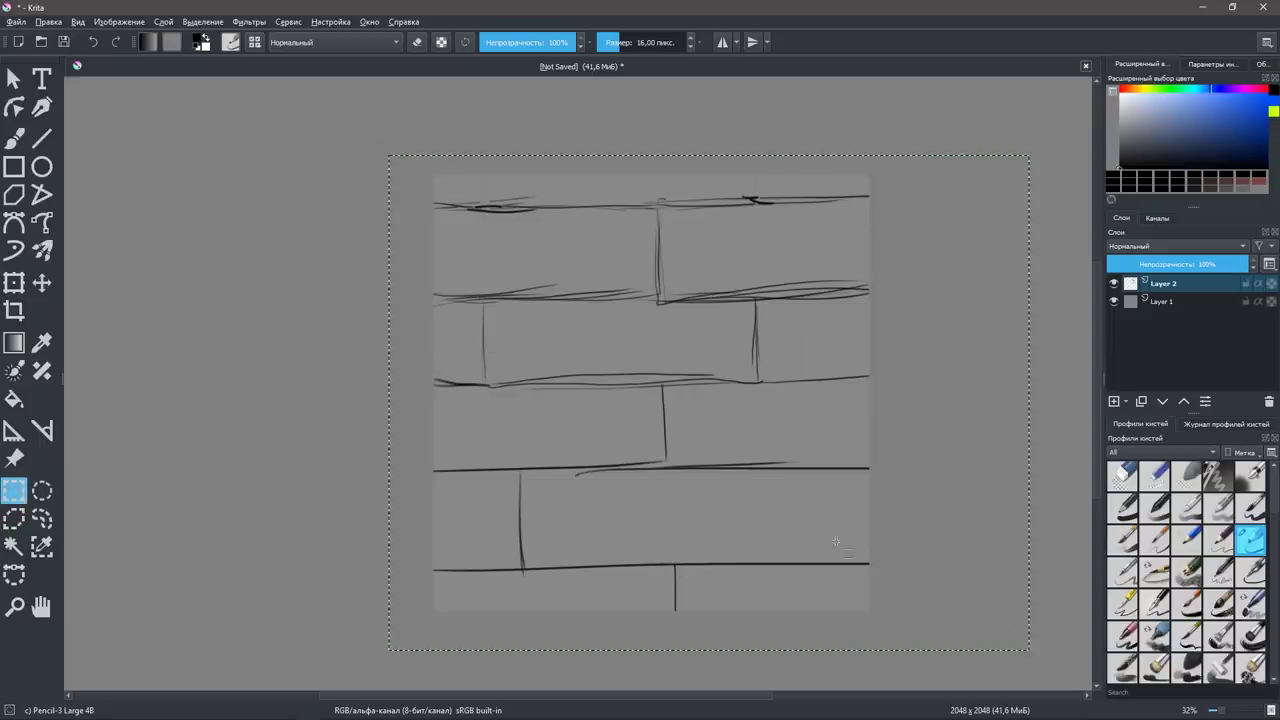
left_click_drag(313, 155, 908, 660)
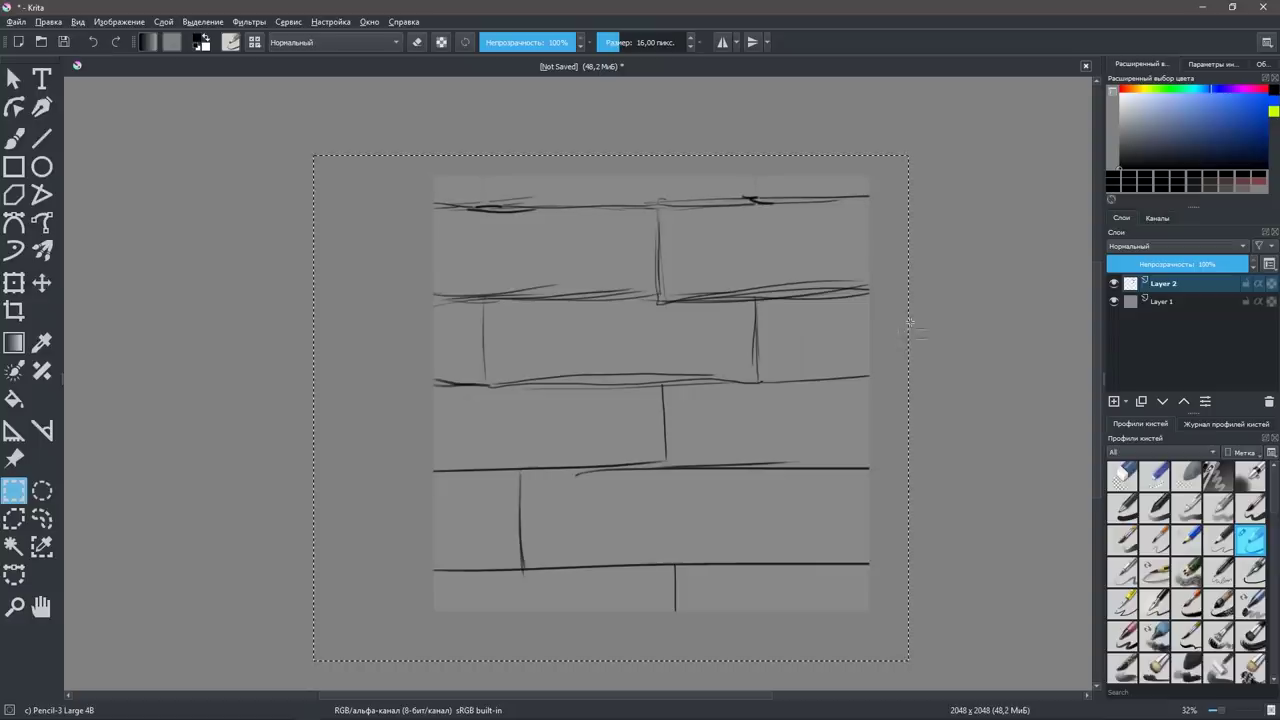
left_click(910, 322)
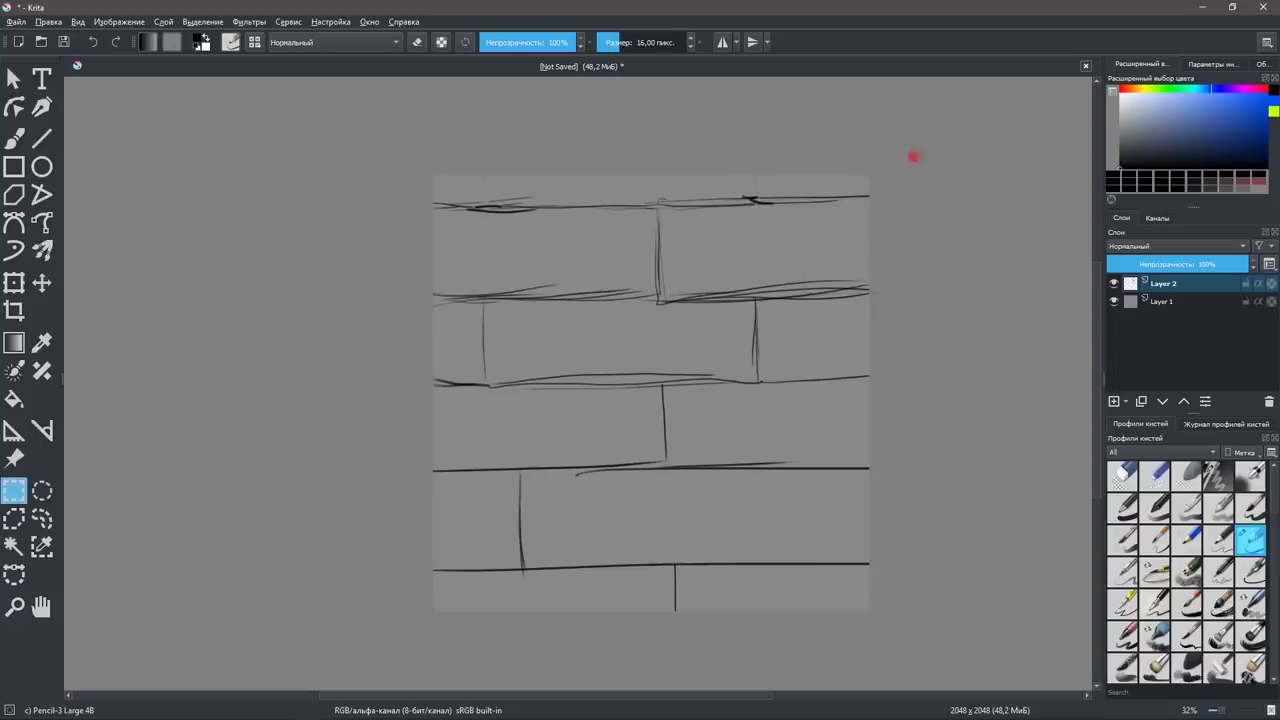
left_click_drag(914, 157, 415, 613)
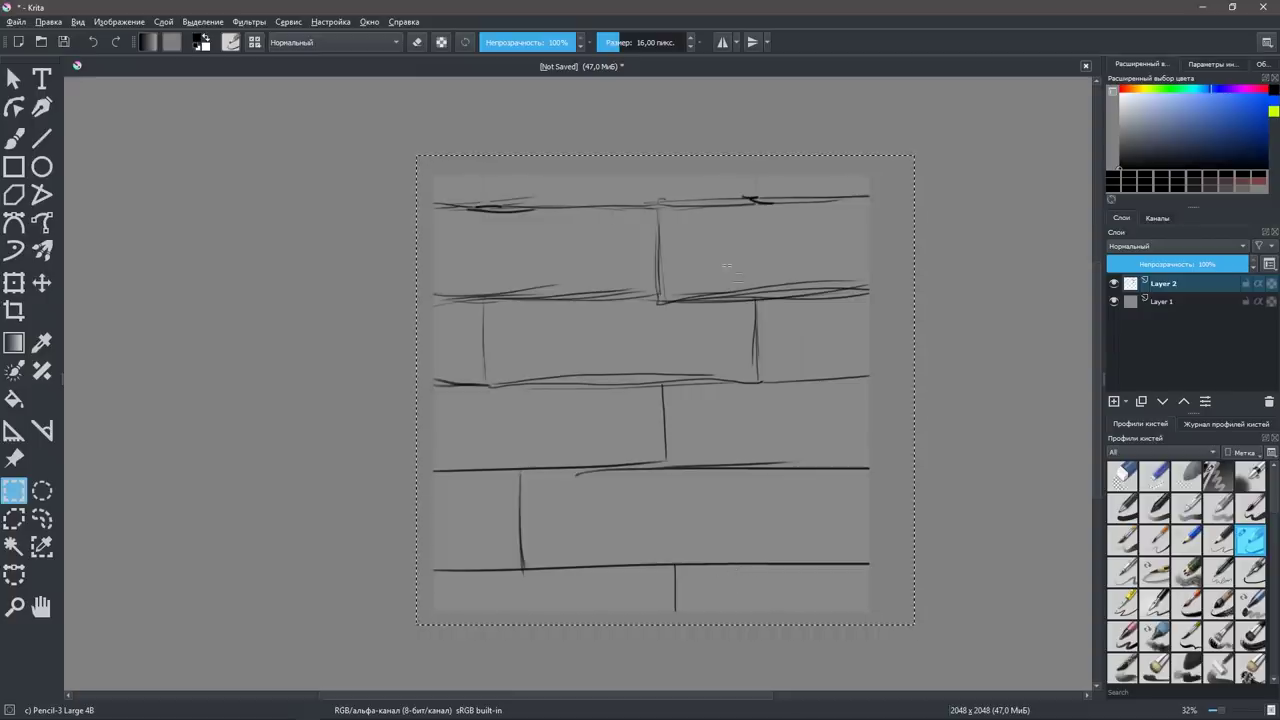
Nudge the brick sketch up with the Move tool, then back down.
key("t")
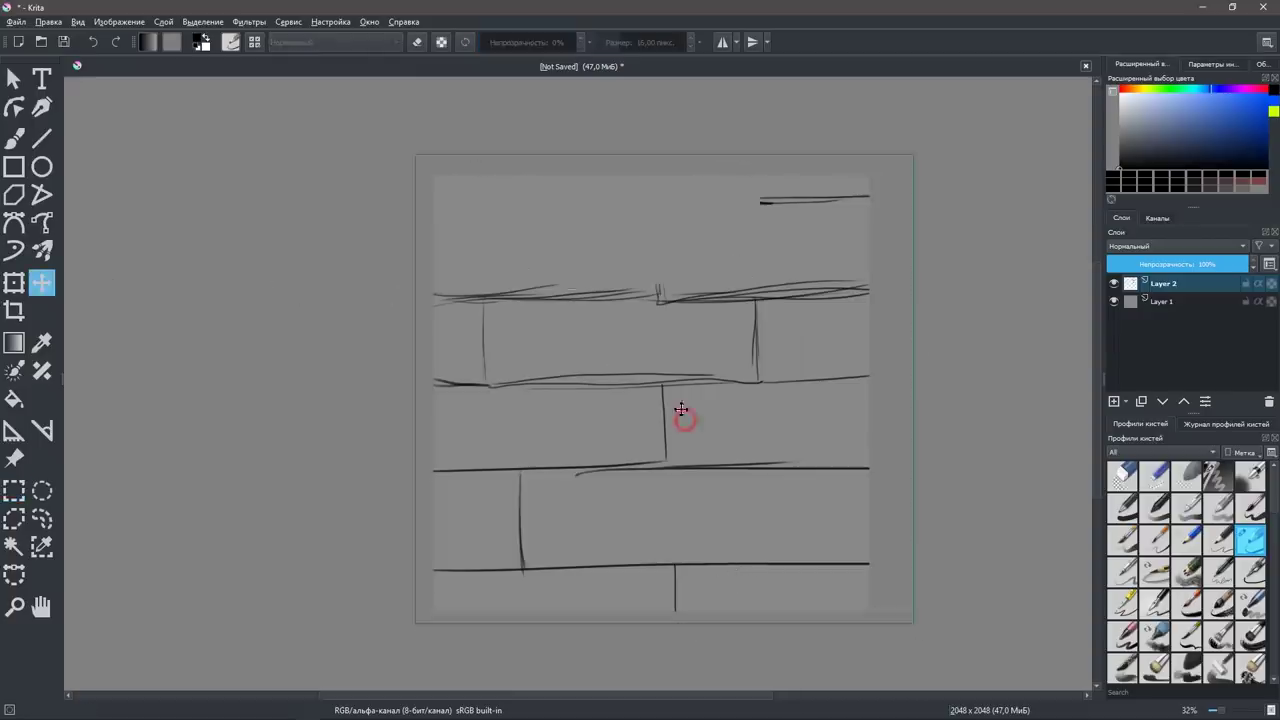
left_click_drag(680, 420, 688, 368)
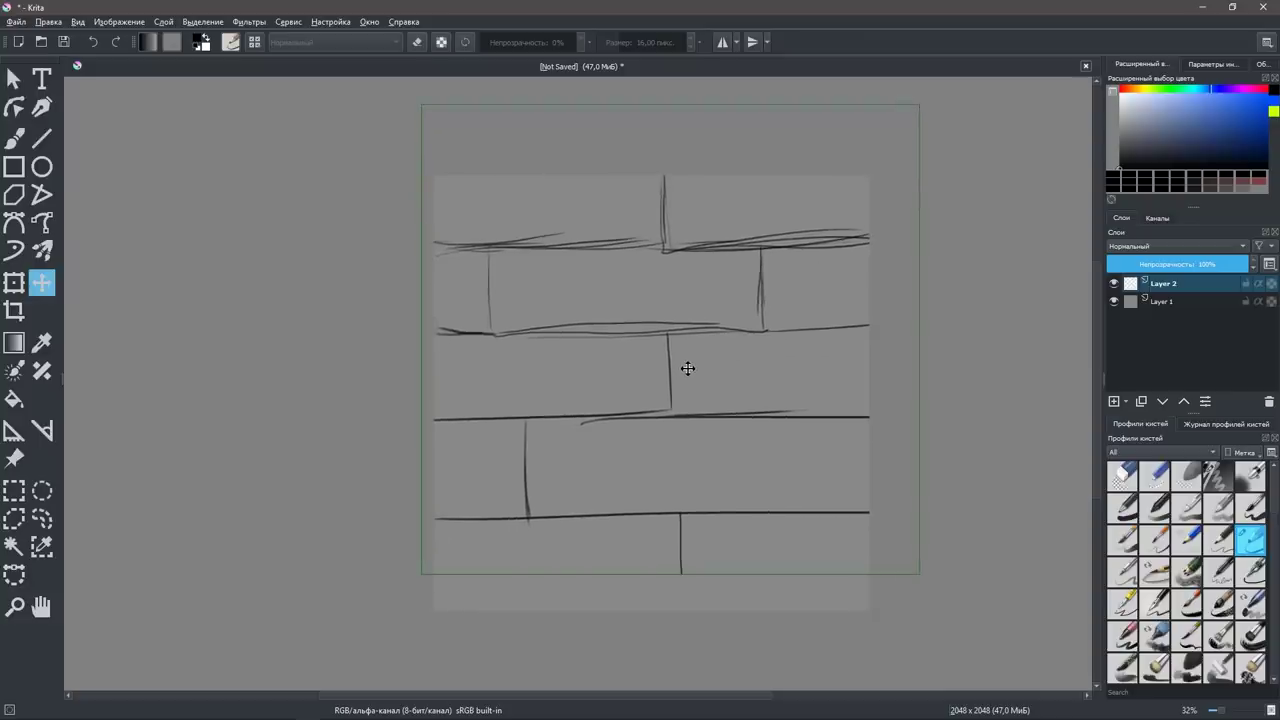
mouse_move(683, 380)
left_mouse_down()
mouse_move(684, 426)
mouse_move(687, 410)
left_mouse_up()
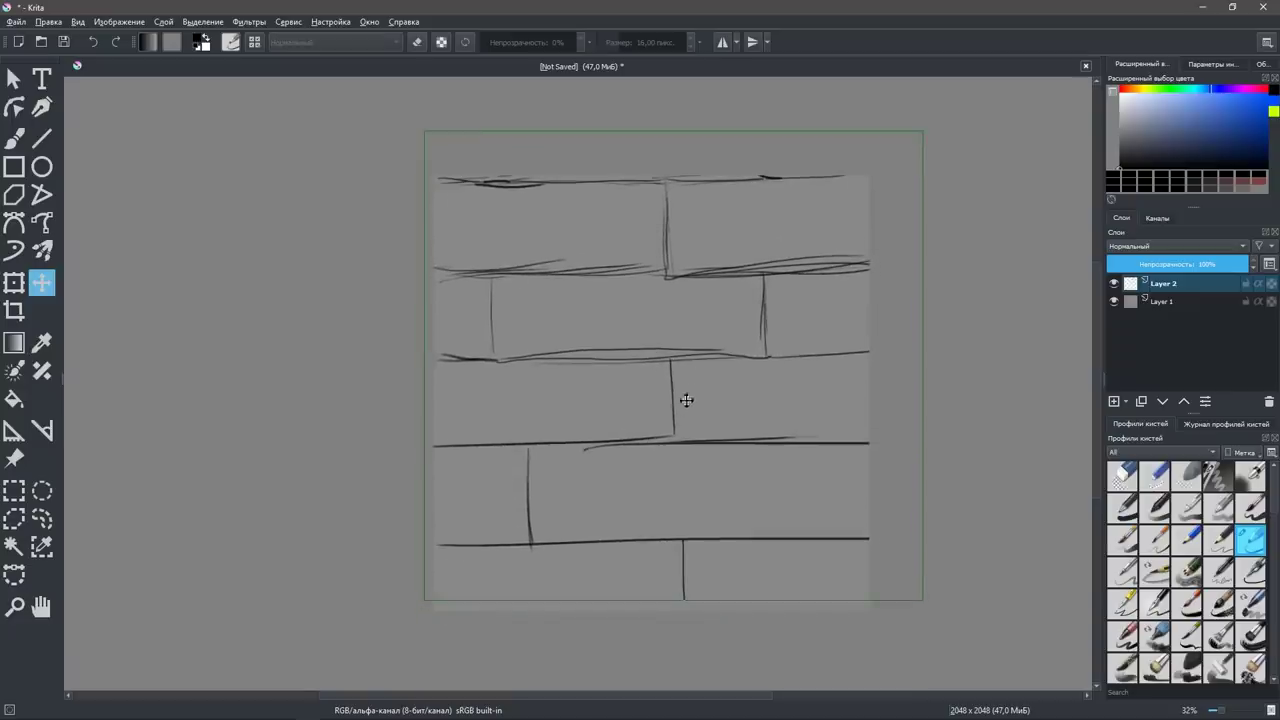
Squash the sketch vertically by pulling its top edge down, apply, and deselect.
key("ctrl+t")
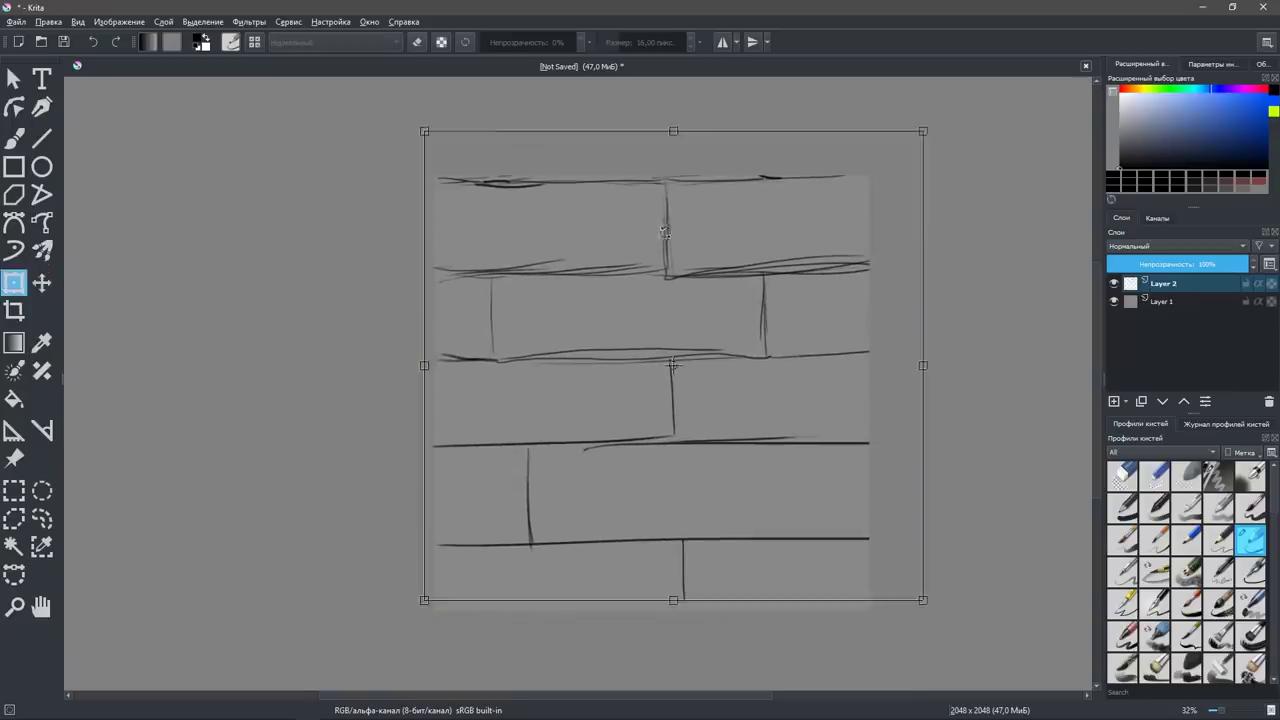
left_click_drag(676, 130, 674, 195)
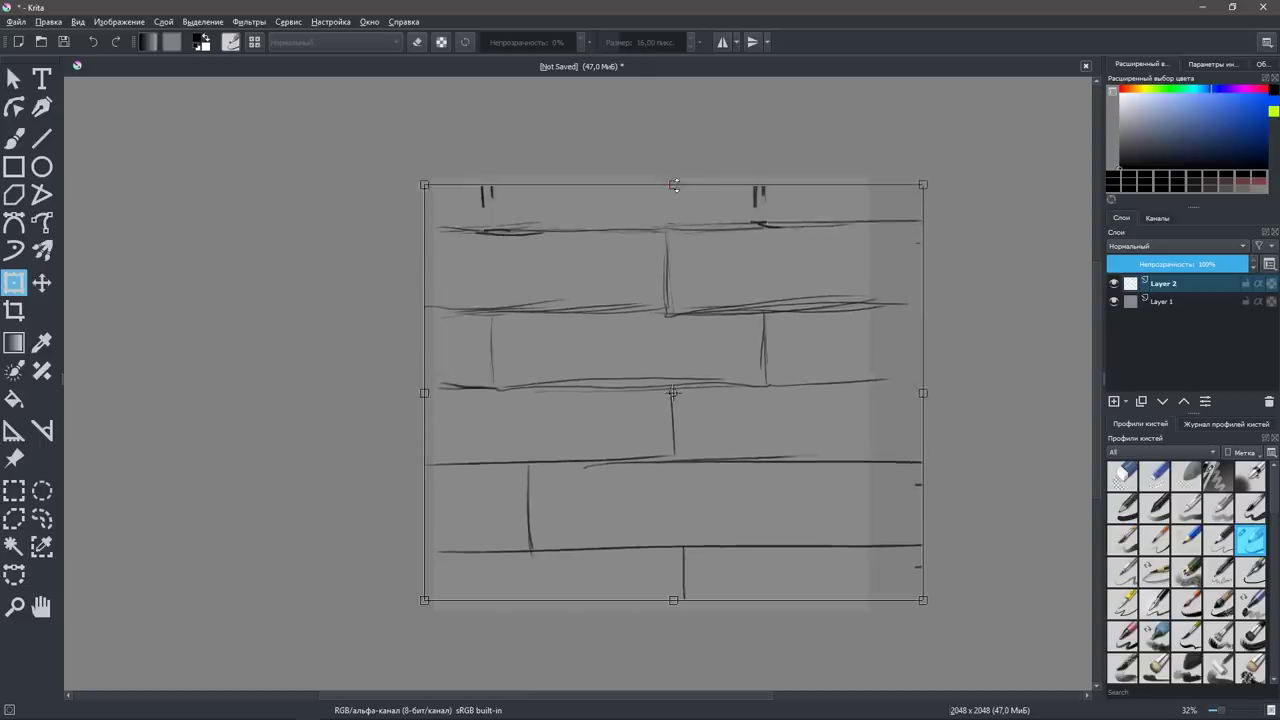
left_click_drag(692, 241, 683, 218)
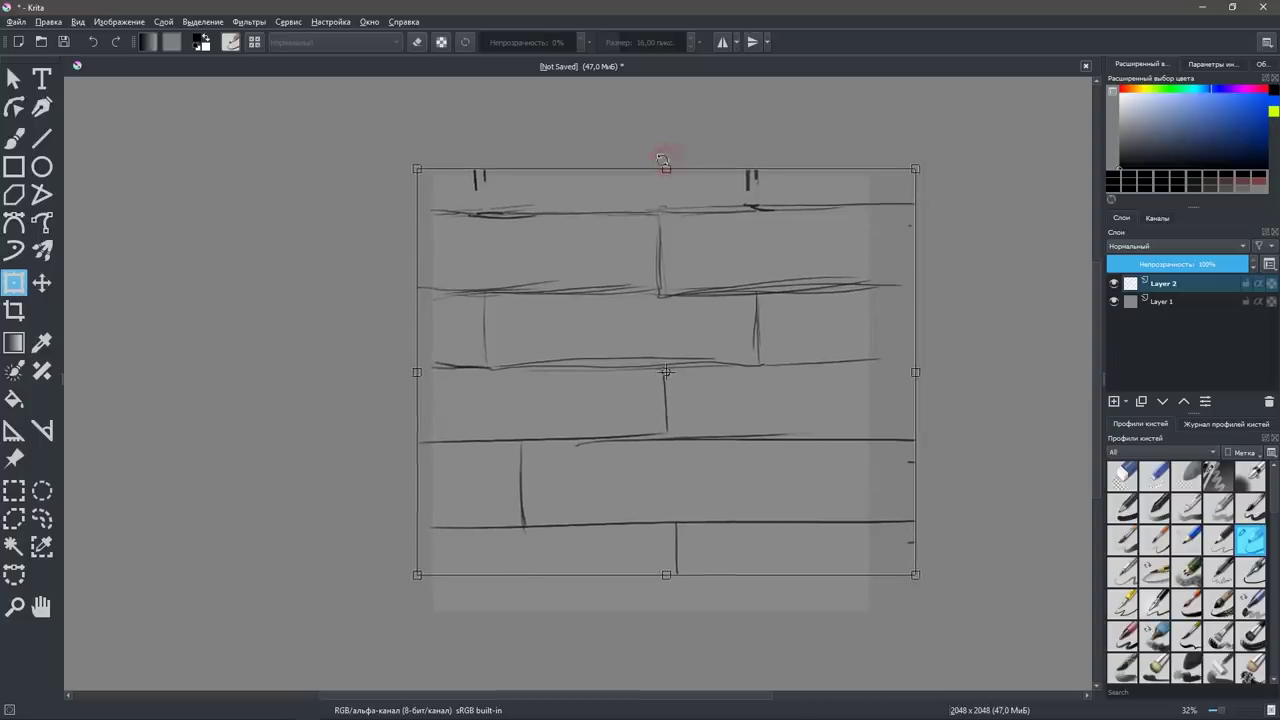
left_click_drag(665, 165, 667, 189)
key("Return")
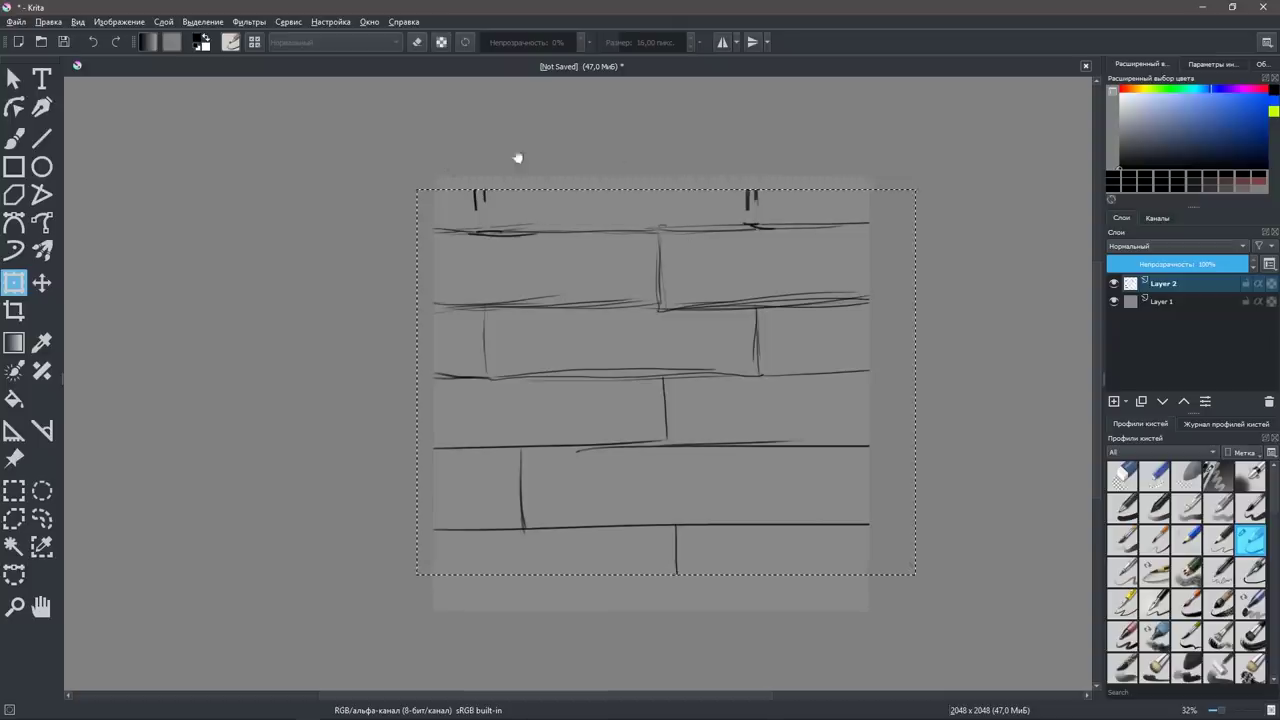
left_click(606, 176)
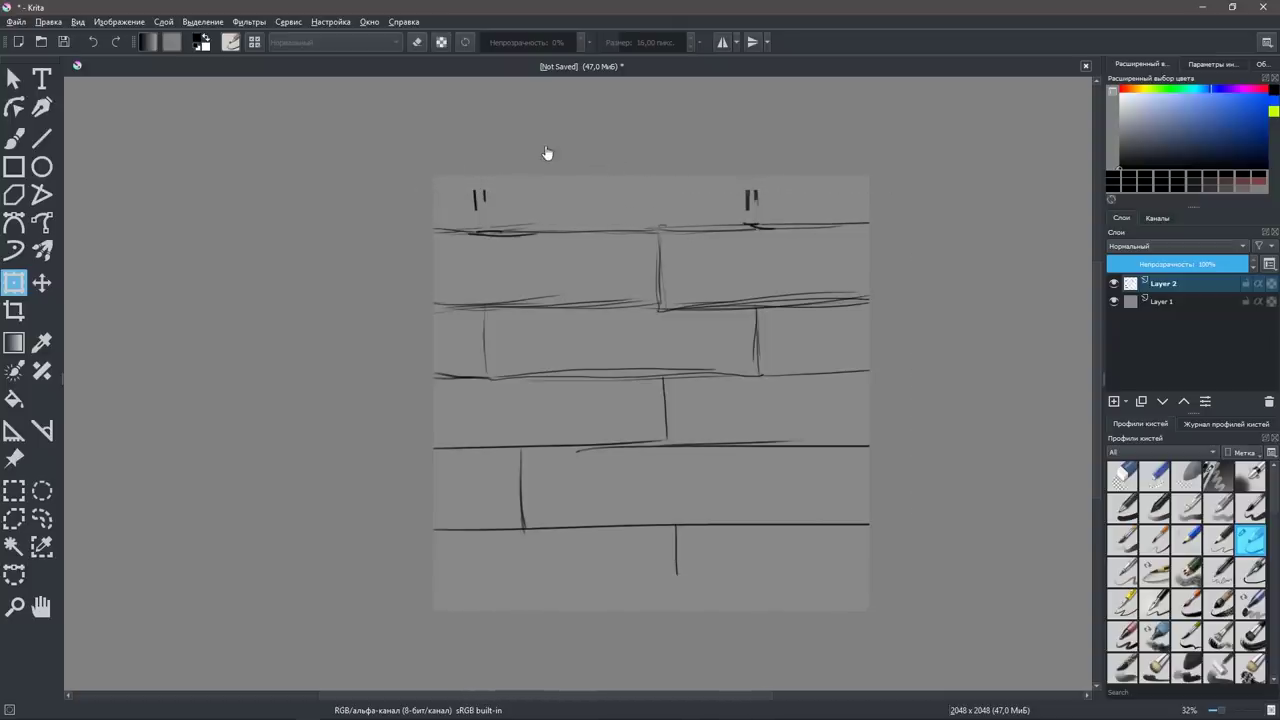
Turn on Wrap Around Mode from the View menu to preview the sketch tiled.
left_click(80, 22)
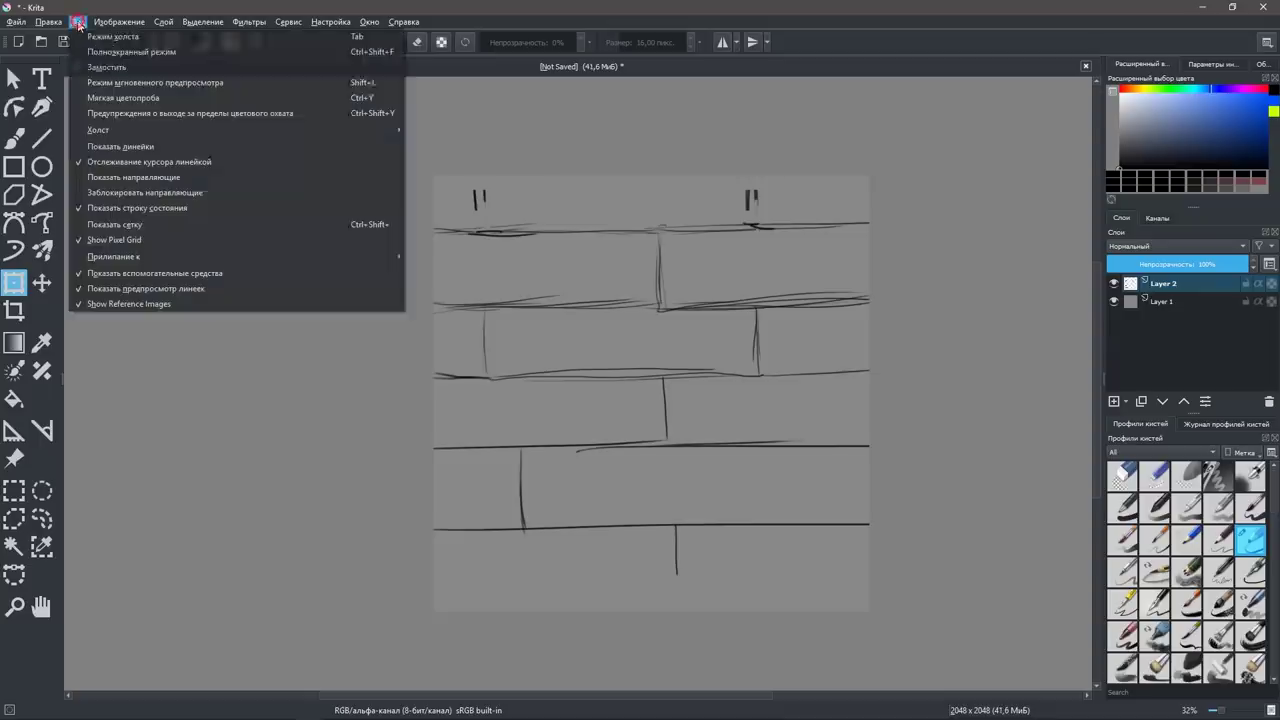
left_click(132, 63)
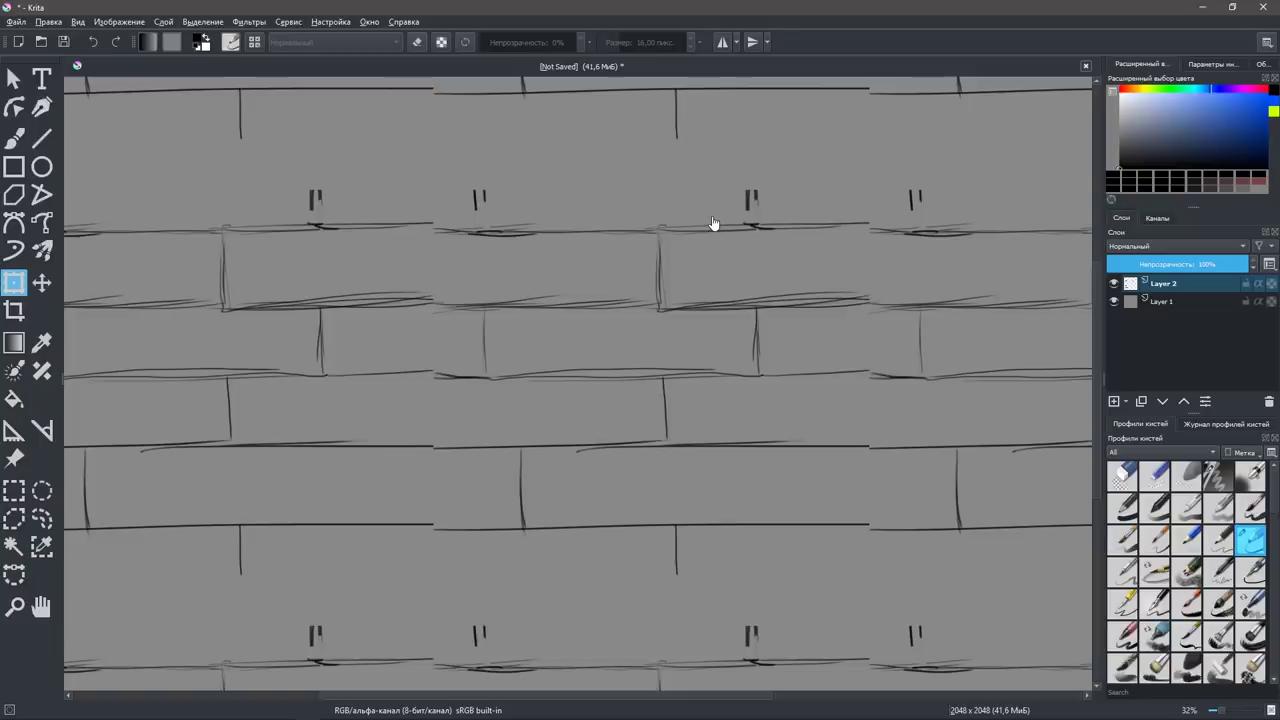
left_click(372, 22)
mouse_move(330, 21)
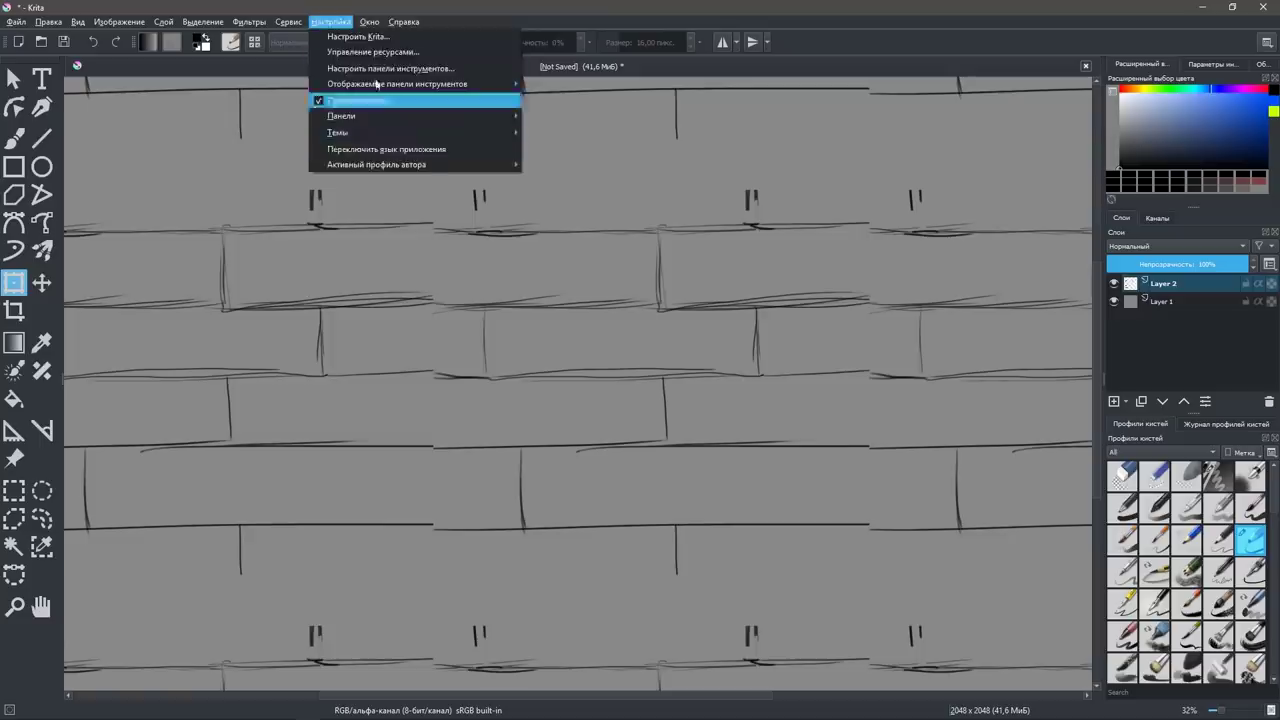
Find the 'Замостить' wrap-around command via the 'замост' shortcut search and bind it to W.
left_click(356, 36)
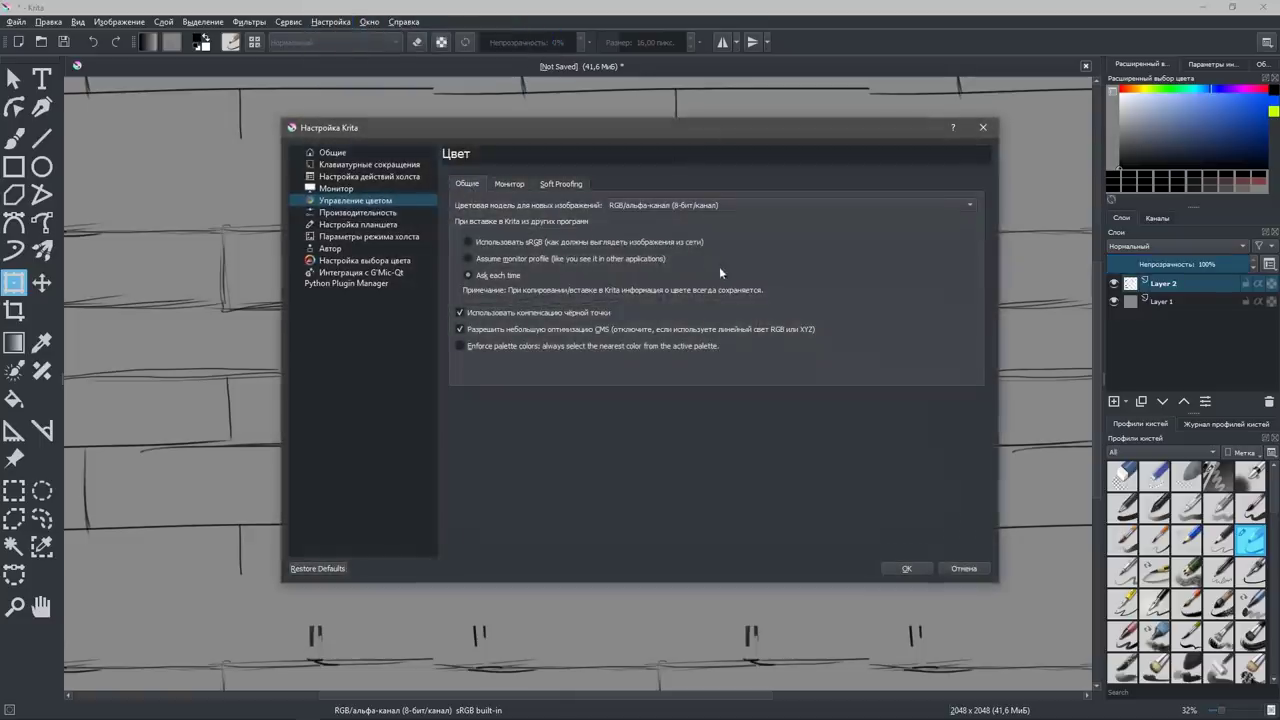
left_click(380, 177)
left_click(376, 164)
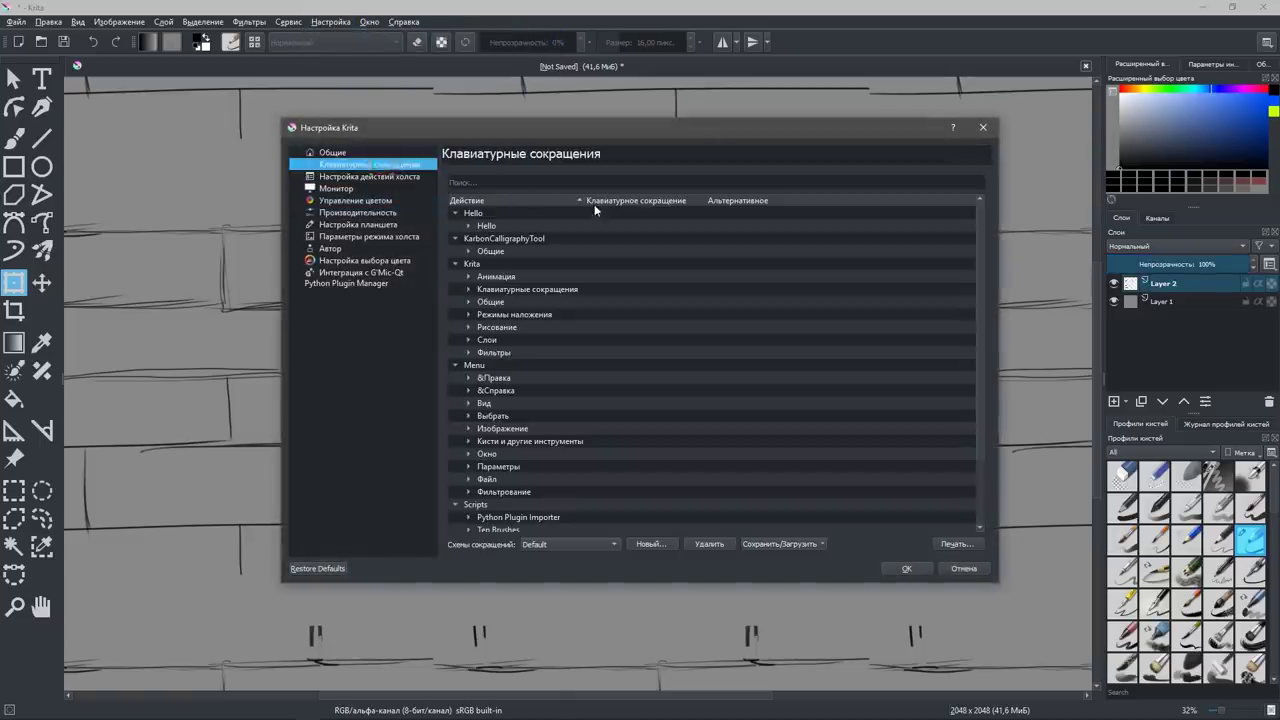
left_click(618, 176)
type("за")
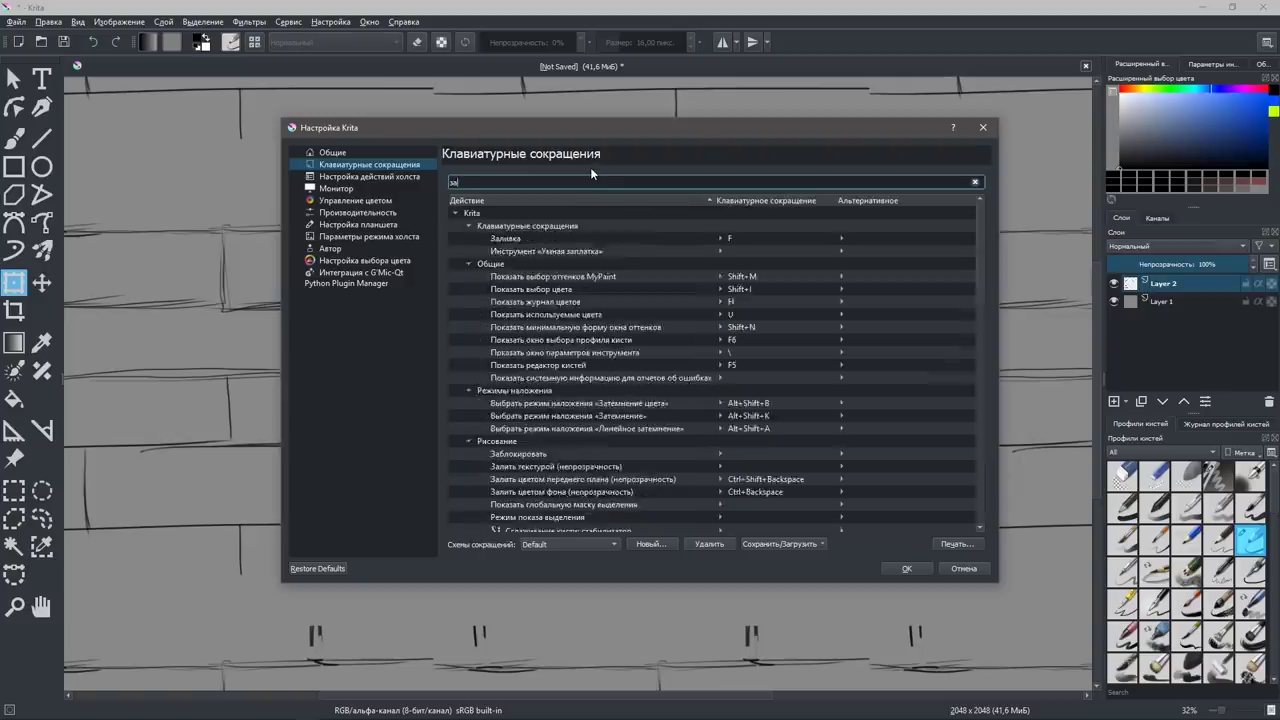
type("мост")
left_click(507, 238)
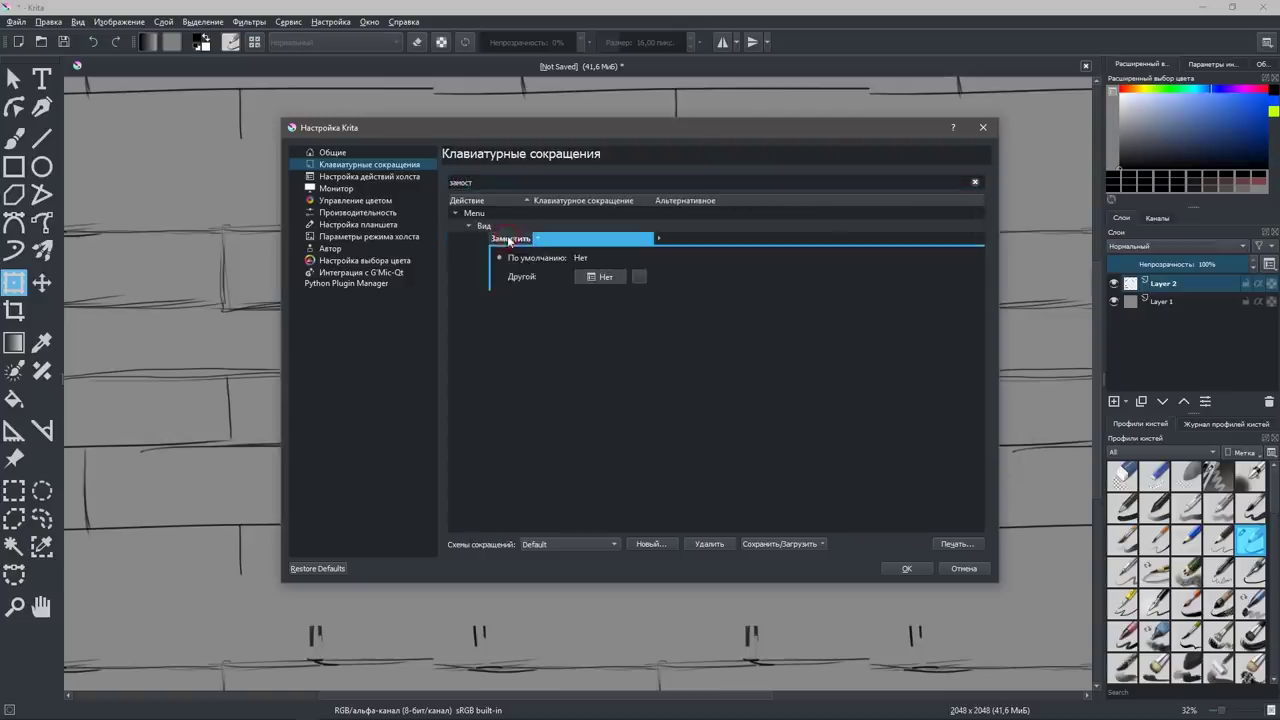
left_click(585, 278)
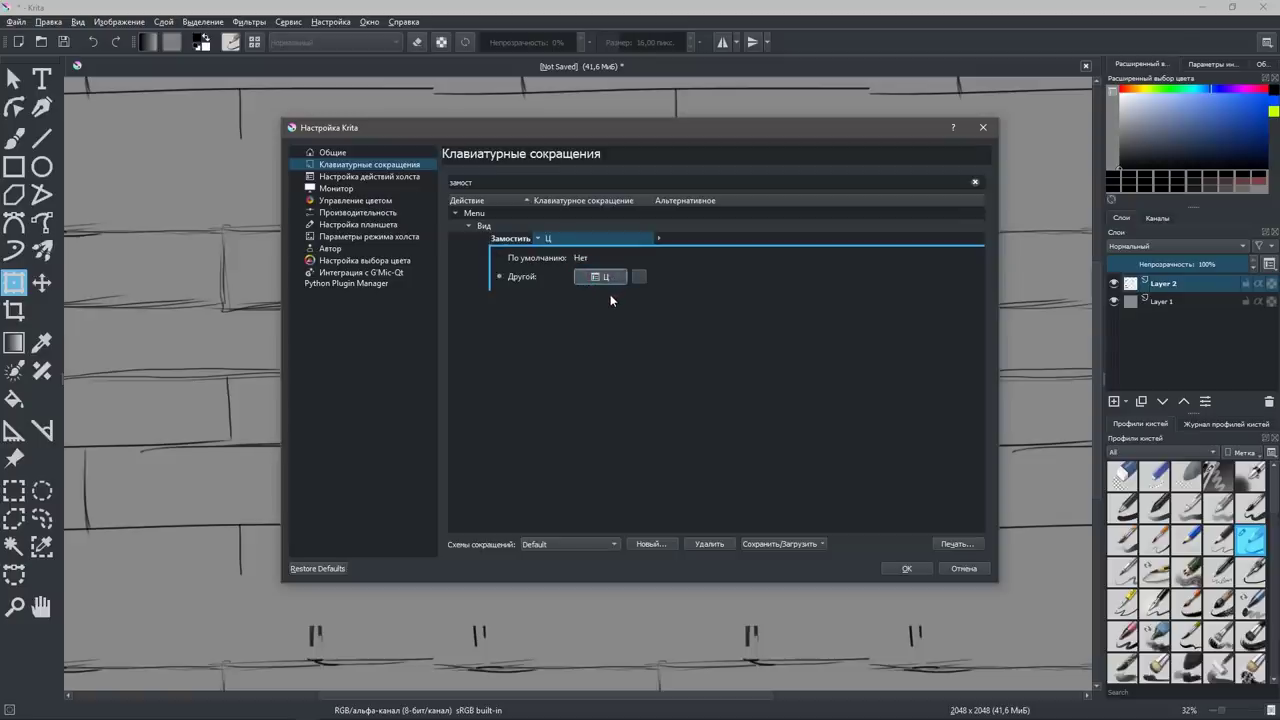
left_click(599, 280)
key("w")
left_click(904, 569)
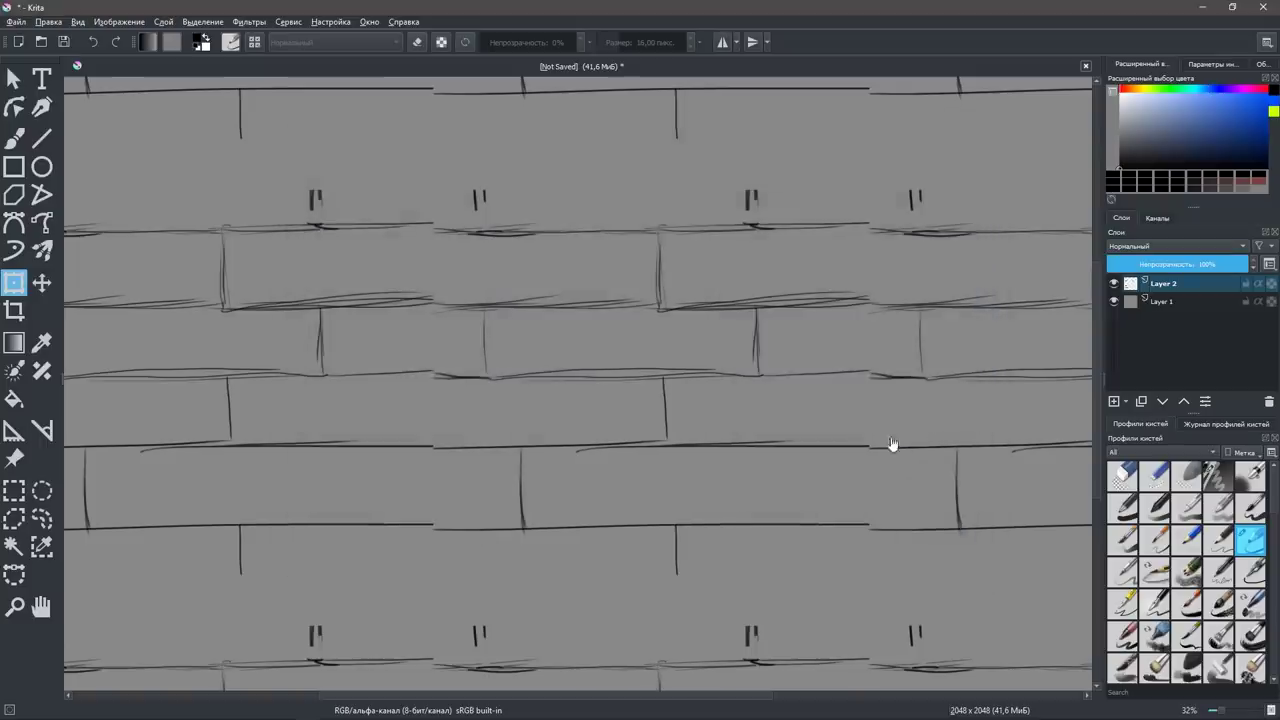
Test the W tiling toggle and touch up the small top-right tick mark.
key("w")
key("w")
key("w")
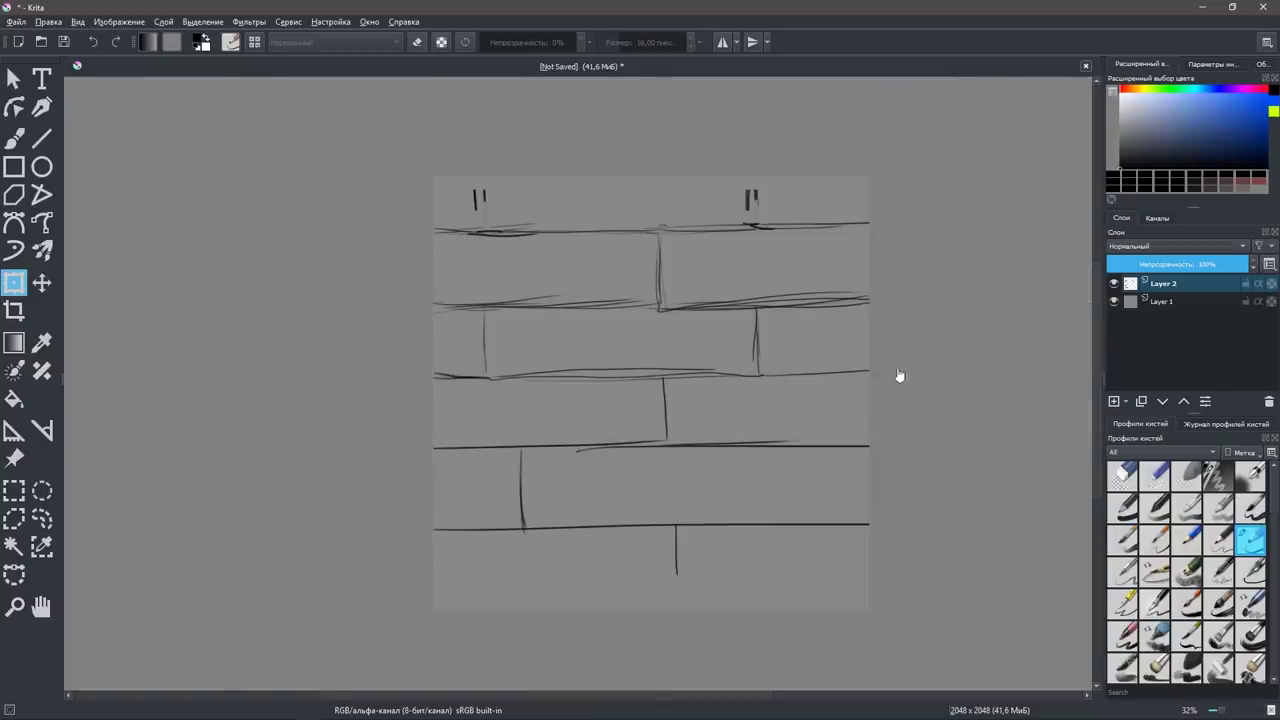
key("w")
key("w")
key("w")
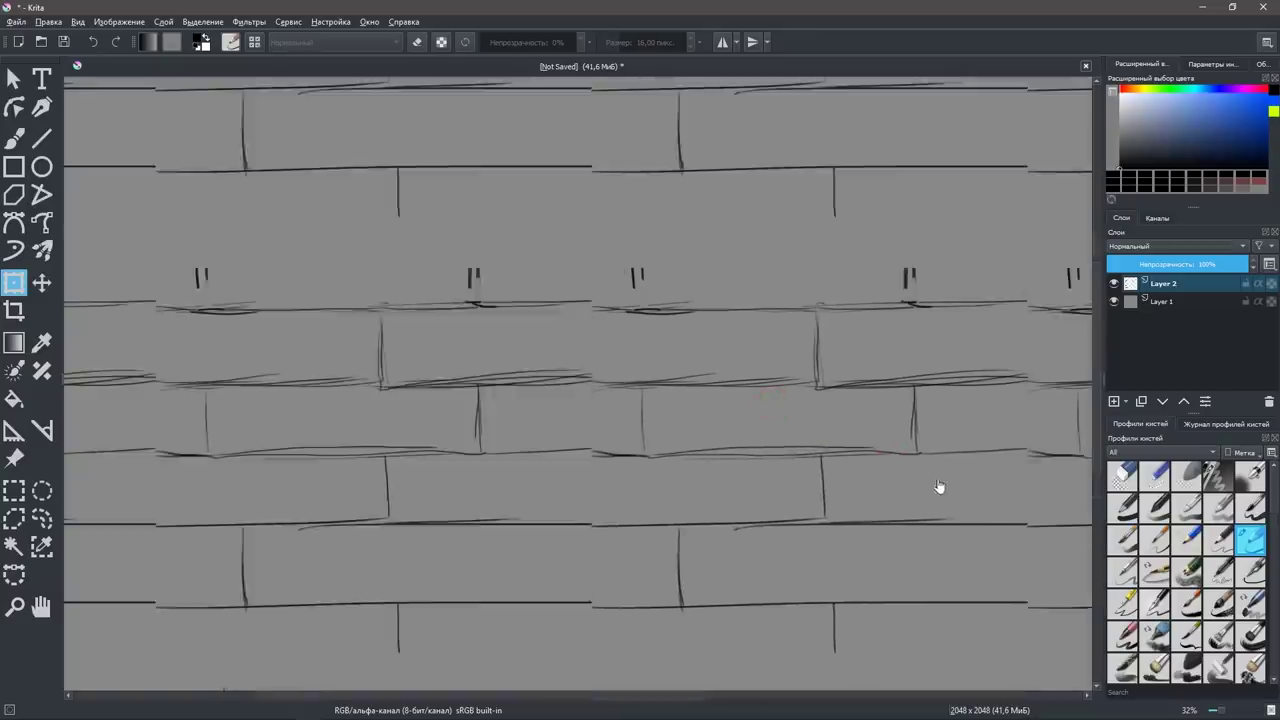
key("w")
key("w")
key("w")
key("w")
key("w")
key("e")
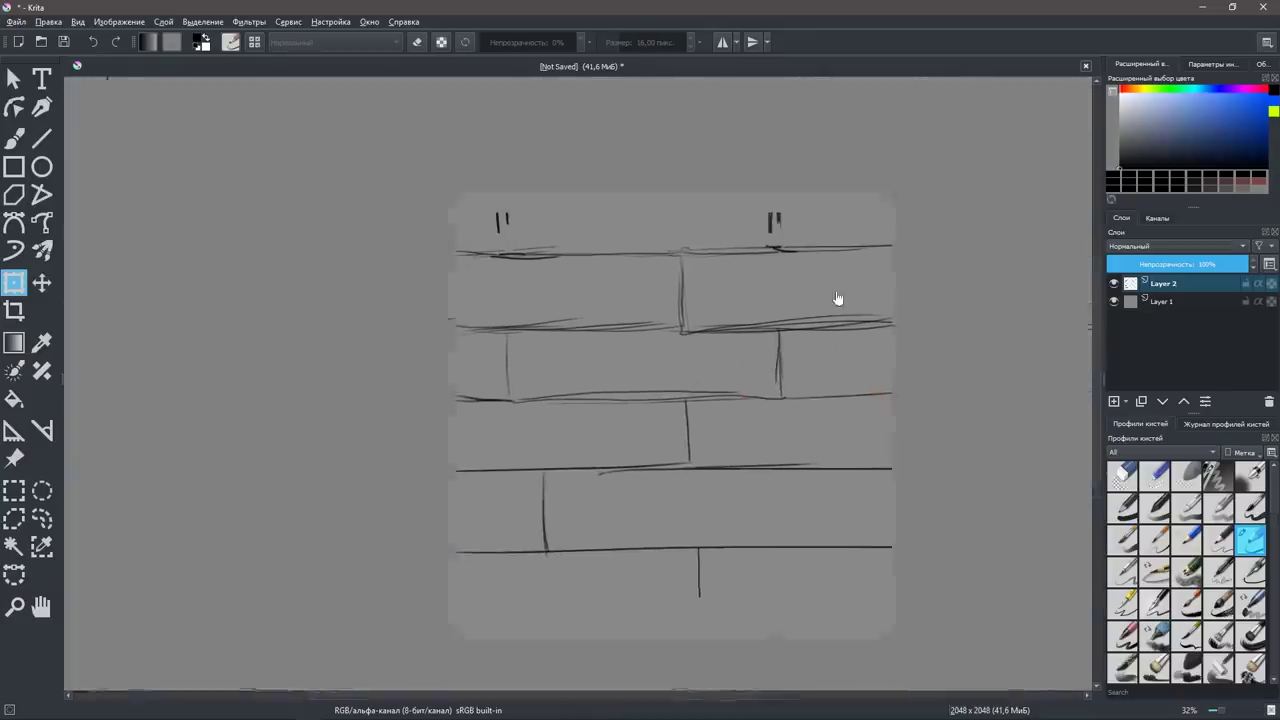
key("e")
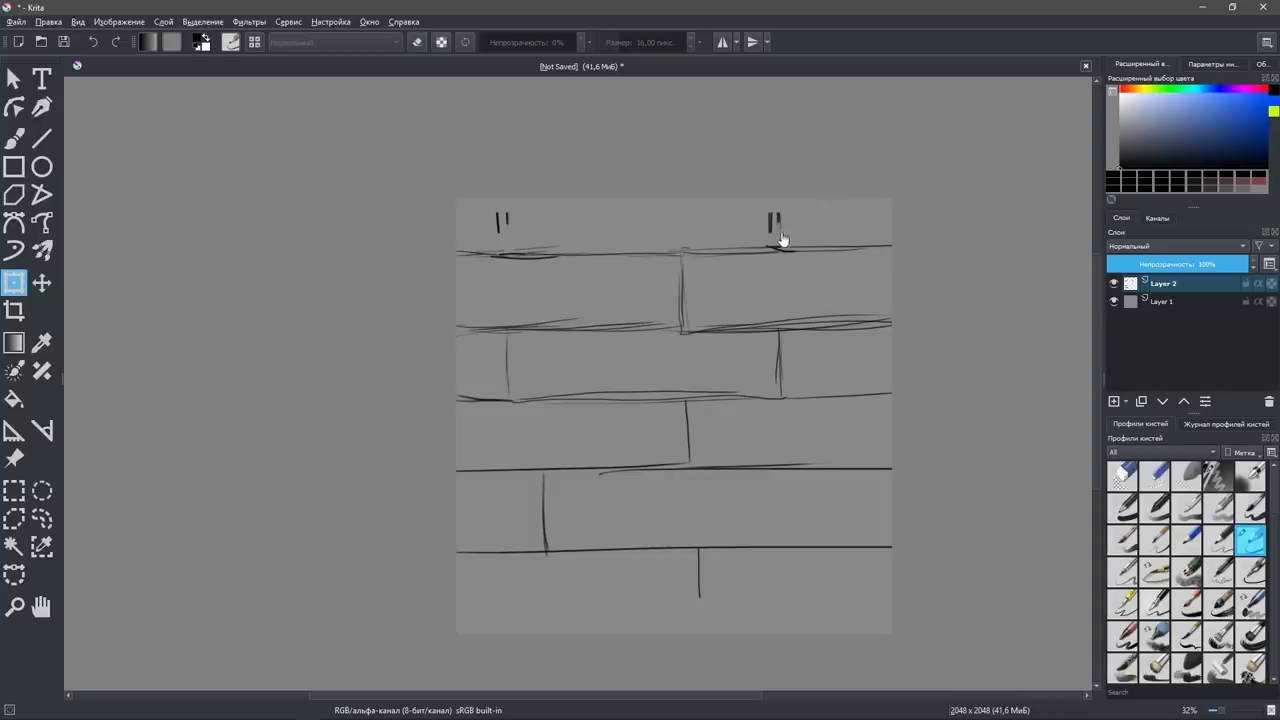
key("b")
left_click_drag(767, 213, 769, 234)
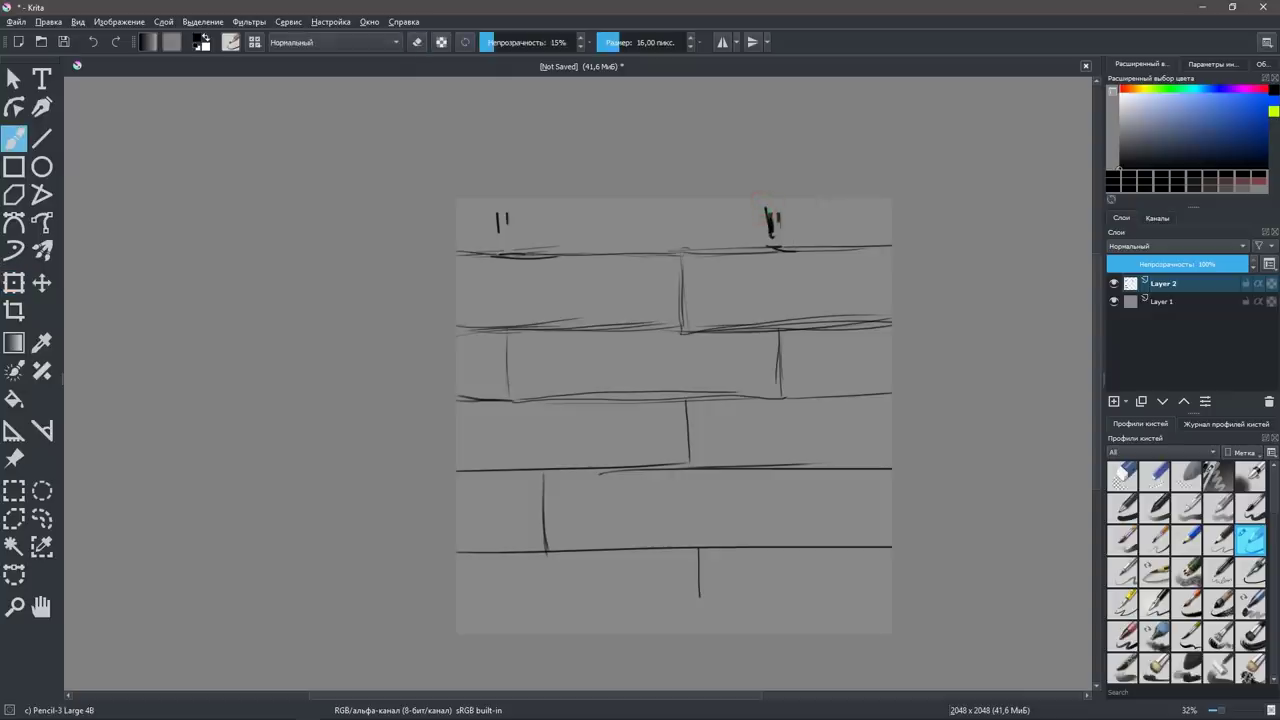
Erase the small tick marks at the top left and top right with a larger, full-strength eraser.
key("e")
key("bracketright")
key("bracketright")
left_click_drag(769, 210, 772, 212)
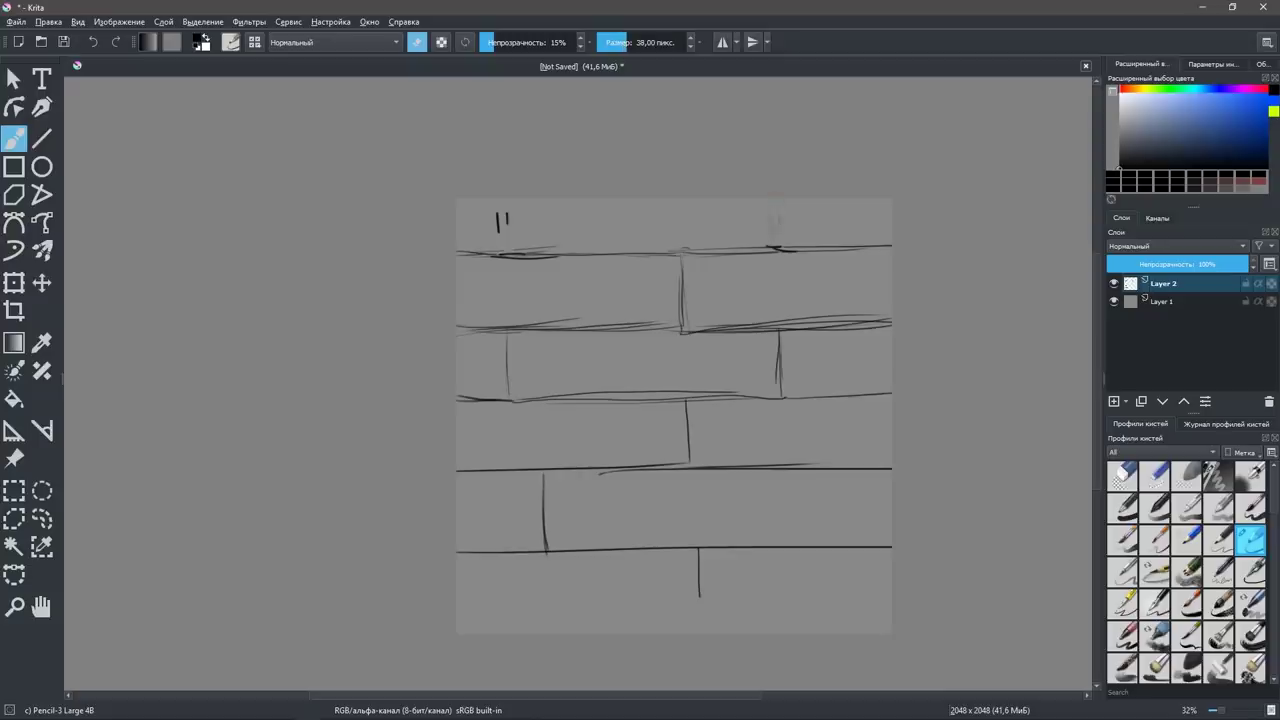
left_click_drag(497, 212, 498, 228)
key("o")
key("o")
key("o")
left_click(502, 208)
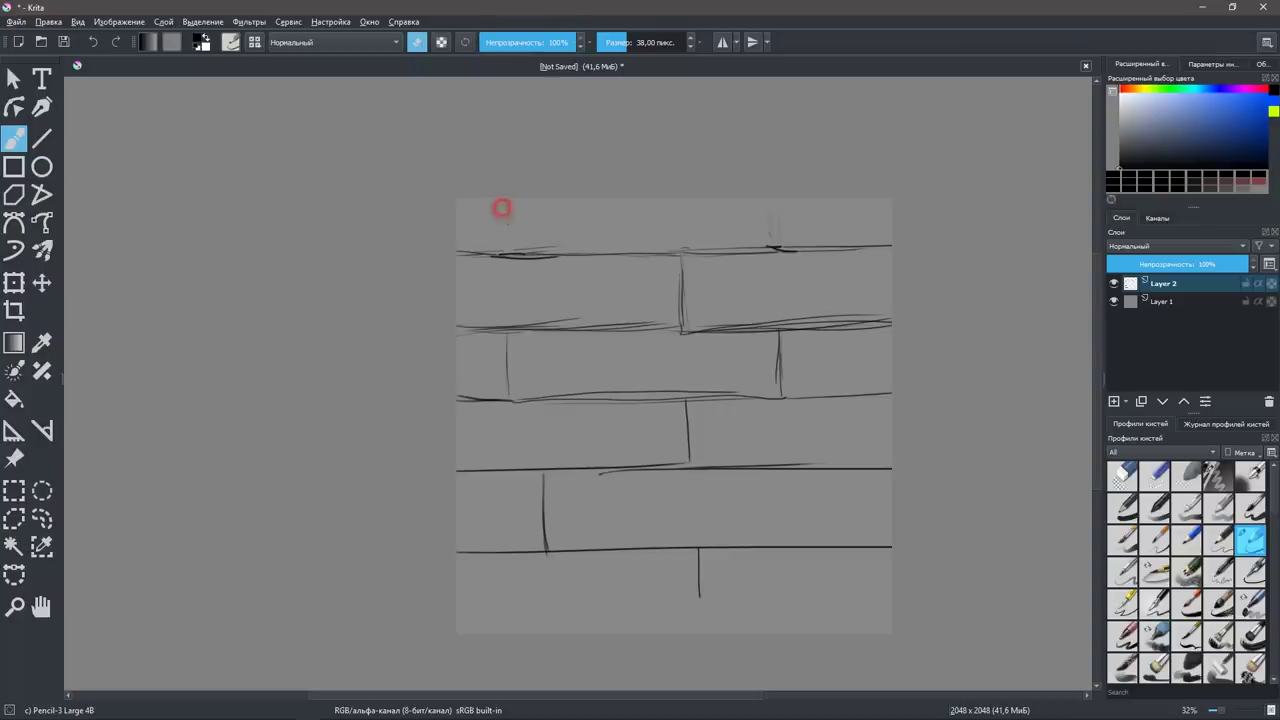
left_click_drag(760, 214, 766, 237)
Paint a dark seam along the tile's bottom edge, redrawing it until it spans the width.
key("w")
key("w")
key("bracketleft")
key("e")
left_click_drag(452, 621, 672, 617)
key("ctrl+z")
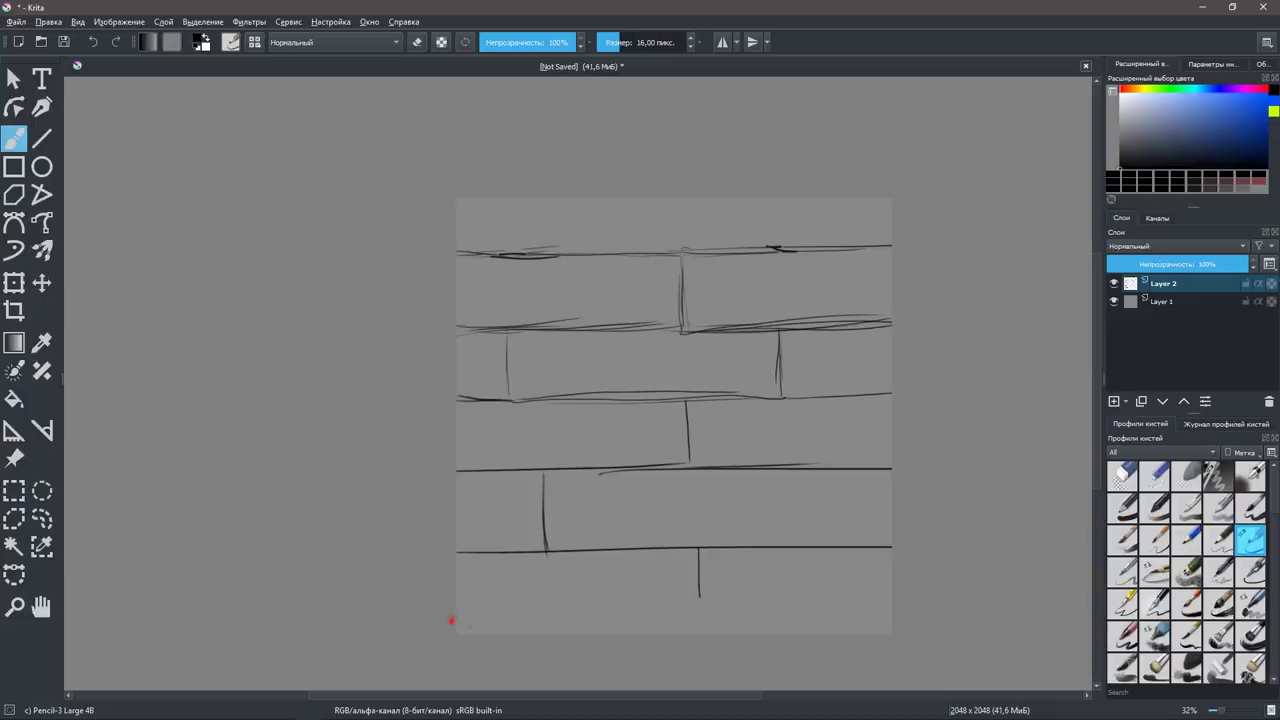
left_click_drag(451, 621, 613, 628)
key("ctrl+z")
left_click_drag(450, 619, 891, 611)
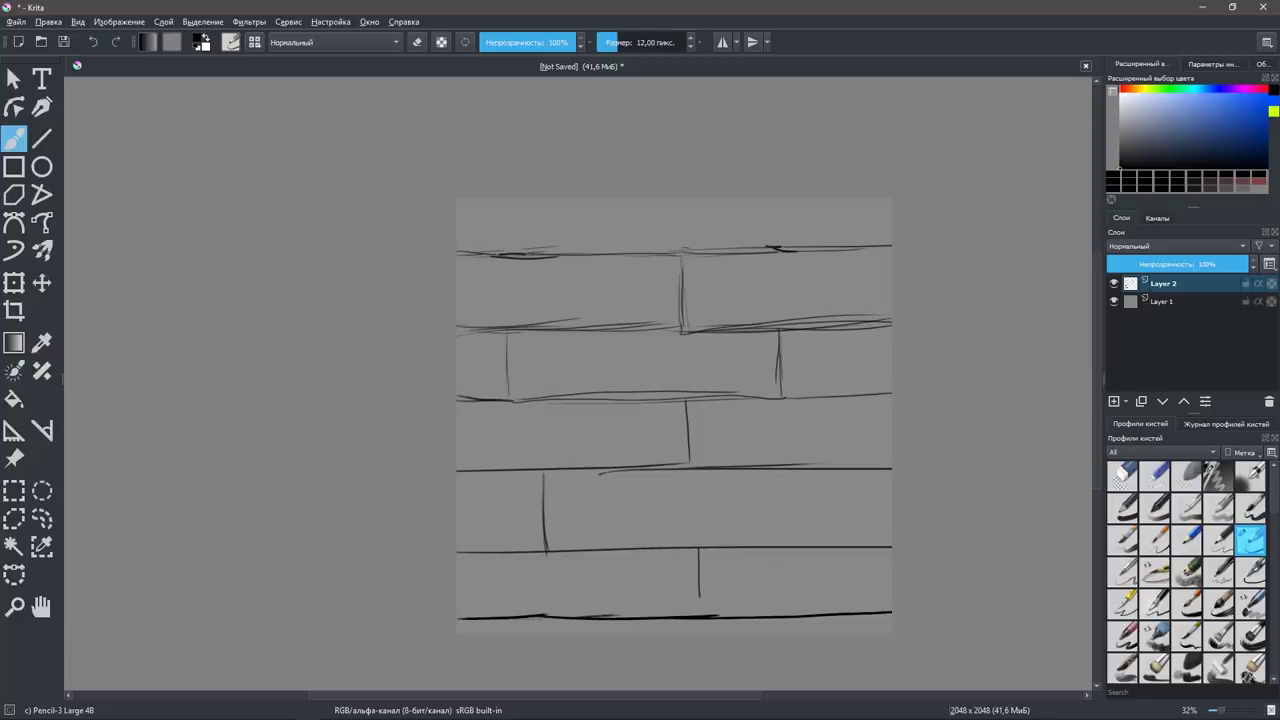
key("ctrl+z")
key("ctrl+z")
key("ctrl+z")
key("ctrl+z")
key("ctrl+z")
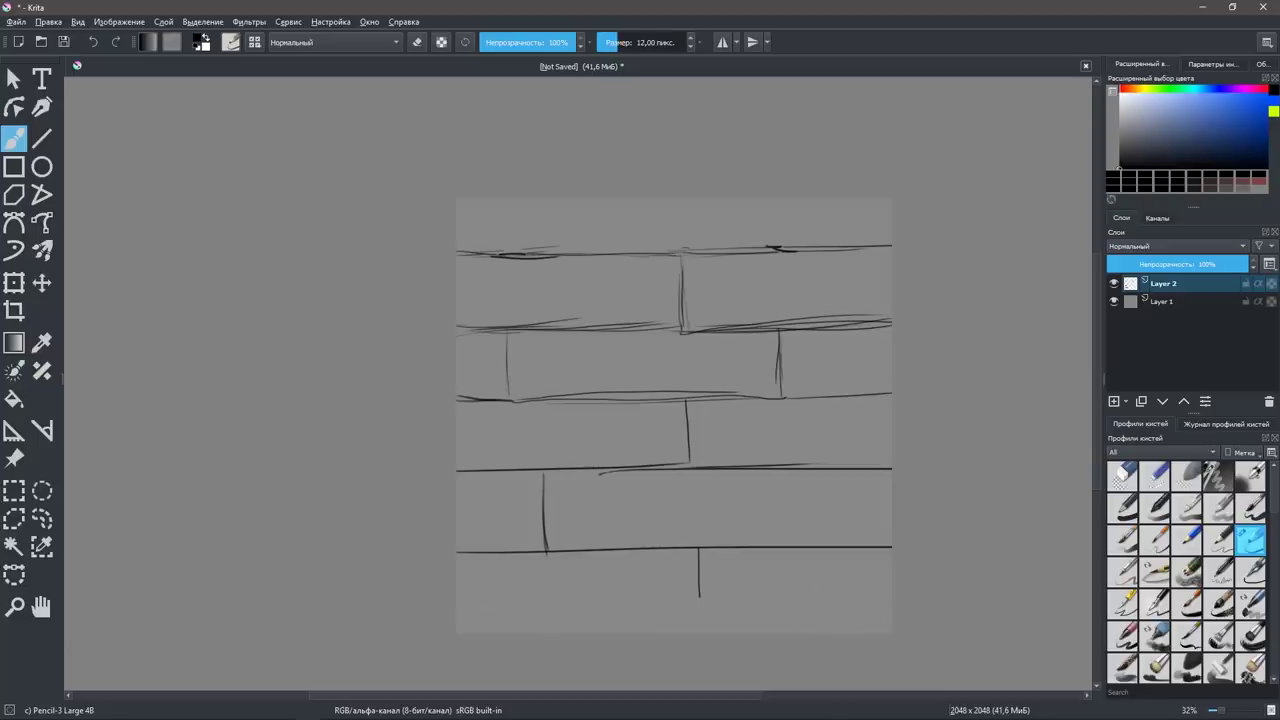
left_click_drag(443, 625, 891, 618)
Rule a straight seam along the tile's top edge with the Line tool.
left_click(899, 479)
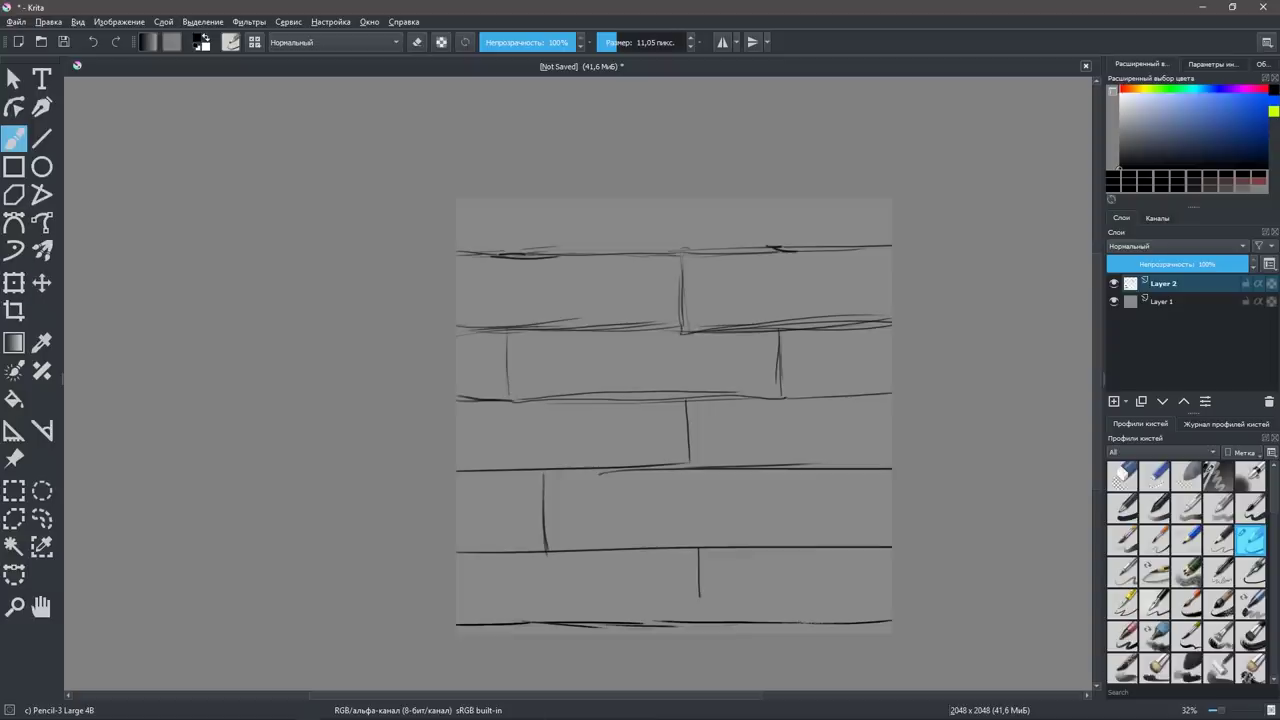
left_click(41, 140)
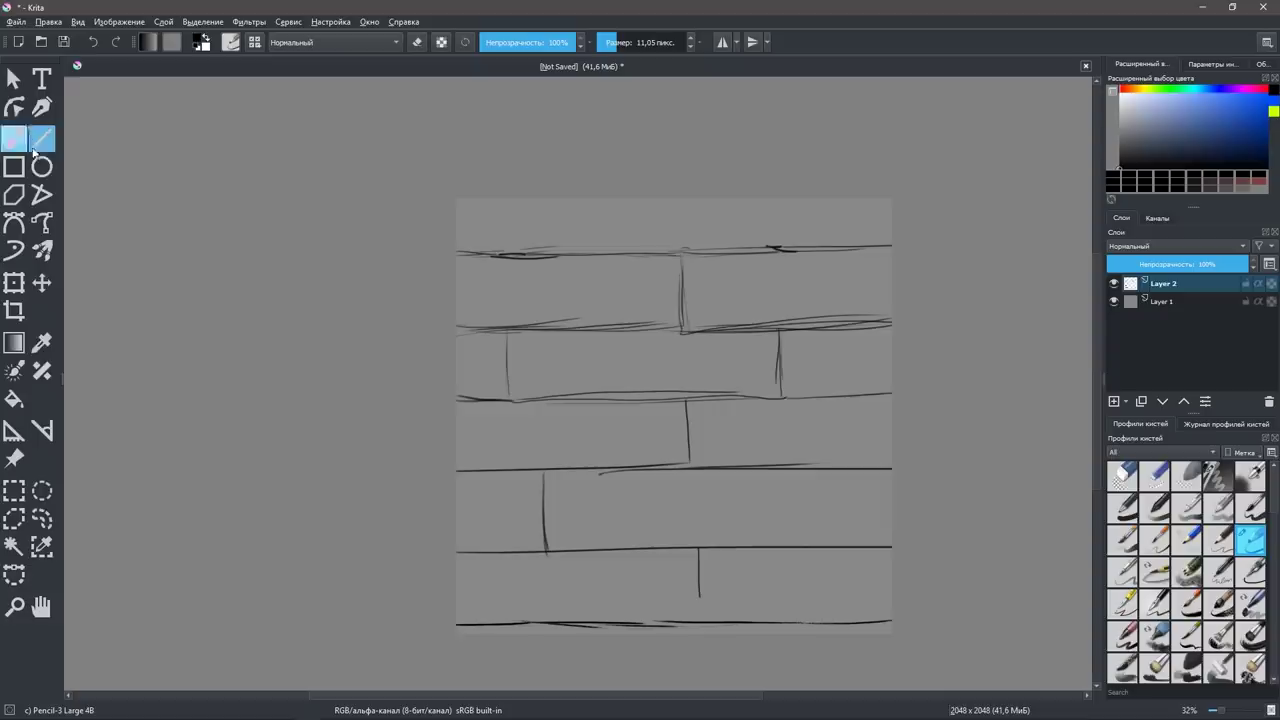
left_click_drag(453, 221, 892, 218)
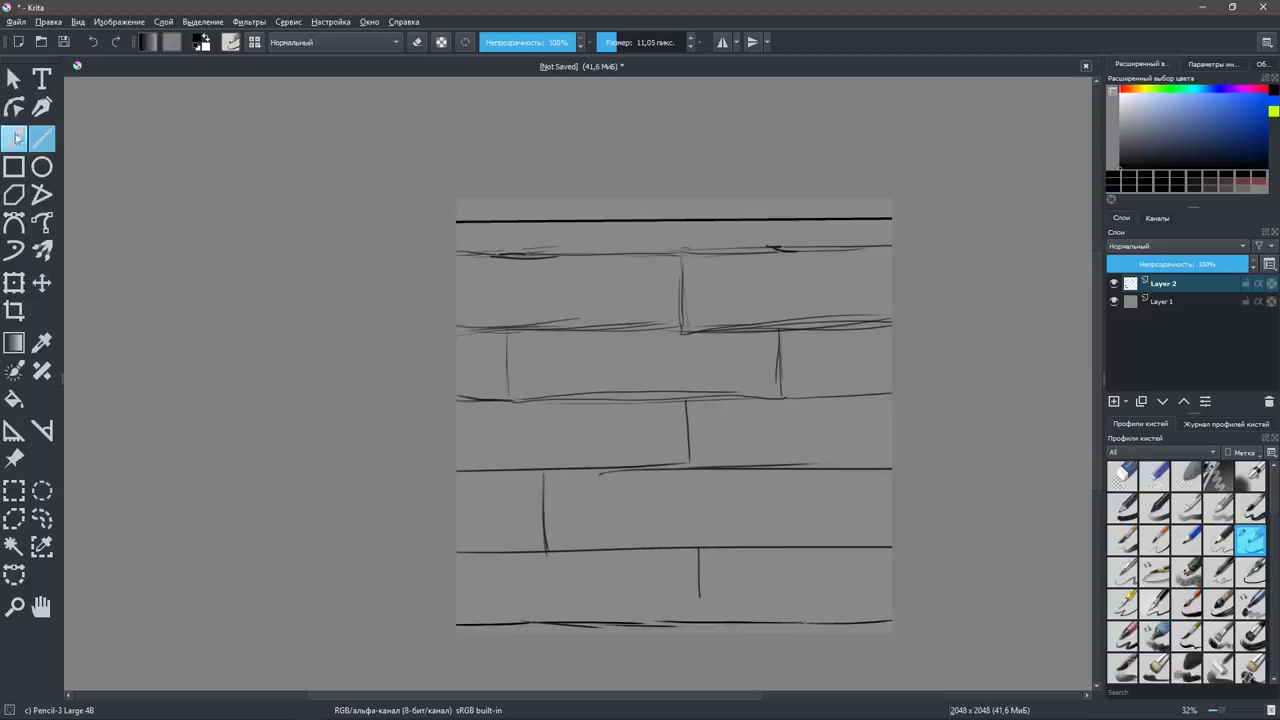
Draw trial lines with thick basic and flat bristle presets, then undo them.
left_click(1122, 540)
left_click_drag(482, 445, 870, 440)
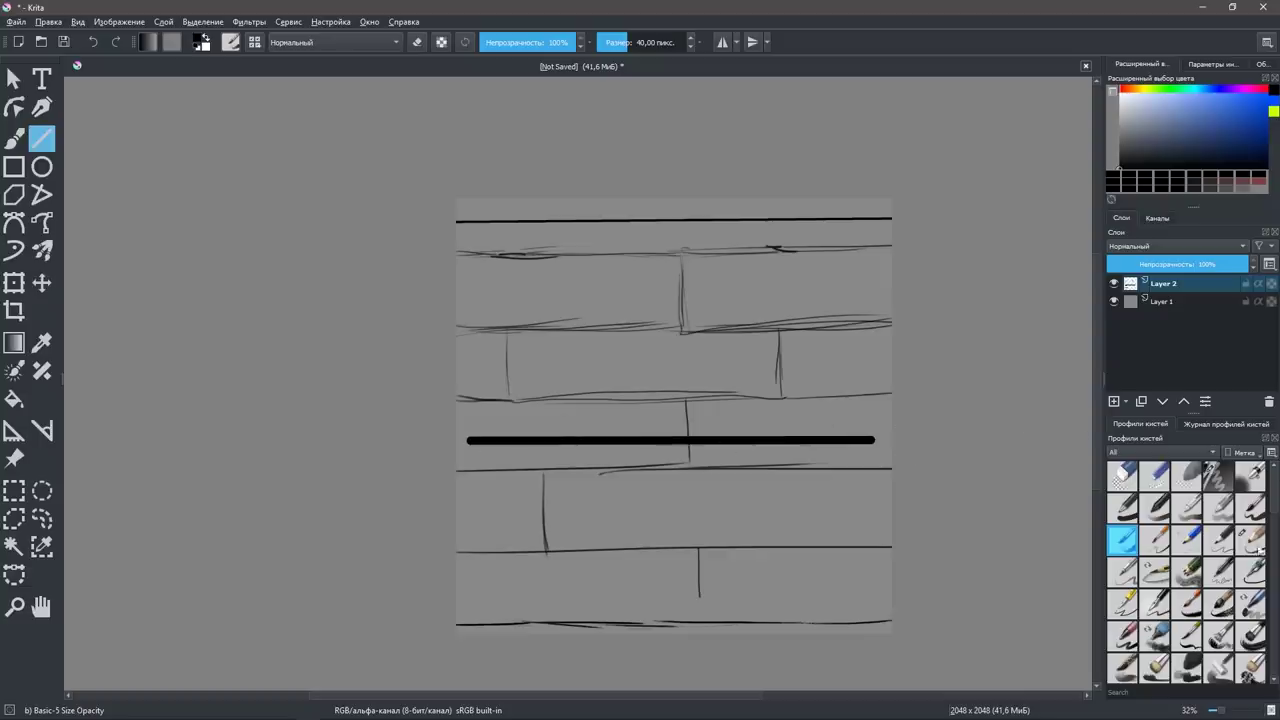
key("ctrl+z")
mouse_move(487, 507)
left_mouse_down()
mouse_move(771, 357)
mouse_move(856, 333)
left_mouse_up()
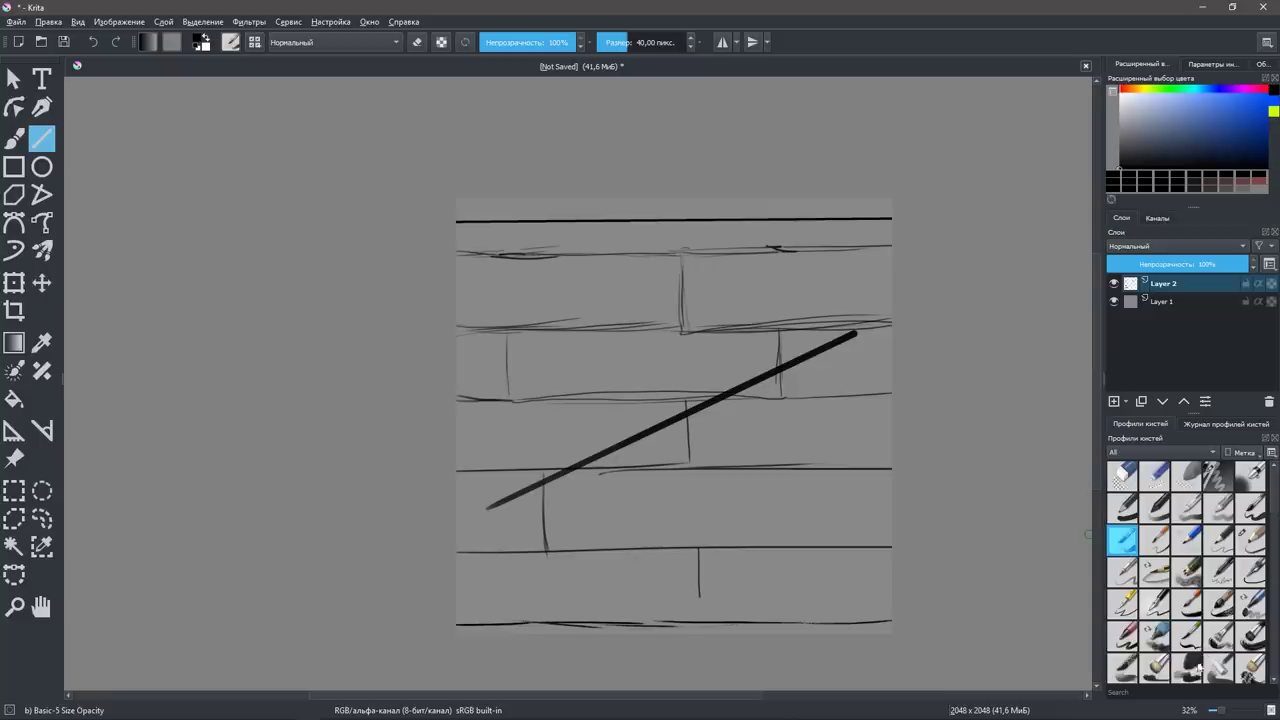
left_click(1154, 666)
left_click_drag(540, 545, 886, 405)
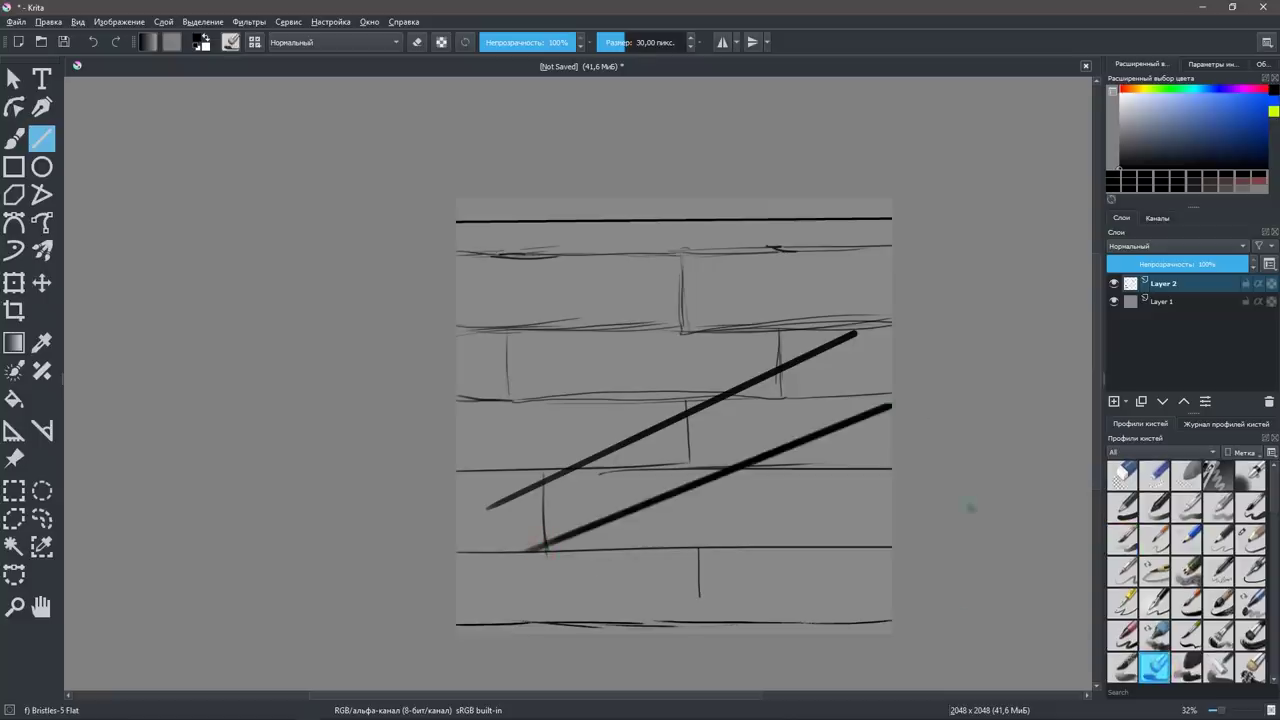
key("ctrl+z")
key("ctrl+z")
key("ctrl+z")
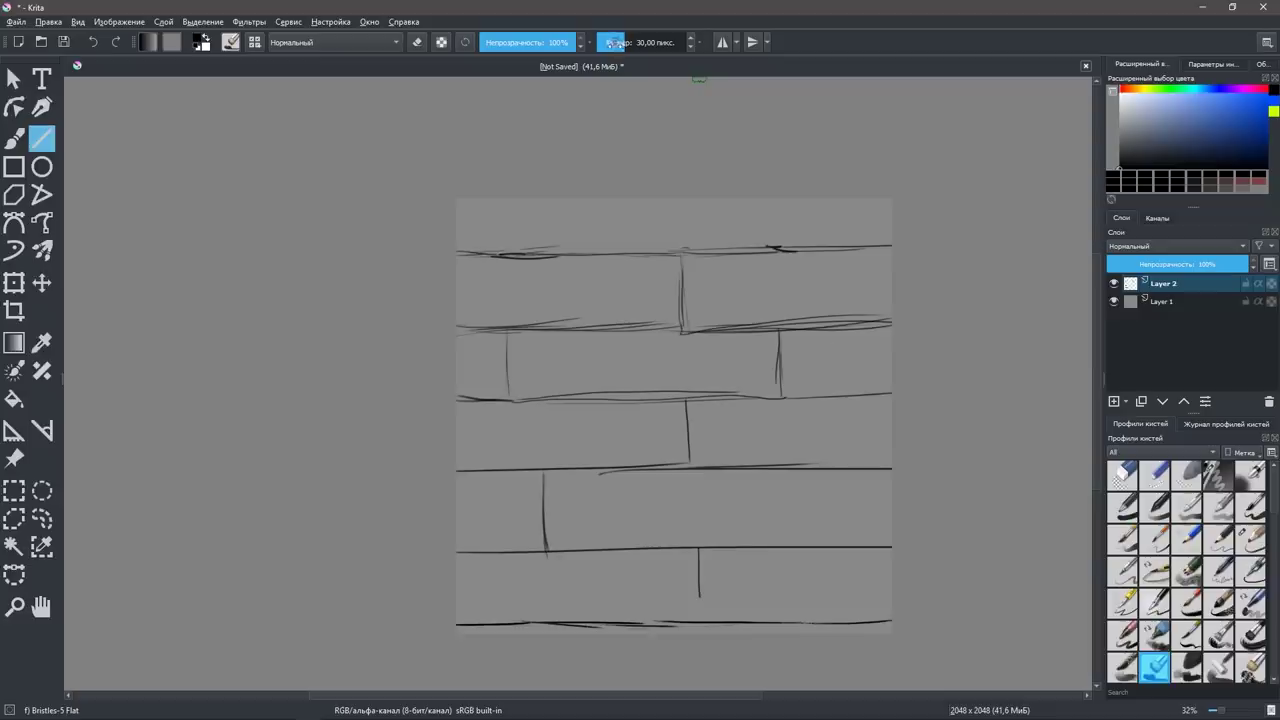
Select the Pencil-3 Large 4B preset and undo a test line across the top brick row.
left_click(1251, 540)
left_click_drag(565, 278, 768, 283)
key("ctrl+z")
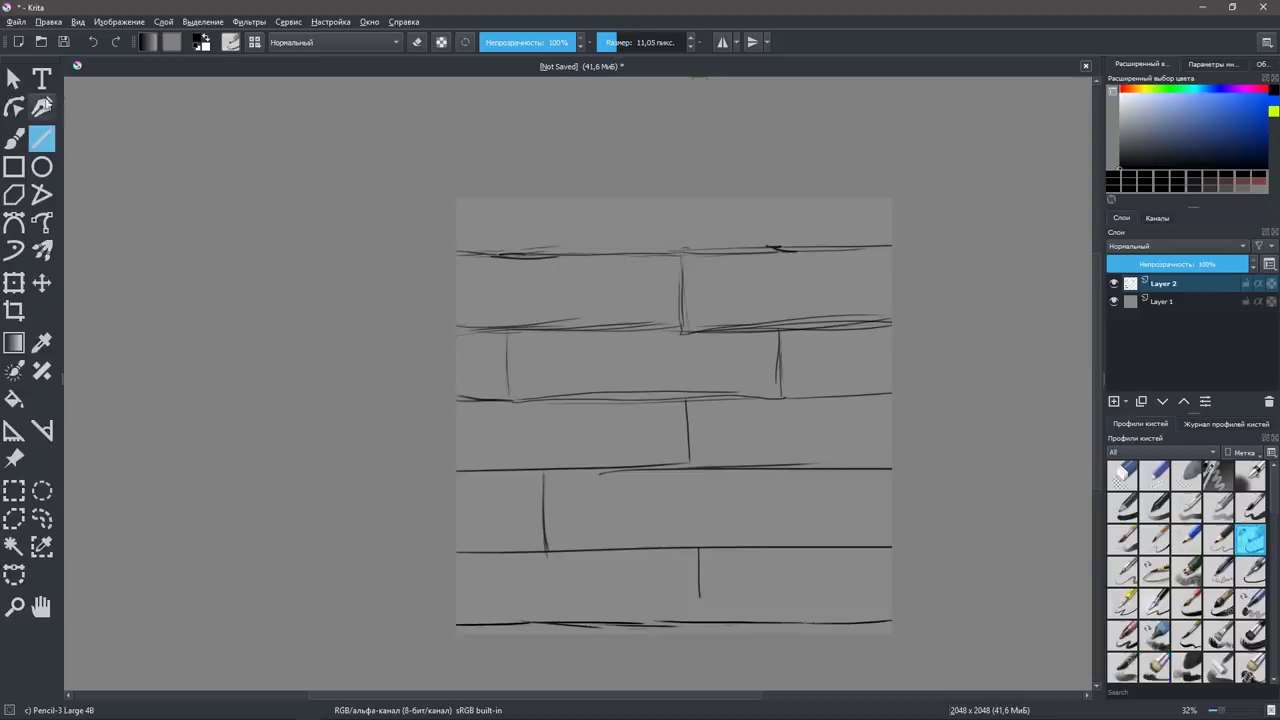
Darken the bottom brick line and extend joints down to it and above the top line.
left_click(14, 138)
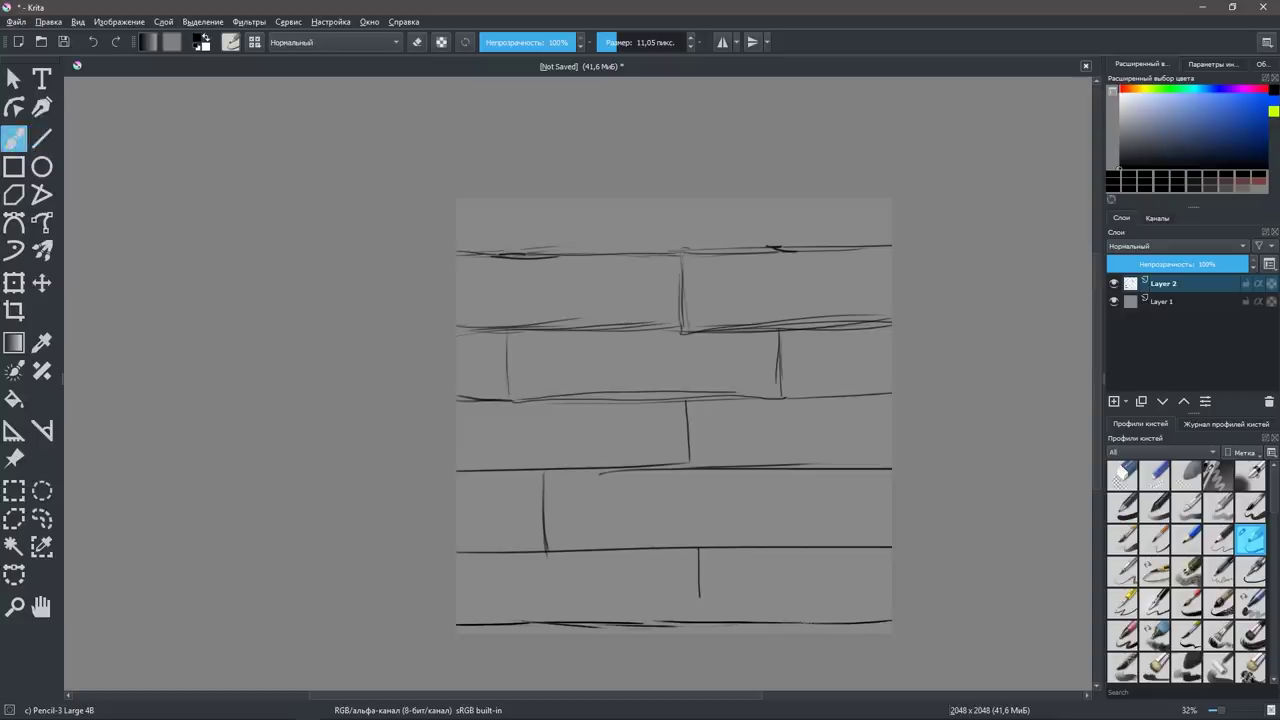
left_click_drag(846, 620, 858, 627)
mouse_move(698, 586)
left_mouse_down()
mouse_move(702, 630)
mouse_move(708, 600)
mouse_move(688, 627)
left_mouse_up()
left_click_drag(503, 201, 503, 255)
key("ctrl+z")
left_click_drag(534, 223, 535, 256)
Add a dark joint above the top line at right and two ticks on the bottom line, then enable tiling.
left_click_drag(832, 198, 831, 246)
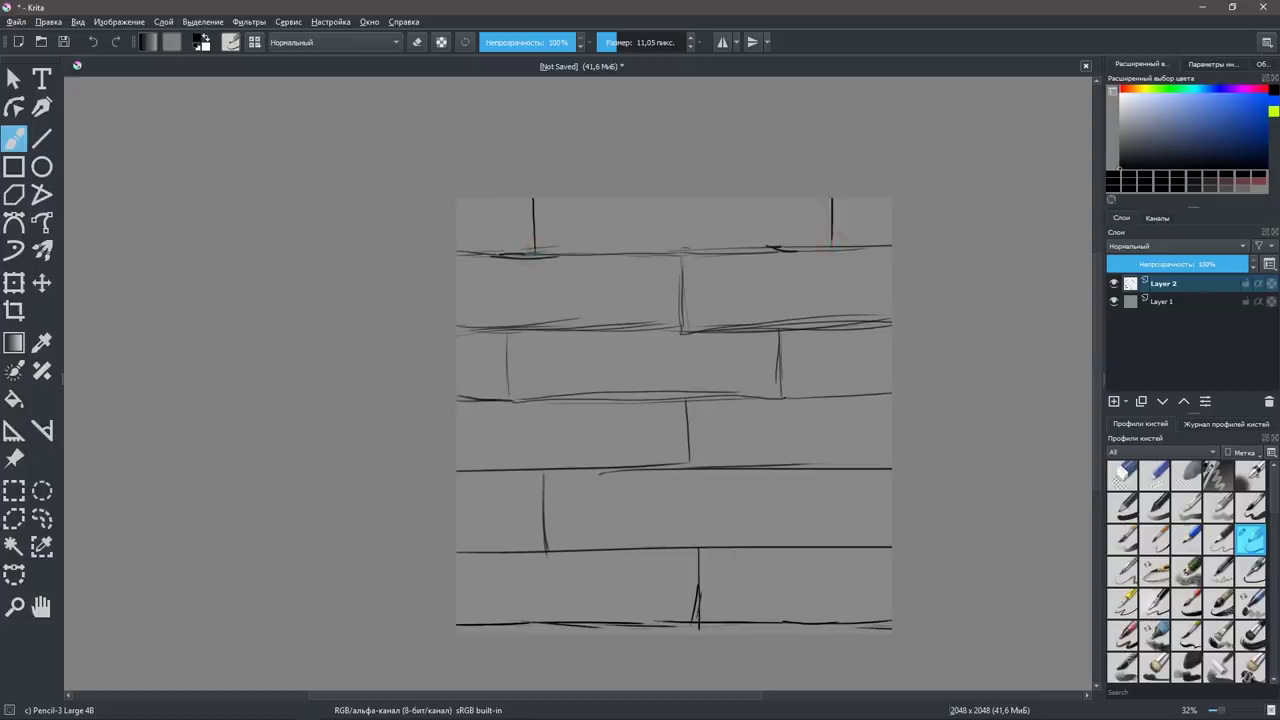
left_click_drag(831, 199, 832, 244)
left_click_drag(548, 620, 548, 632)
left_click_drag(851, 617, 851, 629)
key("w")
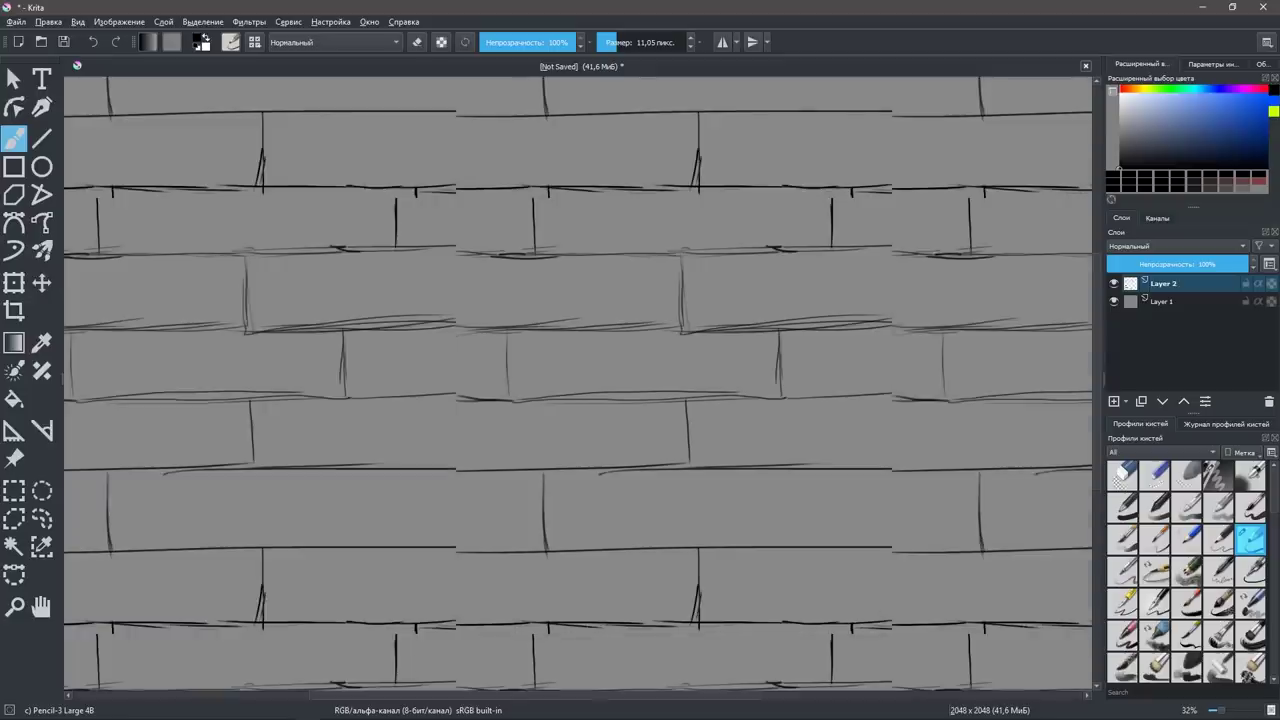
Trace over the top joints and the horizontal brick lines across the middle and lower rows.
left_click_drag(832, 186, 832, 210)
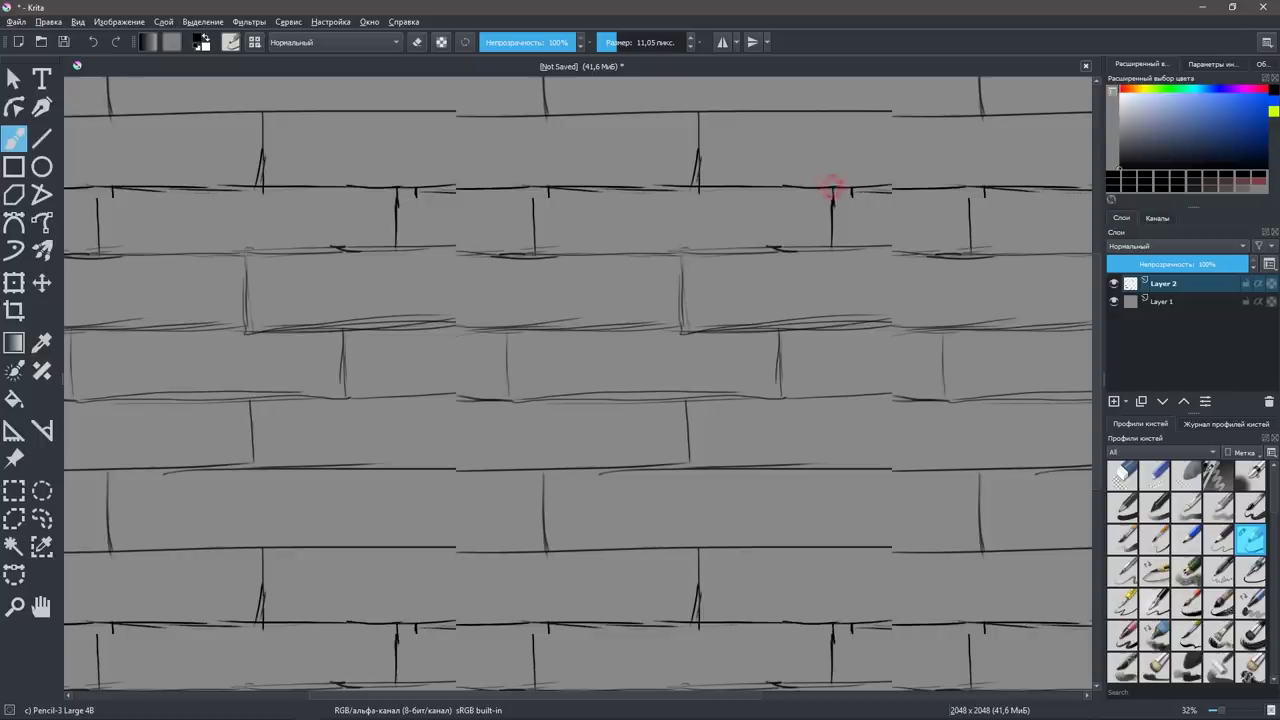
key("e")
key("e")
left_click_drag(533, 211, 530, 188)
mouse_move(826, 252)
left_mouse_down()
mouse_move(924, 254)
mouse_move(530, 253)
left_mouse_up()
left_click_drag(410, 400, 343, 400)
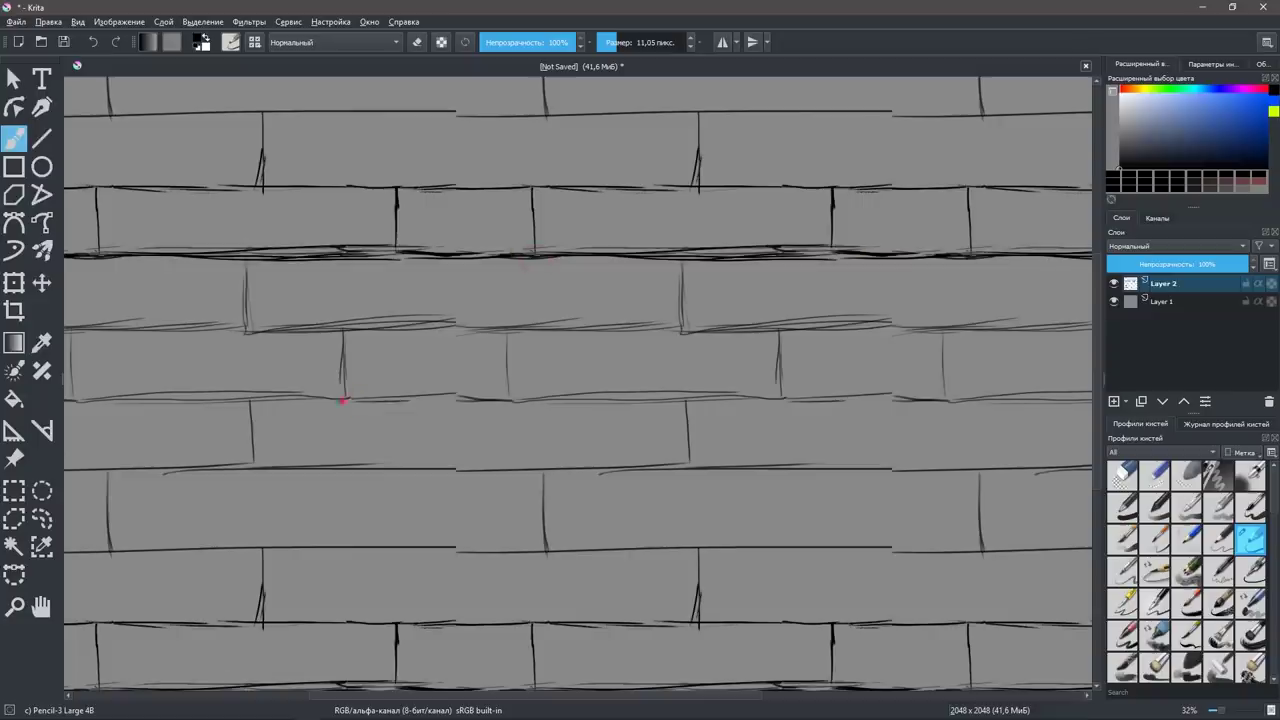
mouse_move(458, 400)
left_mouse_down()
mouse_move(357, 398)
mouse_move(460, 402)
mouse_move(506, 334)
mouse_move(346, 328)
left_mouse_up()
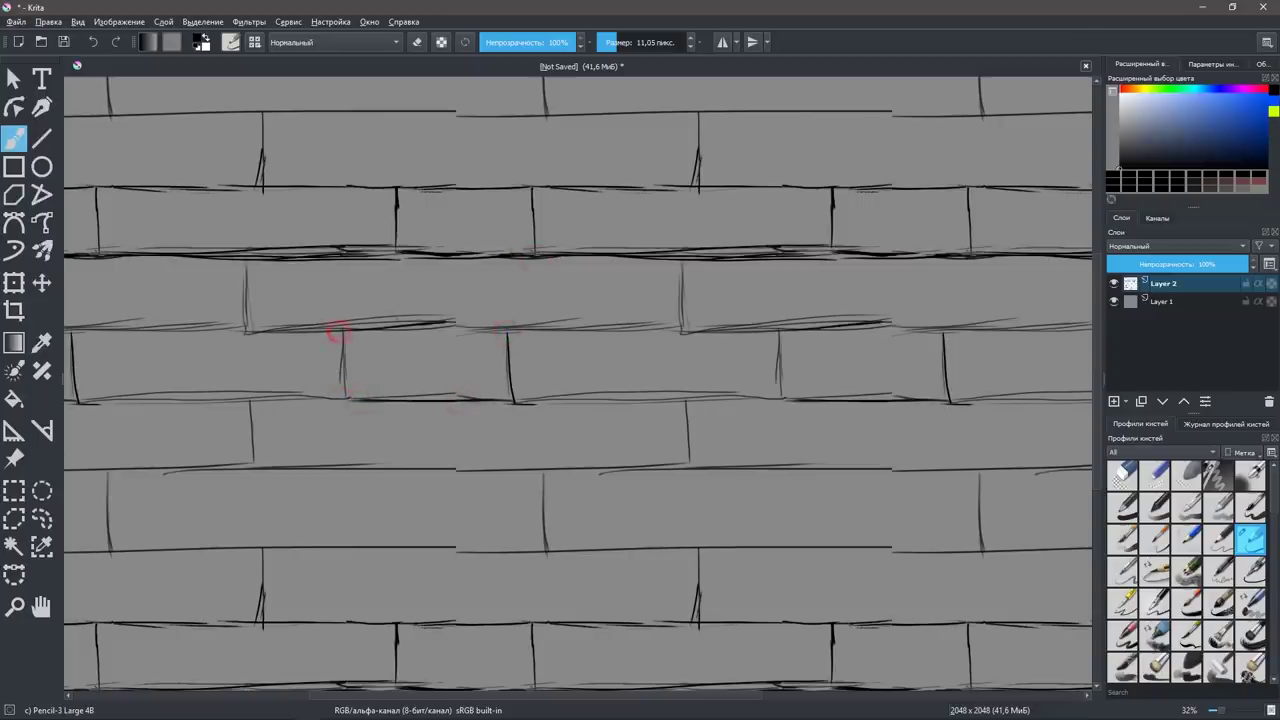
mouse_move(504, 332)
left_mouse_down()
mouse_move(394, 332)
mouse_move(446, 323)
mouse_move(422, 326)
left_mouse_up()
key("e")
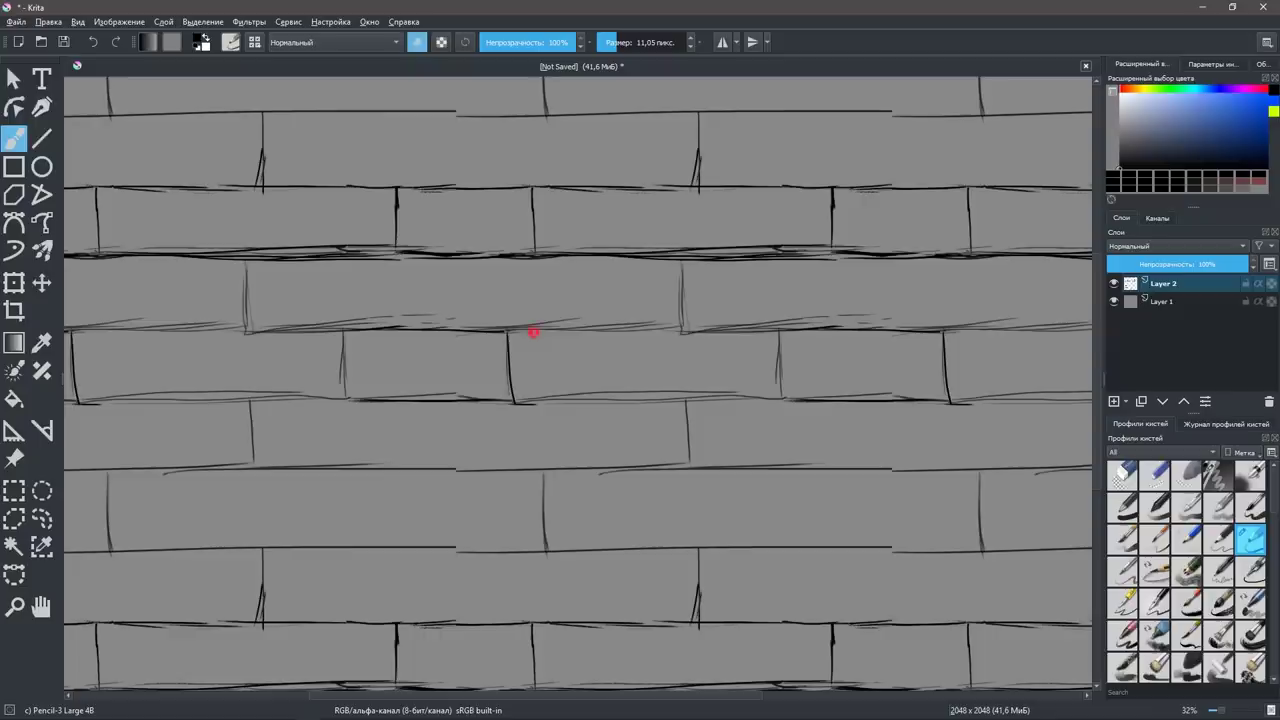
left_click_drag(518, 331, 700, 331)
left_click_drag(434, 469, 526, 469)
left_click_drag(290, 548, 546, 548)
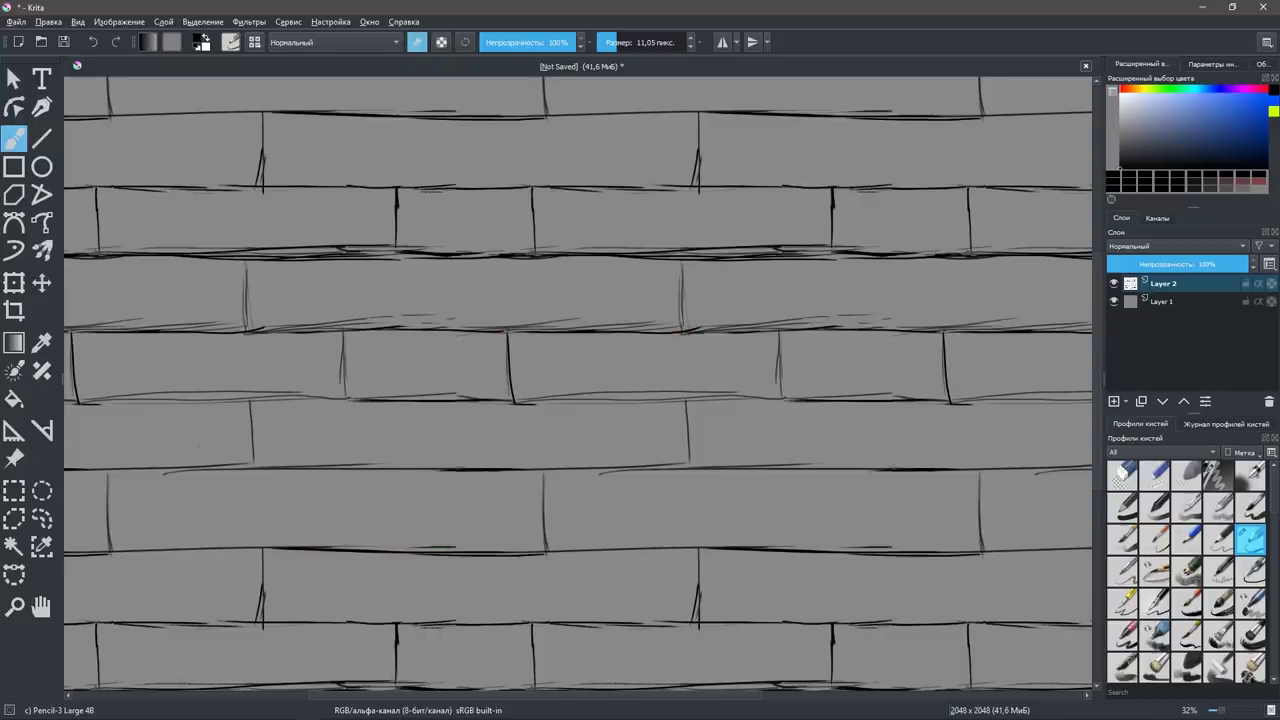
Check the untiled canvas, then darken a middle joint and horizontal brick lines, undoing stray strokes.
key("w")
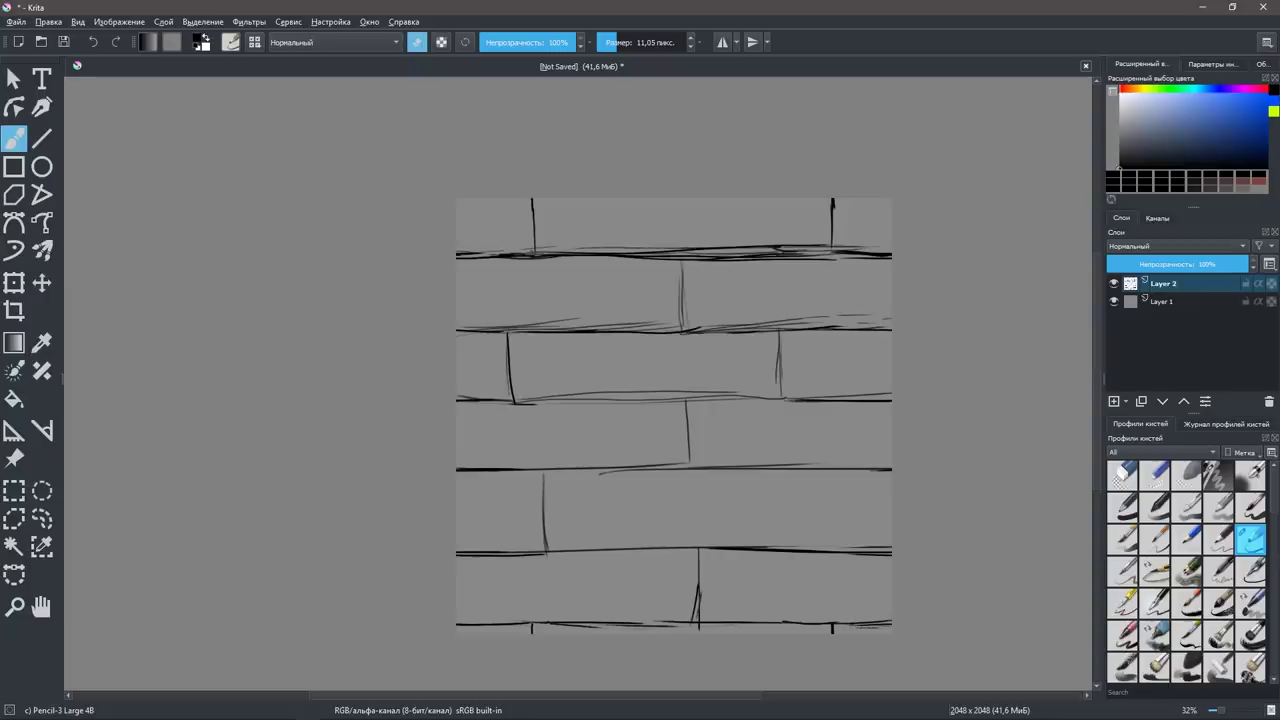
key("w")
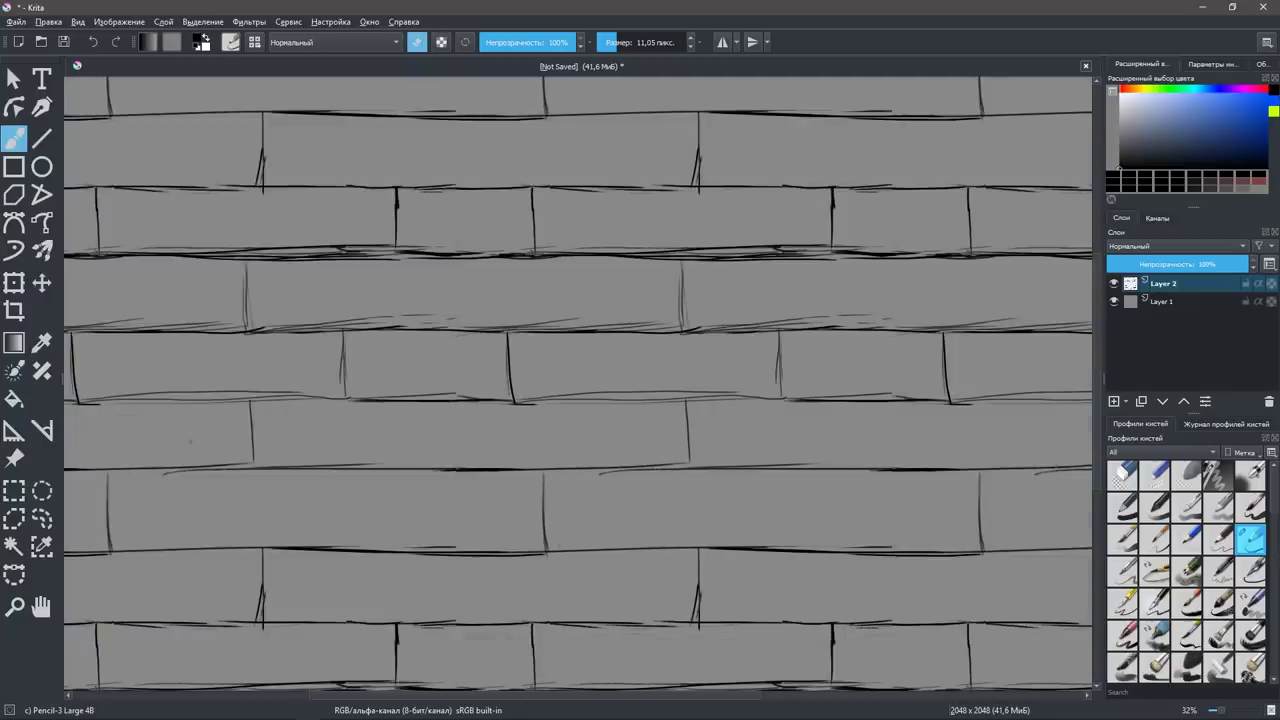
key("e")
mouse_move(152, 455)
left_mouse_down()
mouse_move(233, 470)
mouse_move(293, 543)
left_mouse_up()
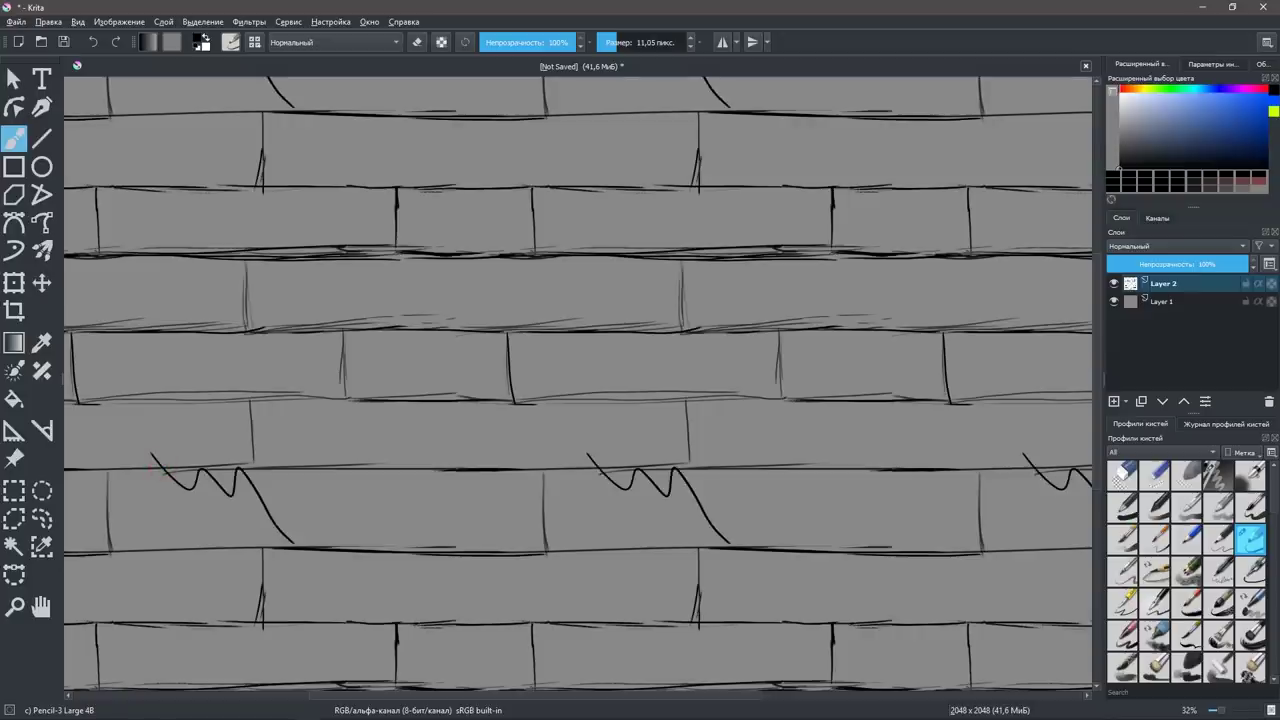
key("ctrl+z")
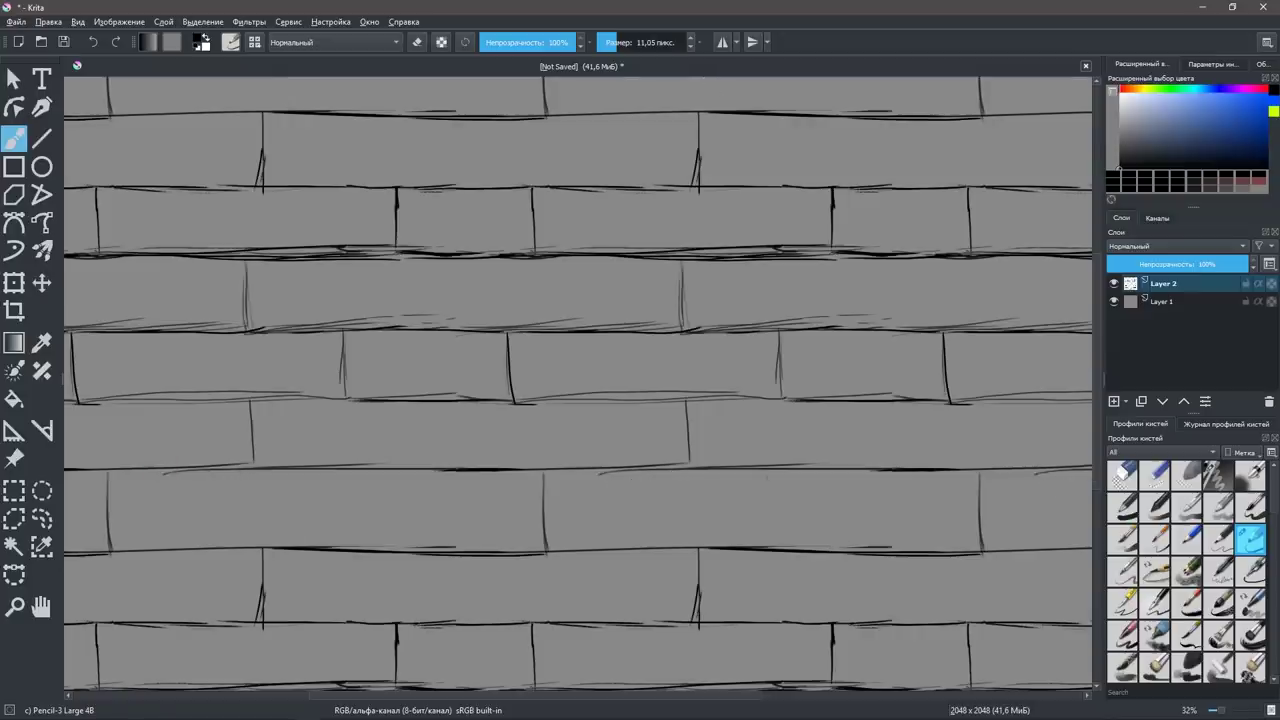
left_click_drag(687, 402, 687, 472)
left_click_drag(690, 401, 516, 400)
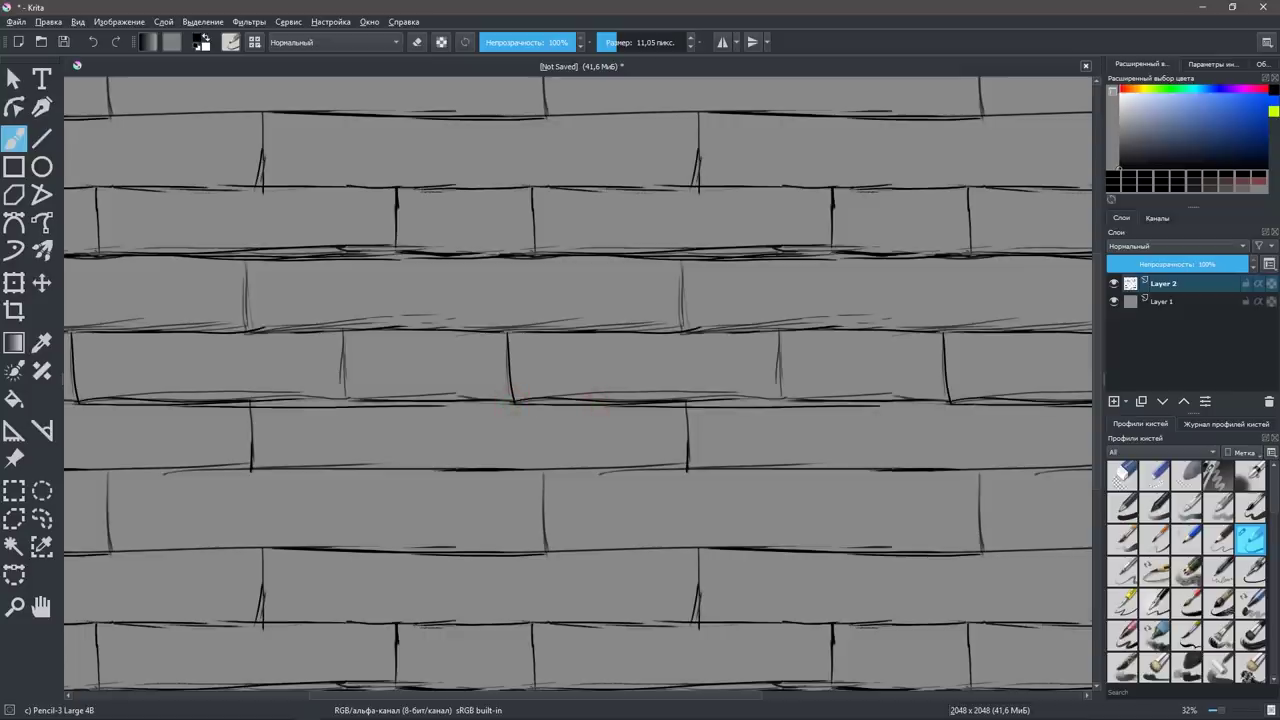
left_click_drag(815, 404, 610, 410)
key("ctrl+z")
left_click_drag(800, 396, 652, 400)
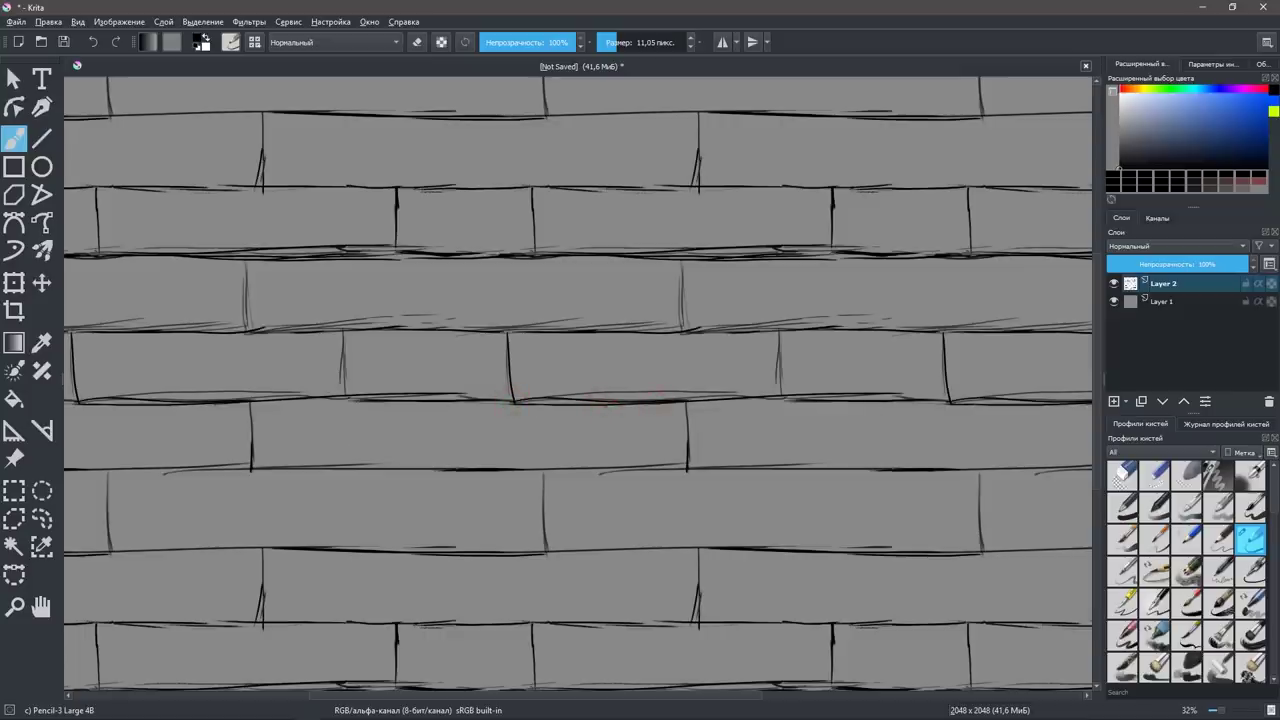
left_click_drag(940, 603, 947, 496)
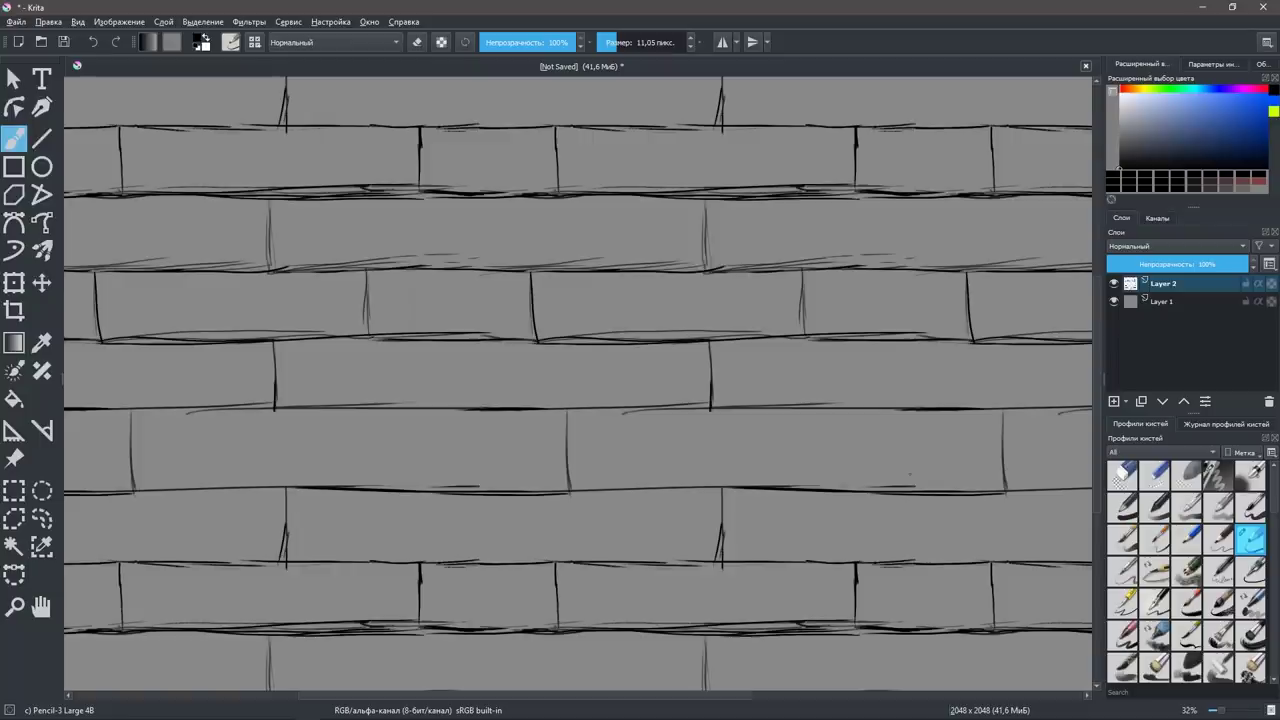
Draw small nail holes beside the plank joints, redrawing an oversized one smaller.
left_click_drag(813, 321, 812, 328)
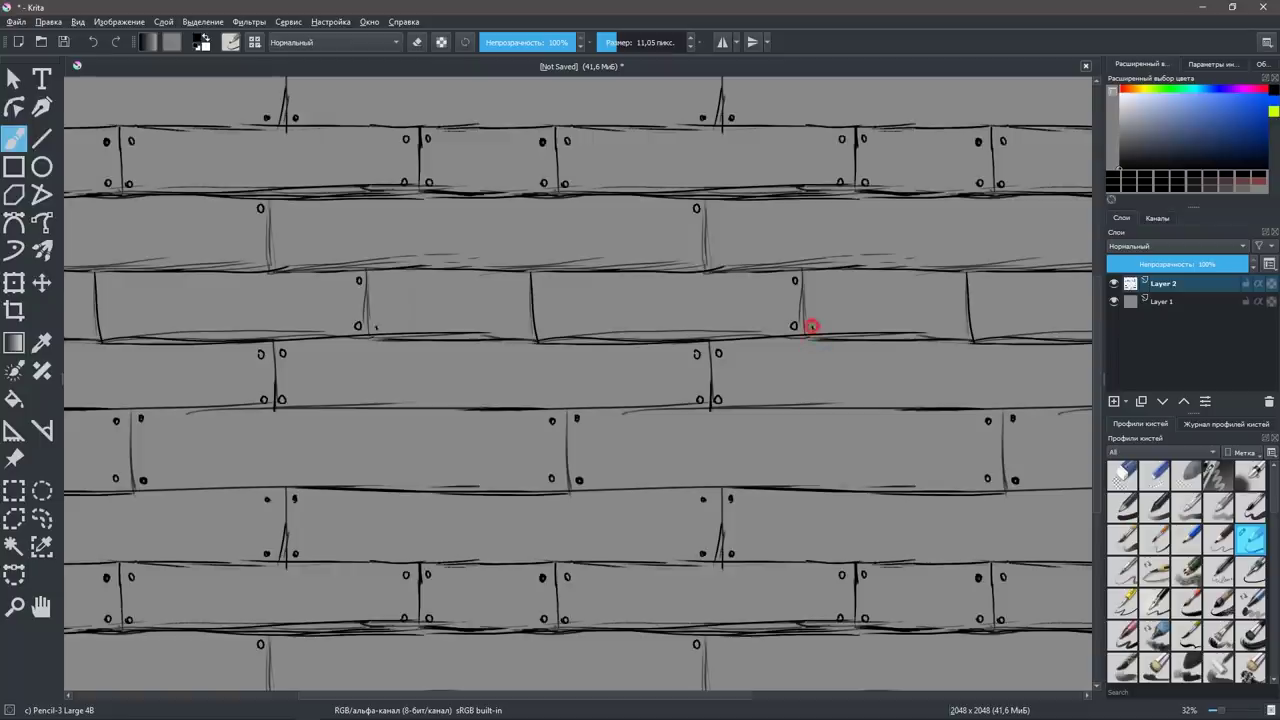
left_click_drag(812, 279, 811, 286)
mouse_move(955, 277)
left_mouse_down()
mouse_move(955, 334)
mouse_move(981, 334)
mouse_move(976, 287)
left_mouse_up()
left_click_drag(691, 256, 718, 262)
key("ctrl+z")
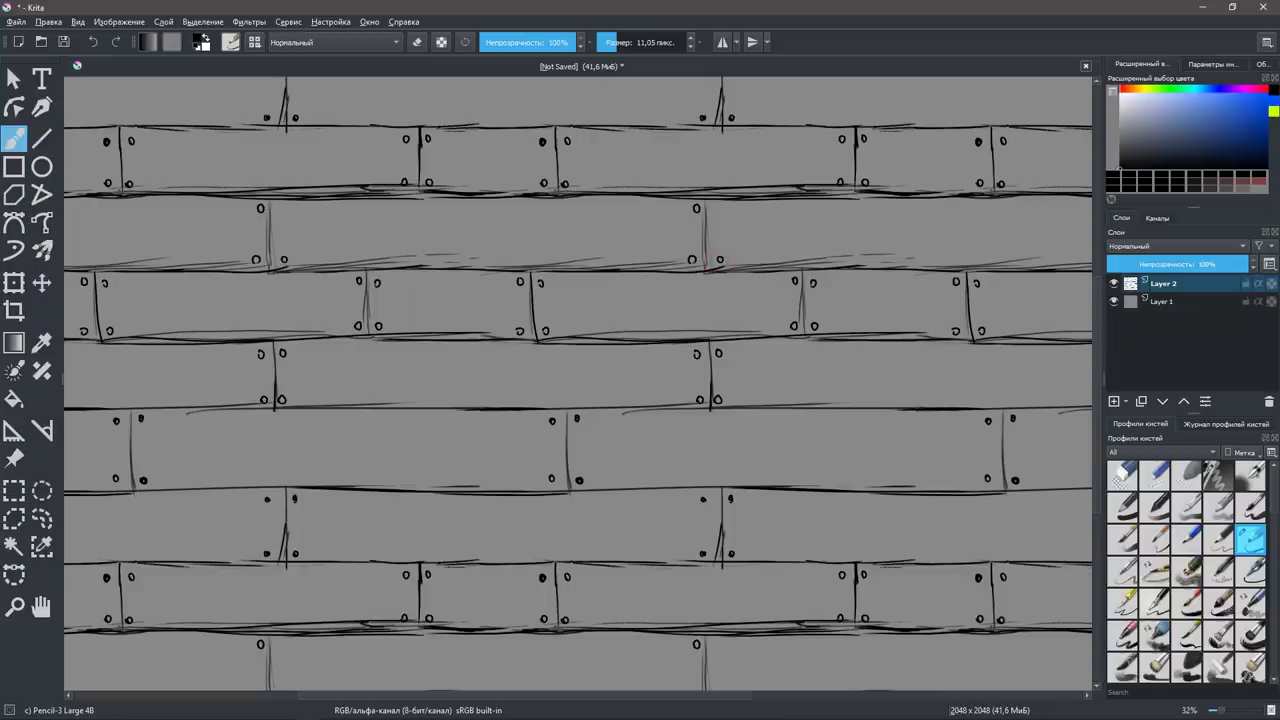
left_click_drag(719, 207, 718, 215)
scroll(800, 578, "down", 3)
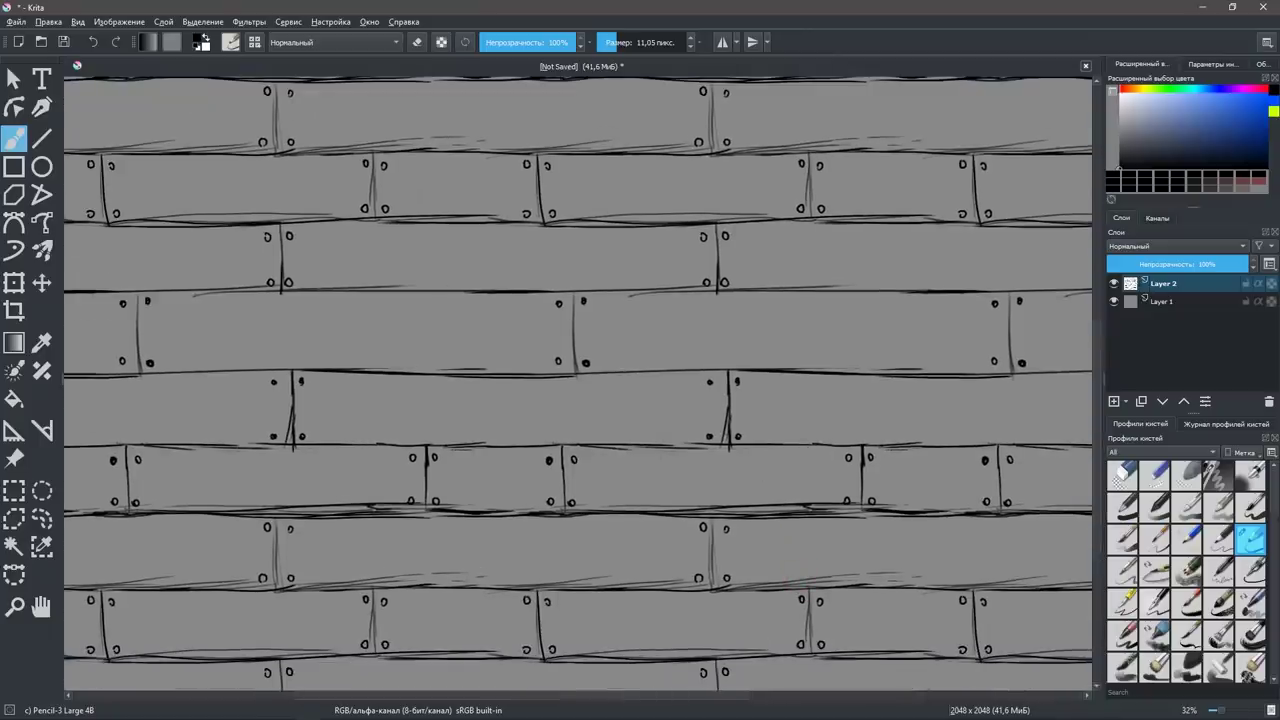
mouse_move(922, 594)
left_mouse_down()
mouse_move(934, 397)
mouse_move(594, 571)
mouse_move(931, 380)
mouse_move(820, 450)
mouse_move(849, 334)
mouse_move(789, 463)
left_mouse_up()
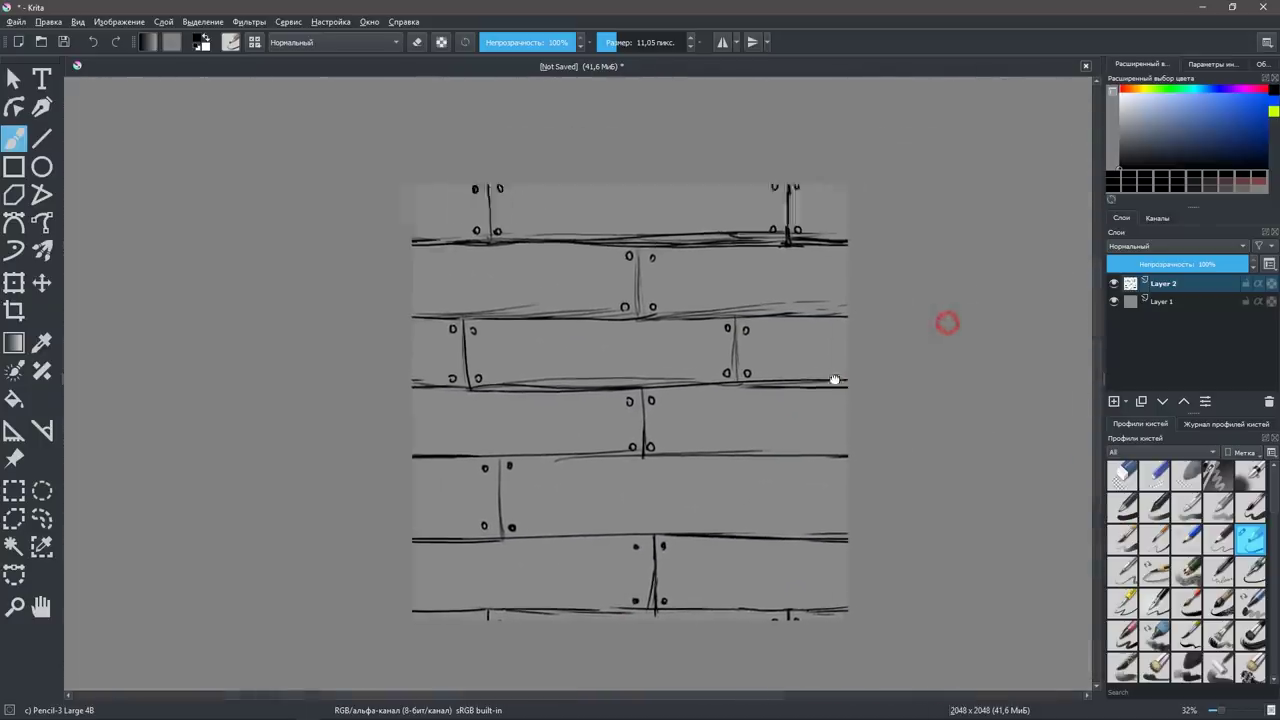
Re-enable tiling and strengthen the vertical plank seams, redrawing the seam on the top plank.
left_click_drag(946, 320, 814, 372)
left_click_drag(594, 232, 595, 320)
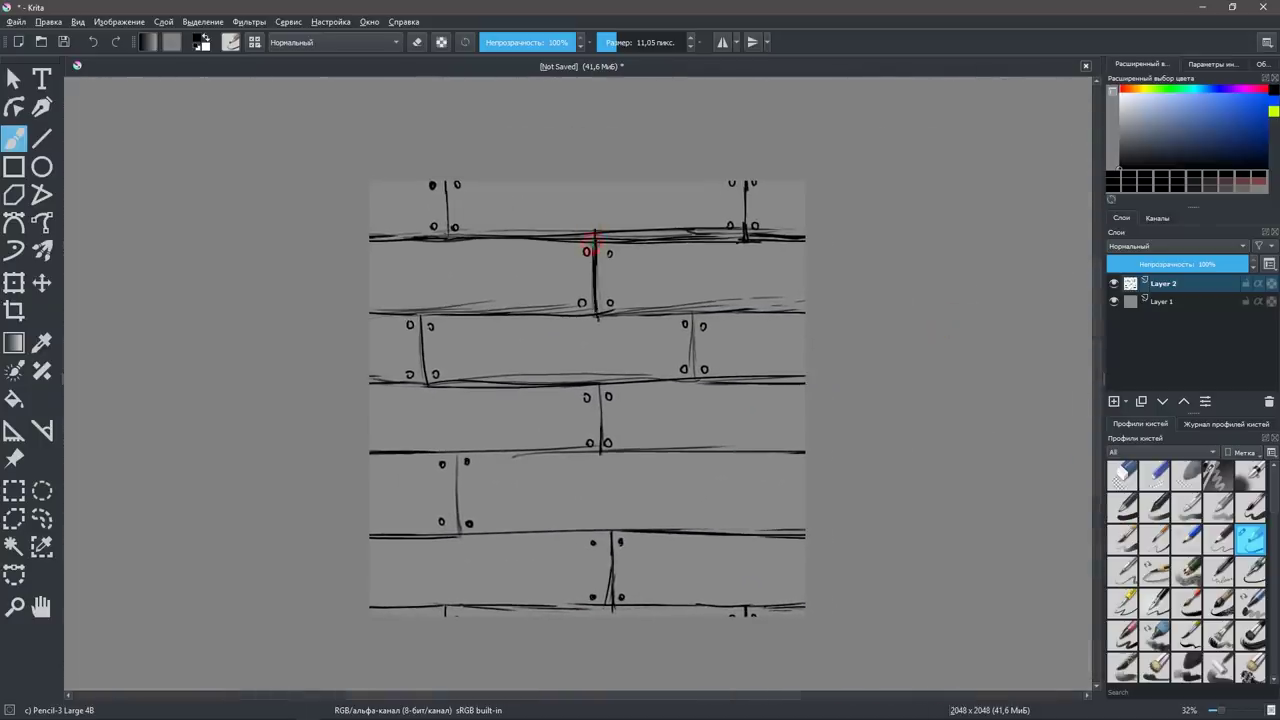
key("w")
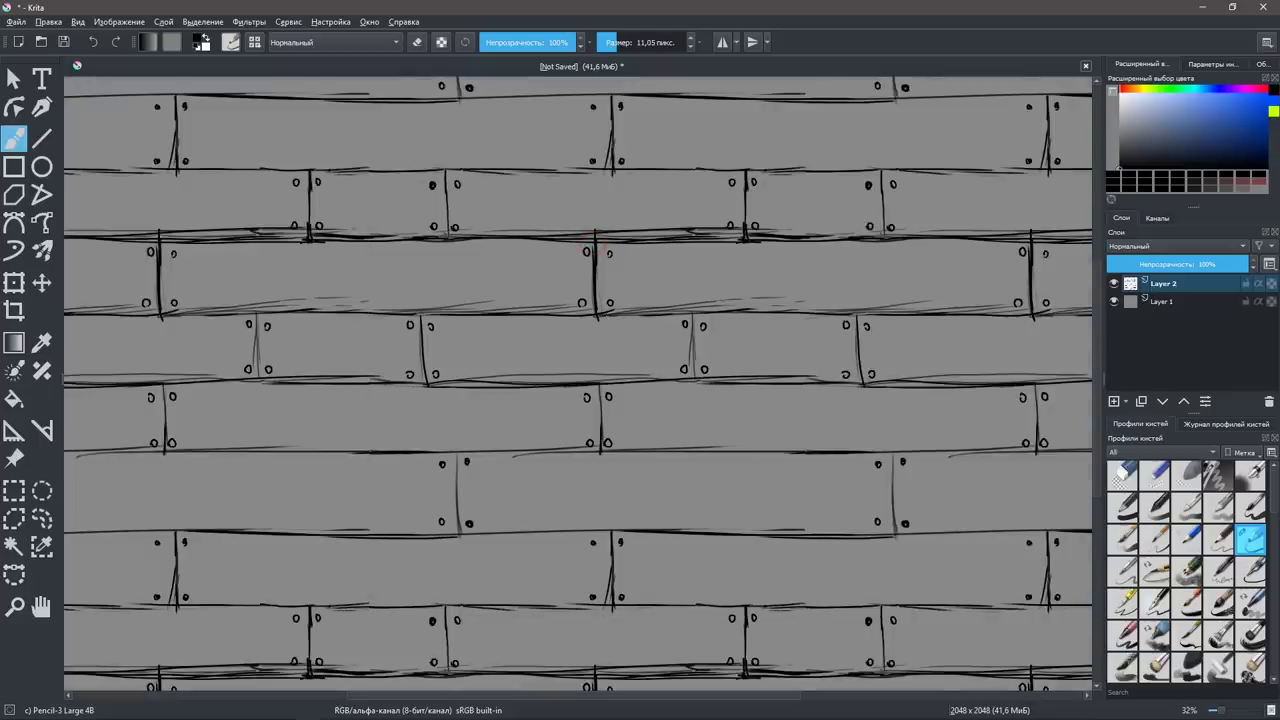
left_click_drag(812, 376, 822, 456)
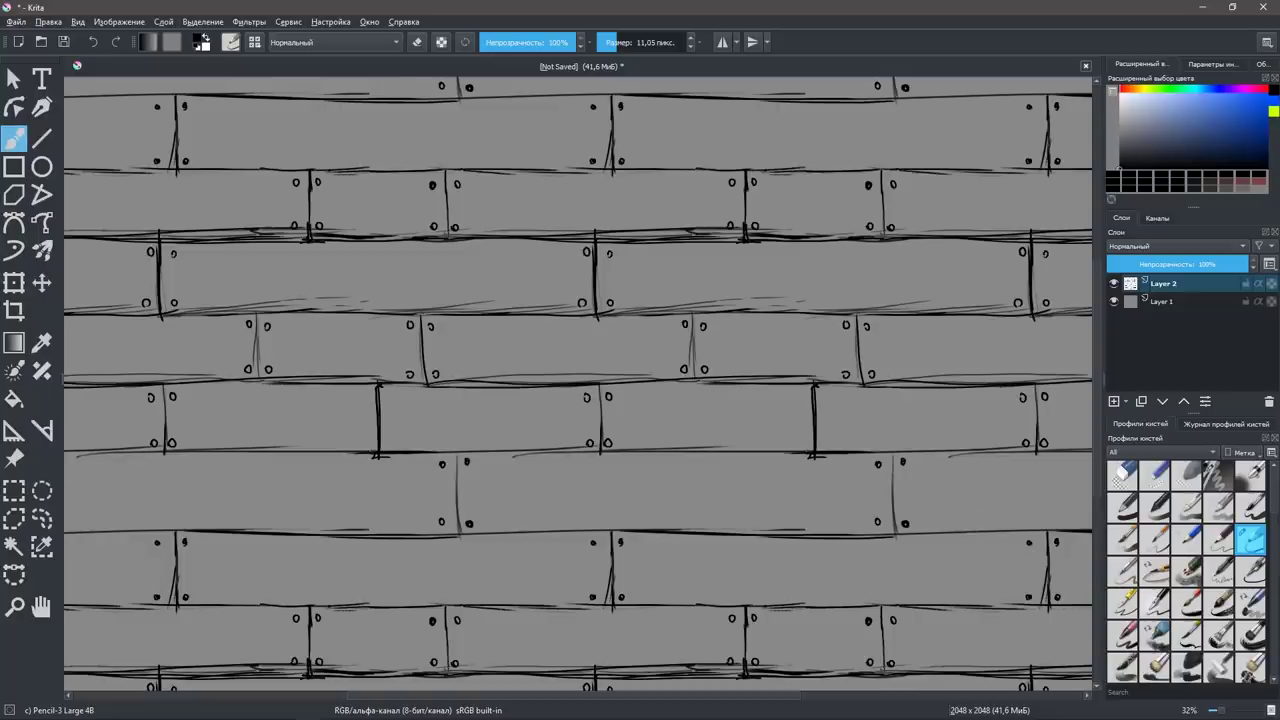
left_click_drag(821, 100, 824, 176)
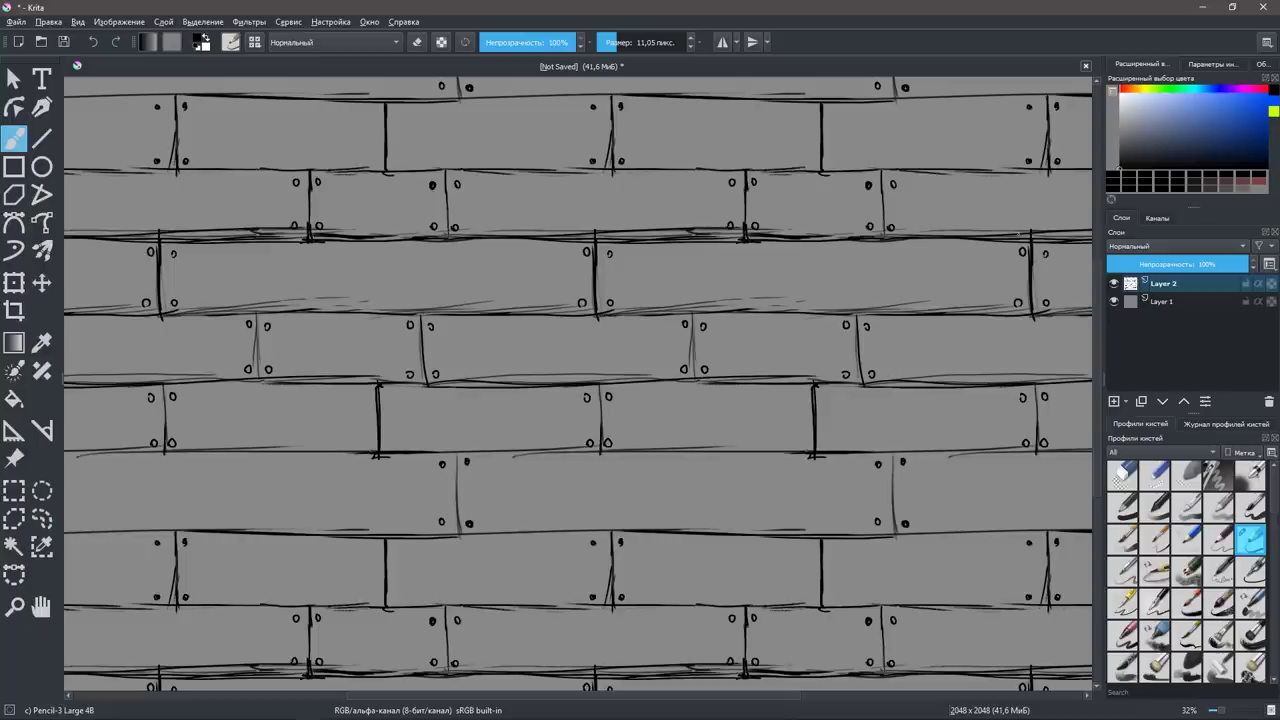
key("ctrl+z")
key("ctrl+z")
key("ctrl+z")
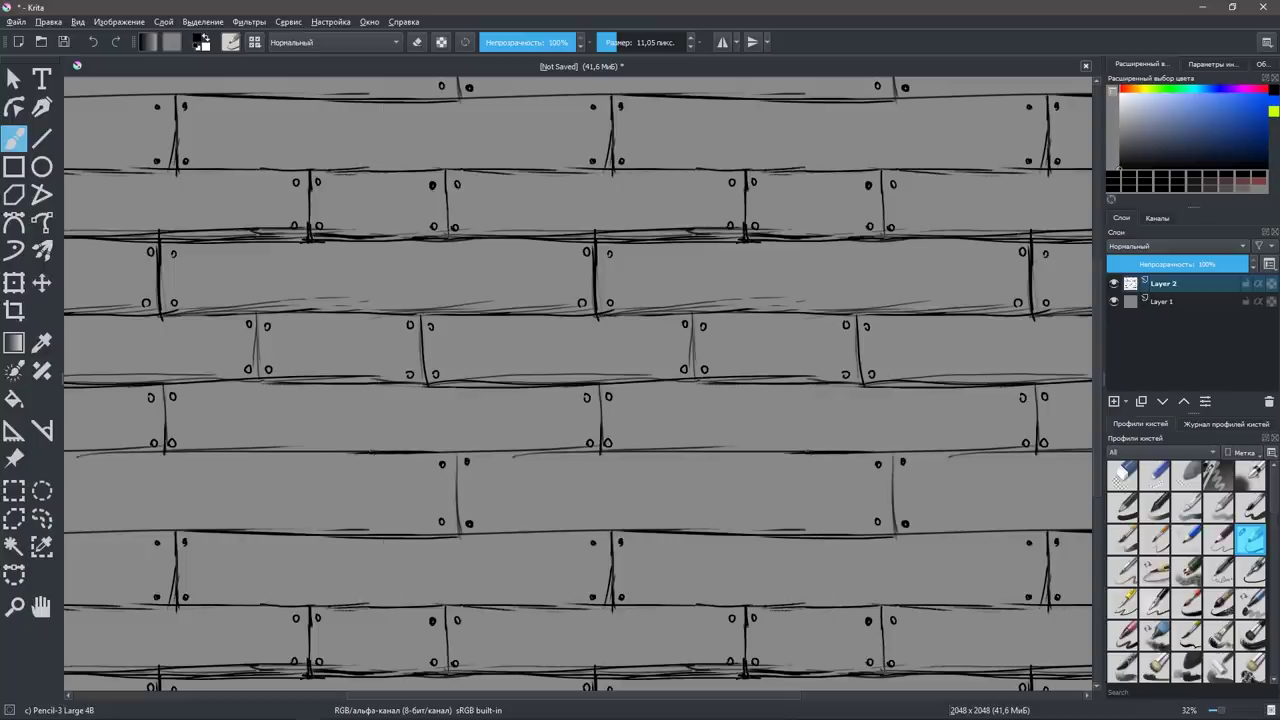
mouse_move(830, 96)
left_mouse_down()
mouse_move(835, 176)
mouse_move(833, 100)
left_mouse_up()
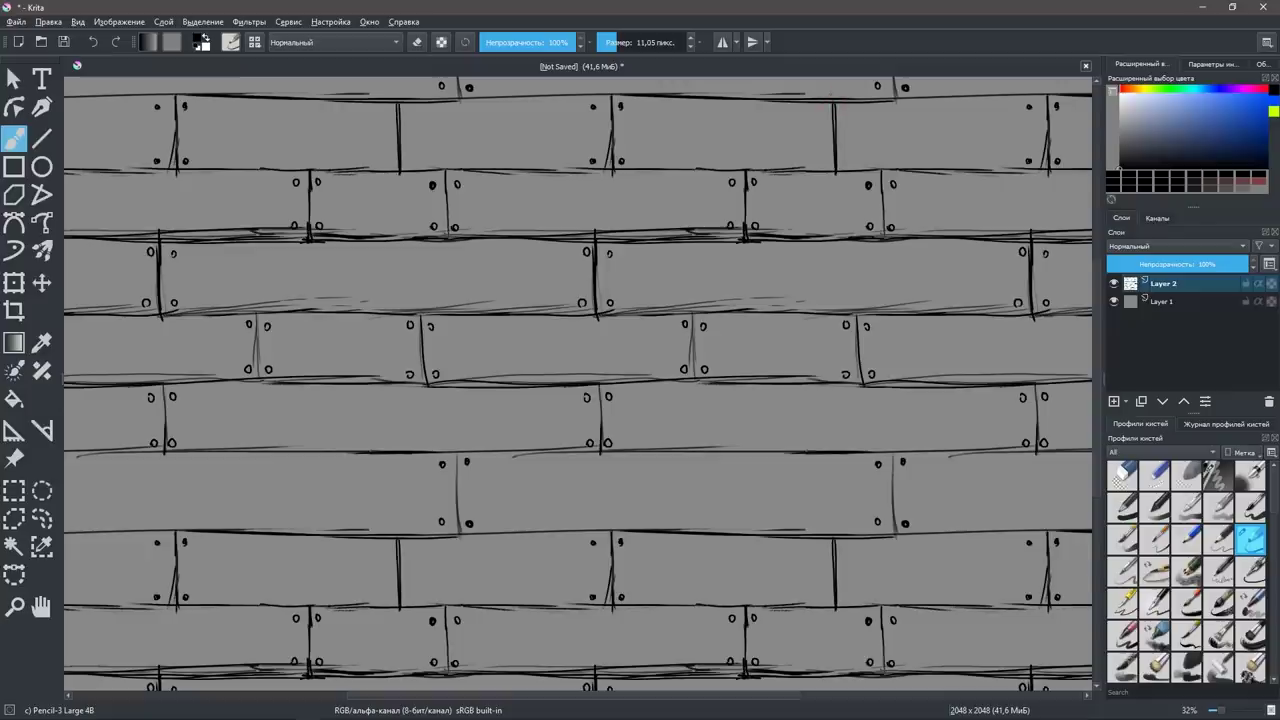
Darken the plank line near the top and another vertical seam, undoing extra strokes.
key("ctrl+z")
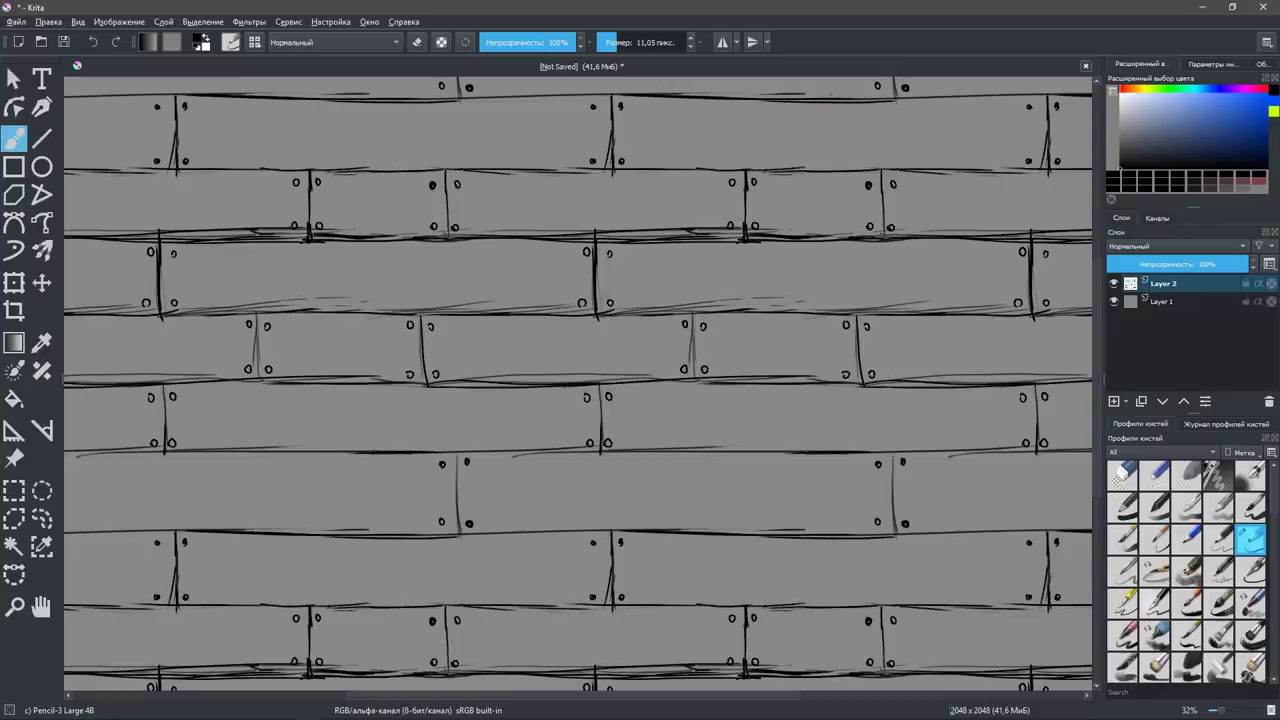
left_click_drag(960, 170, 1044, 170)
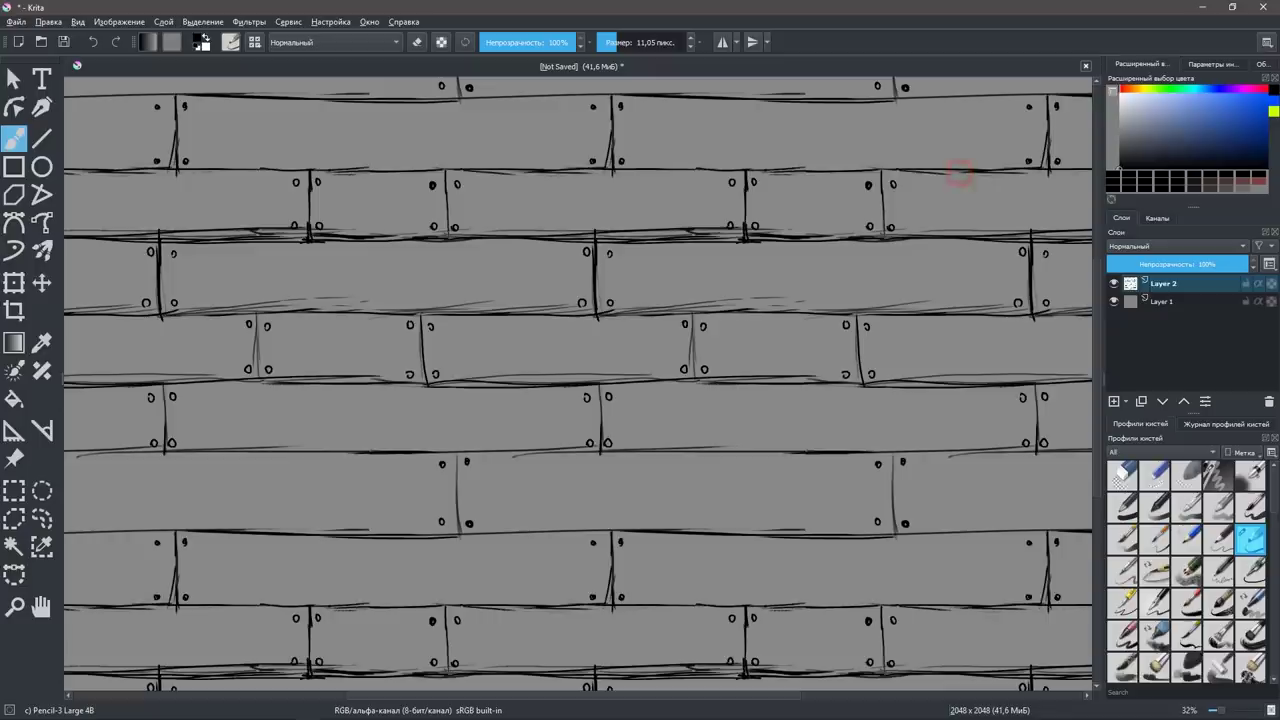
left_click_drag(877, 176, 948, 170)
left_click_drag(648, 164, 974, 150)
key("ctrl+z")
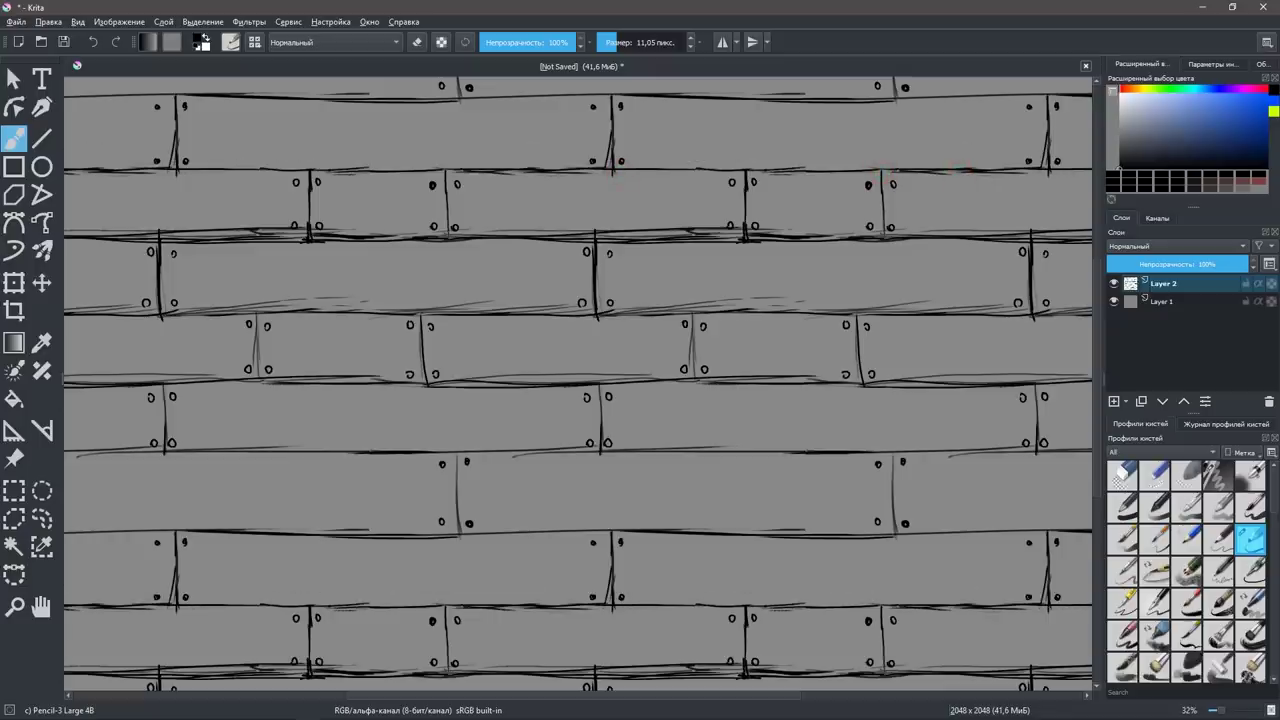
left_click_drag(690, 316, 688, 380)
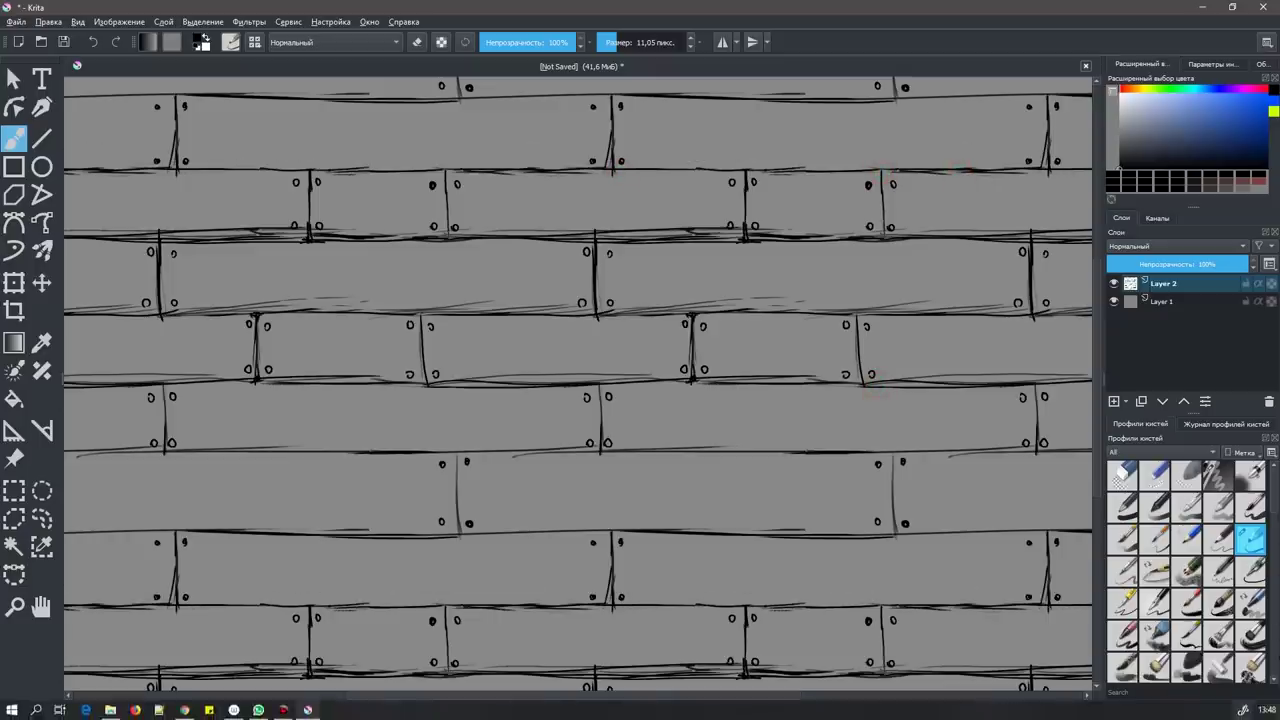
Briefly hide the sketch layer to check the base, then rename it to 'c'.
left_click(1193, 299)
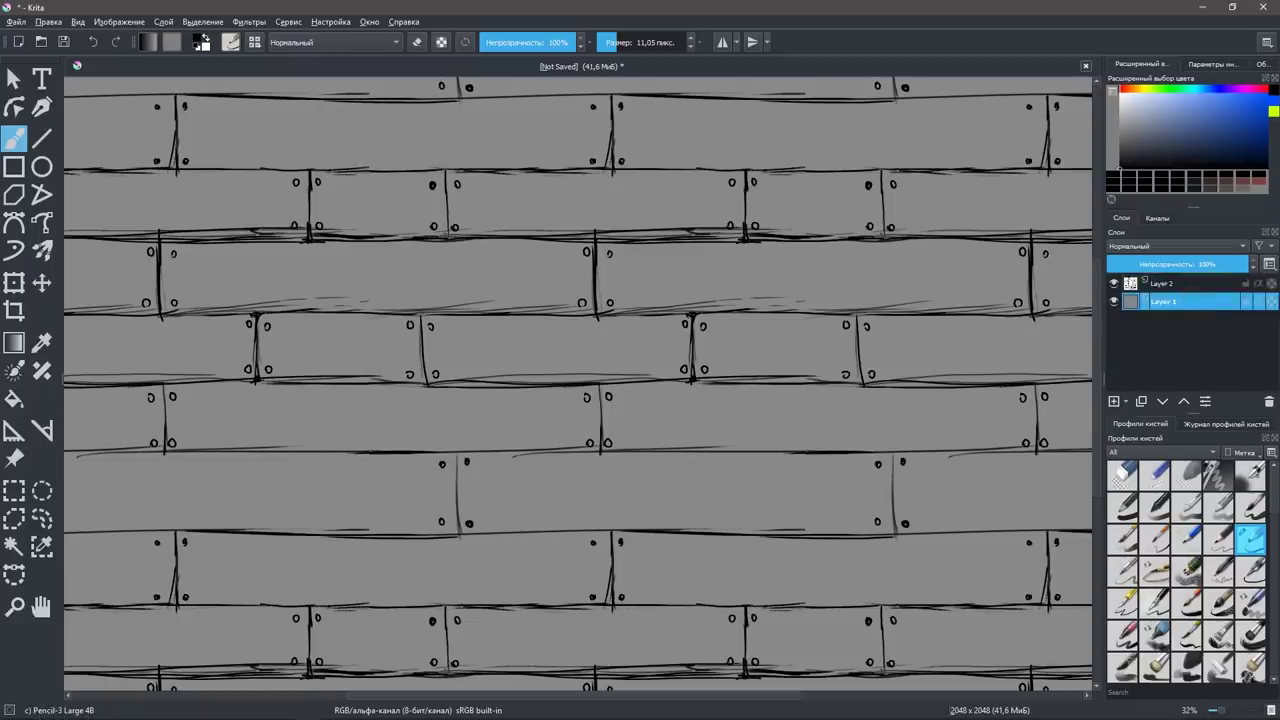
left_click(1116, 285)
left_click(1116, 285)
left_click(1161, 285)
double_click(1161, 285)
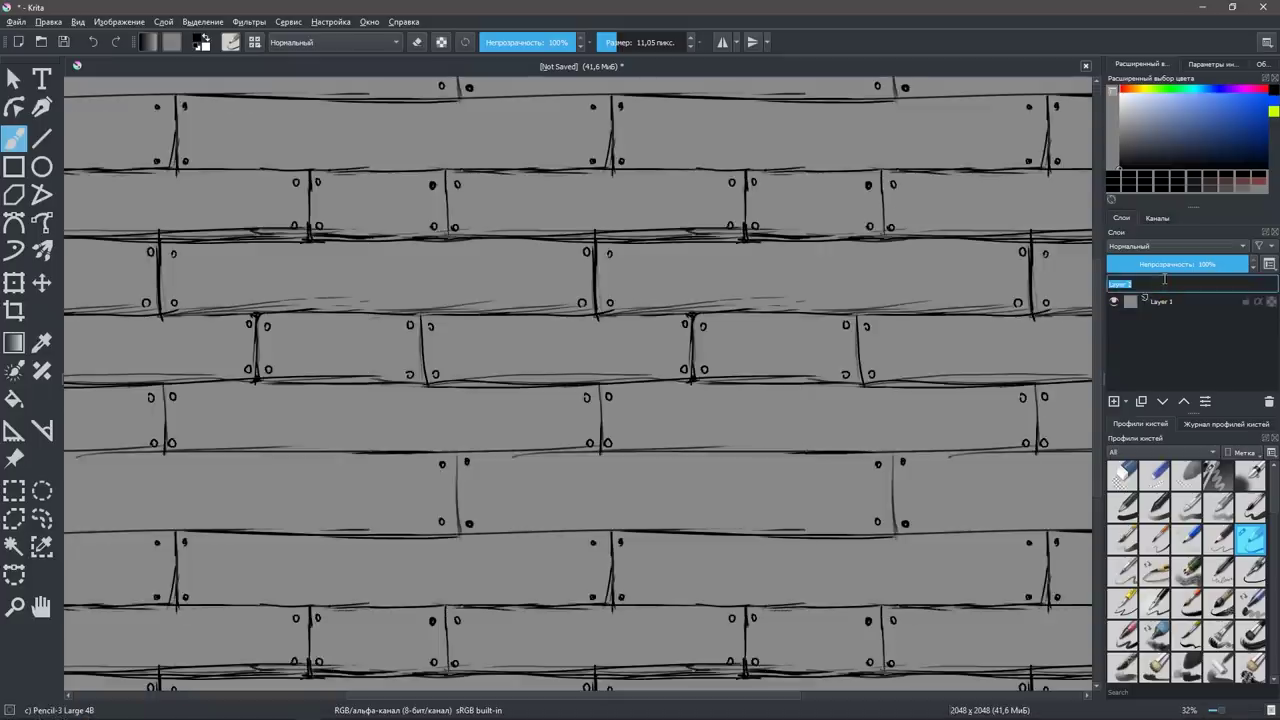
type("c")
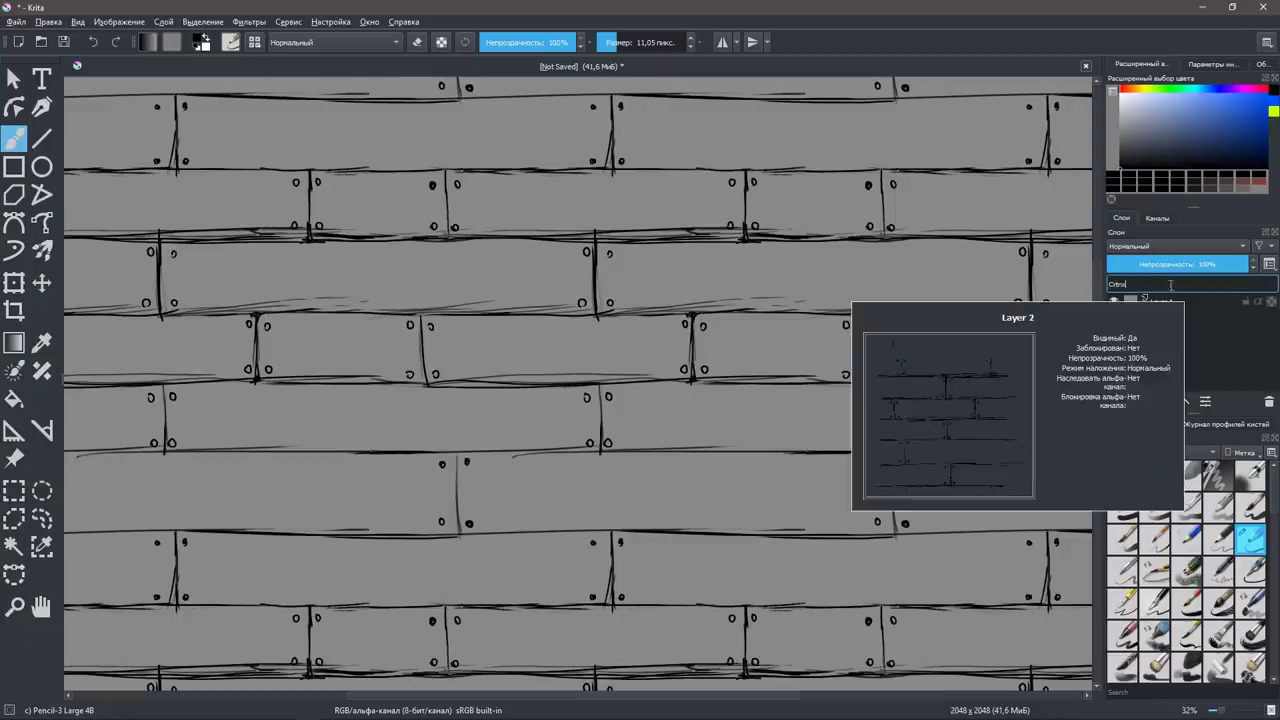
key("Return")
Duplicate the grey base layer, save as Textur.kra, and name the copy 'Цвет'.
left_click(1174, 304)
left_click(1173, 305)
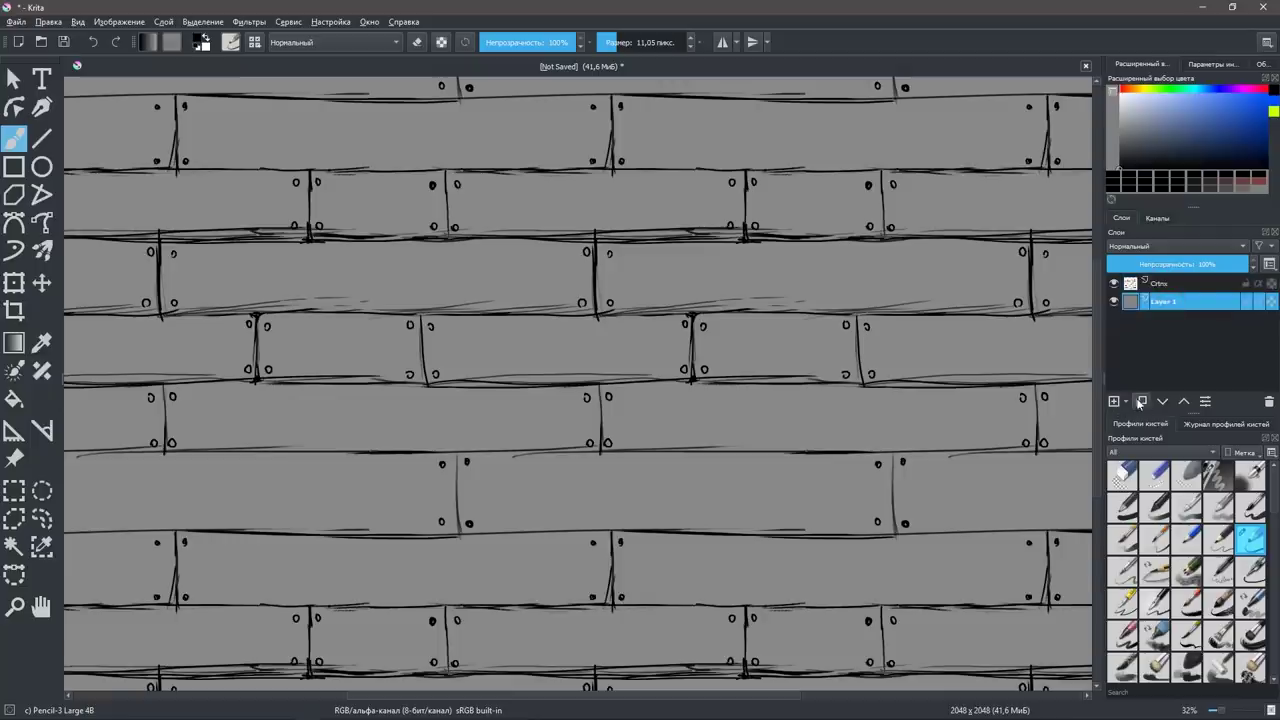
left_click(1139, 403)
key("ctrl+s")
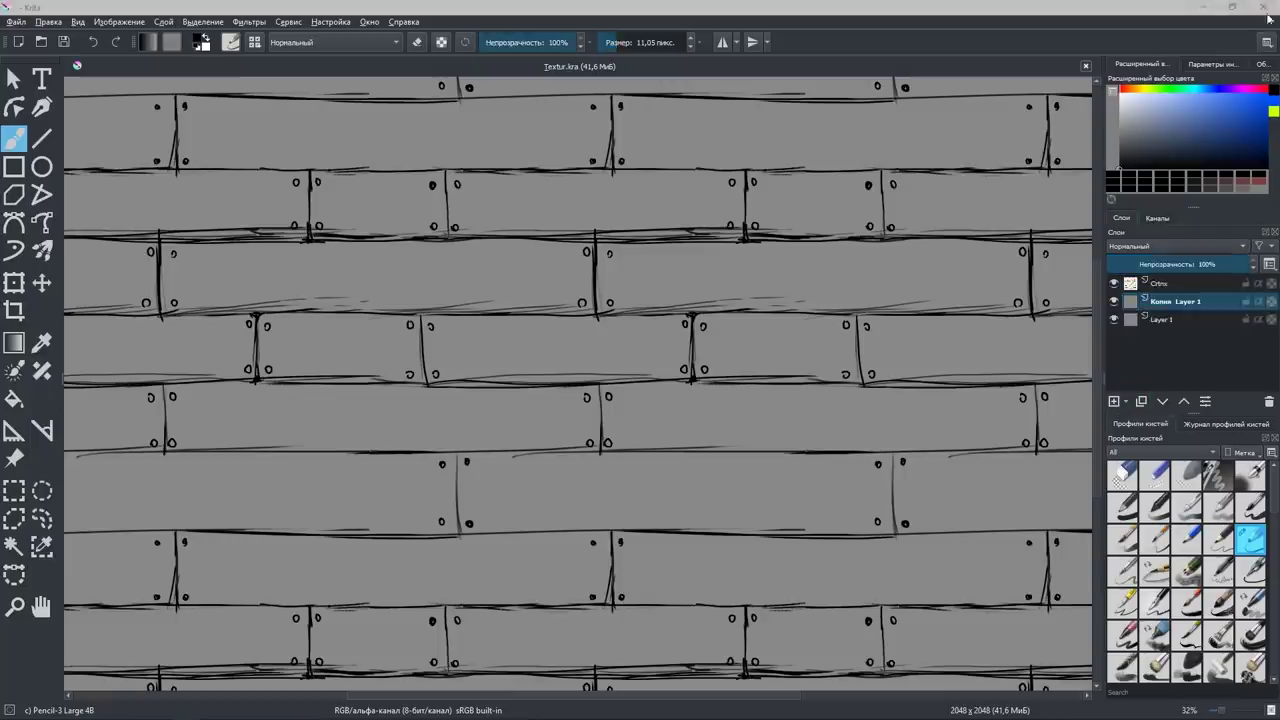
double_click(1172, 302)
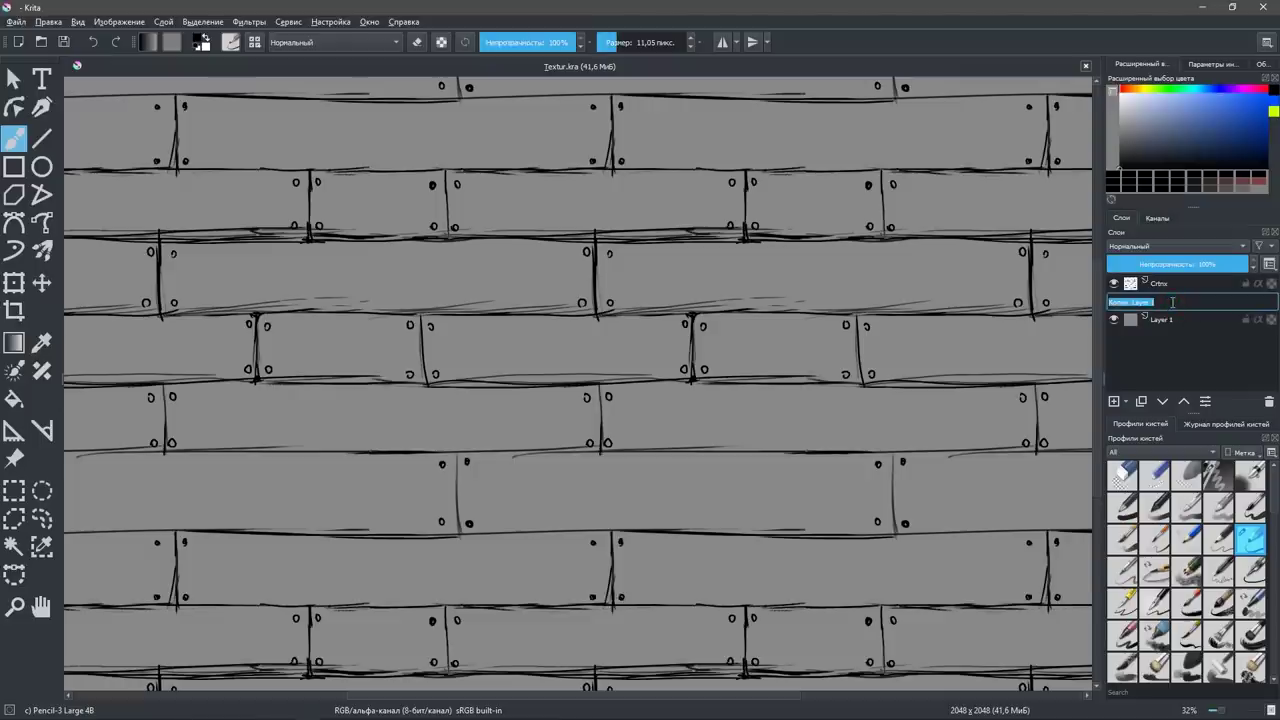
type("Цвет")
key("Return")
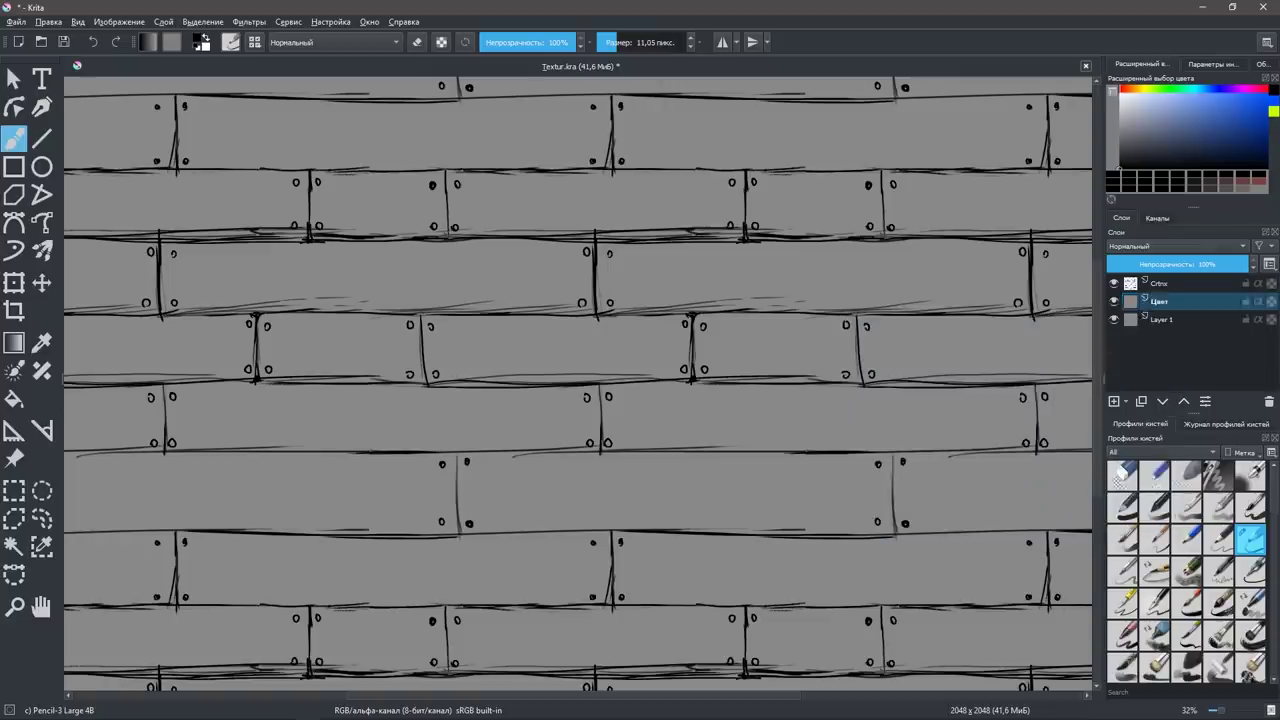
Select the Fill tool and set the foreground colour to orange-brown #896128.
left_click(14, 398)
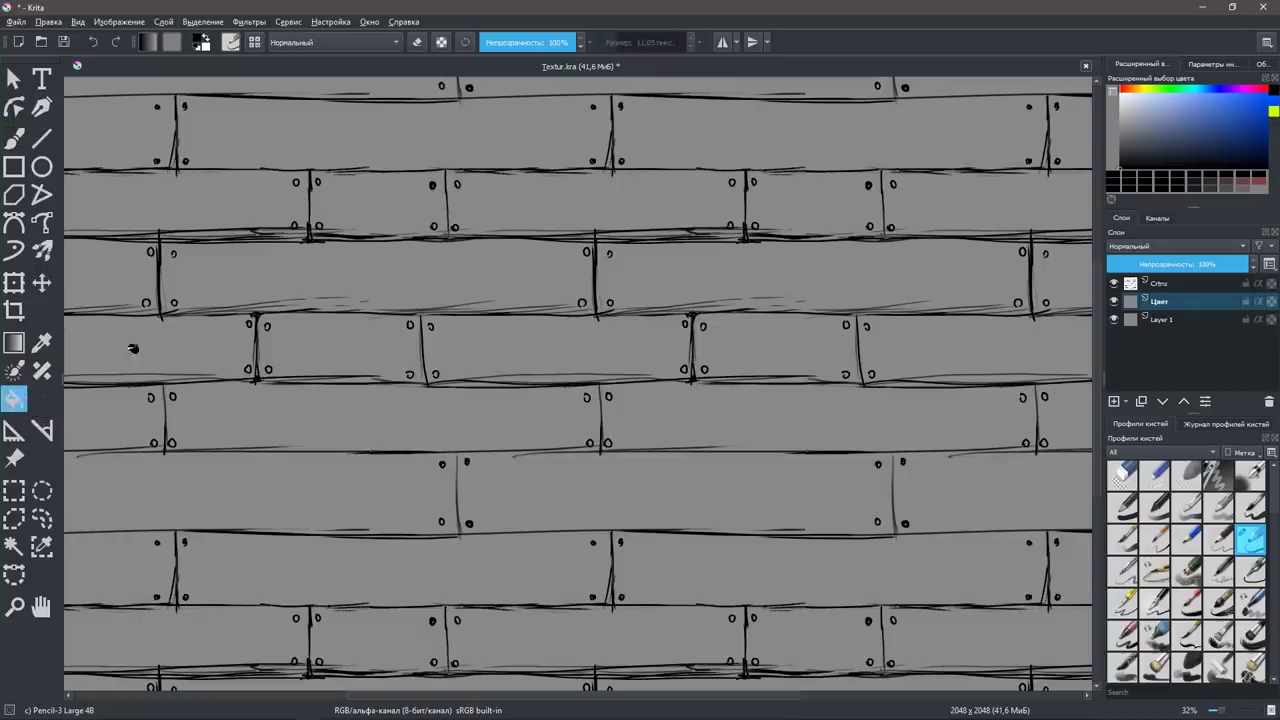
left_click(200, 41)
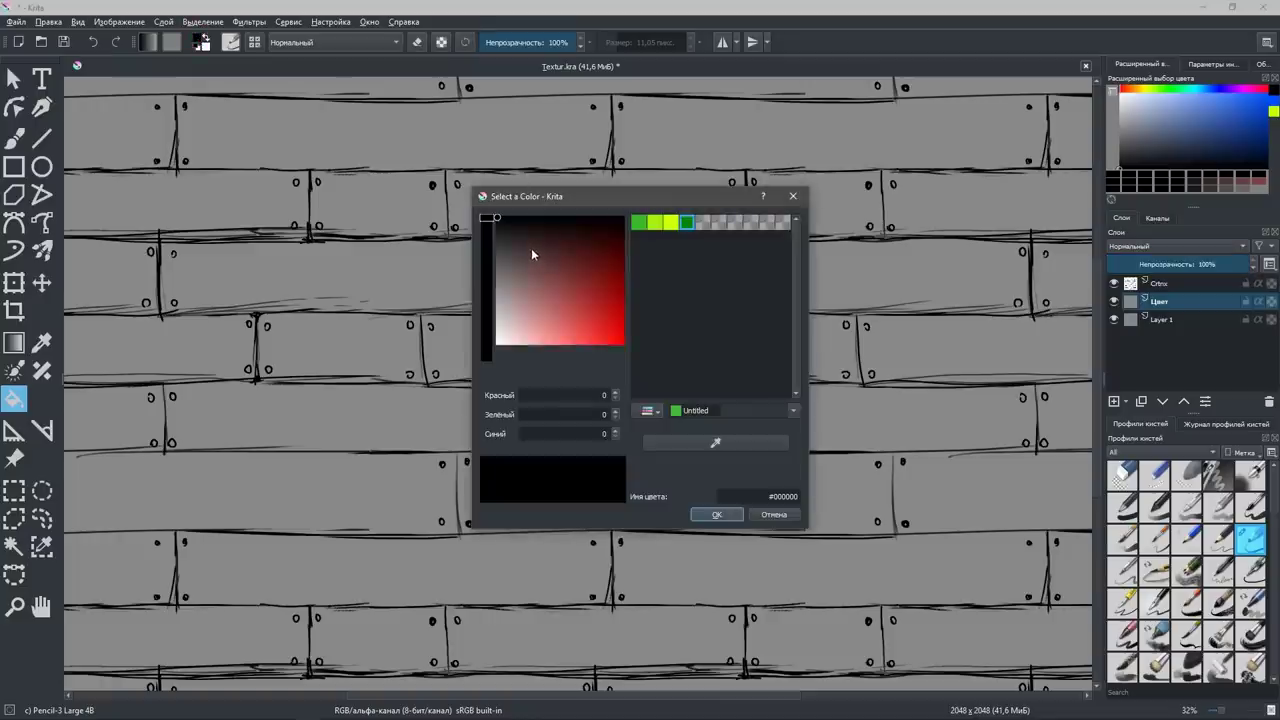
left_click_drag(531, 254, 527, 293)
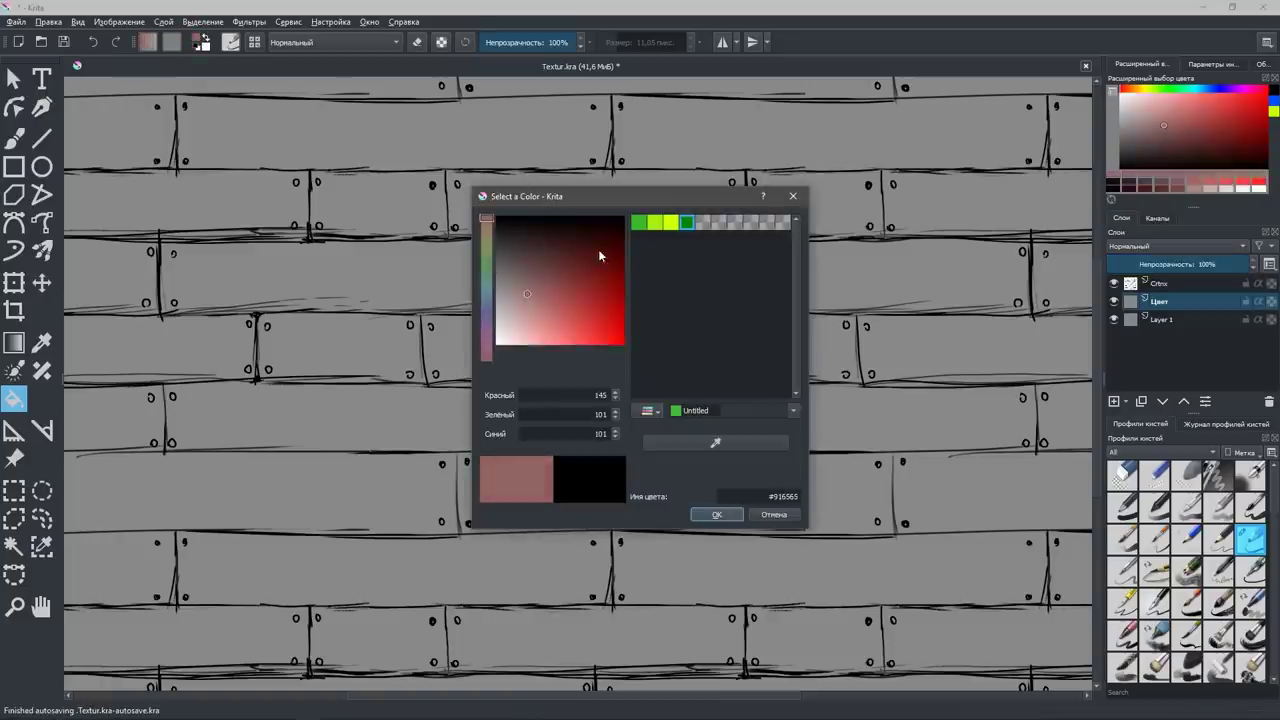
left_click_drag(485, 222, 485, 225)
left_click_drag(608, 290, 573, 289)
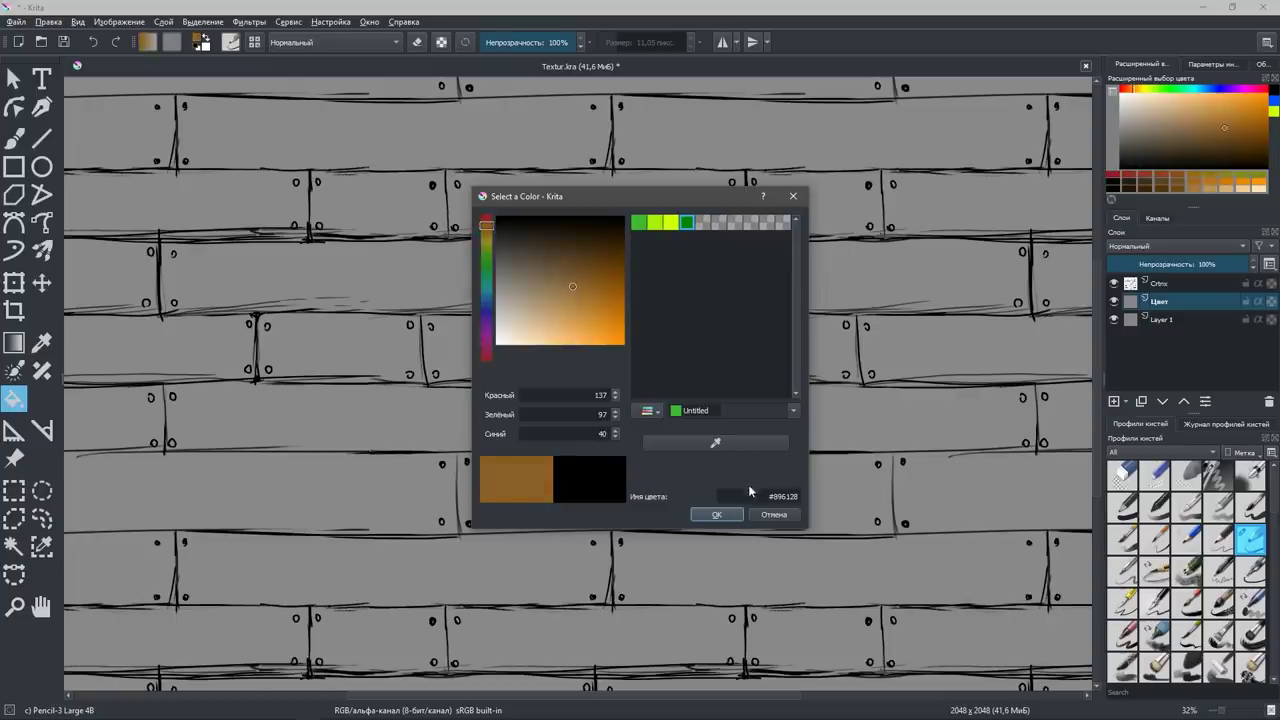
left_click(716, 514)
Fill the Цвет layer with the brown and duplicate it as 'Копия Цвет'.
left_click(627, 433)
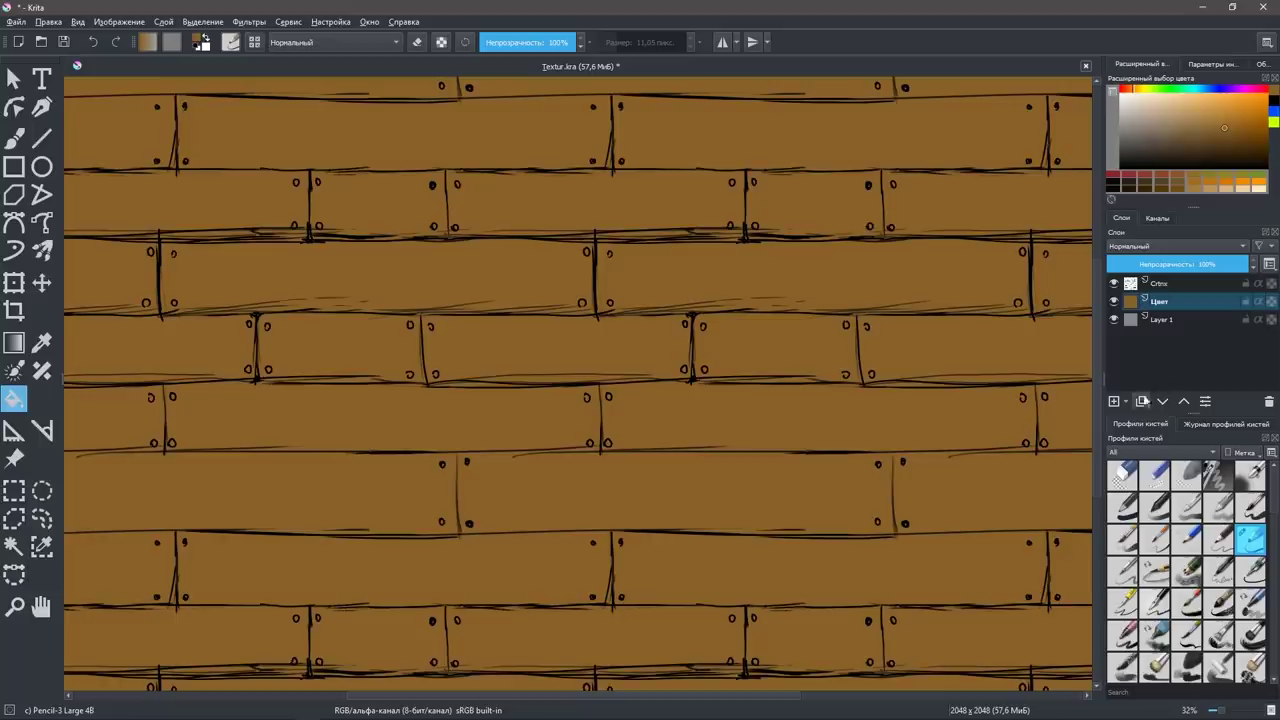
left_click(1141, 402)
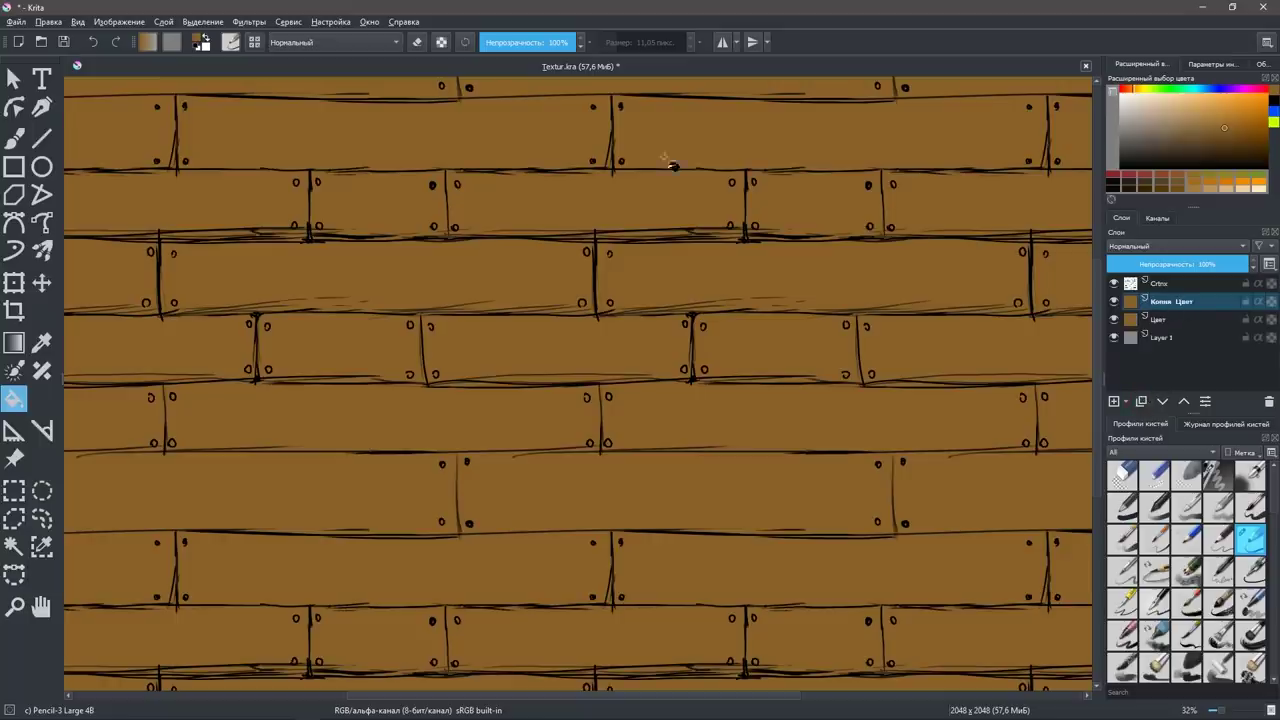
left_click(14, 139)
Choose the darker brown #664e2b as the paint colour.
left_click(199, 42)
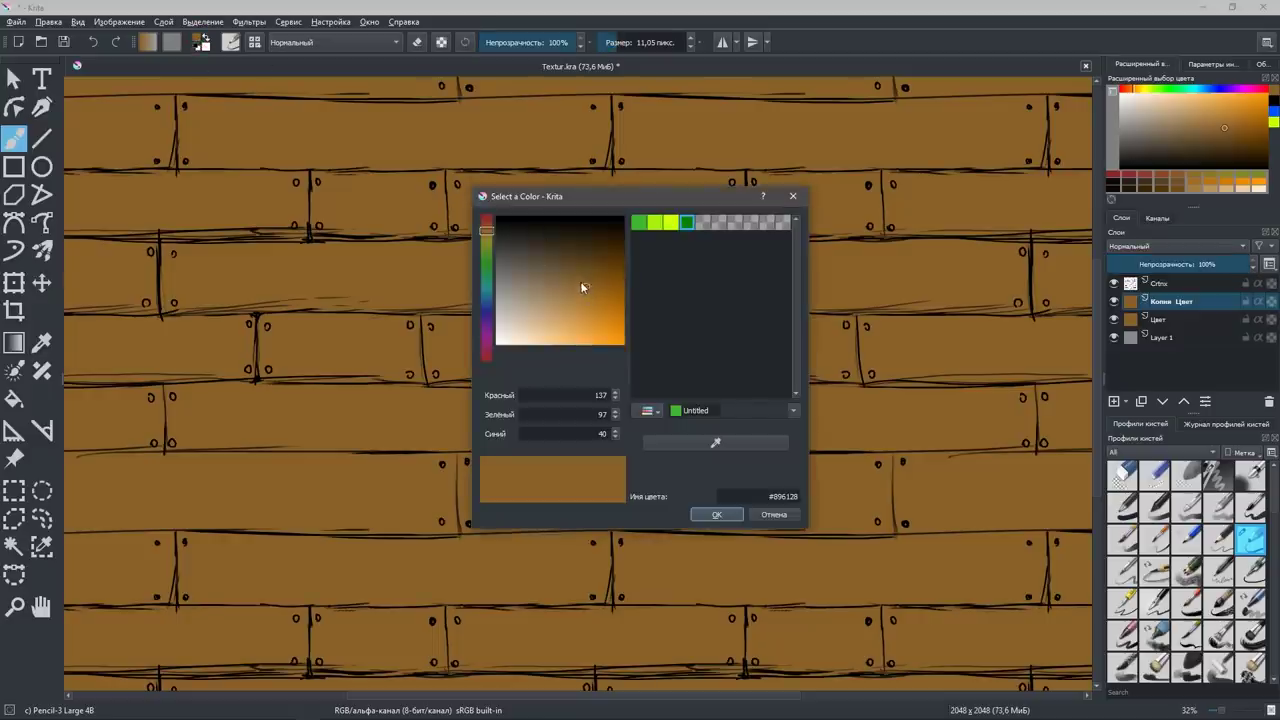
left_click_drag(584, 278, 573, 274)
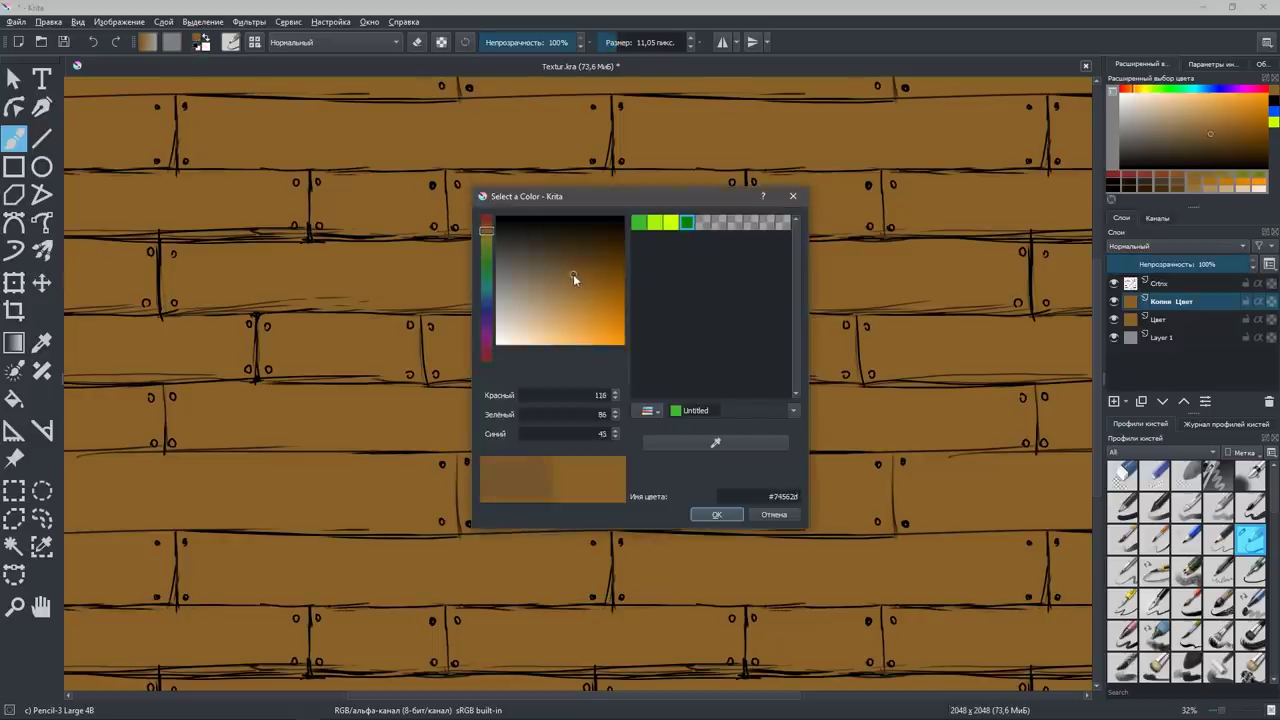
left_click_drag(573, 277, 572, 276)
left_click_drag(571, 274, 571, 271)
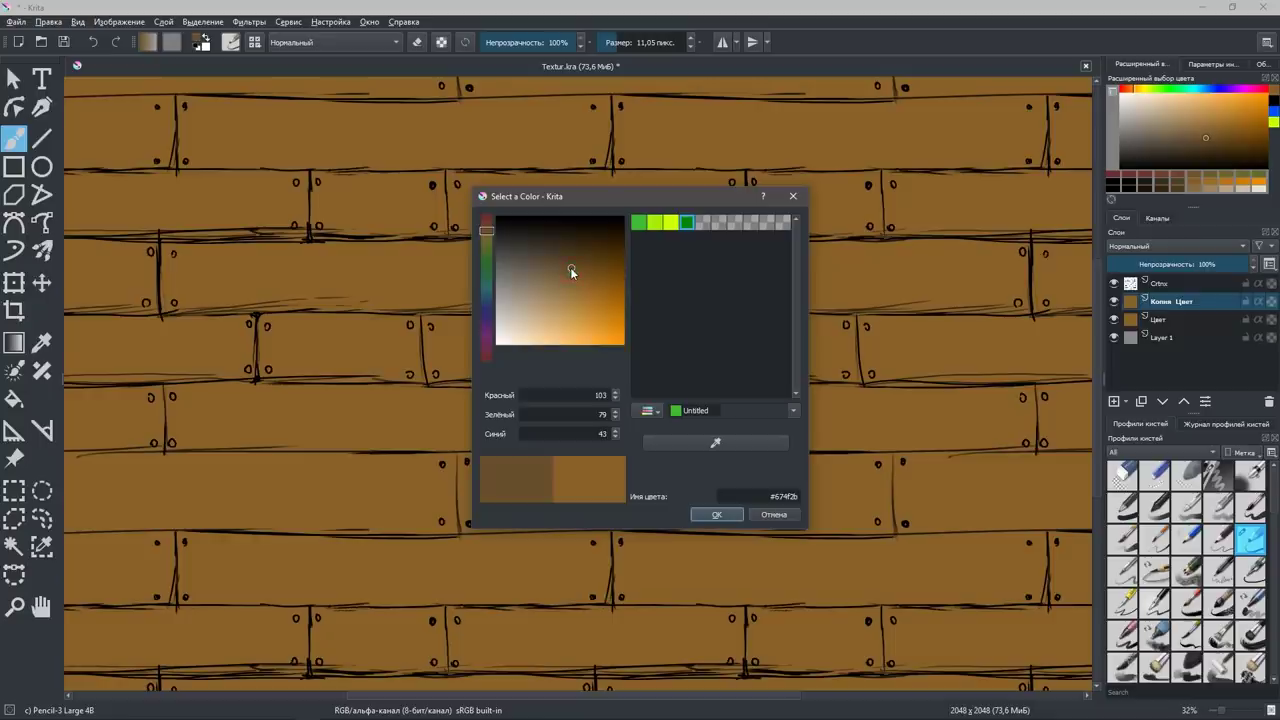
left_click(710, 514)
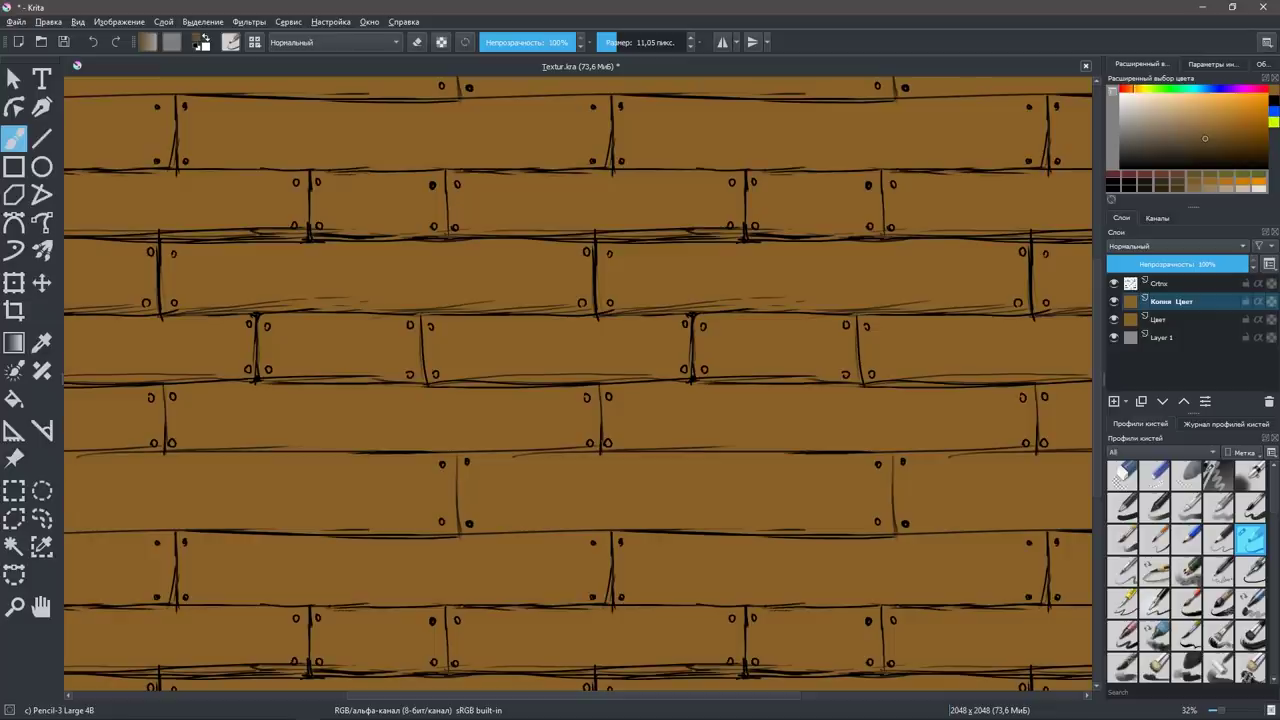
Undo the test strokes and fade the sketch layer to 20% opacity.
left_click_drag(865, 330, 866, 368)
left_click_drag(428, 332, 430, 376)
key("ctrl+z")
key("ctrl+z")
left_click(1190, 284)
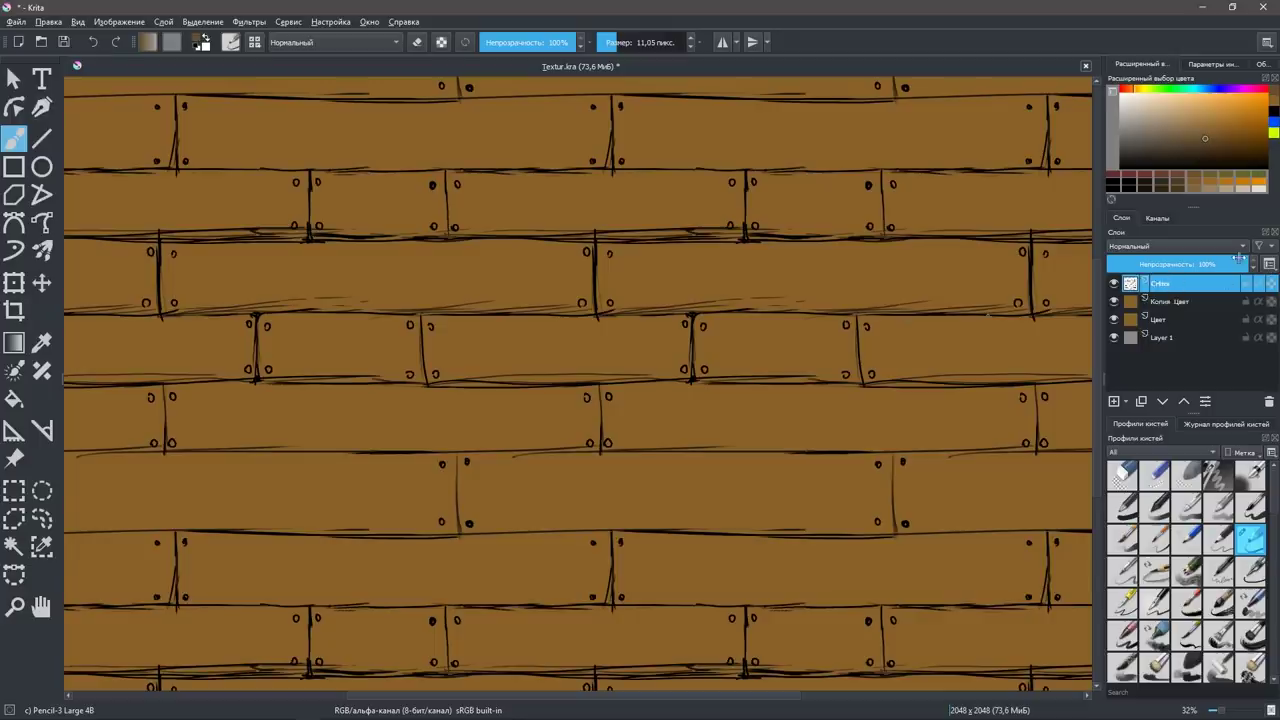
left_click_drag(1238, 264, 1130, 264)
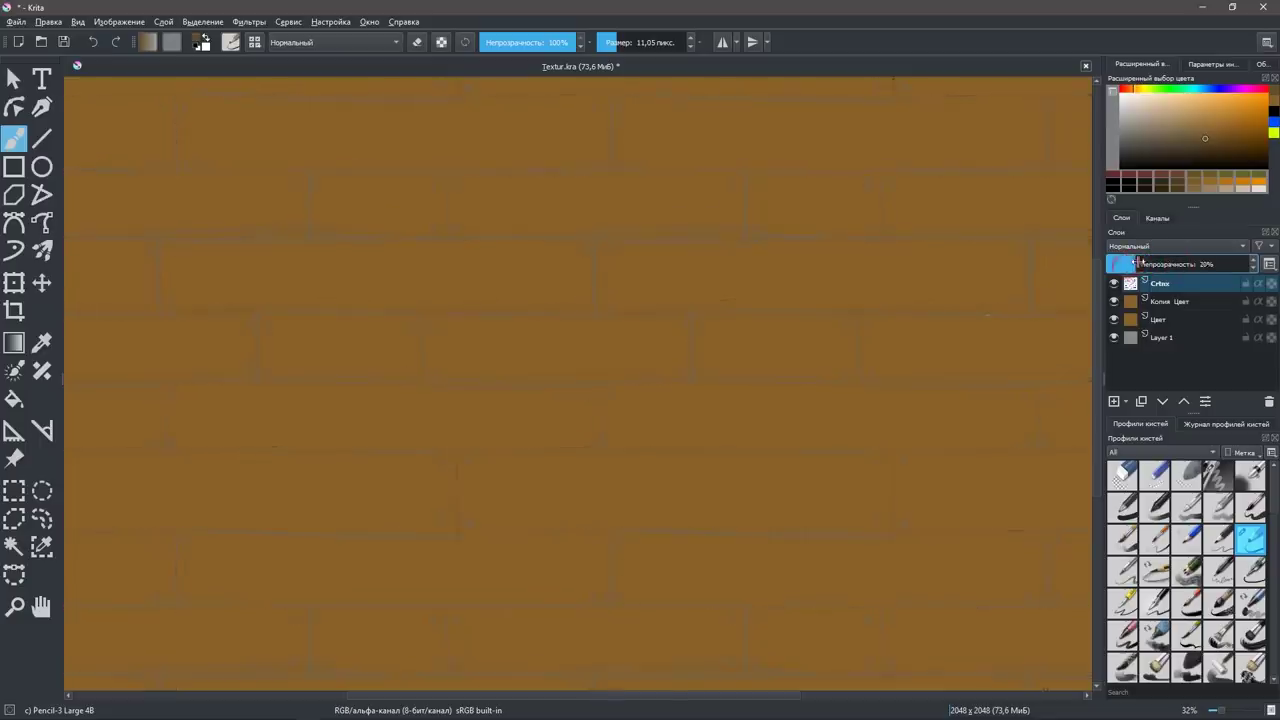
left_click_drag(1130, 264, 1138, 264)
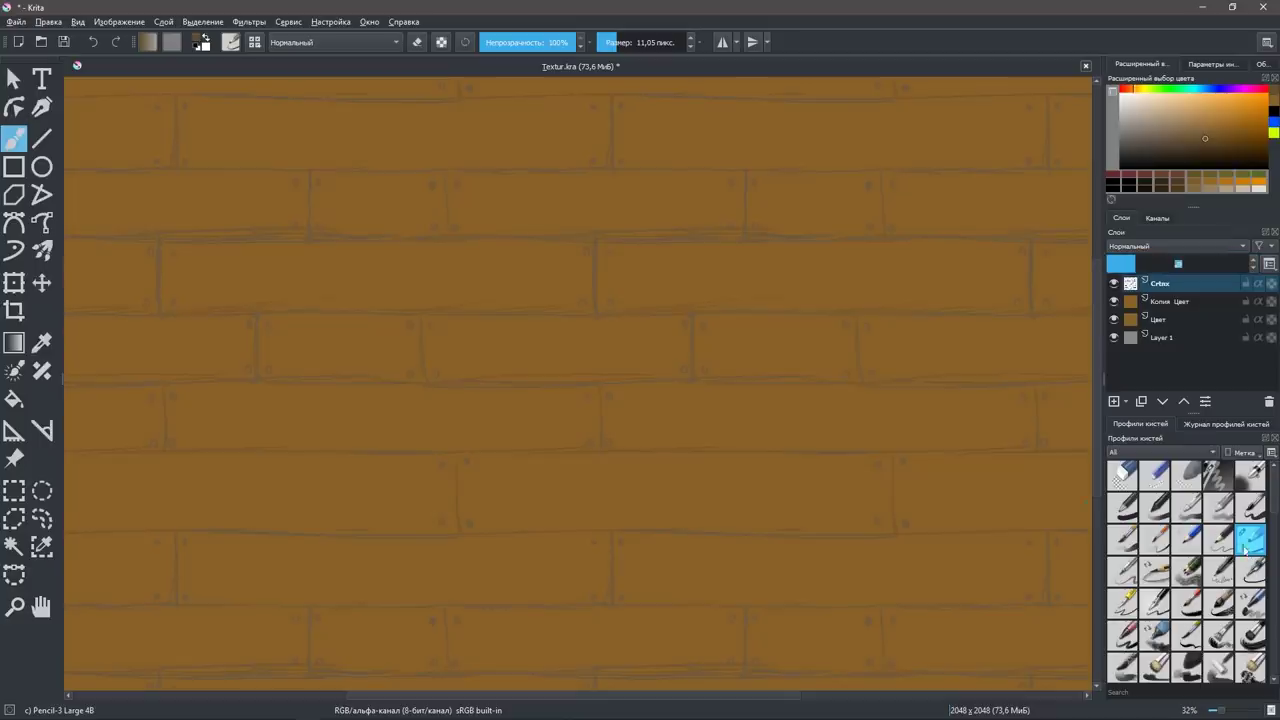
Choose the 40 px Basic-5 Size Opacity brush from the Digital brush tag.
left_click(1196, 454)
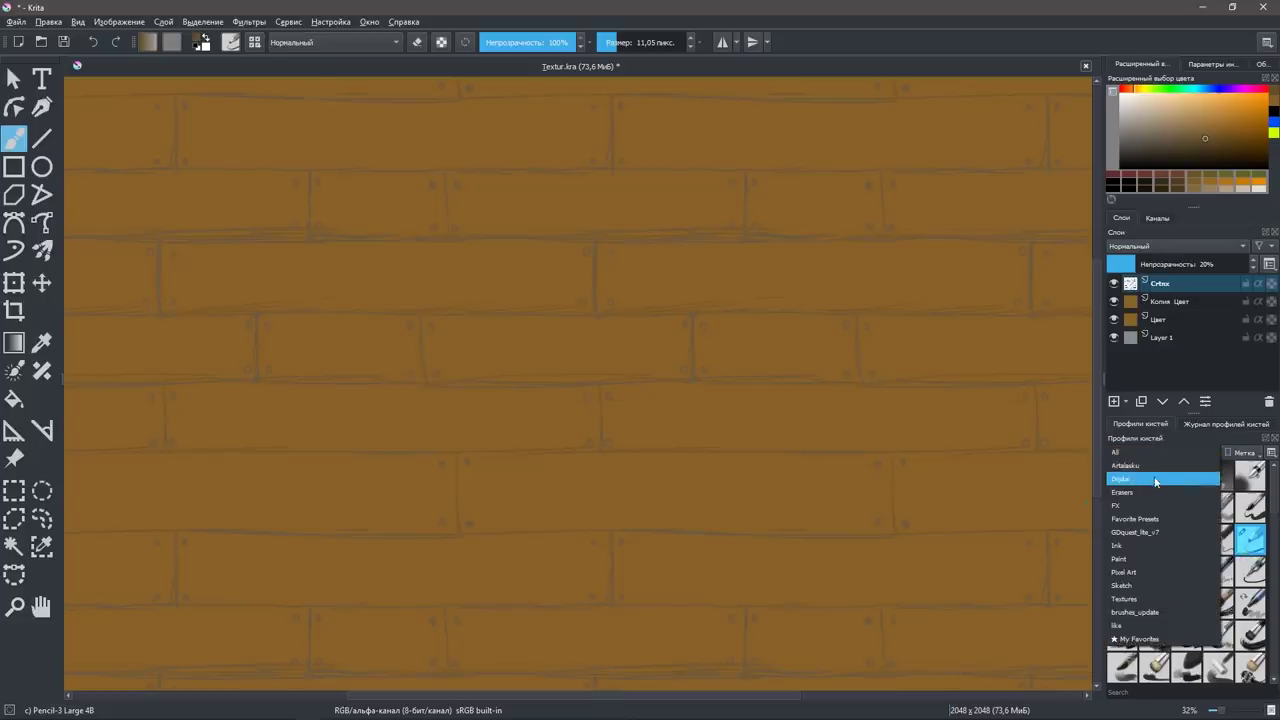
left_click(1154, 479)
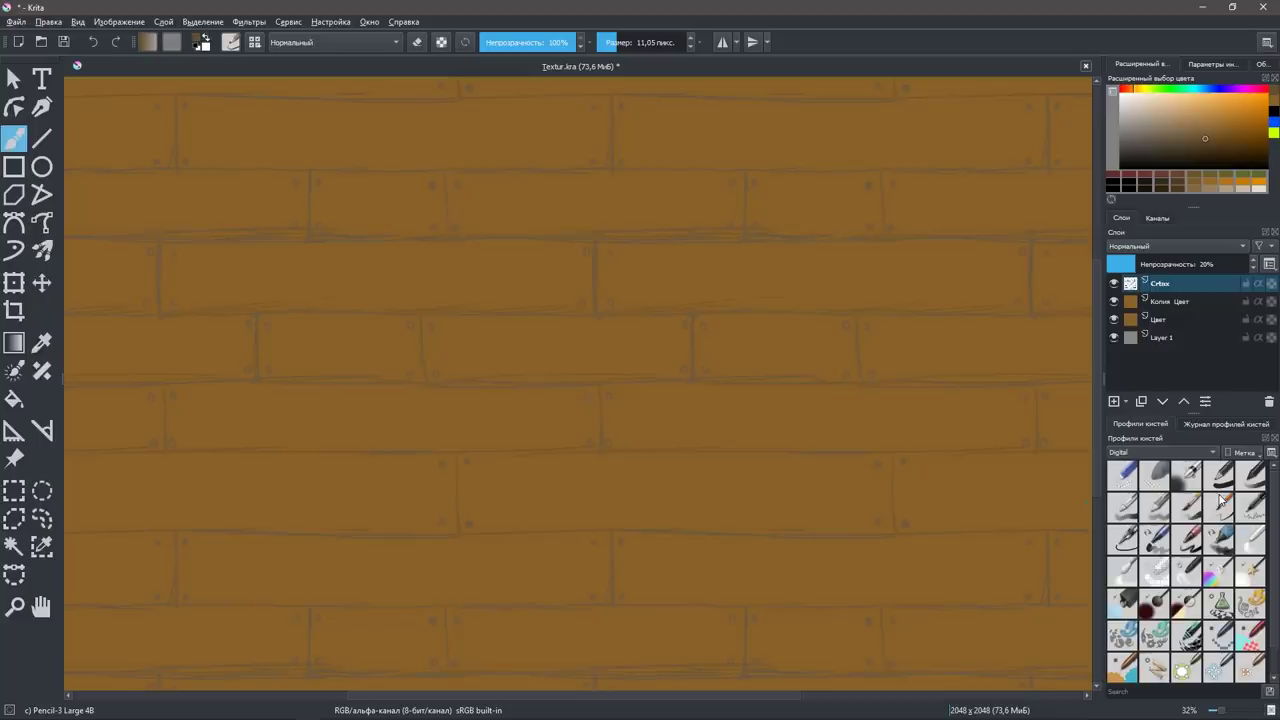
scroll(1277, 514, "down", 1)
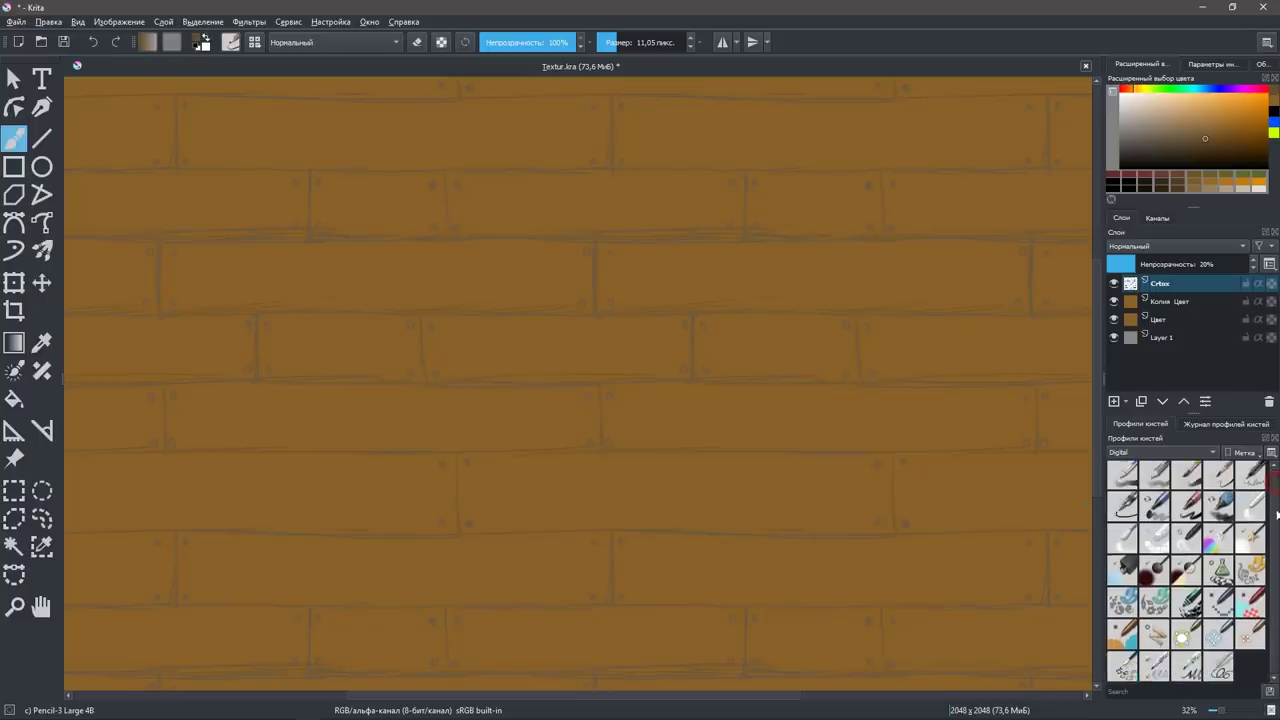
scroll(1277, 530, "up", 1)
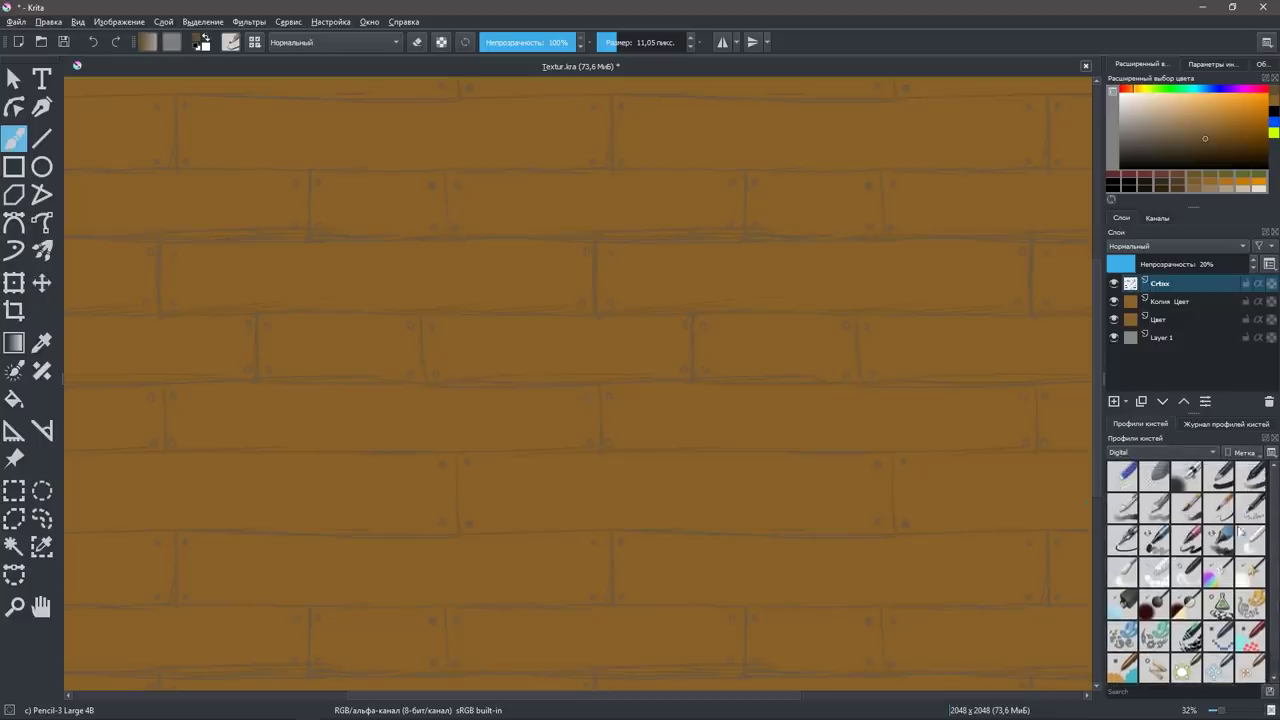
left_click(1187, 508)
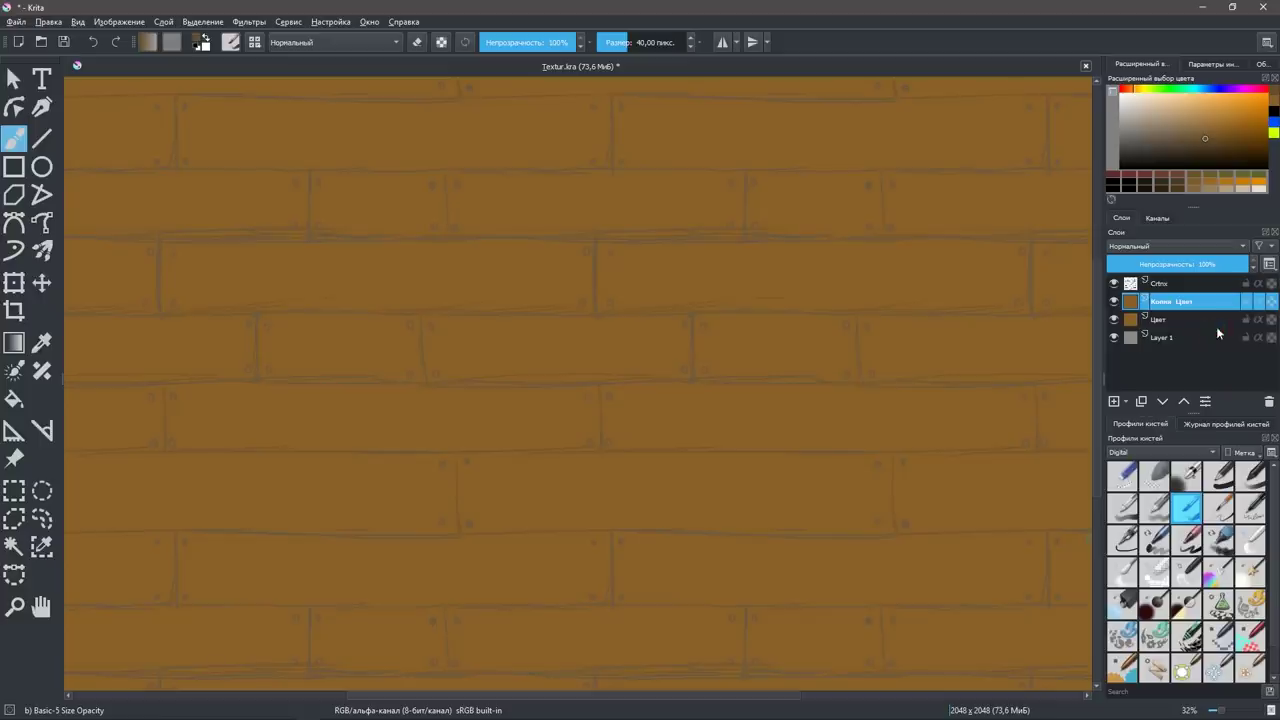
Add empty layer Слой 4, delete the Копия Цвет duplicate, and select Слой 4.
left_click(1114, 401)
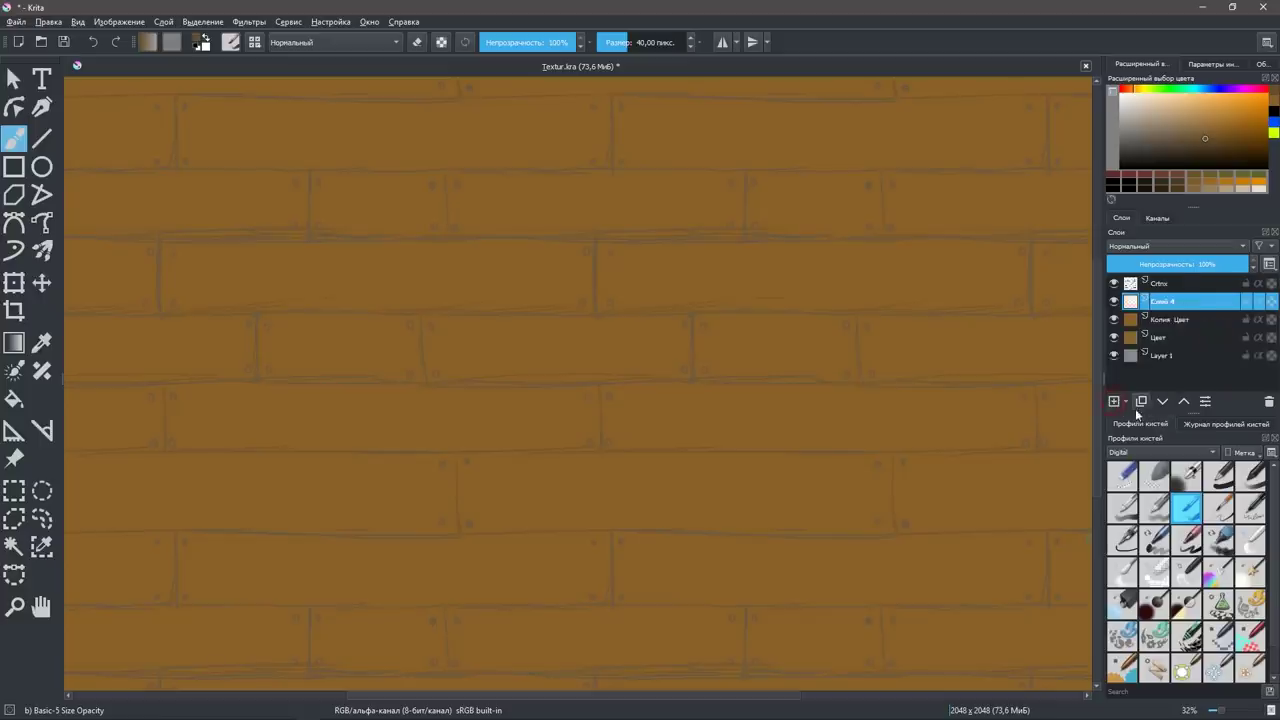
left_click(1218, 320)
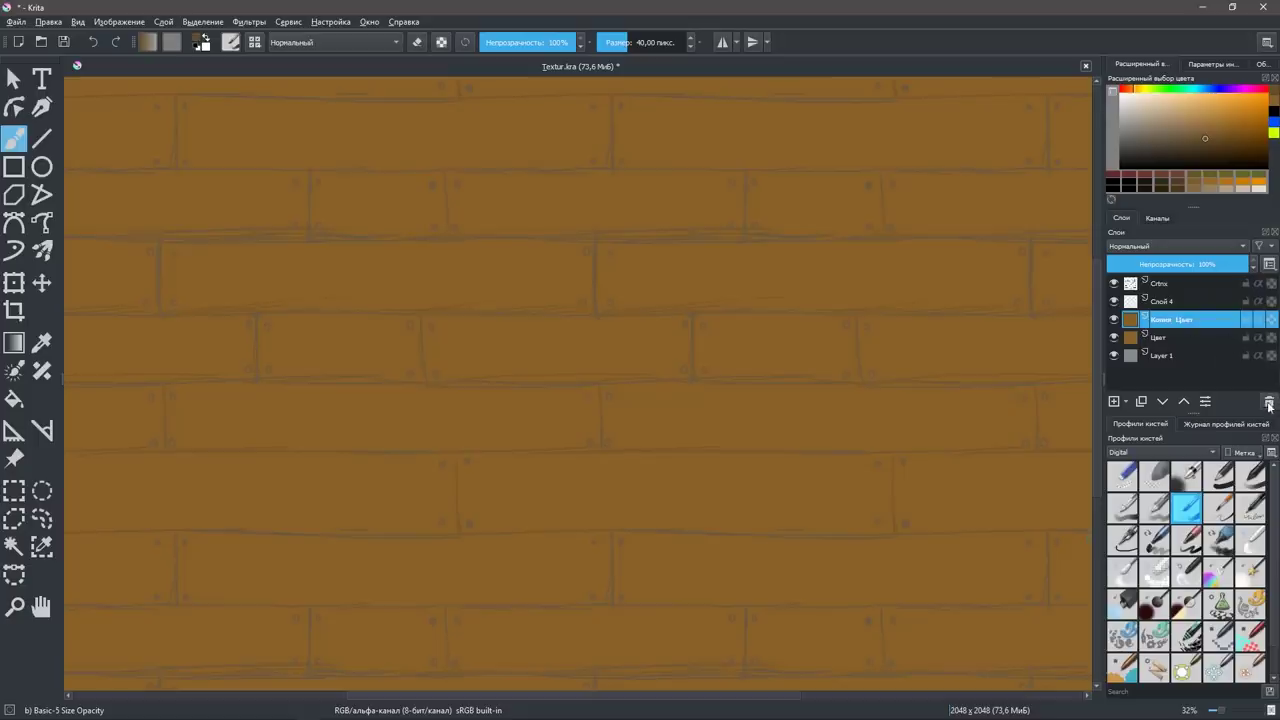
key("Delete")
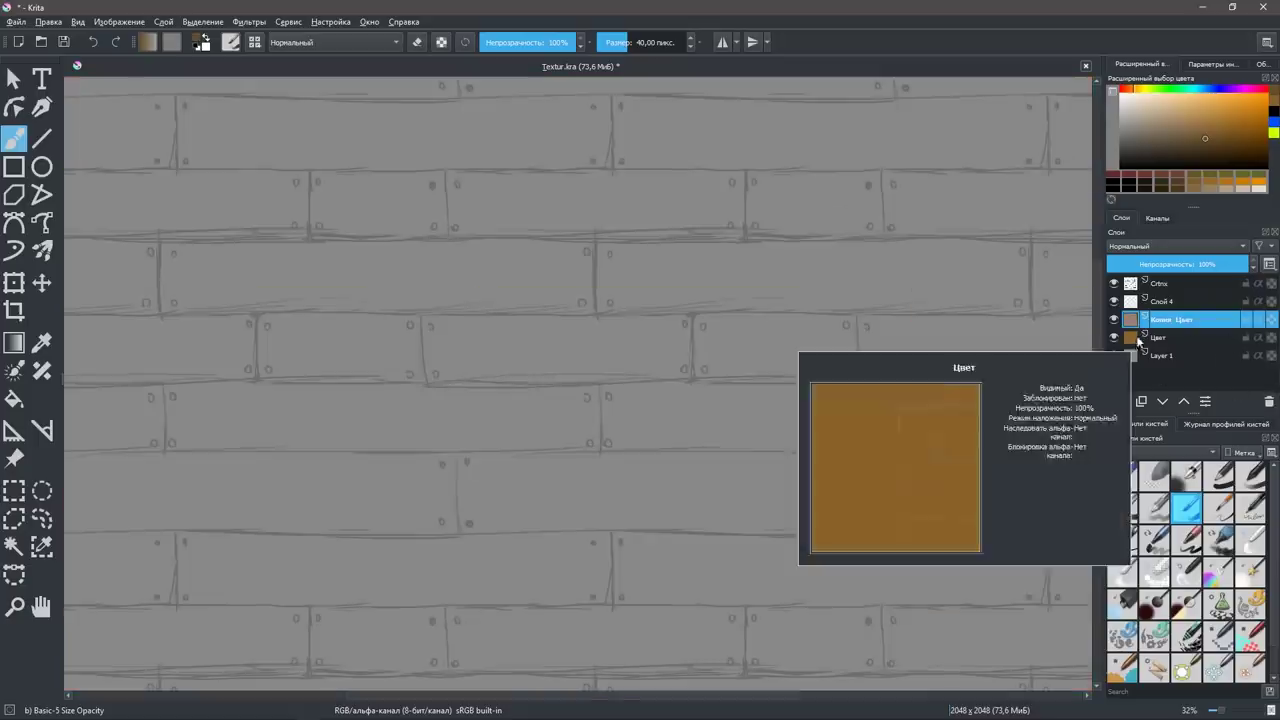
key("shift+Delete")
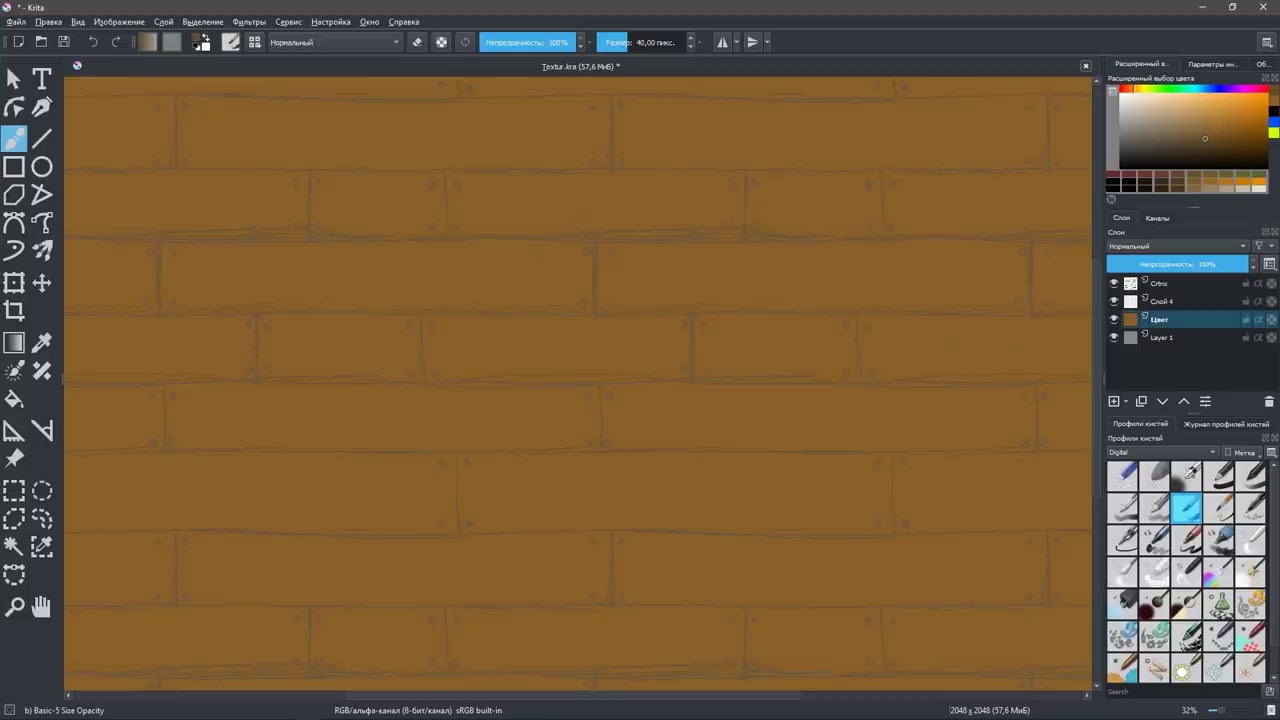
left_click(1175, 303)
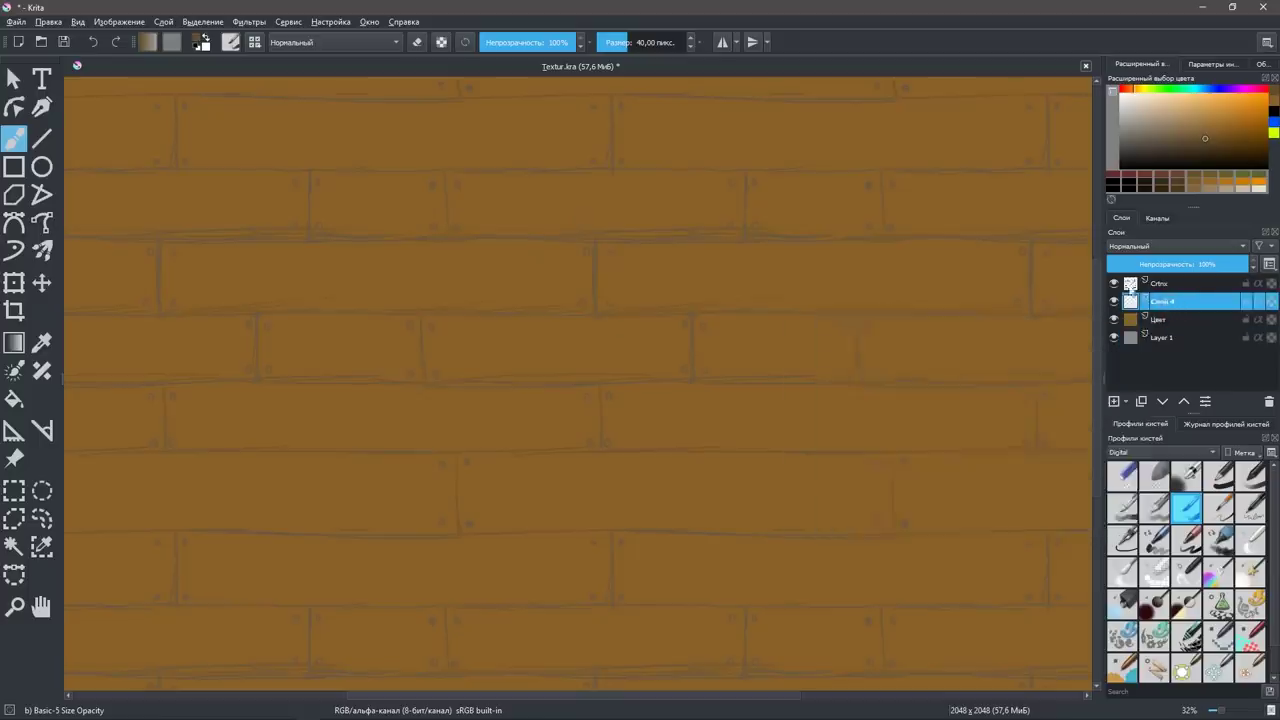
Paint the upper vertical joints and top horizontal seam, undoing an overlong first stroke.
mouse_move(595, 243)
left_mouse_down()
mouse_move(594, 310)
mouse_move(1006, 300)
left_mouse_up()
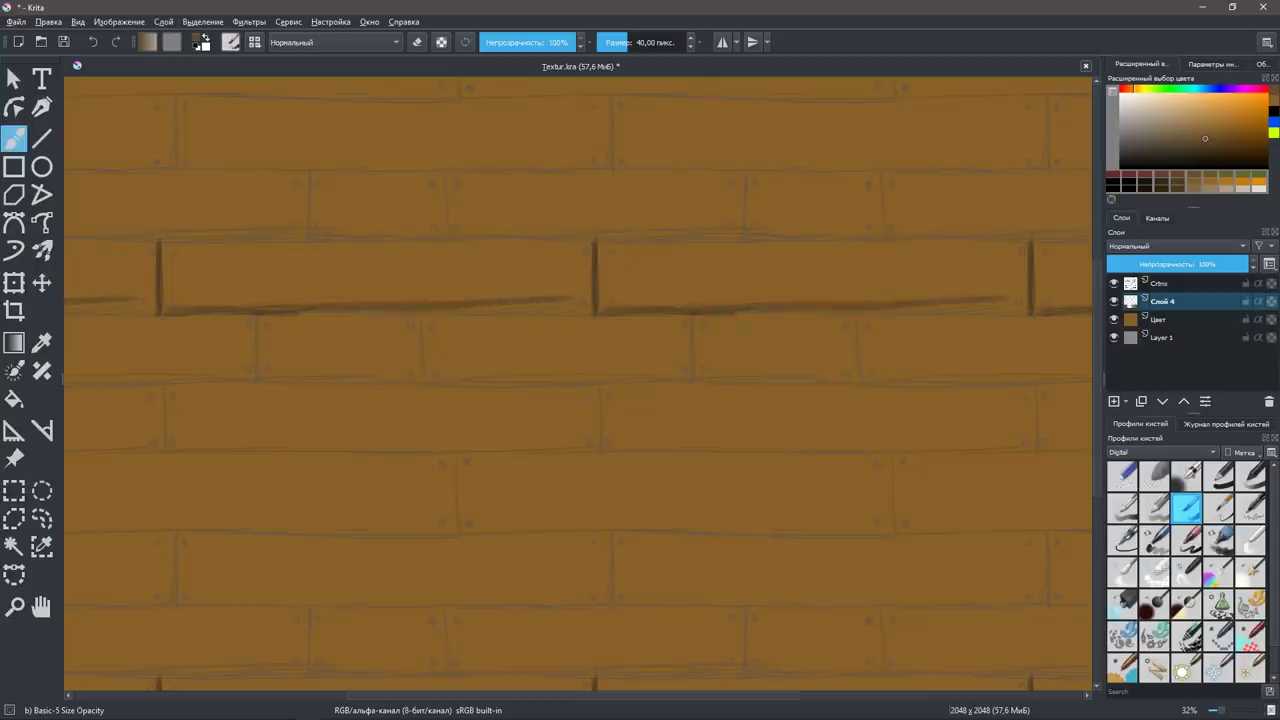
key("ctrl+z")
key("ctrl+z")
key("ctrl+z")
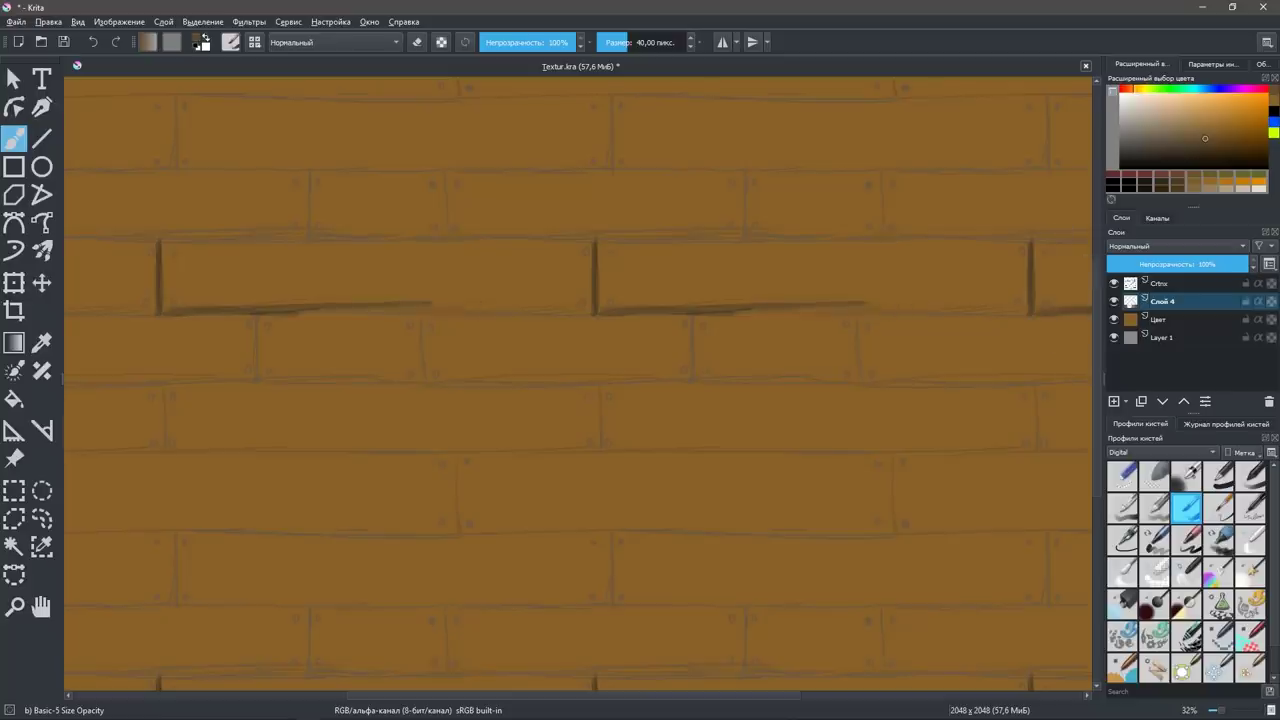
key("ctrl+z")
mouse_move(690, 322)
left_mouse_down()
mouse_move(690, 368)
mouse_move(688, 318)
left_mouse_up()
mouse_move(856, 318)
left_mouse_down()
mouse_move(858, 384)
mouse_move(860, 352)
left_mouse_up()
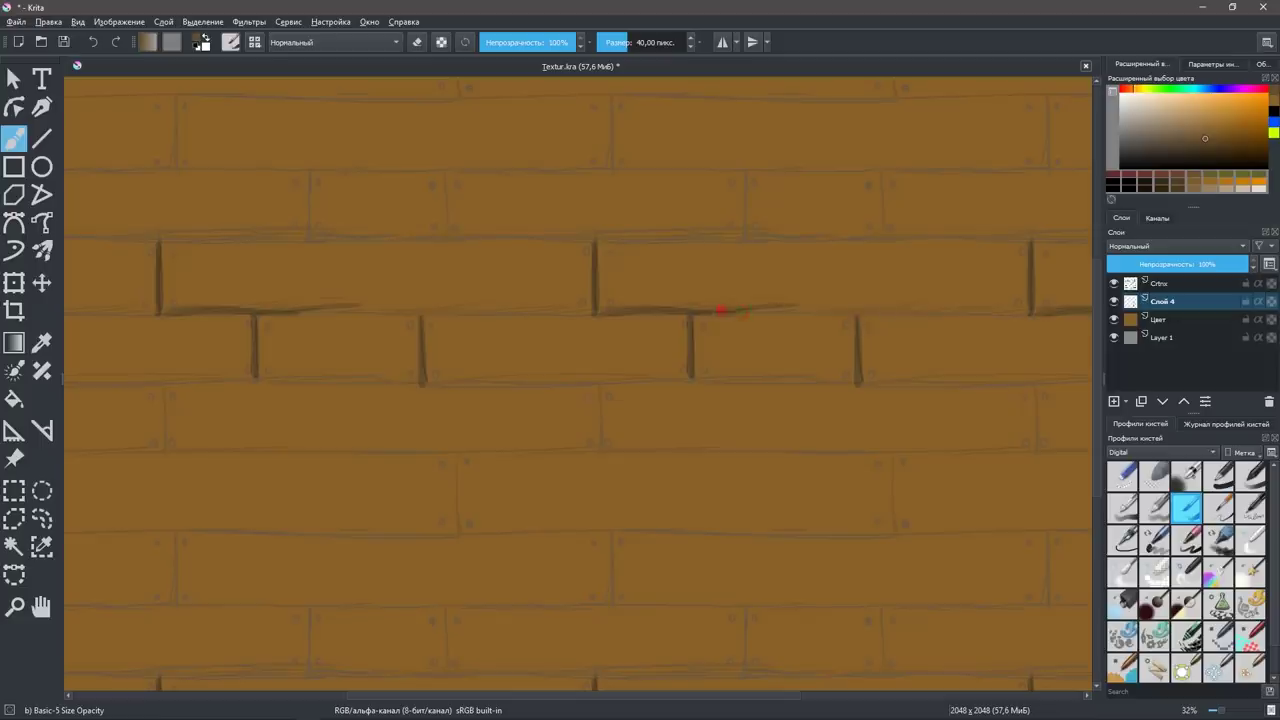
left_click_drag(690, 312, 830, 310)
left_click_drag(732, 312, 1028, 314)
Paint the remaining vertical joints and horizontal seams along every brick row.
left_click_drag(1036, 388, 1036, 455)
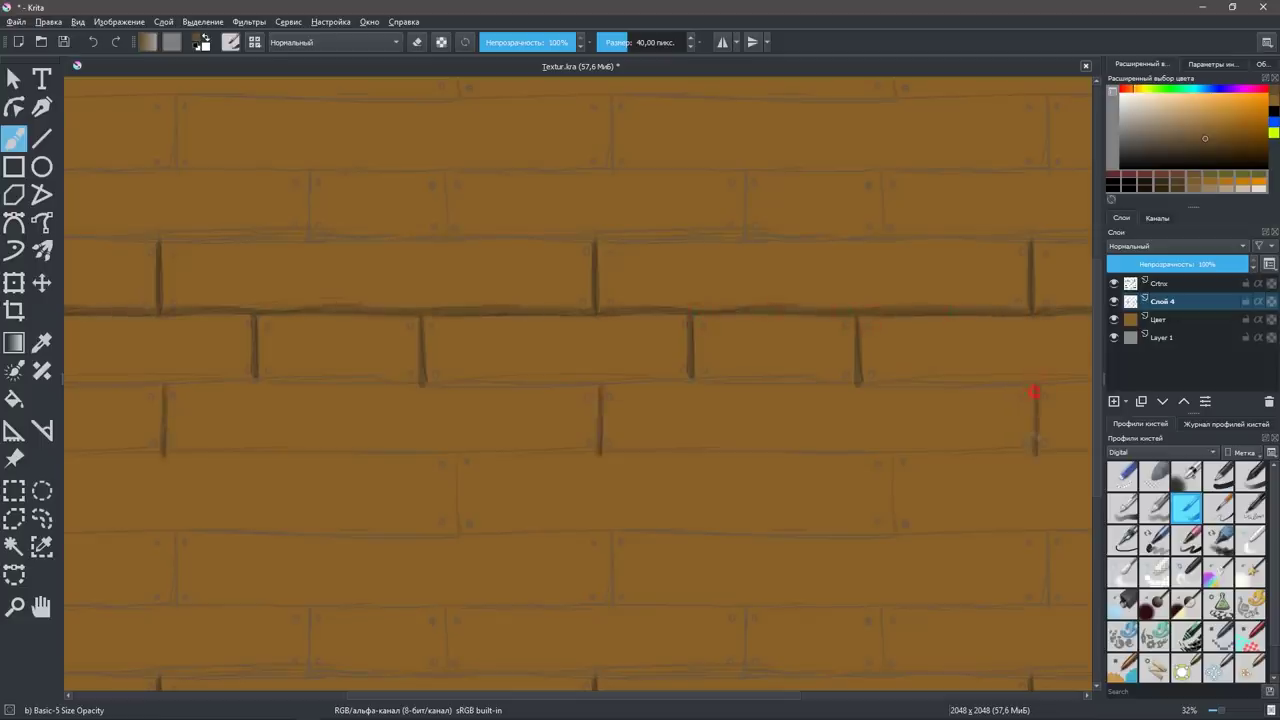
left_click_drag(1047, 536, 1047, 600)
left_click_drag(456, 455, 458, 530)
left_click_drag(309, 610, 309, 678)
left_click_drag(690, 381, 1088, 384)
left_click_drag(672, 454, 1034, 454)
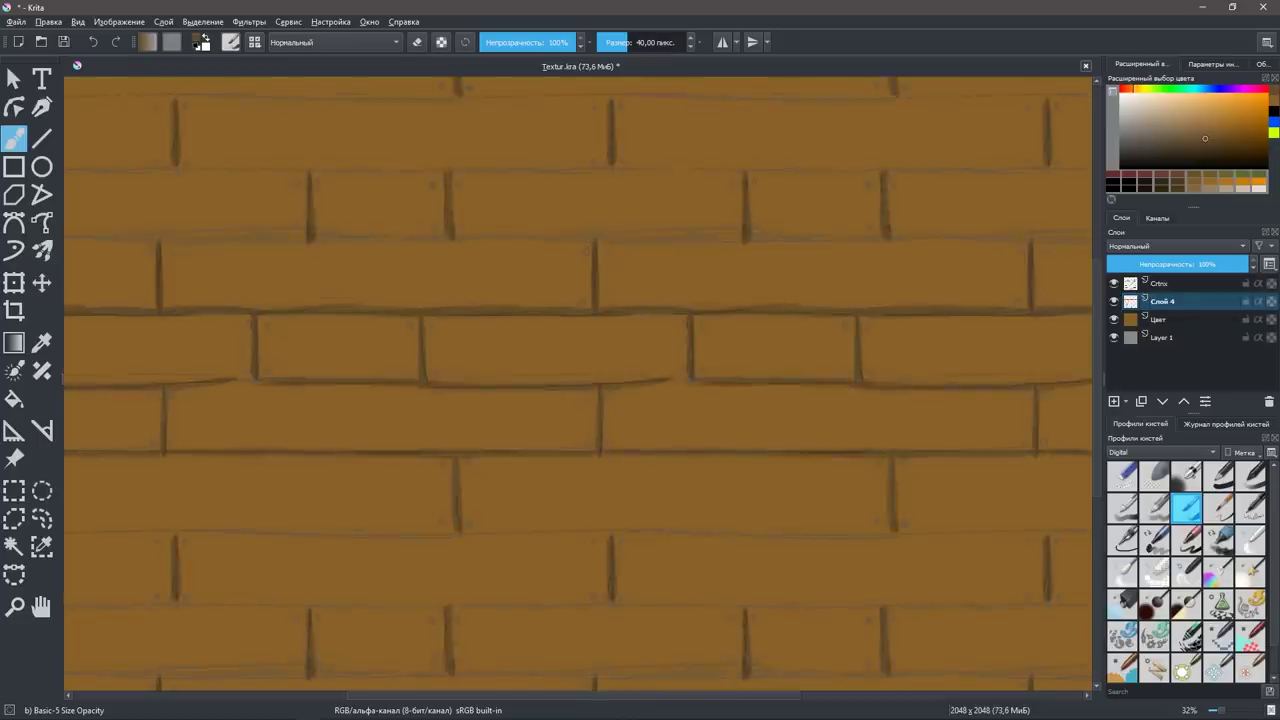
left_click_drag(894, 536, 1090, 536)
left_click_drag(480, 100, 926, 100)
left_click_drag(688, 605, 882, 605)
left_click_drag(514, 676, 928, 676)
left_click_drag(642, 381, 710, 383)
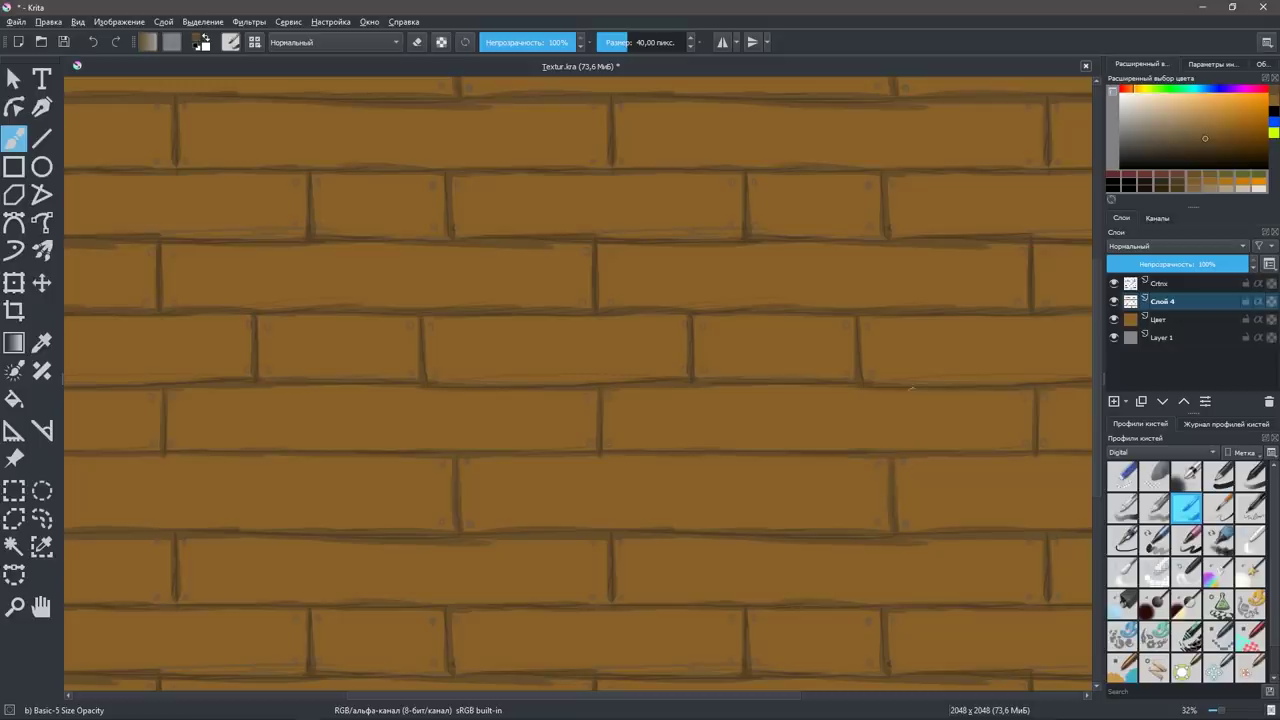
Apply HSV adjustment of Hue -11, Saturation 8, Lightness -9 to the seams.
key("ctrl+u")
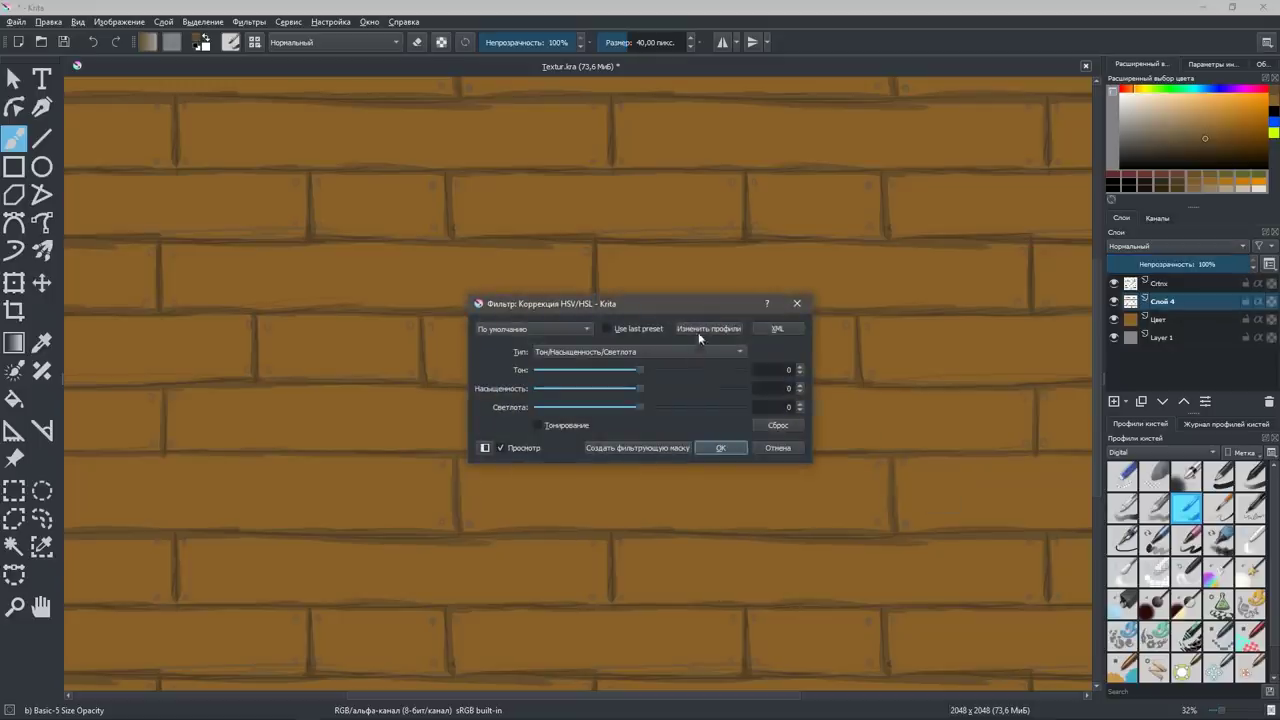
left_click_drag(622, 303, 794, 278)
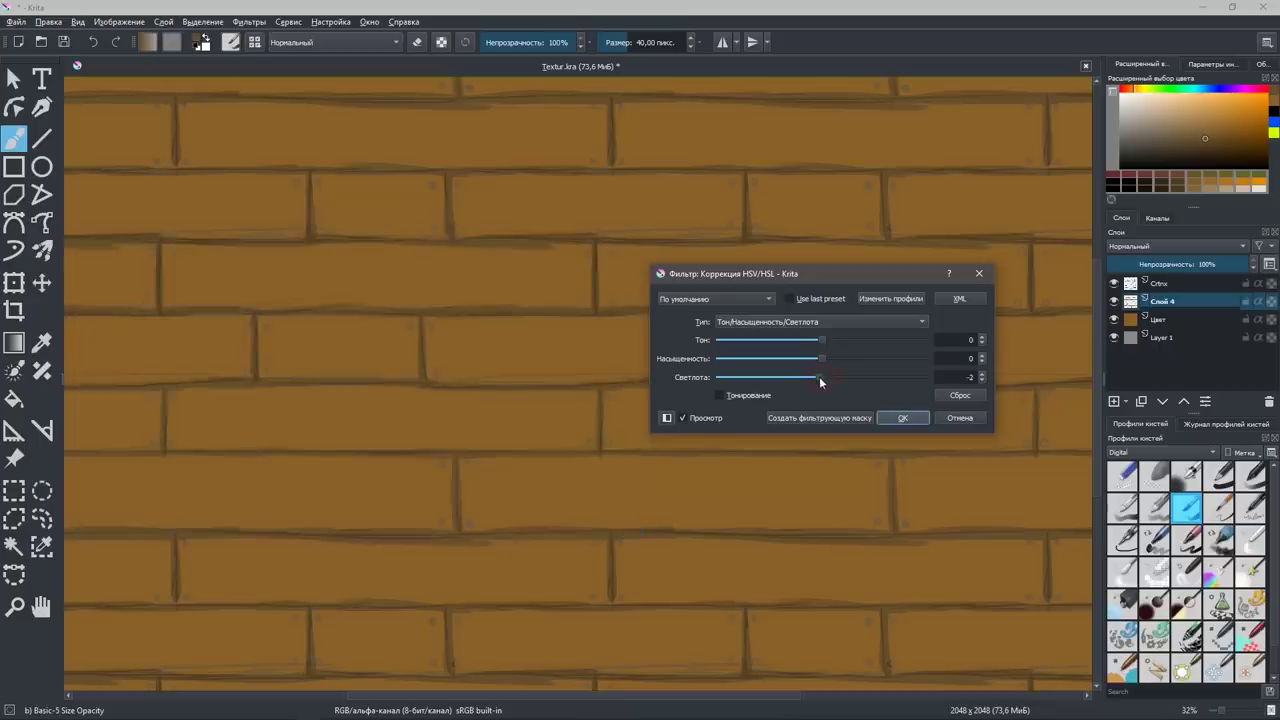
mouse_move(819, 376)
left_mouse_down()
mouse_move(793, 376)
mouse_move(831, 360)
mouse_move(816, 339)
left_mouse_up()
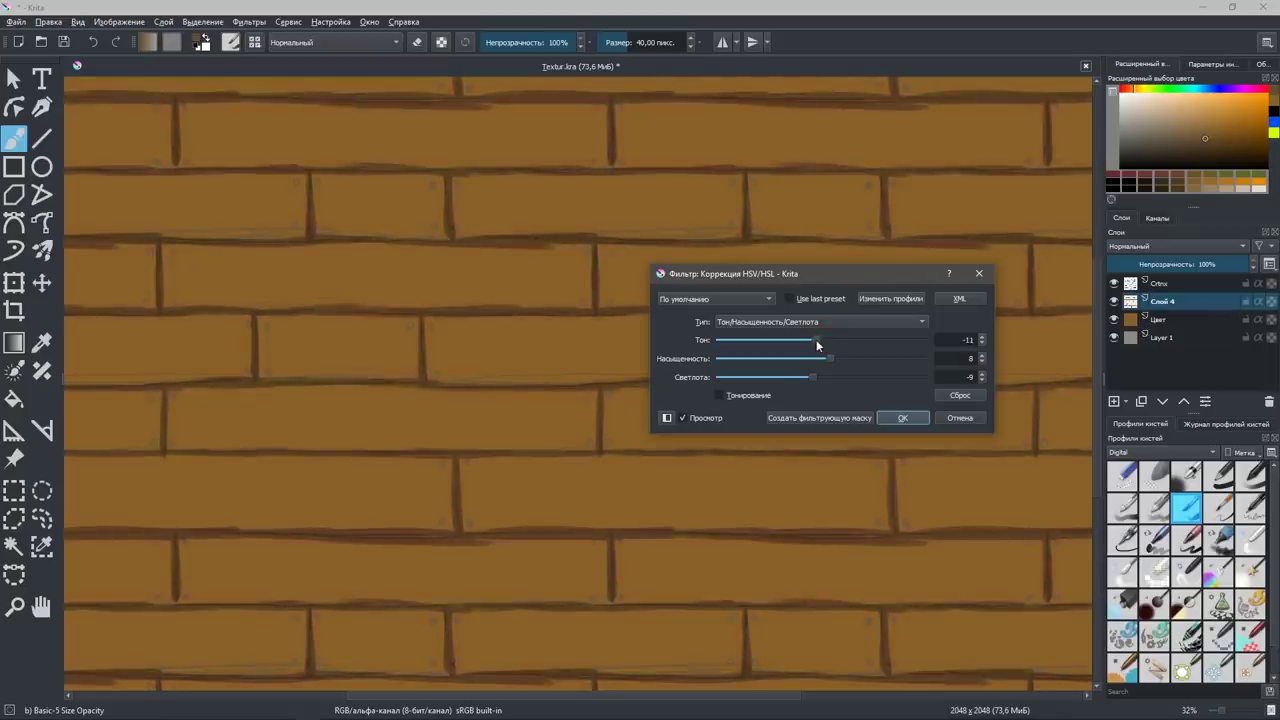
left_click(907, 417)
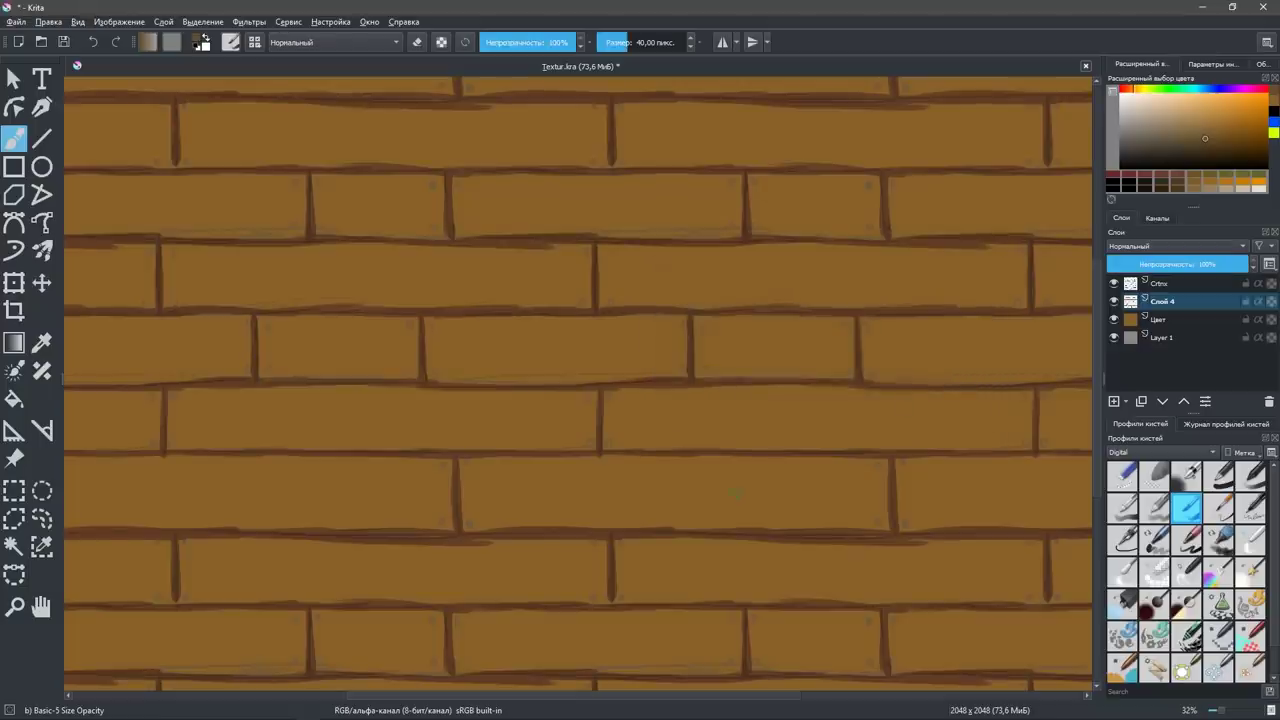
Hide the sketch layer and toggle other layers' visibility to check the seams and fill.
left_click(1115, 284)
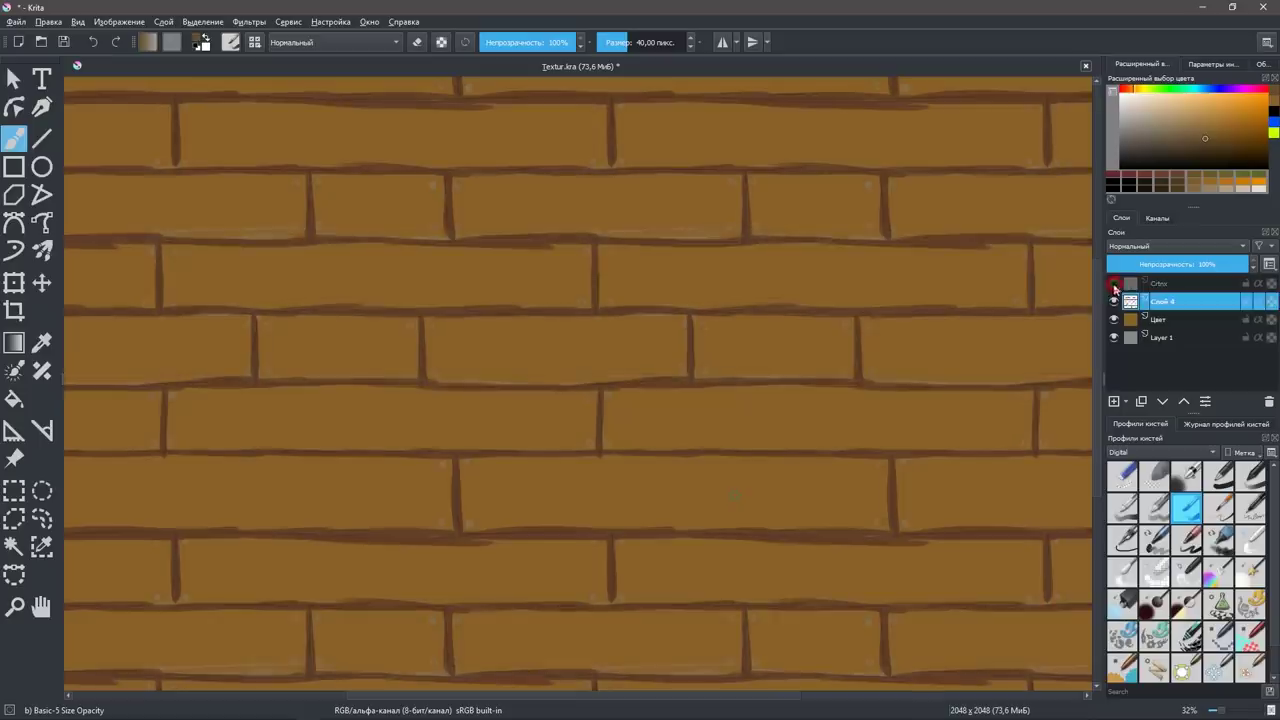
left_click(1115, 337)
left_click(1115, 337)
left_click(1115, 319)
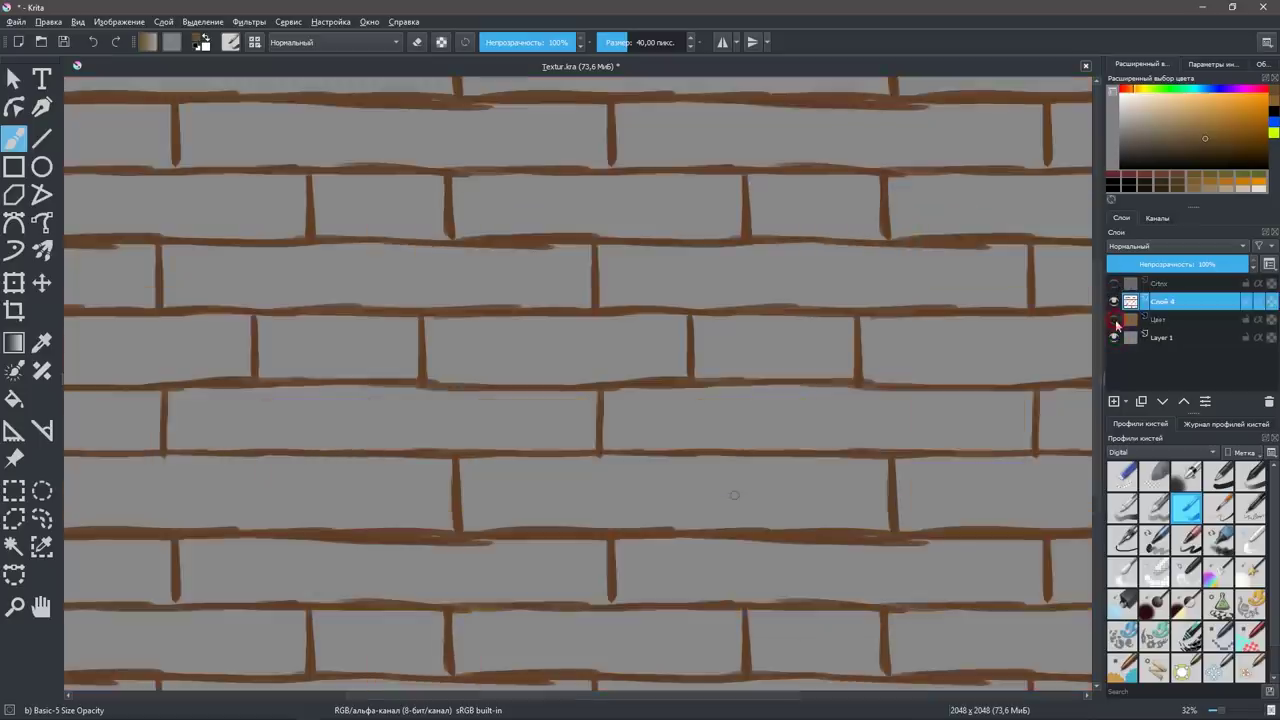
left_click(1115, 319)
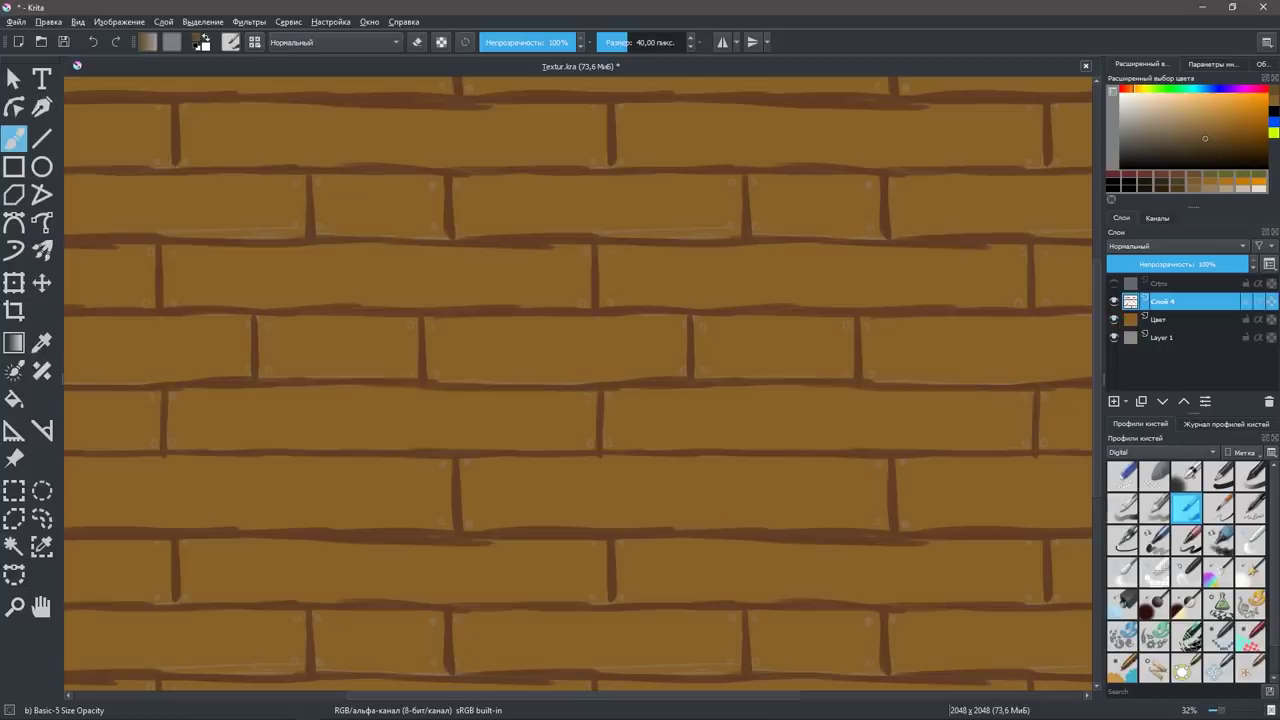
left_click(1115, 301)
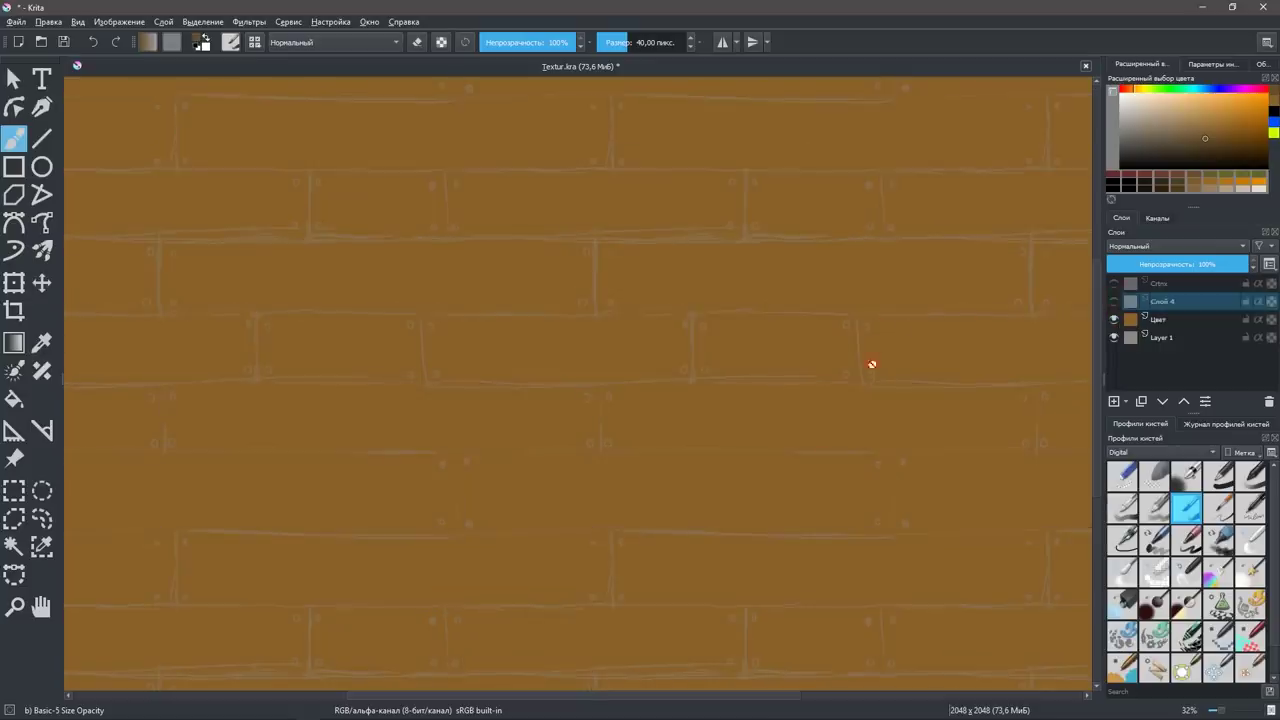
left_click(1115, 301)
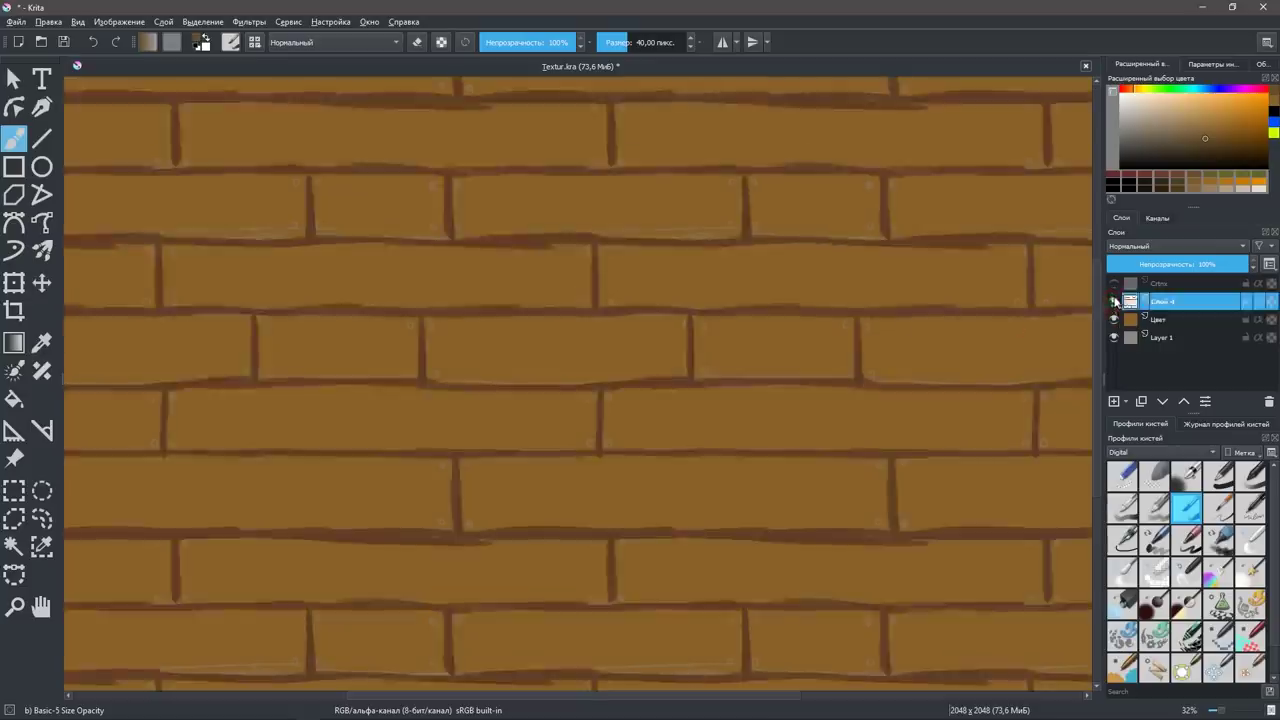
Select the Цвет layer and sample the brick face colour.
left_click(1128, 320)
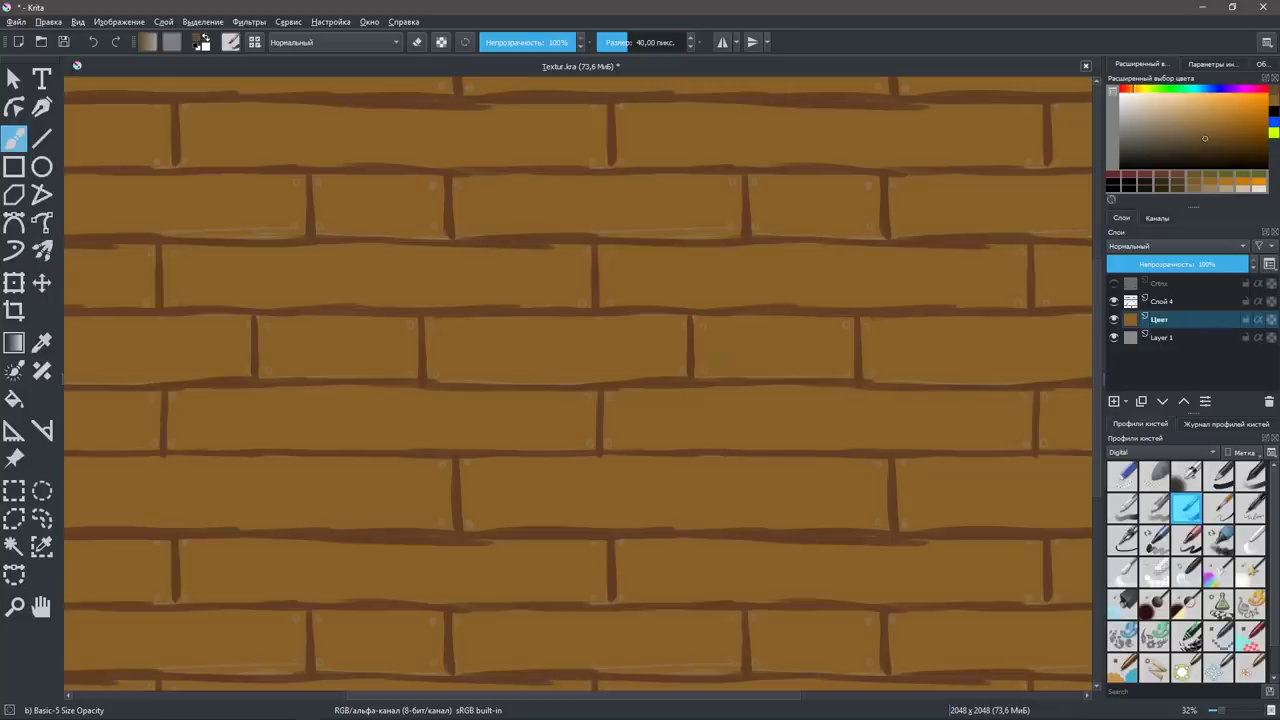
left_click_drag(737, 340, 760, 340)
left_click(760, 340, "ctrl")
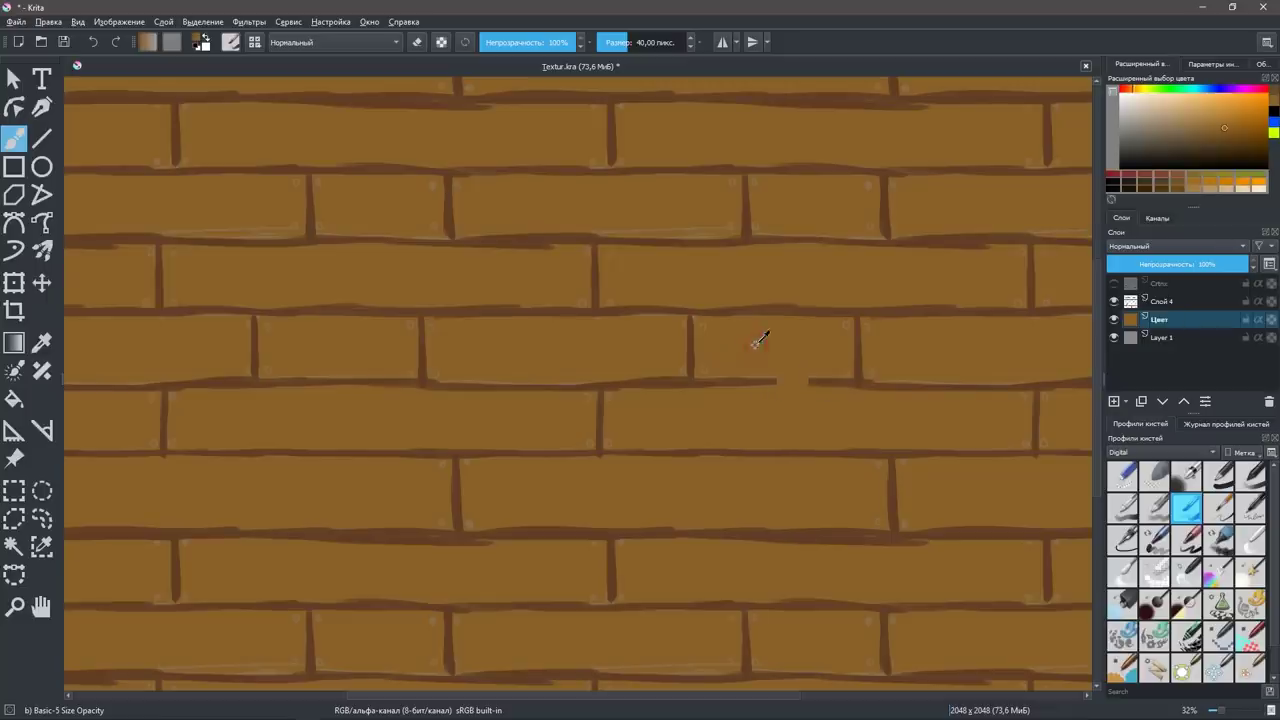
key("ctrl+z")
key("ctrl+z")
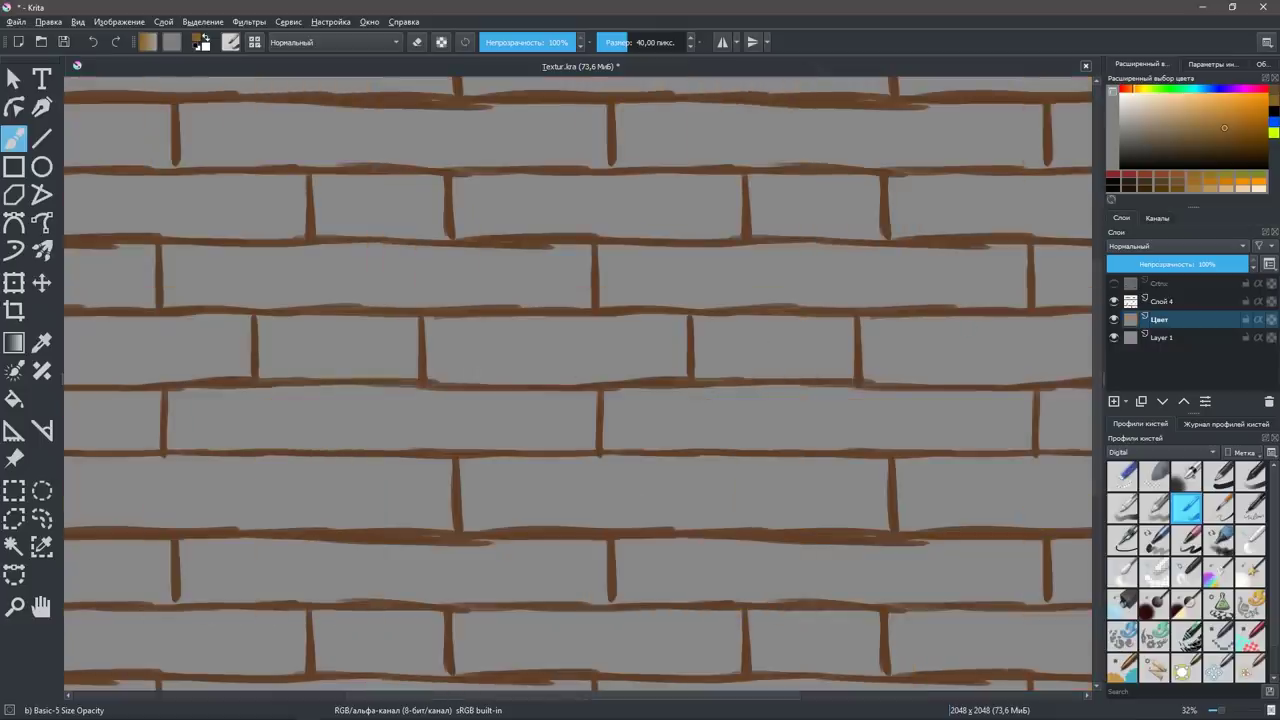
Refill the Цвет layer with solid brown, then return to Слой 4 with the brush.
left_click(14, 398)
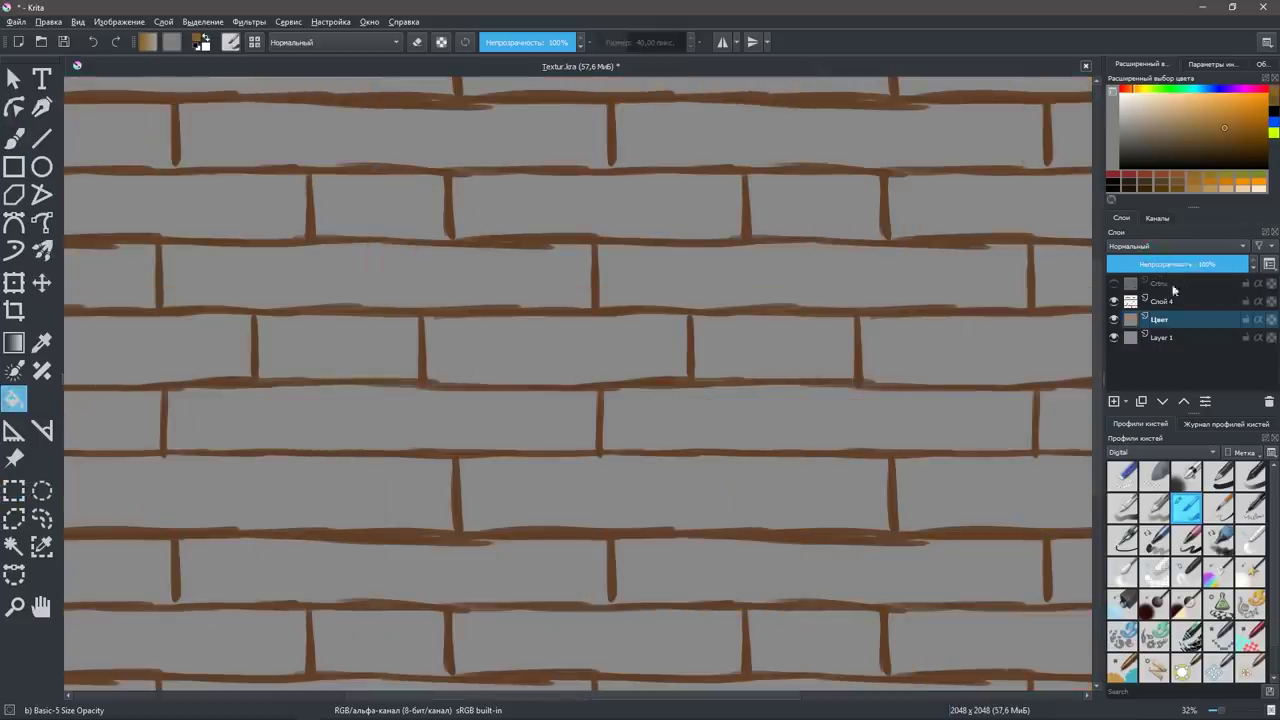
left_click(1114, 301)
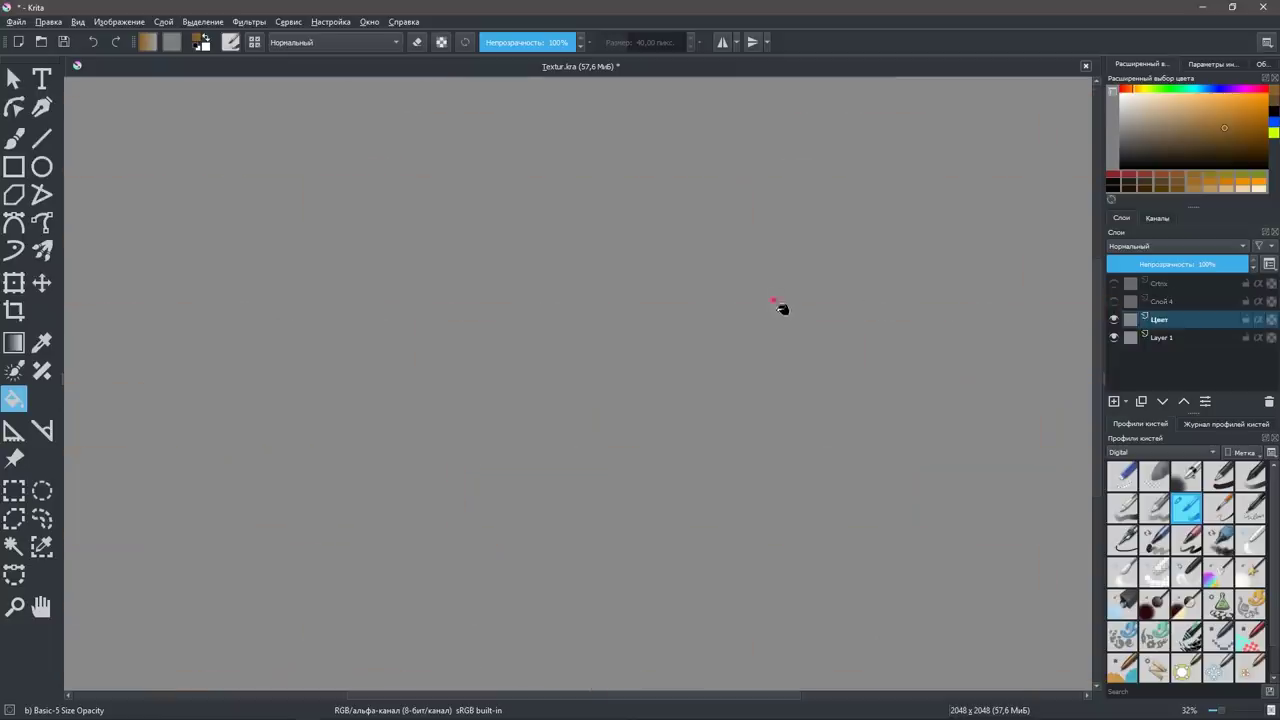
left_click(779, 305)
left_click(1114, 301)
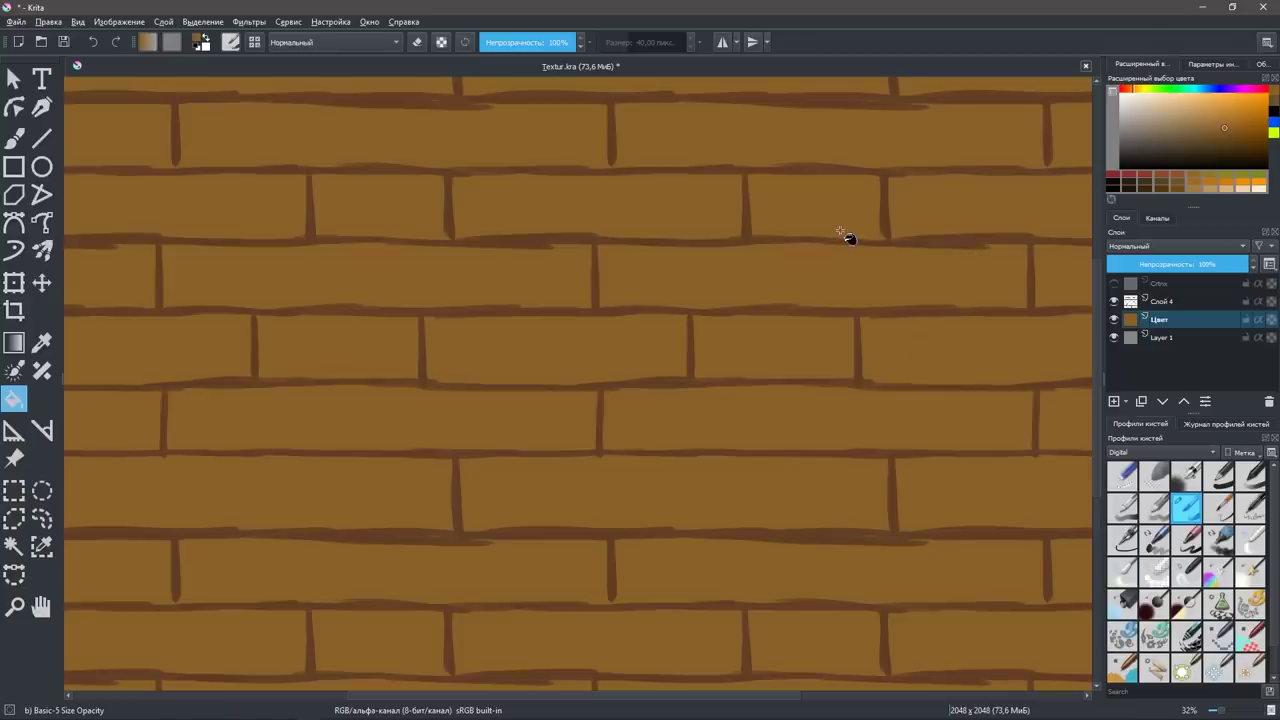
left_click(1216, 303)
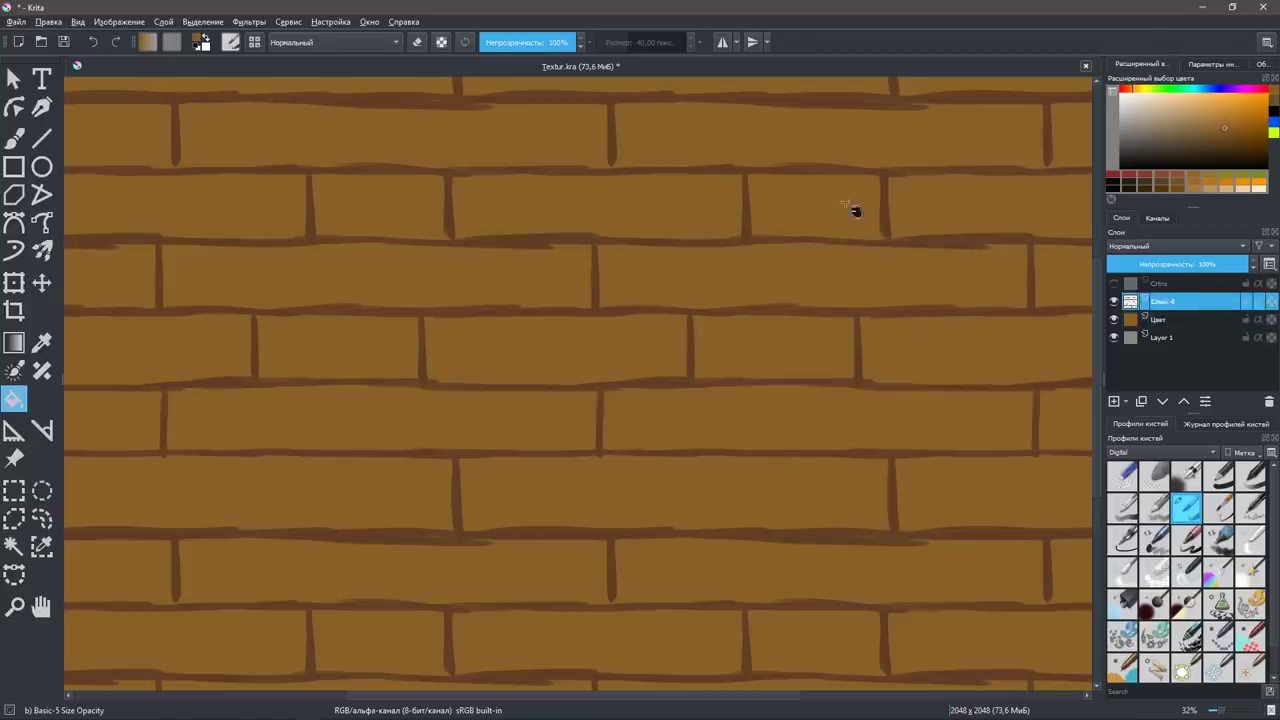
key("b")
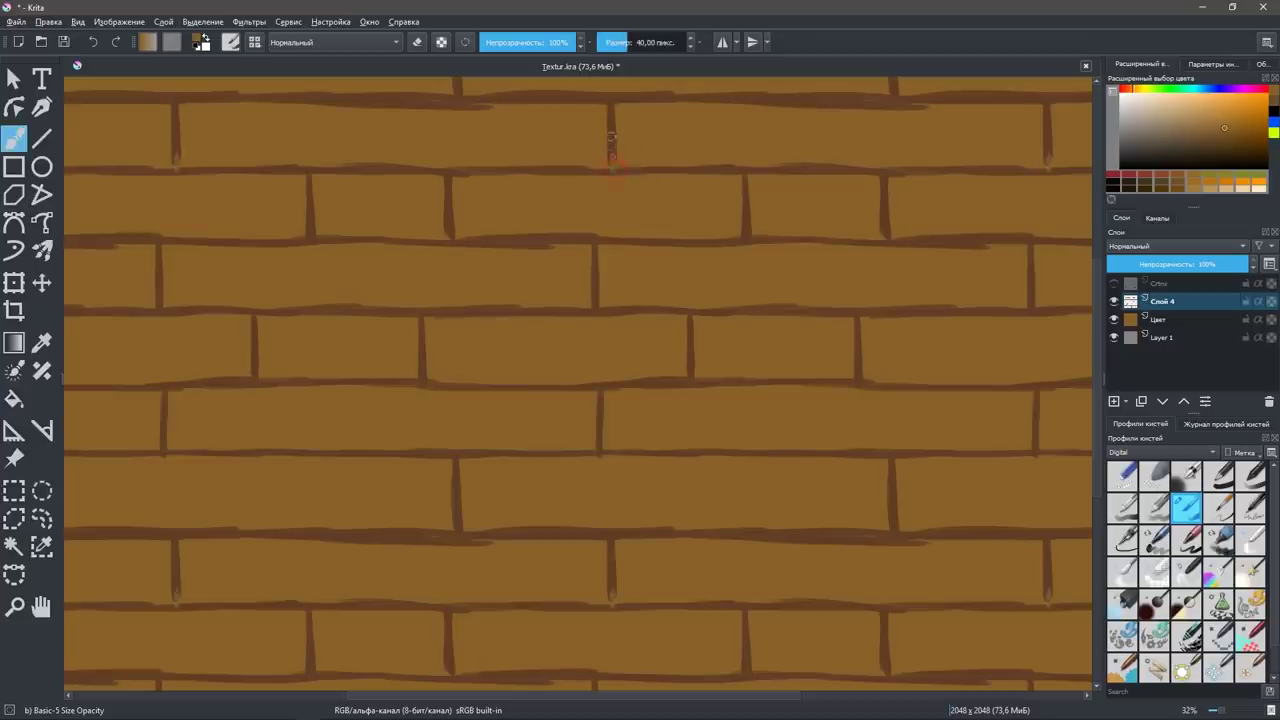
Lengthen the top vertical seam, pick a darker brown, and turn off wrap-around mode.
left_click_drag(612, 150, 613, 170)
left_click(614, 147, "ctrl")
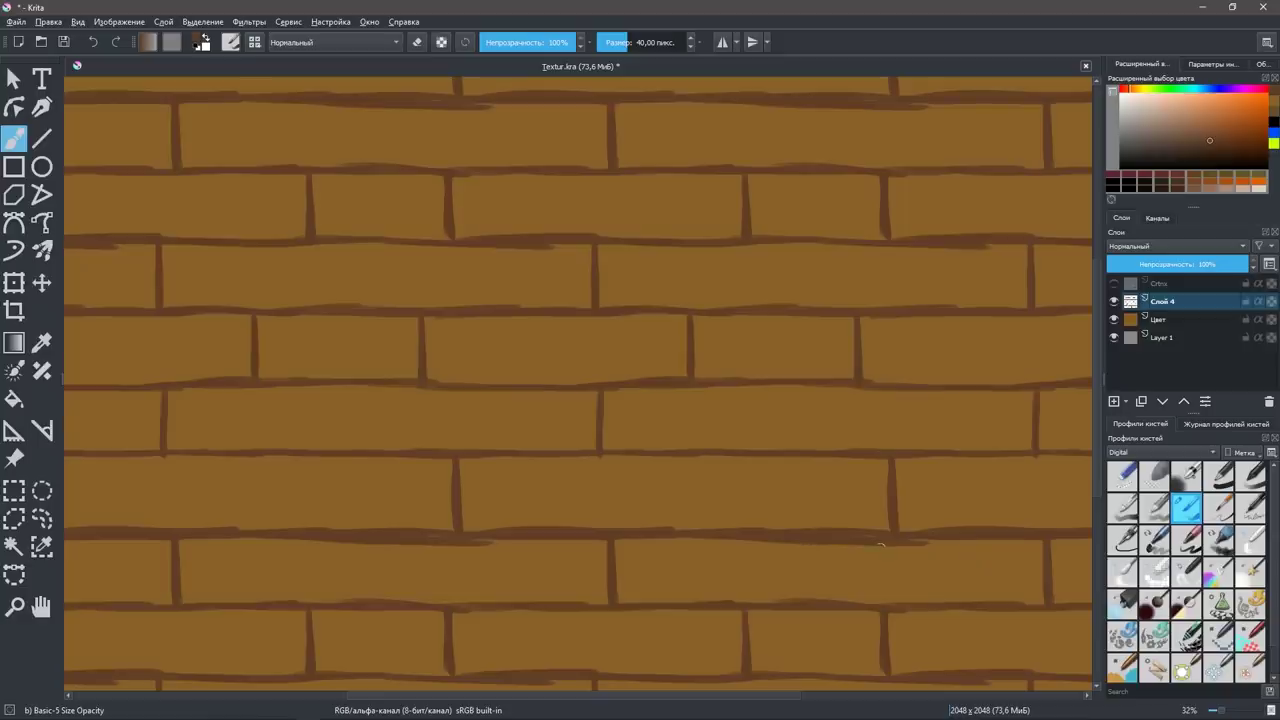
key("w")
key("w")
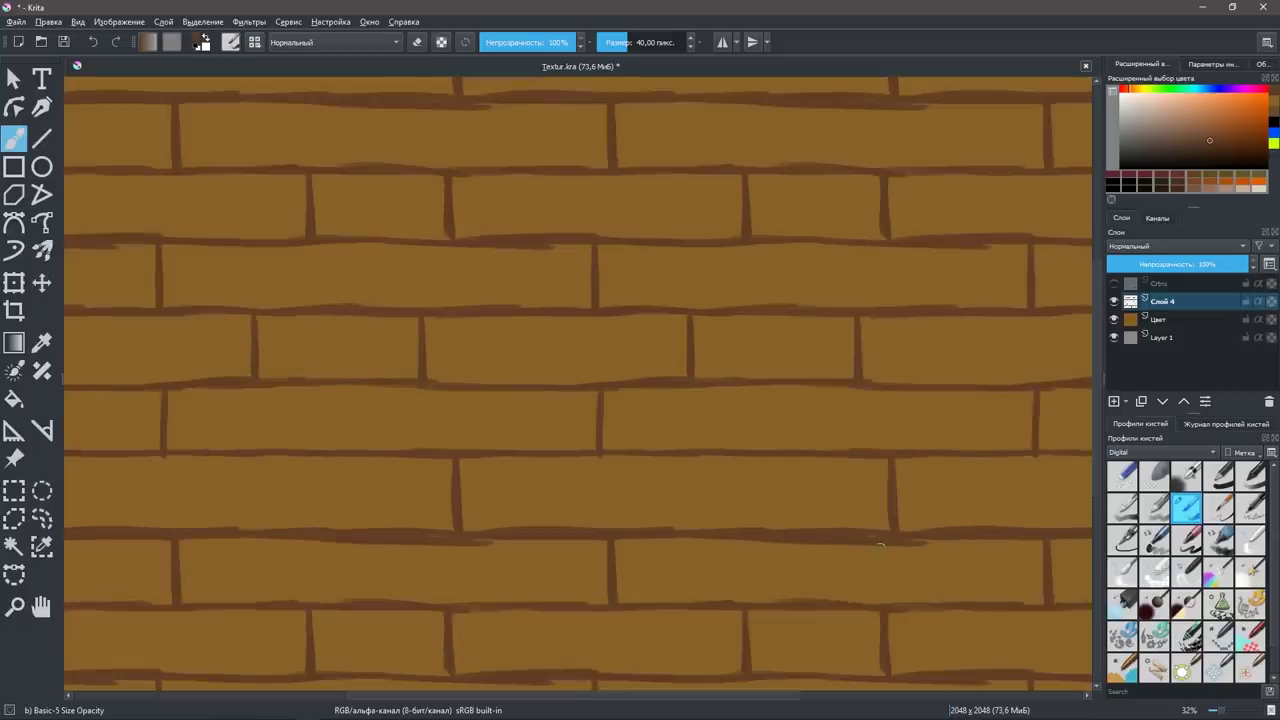
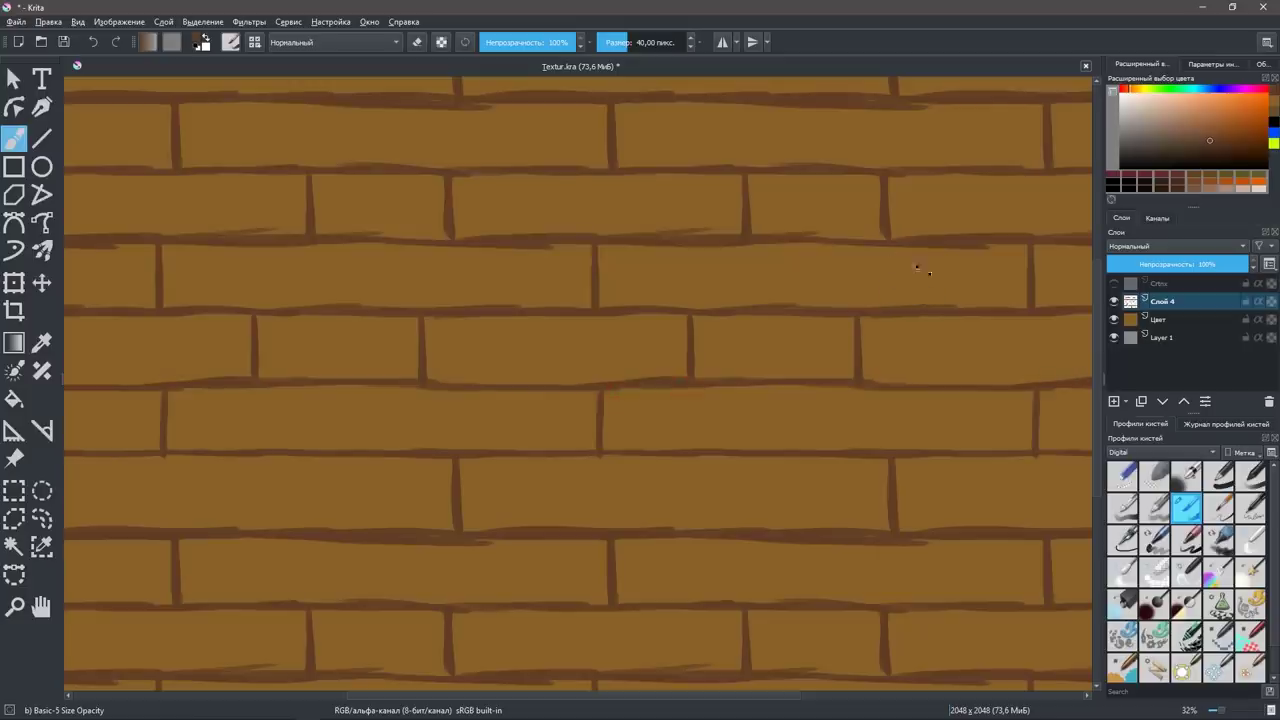
Rotate the canvas so the wooden planks stand upright instead of lying horizontally.
mouse_move(915, 268)
left_mouse_down()
mouse_move(990, 349)
mouse_move(814, 600)
mouse_move(594, 600)
mouse_move(654, 603)
mouse_move(643, 609)
left_mouse_up()
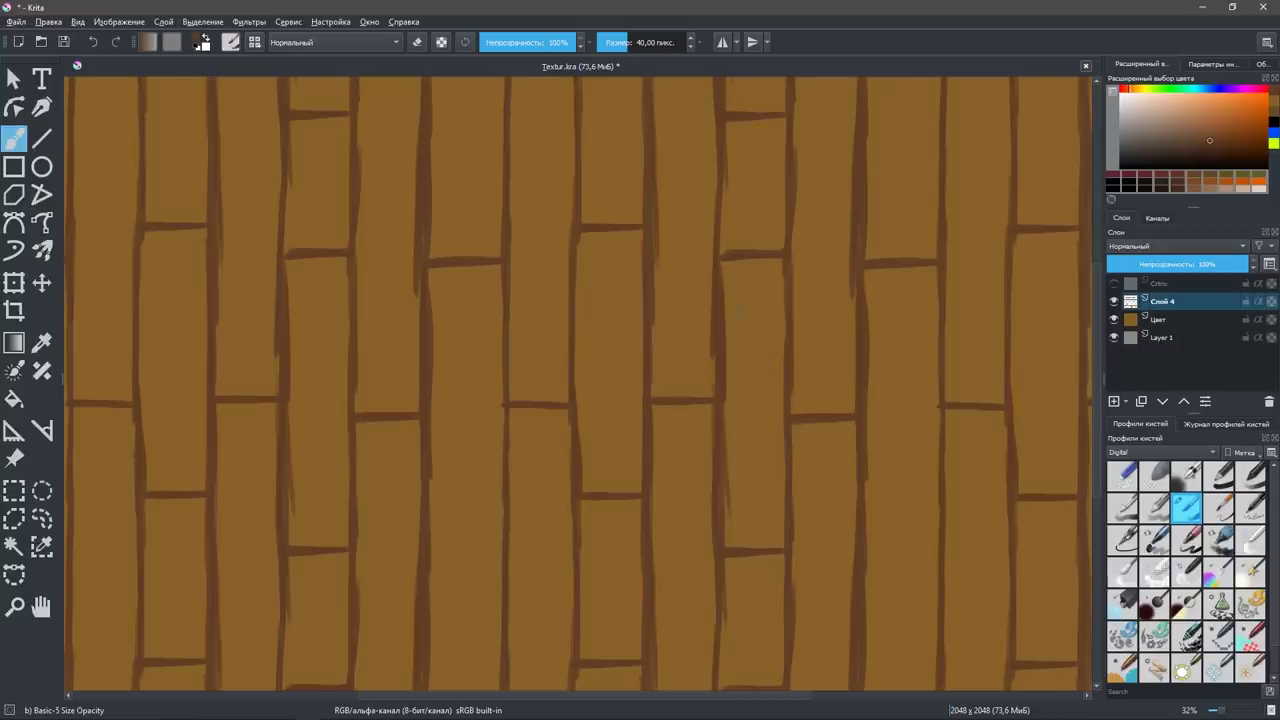
Erase part of one vertical plank edge, then darken two vertical plank lines.
key("e")
left_click_drag(724, 320, 724, 368)
left_click_drag(724, 288, 722, 521)
left_click_drag(720, 352, 727, 428)
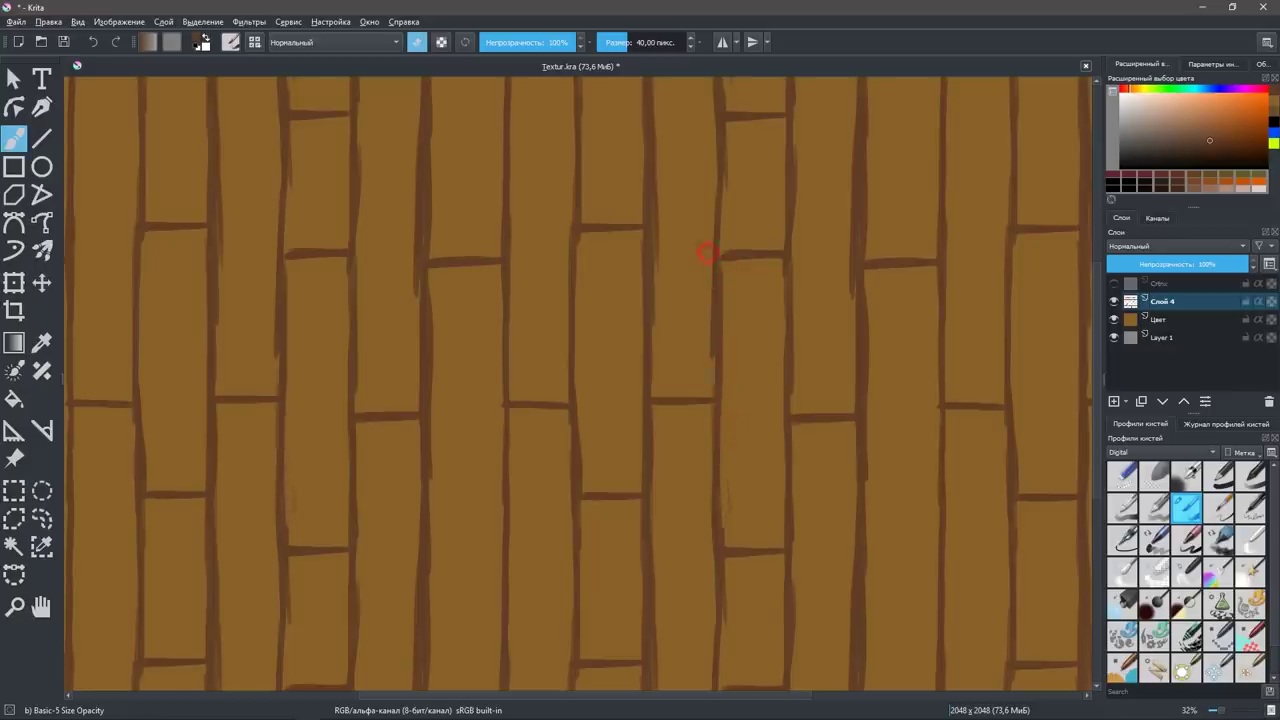
key("e")
left_click_drag(706, 234, 723, 120)
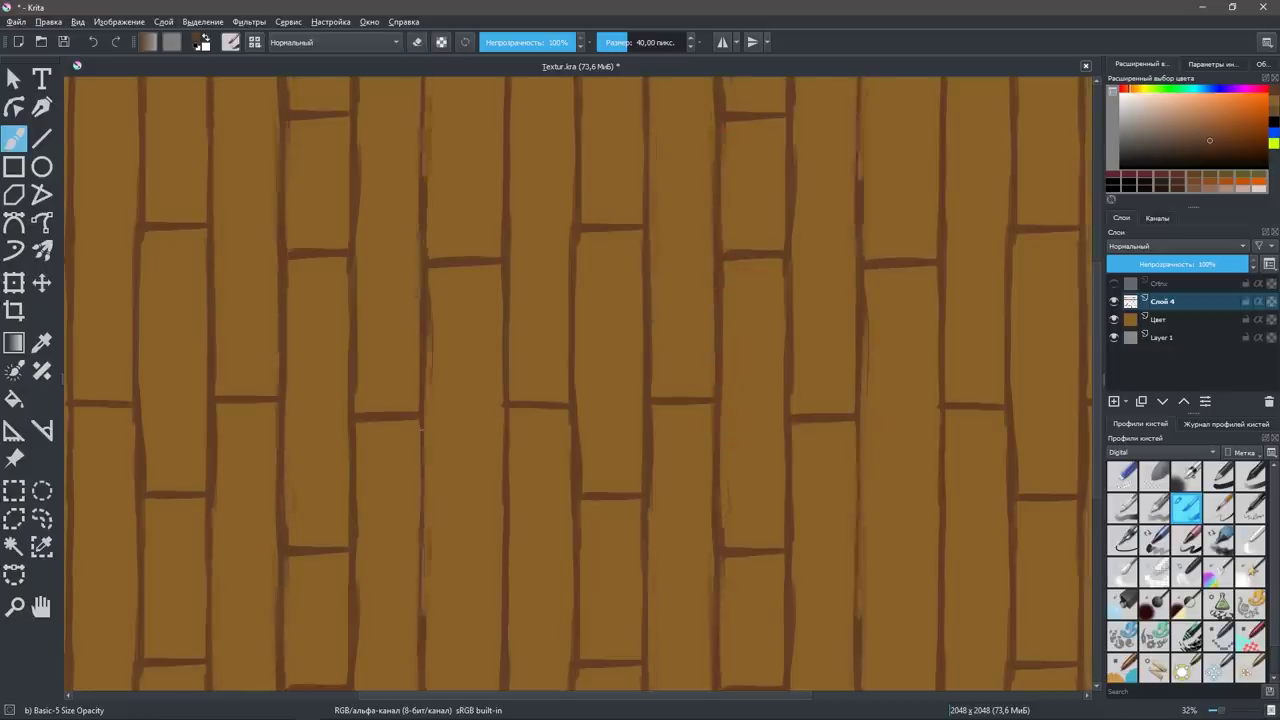
left_click_drag(422, 412, 422, 614)
Rework the left vertical plank line, alternately erasing sections and redrawing them in brown.
key("e")
left_click_drag(424, 366, 428, 272)
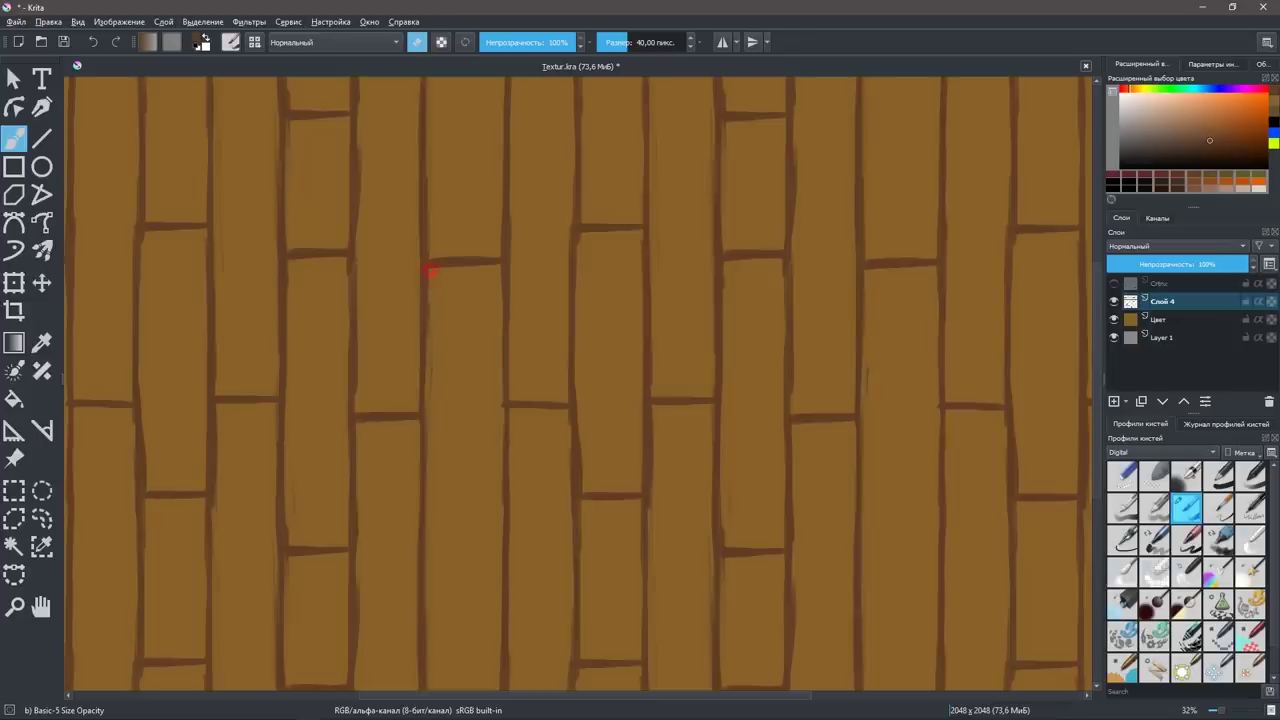
left_click_drag(356, 162, 358, 436)
key("e")
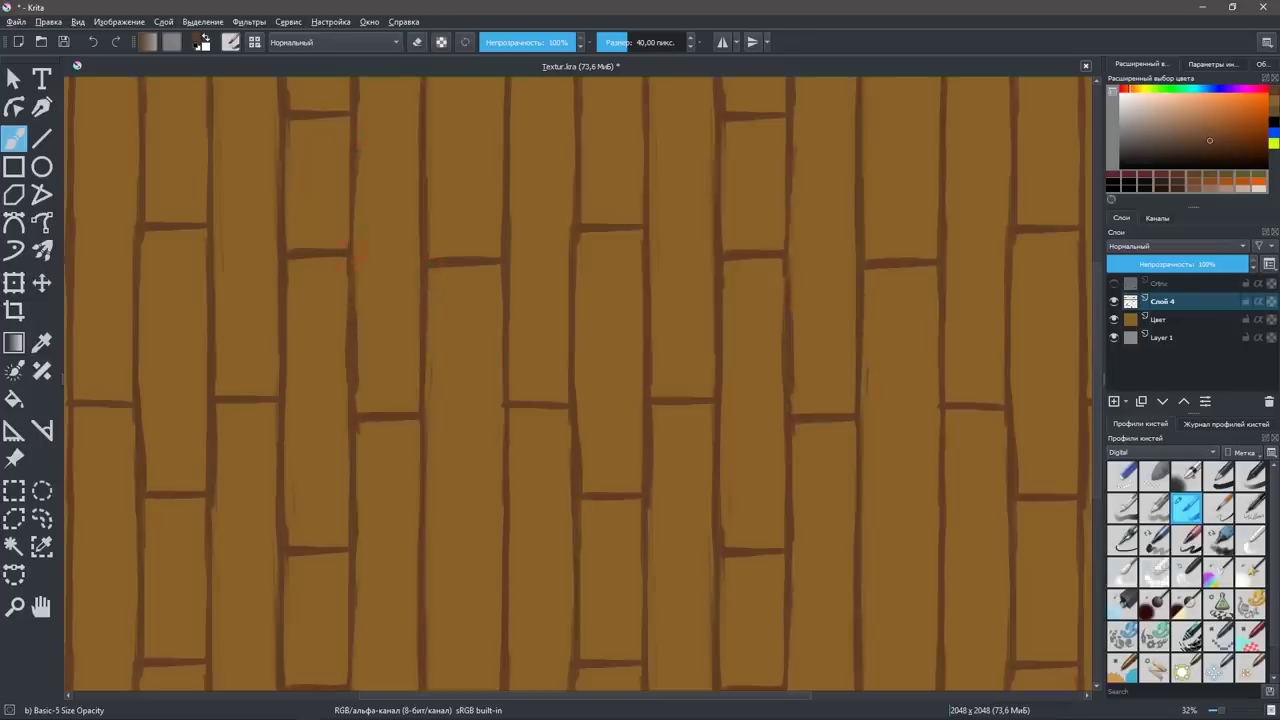
left_click_drag(352, 294, 348, 190)
left_click_drag(358, 144, 358, 104)
key("e")
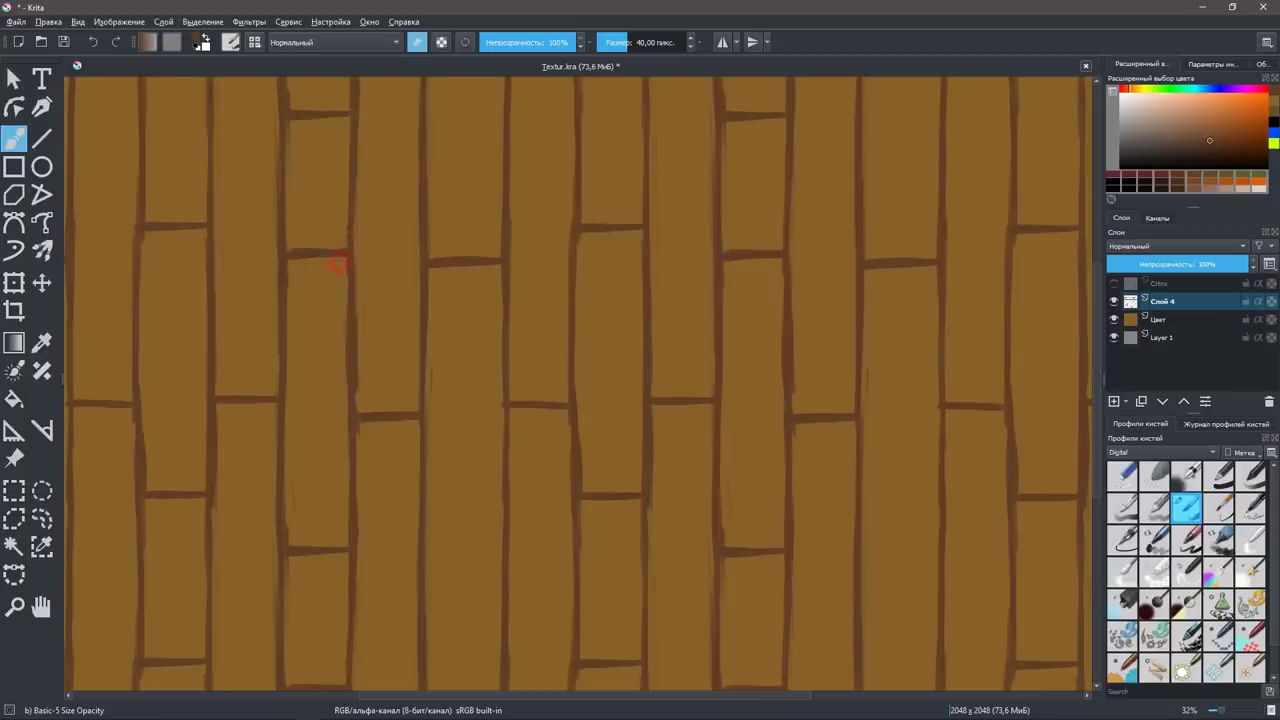
mouse_move(348, 416)
left_mouse_down()
mouse_move(346, 306)
mouse_move(349, 452)
left_mouse_up()
key("e")
key("e")
left_click_drag(348, 352, 349, 488)
left_click_drag(1014, 395, 1016, 470)
key("e")
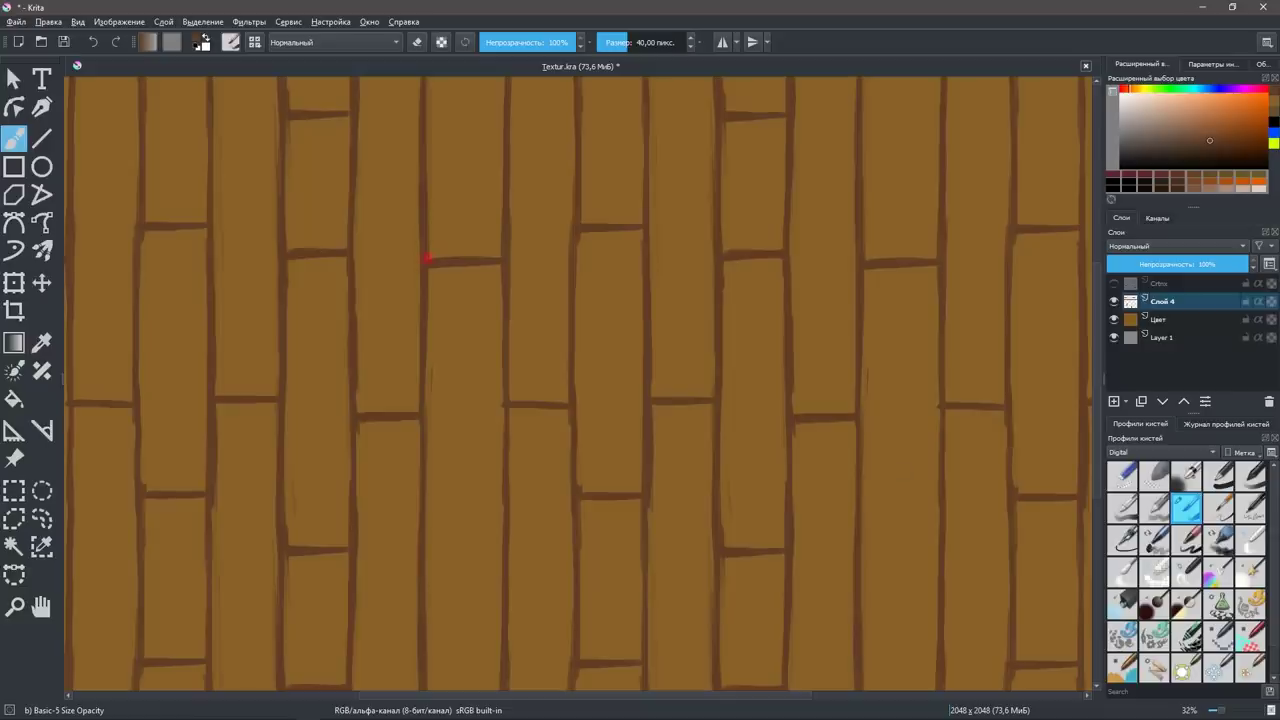
Repaint the horizontal plank seams darker and add short dark drips beneath them.
left_click_drag(490, 263, 427, 268)
left_click_drag(578, 494, 643, 492)
left_click_drag(508, 404, 544, 413)
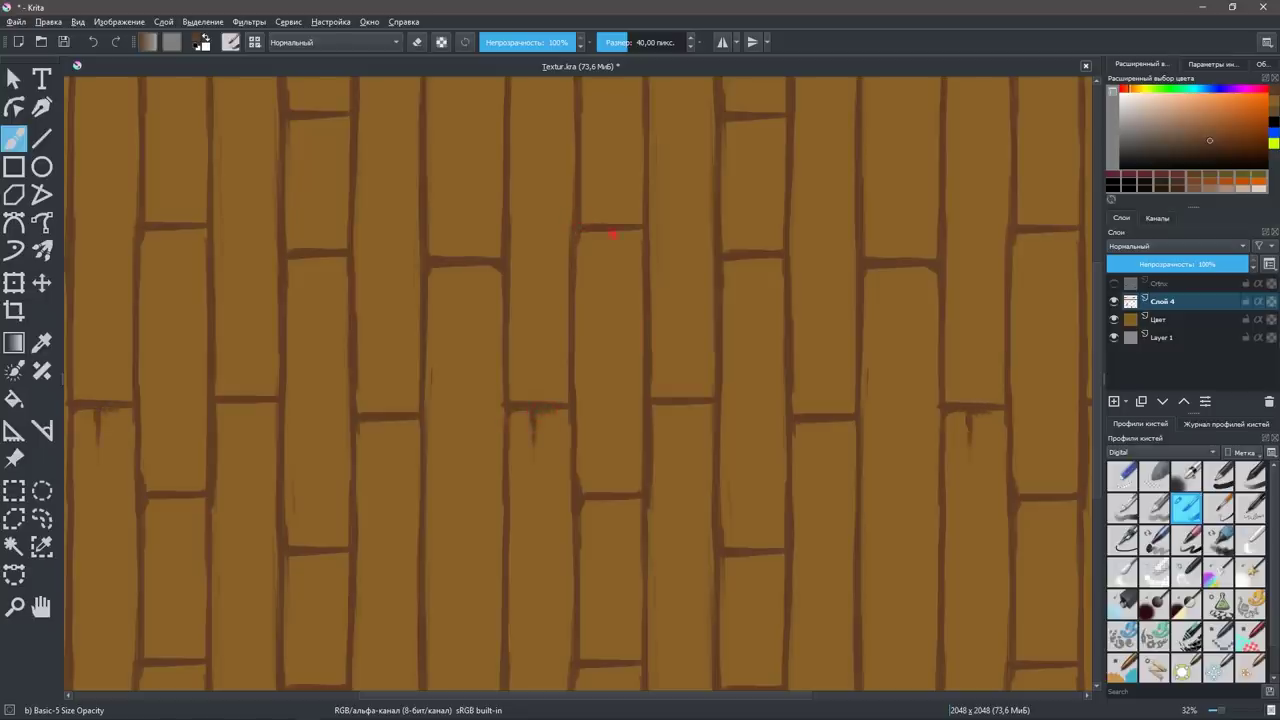
mouse_move(613, 256)
left_mouse_down()
mouse_move(608, 221)
mouse_move(585, 242)
left_mouse_up()
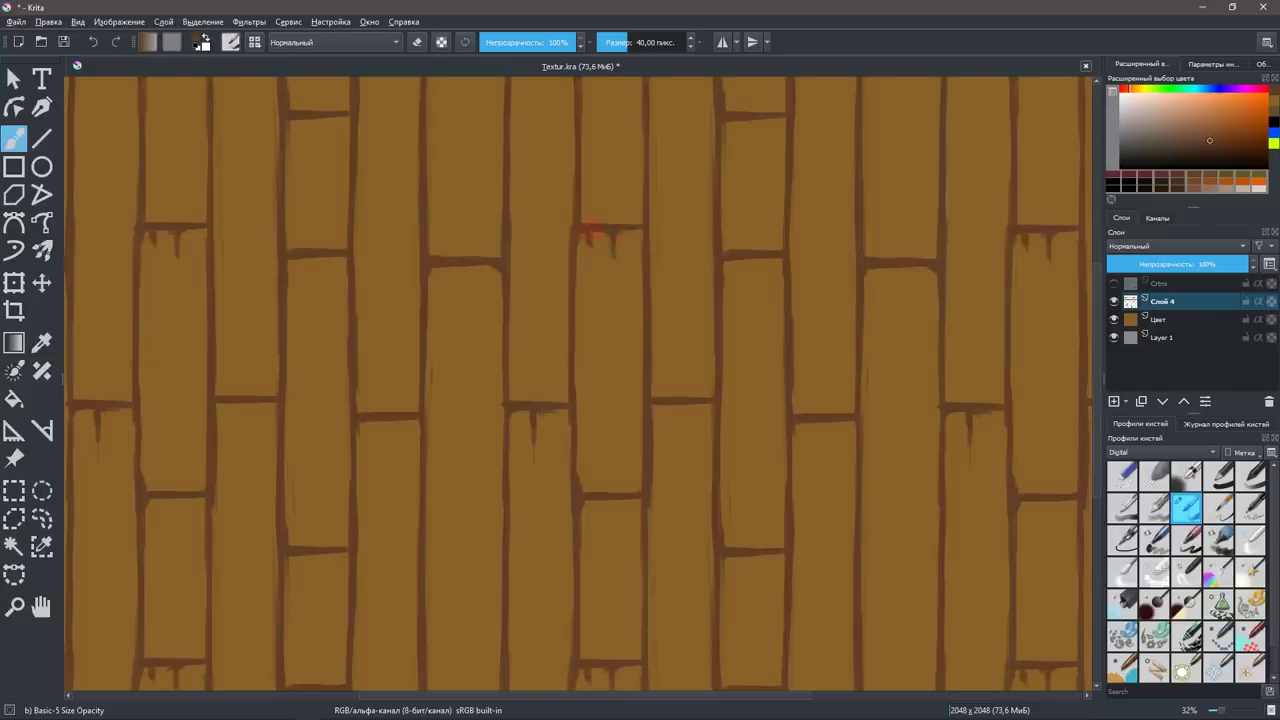
left_click_drag(613, 304, 613, 232)
left_click_drag(669, 398, 663, 214)
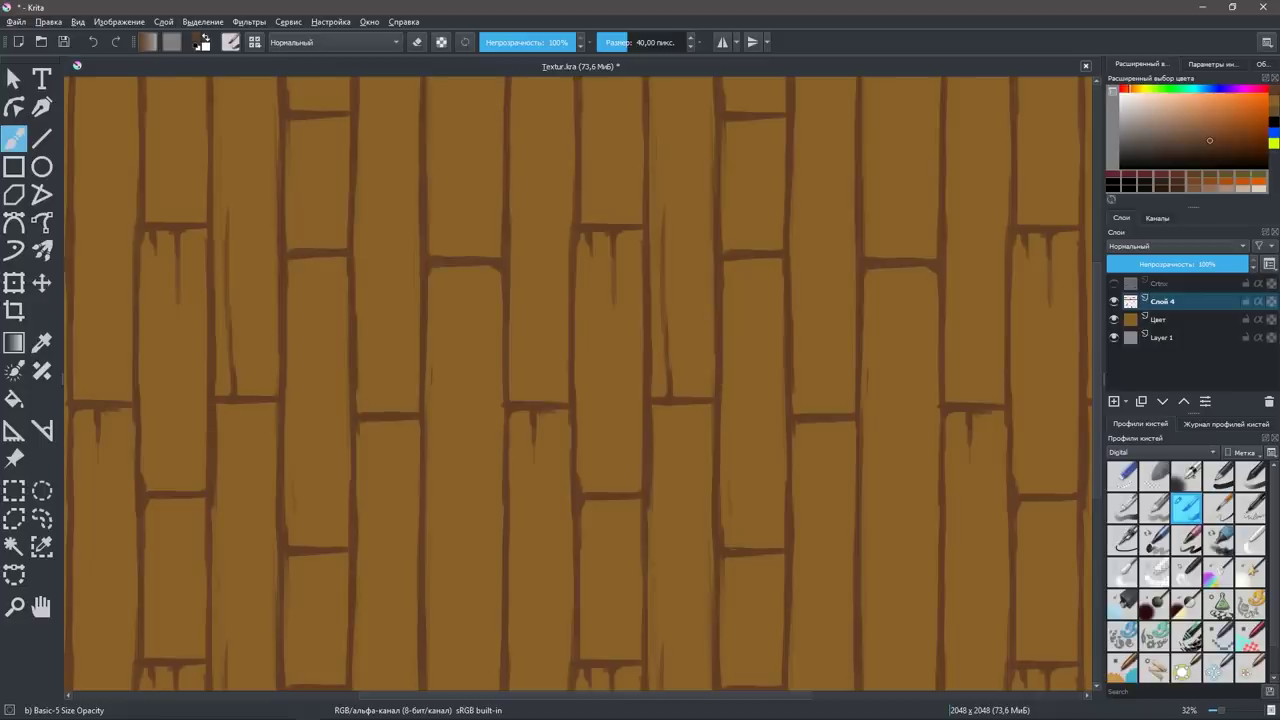
Paint short grain strokes above a seam, undoing the ones that look wrong.
left_click_drag(732, 552, 732, 532)
mouse_move(742, 552)
left_mouse_down()
mouse_move(742, 530)
mouse_move(762, 522)
left_mouse_up()
left_click_drag(772, 552, 772, 524)
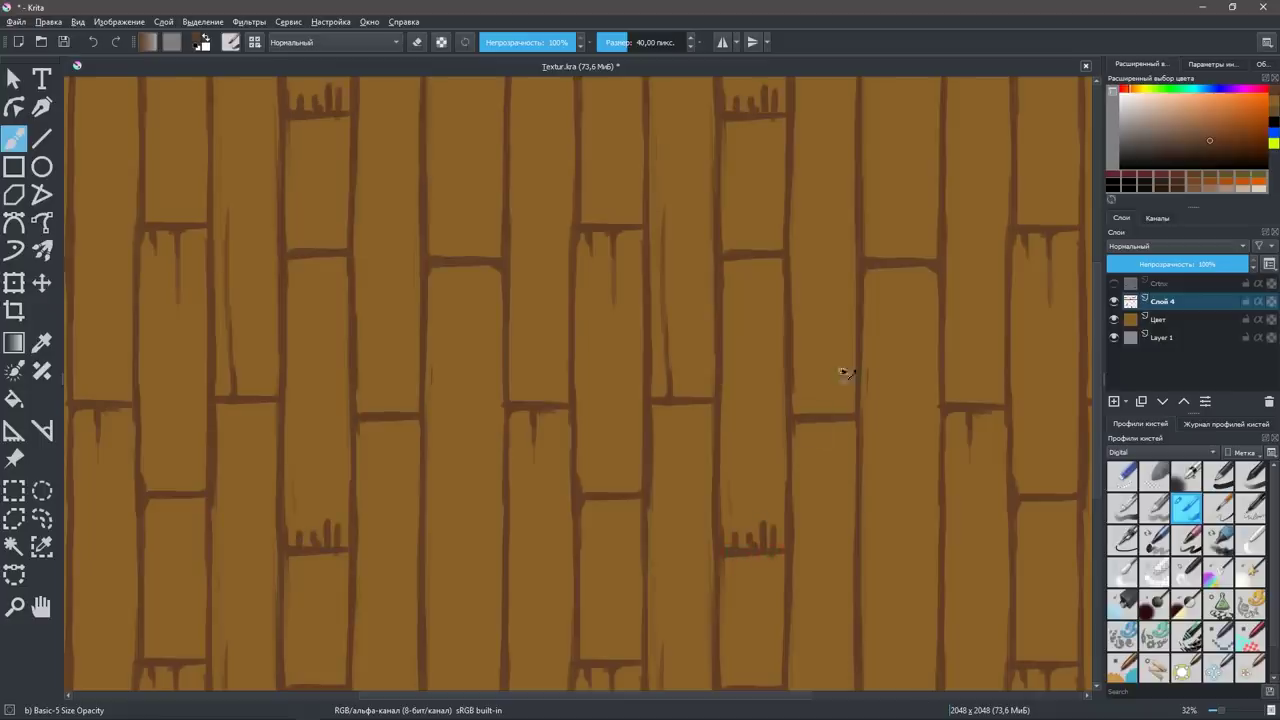
key("ctrl+z")
key("ctrl+z")
key("ctrl+z")
key("ctrl+z")
key("ctrl+z")
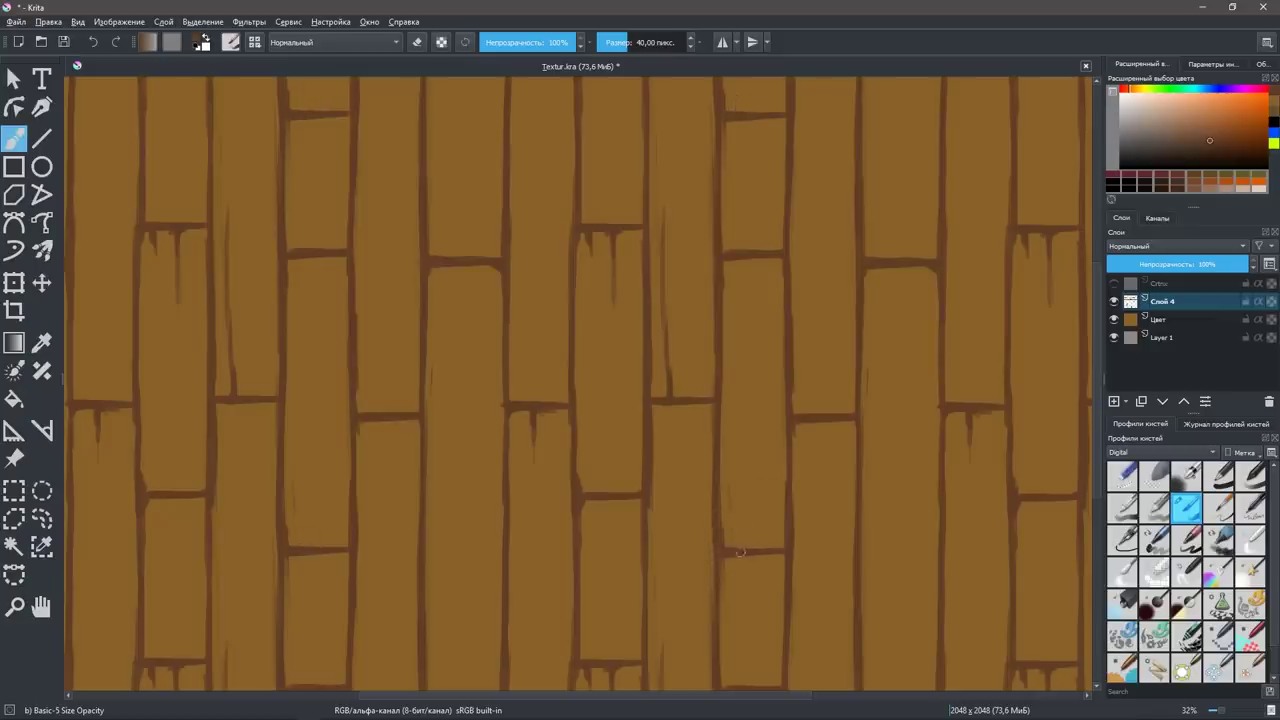
left_click_drag(737, 553, 736, 472)
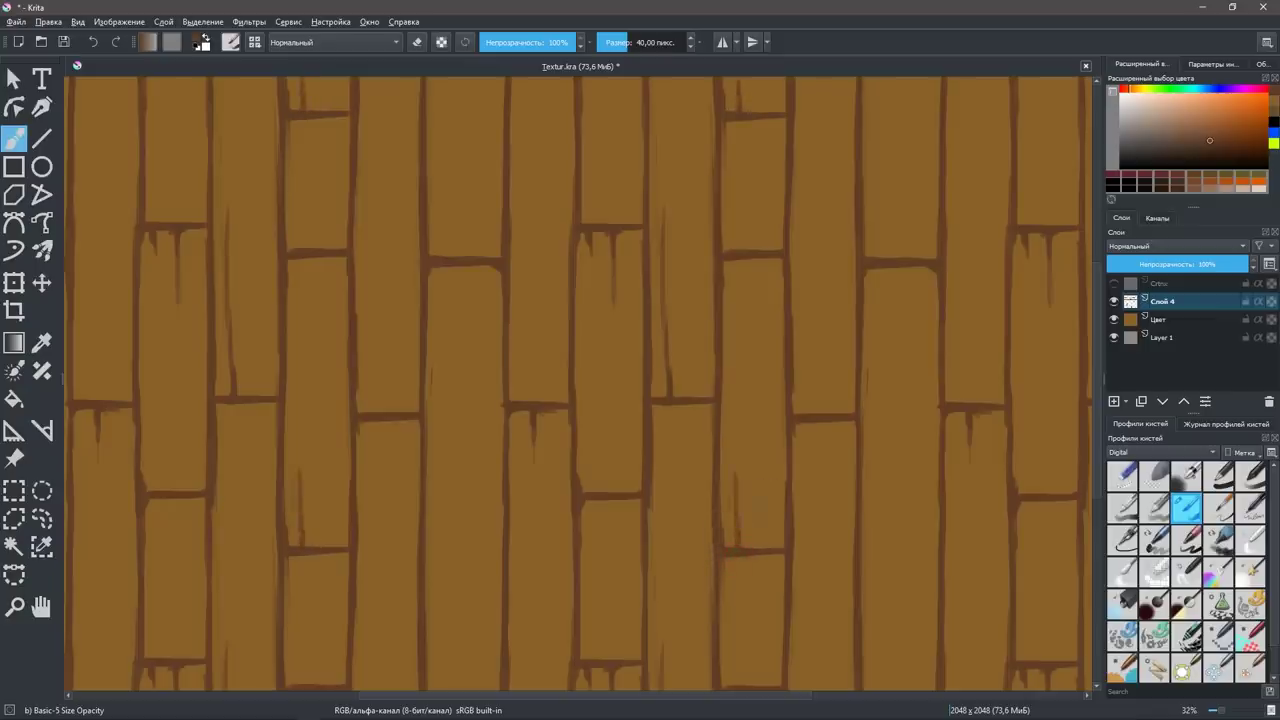
key("ctrl+z")
left_click_drag(761, 546, 761, 480)
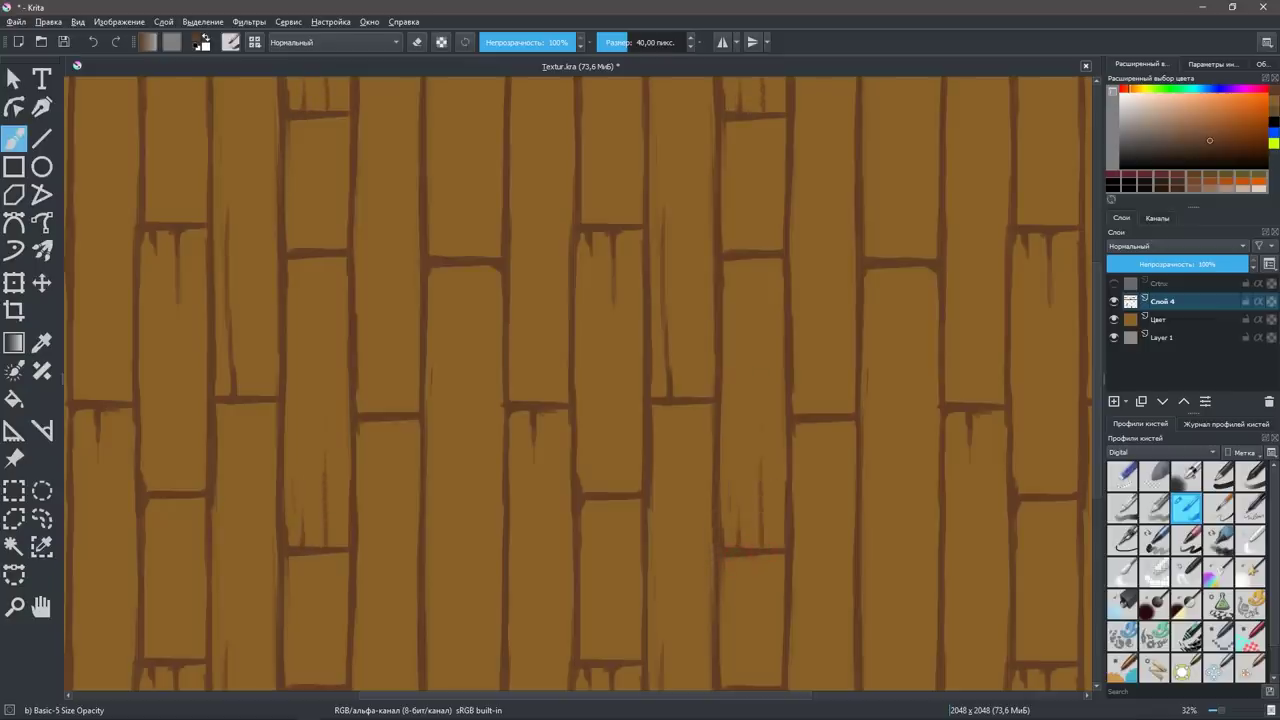
mouse_move(811, 414)
left_mouse_down()
mouse_move(810, 380)
mouse_move(837, 369)
left_mouse_up()
key("ctrl+z")
mouse_move(842, 414)
left_mouse_down()
mouse_move(838, 374)
mouse_move(827, 412)
mouse_move(846, 412)
left_mouse_up()
key("ctrl+z")
Add short and longer grain strokes running down the planks below the seams.
key("ctrl+z")
key("ctrl+z")
key("ctrl+z")
left_click_drag(840, 402, 840, 412)
left_click_drag(811, 318, 811, 376)
key("ctrl+z")
mouse_move(811, 318)
left_mouse_down()
mouse_move(811, 376)
mouse_move(808, 311)
left_mouse_up()
key("ctrl+z")
key("ctrl+z")
key("ctrl+z")
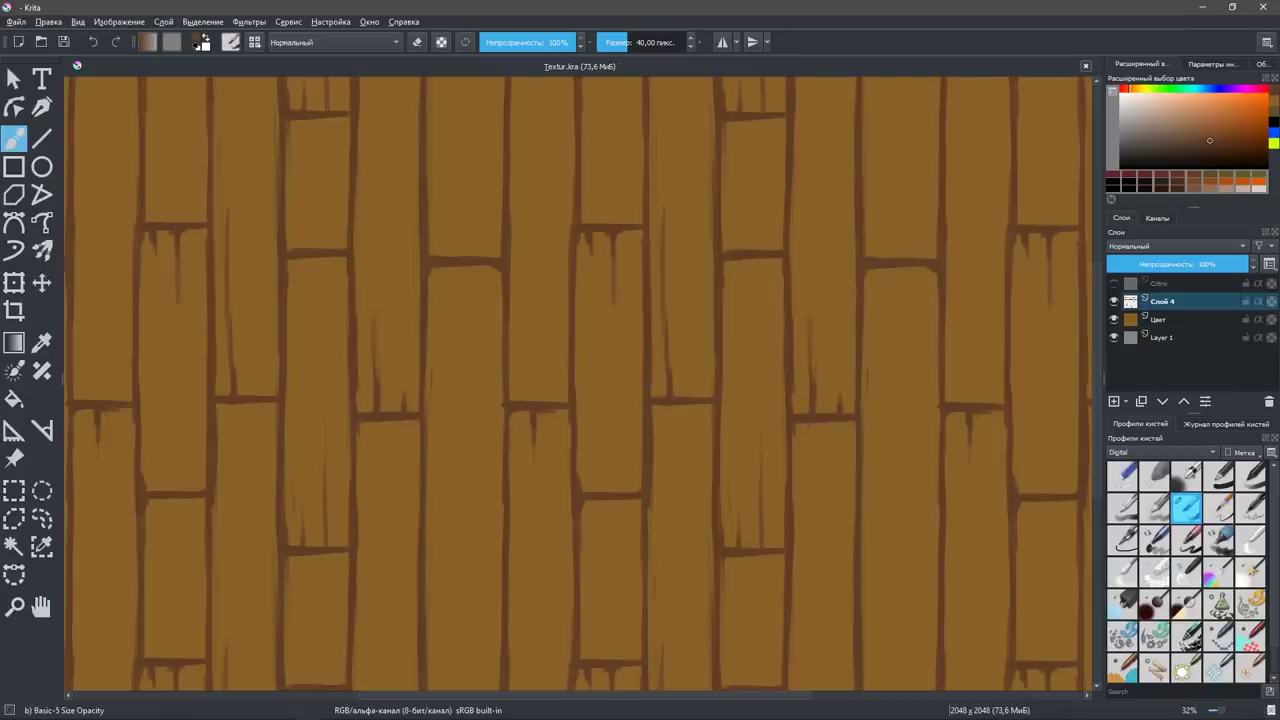
left_click_drag(891, 290, 890, 263)
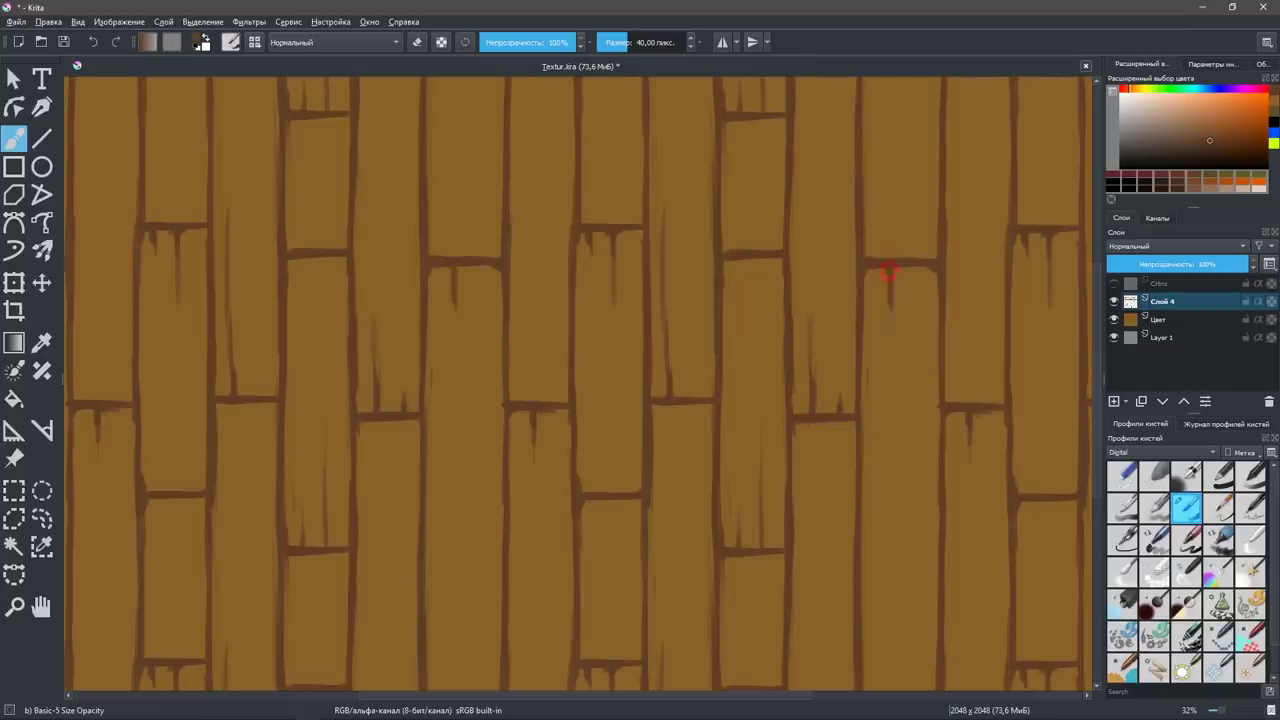
left_click_drag(890, 334, 890, 356)
left_click_drag(884, 292, 891, 331)
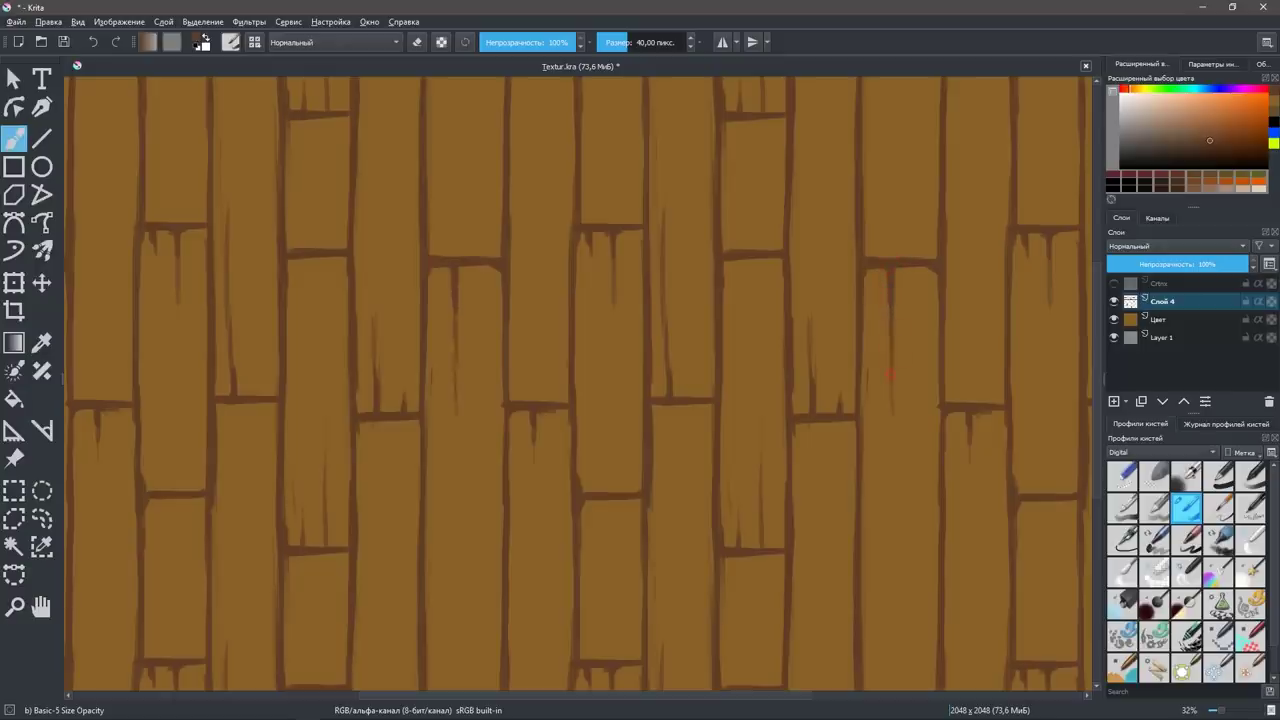
left_click_drag(893, 462, 892, 378)
left_click_drag(928, 285, 929, 266)
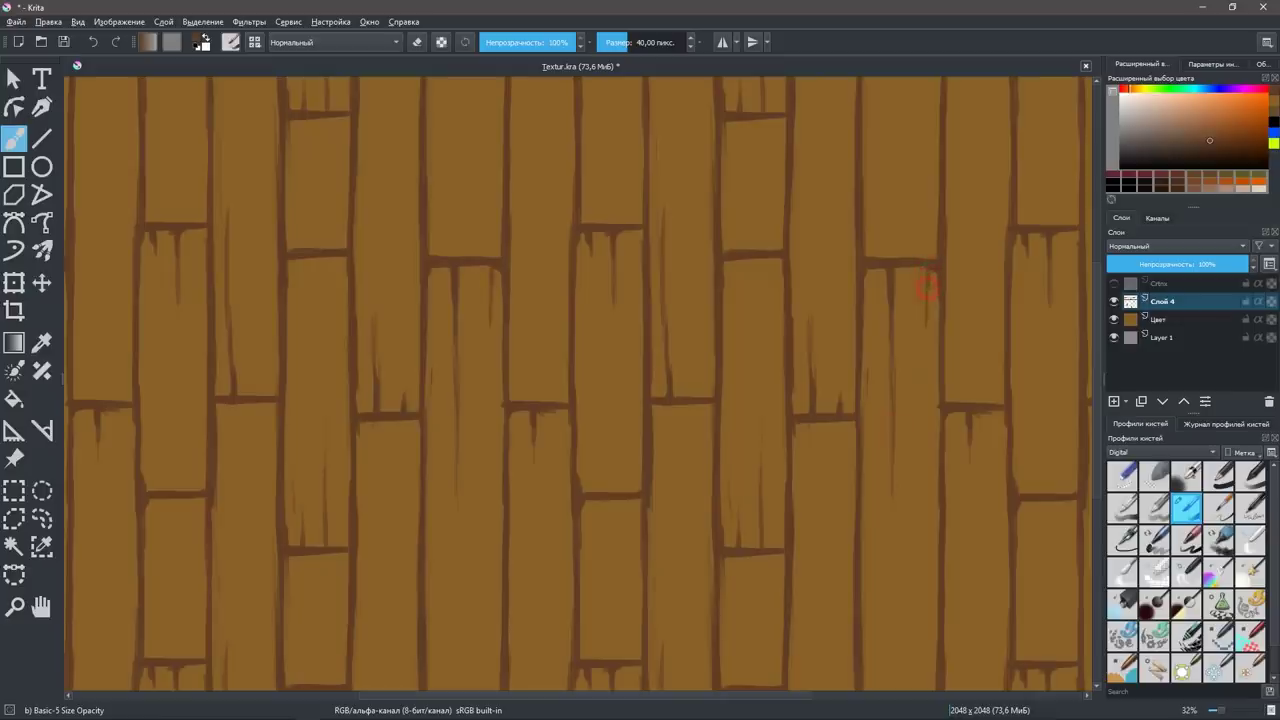
Add drips and dark dabs at a plank joint, discarding two unwanted drips.
left_click_drag(823, 422, 823, 446)
left_click_drag(815, 388, 815, 354)
mouse_move(811, 422)
left_mouse_down()
mouse_move(811, 488)
mouse_move(841, 468)
left_mouse_up()
key("ctrl+z")
key("ctrl+z")
left_click(829, 424)
left_click(837, 424)
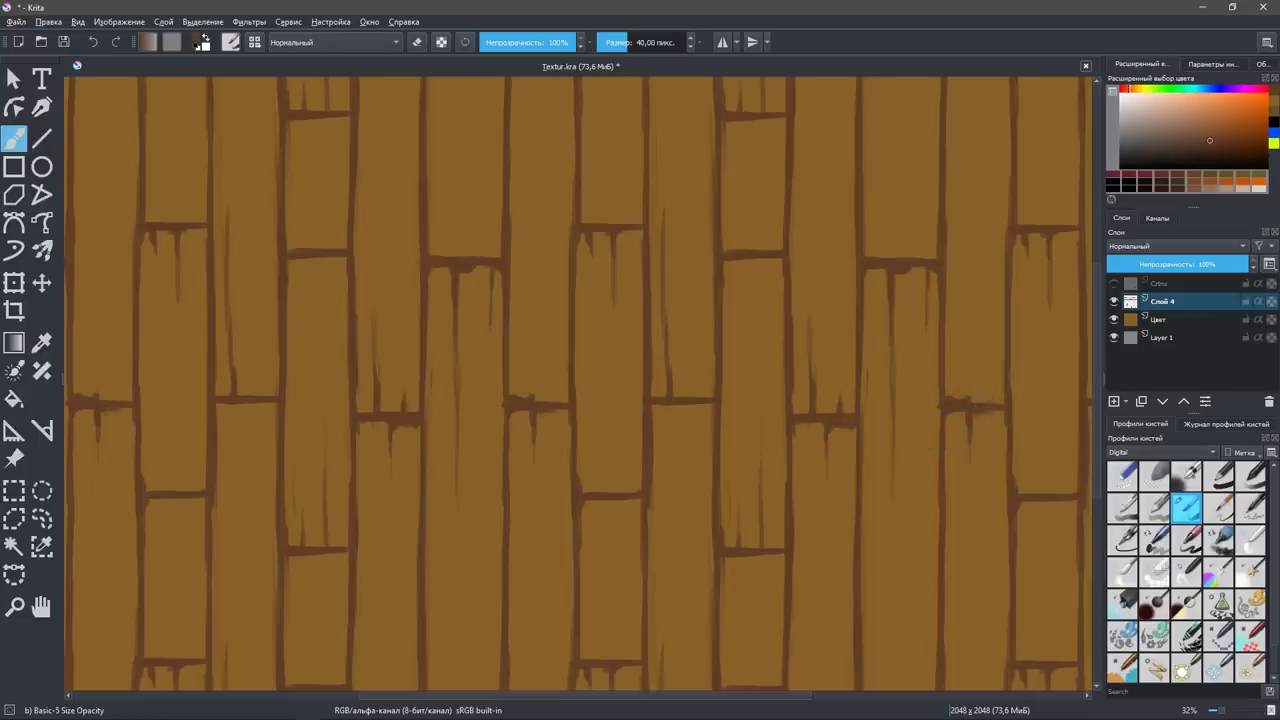
Paint a short crack below a joint and darken a joint and a plank edge.
key("e")
key("e")
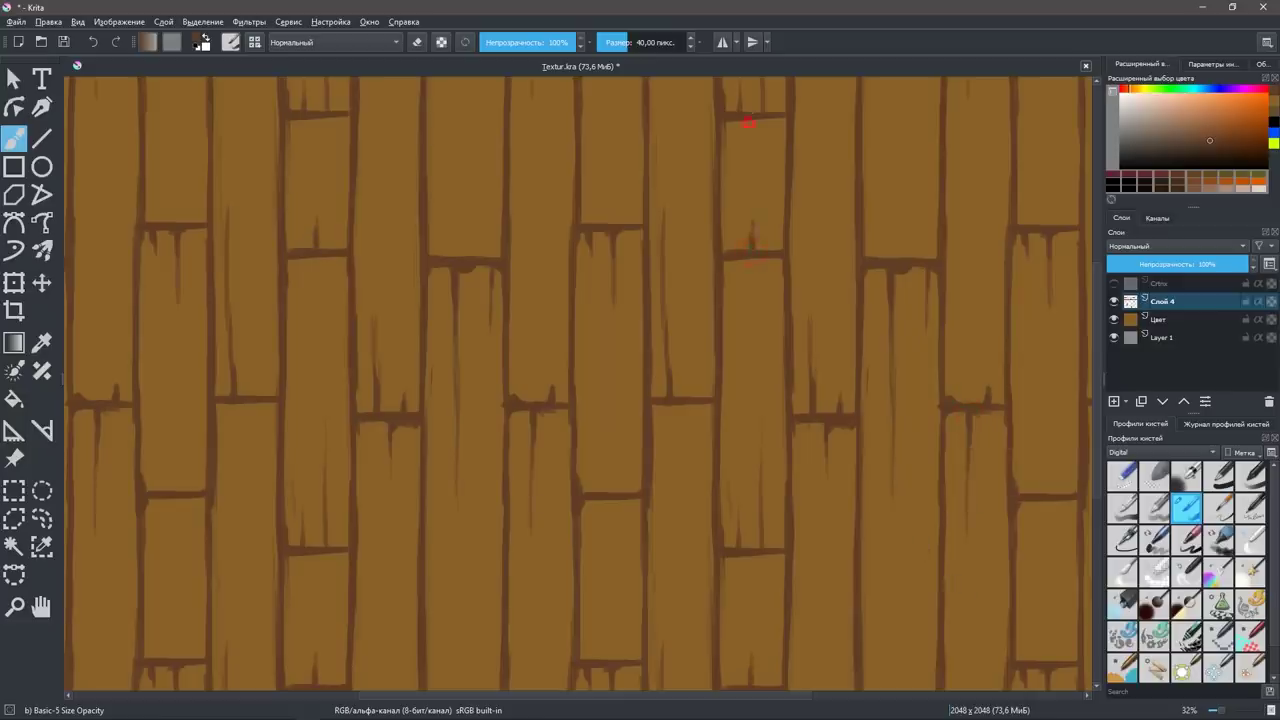
left_click_drag(750, 154, 751, 180)
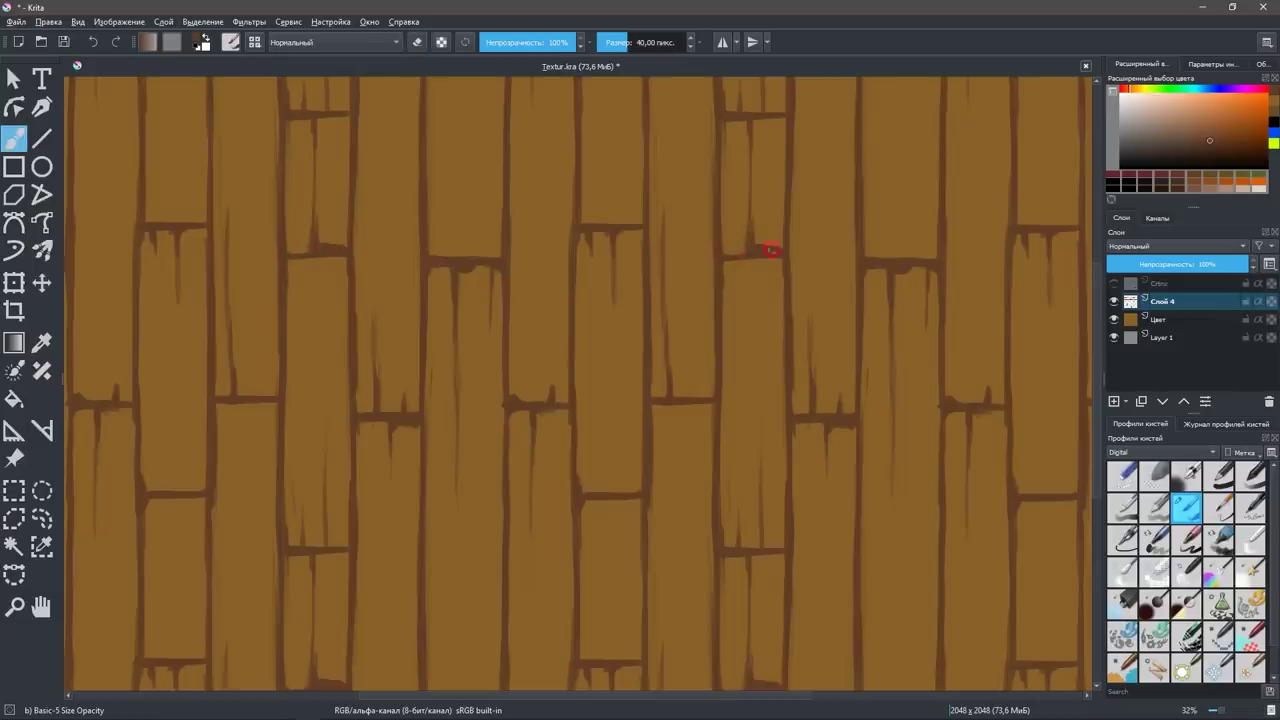
left_click_drag(728, 250, 783, 250)
left_click_drag(666, 320, 686, 480)
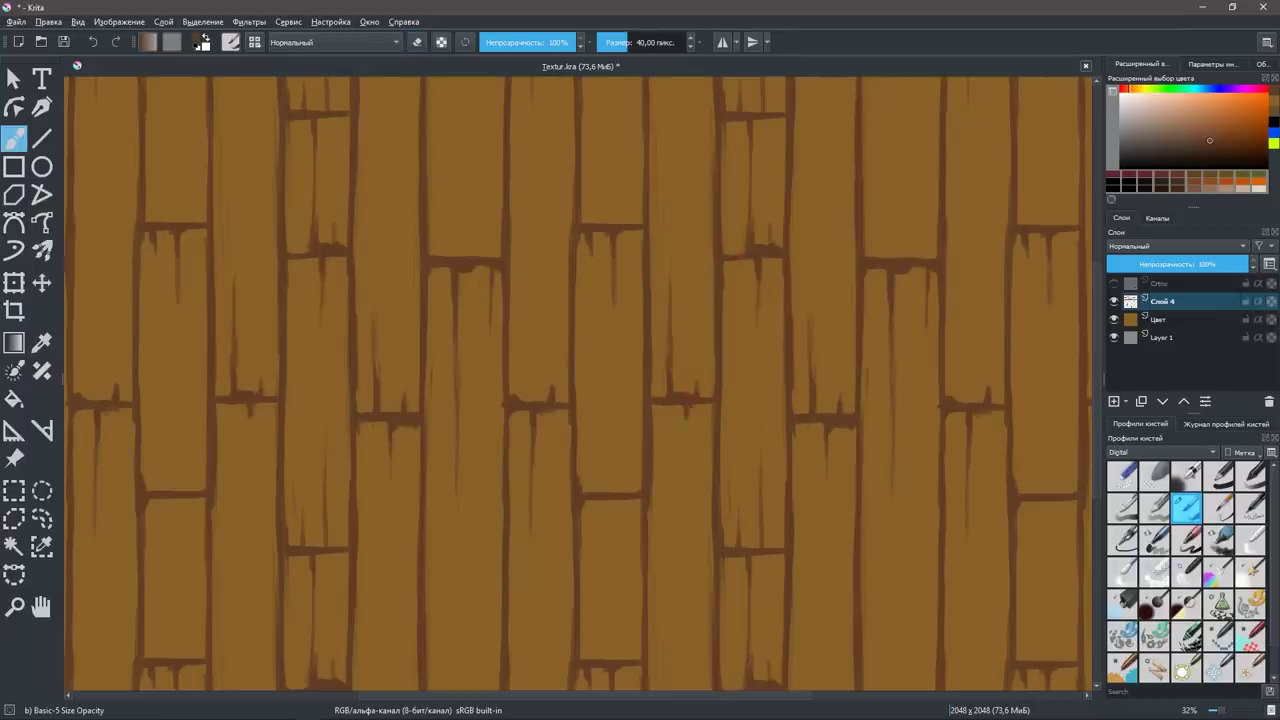
Save the texture, then darken another plank joint with a dark blob.
key("ctrl+s")
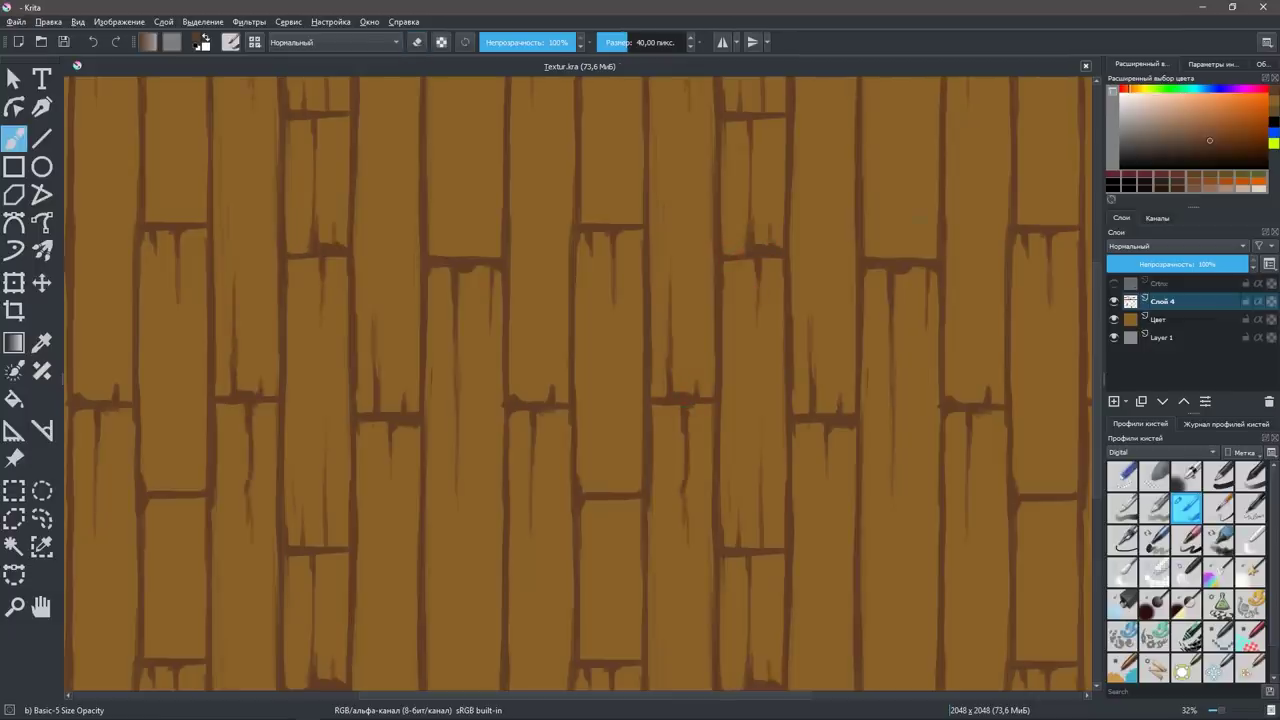
mouse_move(935, 268)
left_mouse_down()
mouse_move(900, 262)
mouse_move(903, 252)
mouse_move(898, 265)
left_mouse_up()
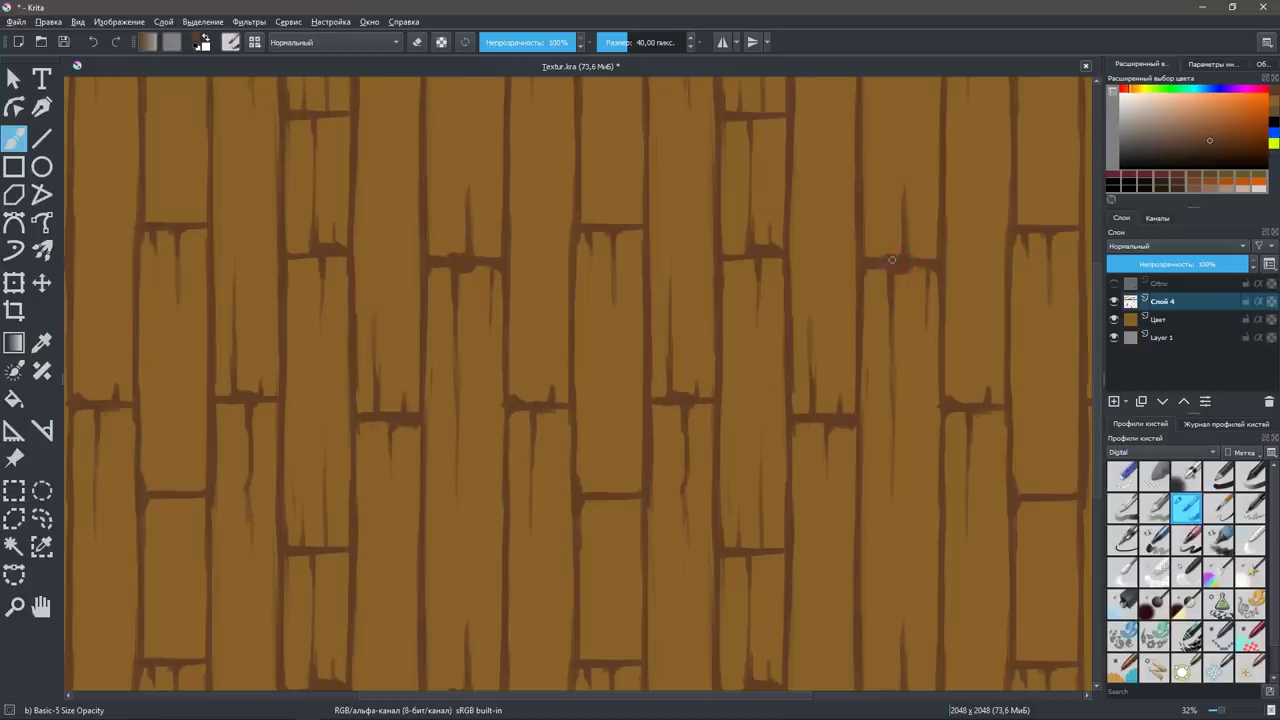
left_click_drag(896, 258, 905, 160)
Dab paint on a plank joint and shift the tiled view to another area.
left_click(948, 405)
left_click_drag(957, 266, 966, 346)
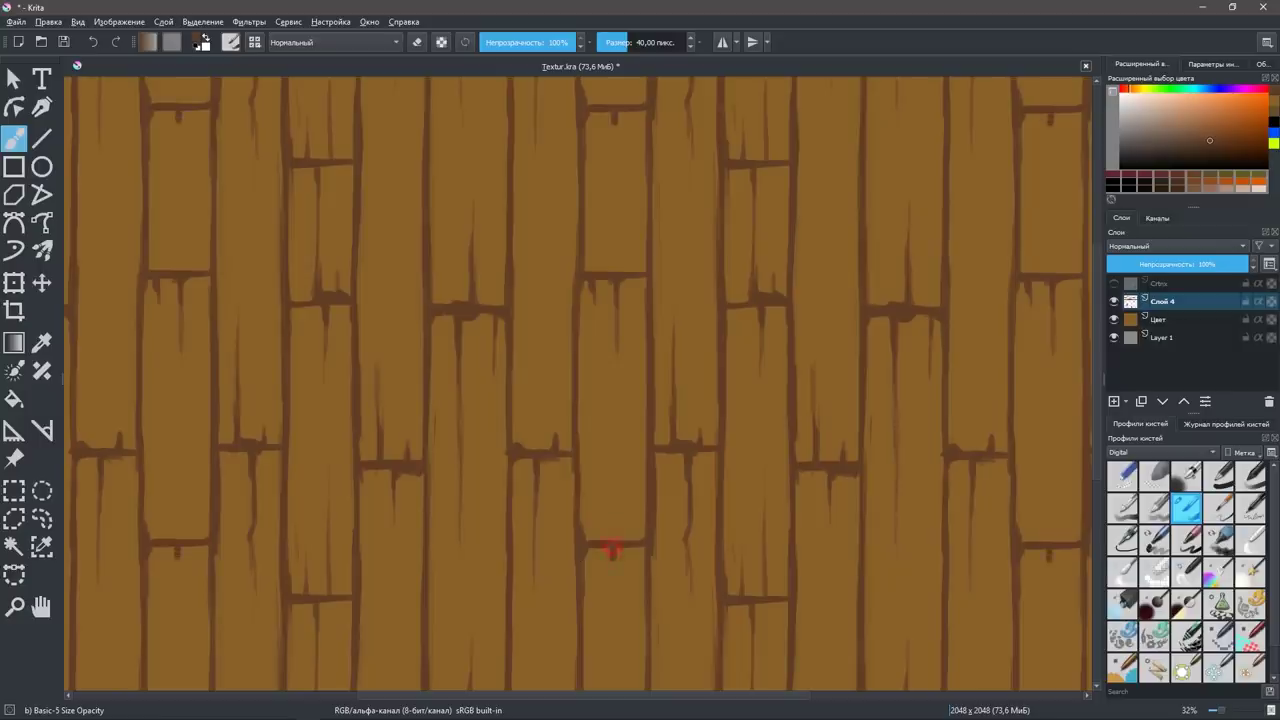
key("e")
key("e")
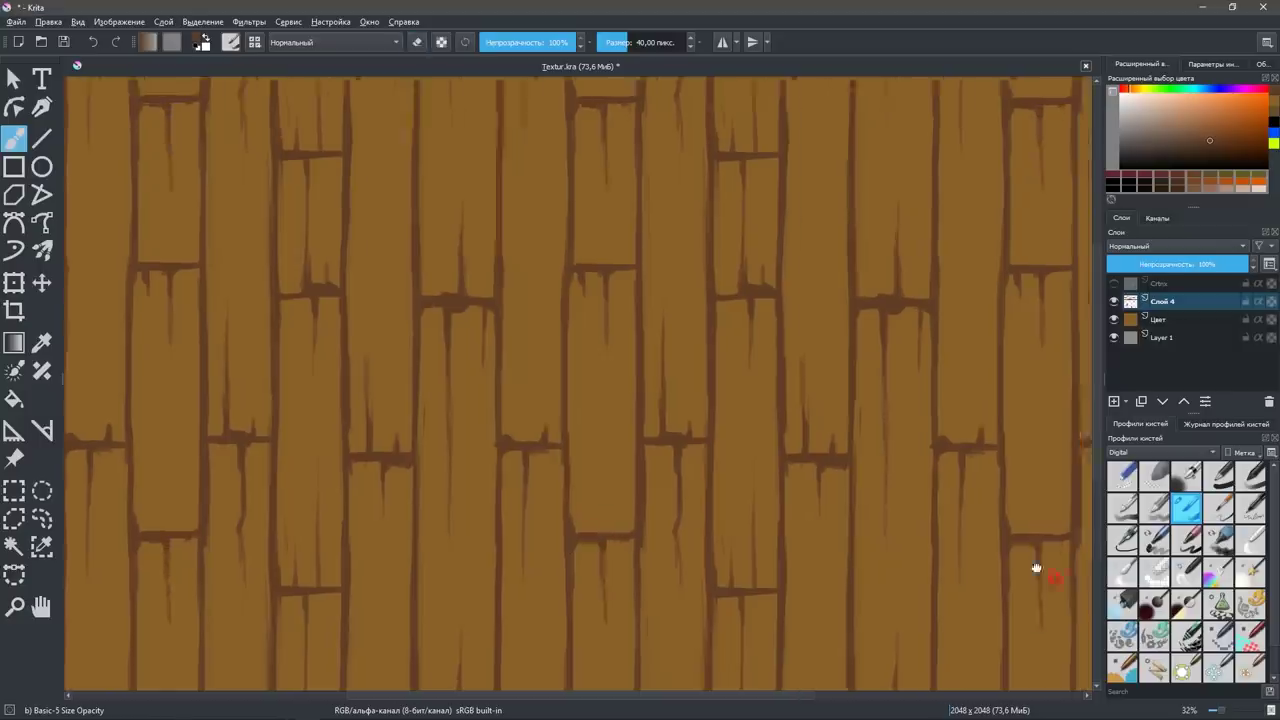
left_click_drag(1040, 488, 972, 460)
key("e")
key("e")
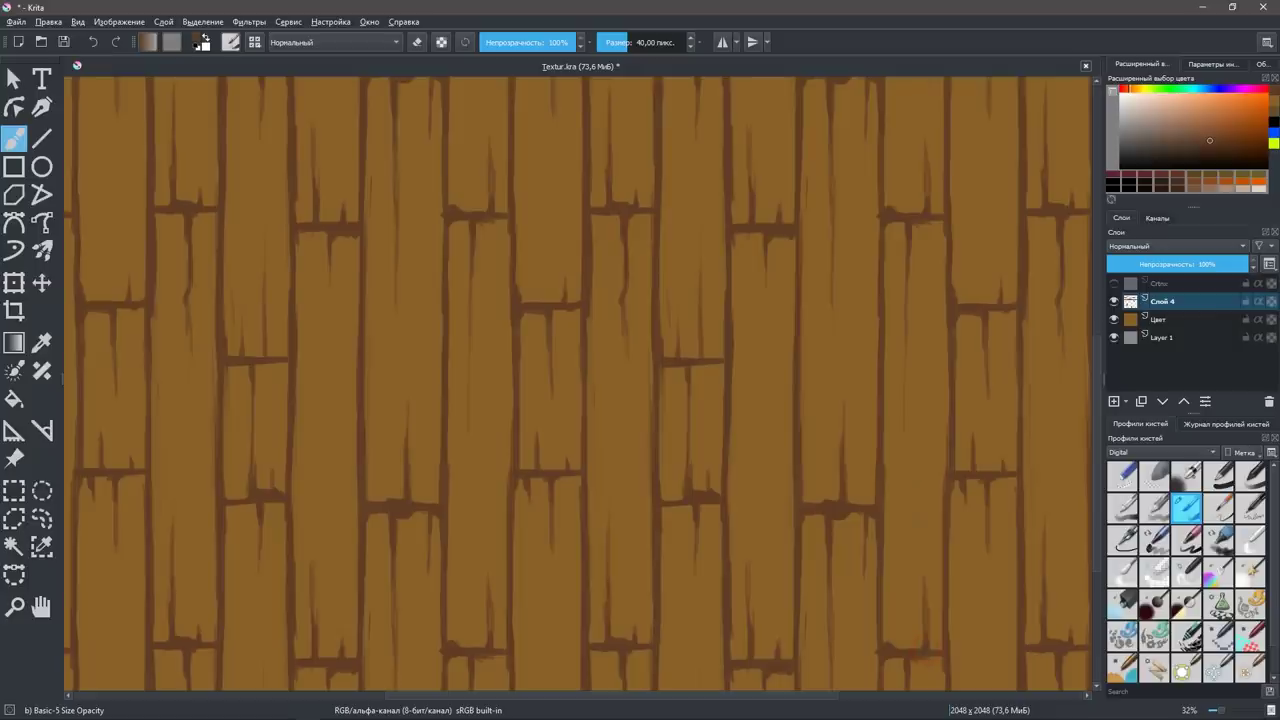
key("e")
key("e")
Paint faint dark grain strokes on the middle planks and lighten a thin strip.
left_click_drag(752, 328, 756, 508)
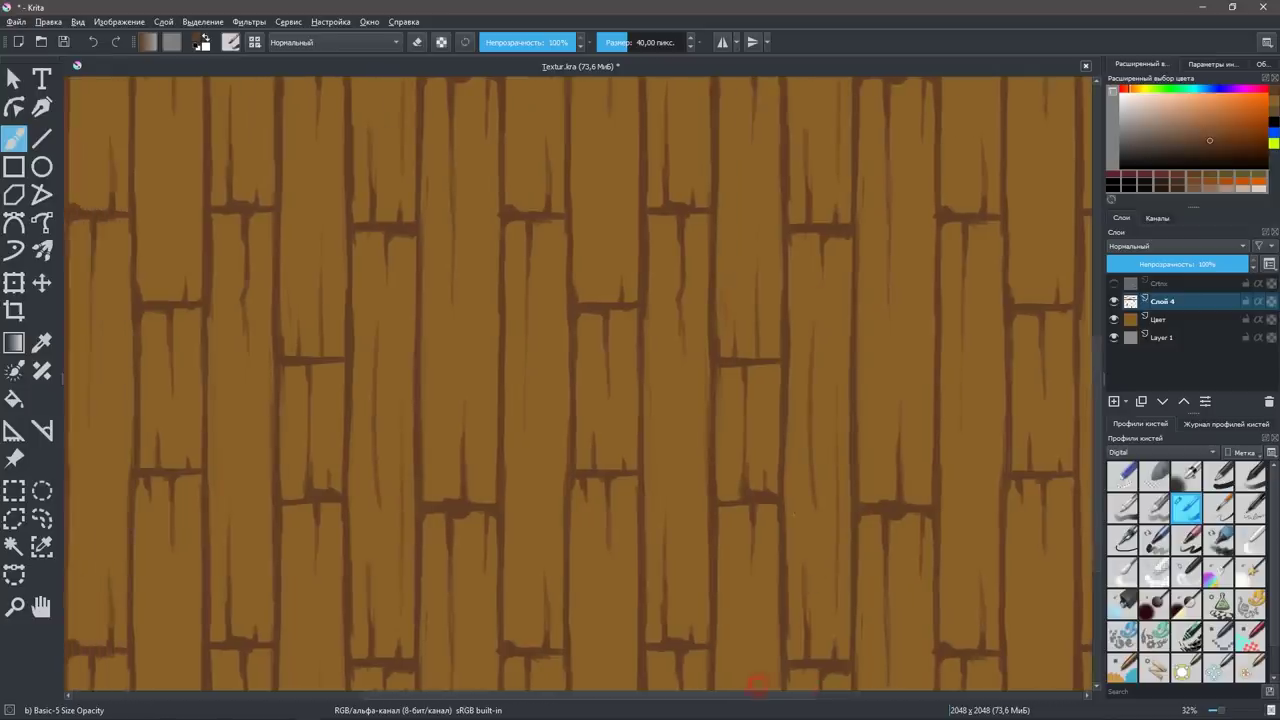
left_click_drag(818, 328, 820, 466)
left_click_drag(894, 290, 895, 446)
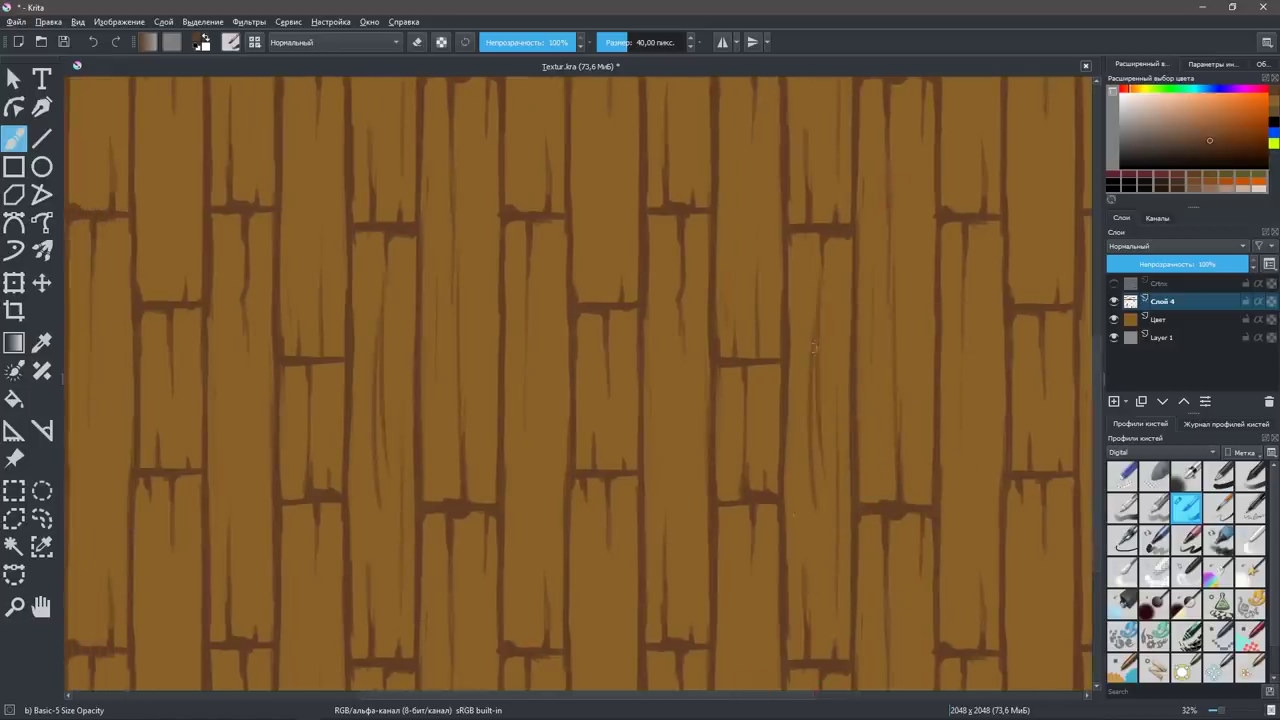
key("e")
left_click_drag(810, 350, 812, 480)
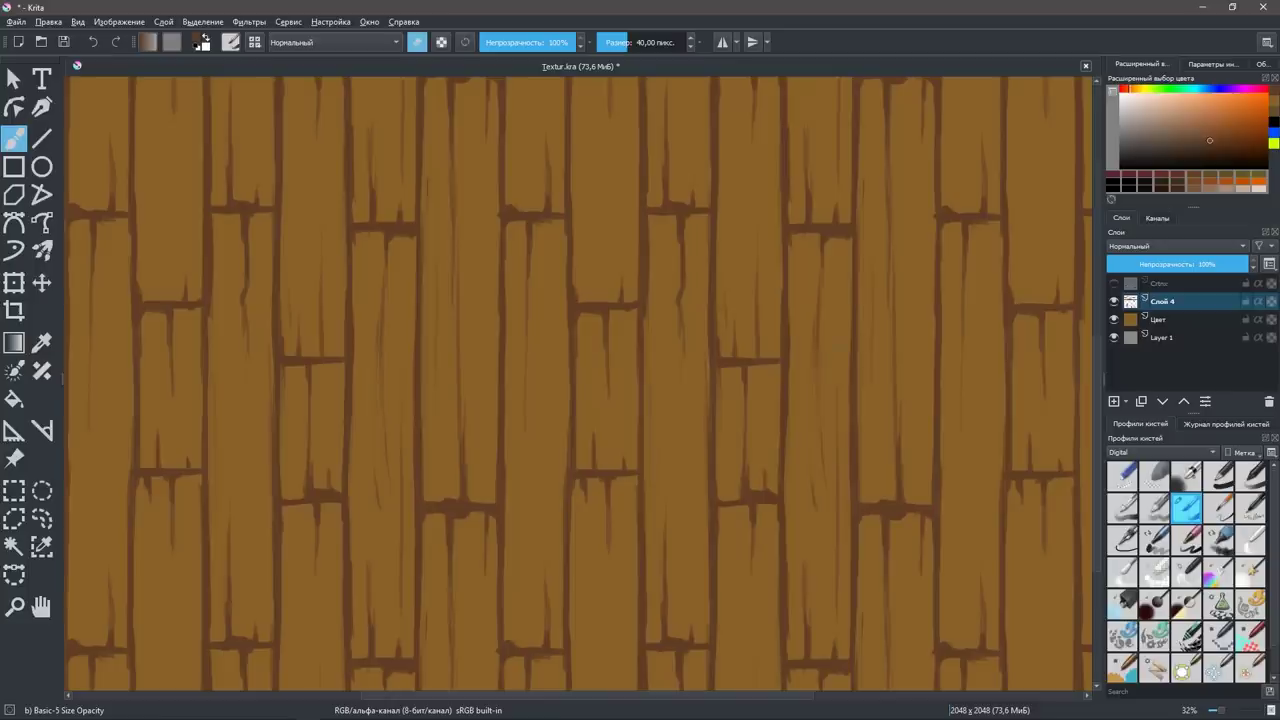
key("e")
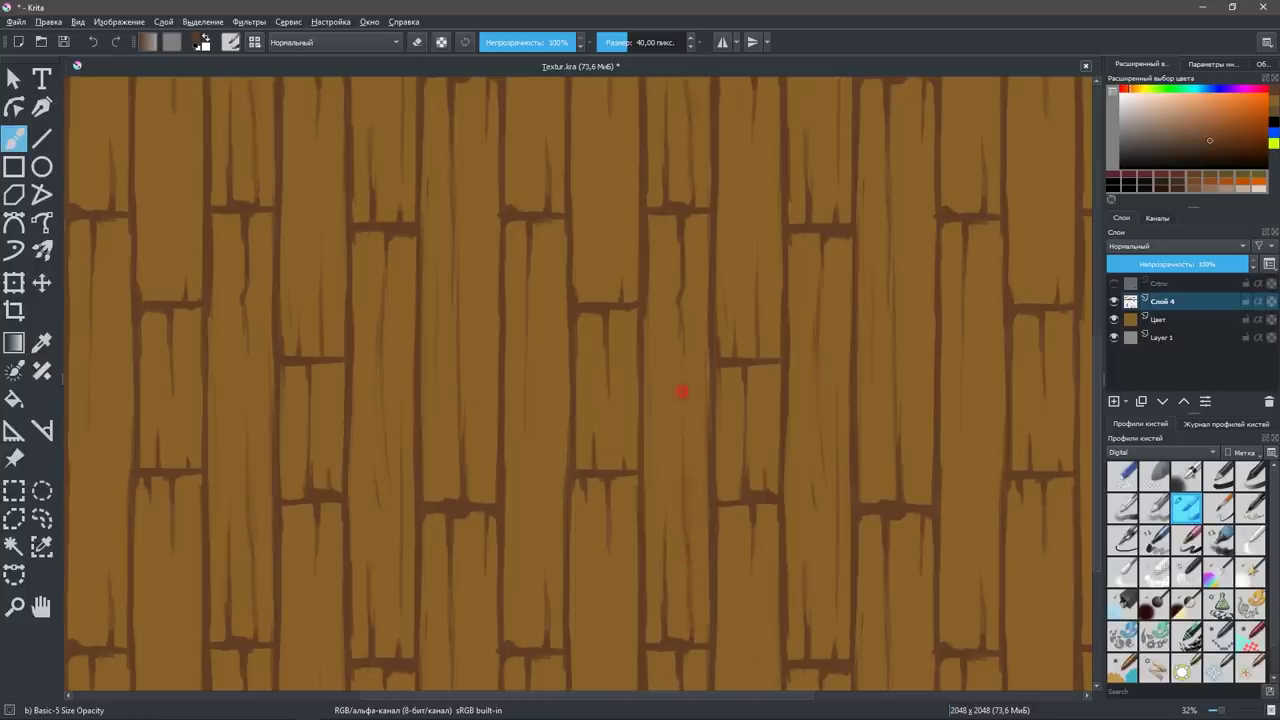
left_click_drag(656, 206, 658, 272)
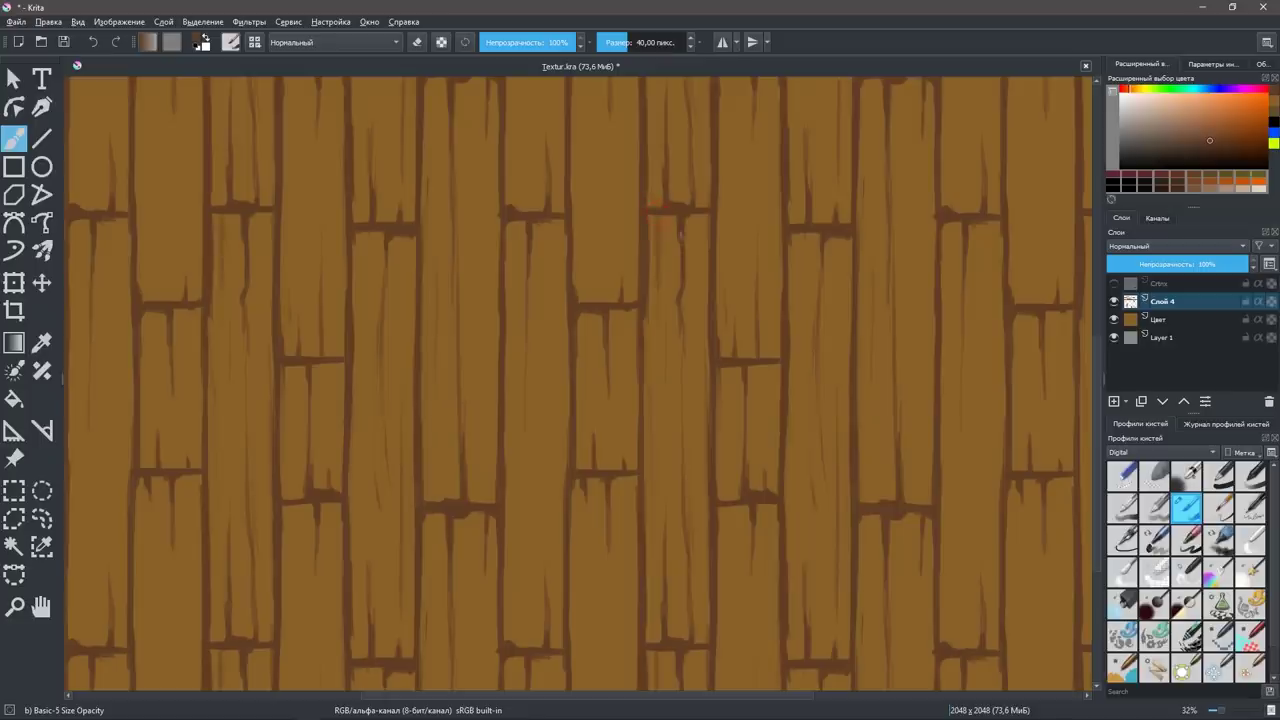
left_click_drag(658, 215, 659, 219)
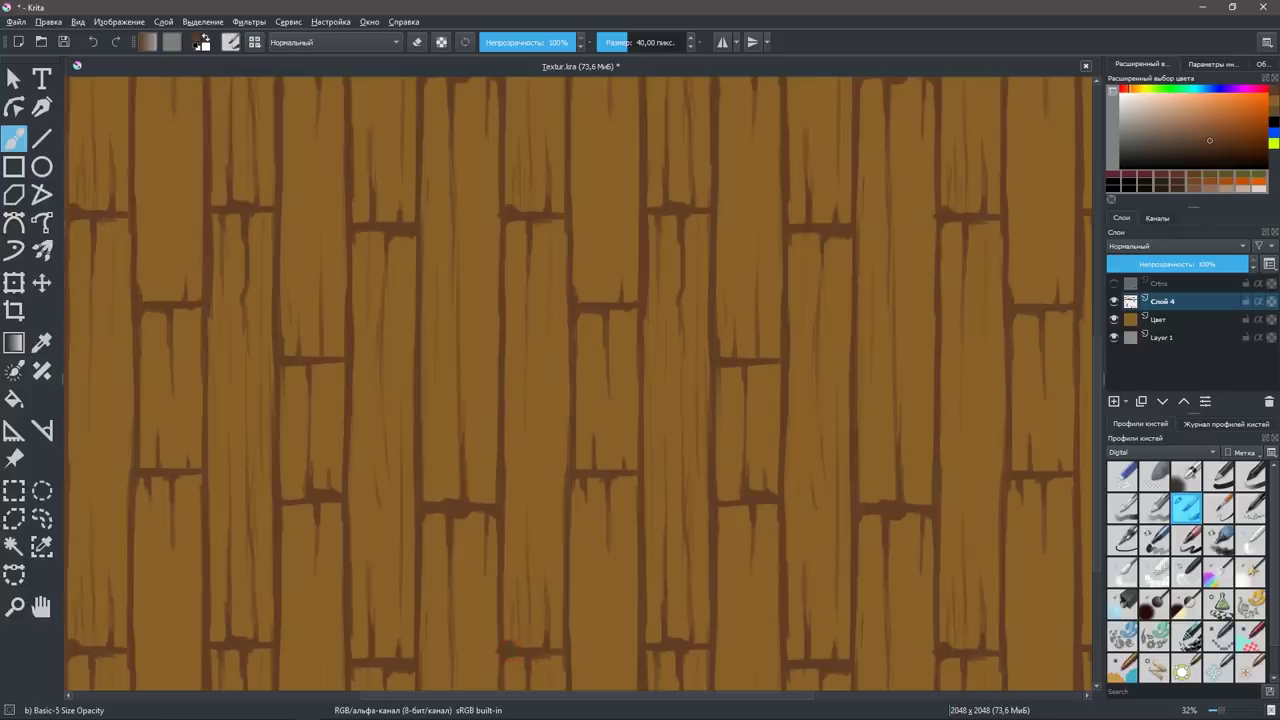
Save the texture, centre it, and turn on wrap-around view to check the tiling.
key("e")
key("e")
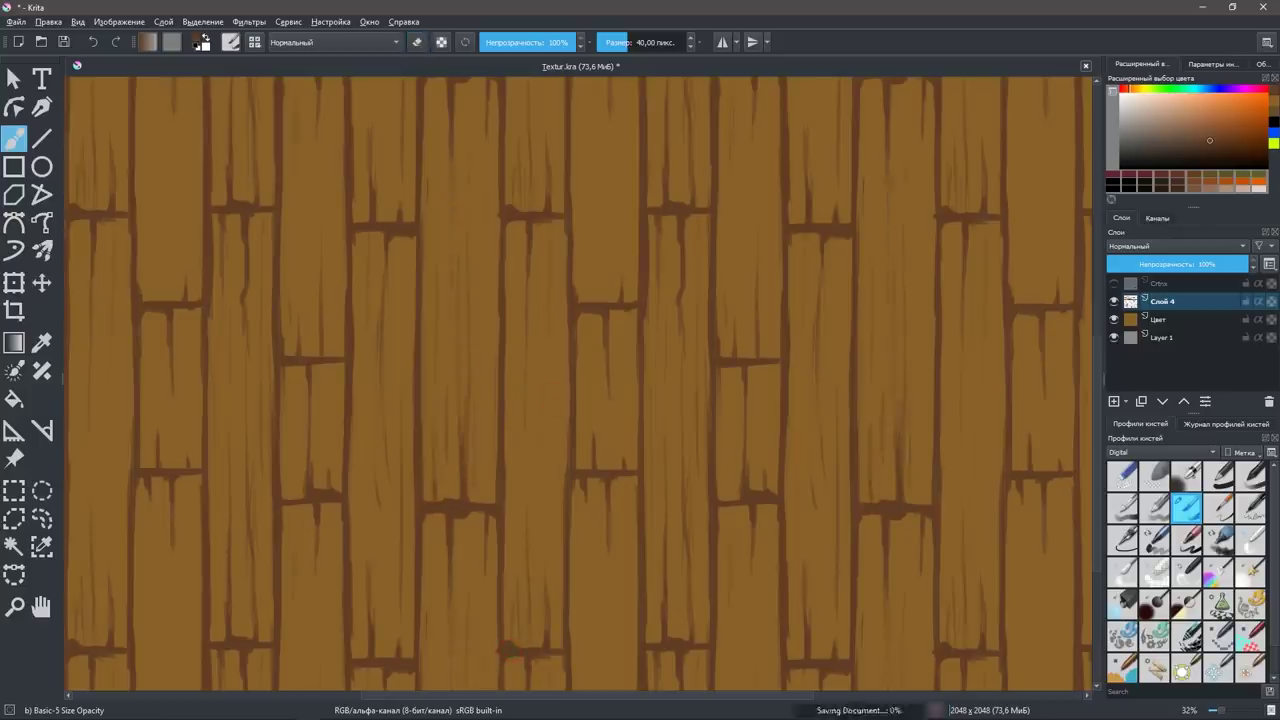
key("e")
key("e")
left_click_drag(590, 320, 615, 168)
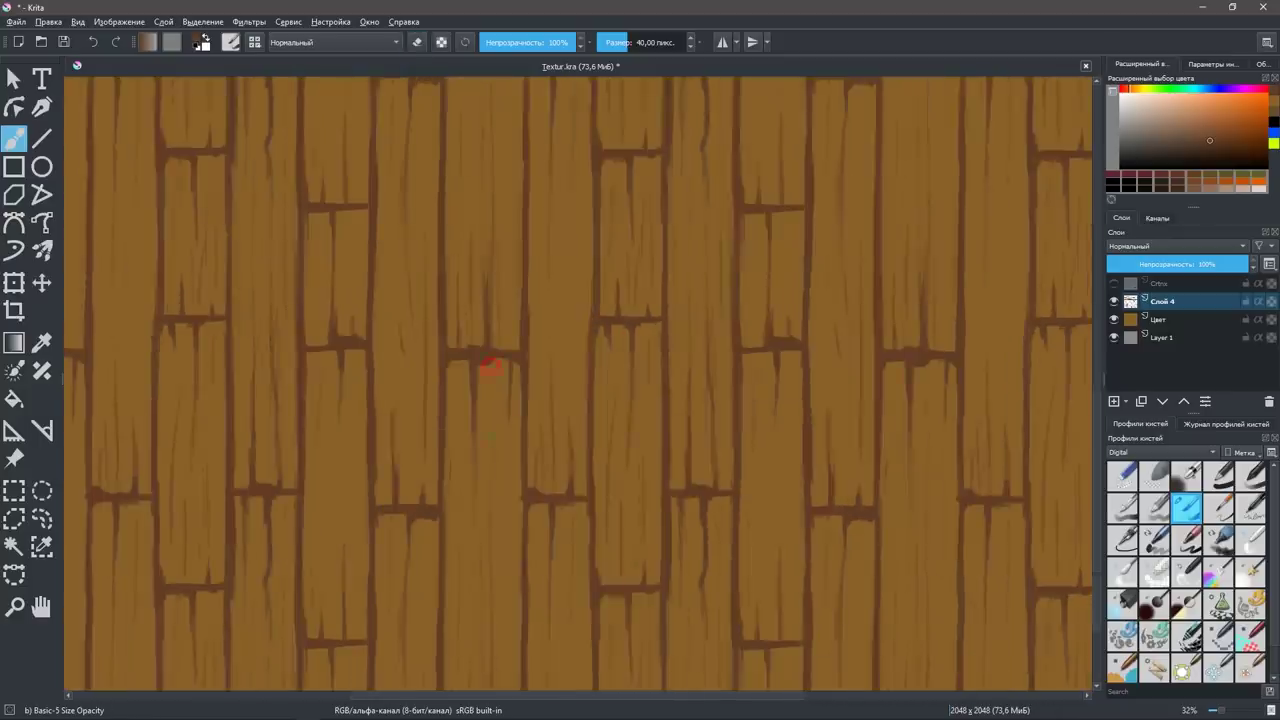
left_click_drag(910, 328, 934, 620)
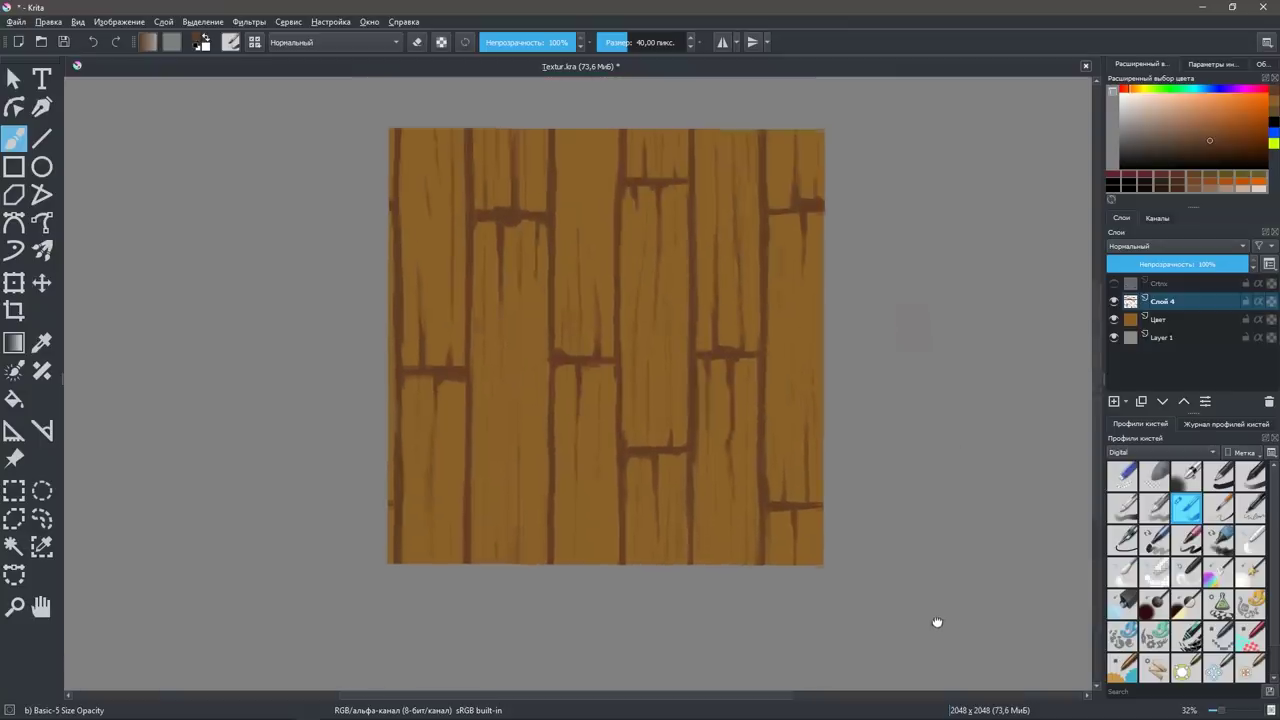
key("w")
mouse_move(971, 466)
left_mouse_down()
mouse_move(920, 467)
mouse_move(1071, 643)
mouse_move(1069, 662)
mouse_move(780, 554)
mouse_move(749, 526)
mouse_move(790, 507)
left_mouse_up()
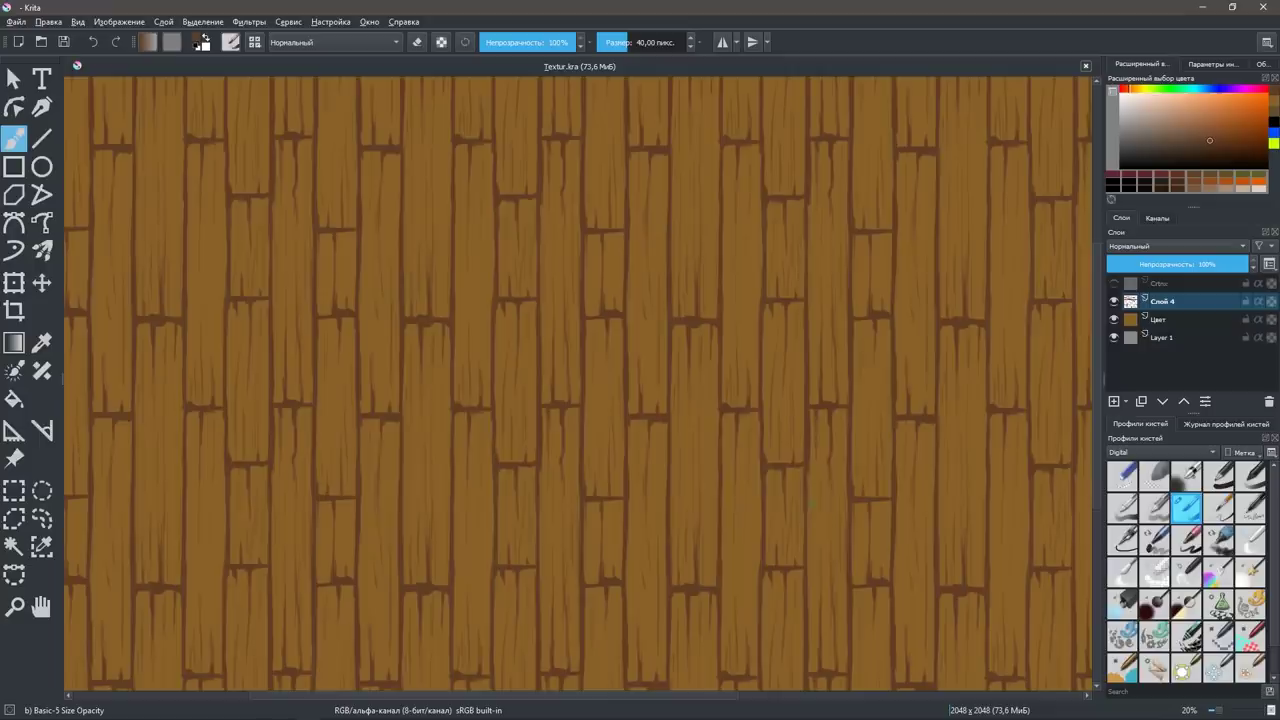
Add a new layer Слой 5 above Слой 4, keeping Слой 4's name unchanged.
left_click(1113, 401)
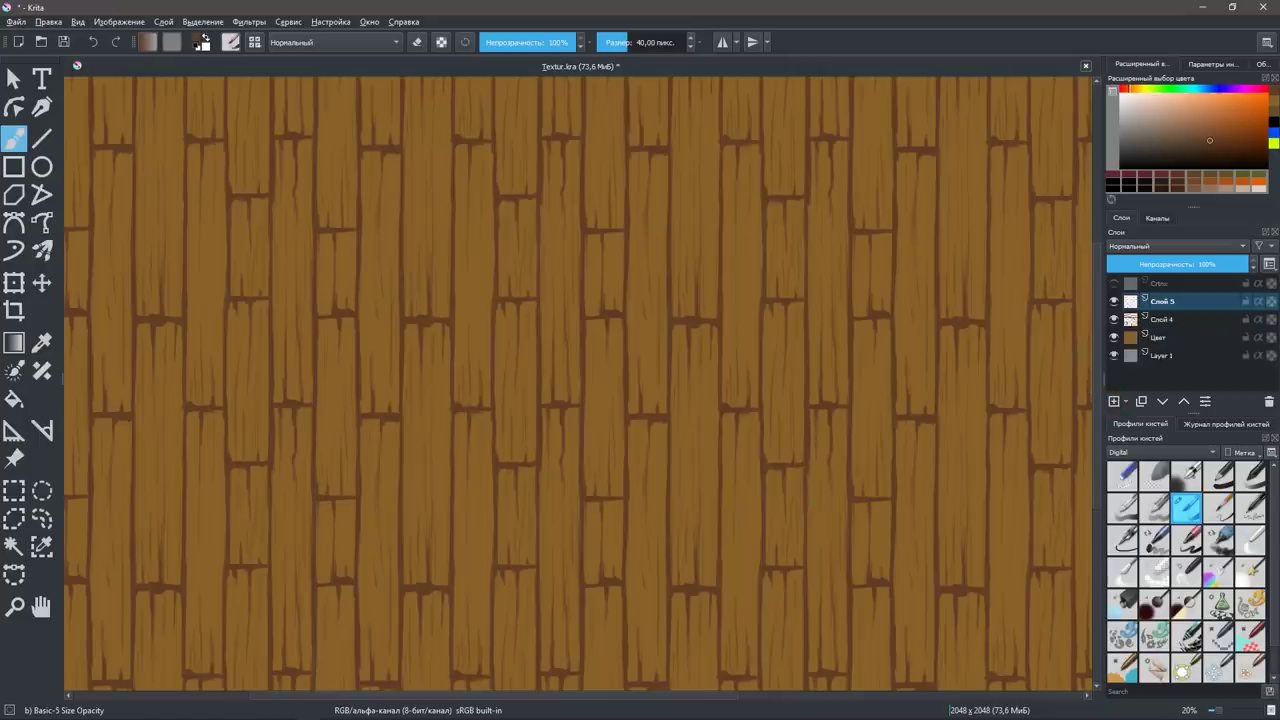
double_click(1170, 319)
key("Return")
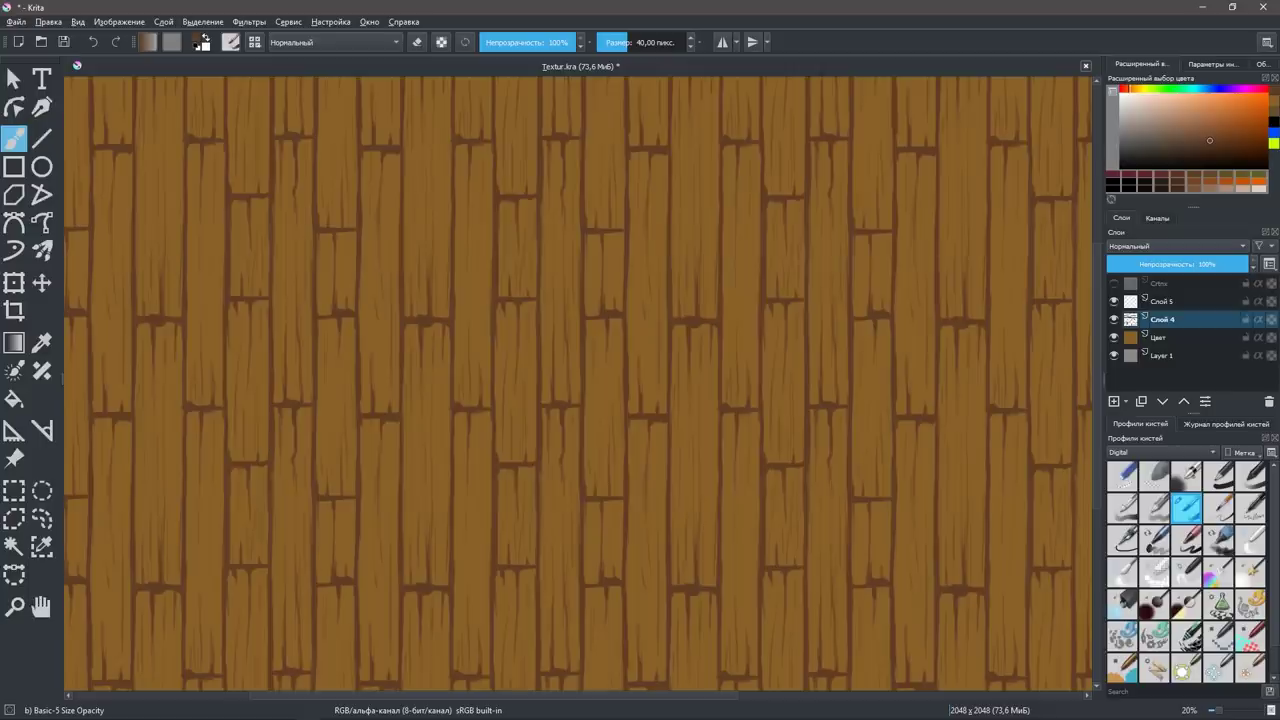
Try painting knot marks on the planks, then undo them.
left_click_drag(873, 284, 870, 308)
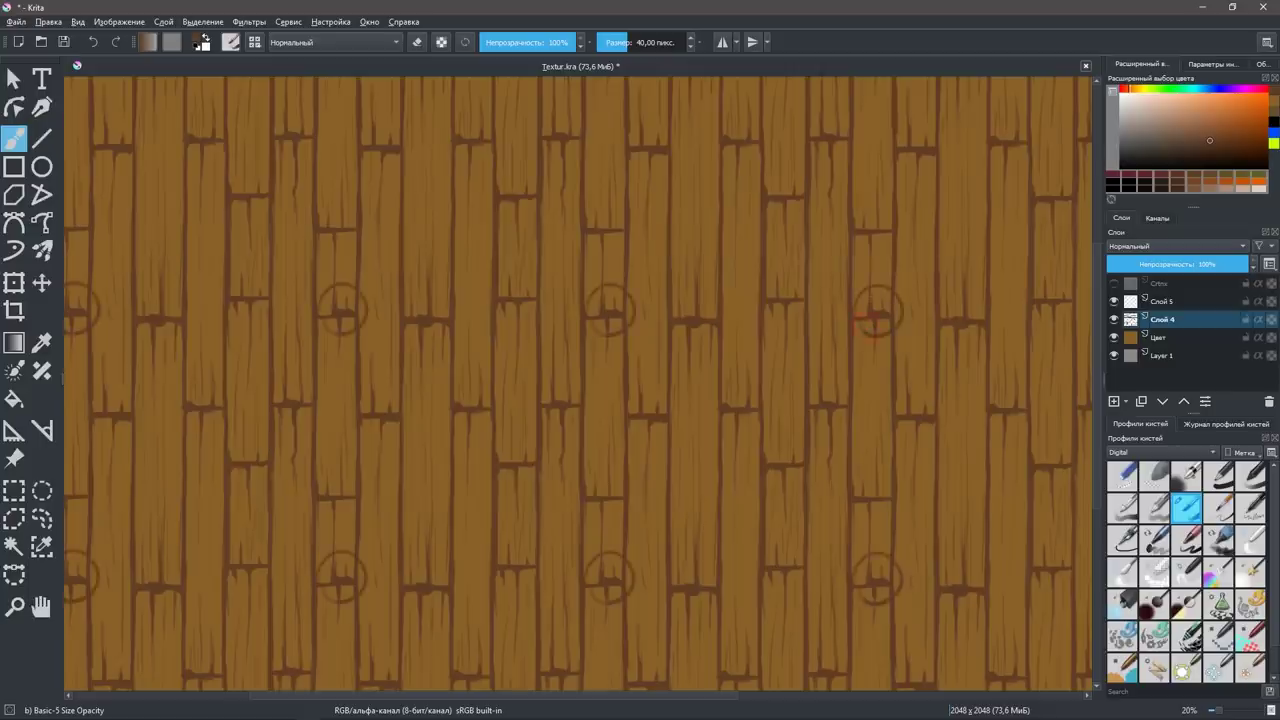
left_click_drag(940, 344, 985, 344)
left_click_drag(962, 292, 960, 315)
key("ctrl+z")
key("ctrl+z")
key("ctrl+z")
key("e")
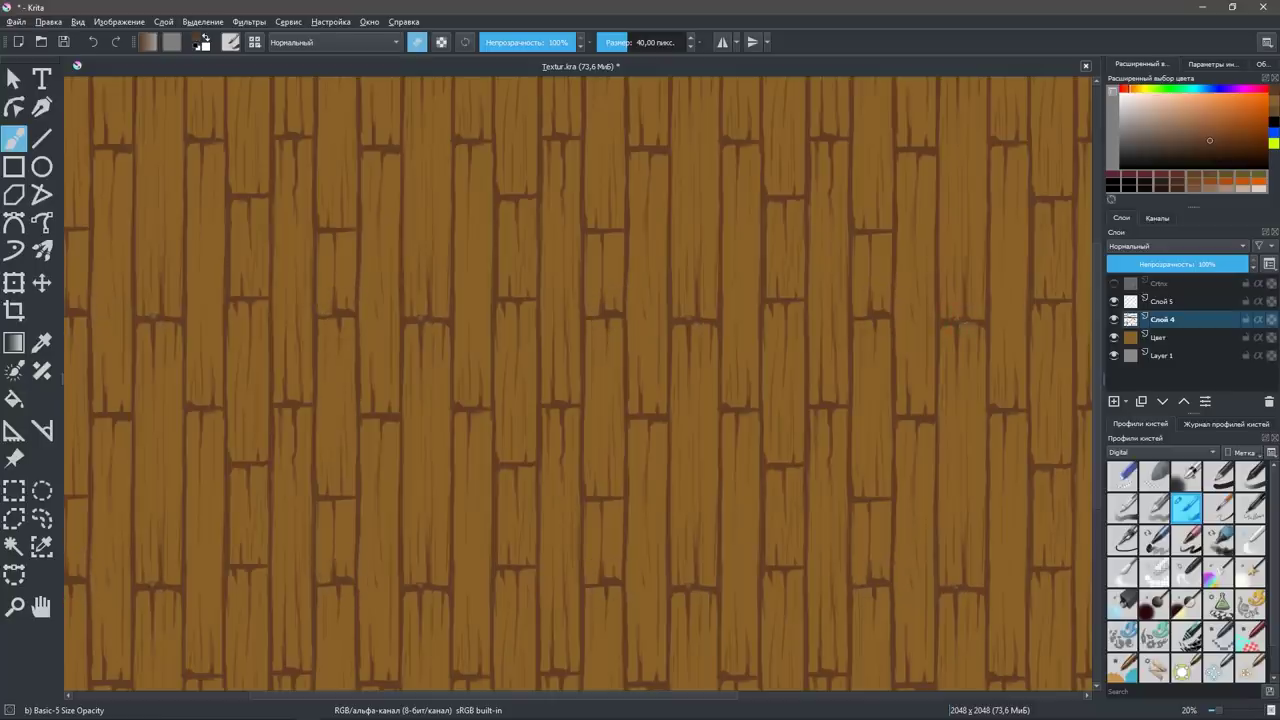
key("e")
key("e")
key("e")
Save, select Слой 5, leave wrap-around mode and zoom in on the single tile.
key("ctrl+s")
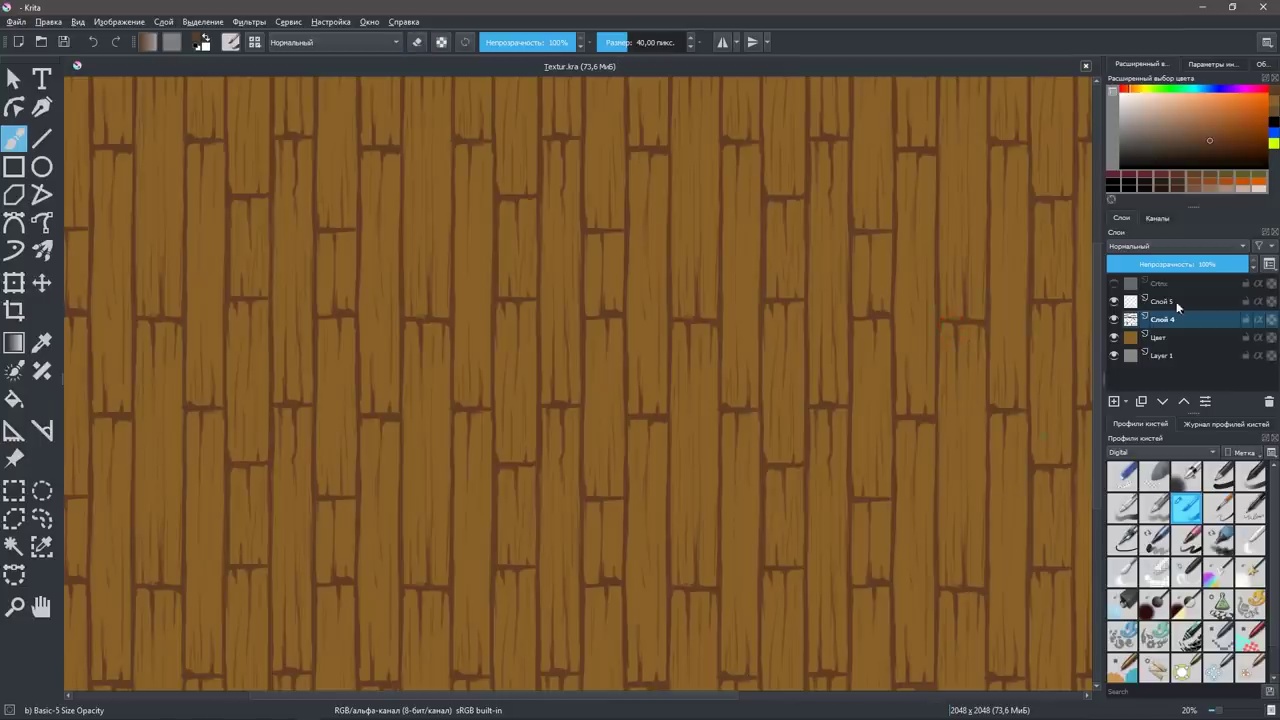
left_click(1160, 301)
key("w")
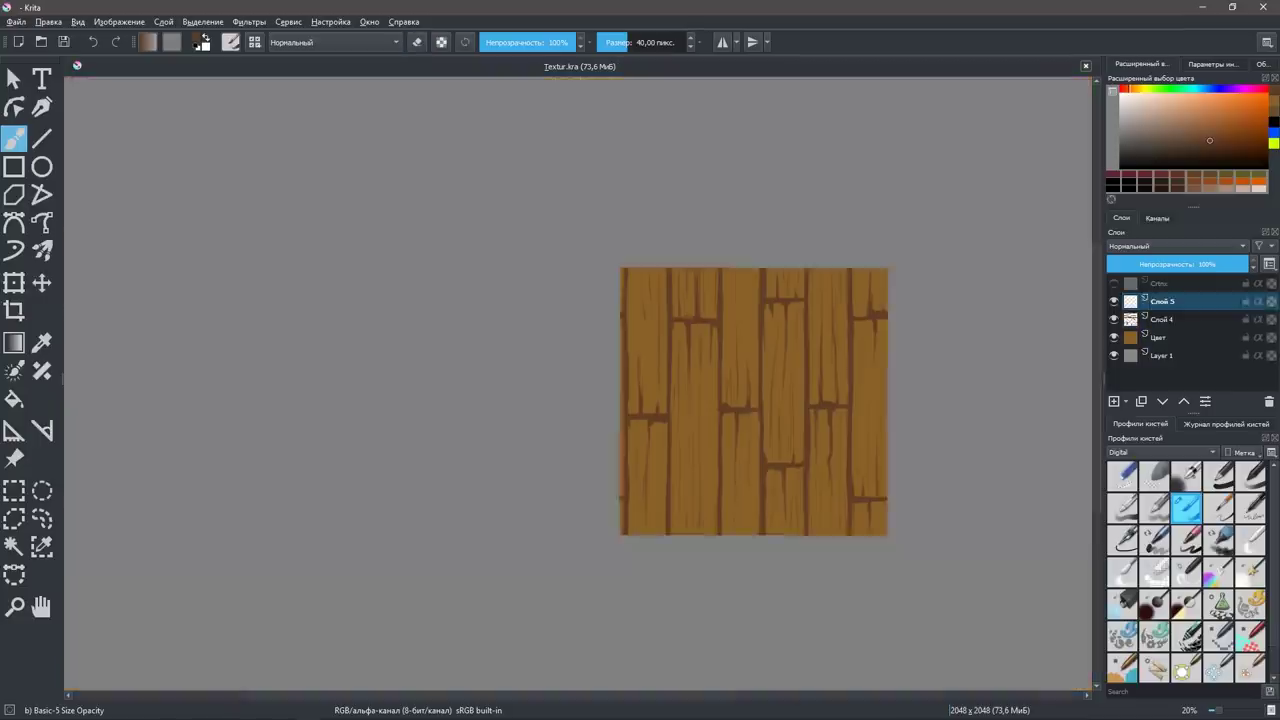
left_click_drag(794, 437, 903, 386)
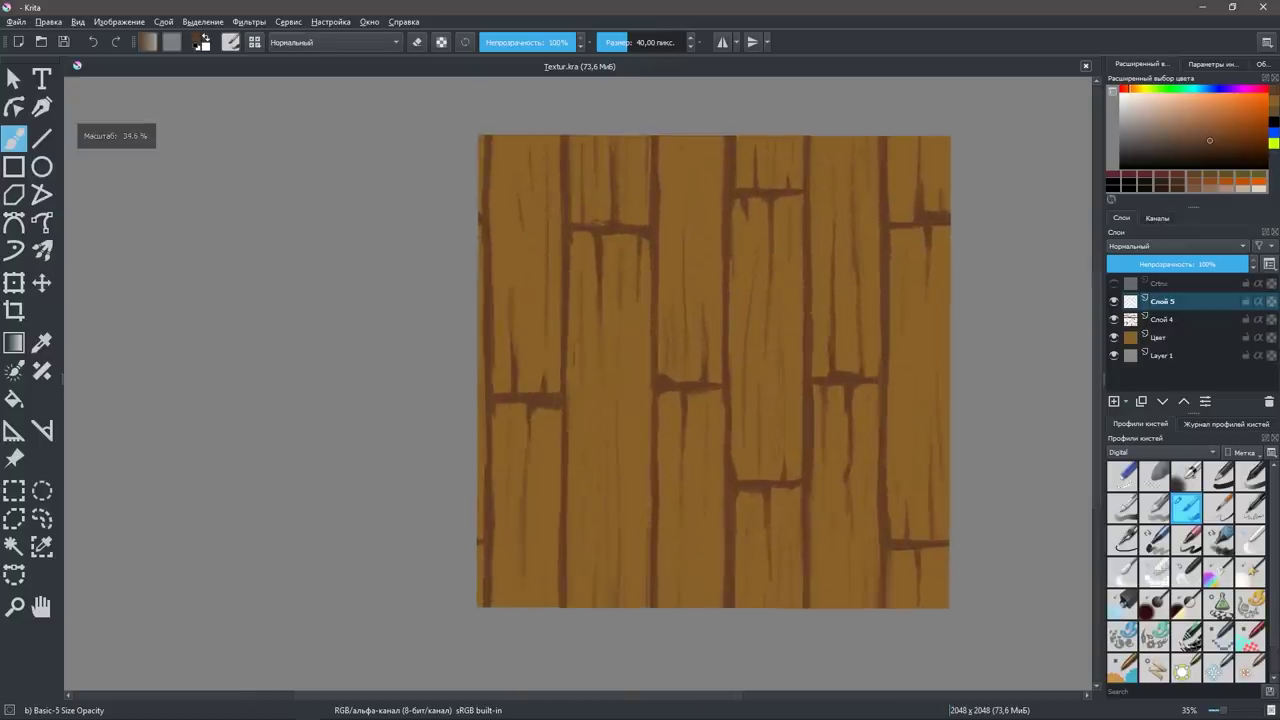
Dab pairs of dark round nail heads at the board ends beside each seam.
left_click(668, 403)
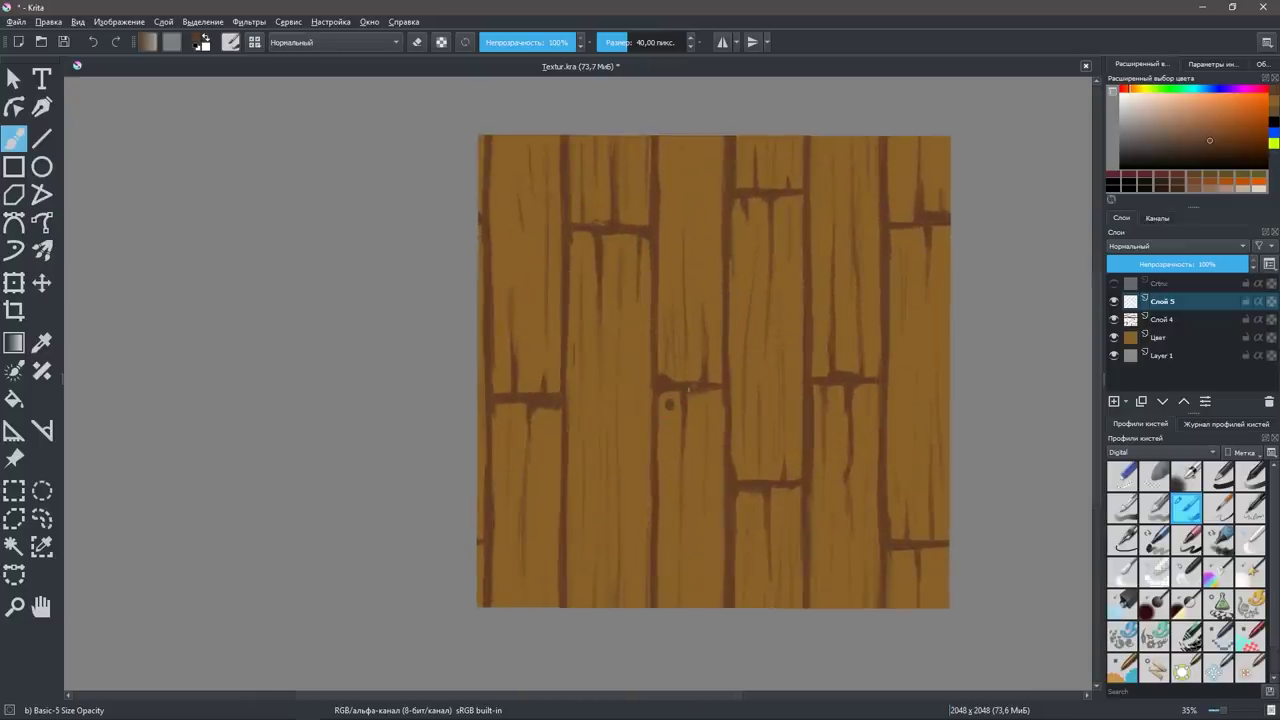
left_click(712, 404)
left_click(504, 420)
left_click(548, 426)
left_click(580, 247)
left_click(633, 247)
left_click(747, 215)
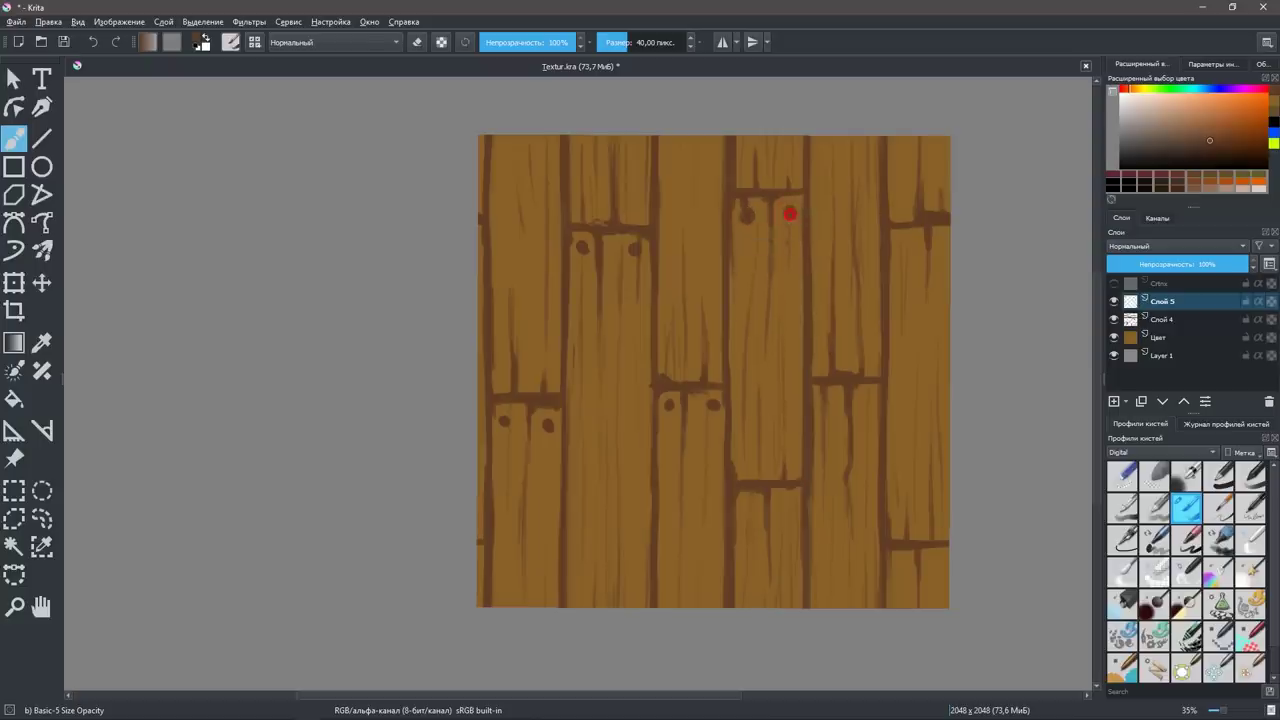
left_click(789, 212)
left_click(745, 467)
left_click(792, 468)
left_click(827, 403)
left_click(866, 403)
left_click(746, 506)
left_click(788, 506)
left_click(819, 367)
left_click(872, 368)
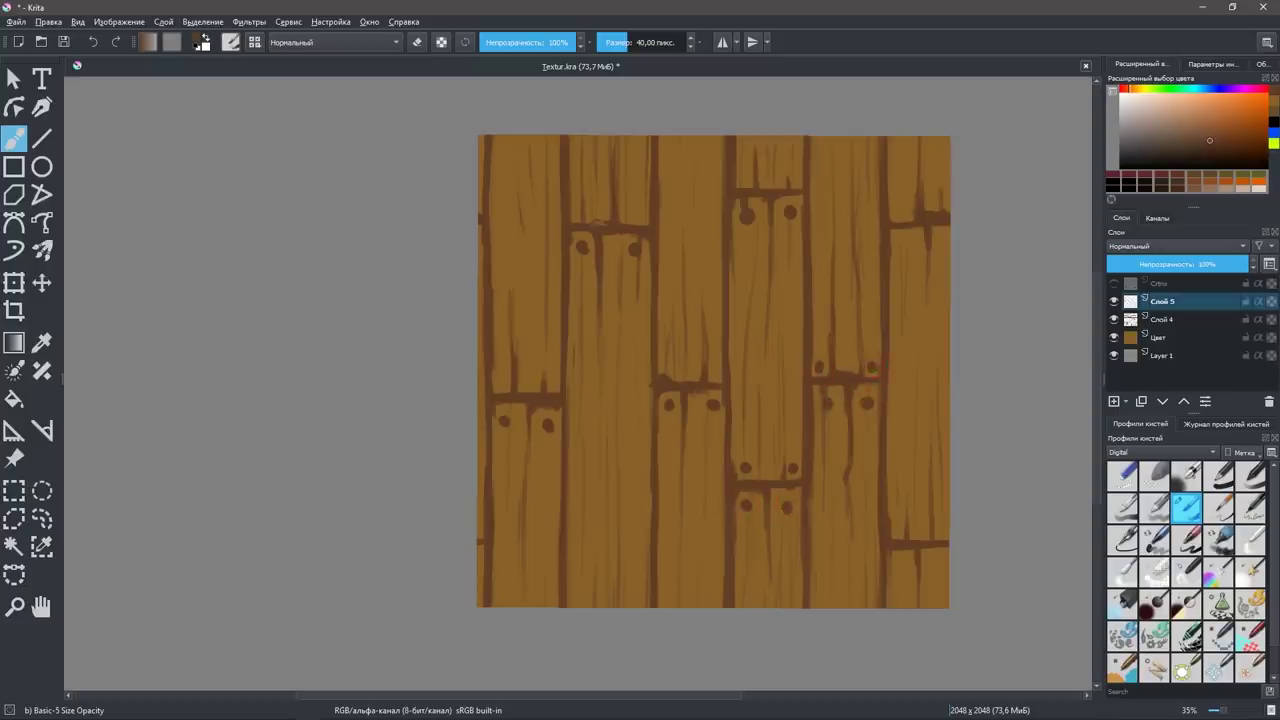
left_click(904, 526)
In wrap-around view, paint nail heads on planks crossing the top and right tile edges.
key("w")
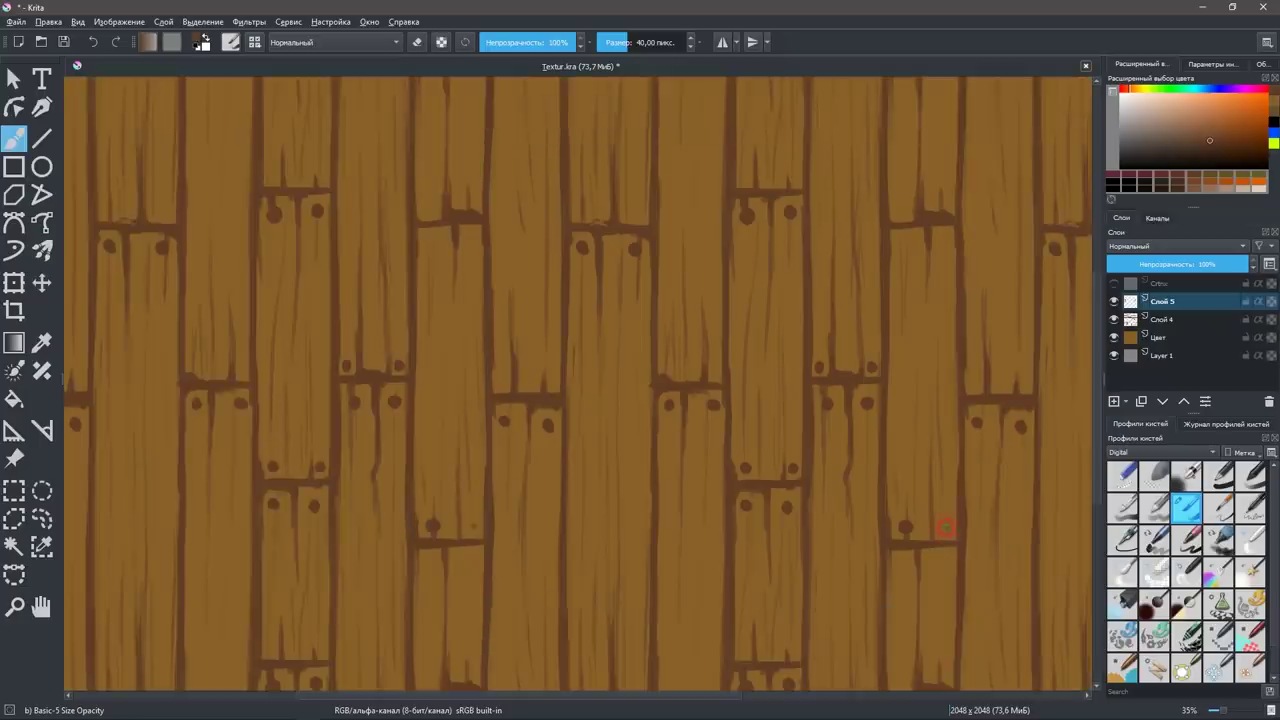
left_click(945, 527)
left_click(945, 527)
left_click(897, 239)
key("w")
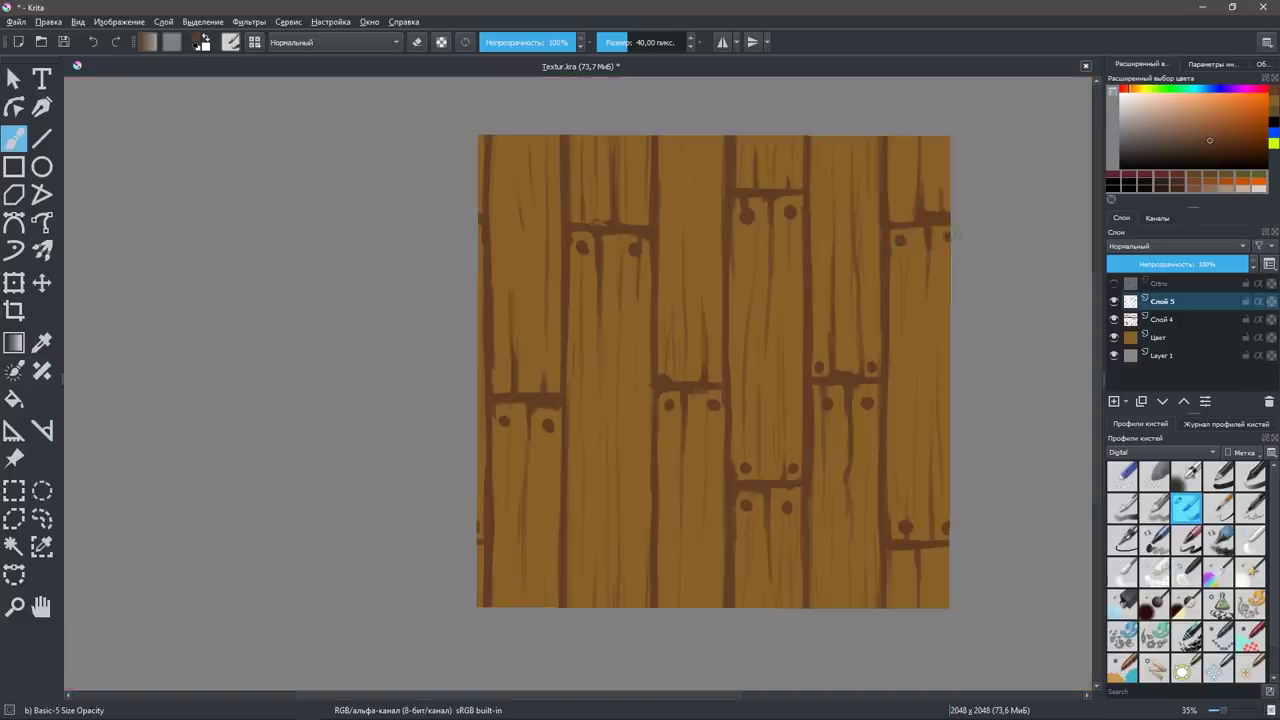
key("w")
left_click(947, 236)
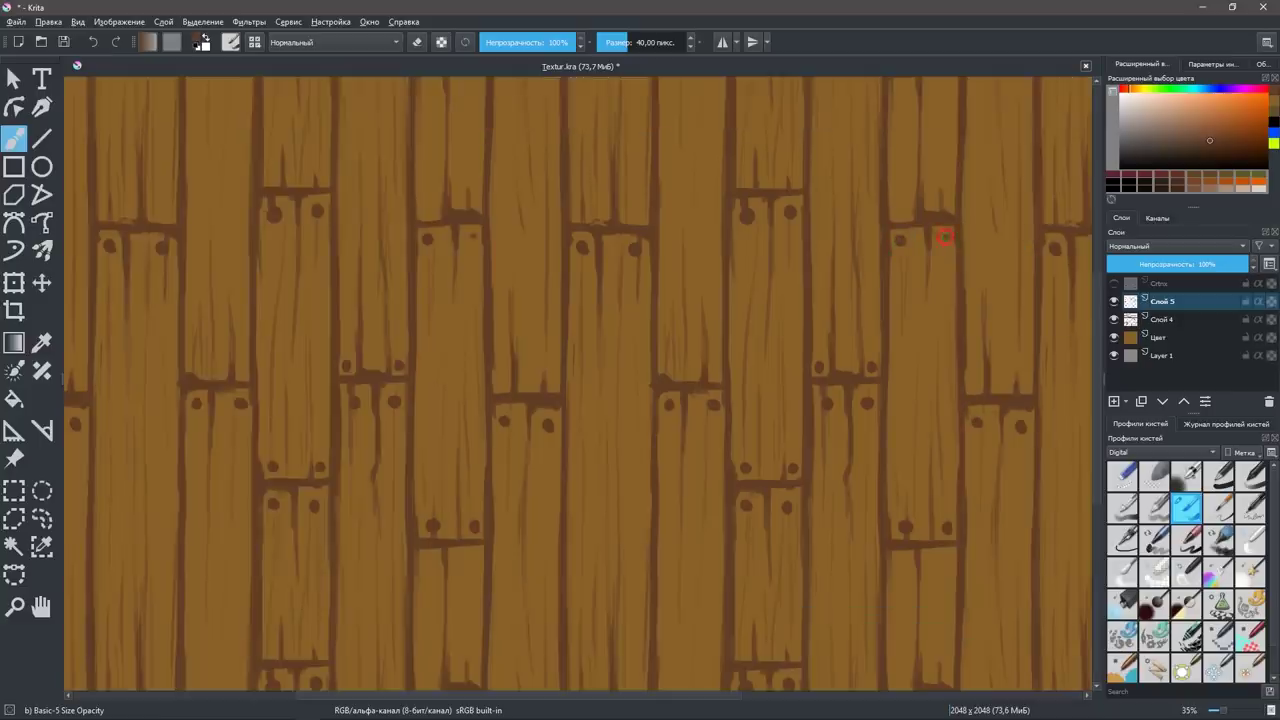
left_click(945, 236)
left_click(975, 384)
left_click(1018, 380)
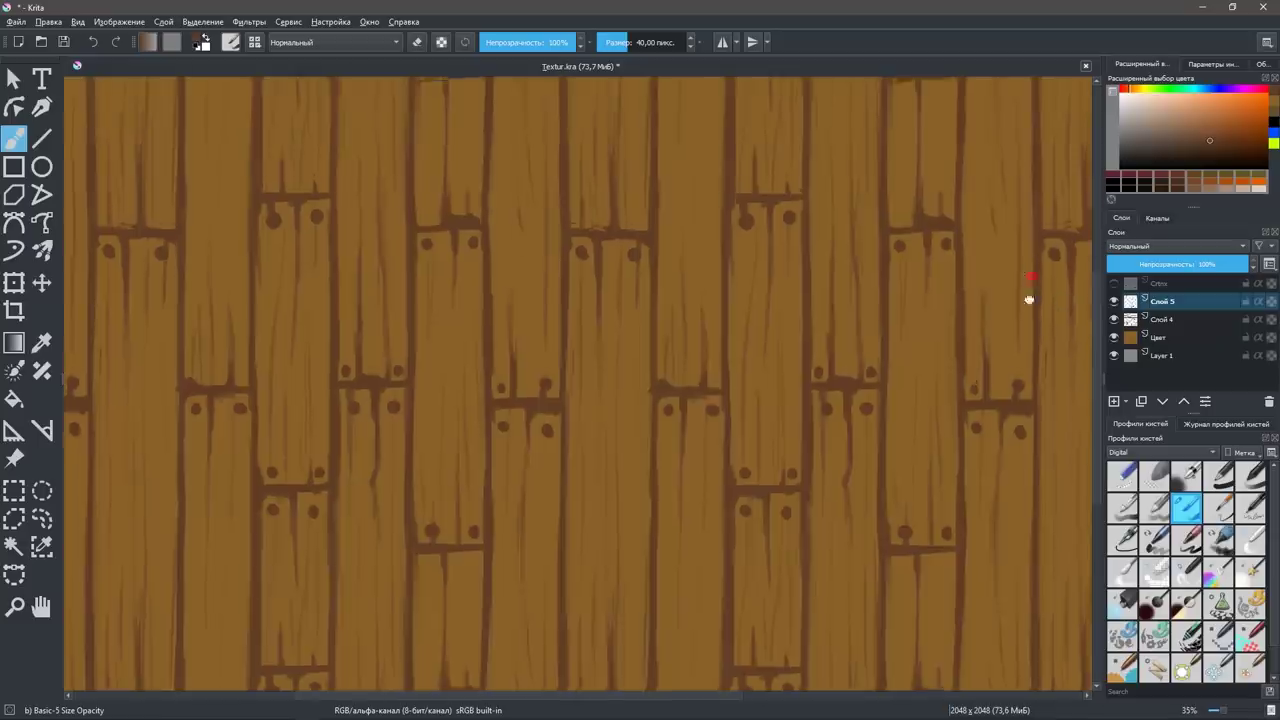
Pan to another area, add one more nail, zoom out and return to single-tile view.
left_click_drag(1029, 286, 1011, 451)
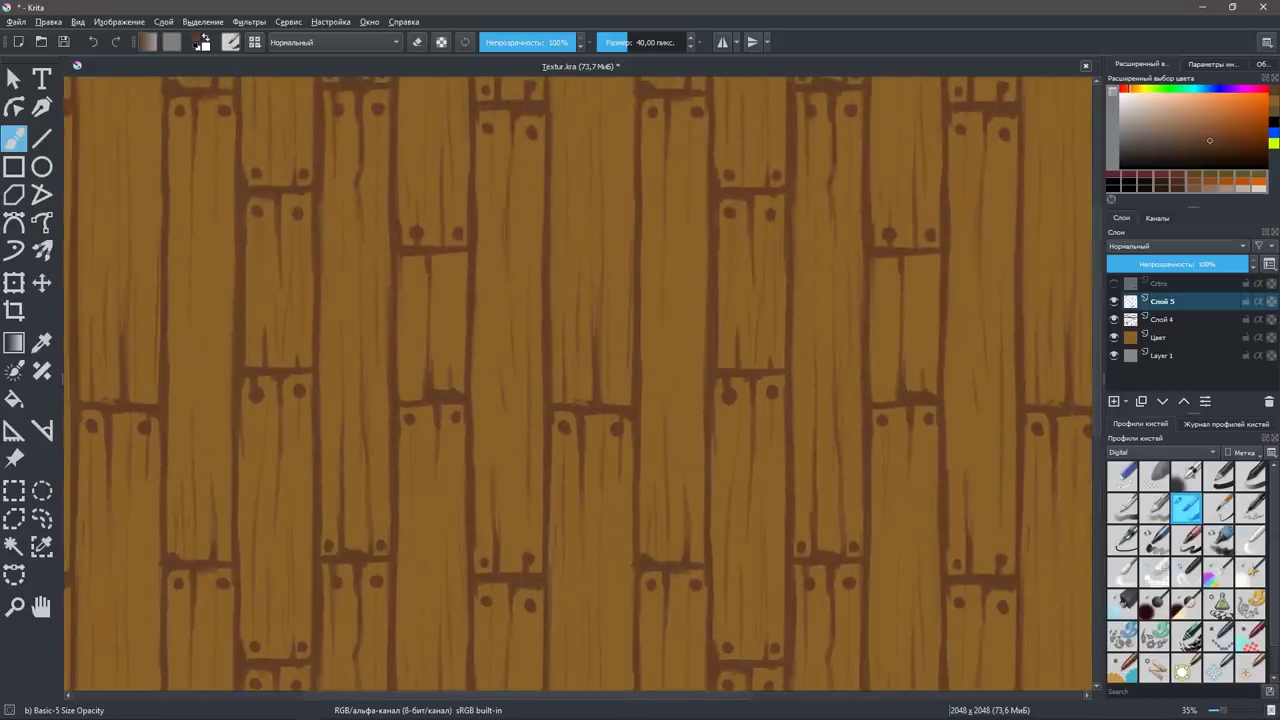
left_click(882, 391)
key("e")
key("e")
scroll(910, 405, "down", 2)
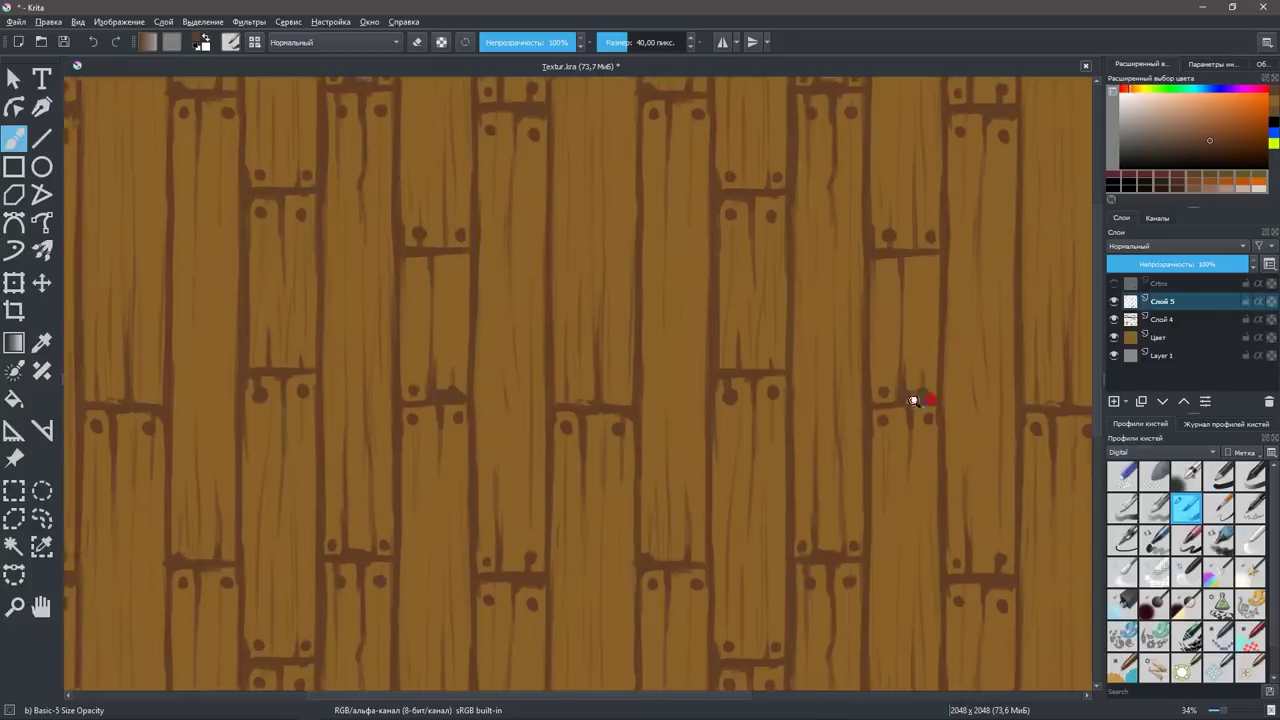
scroll(790, 435, "down", 2)
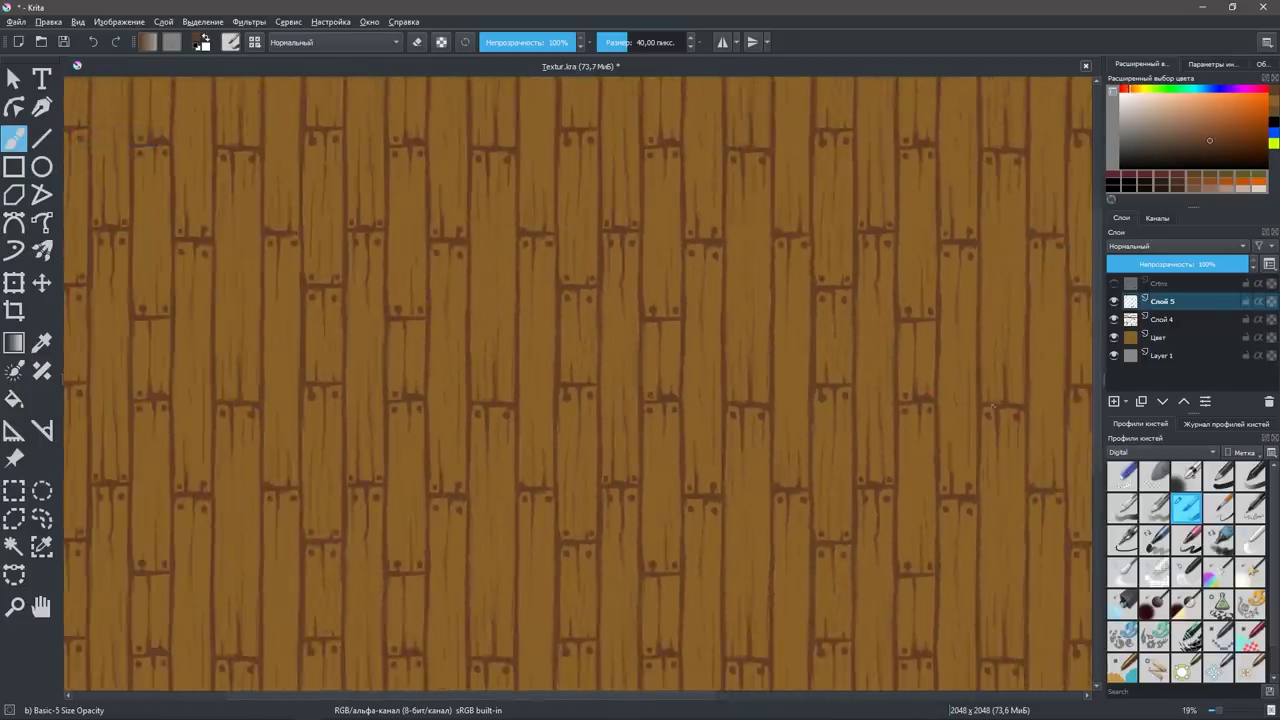
key("w")
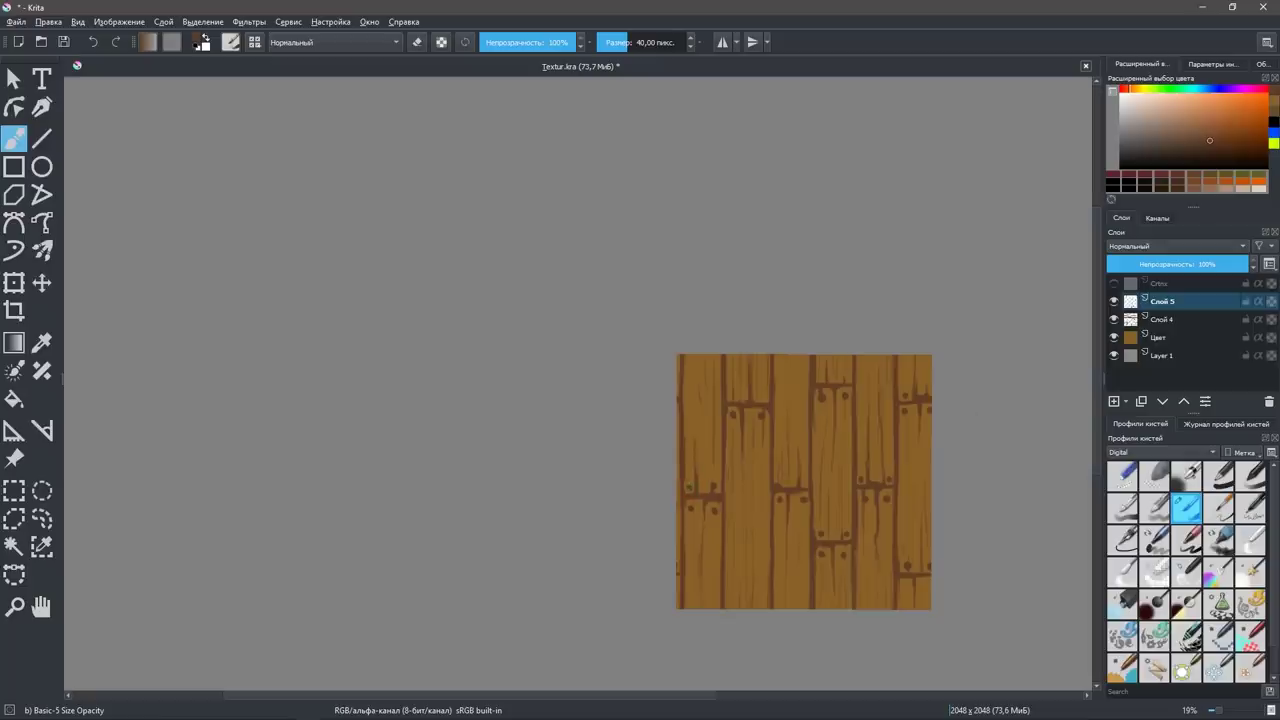
Add layer Слой 6 and set the foreground colour to greyish brown #6a5e54.
left_click(1114, 401)
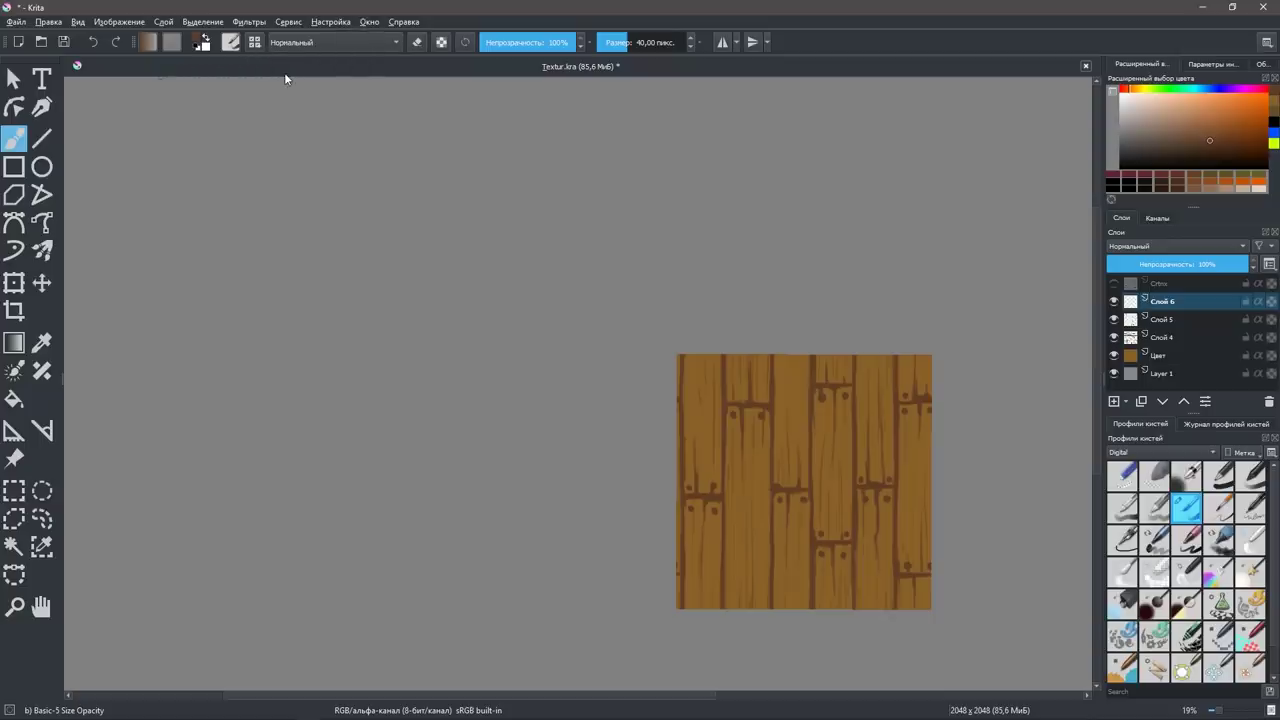
left_click(199, 42)
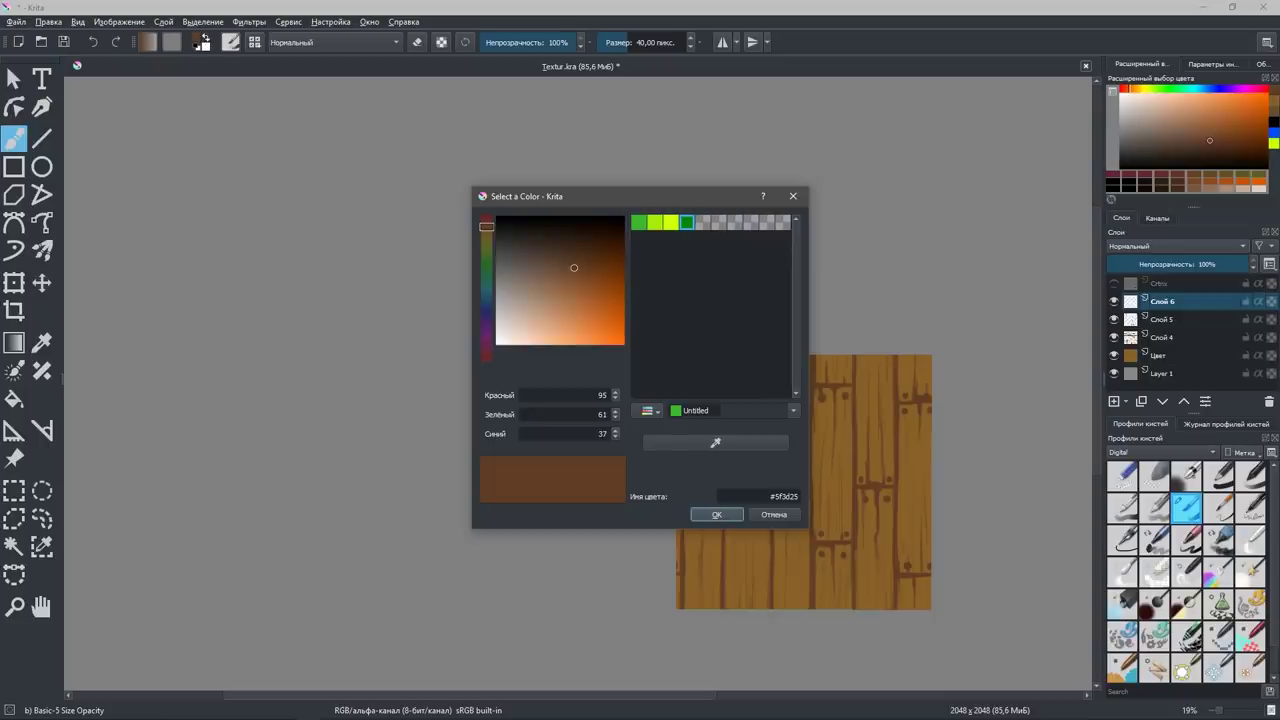
left_click(523, 271)
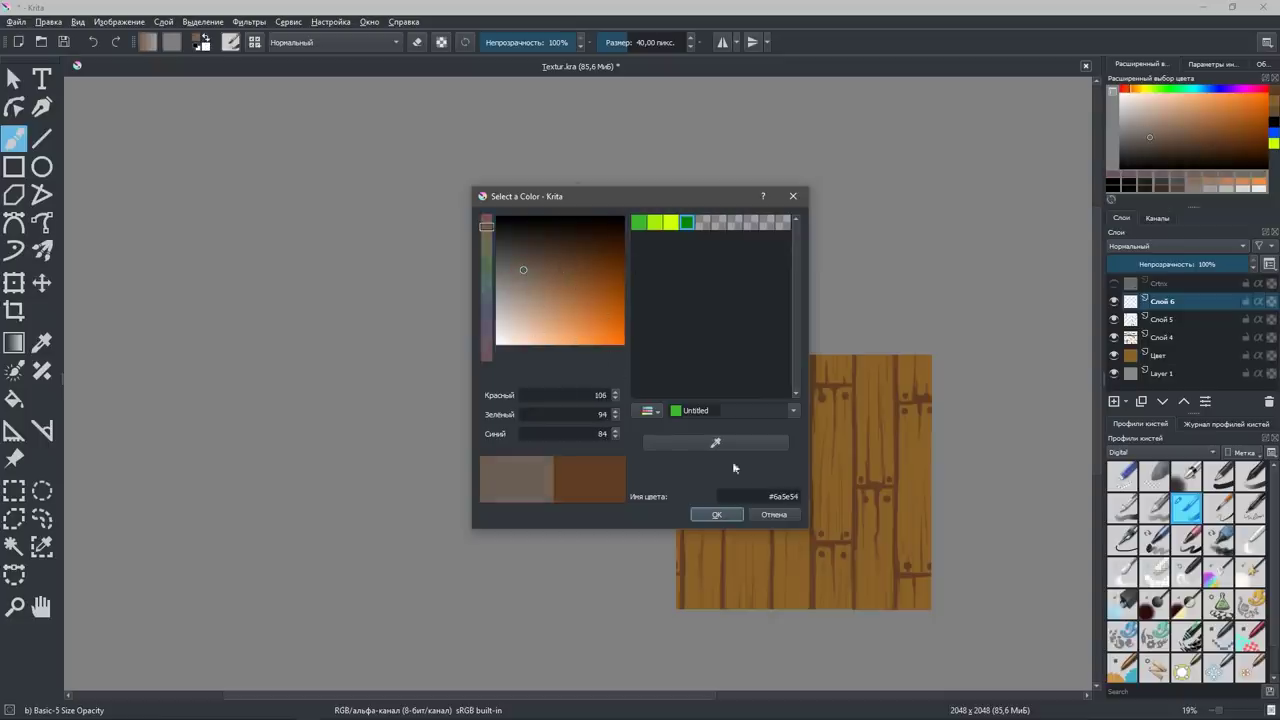
left_click(717, 514)
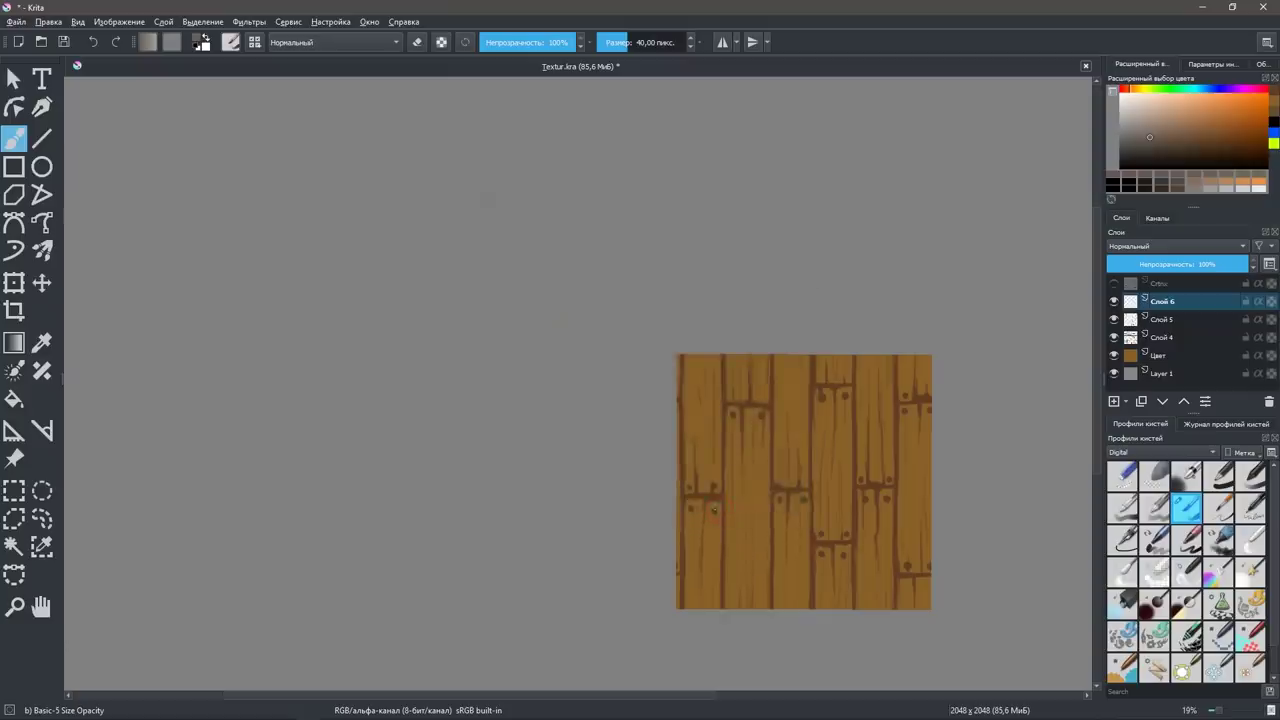
scroll(714, 509, "up", 3)
scroll(742, 498, "up", 2)
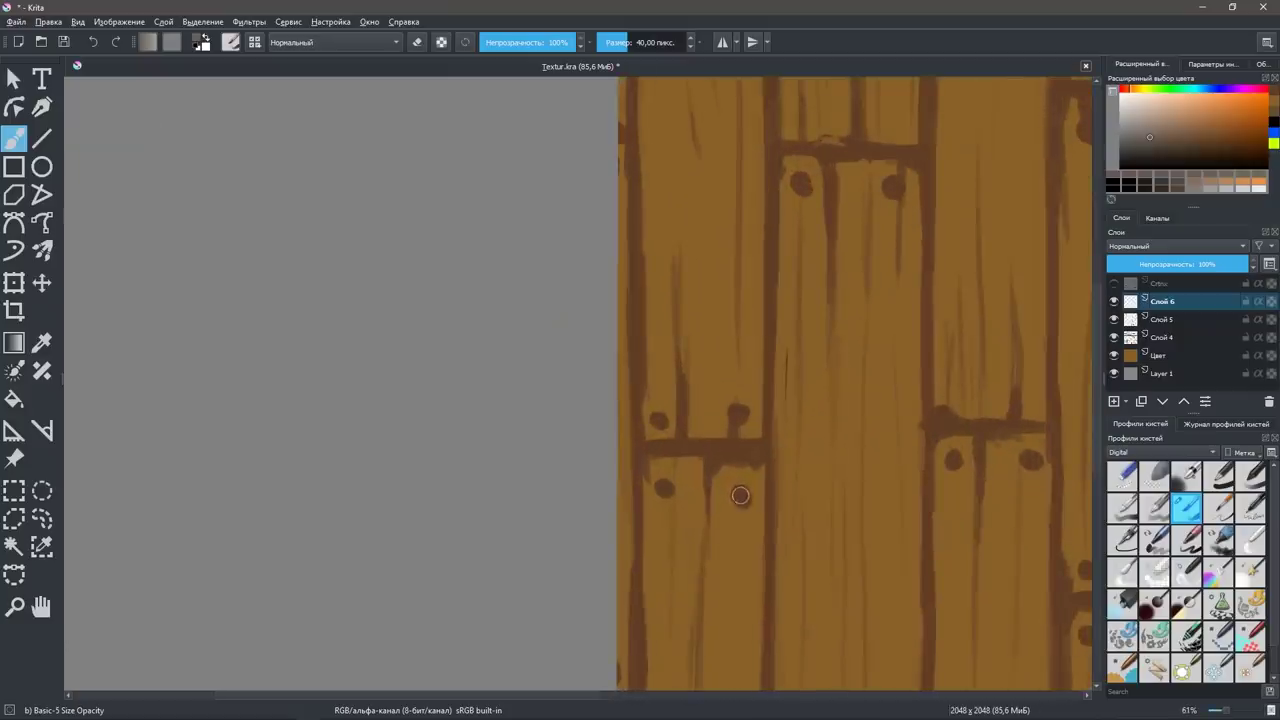
Dab a dark knot onto the plank and touch it up with a smaller brush.
left_click_drag(740, 495, 741, 496)
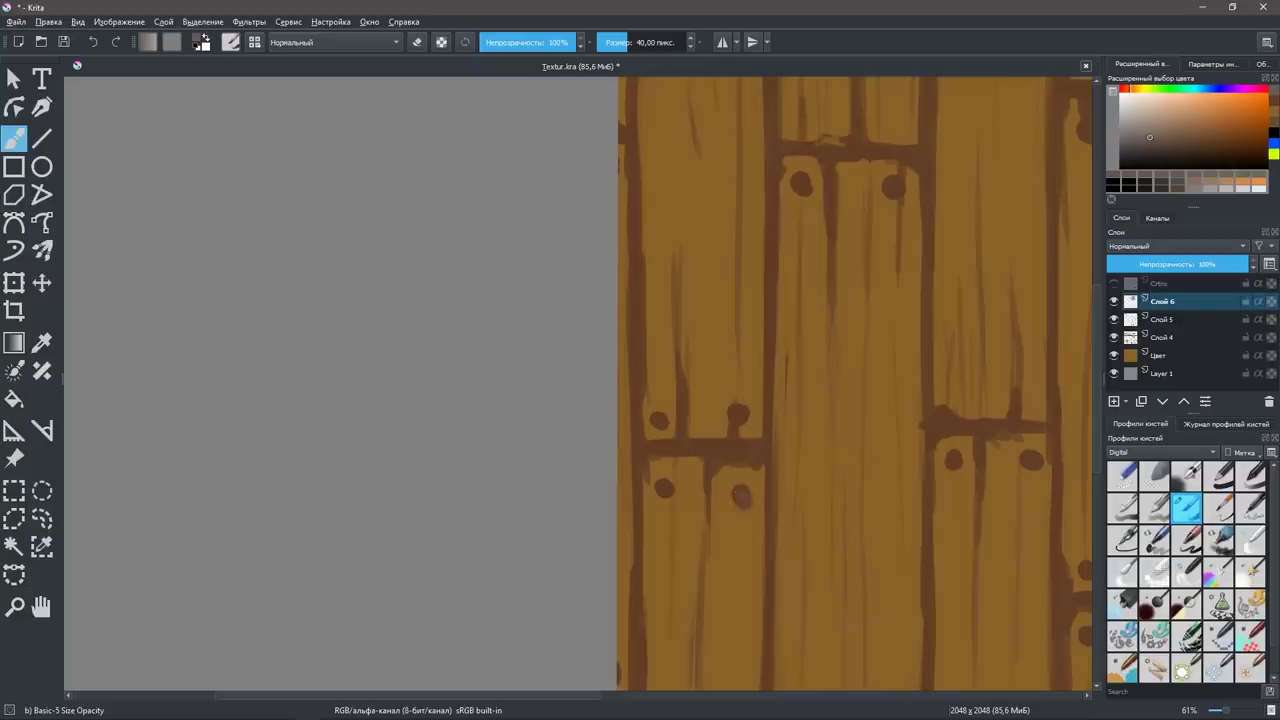
key("bracketleft")
left_click(741, 496)
key("bracketleft")
key("bracketleft")
Paint grey metal heads onto the nails on the upper and middle planks.
left_click(664, 488)
key("bracketleft")
left_click(658, 420)
left_click(738, 413)
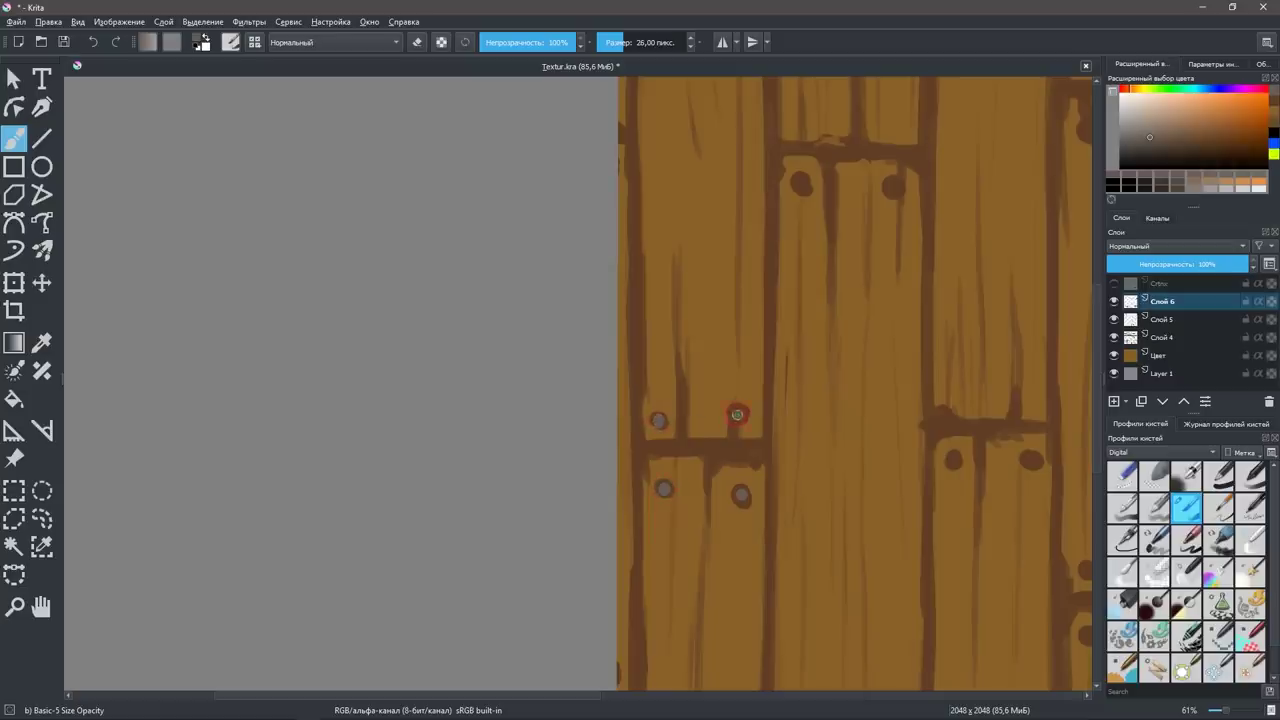
left_click(800, 183)
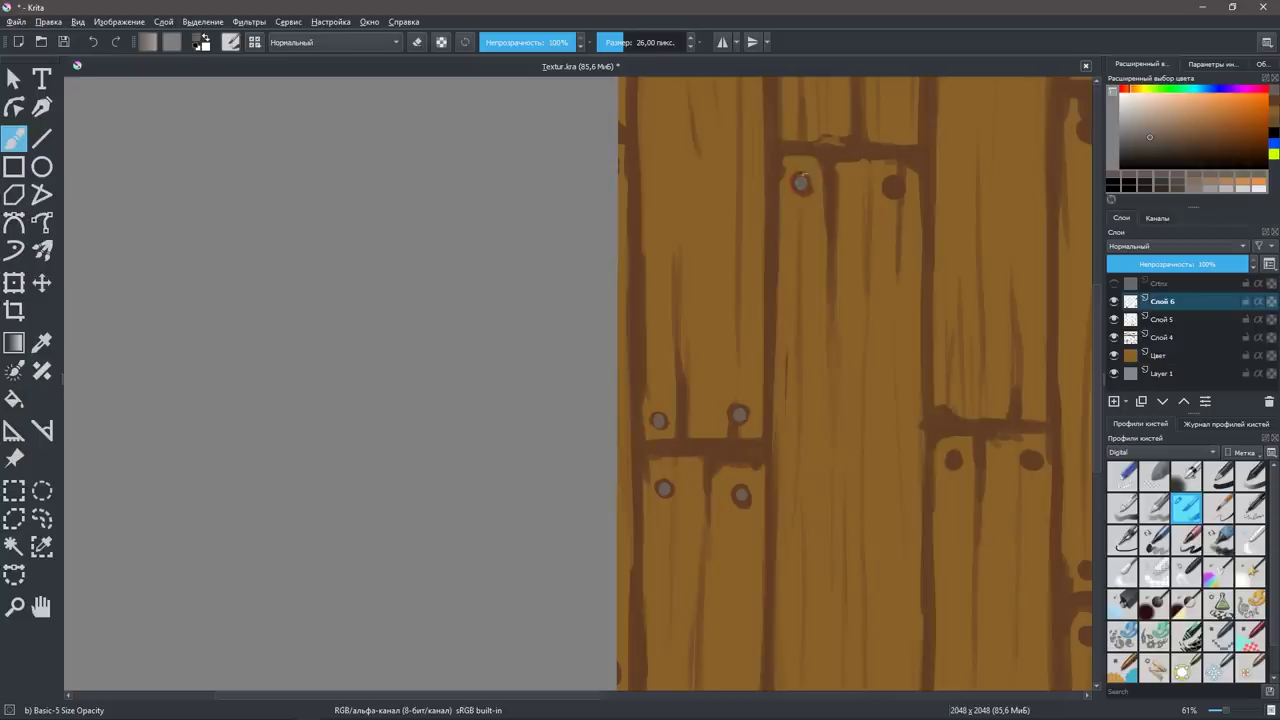
left_click(892, 187)
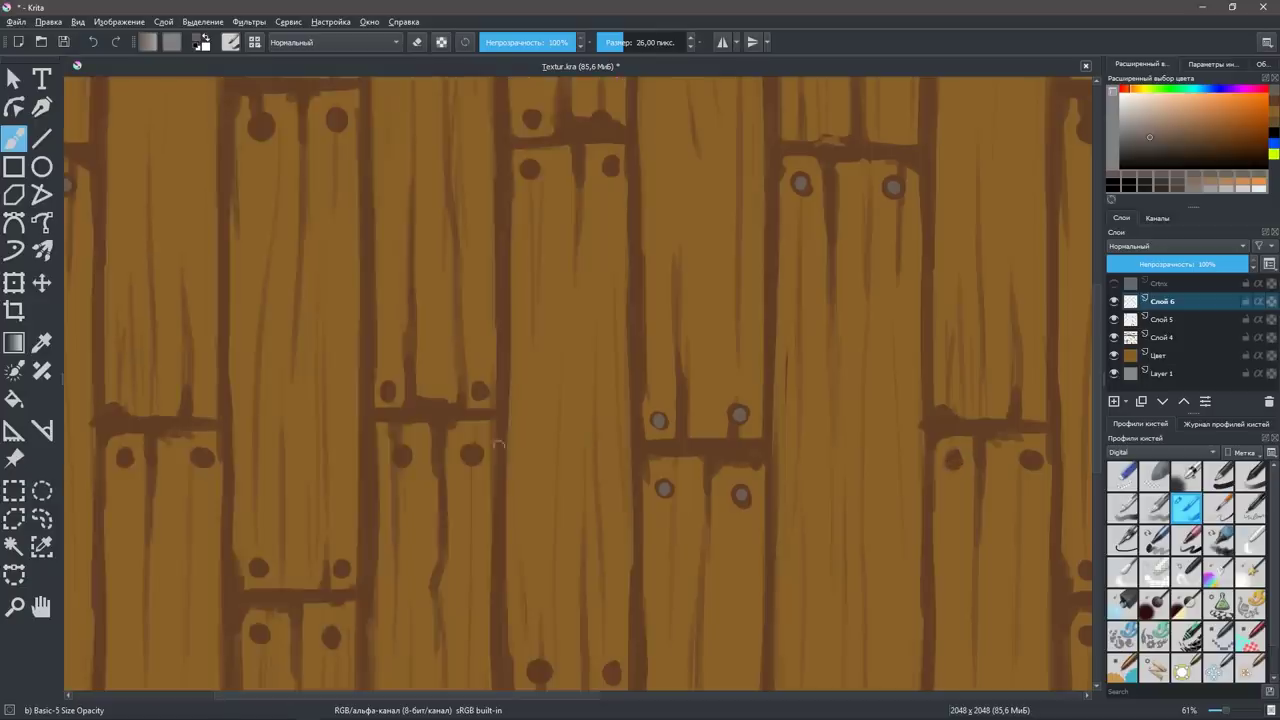
left_click(472, 456)
left_click(402, 457)
left_click(387, 390)
left_click(480, 390)
Turn the lower, left-edge, top-left and bottom brown nails grey.
left_click(342, 569)
left_click(258, 568)
left_click(261, 636)
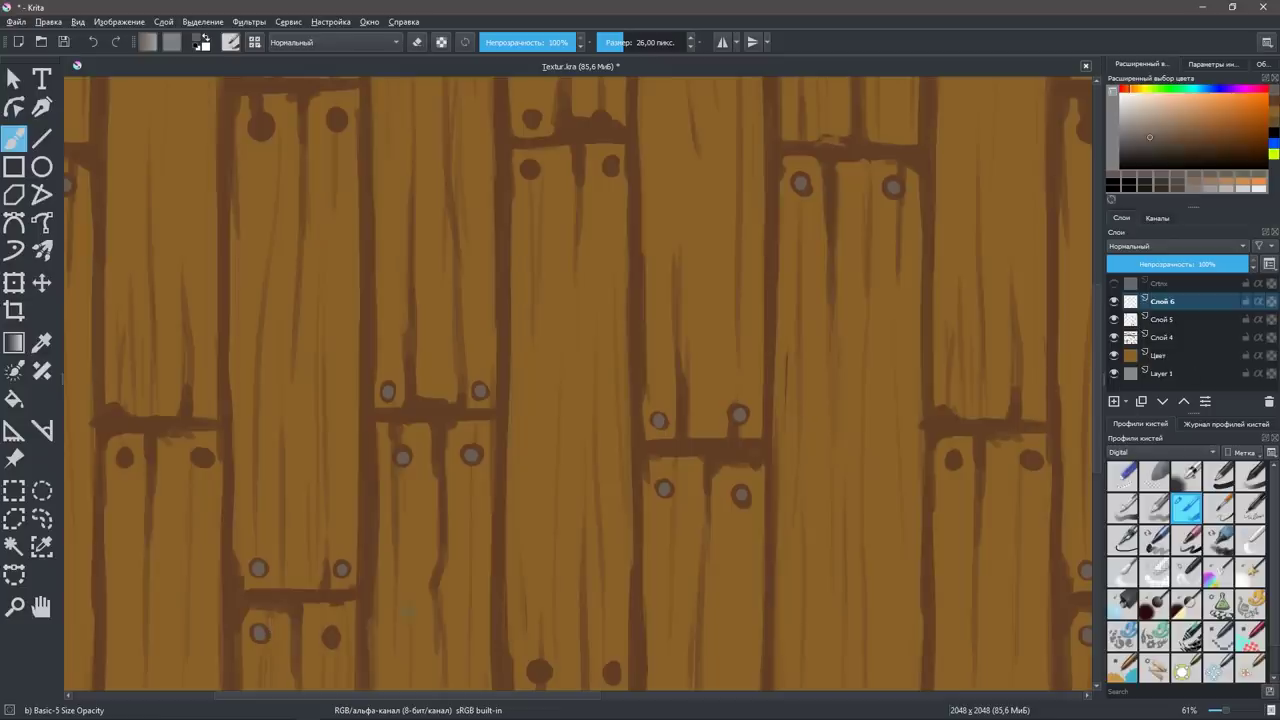
left_click(124, 457)
left_click(262, 125)
left_click(612, 166)
left_click(537, 672)
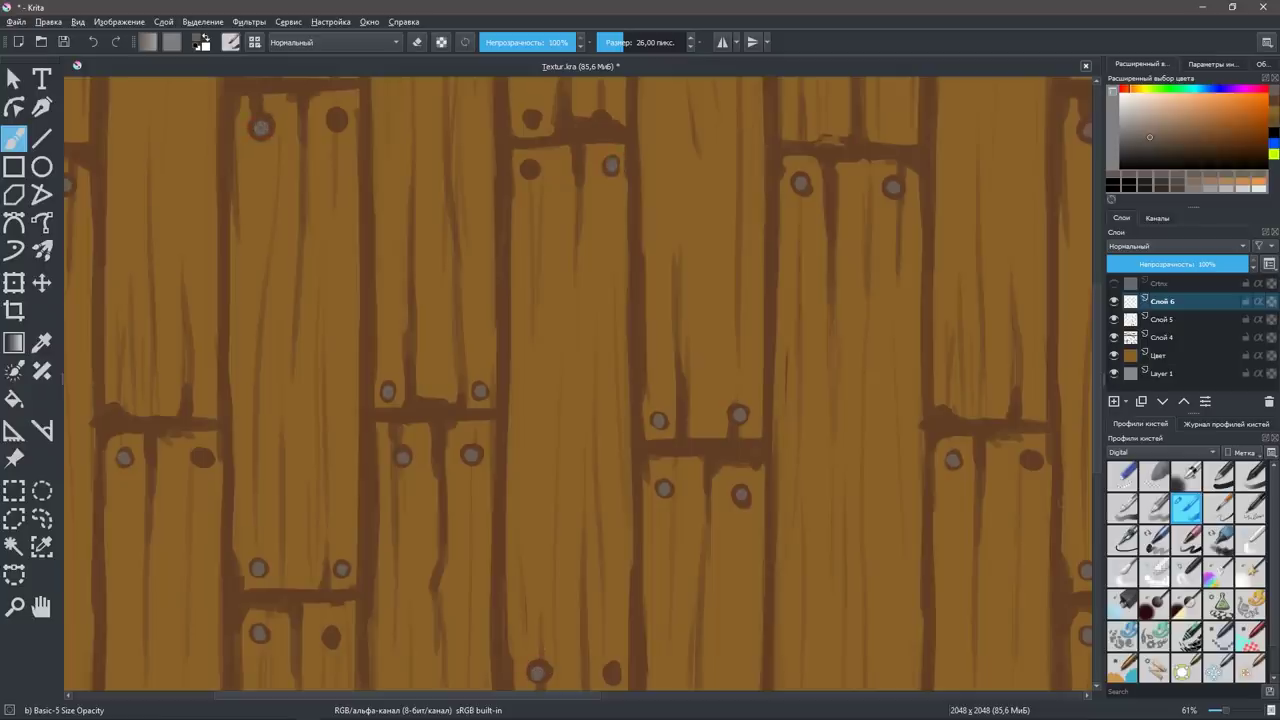
Lighten the remaining dark nail holes to grey, then zoom out to check the repeating tiles.
left_click_drag(1029, 455, 1033, 461)
left_click_drag(330, 634, 333, 637)
left_click_drag(336, 120, 339, 122)
left_click_drag(530, 118, 532, 120)
left_click_drag(527, 169, 529, 171)
left_click_drag(746, 291, 756, 317)
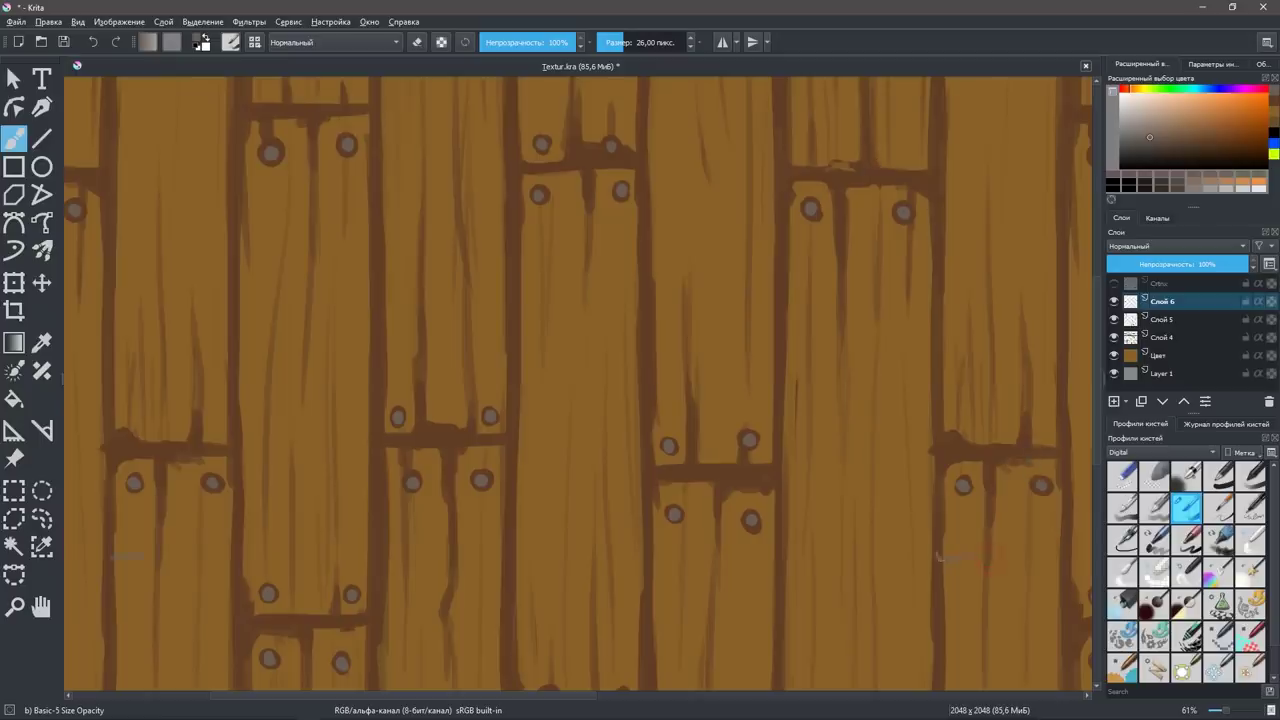
left_click_drag(982, 554, 868, 640)
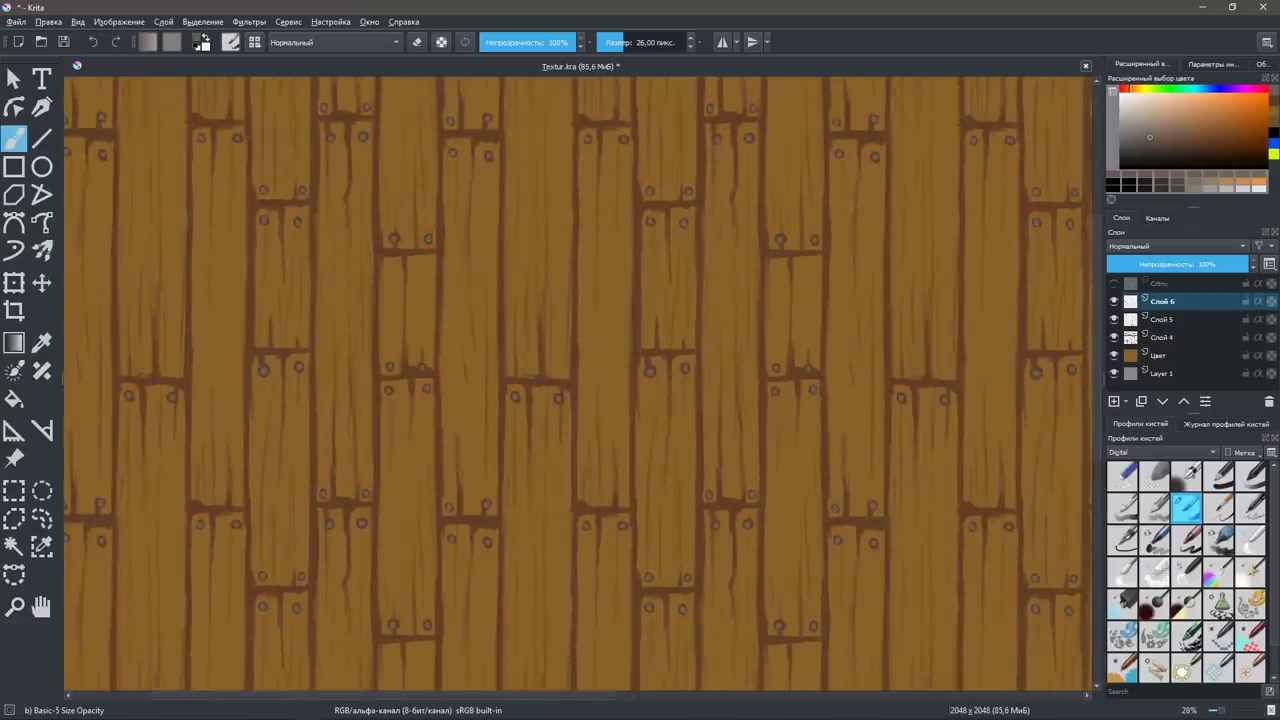
left_click_drag(1043, 543, 851, 283)
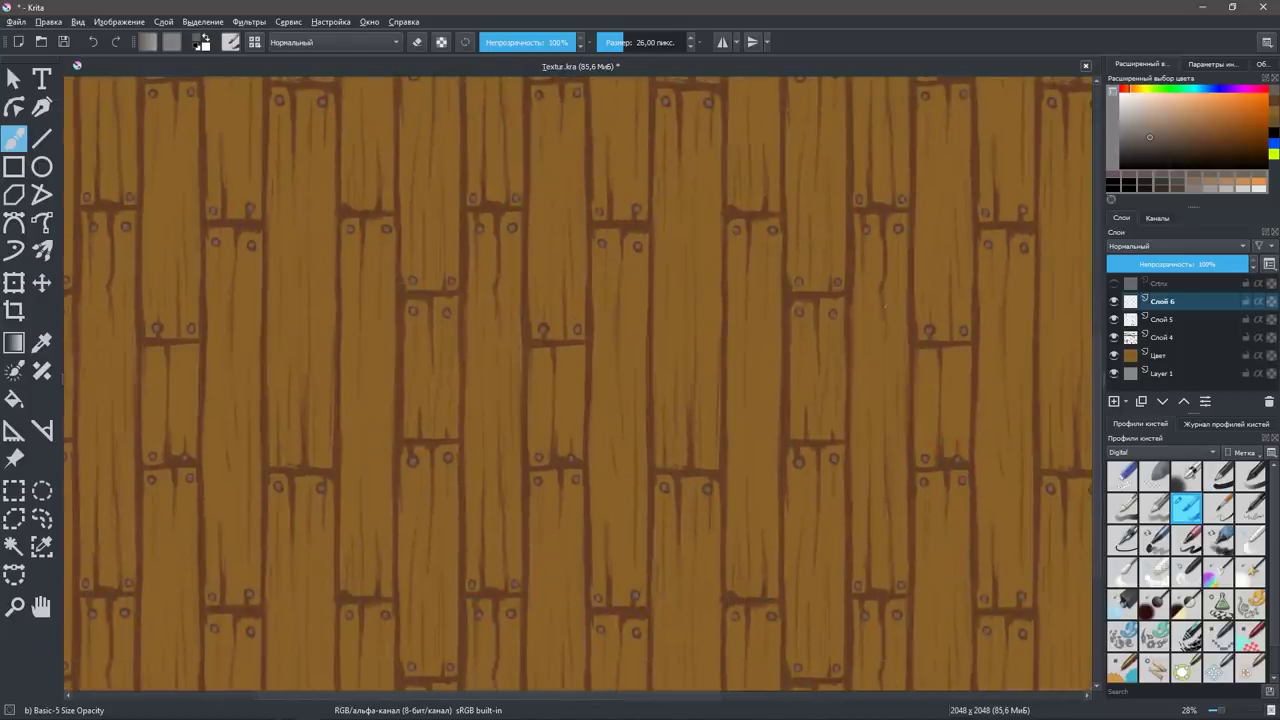
Set a light beige paint colour and leave wrap-around for single-tile view.
left_click(200, 39)
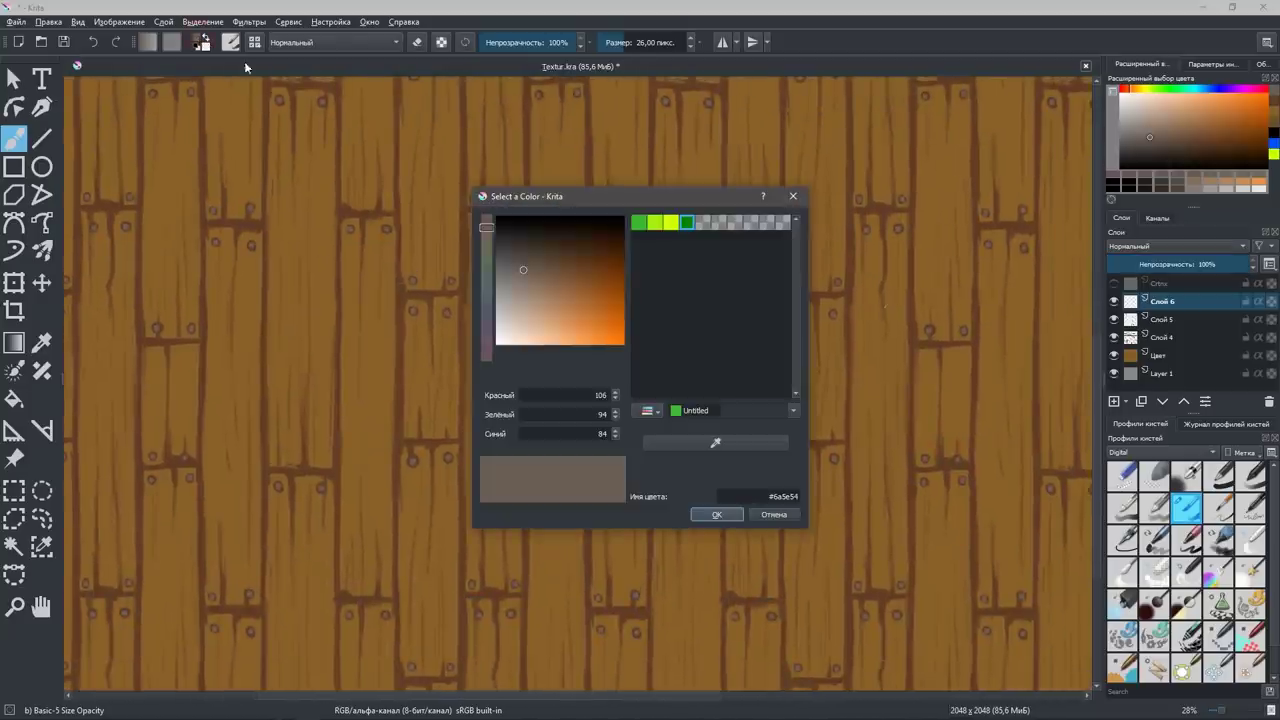
left_click(526, 308)
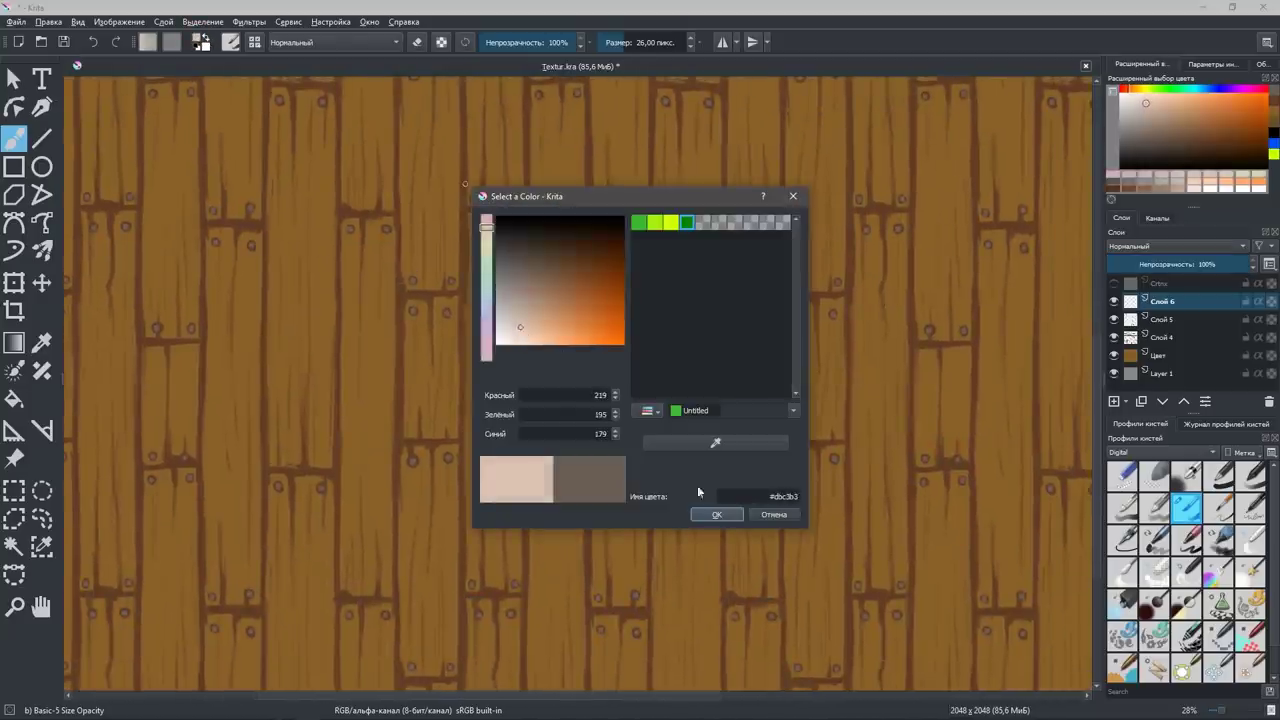
left_click(716, 514)
key("w")
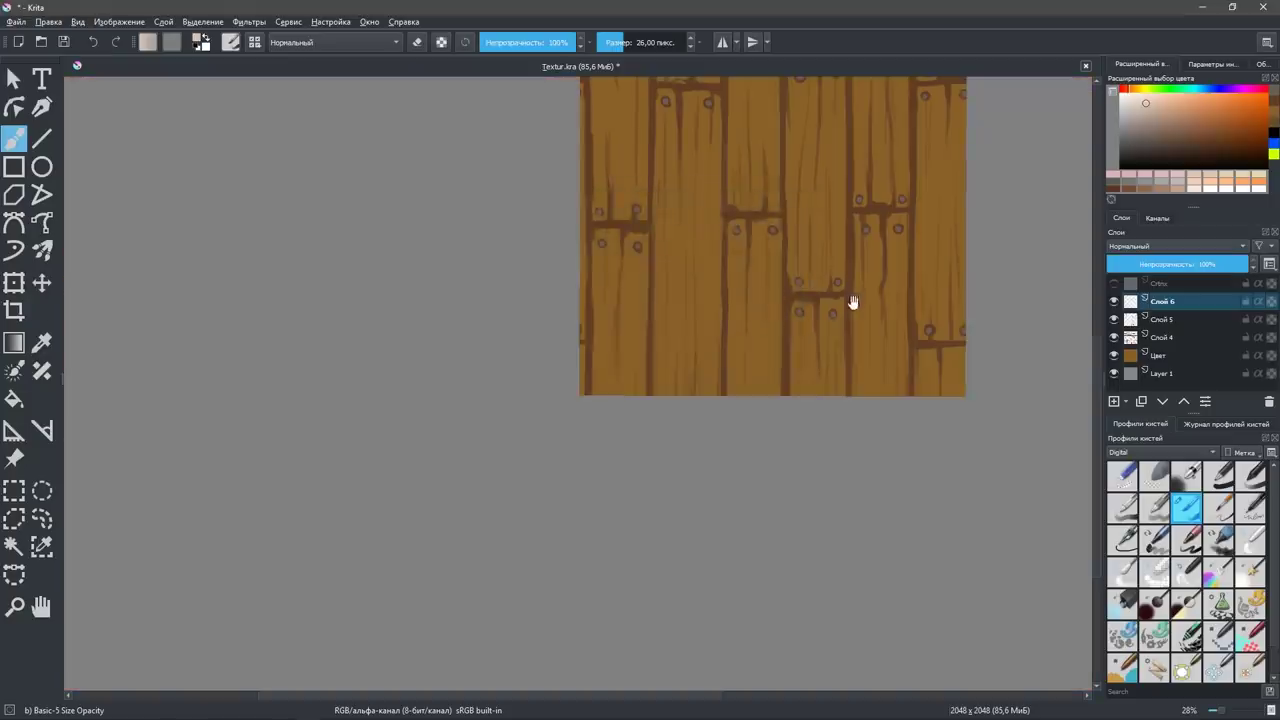
With a smaller brush, dab light highlights onto the central and upper nail heads.
mouse_move(851, 300)
left_mouse_down()
mouse_move(885, 282)
mouse_move(847, 321)
left_mouse_up()
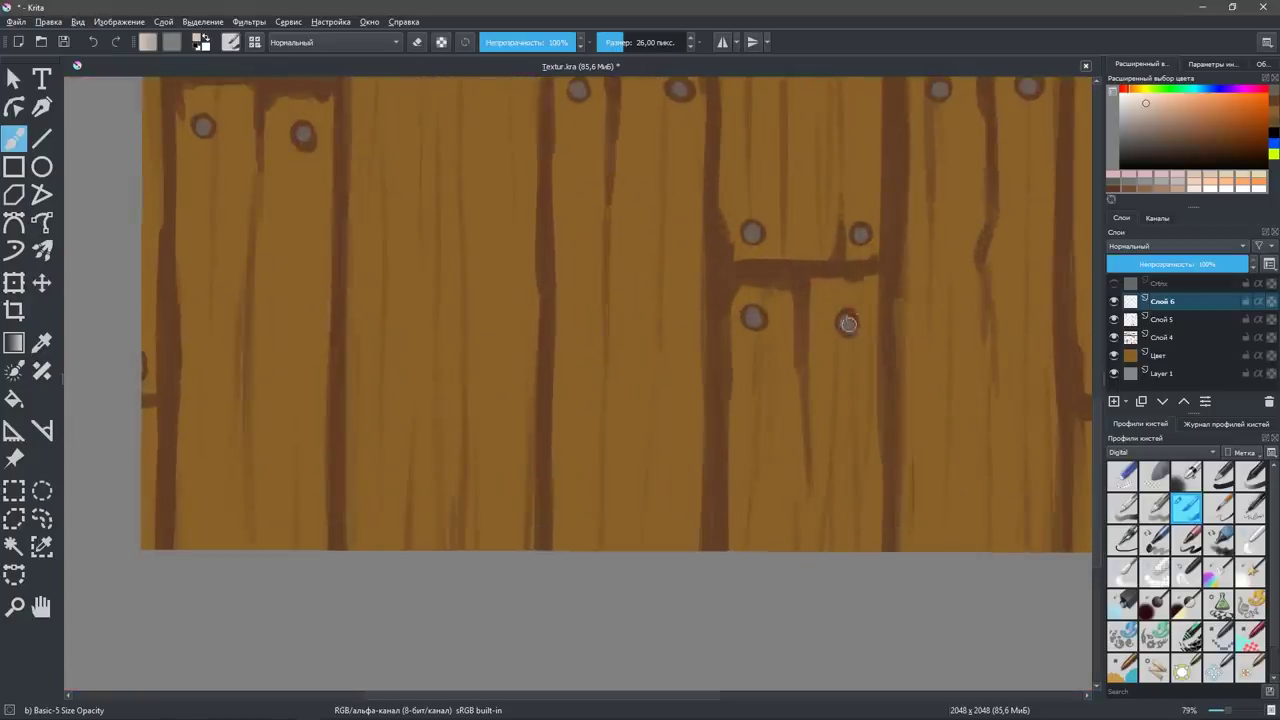
key("[")
key("[")
key("[")
key("[")
left_click(847, 321)
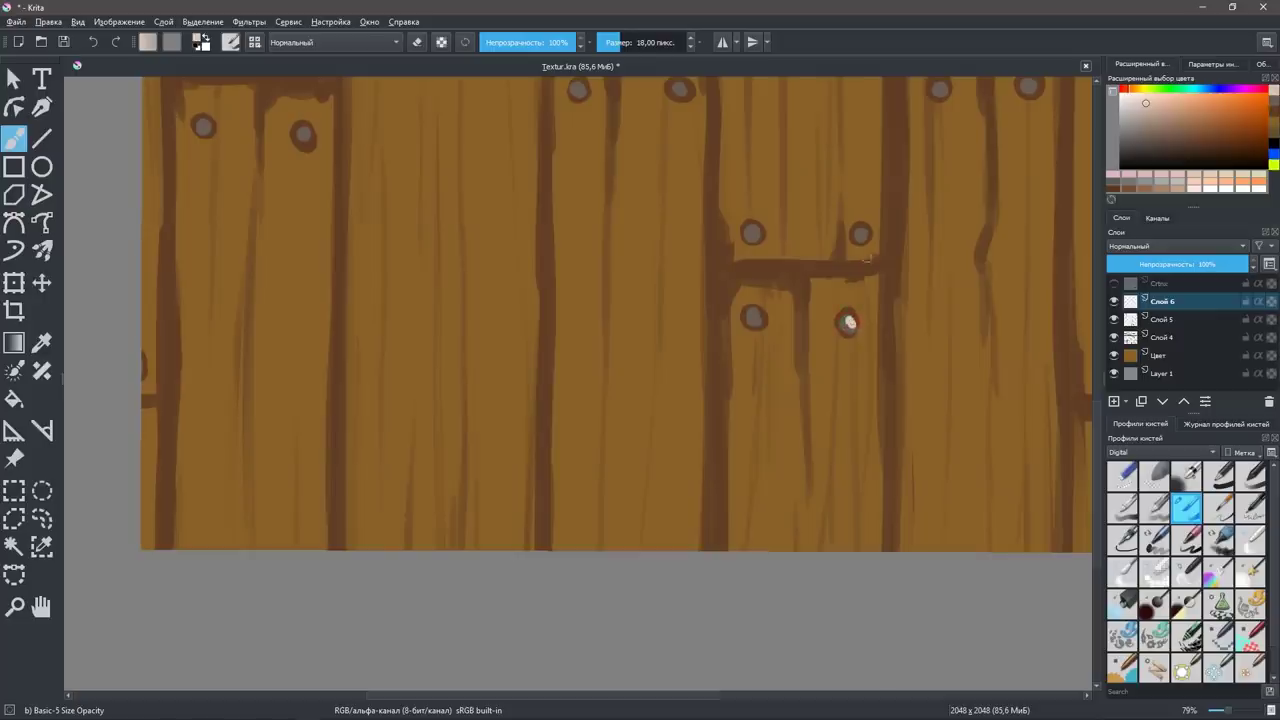
left_click(848, 321)
key("ctrl+z")
left_click(750, 314)
left_click(750, 231)
left_click(862, 232)
left_click_drag(900, 295, 1000, 440)
left_click(676, 231)
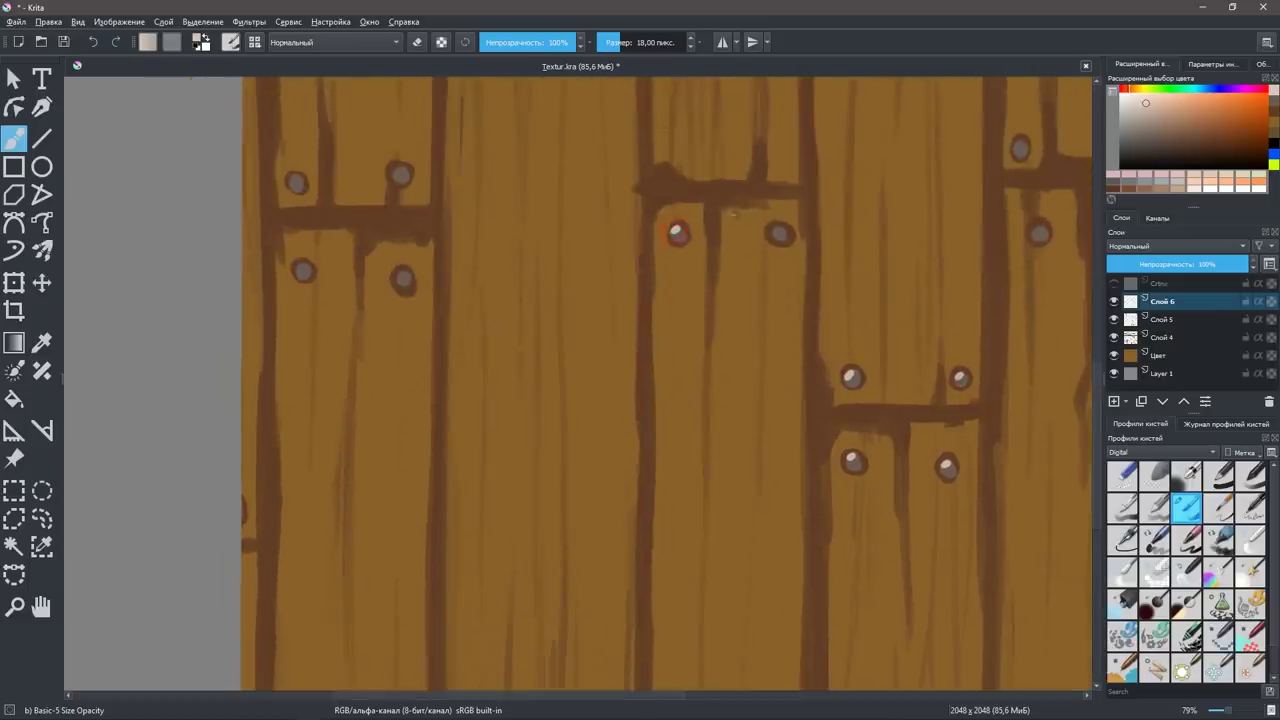
left_click(780, 232)
Highlight the left-side and right-hand nail heads with light dabs.
left_click(397, 278)
left_click(302, 267)
left_click(403, 170)
left_click(1019, 148)
left_click(1038, 229)
left_click_drag(1062, 275, 723, 233)
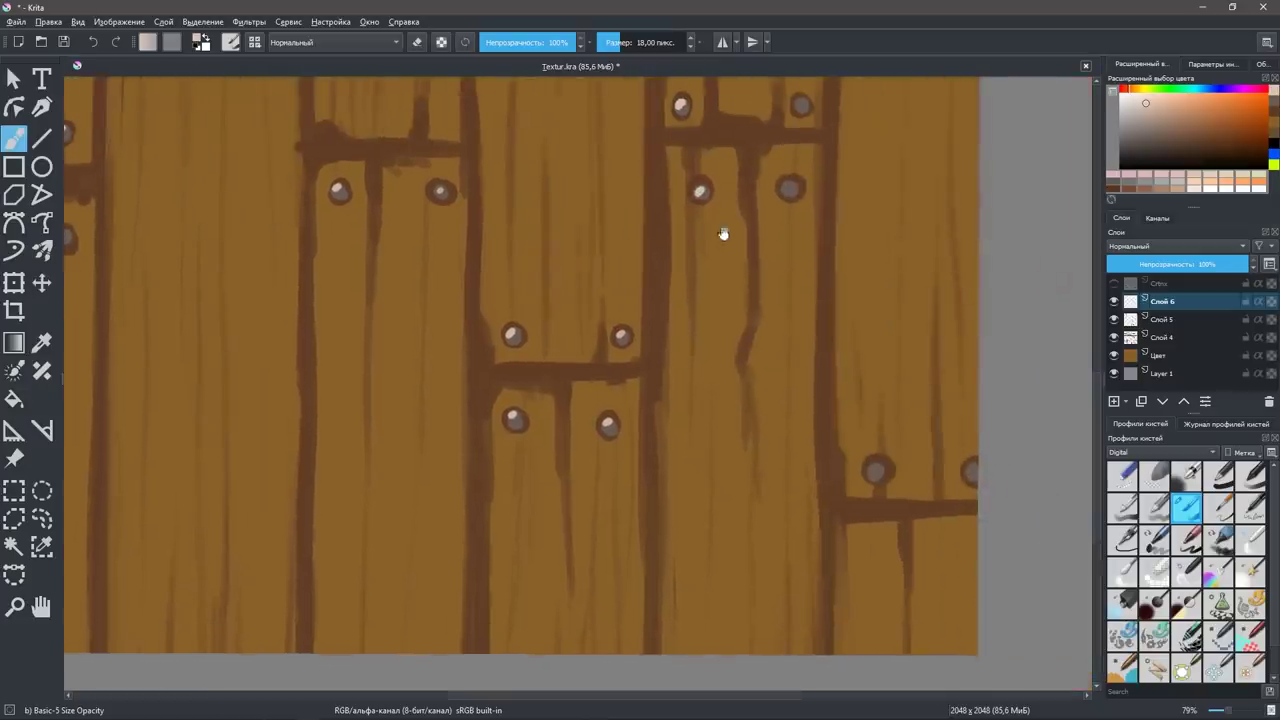
left_click(875, 468)
left_click(970, 468)
left_click_drag(870, 267, 880, 442)
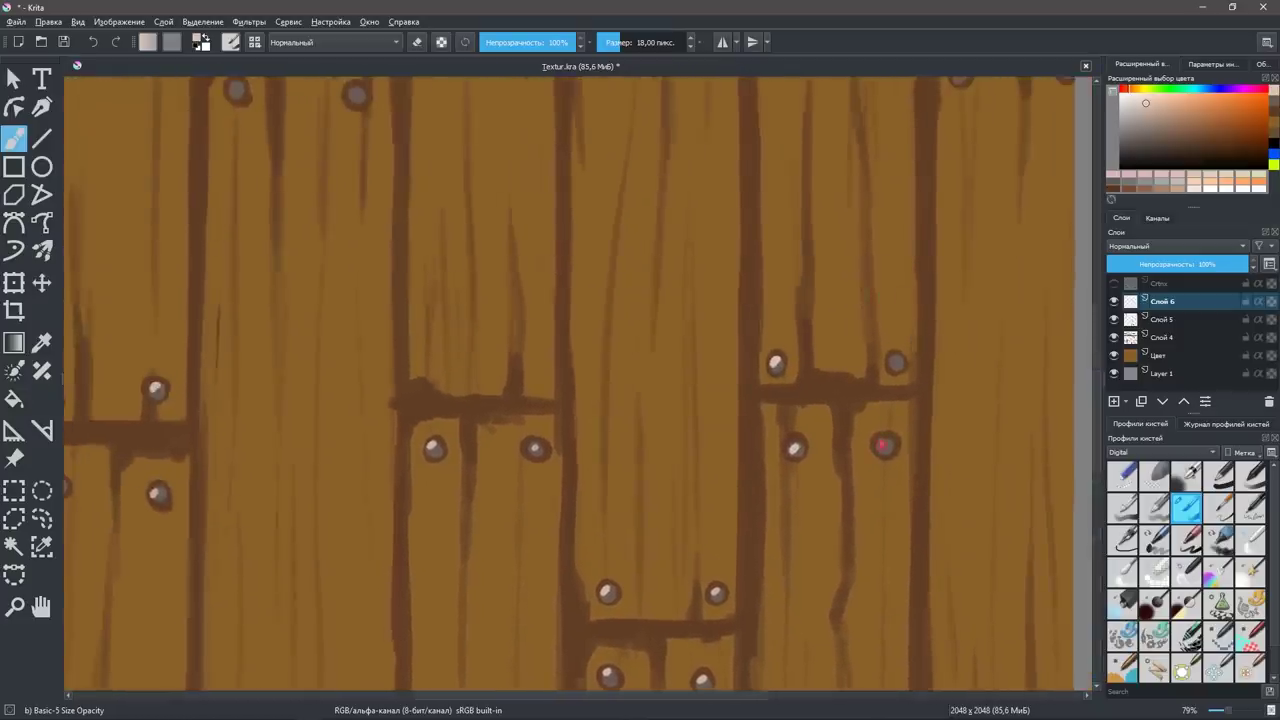
left_click(884, 444)
left_click(894, 361)
Highlight the remaining far-right and left nail heads across the planks.
left_click_drag(937, 295, 972, 491)
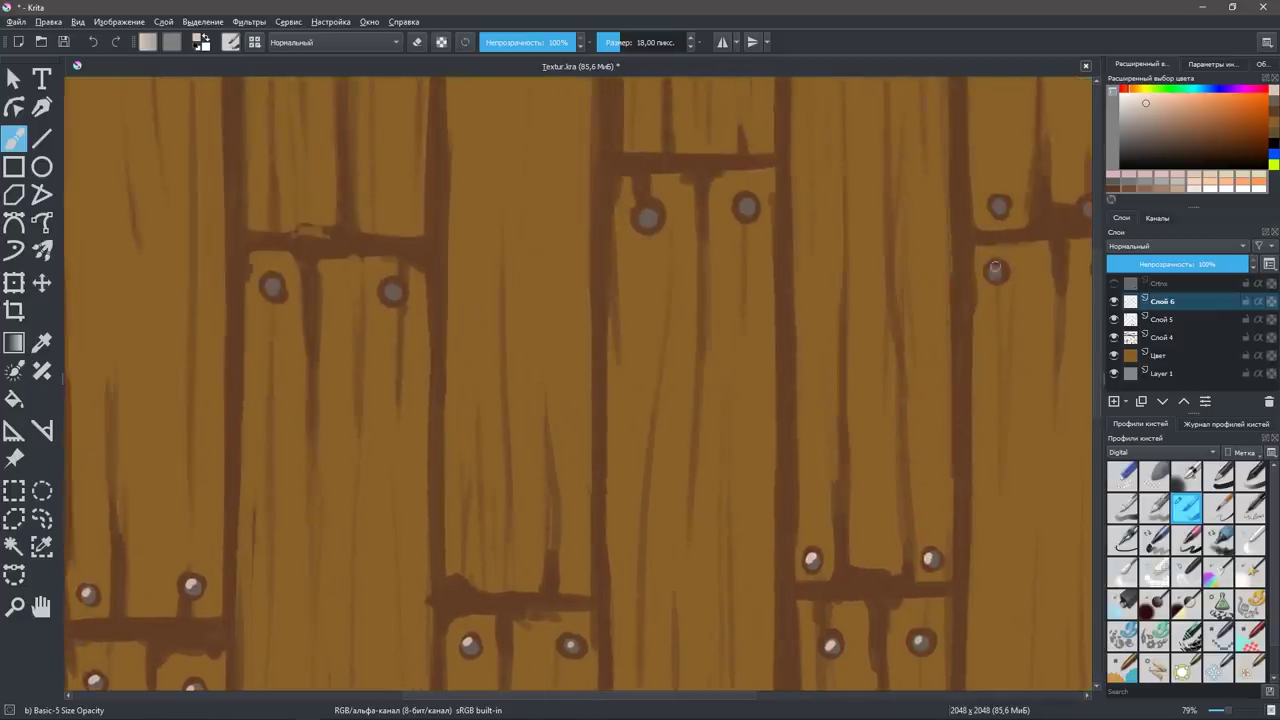
left_click(998, 203)
left_click(745, 204)
left_click(648, 216)
left_click(391, 291)
left_click(270, 283)
left_click_drag(957, 314, 698, 396)
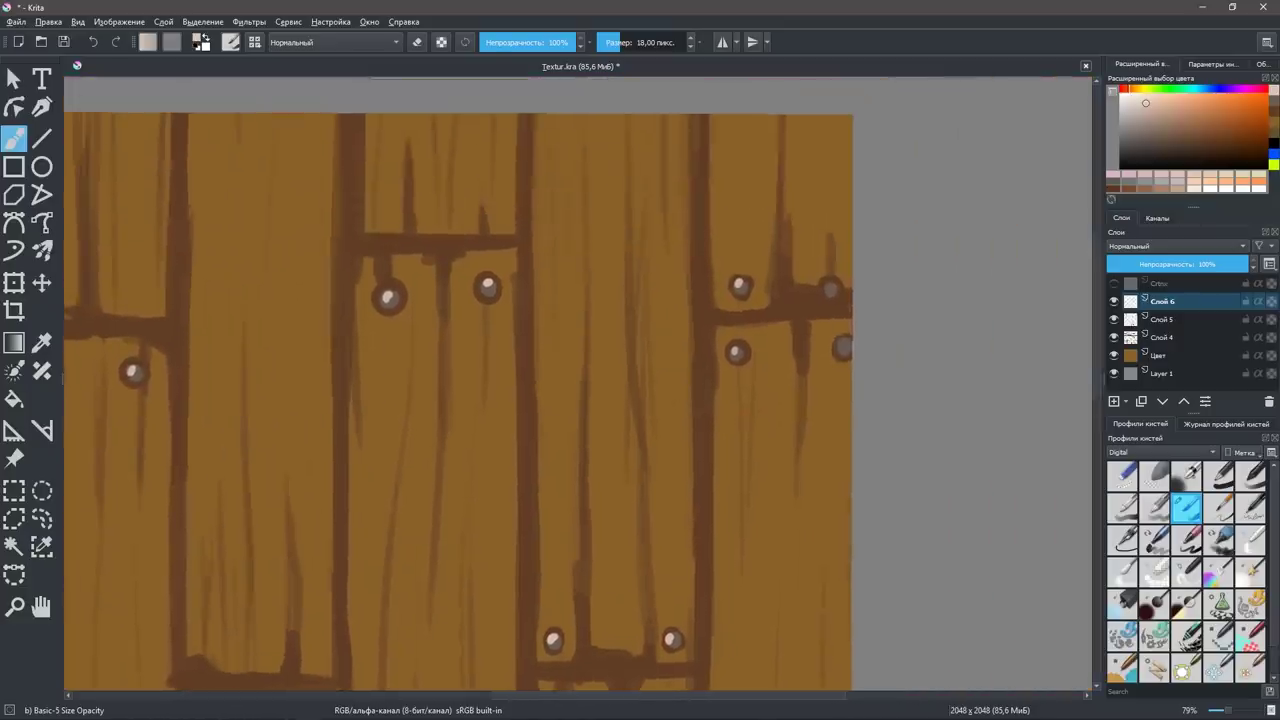
left_click(832, 288)
mouse_move(682, 375)
left_mouse_down()
mouse_move(865, 402)
mouse_move(986, 157)
left_mouse_up()
mouse_move(960, 294)
left_mouse_down()
mouse_move(834, 303)
mouse_move(769, 250)
mouse_move(780, 330)
left_mouse_up()
Return to the tiled view and add a new empty layer, Слой 7.
key("w")
left_click_drag(797, 232, 985, 318)
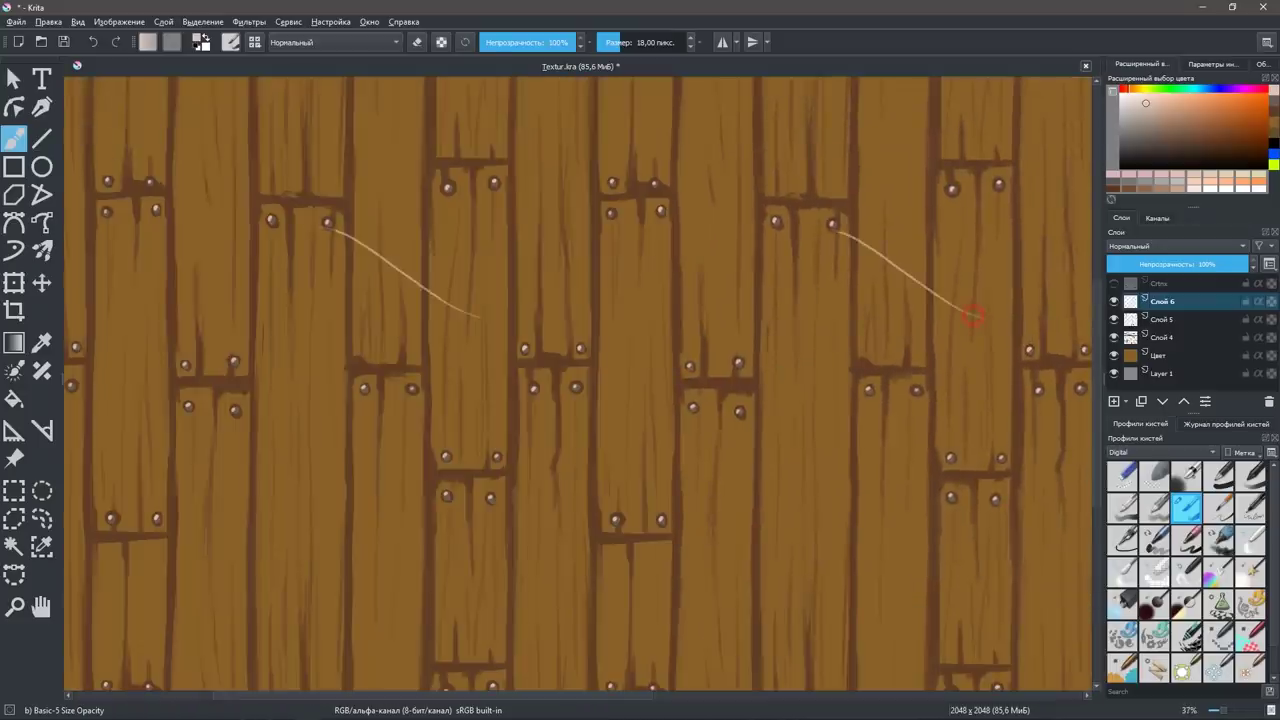
key("ctrl+z")
left_click_drag(694, 365, 641, 398)
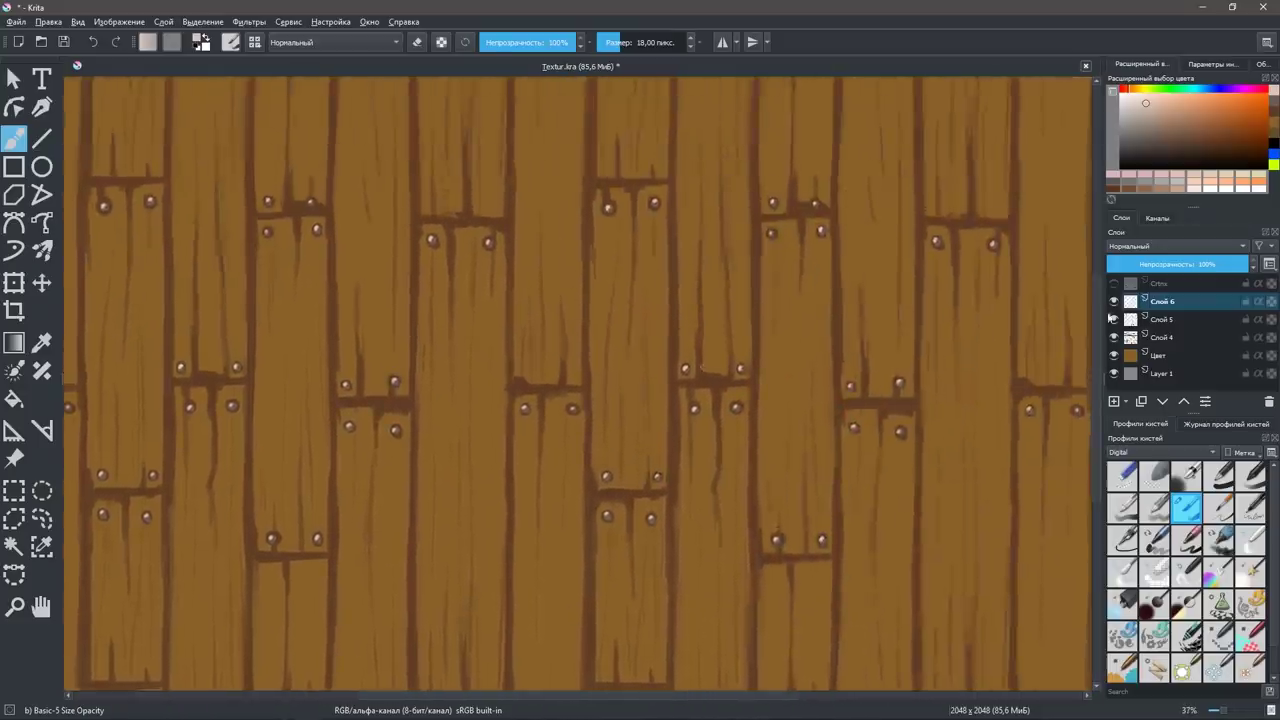
left_click(1114, 401)
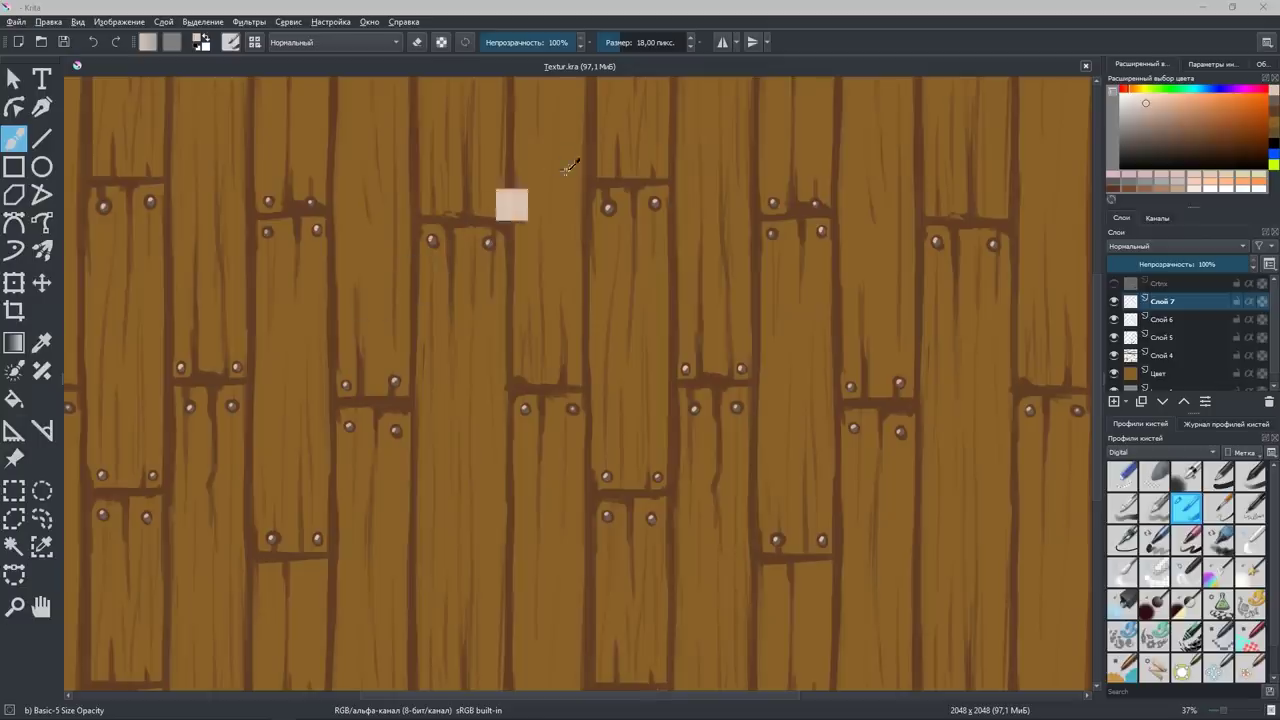
Sample the plank brown, then pick the lighter golden brown #ab7930 in Select a Color.
left_click(531, 177, "ctrl")
left_click_drag(492, 218, 512, 214)
key("ctrl+z")
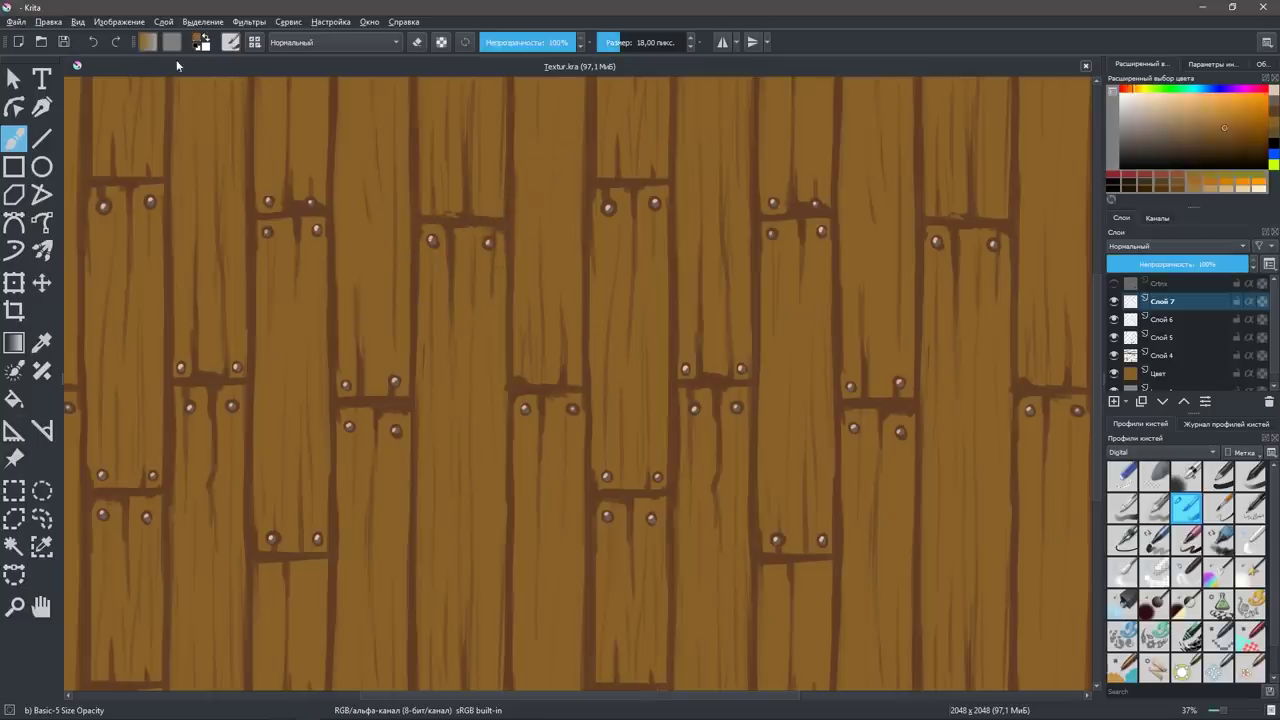
left_click(199, 41)
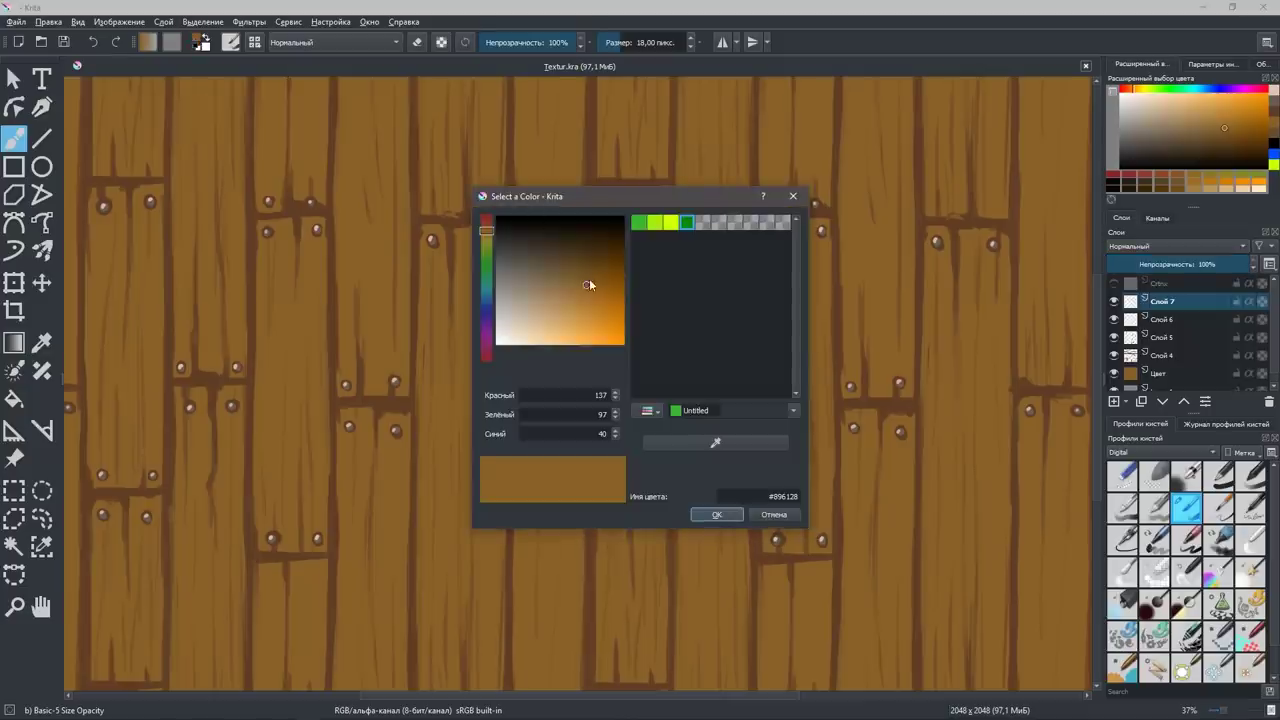
left_click_drag(588, 292, 588, 306)
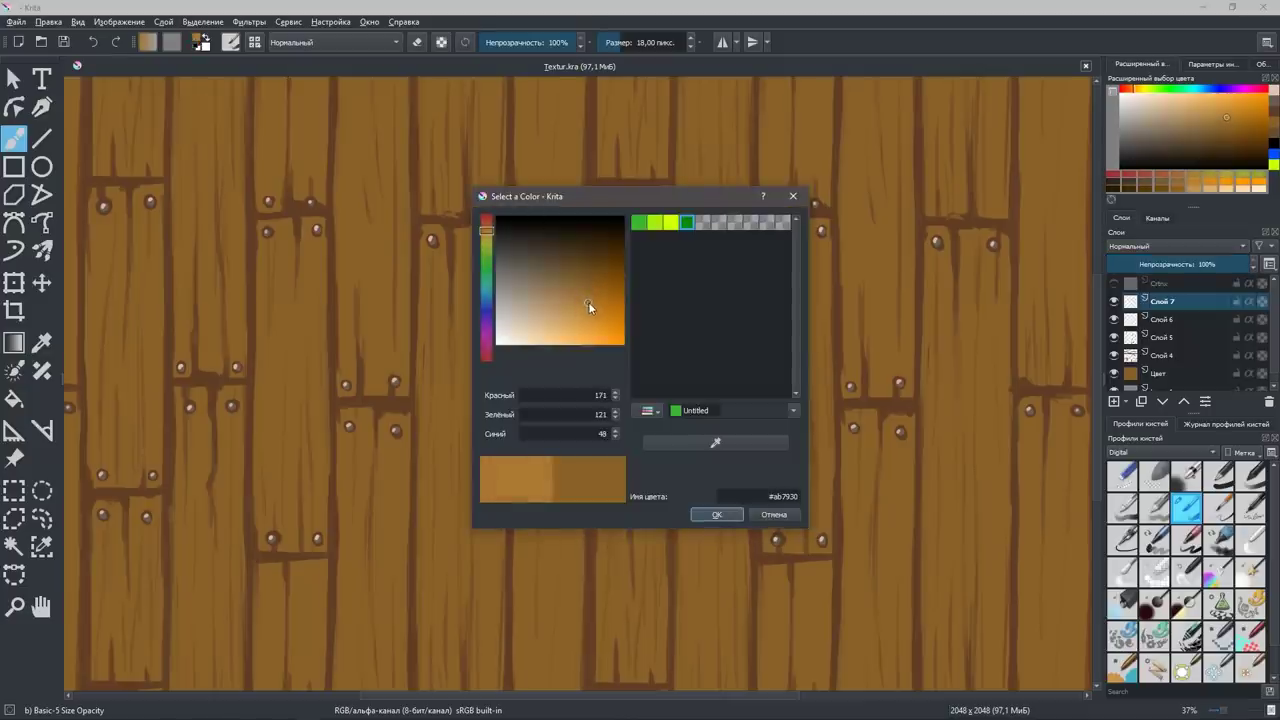
left_click(588, 305)
Confirm the lighter brown, paint a faint grain line, and save the document.
left_click(708, 515)
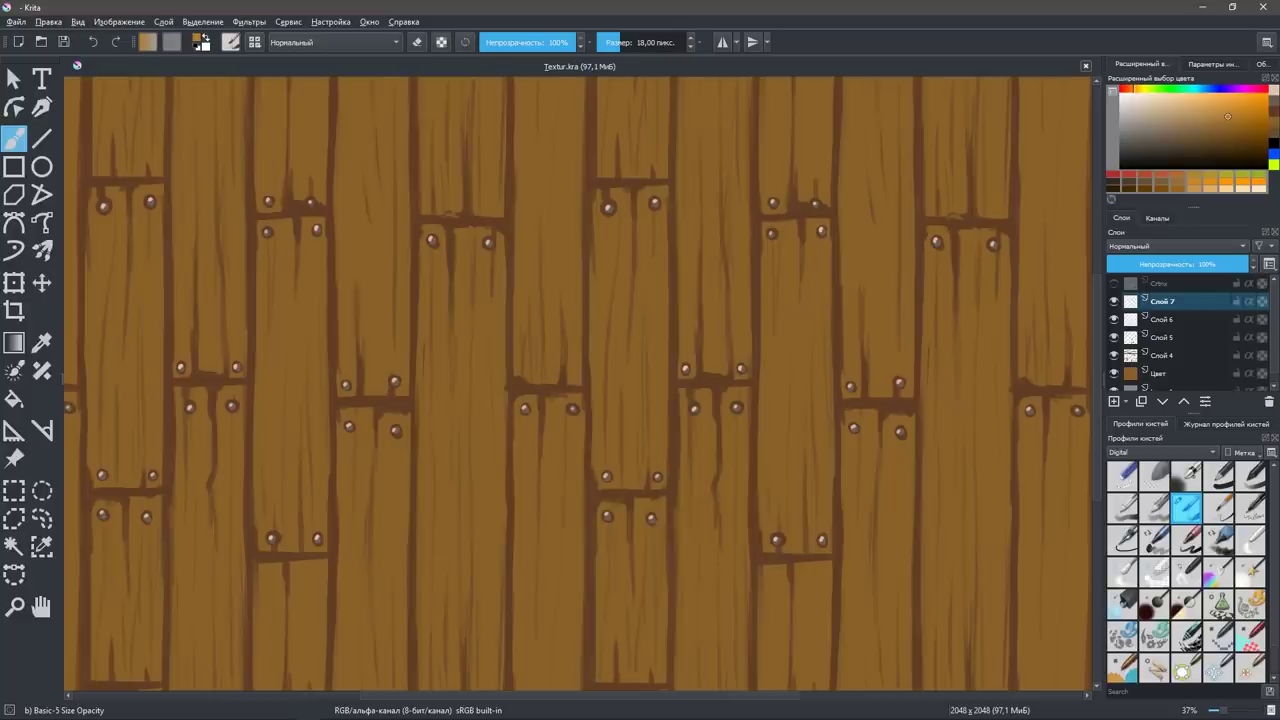
left_click_drag(815, 330, 816, 280)
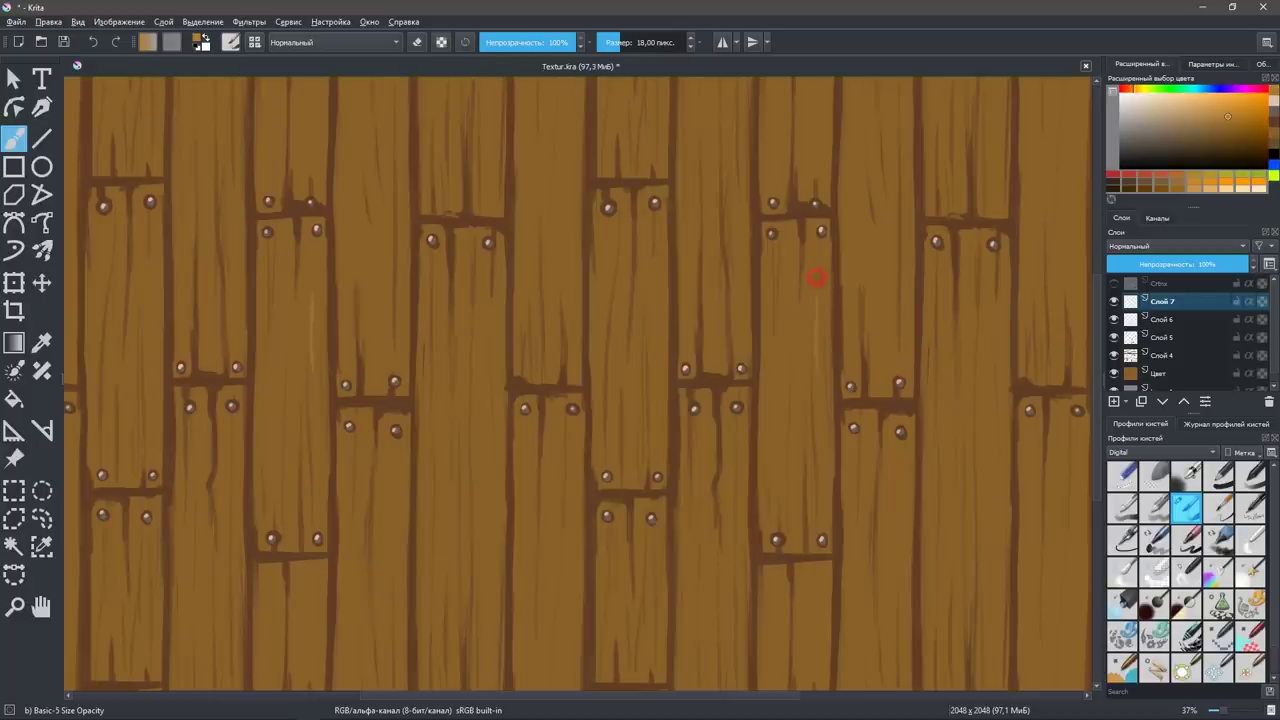
key("ctrl+s")
key("bracketright")
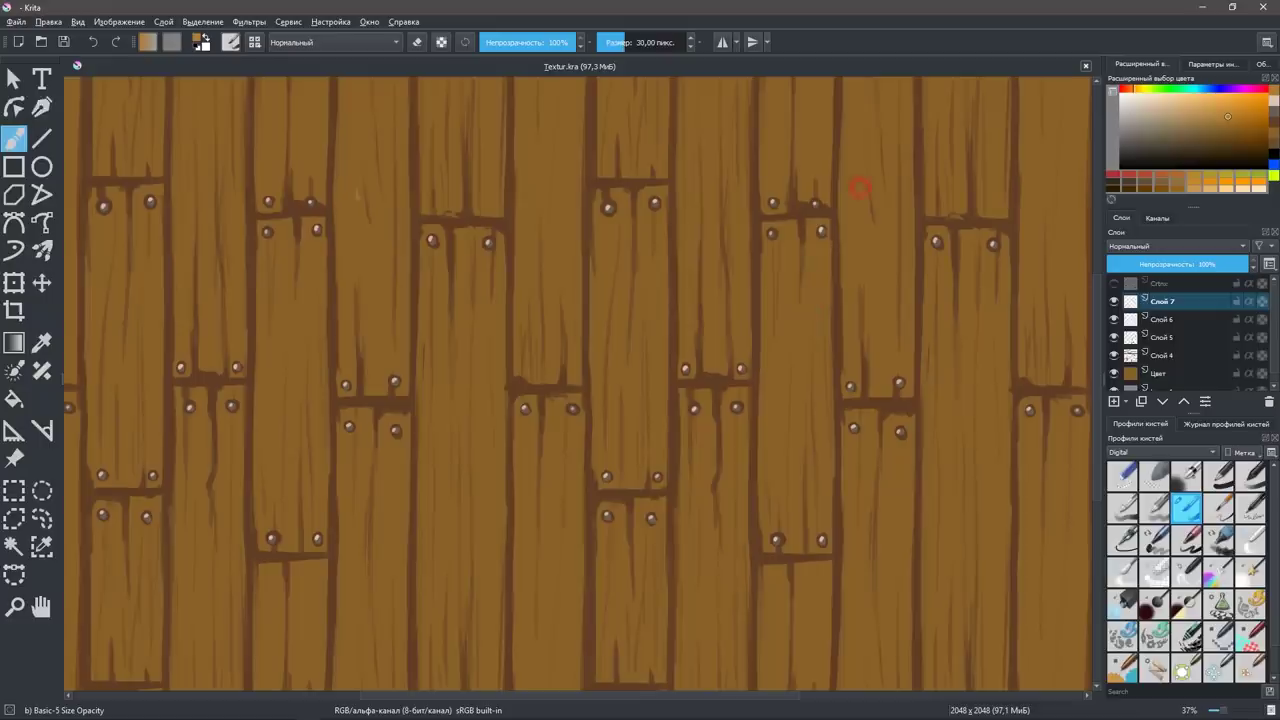
Paint a light highlight down one full plank edge, discarding two stray curved strokes.
mouse_move(860, 187)
left_mouse_down()
mouse_move(878, 278)
mouse_move(936, 420)
mouse_move(968, 452)
left_mouse_up()
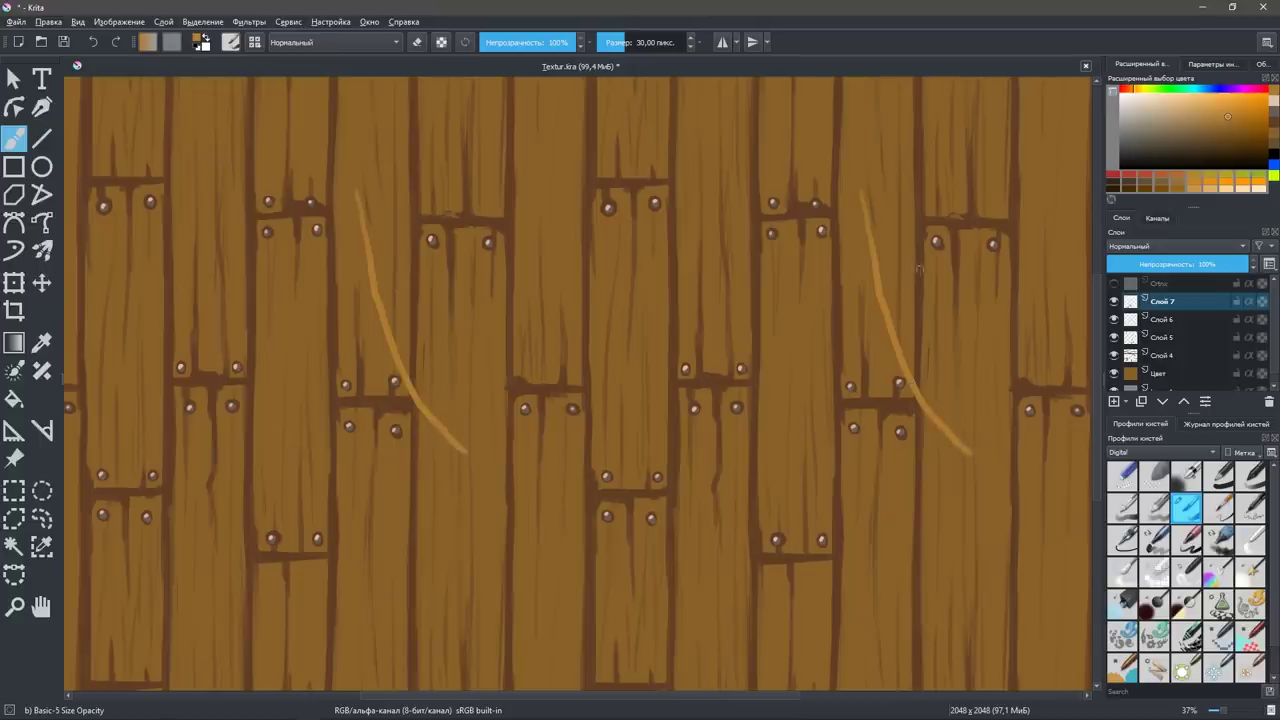
key("ctrl+z")
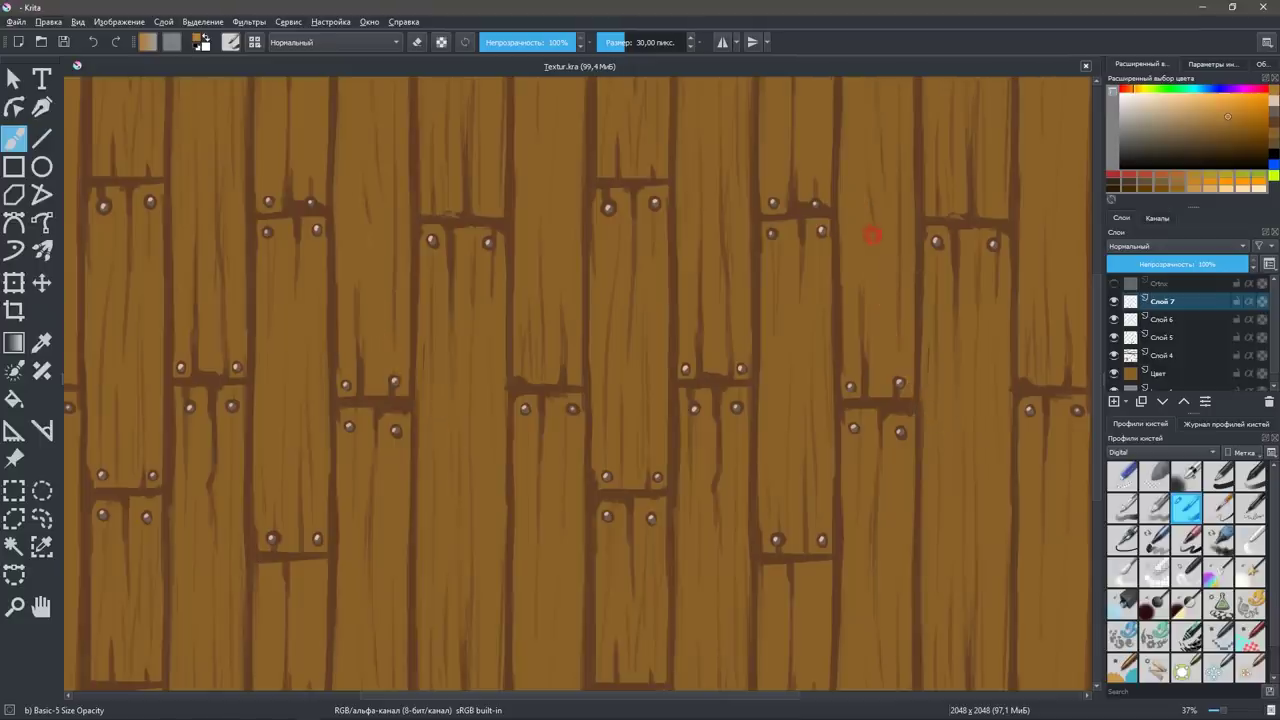
mouse_move(873, 235)
left_mouse_down()
mouse_move(888, 298)
mouse_move(948, 384)
mouse_move(937, 300)
left_mouse_up()
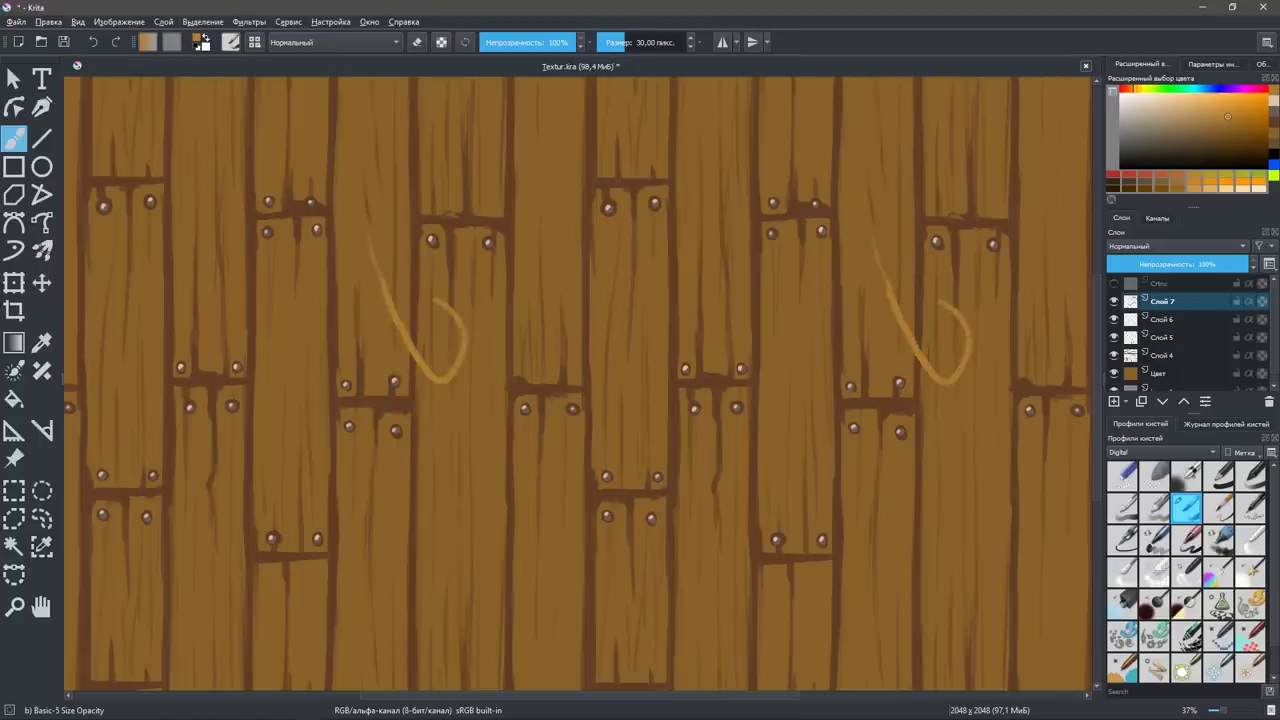
key("ctrl+z")
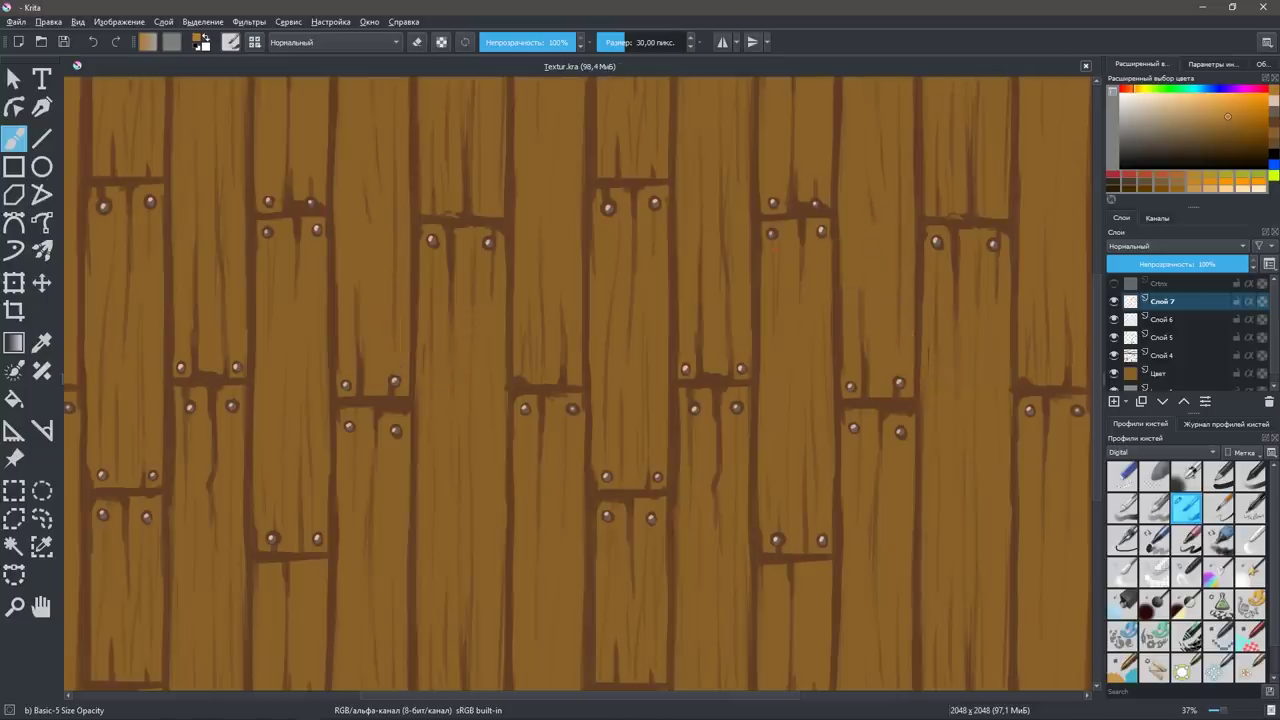
left_click(775, 248)
left_click_drag(764, 228, 762, 412)
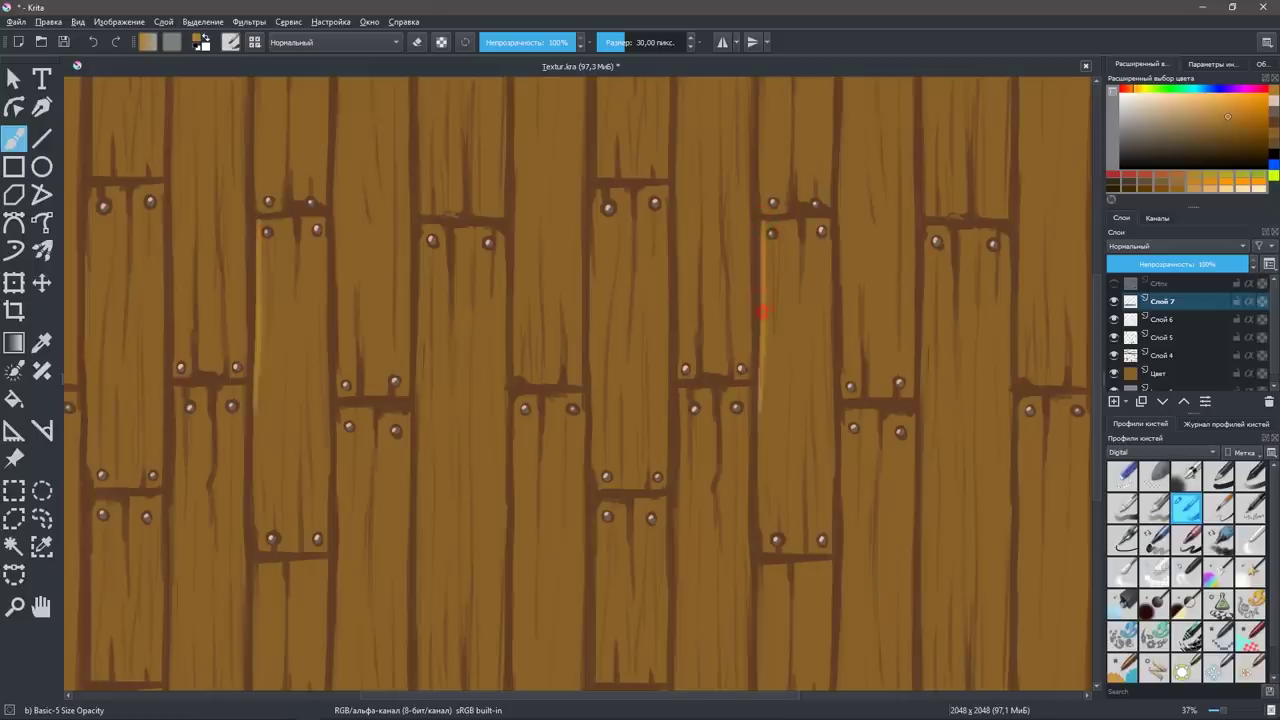
left_click_drag(762, 312, 760, 518)
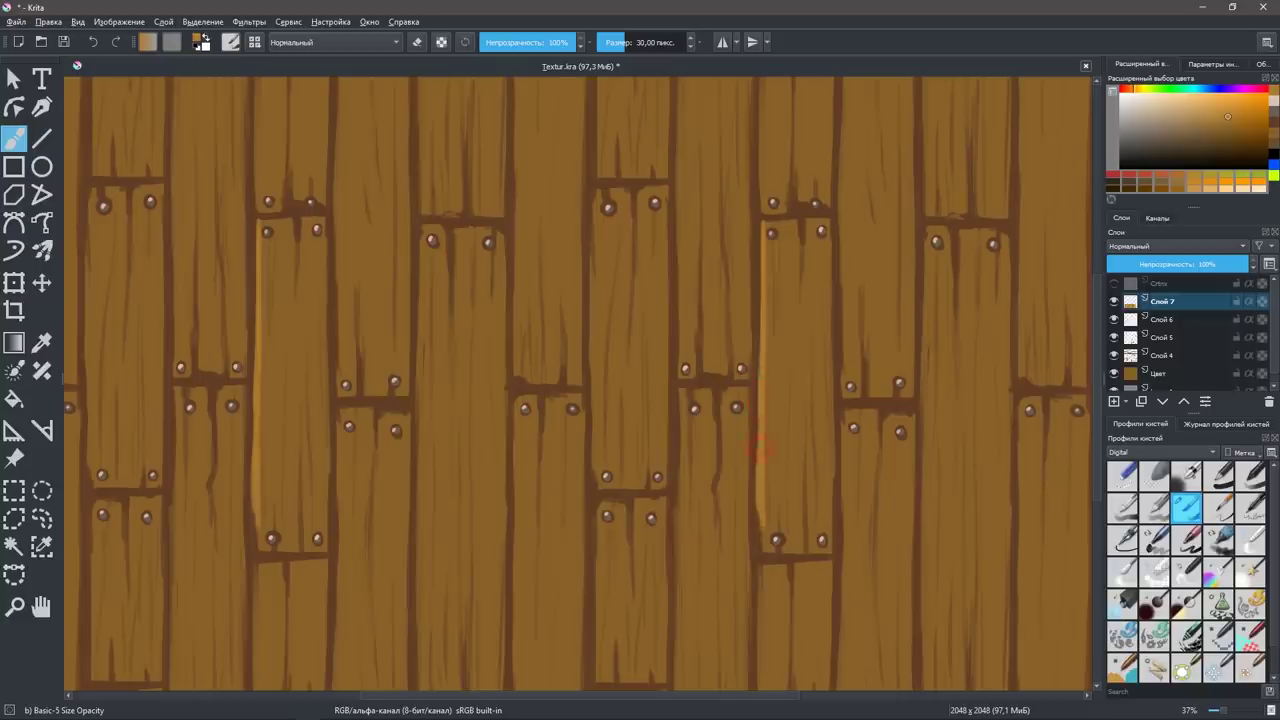
left_click_drag(760, 450, 762, 556)
Remove an arrow sketch and paint highlights along the lower central plank edges.
left_click_drag(460, 118, 570, 212)
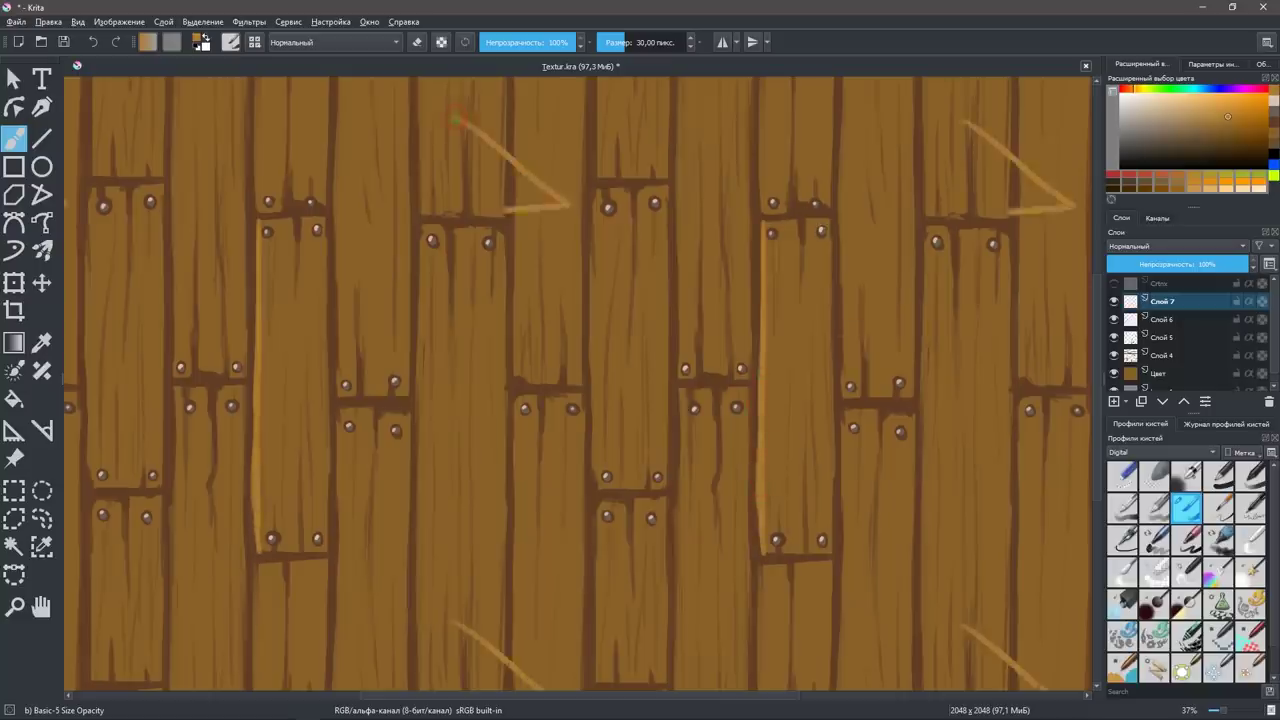
left_click_drag(484, 207, 568, 214)
left_click_drag(558, 168, 572, 214)
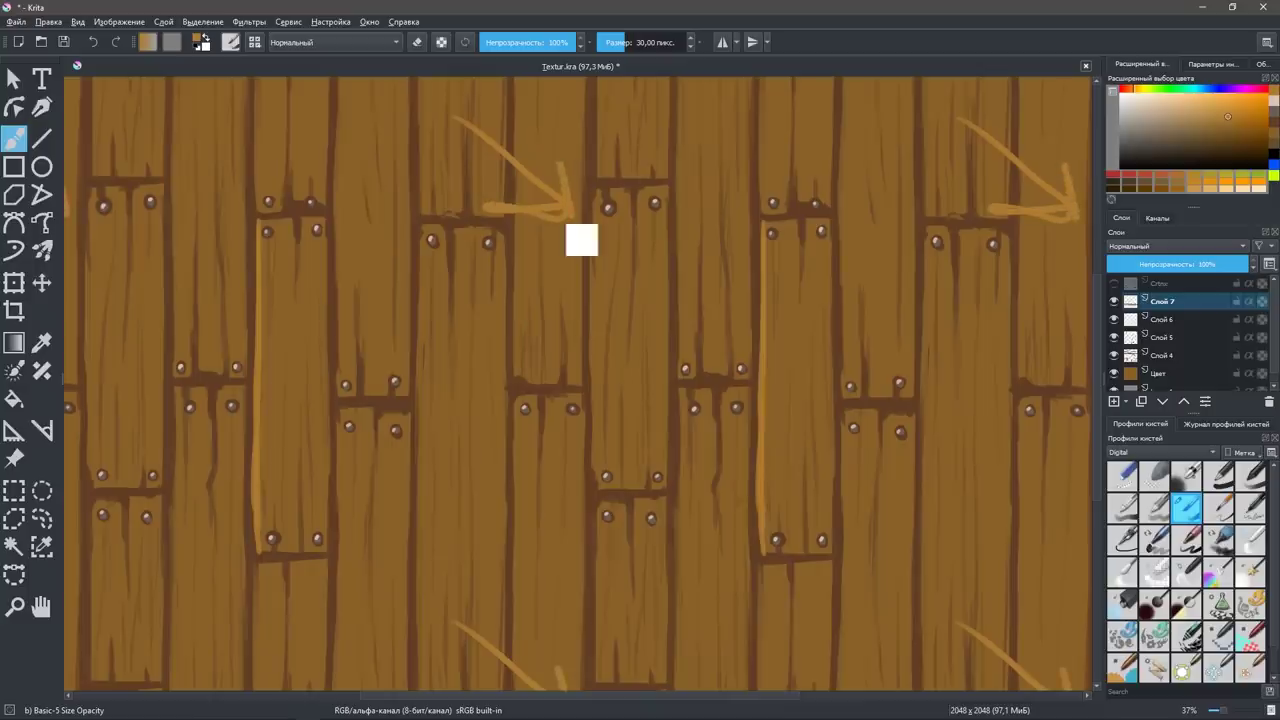
key("ctrl+z")
key("ctrl+z")
key("ctrl+z")
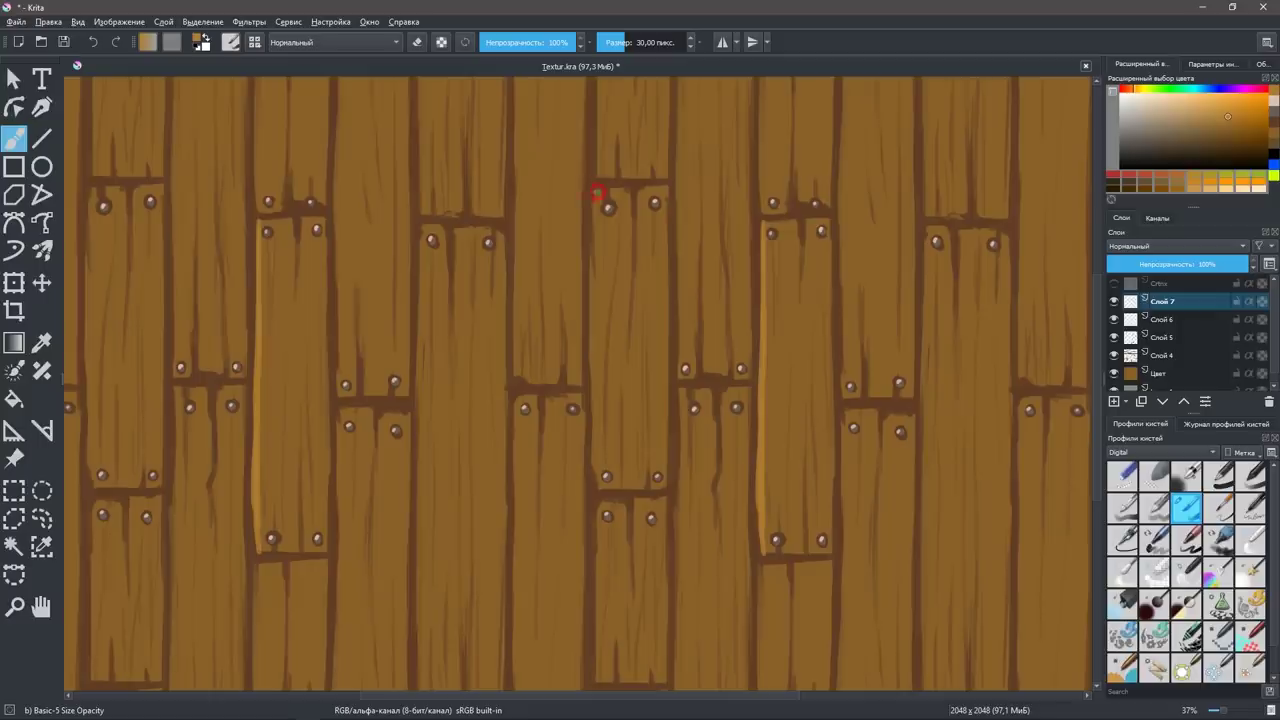
left_click_drag(595, 192, 598, 468)
mouse_move(510, 207)
left_mouse_down()
mouse_move(408, 152)
mouse_move(515, 170)
left_mouse_up()
key("ctrl+z")
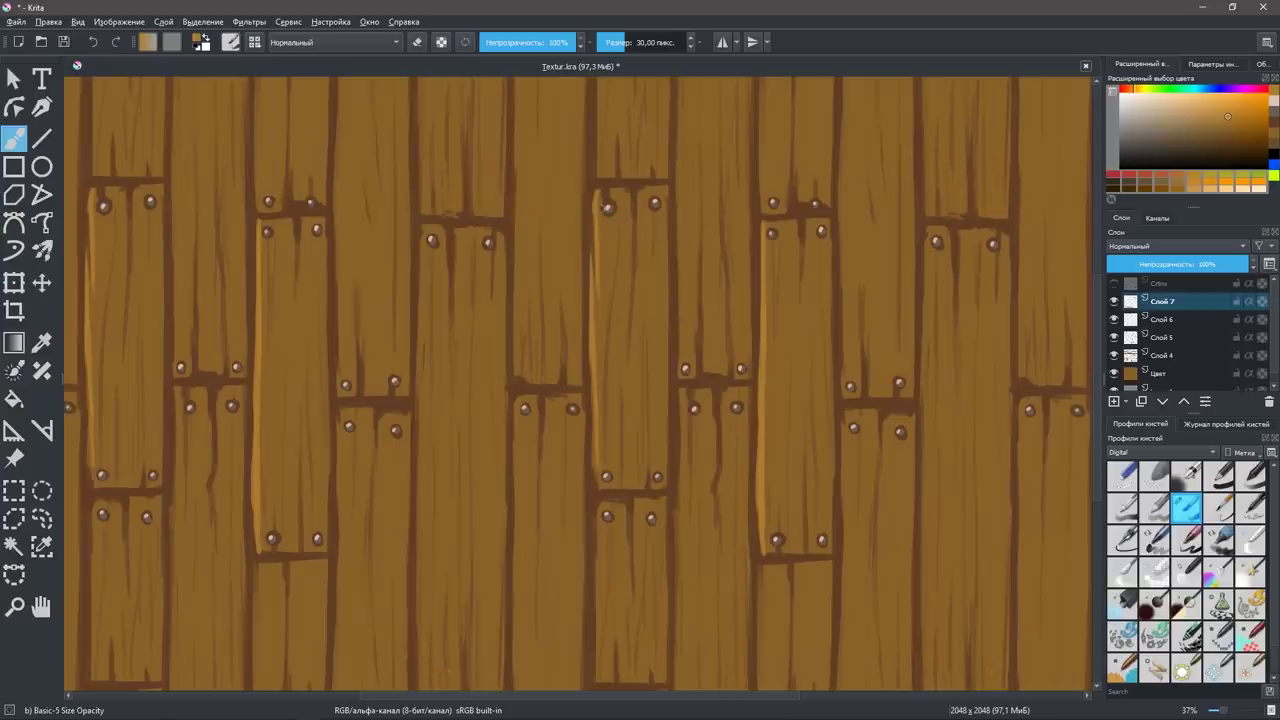
left_click_drag(519, 404, 518, 552)
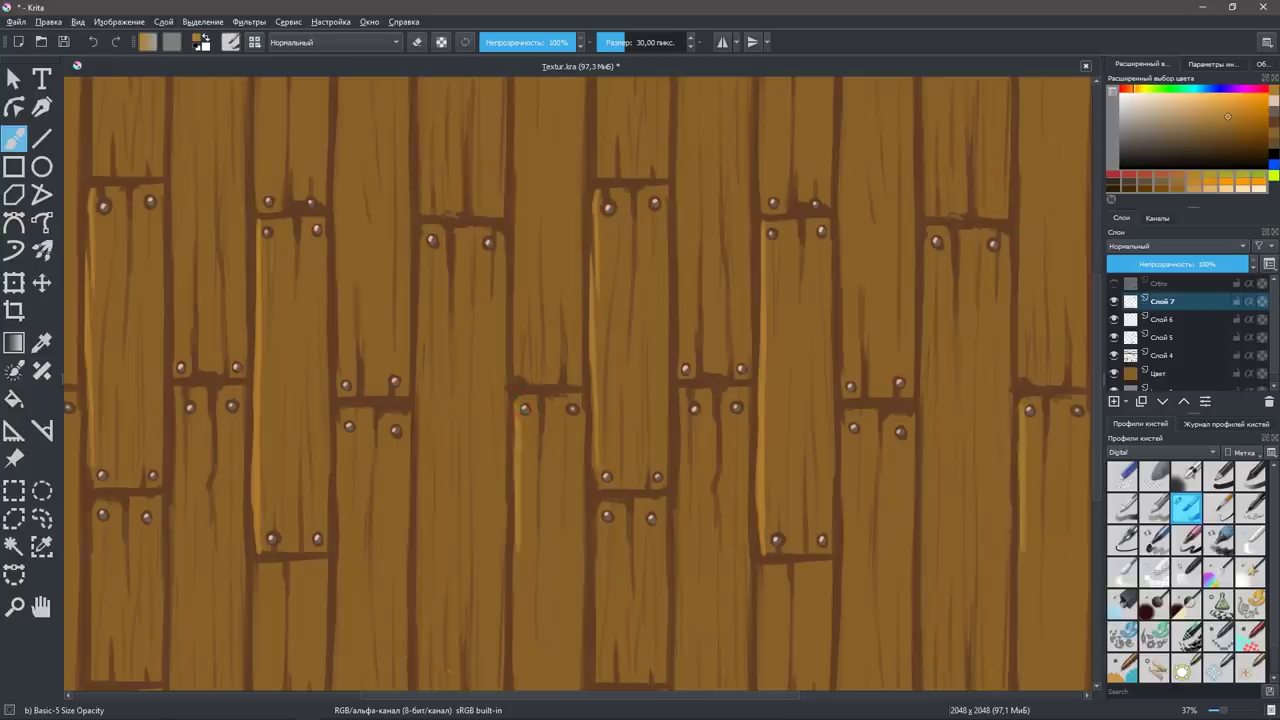
key("ctrl+z")
left_click_drag(518, 402, 516, 544)
Add light highlights along the plank edges on the right side.
left_click_drag(599, 501, 600, 606)
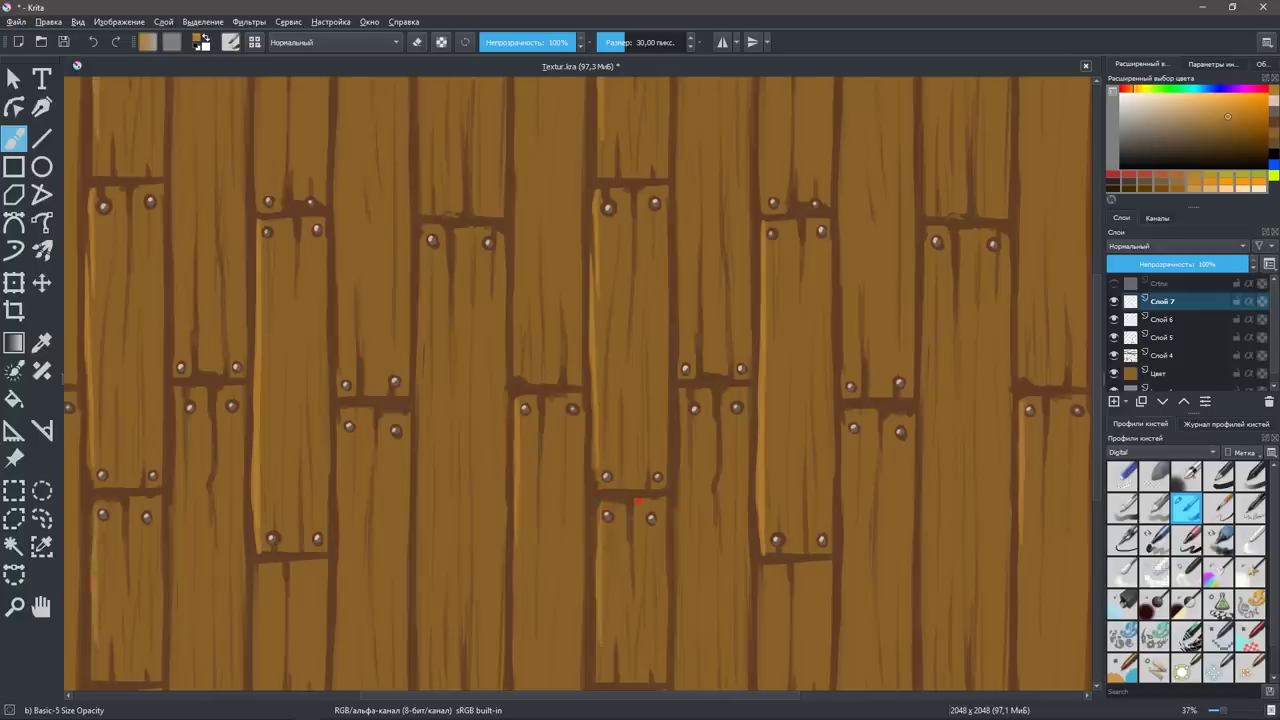
left_click_drag(638, 500, 636, 540)
mouse_move(680, 394)
left_mouse_down()
mouse_move(677, 528)
mouse_move(679, 514)
left_mouse_up()
left_click_drag(751, 422, 751, 482)
left_click_drag(748, 392, 750, 568)
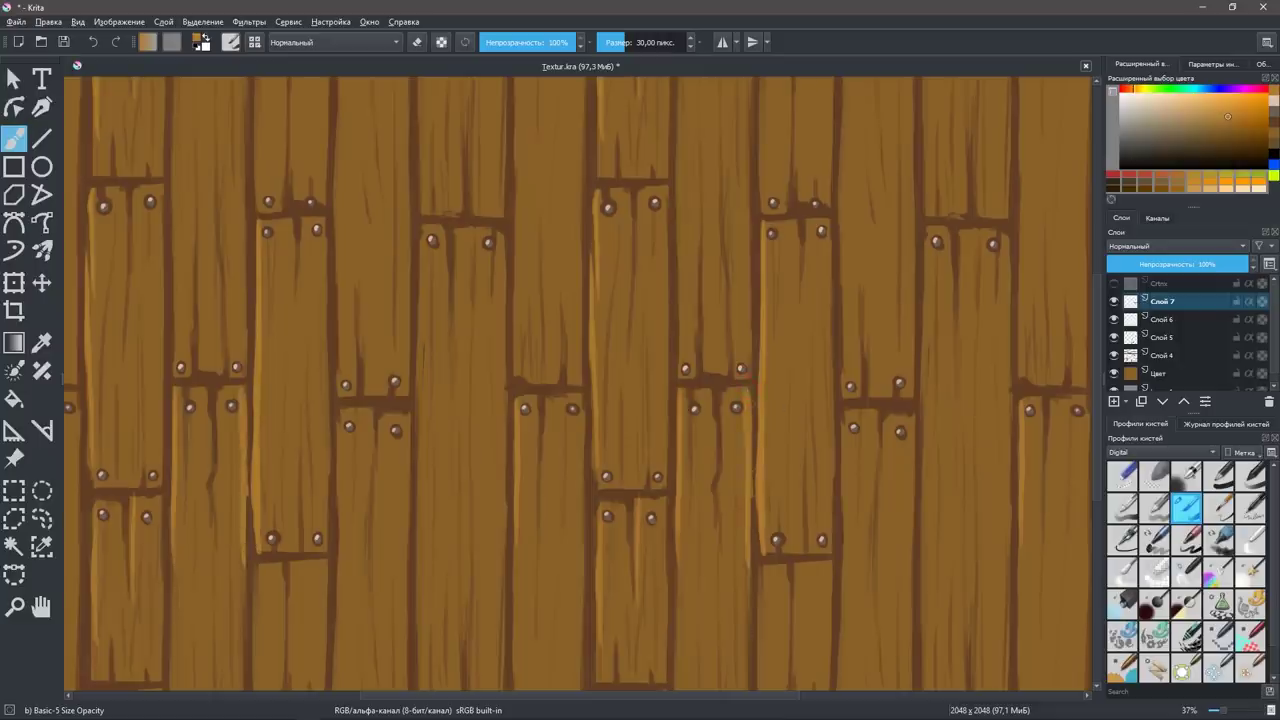
key("ctrl+z")
left_click_drag(676, 380, 680, 120)
left_click_drag(926, 220, 920, 644)
left_click_drag(844, 408, 842, 690)
left_click_drag(760, 562, 760, 692)
Add light highlights along the left-side and middle plank edges.
left_click_drag(176, 536, 176, 646)
left_click_drag(114, 588, 114, 684)
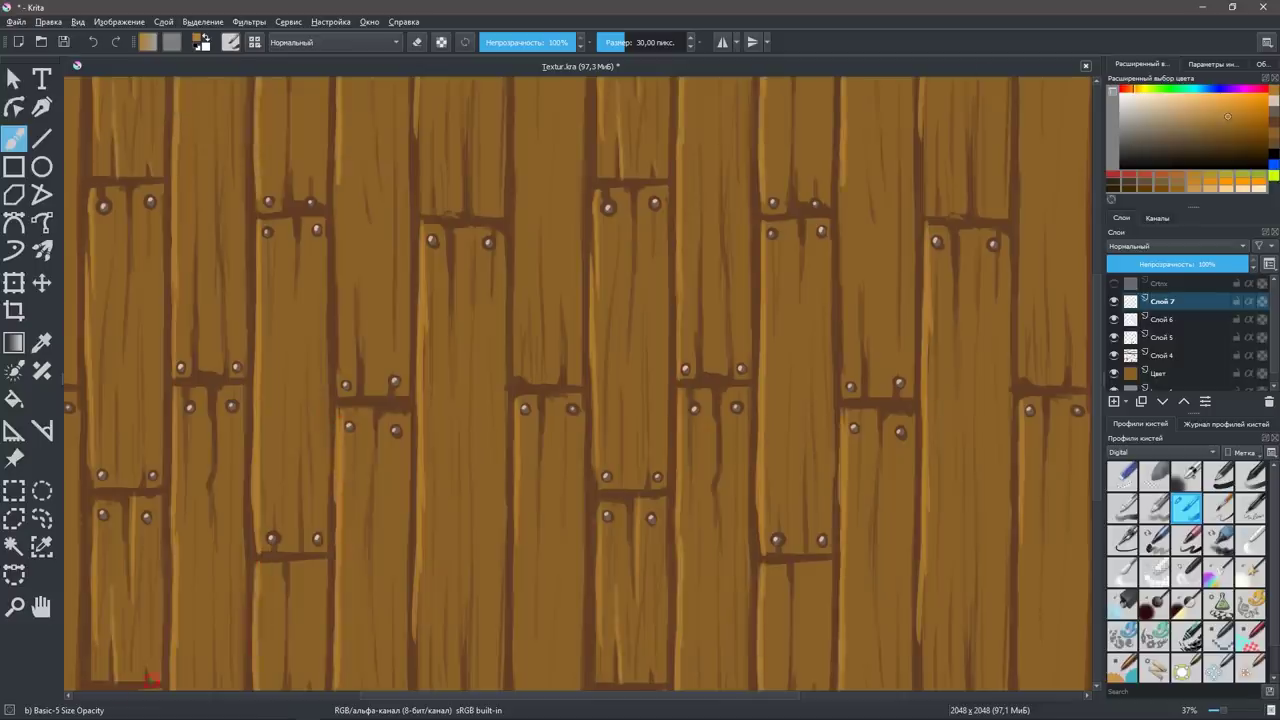
left_click_drag(149, 636, 149, 682)
left_click_drag(93, 682, 93, 624)
left_click_drag(92, 544, 90, 410)
mouse_move(292, 90)
left_mouse_down()
mouse_move(296, 200)
mouse_move(338, 232)
mouse_move(340, 402)
left_mouse_up()
mouse_move(366, 398)
left_mouse_down()
mouse_move(362, 234)
mouse_move(398, 360)
left_mouse_up()
mouse_move(404, 448)
left_mouse_down()
mouse_move(400, 430)
mouse_move(380, 552)
left_mouse_up()
left_click_drag(304, 544, 300, 216)
left_click_drag(200, 366, 198, 148)
mouse_move(136, 304)
left_mouse_down()
mouse_move(136, 190)
mouse_move(106, 400)
mouse_move(148, 486)
left_mouse_up()
Paint the final plank-edge highlights and zoom out to view many tiles.
mouse_move(542, 402)
left_mouse_down()
mouse_move(544, 618)
mouse_move(568, 248)
left_mouse_up()
left_click_drag(517, 112, 515, 384)
left_click_drag(542, 320, 537, 232)
left_click_drag(546, 286, 546, 376)
left_click_drag(473, 140, 456, 378)
left_click_drag(498, 228, 498, 300)
left_click_drag(880, 300, 917, 491)
key("e")
key("e")
mouse_move(510, 338)
left_mouse_down()
mouse_move(510, 212)
mouse_move(552, 336)
left_mouse_up()
key("minus")
key("minus")
key("minus")
key("minus")
Save the highlighted texture as Textur.kra and add a small brush touch on the planks.
left_click_drag(937, 500, 927, 562)
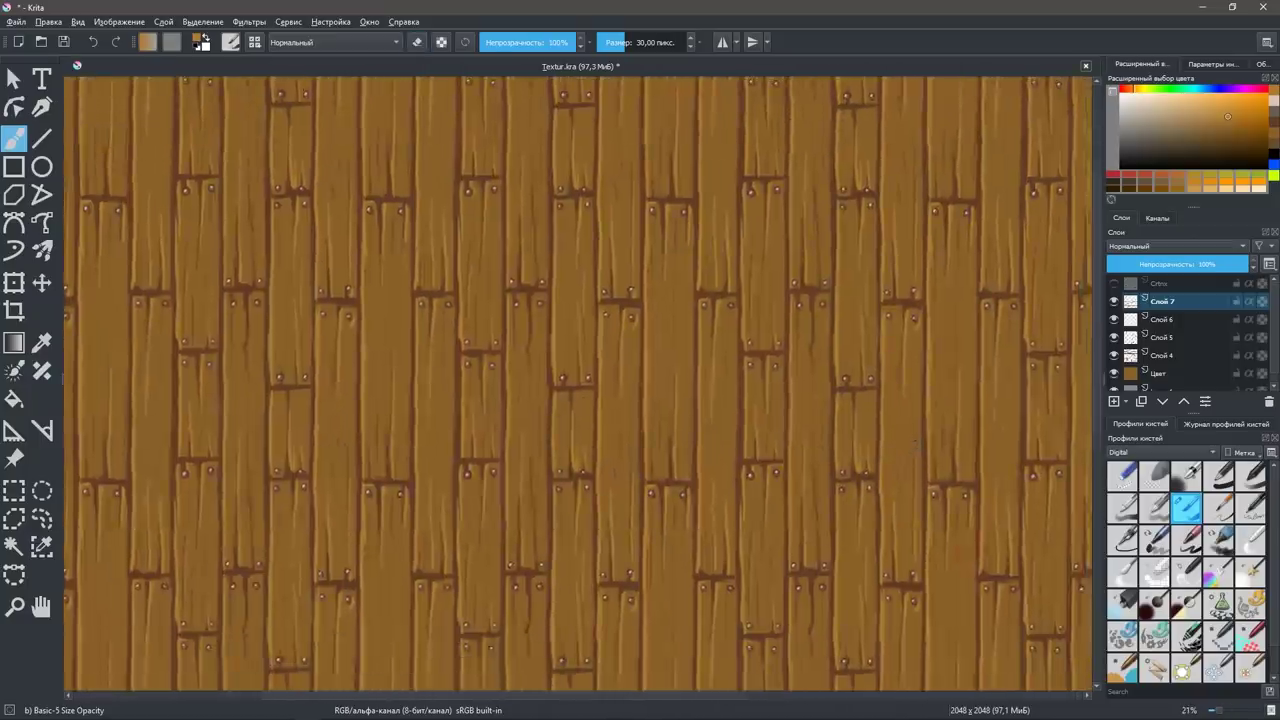
key("ctrl+s")
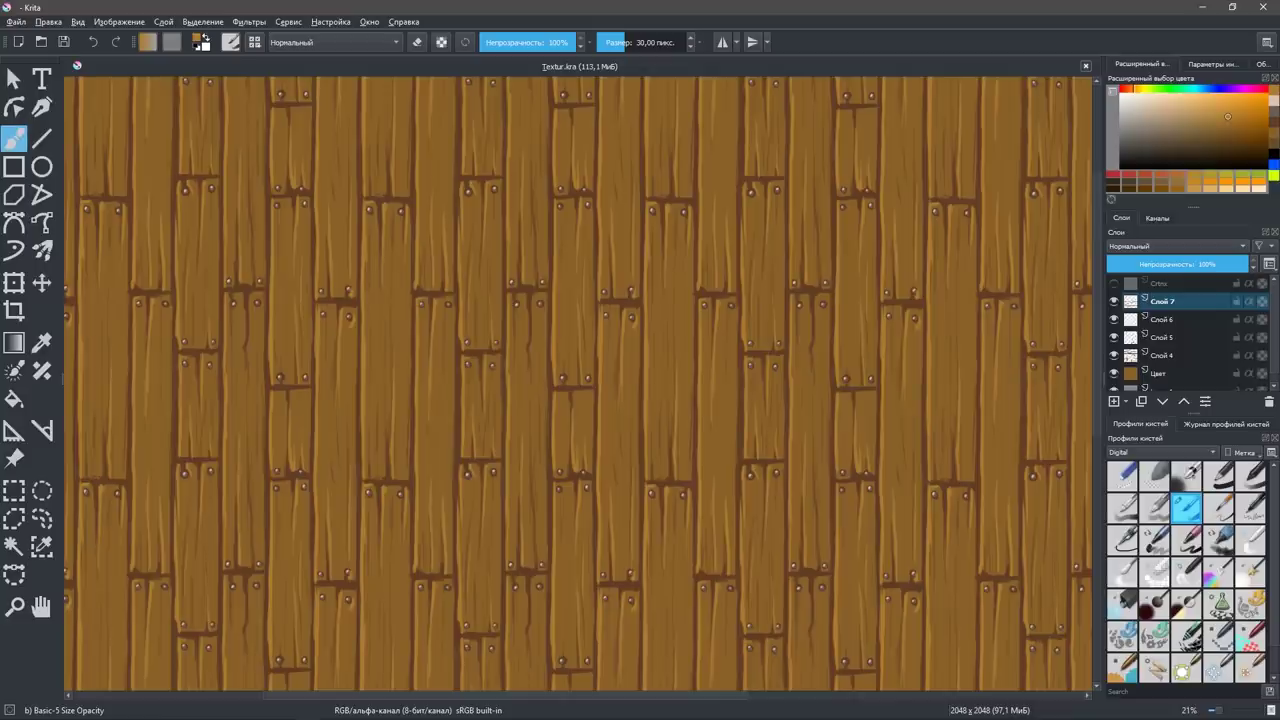
left_click_drag(815, 300, 814, 289)
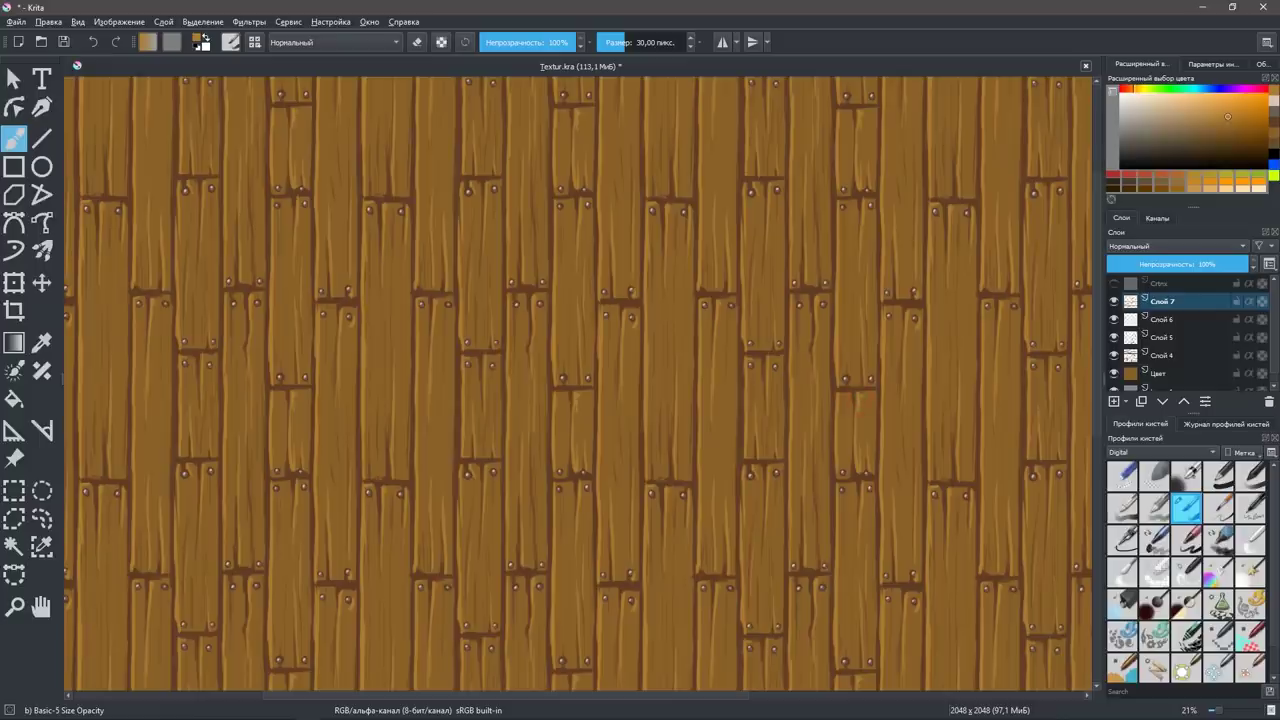
Add layer Слой 8, paint a light plank-seam mark, and lower its opacity to 43%.
left_click(1113, 403)
left_click(1113, 403)
left_click_drag(614, 310, 653, 235)
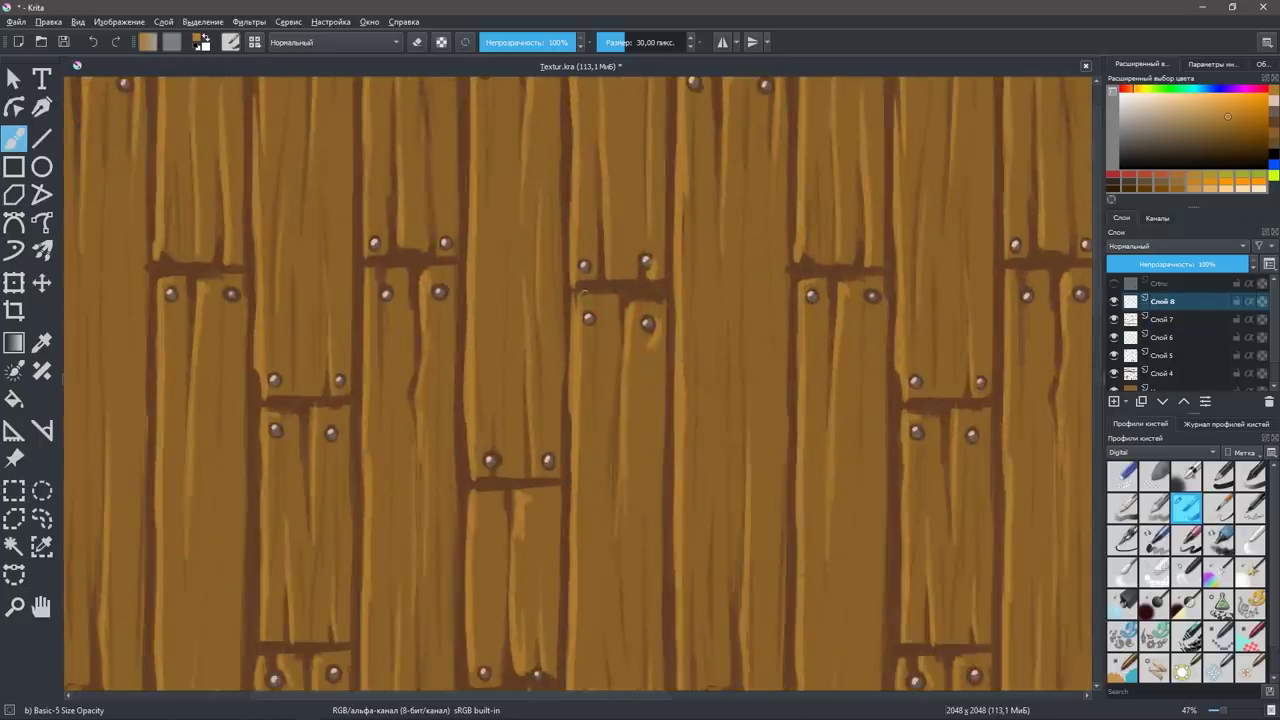
left_click_drag(577, 296, 590, 297)
left_click_drag(1244, 264, 1184, 264)
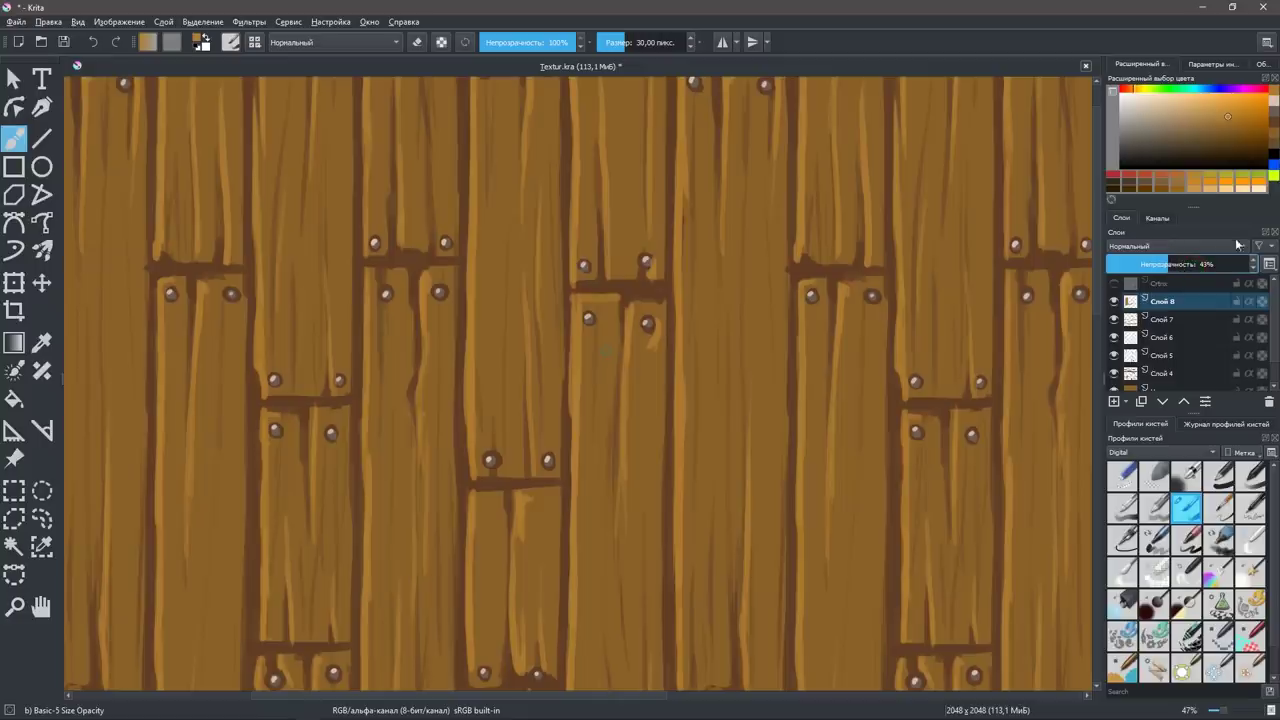
Switch Слой 8 to Осветление цвета blending and drop its opacity to 15%.
left_click(1210, 262)
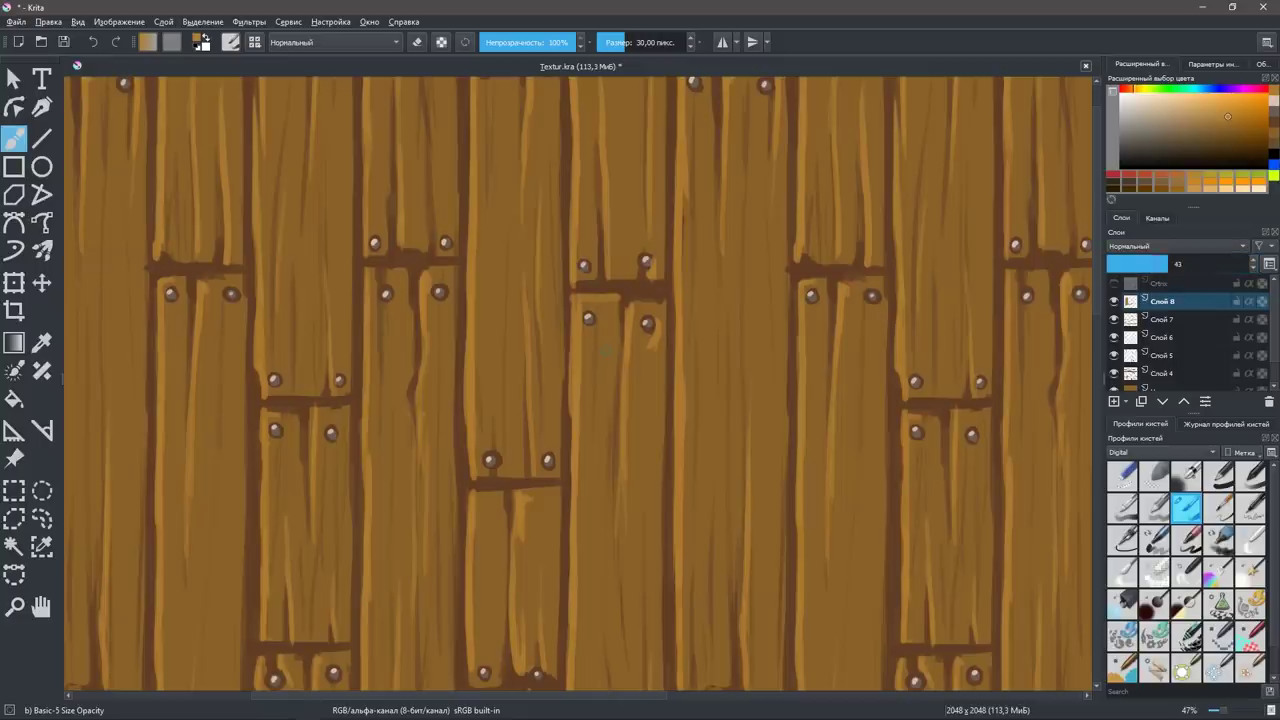
key("Delete")
mouse_move(1155, 257)
left_mouse_down()
mouse_move(1125, 264)
mouse_move(1147, 261)
left_mouse_up()
left_click(1185, 246)
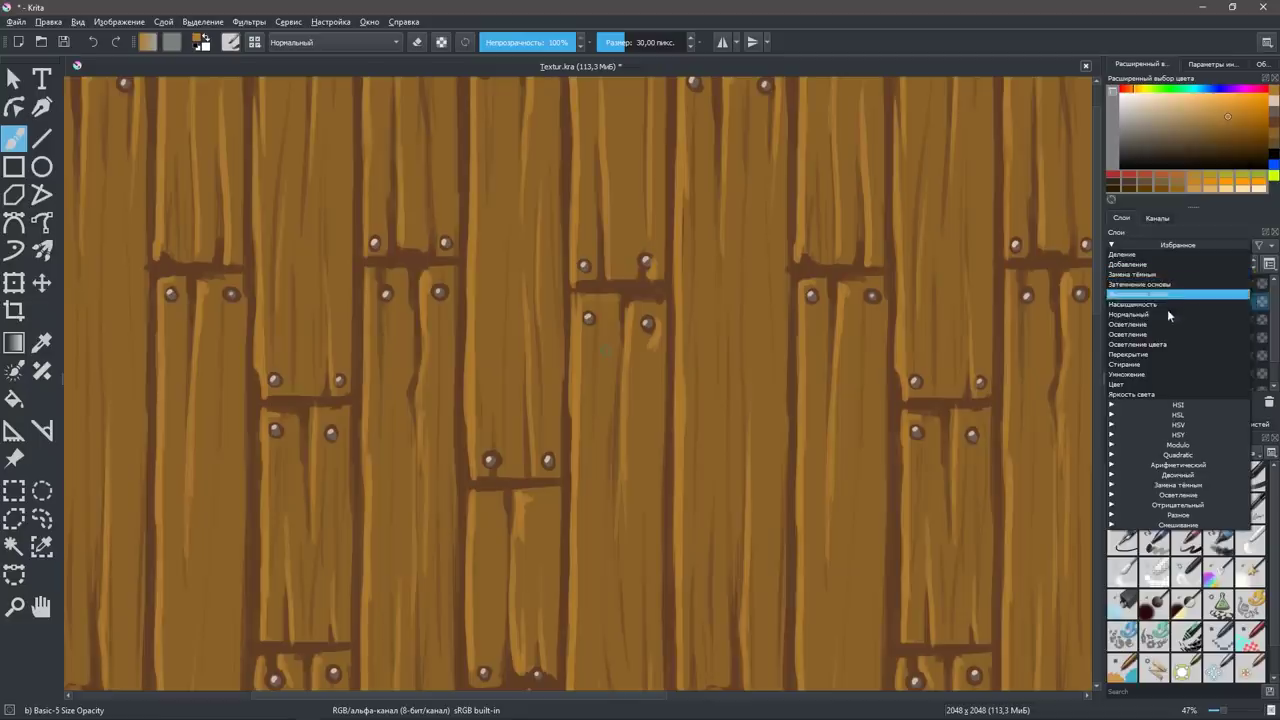
left_click(1164, 344)
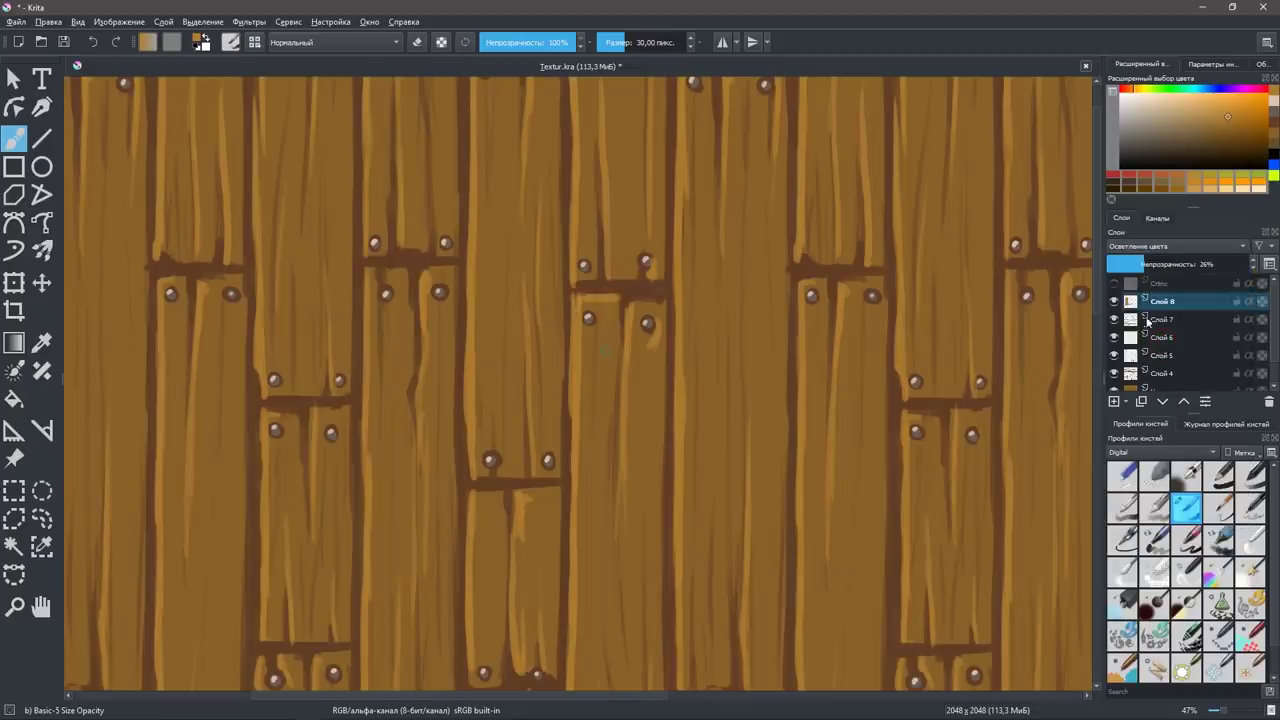
mouse_move(1193, 265)
left_mouse_down()
mouse_move(1243, 265)
mouse_move(1136, 265)
left_mouse_up()
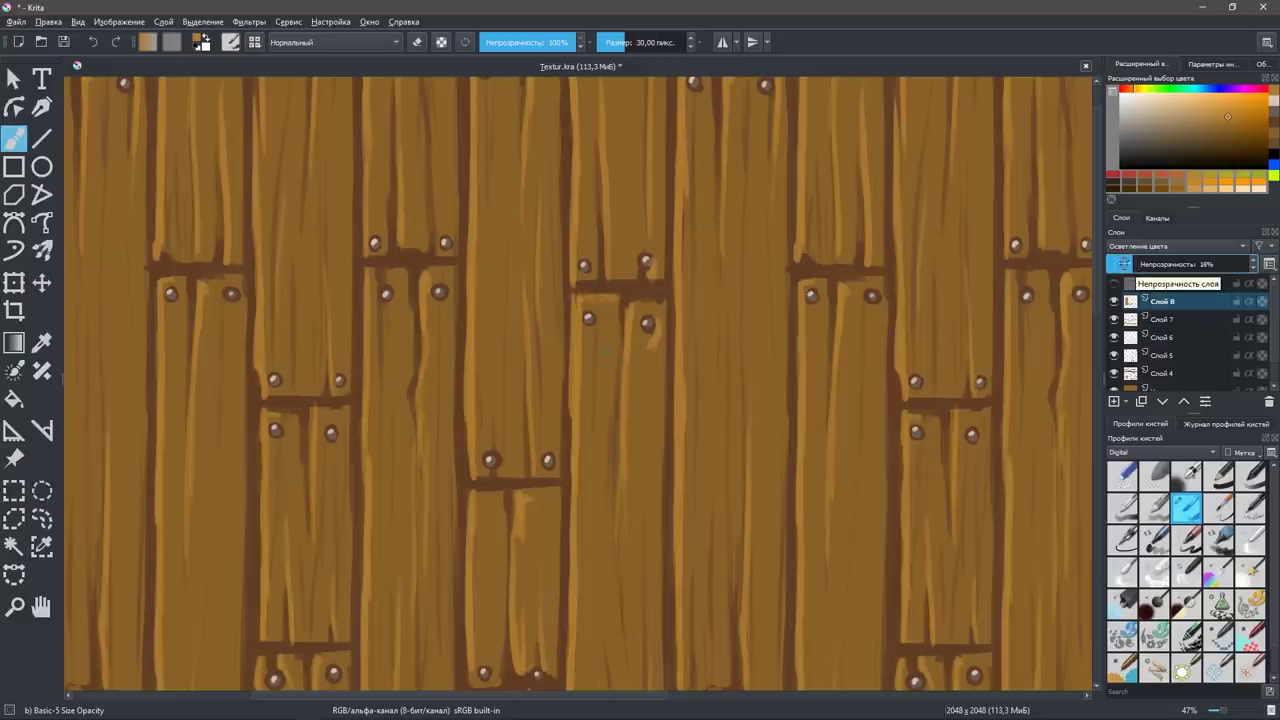
left_click(1127, 264)
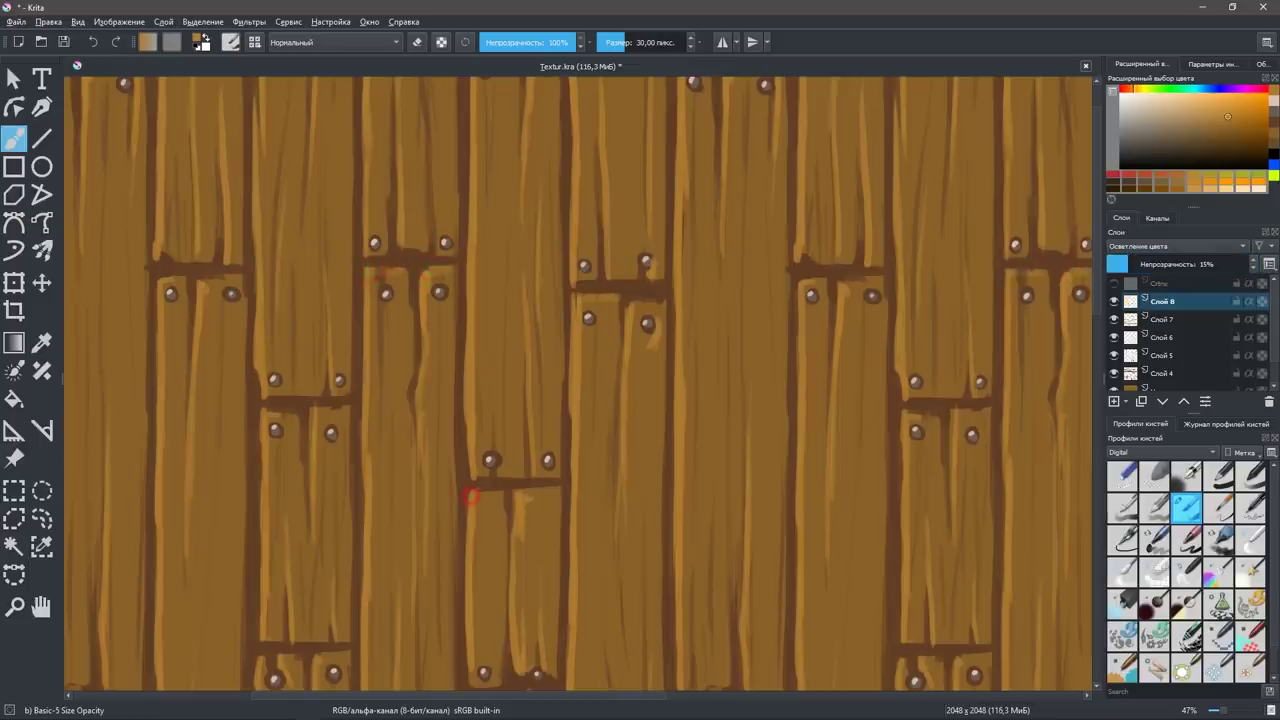
Brush a faint highlight along the lower plank's top edge, then switch the brush to eraser mode.
left_click_drag(470, 494, 531, 491)
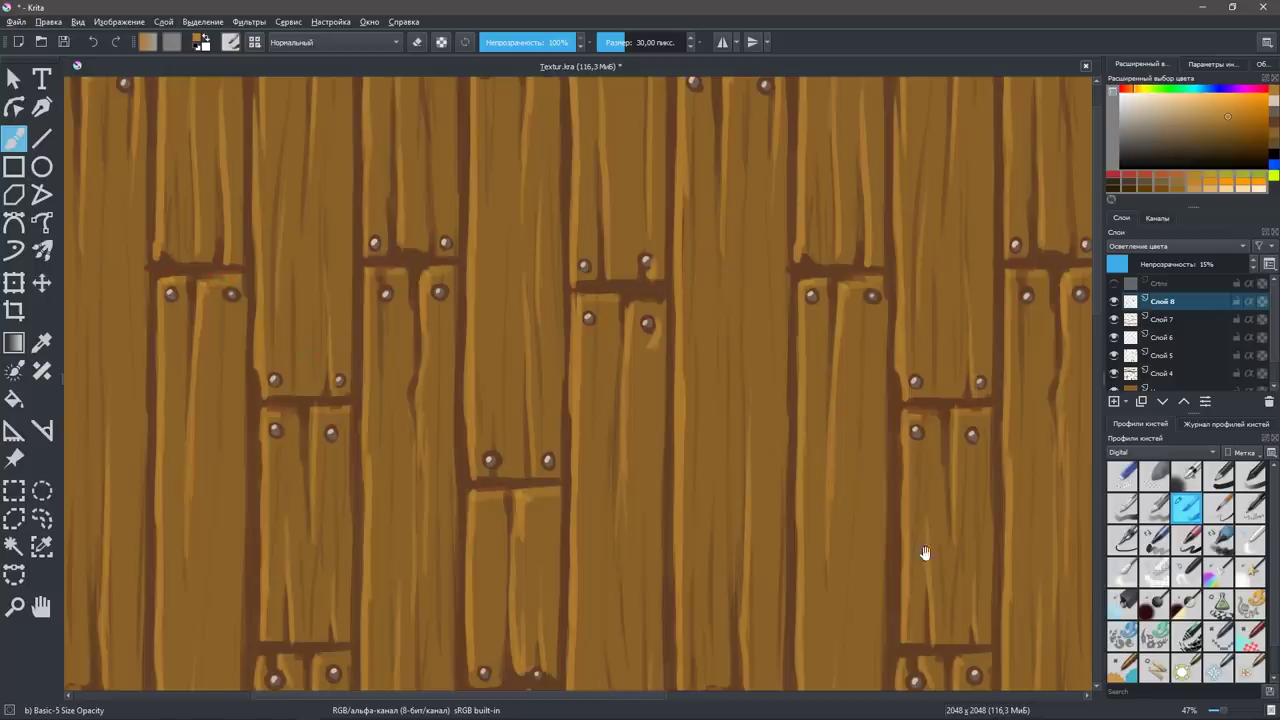
left_click_drag(925, 551, 933, 609)
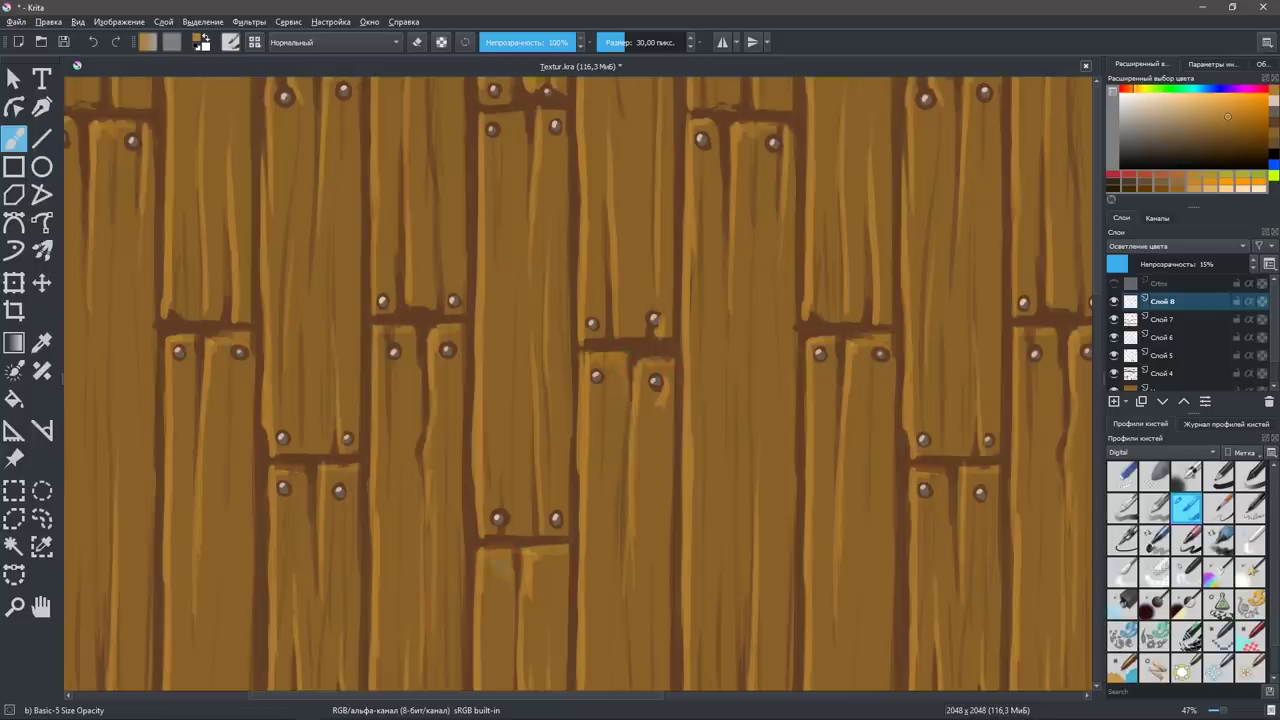
key("e")
key("e")
key("e")
key("e")
Turn off wrap-around view, center the single canvas, and make Цвет the active layer.
key("w")
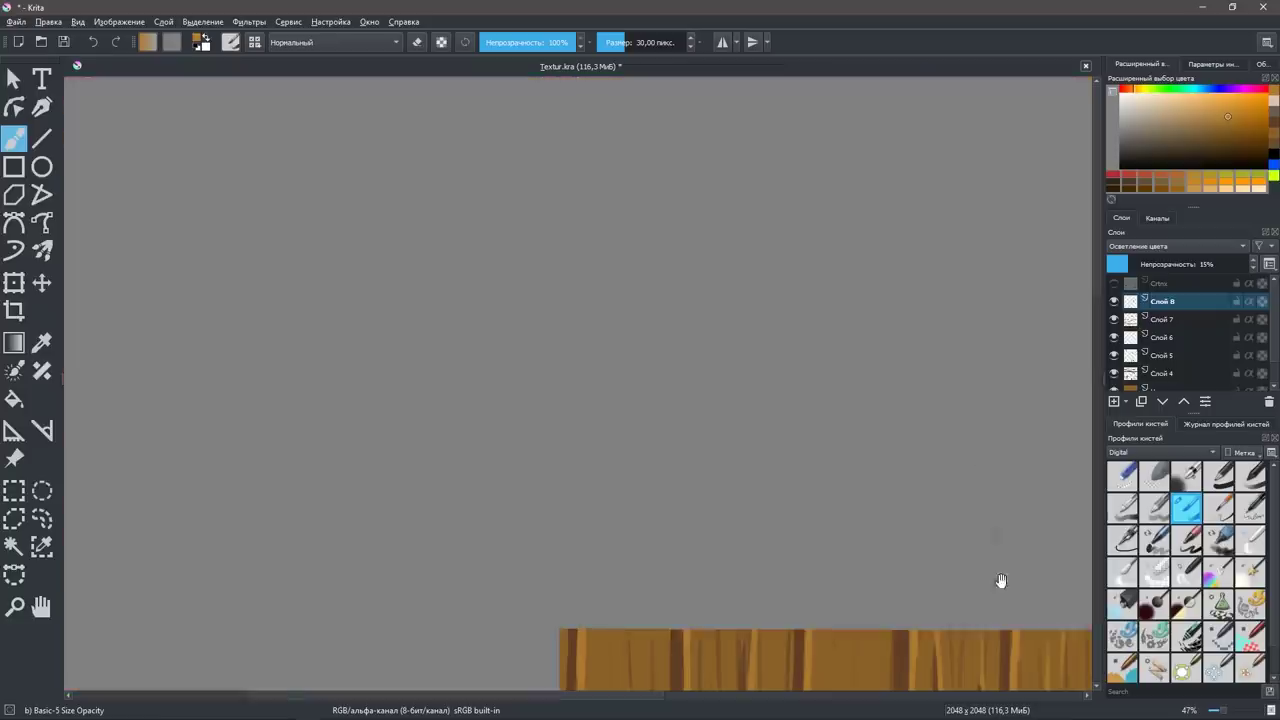
scroll(971, 409, "down", 3)
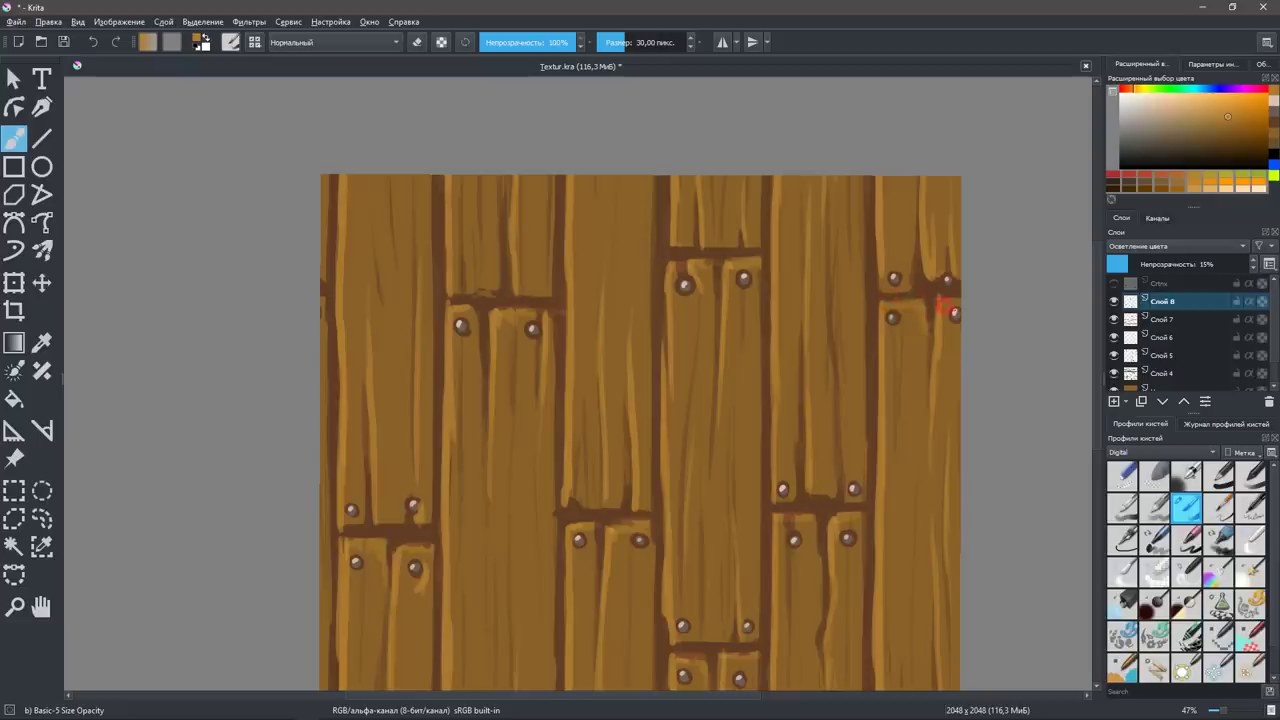
left_click_drag(766, 551, 803, 363)
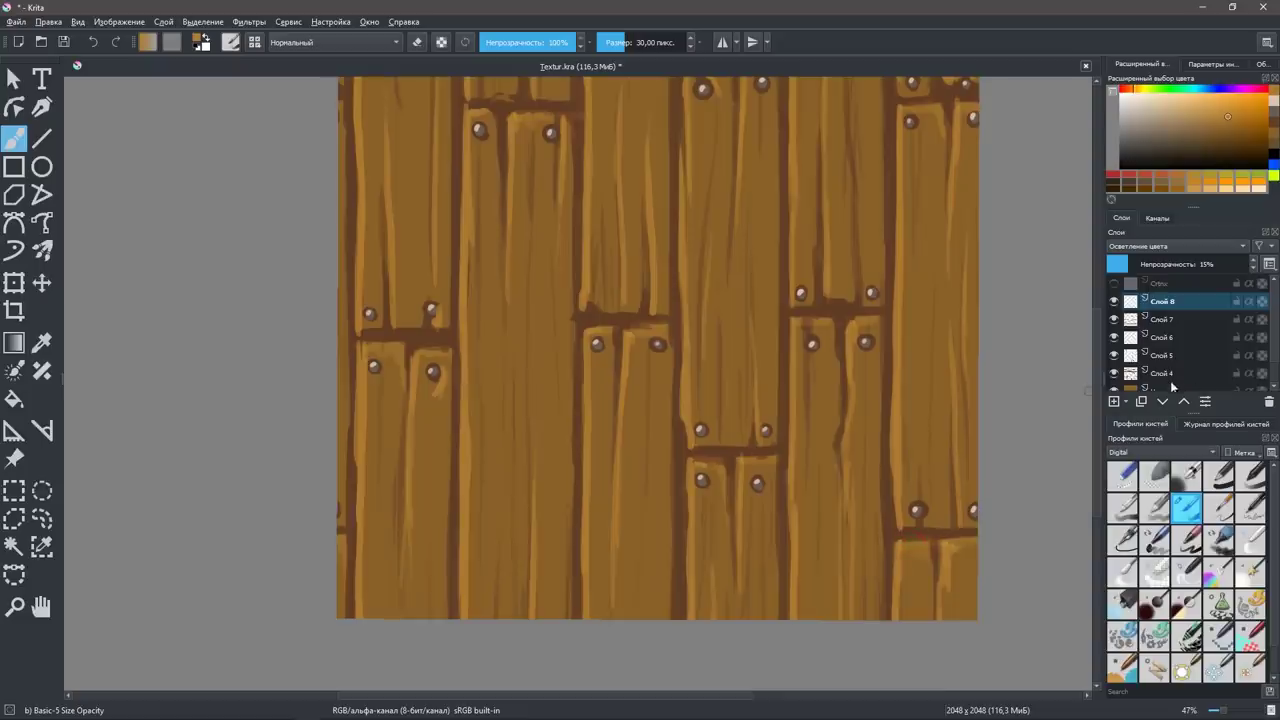
left_click(1175, 386)
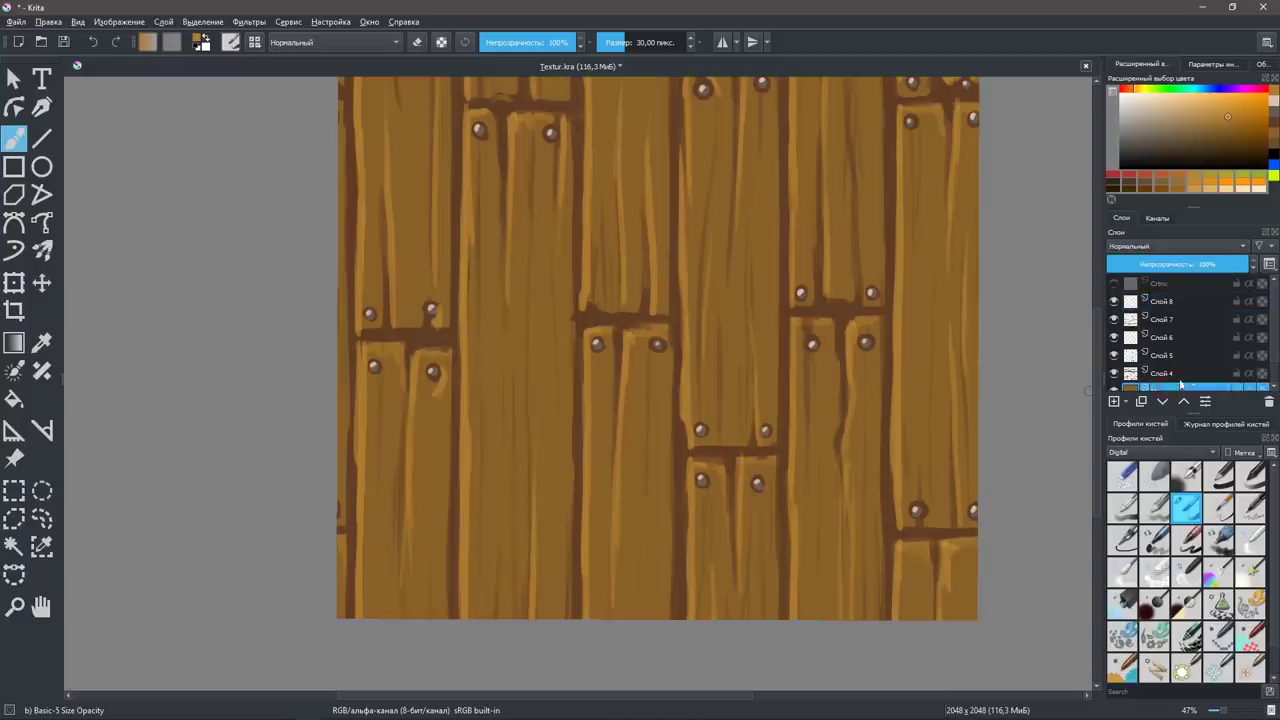
Add a new layer above Цвет and sample a brown from the planks.
left_click(1113, 401)
key("Return")
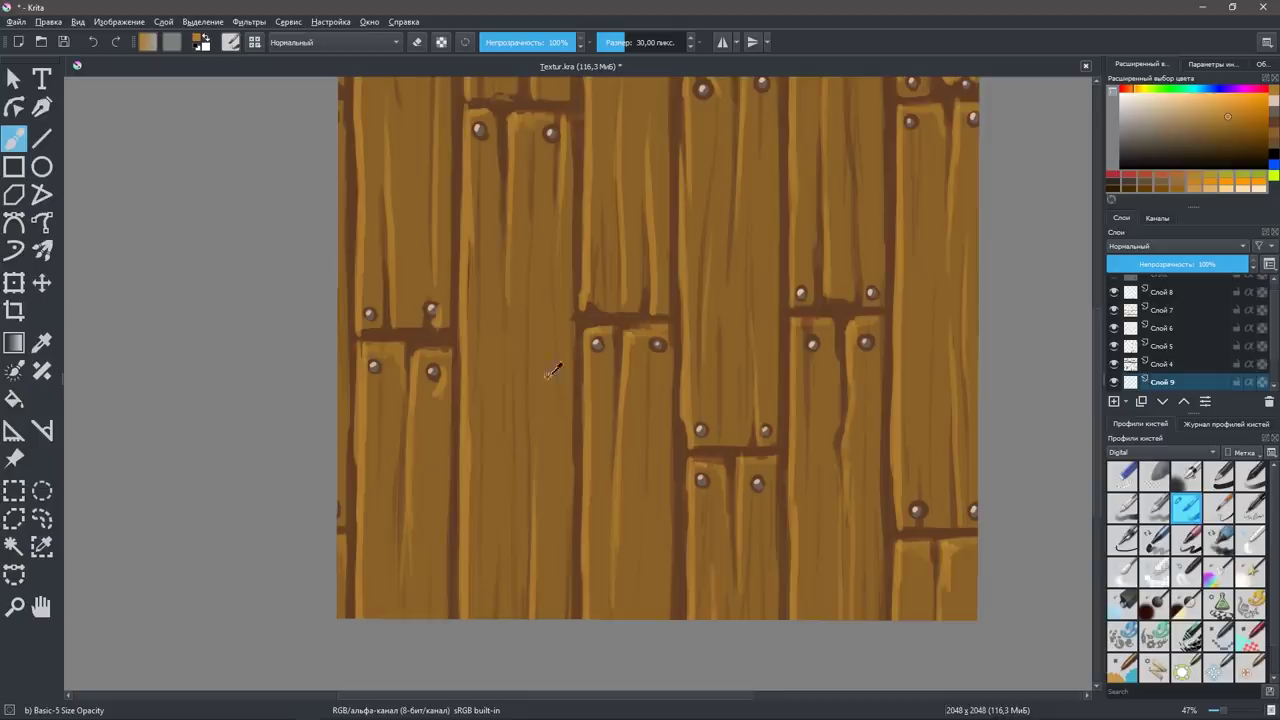
left_click(550, 372, "ctrl")
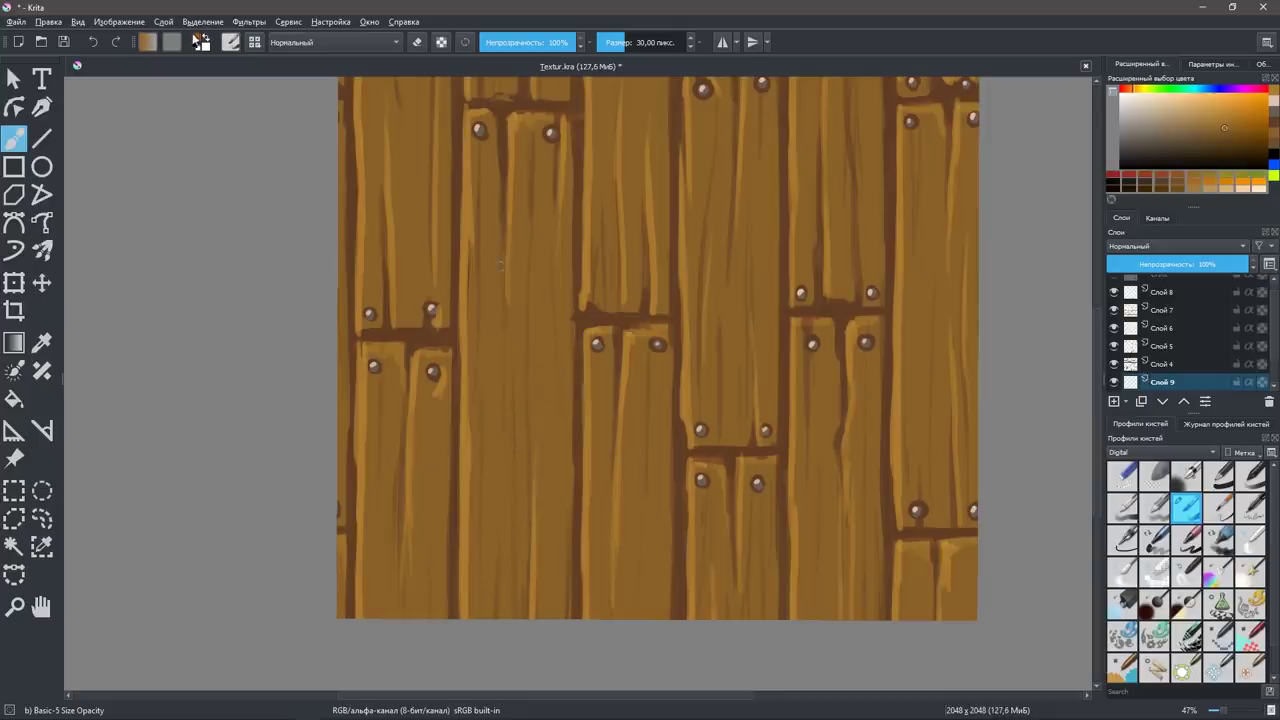
Adjust the painting colour in the colour chooser to the warm brown #8d5a2d.
left_click(197, 39)
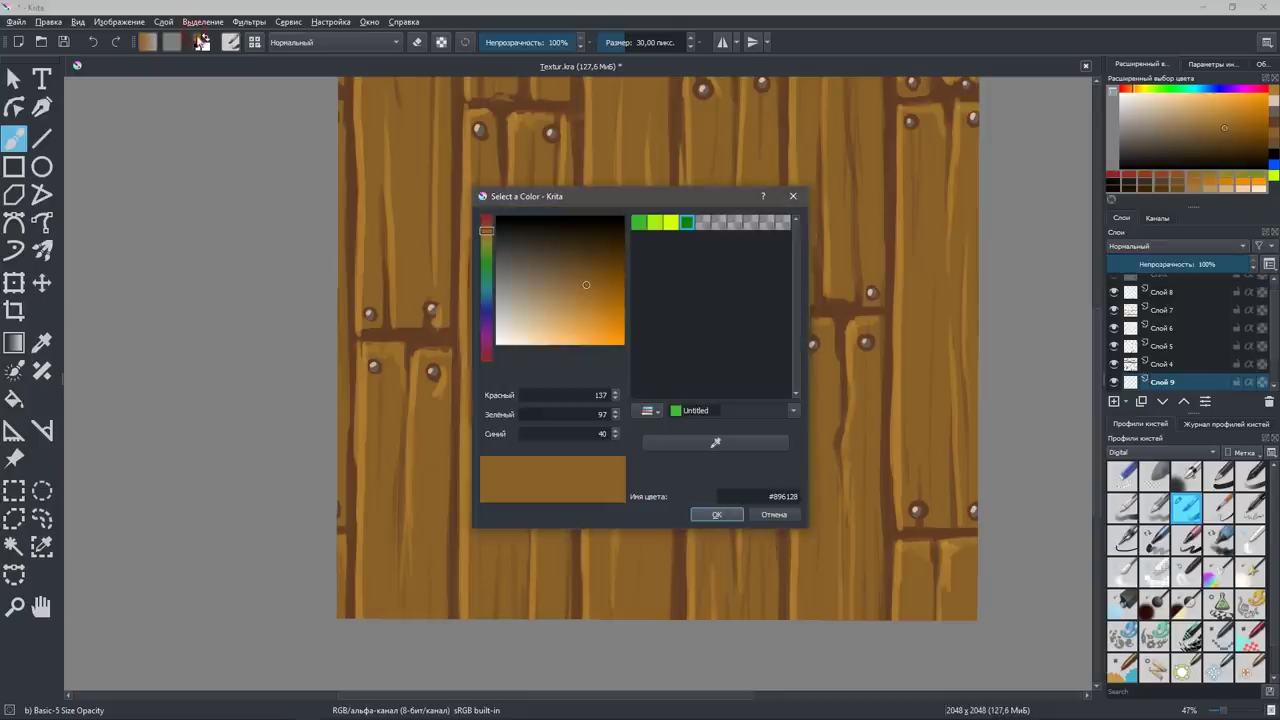
left_click(487, 227)
left_click_drag(488, 227, 489, 228)
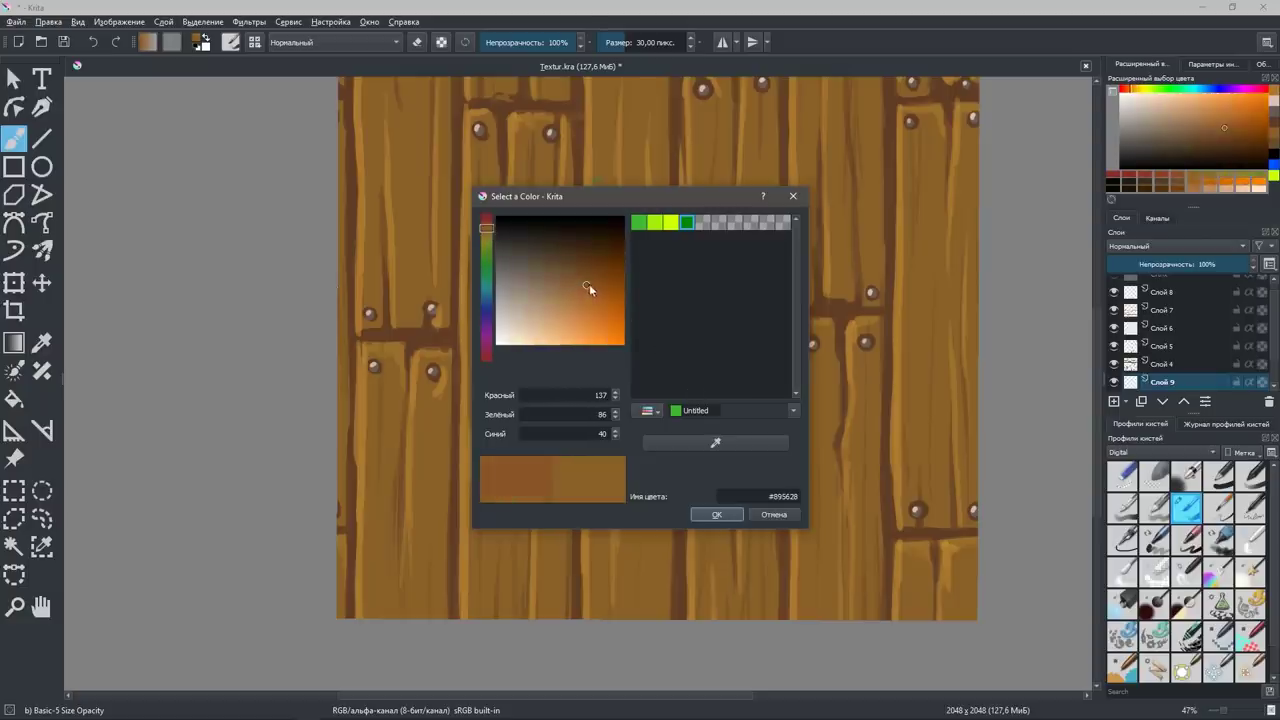
left_click_drag(589, 285, 583, 289)
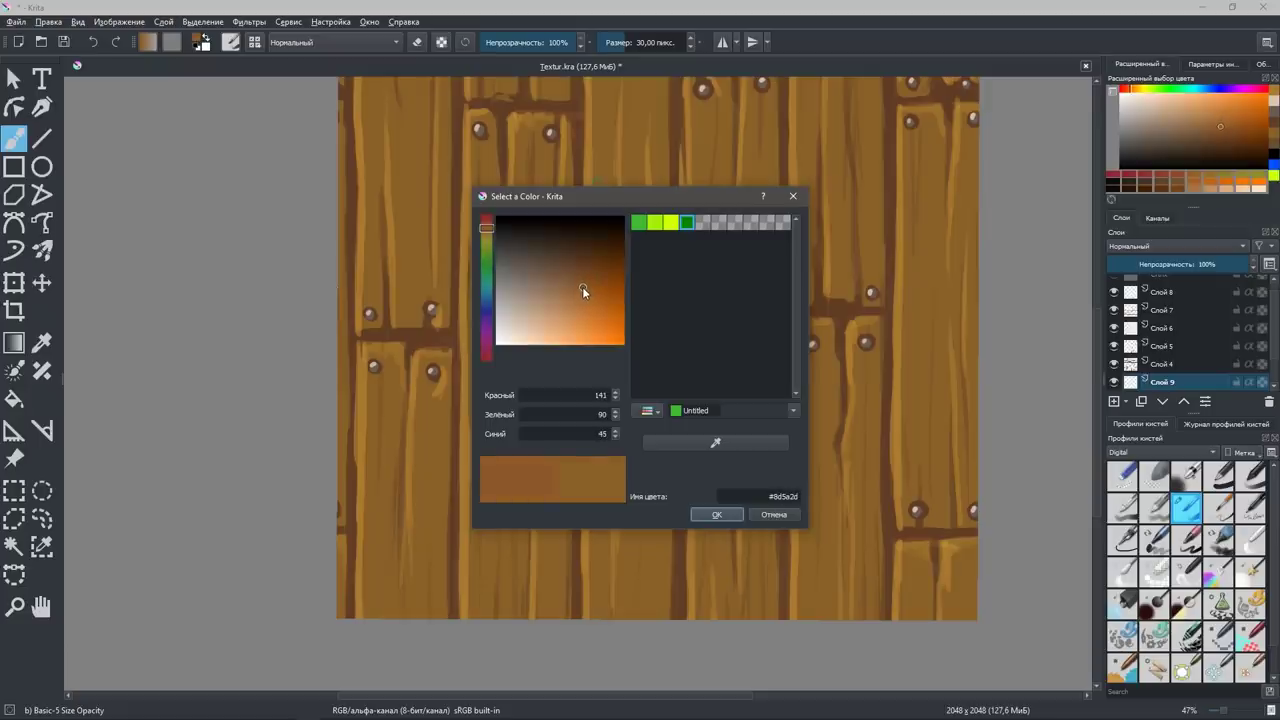
Confirm #8d5a2d, enlarge the brush for broad shading streaks, and zoom out to about 31%.
left_click(717, 514)
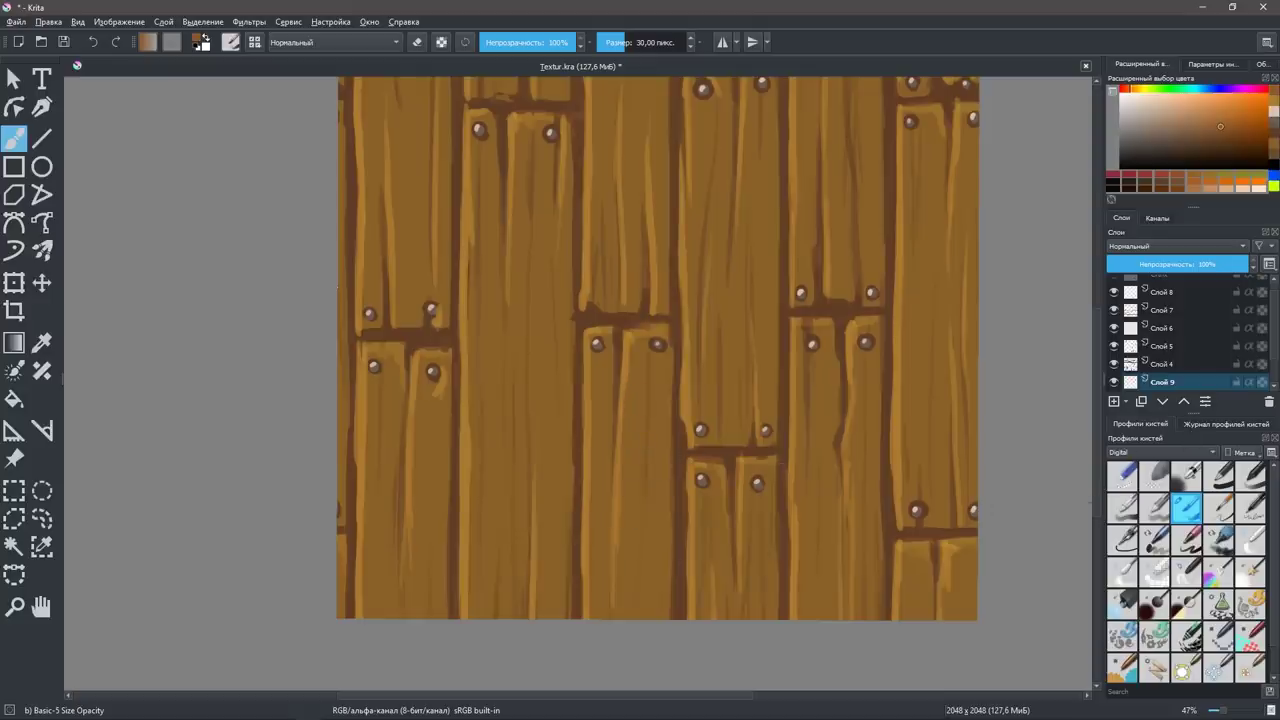
key("bracketright")
key("bracketright")
key("bracketright")
key("bracketright")
key("bracketright")
key("bracketright")
key("bracketright")
key("bracketright")
key("bracketright")
key("bracketright")
key("bracketright")
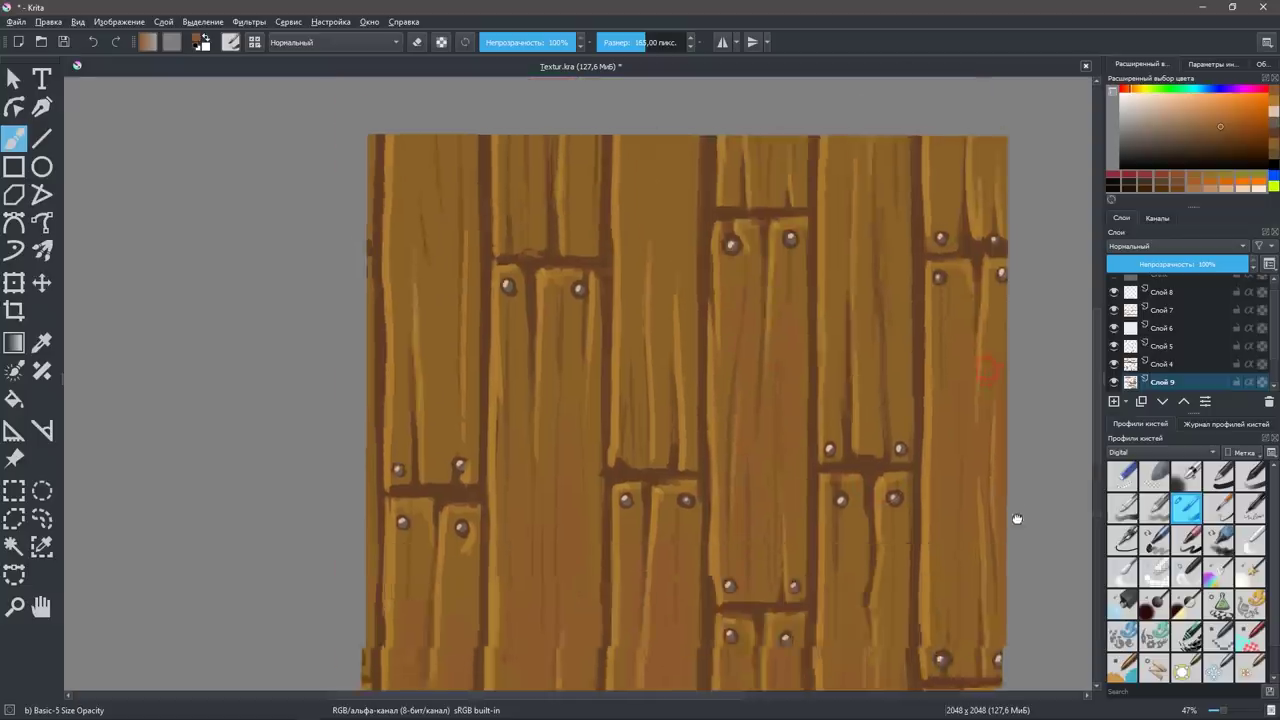
scroll(1014, 517, "up", 3)
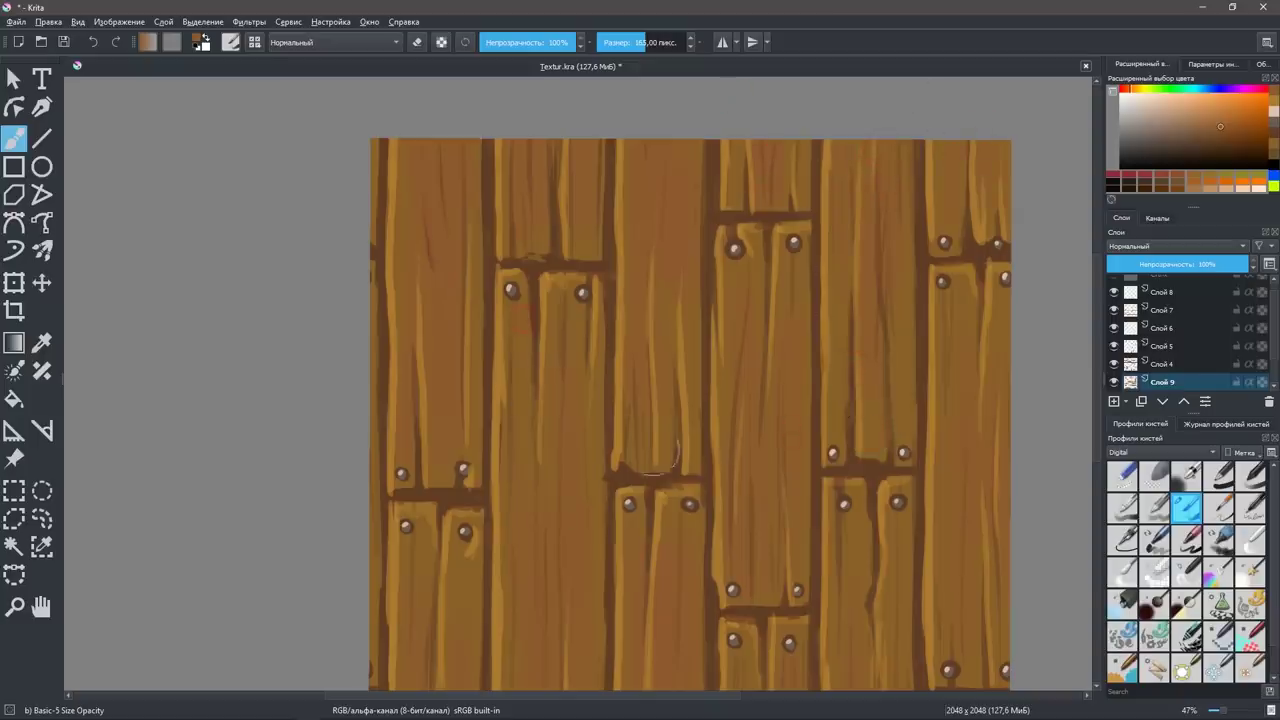
scroll(903, 540, "down", 2)
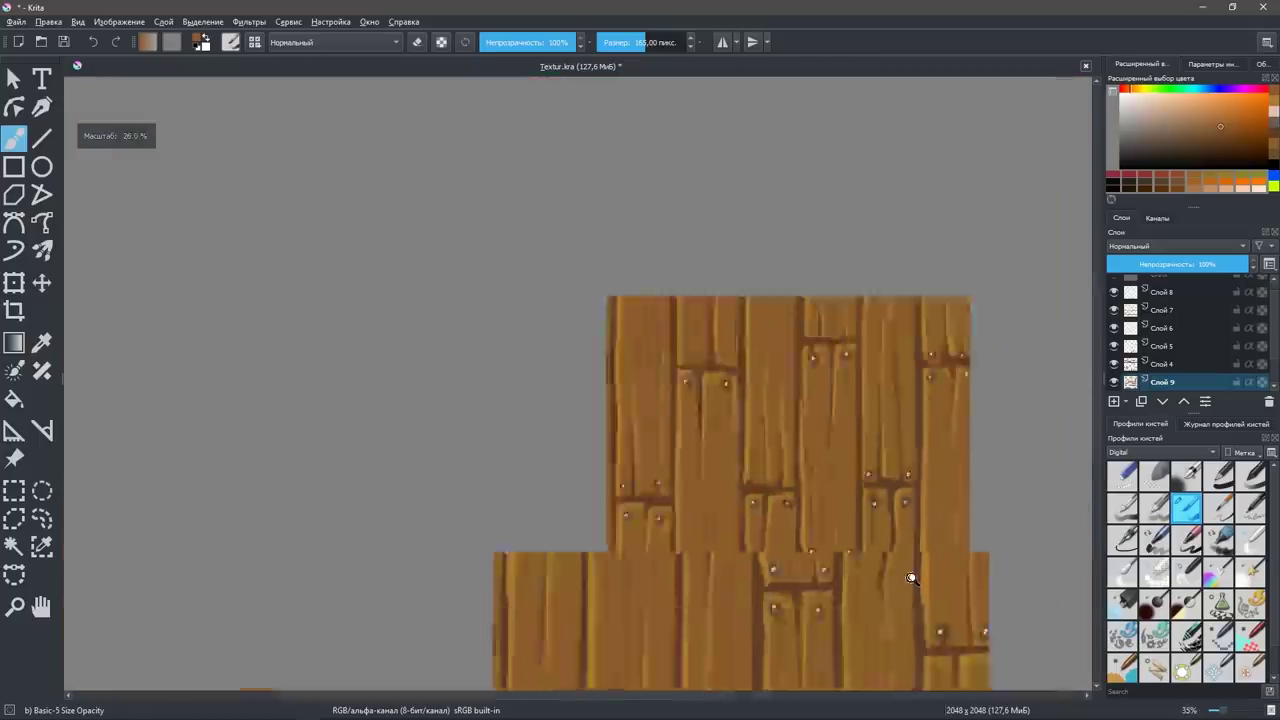
mouse_move(909, 571)
left_mouse_down()
mouse_move(914, 537)
mouse_move(866, 451)
left_mouse_up()
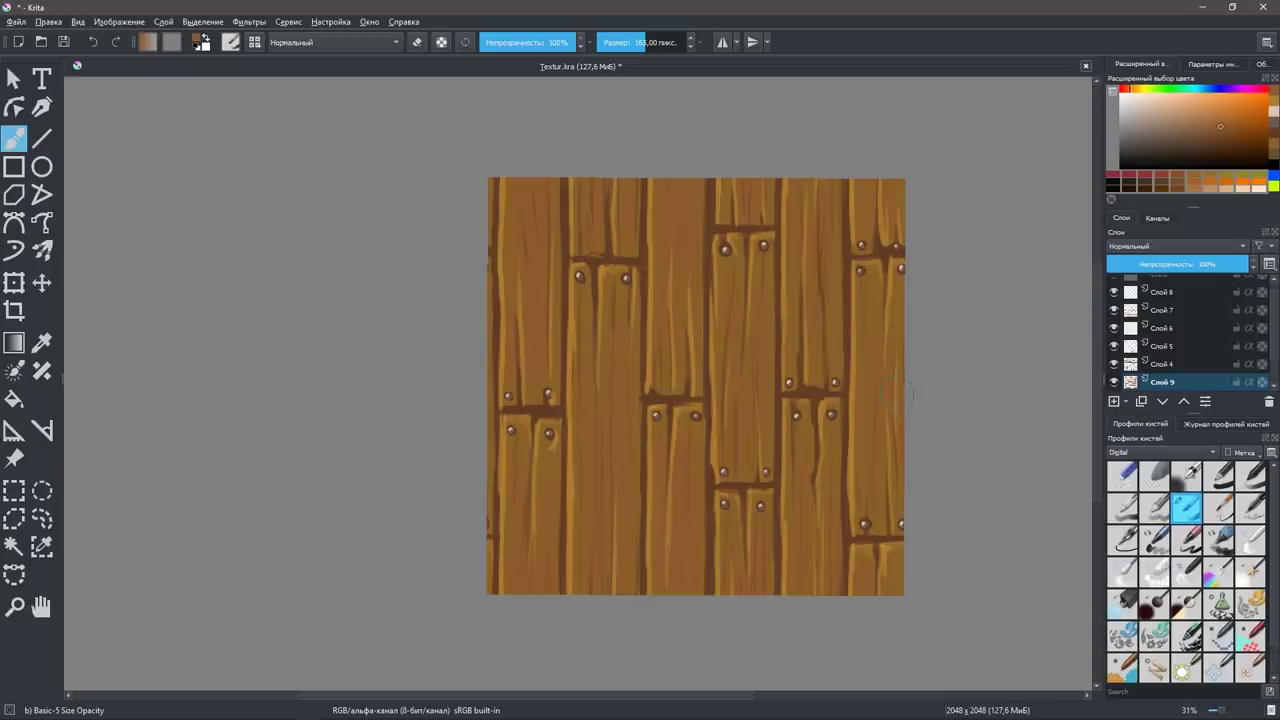
Preview hue, saturation and lightness shifts on Слой 9's shading streaks, then discard them.
key("ctrl+u")
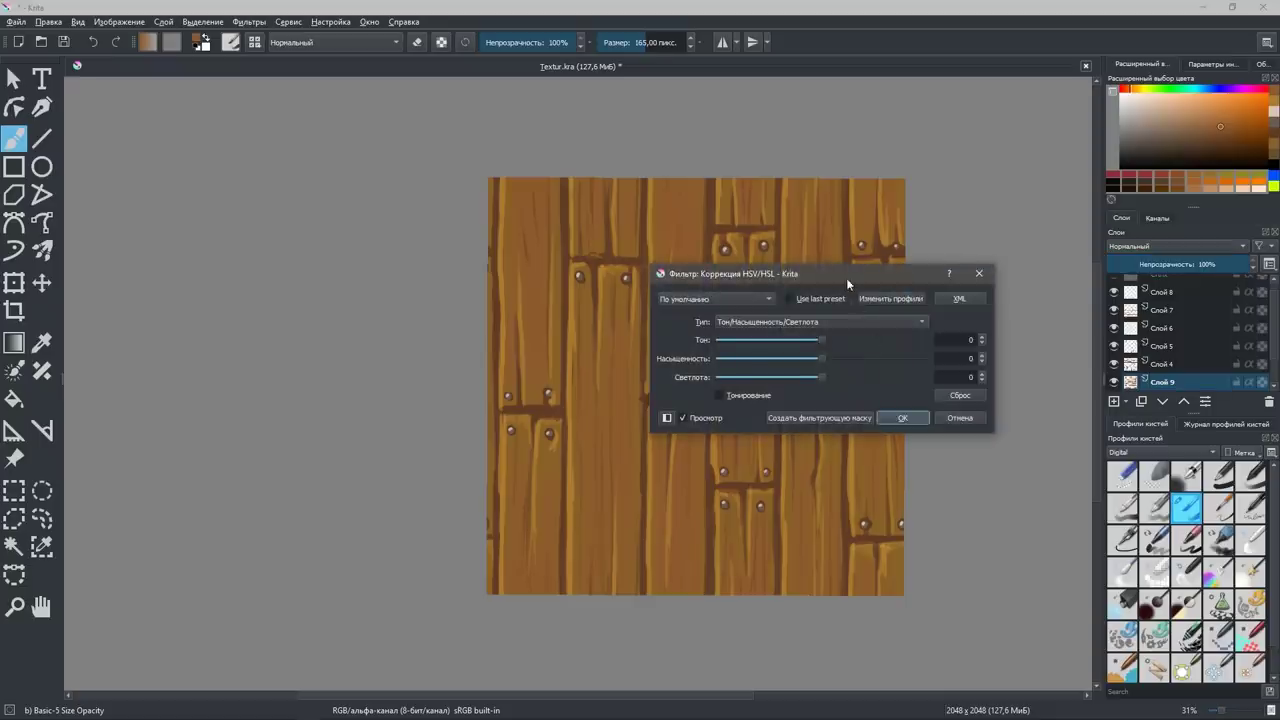
left_click_drag(846, 278, 977, 270)
left_click_drag(953, 331, 833, 337)
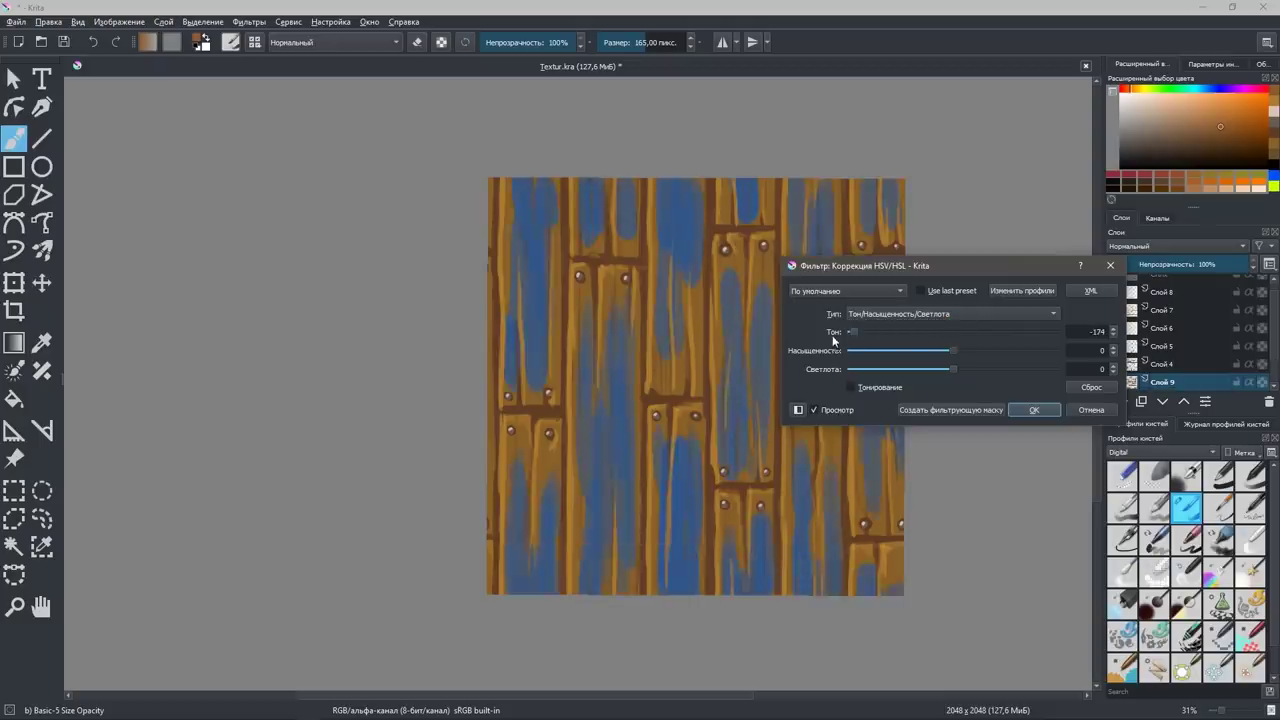
left_click_drag(834, 334, 885, 331)
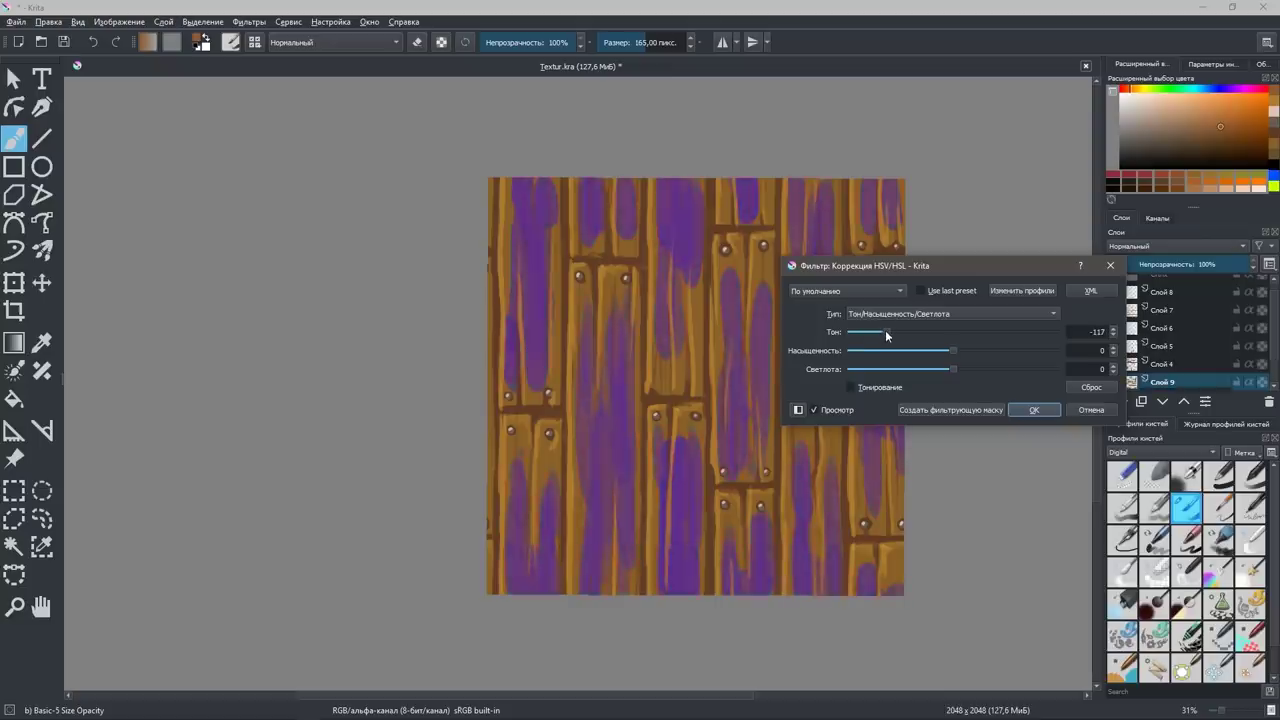
left_click_drag(953, 352, 882, 350)
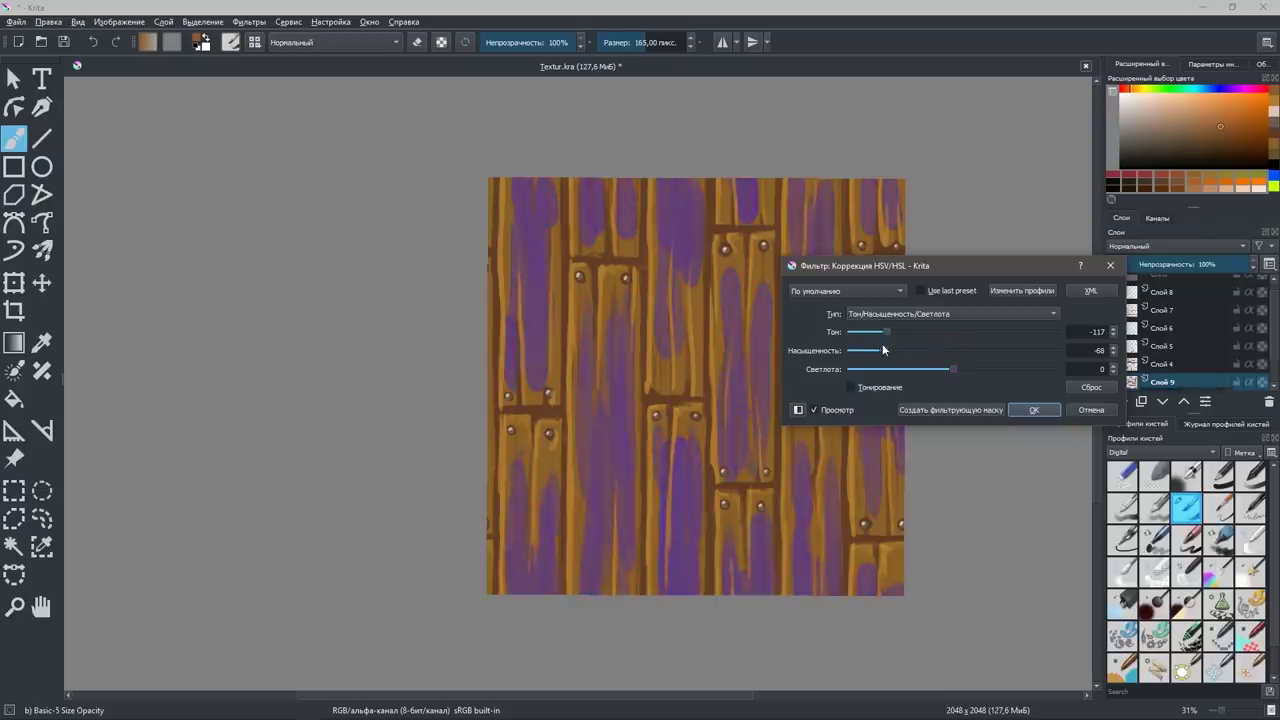
left_click_drag(956, 363, 971, 368)
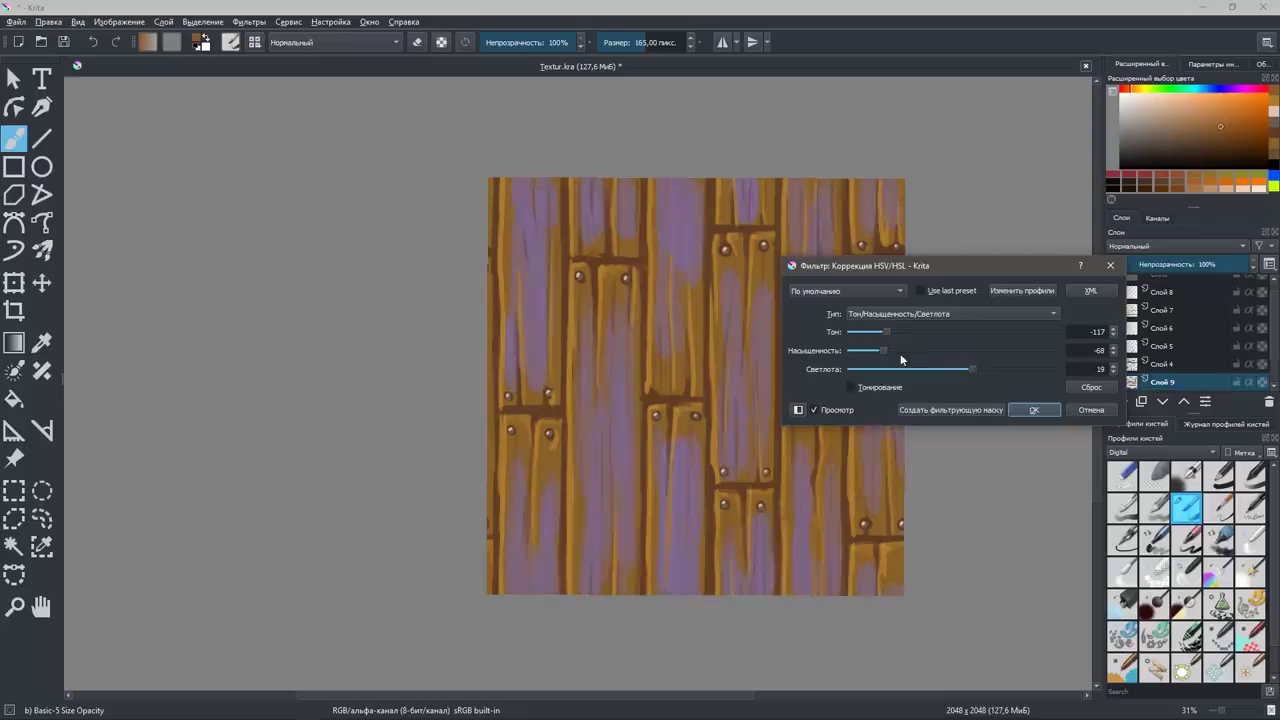
left_click_drag(883, 350, 1018, 329)
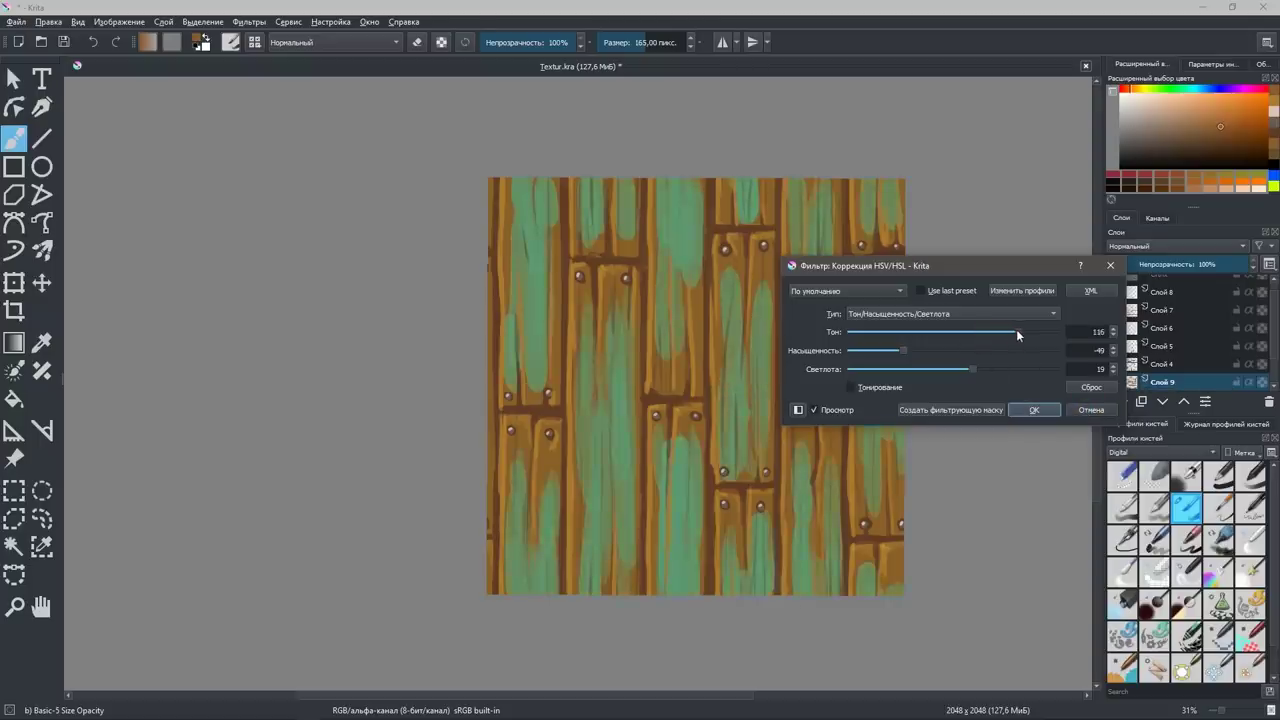
key("Escape")
left_click(1161, 245)
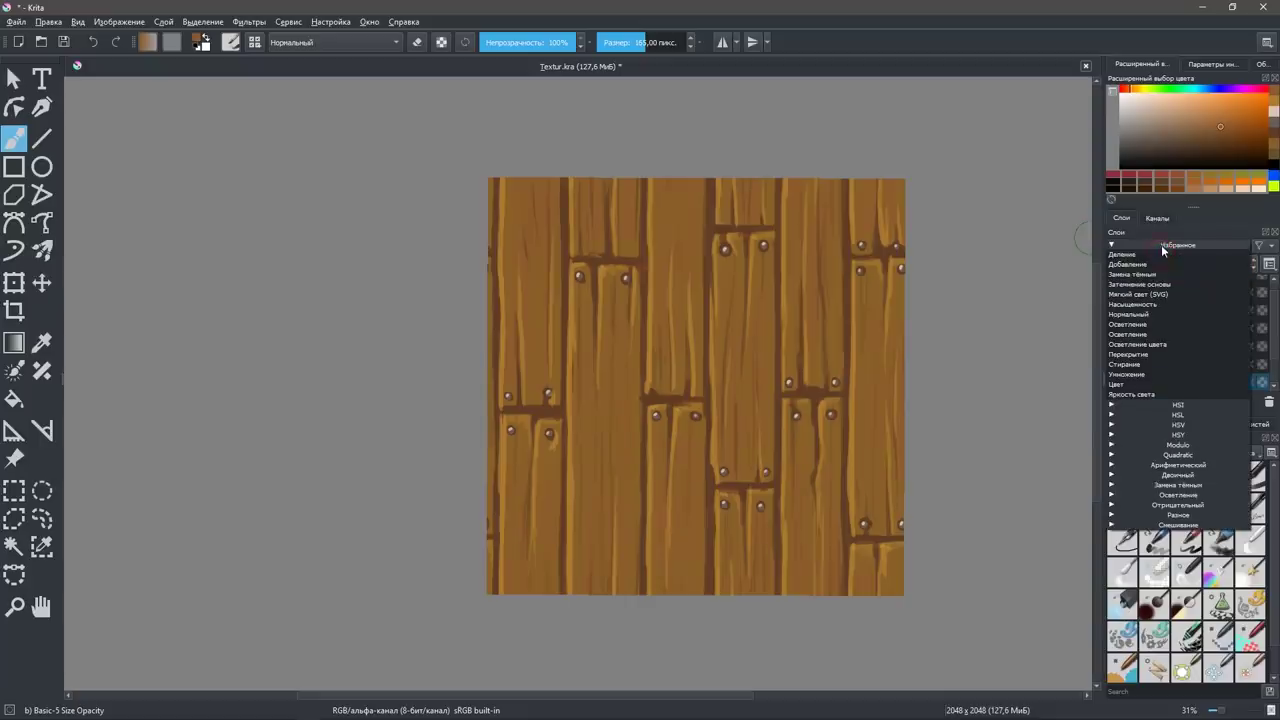
Set Слой 9 to Перекрытие (Overlay) blending at 50% opacity.
left_click(1159, 355)
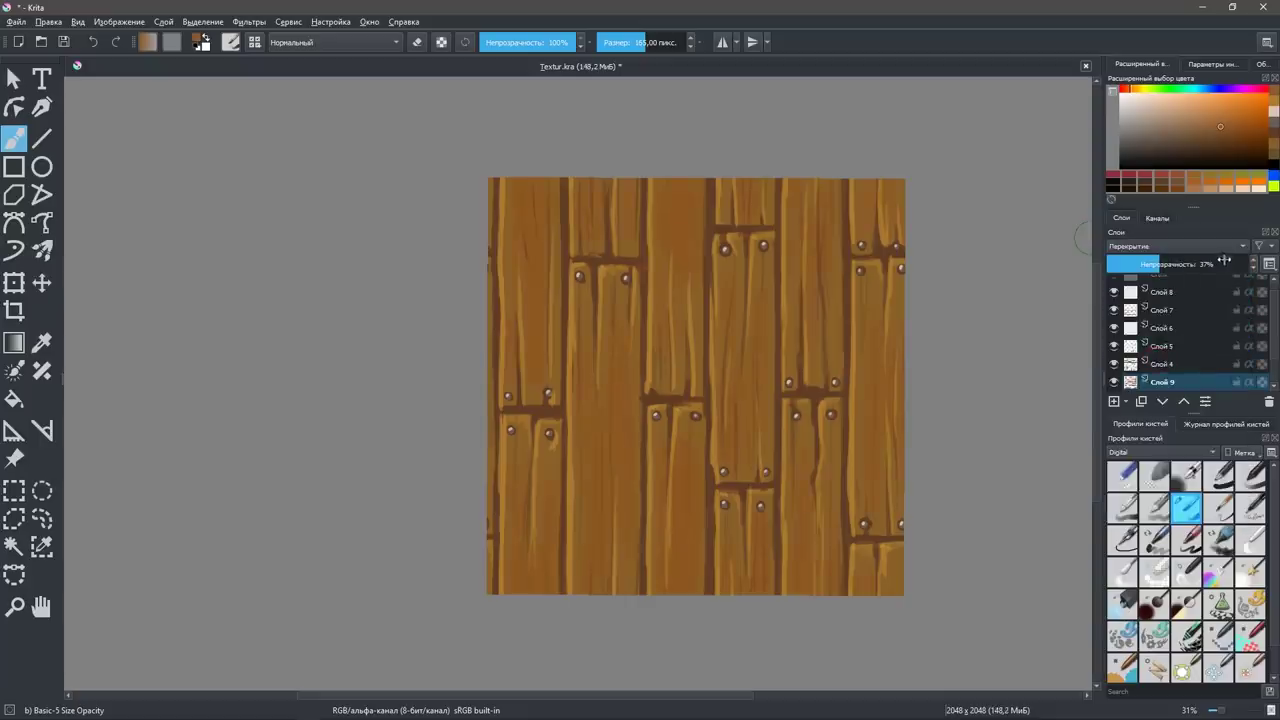
left_click(1224, 261)
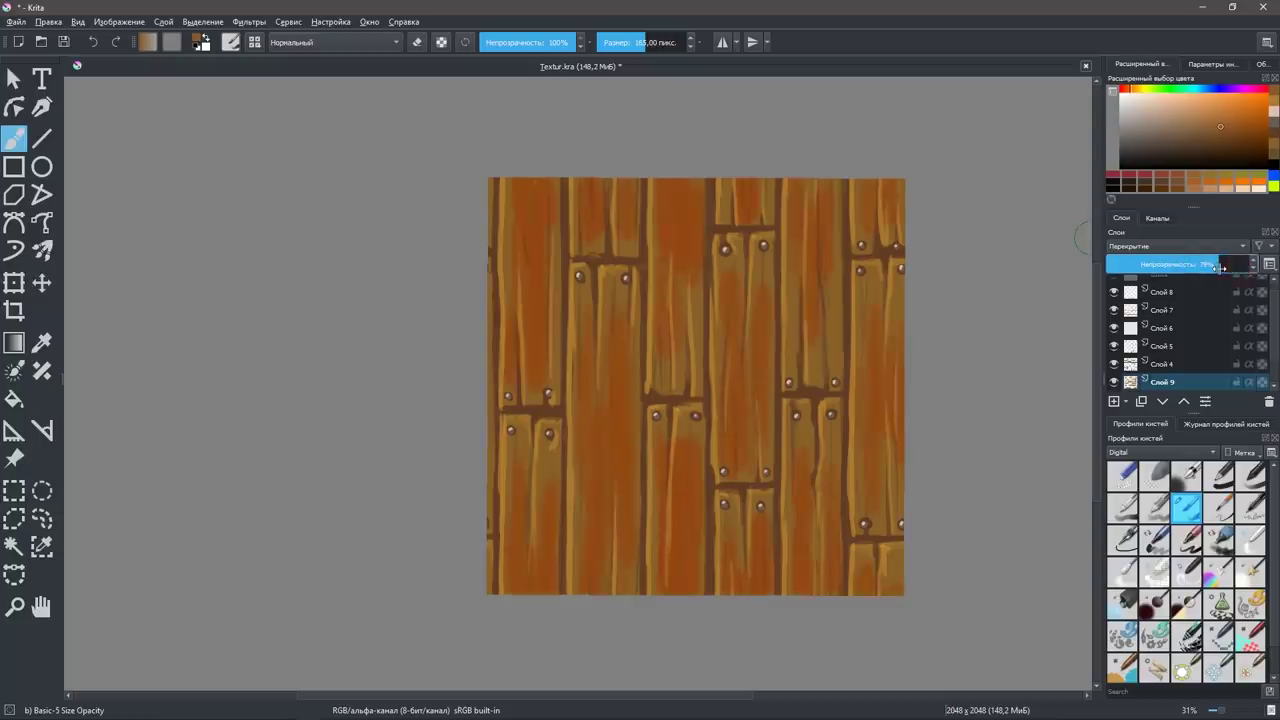
left_click_drag(1222, 267, 1176, 265)
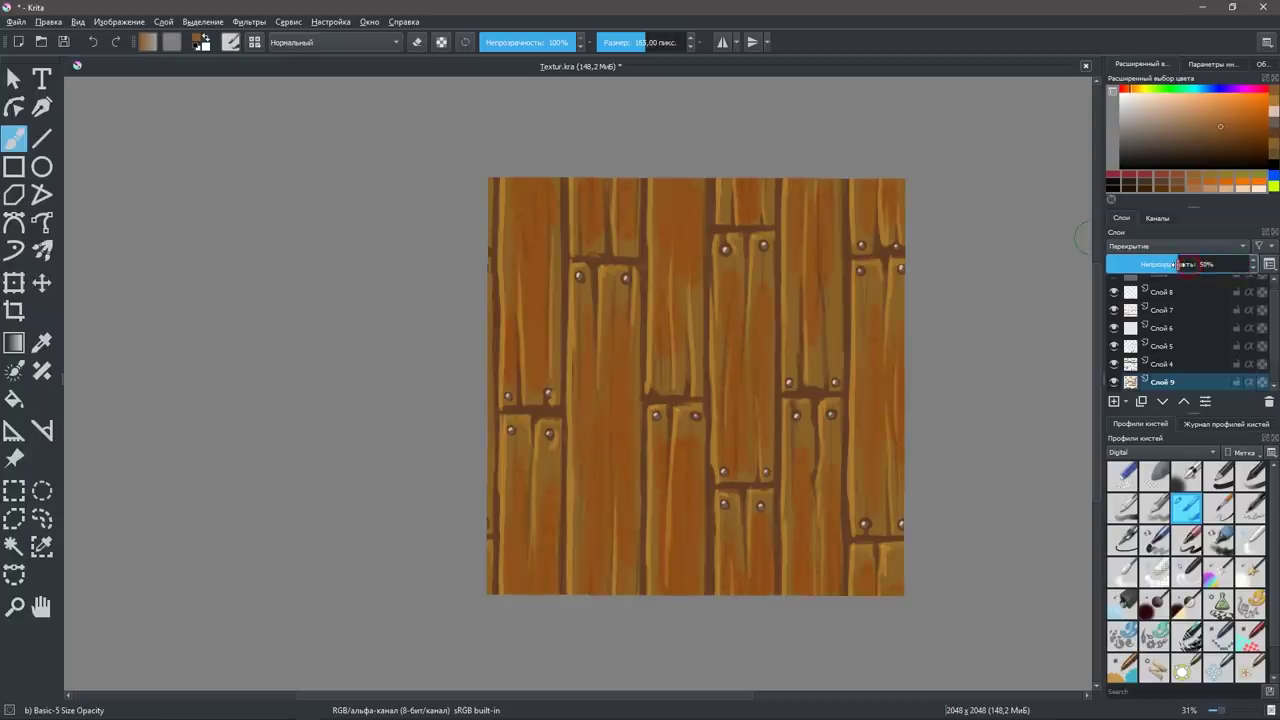
left_click(1176, 264)
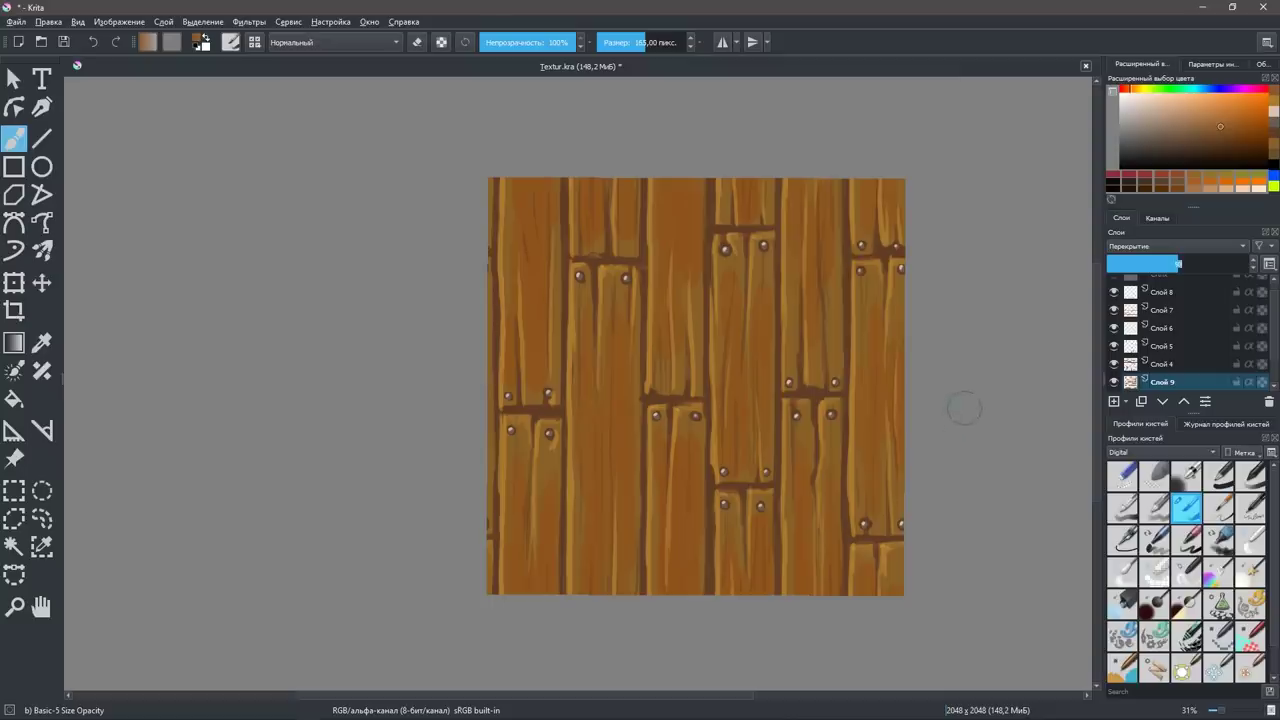
Apply an HSV adjustment of hue 2 and lightness -15 to the shading layer.
key("ctrl+u")
left_click_drag(954, 337, 982, 335)
mouse_move(983, 330)
left_mouse_down()
mouse_move(950, 331)
mouse_move(935, 369)
left_mouse_up()
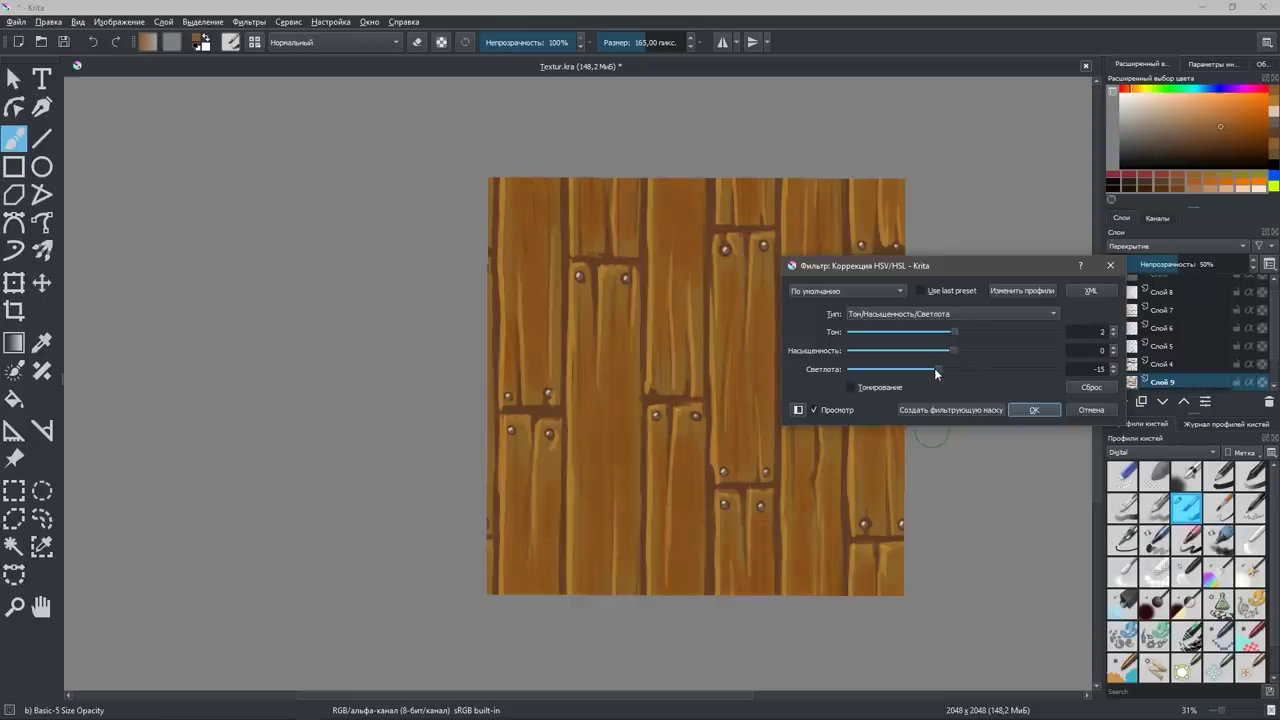
left_click(1016, 410)
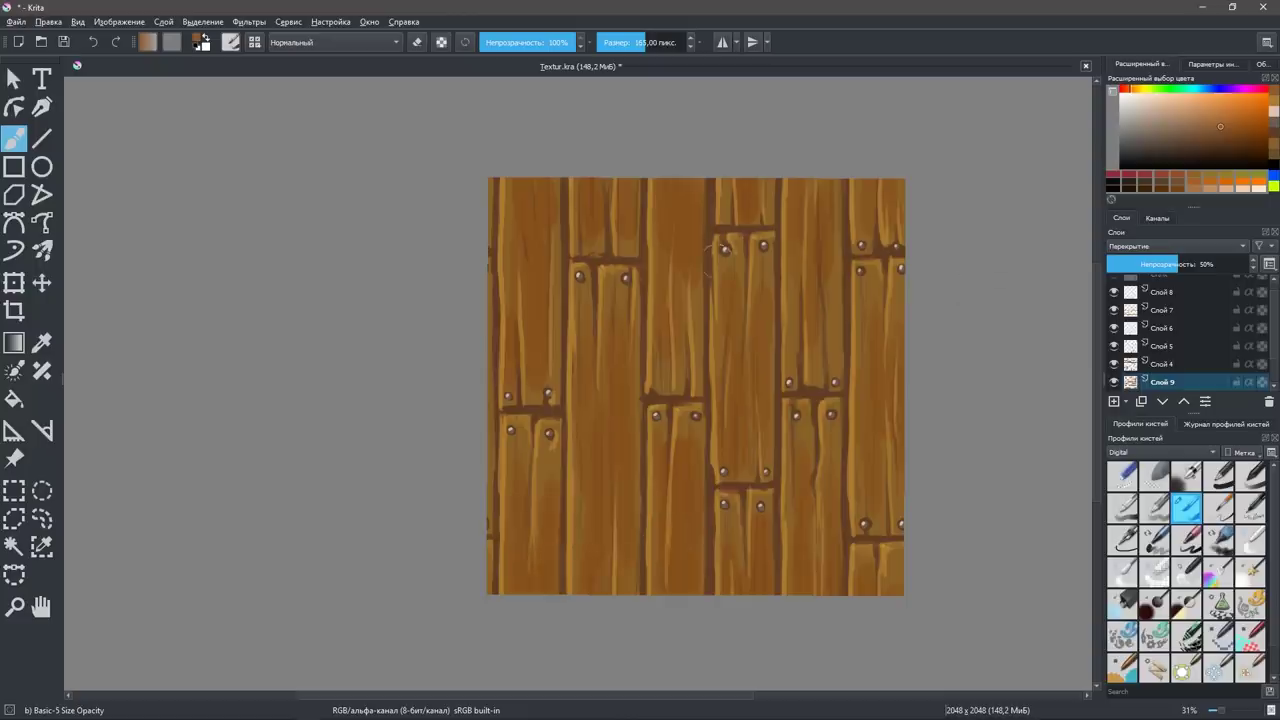
key("bracketleft")
key("bracketleft")
key("bracketleft")
Add Слой 10 above the shading and blend a reddish patch into the plank.
left_click(1114, 401)
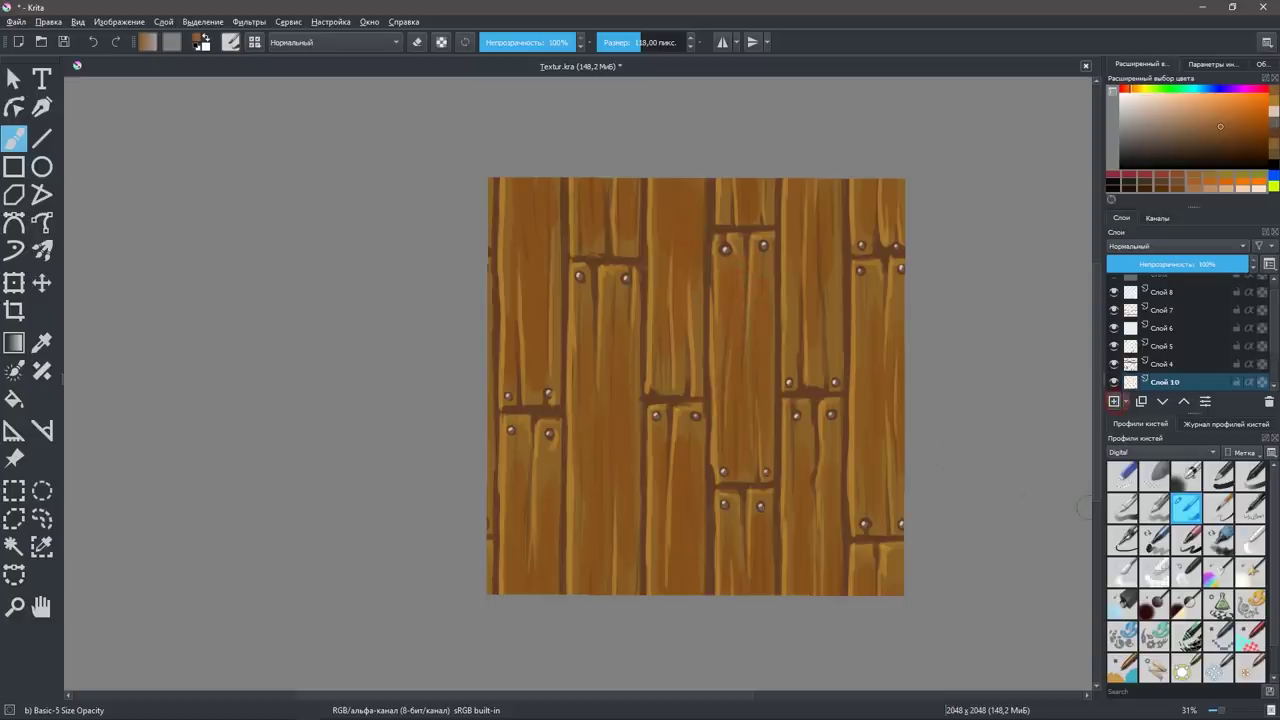
scroll(813, 340, "up", 5)
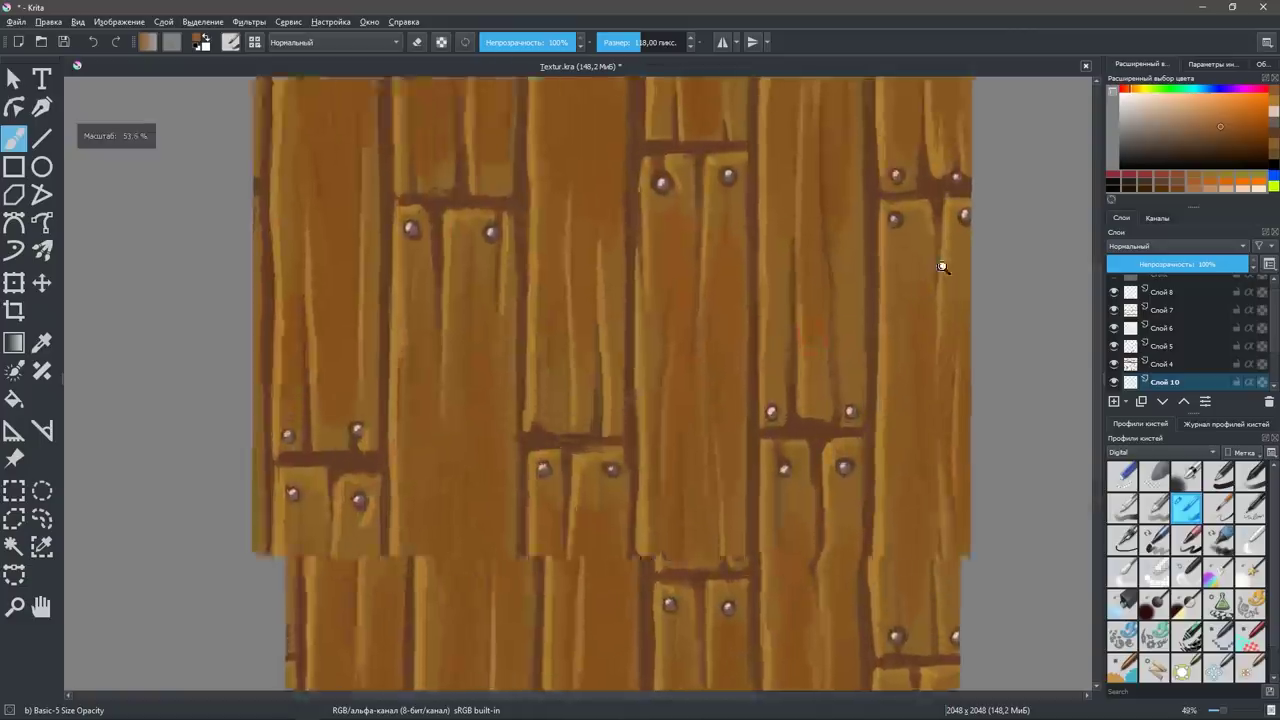
left_click_drag(846, 430, 798, 480)
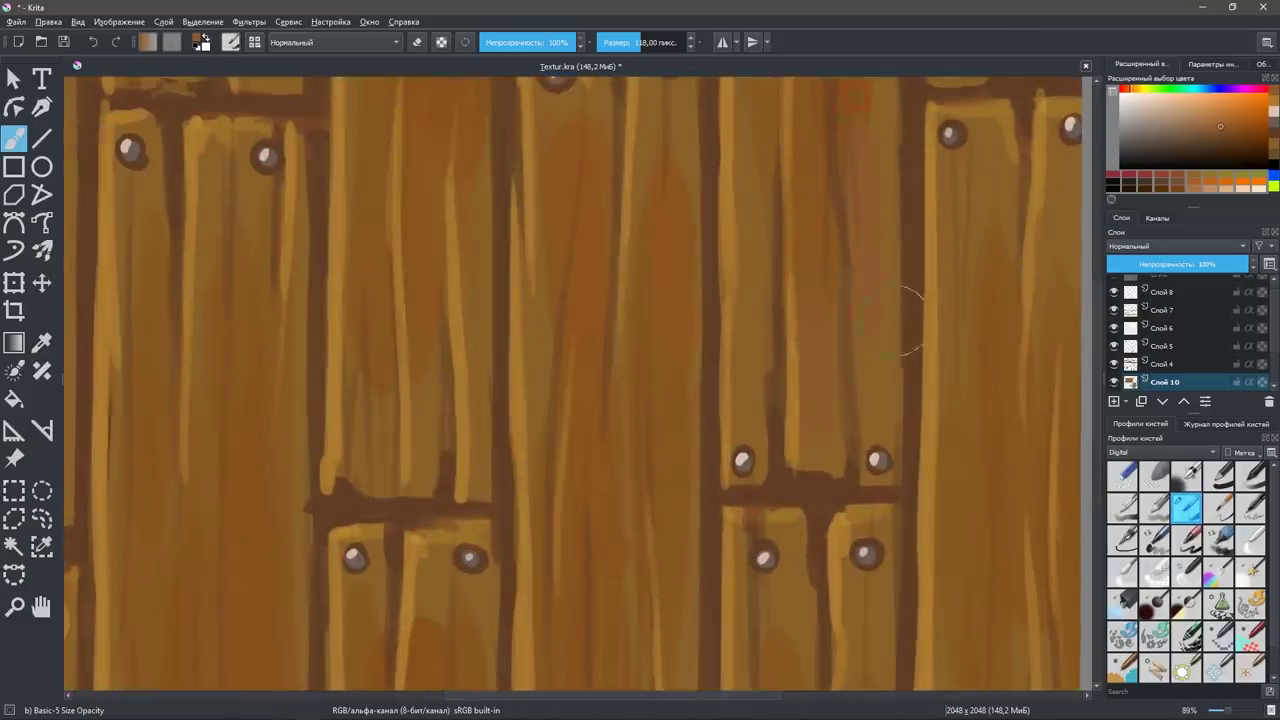
left_click_drag(924, 320, 934, 460)
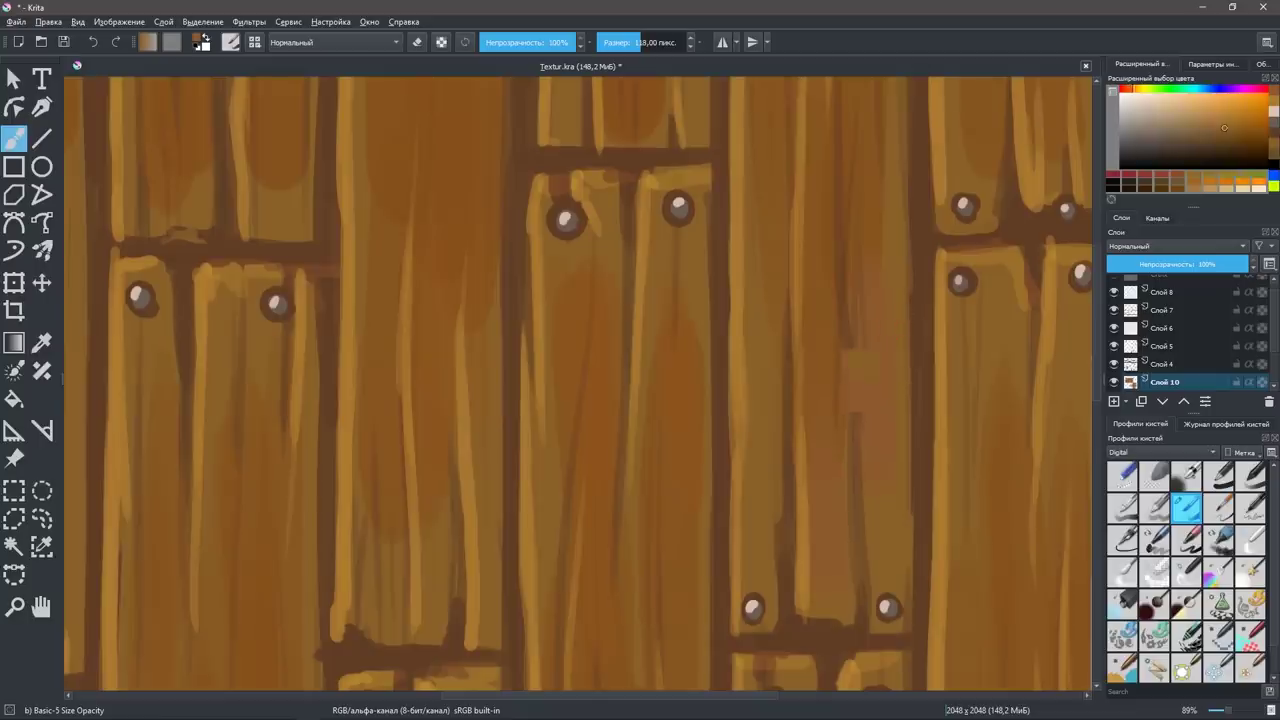
left_click_drag(852, 405, 848, 300)
left_click_drag(842, 360, 842, 296)
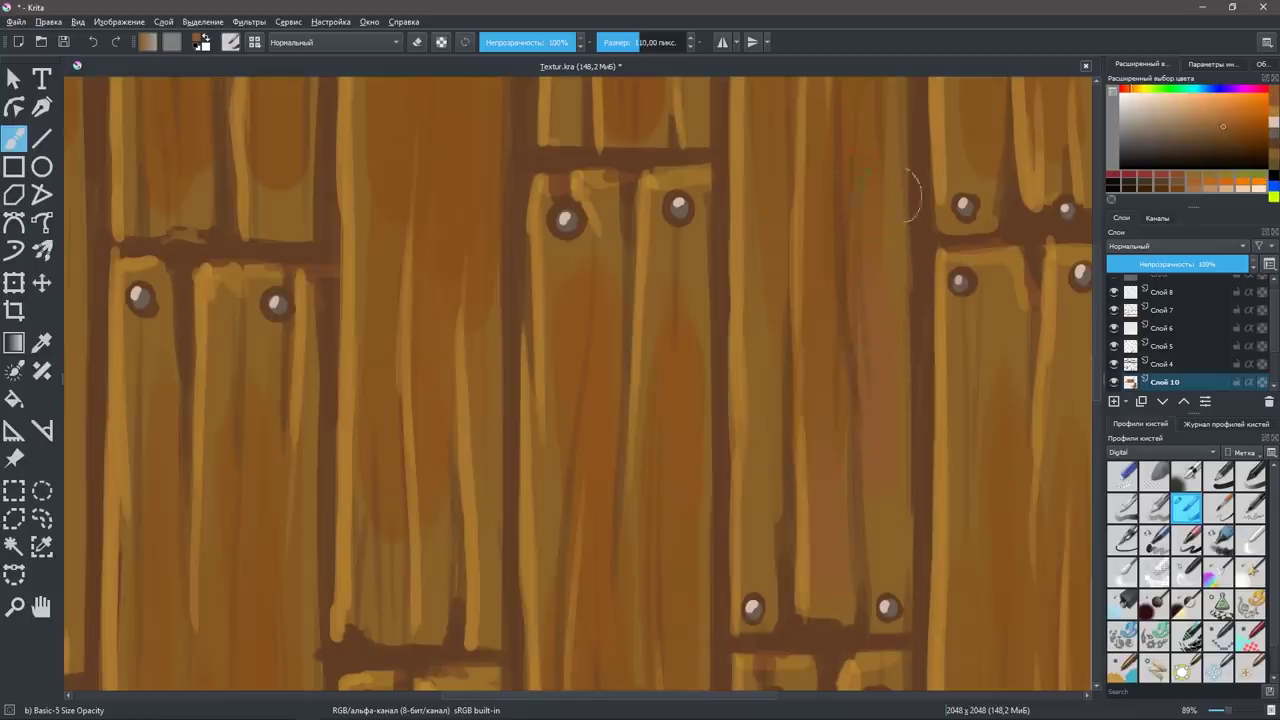
Using a smaller brush and sampled wood tones, paint lighter grain strokes down the planks.
key("bracketleft")
key("bracketleft")
left_click(800, 280, "ctrl")
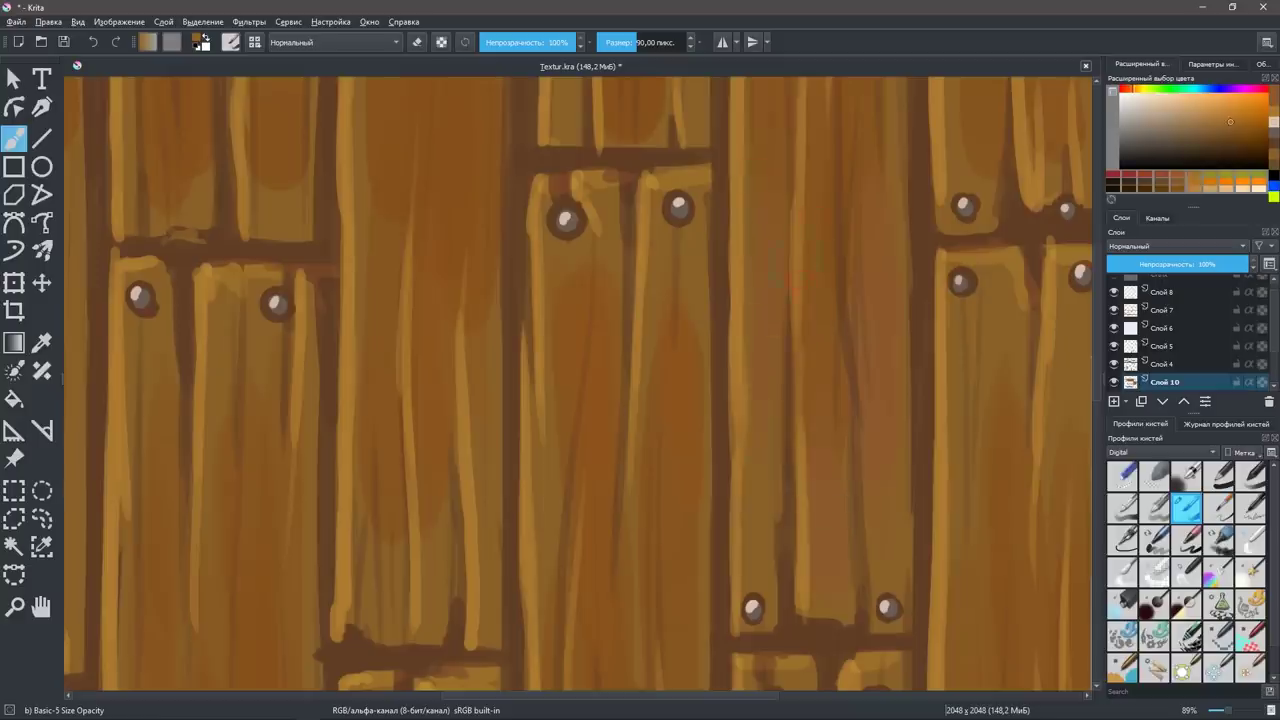
key("bracketleft")
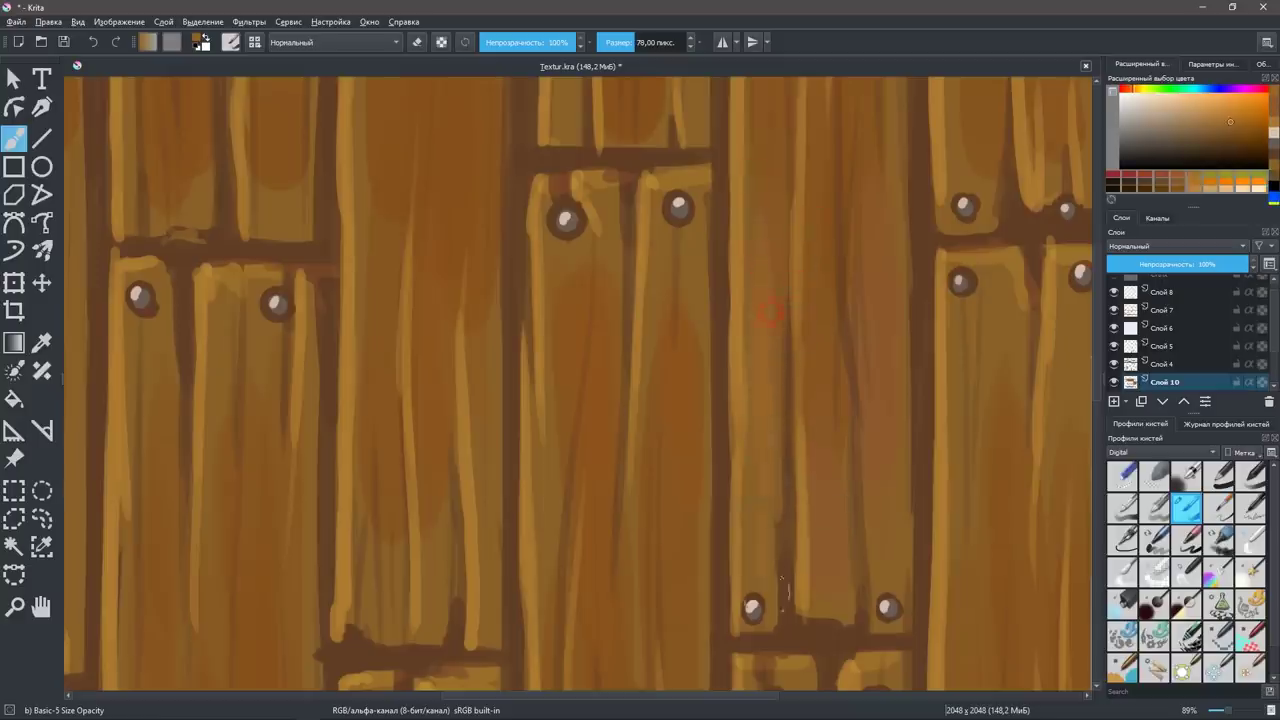
left_click_drag(843, 376, 829, 480)
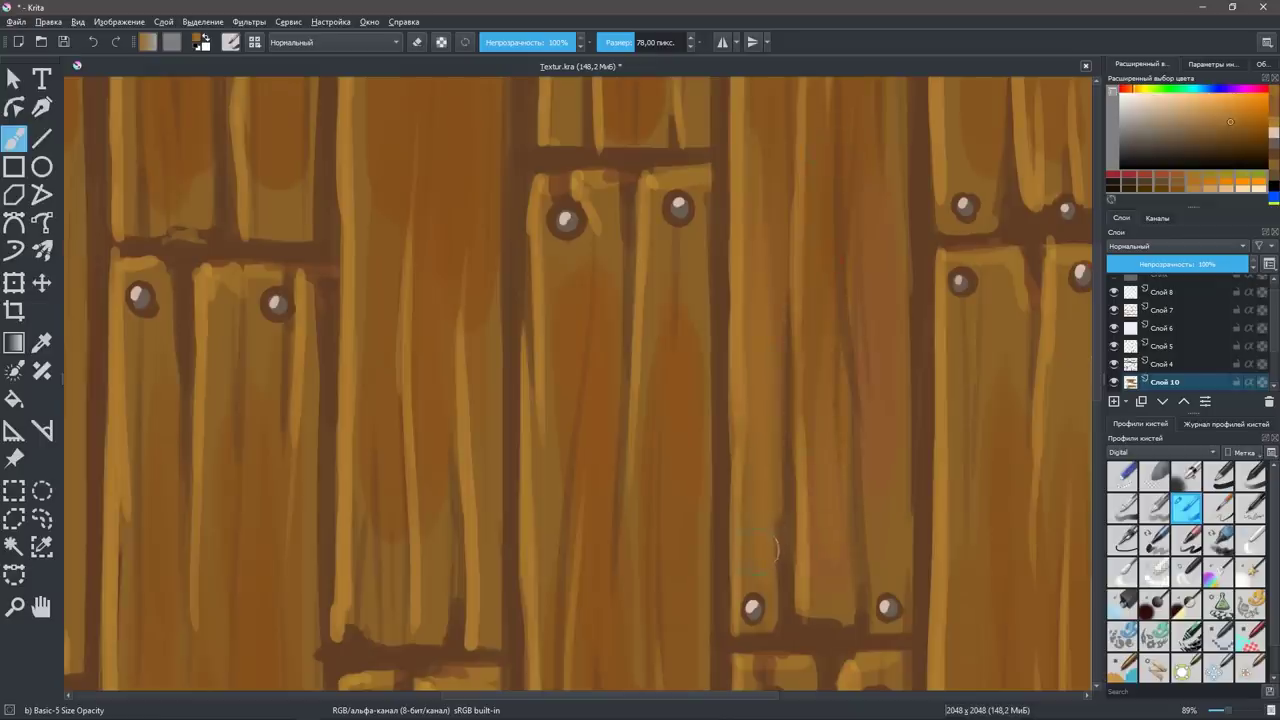
left_click(716, 591)
key("ctrl+z")
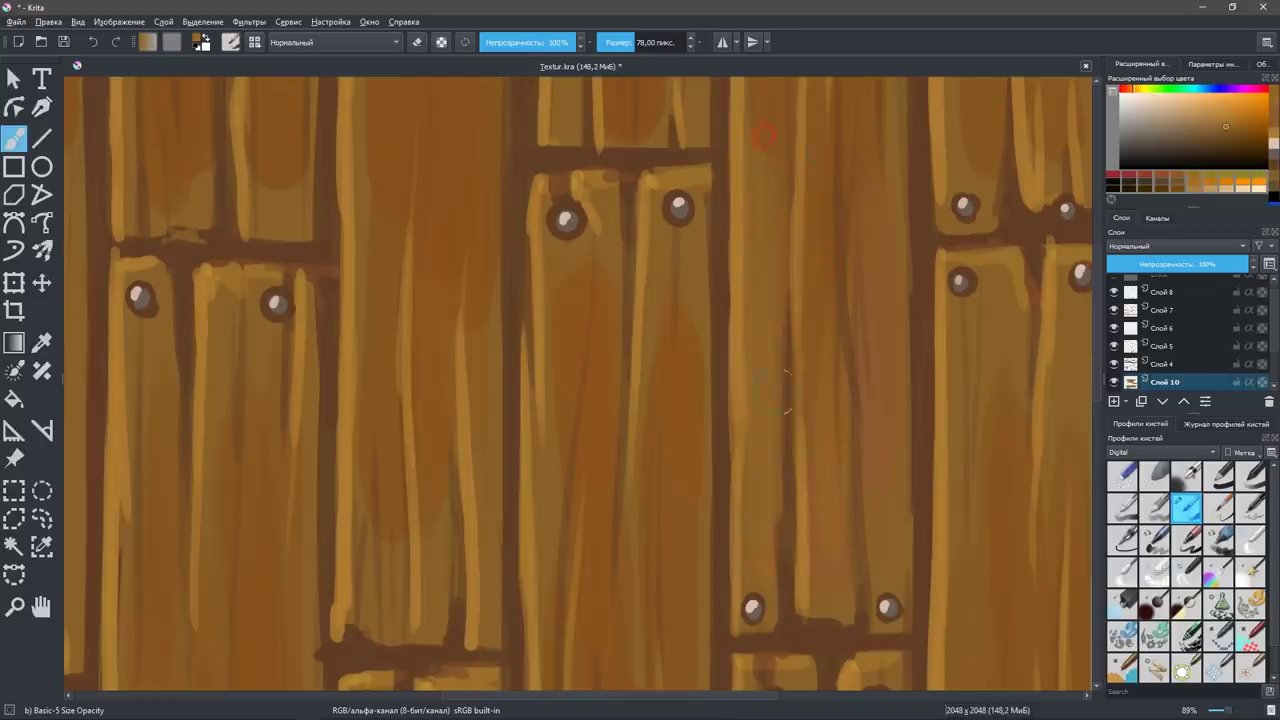
left_click(795, 611, "ctrl")
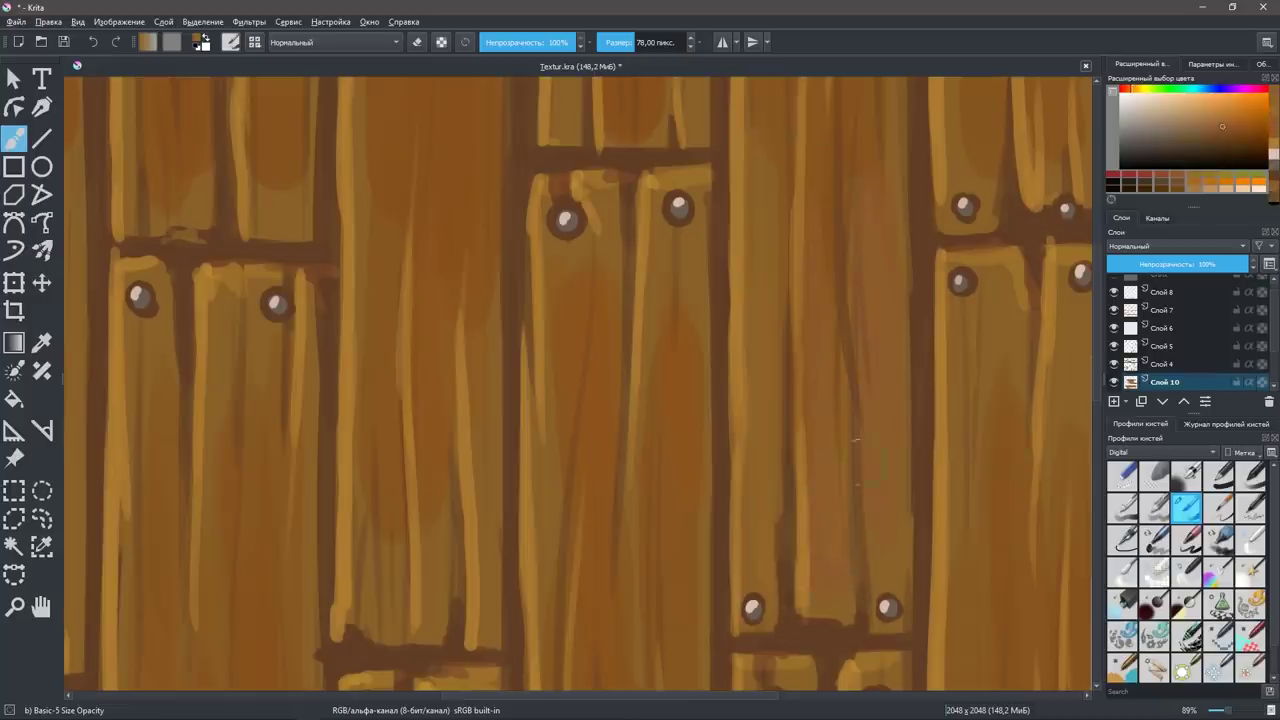
left_click(686, 616, "ctrl")
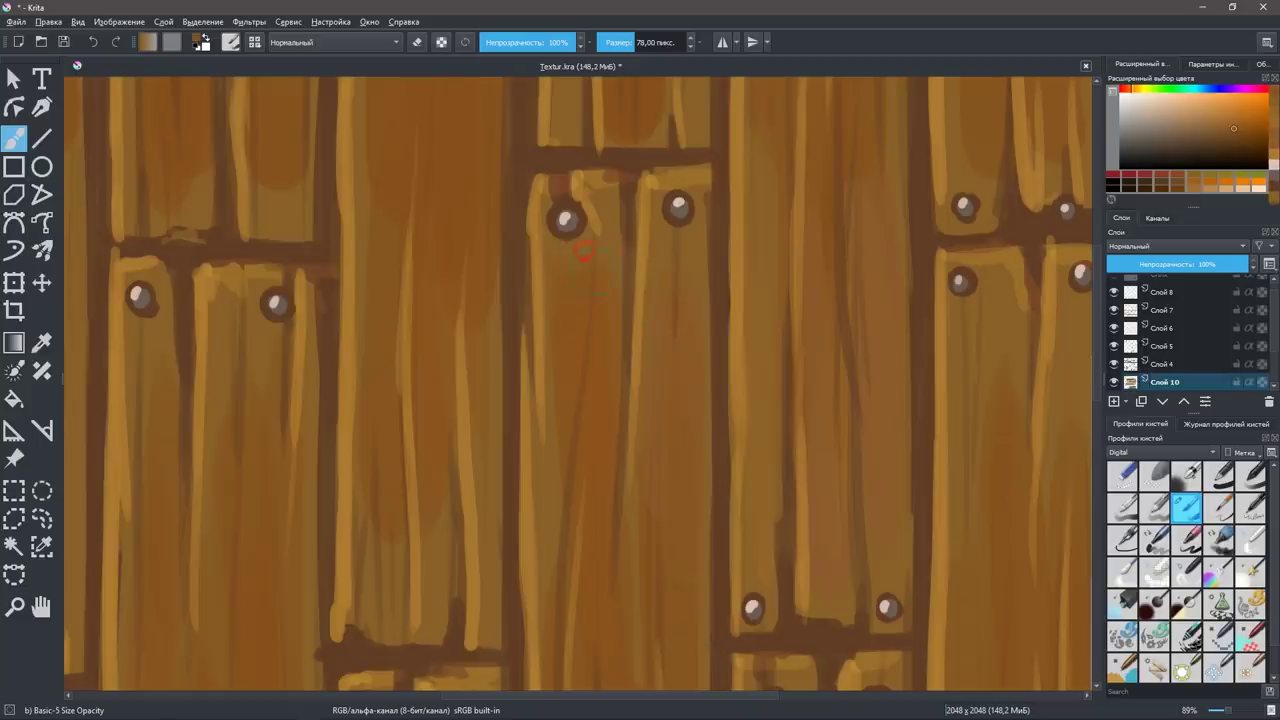
scroll(768, 470, "down", 3)
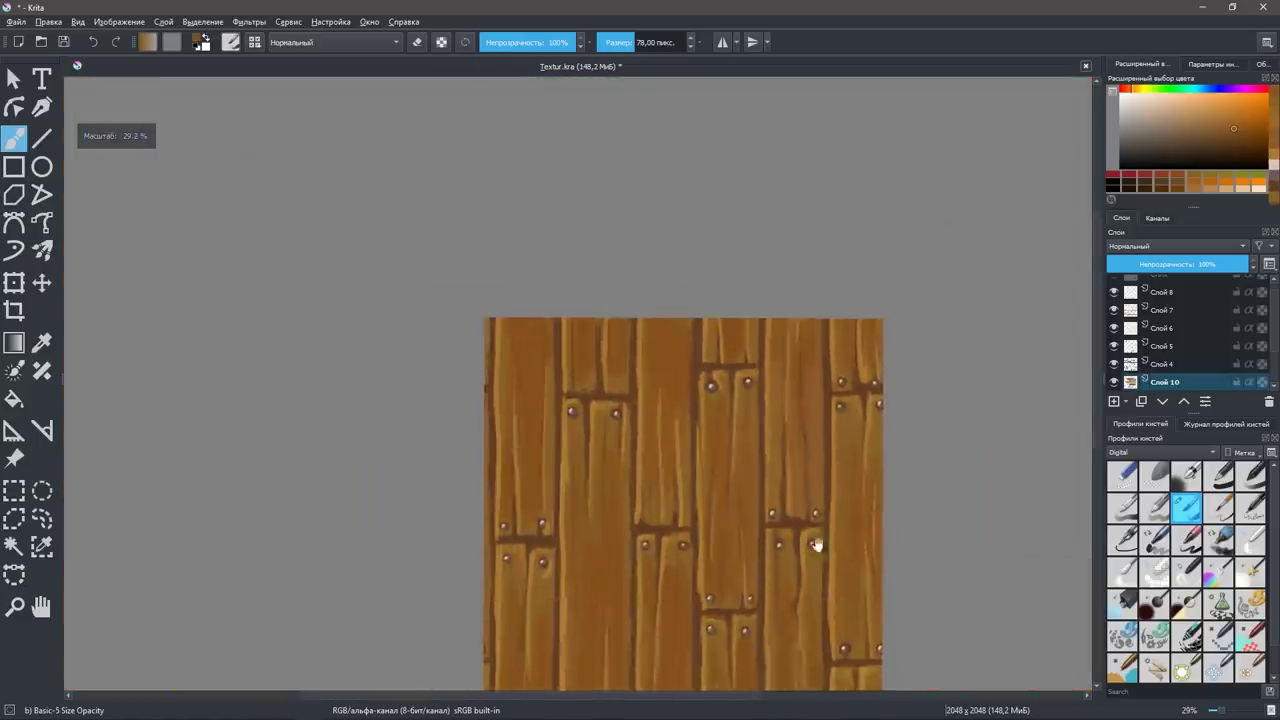
Center the texture and sample several wood tones from the middle and lower-left planks.
left_click_drag(816, 545, 817, 423)
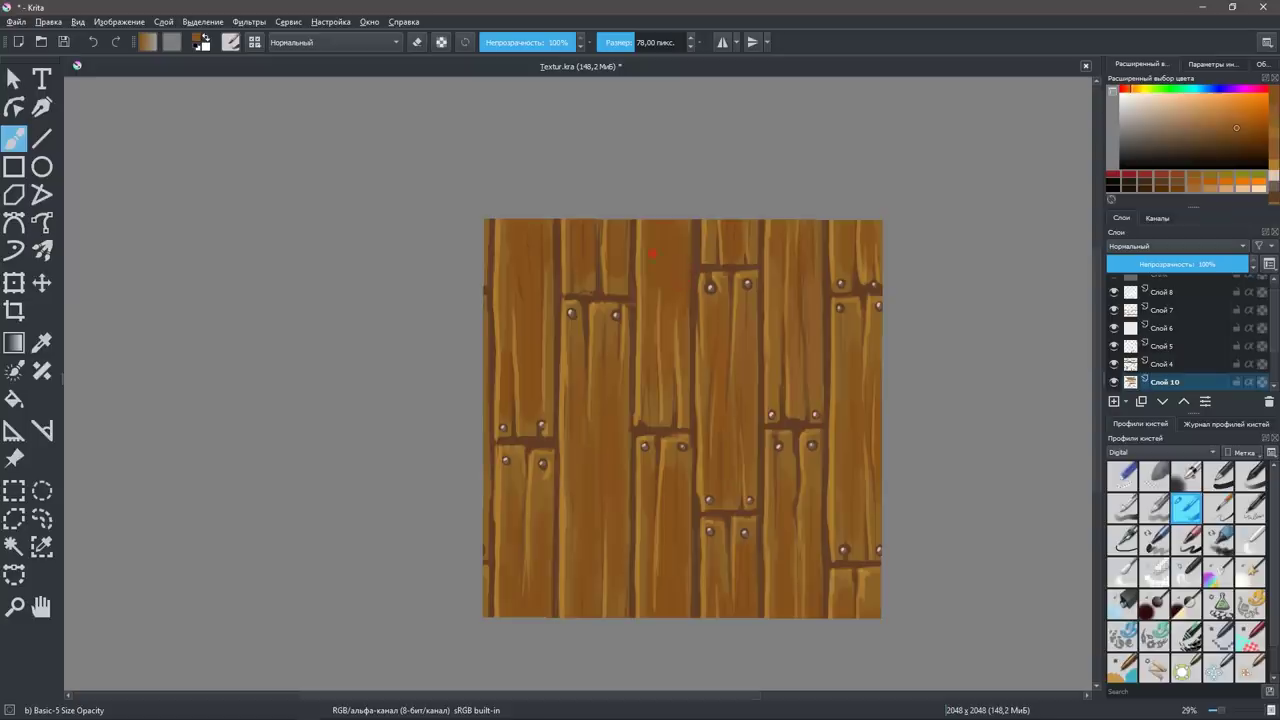
left_click(667, 413, "ctrl")
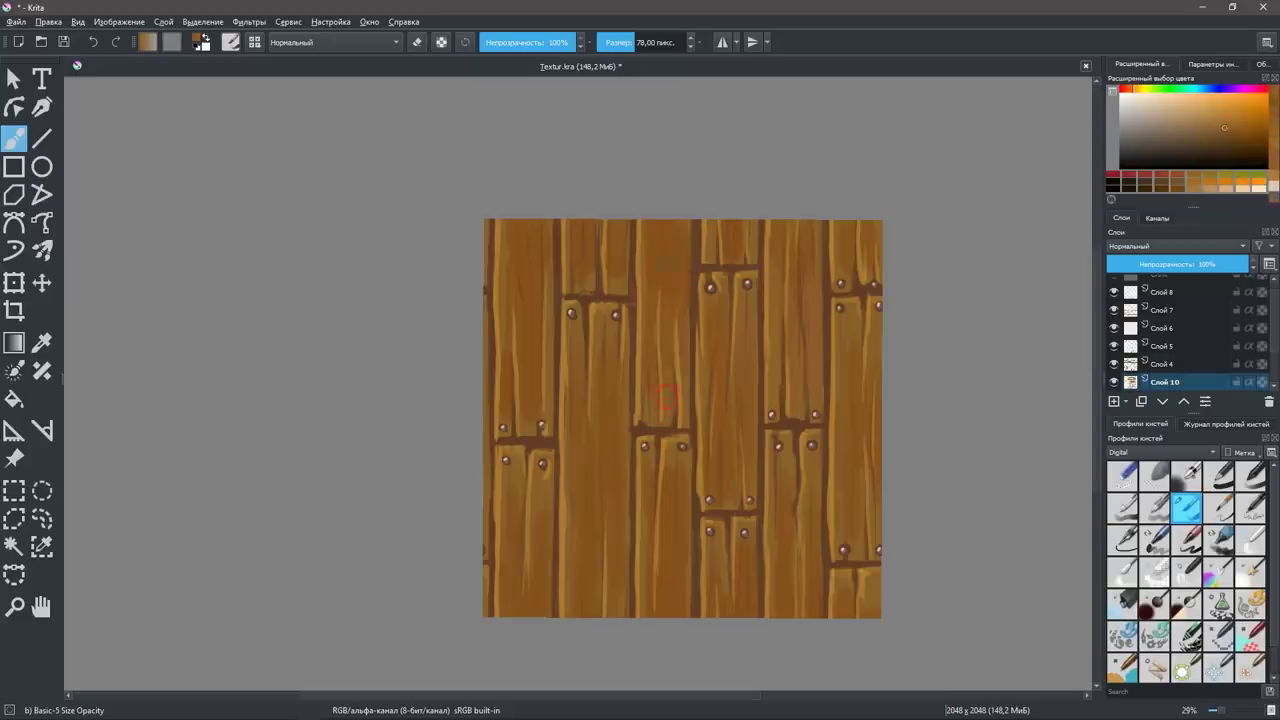
left_click(651, 417, "ctrl")
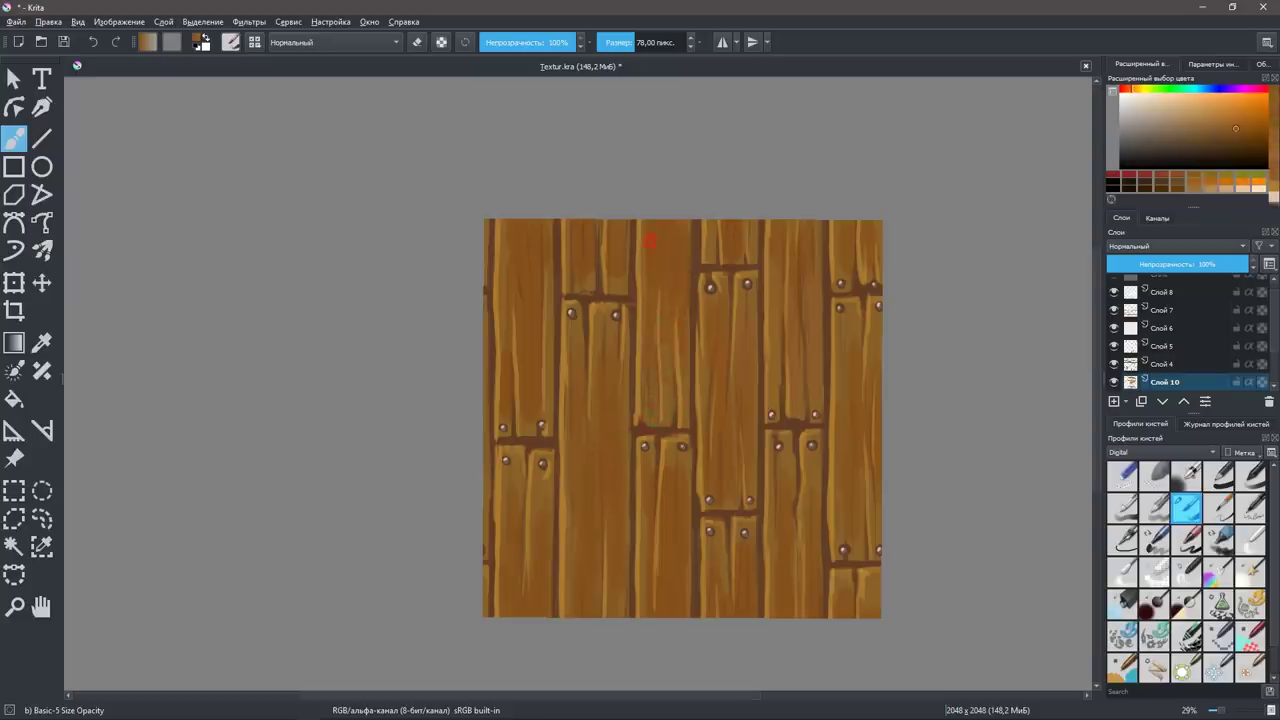
left_click(580, 341, "ctrl")
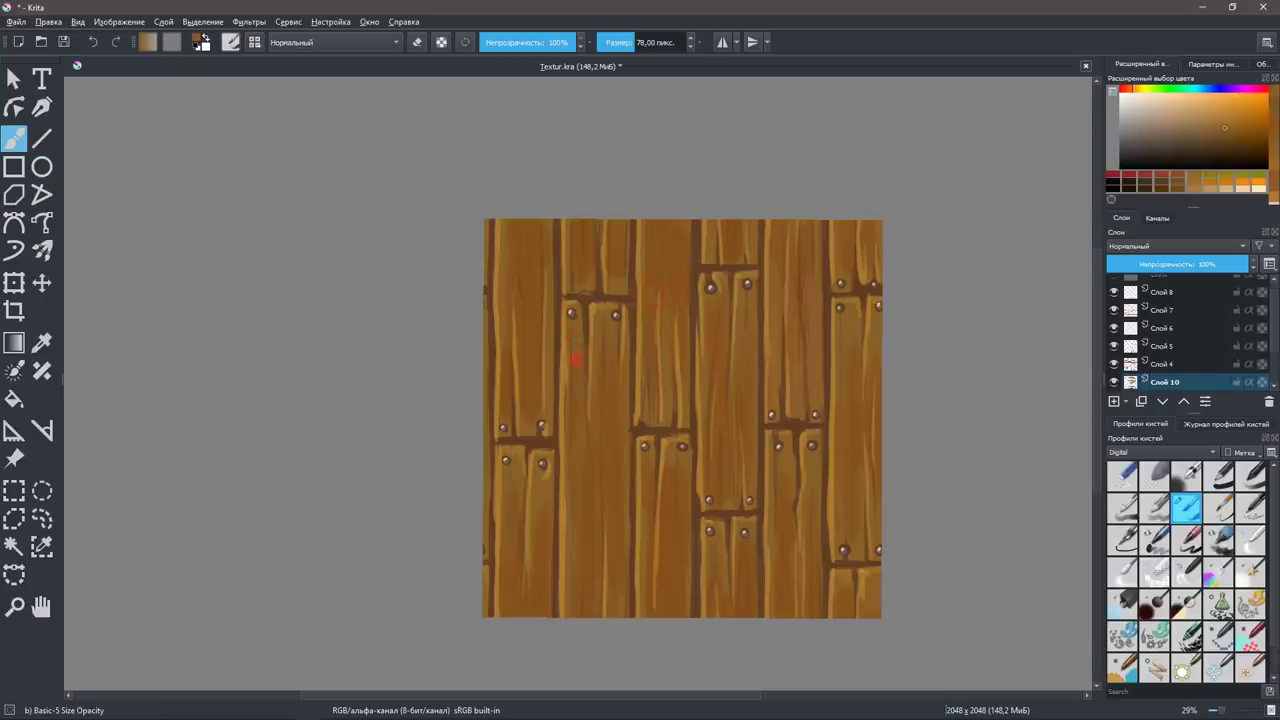
left_click(580, 512, "ctrl")
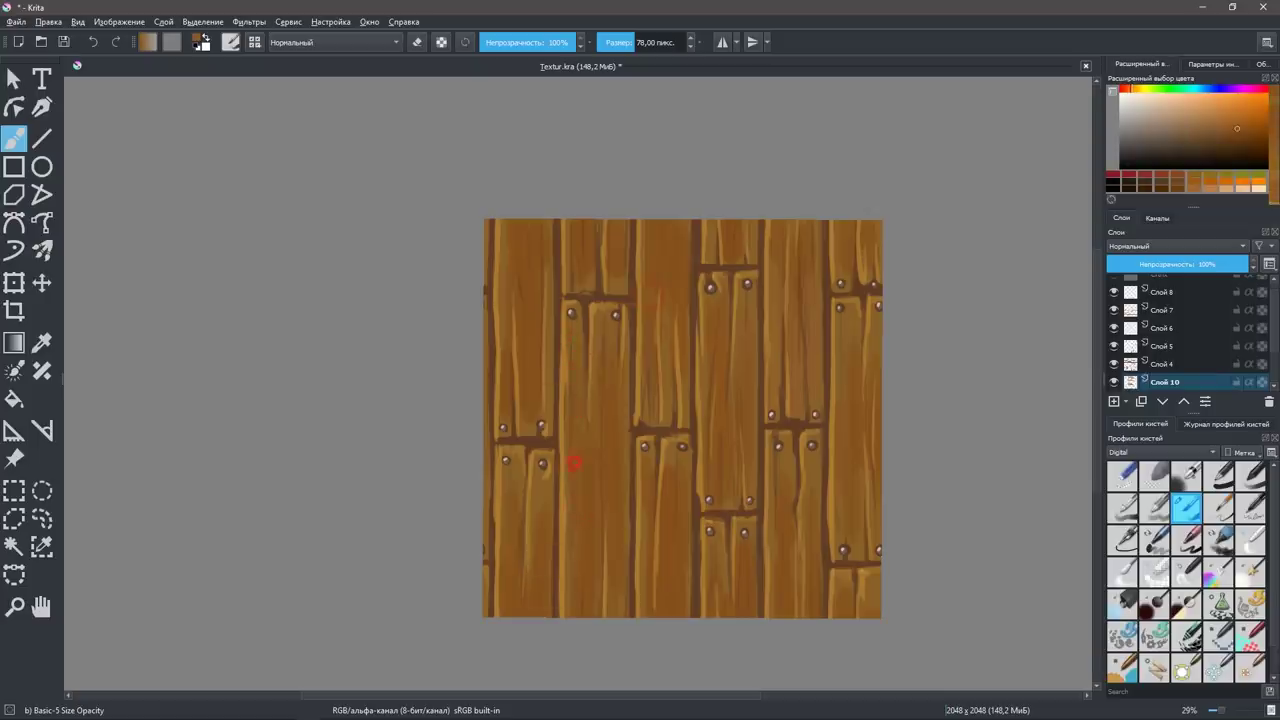
left_click(509, 500, "ctrl")
left_click(507, 481, "ctrl")
left_click(516, 471, "ctrl")
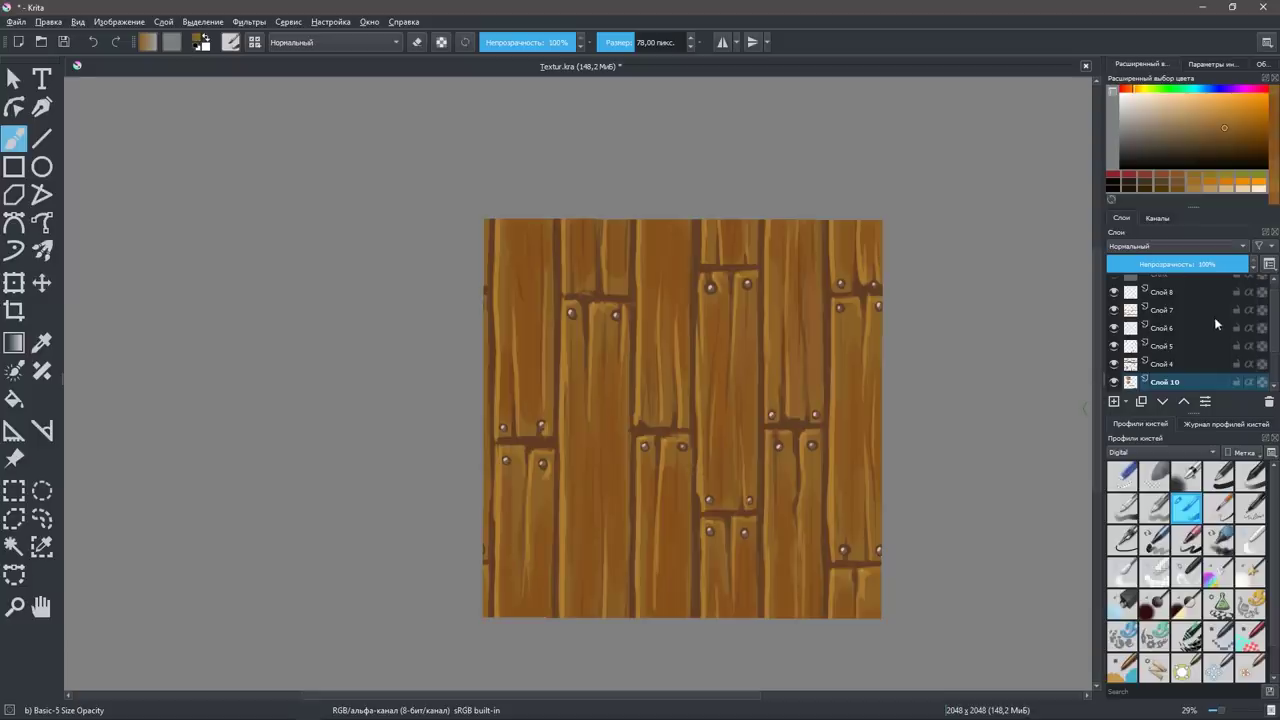
Add Слой 11 above Слой 8 at 60% opacity and paint dark brown marks on the top-right plank.
scroll(1214, 317, "up", 1)
left_click(1193, 301)
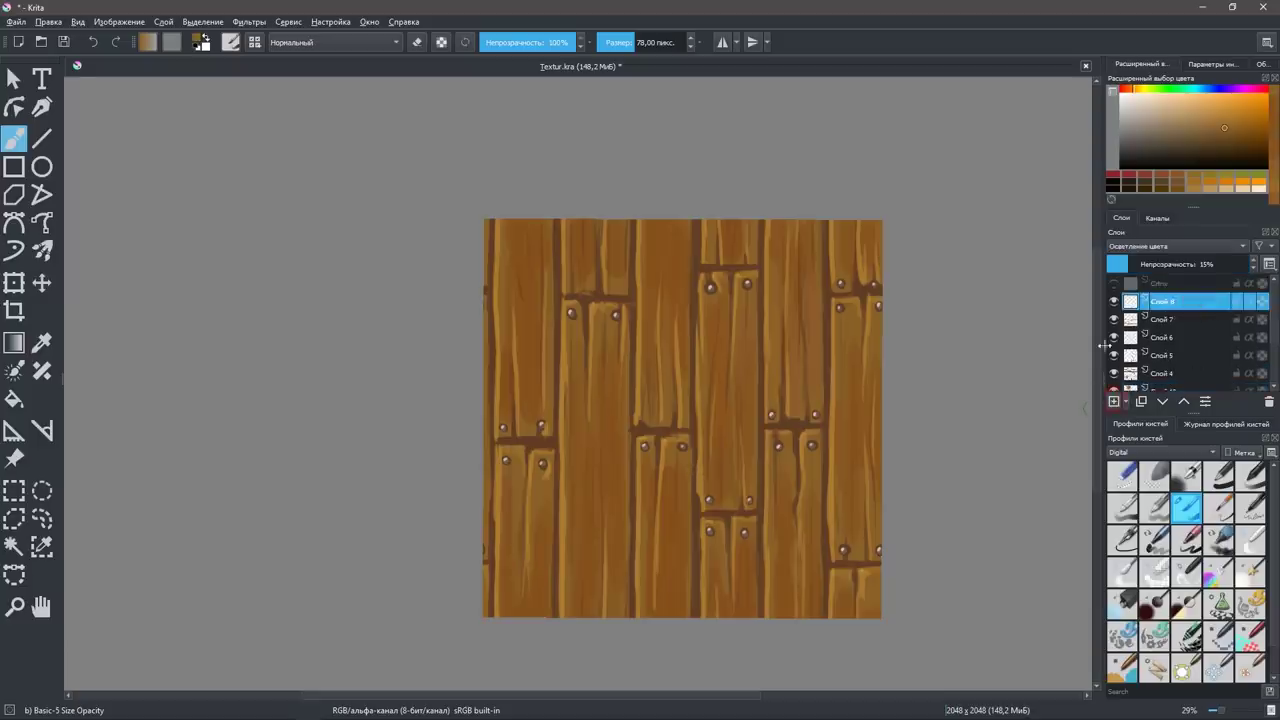
left_click(1113, 401)
left_click(700, 263, "ctrl")
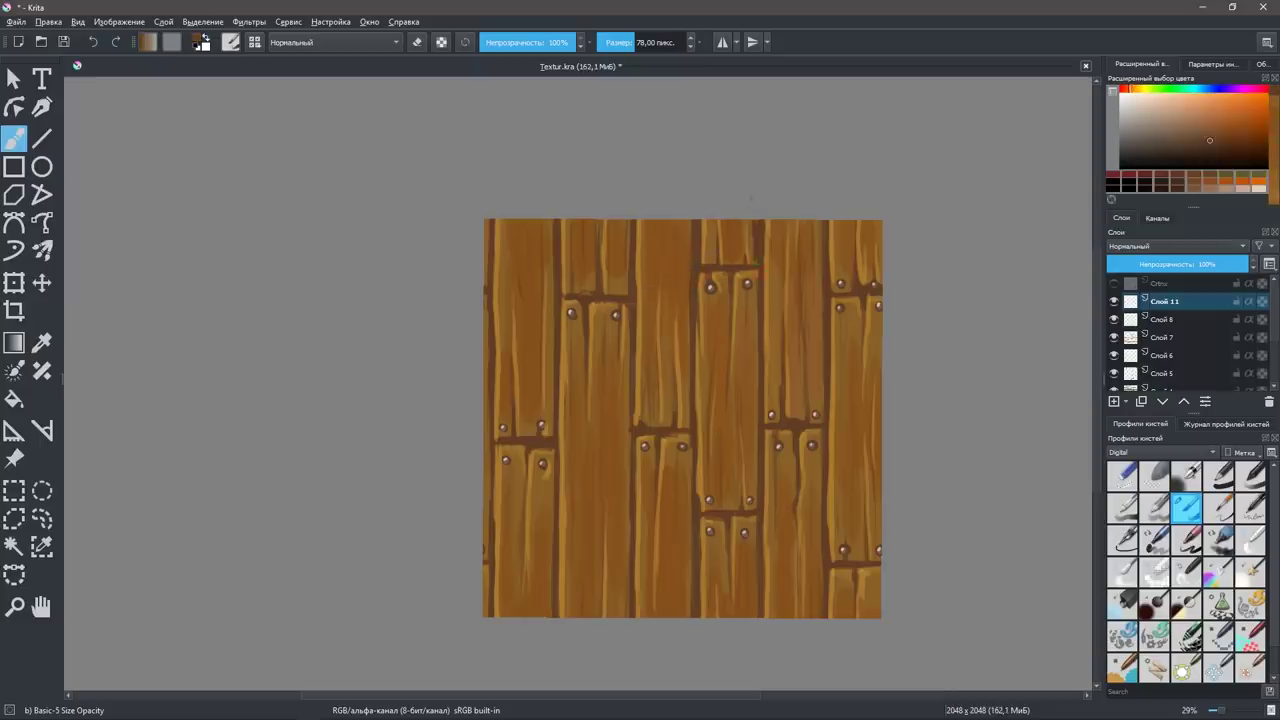
scroll(837, 240, "up", 2)
scroll(820, 210, "up", 1)
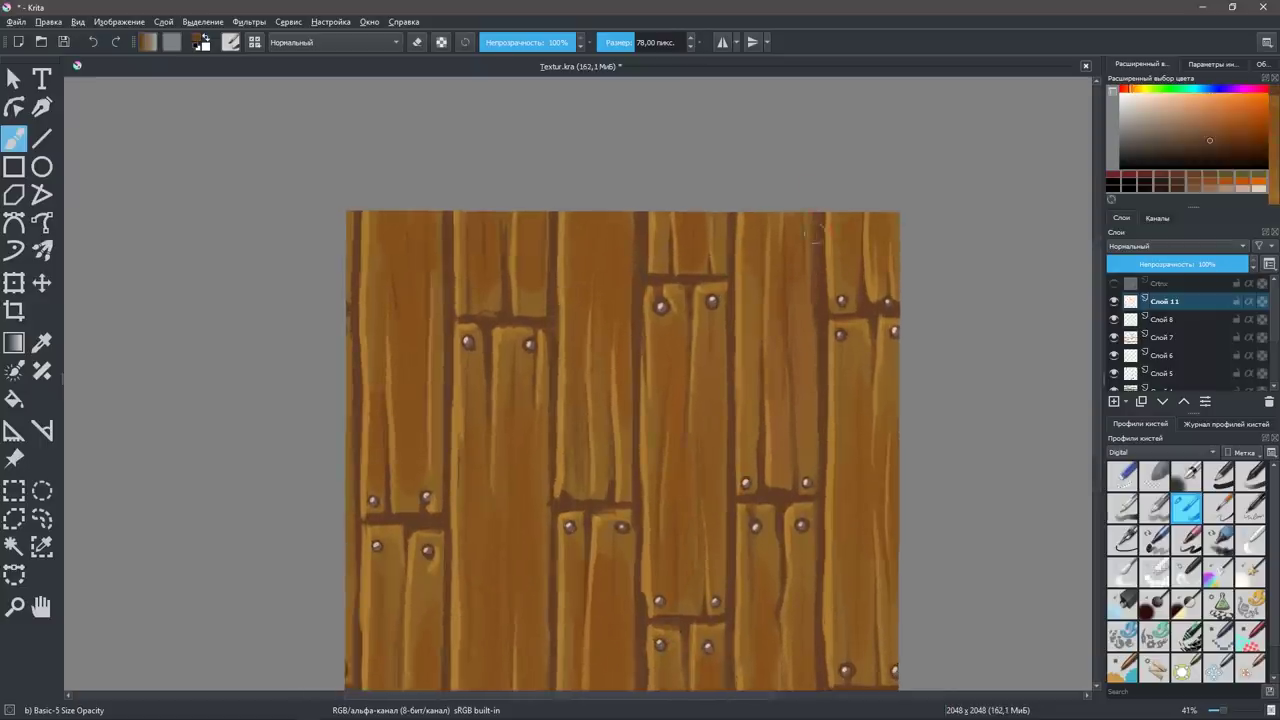
left_click(1231, 264)
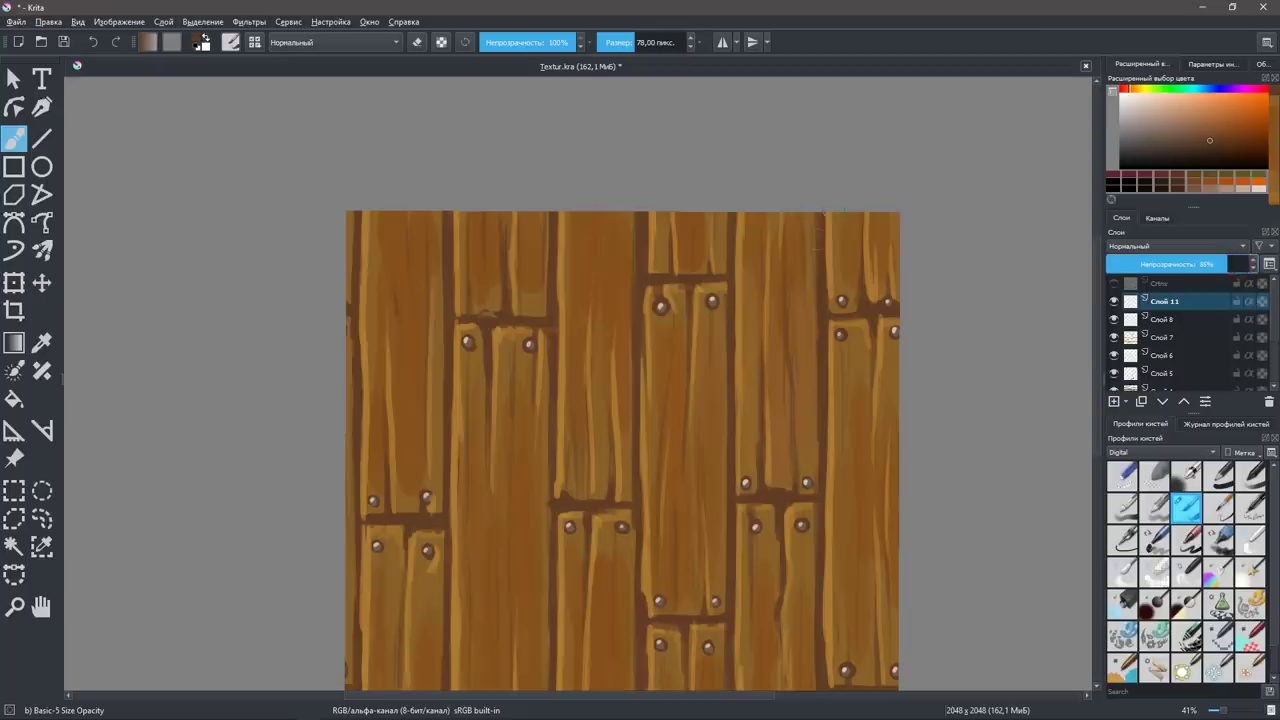
left_click_drag(811, 233, 818, 242)
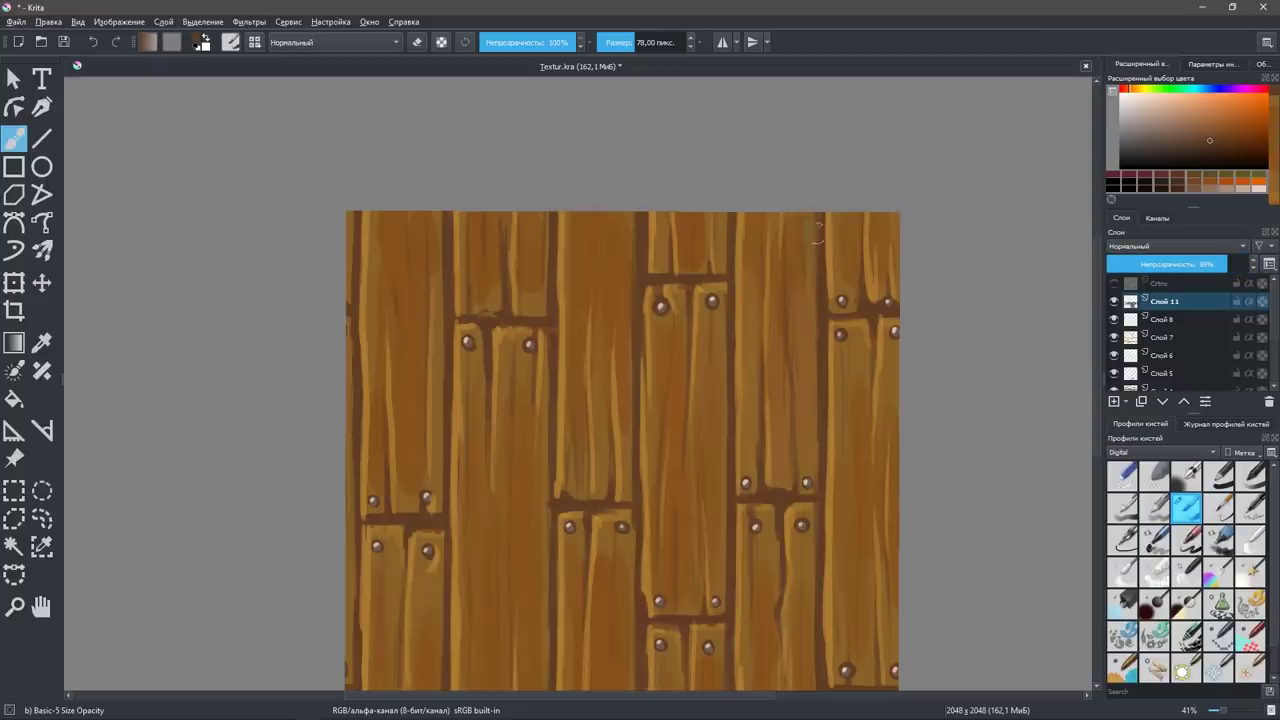
Pick brown #6f4727 and darken the vertical and horizontal plank seams on the new layer.
left_click(197, 39)
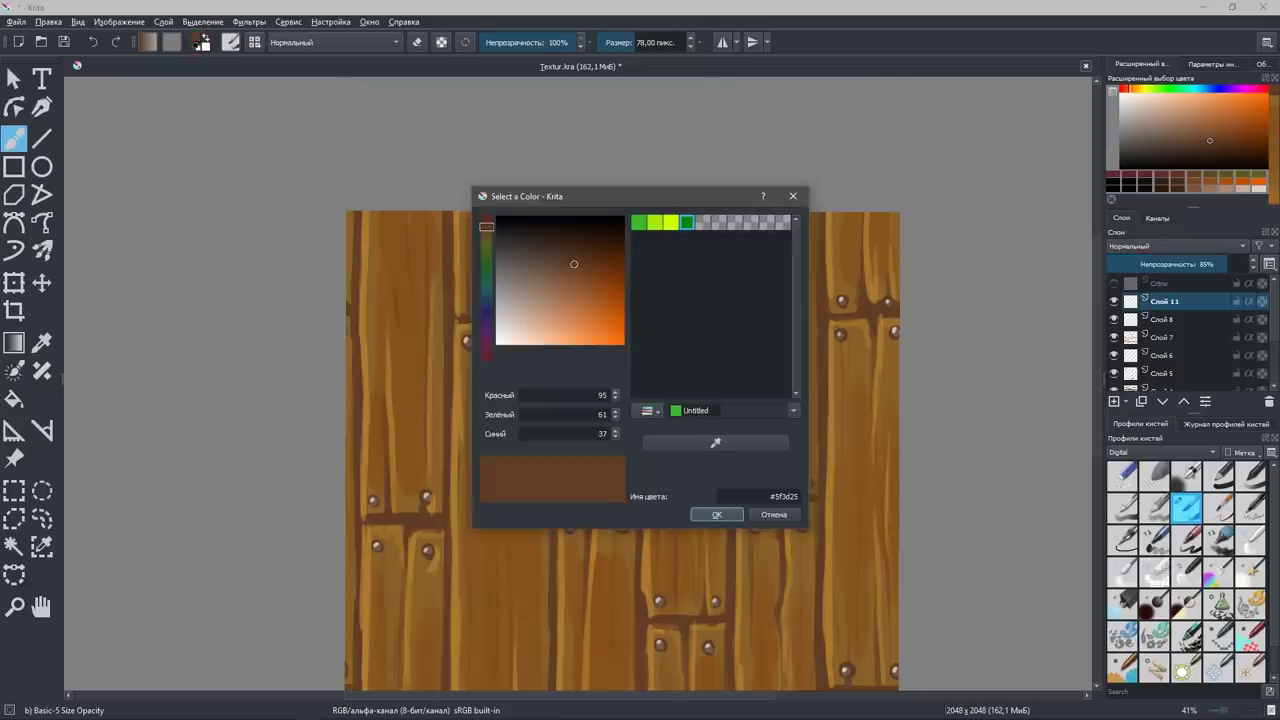
left_click(579, 272)
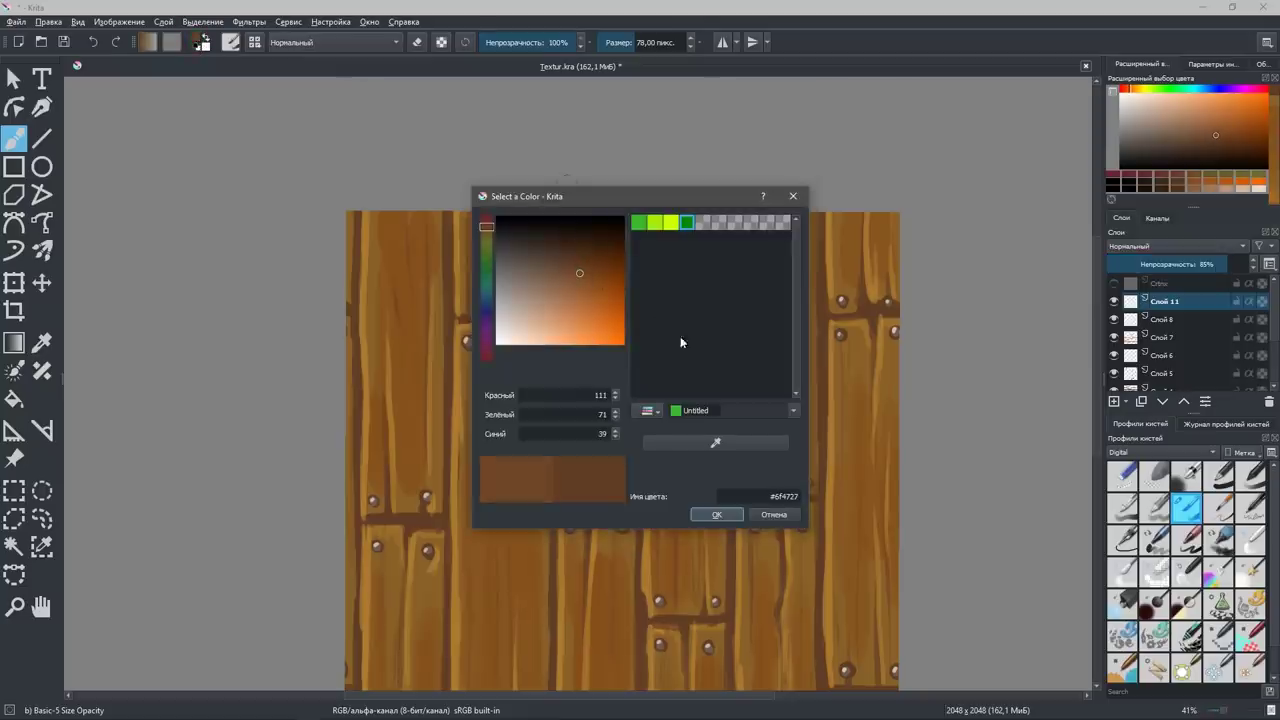
left_click(705, 515)
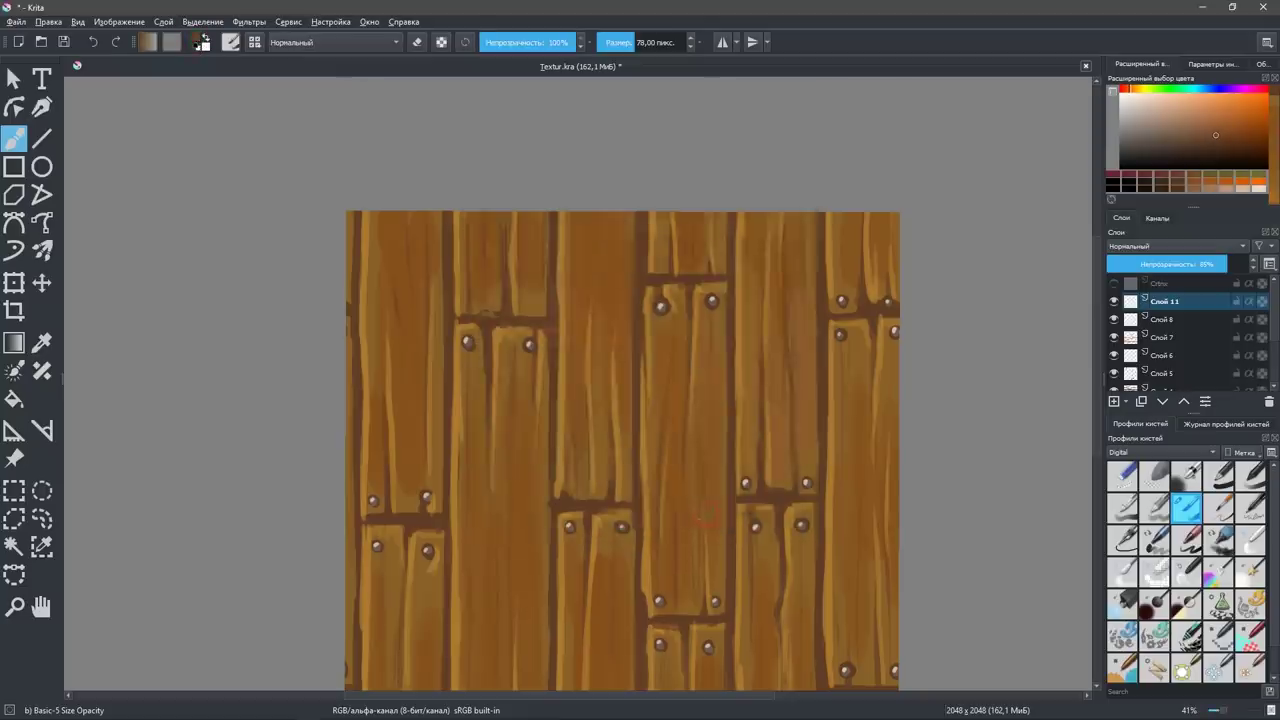
left_click_drag(810, 218, 814, 470)
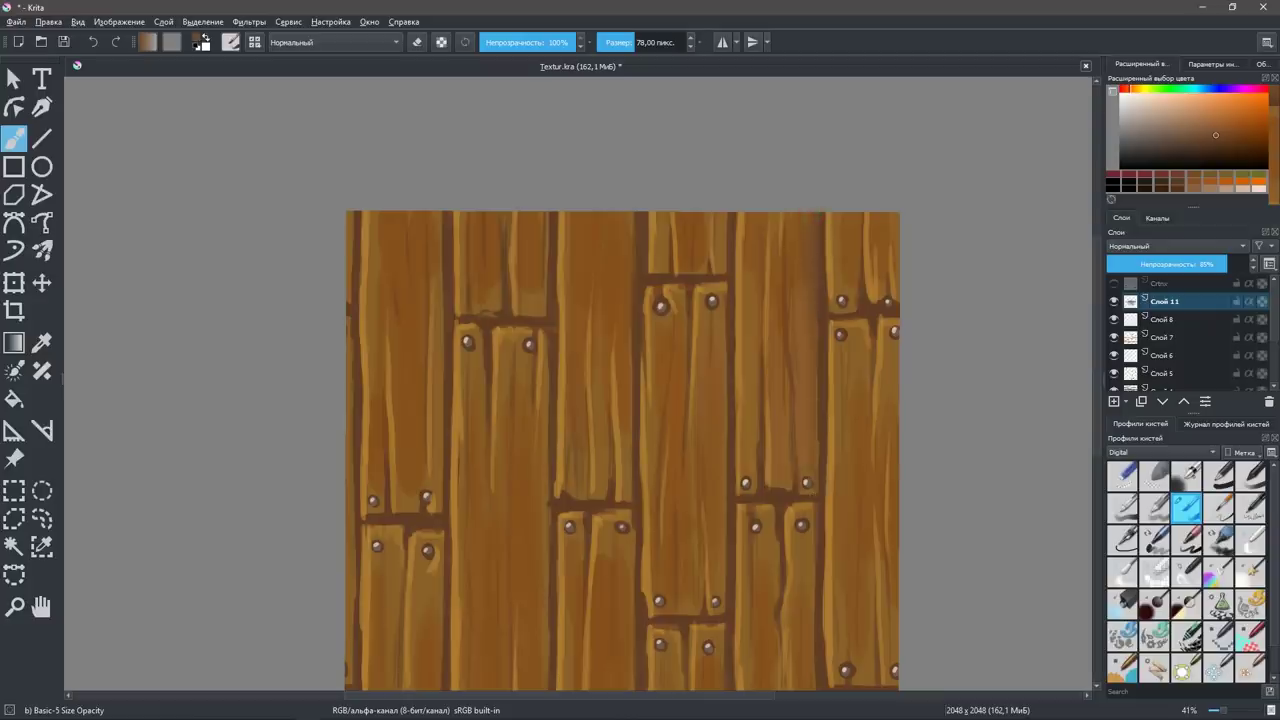
left_click_drag(811, 197, 813, 496)
left_click_drag(736, 488, 830, 488)
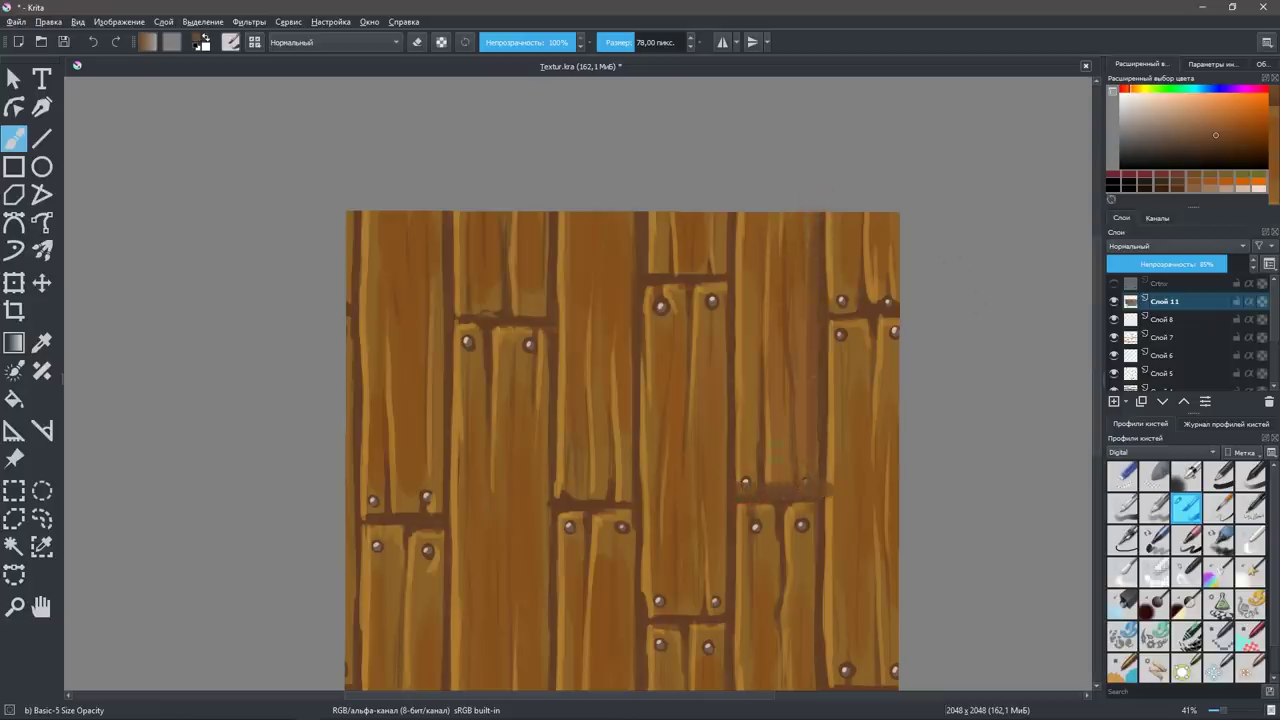
left_click_drag(752, 489, 830, 490)
Fade the seam layer to 54% opacity and preview the texture in wrap-around tiling.
left_click_drag(1208, 263, 1171, 263)
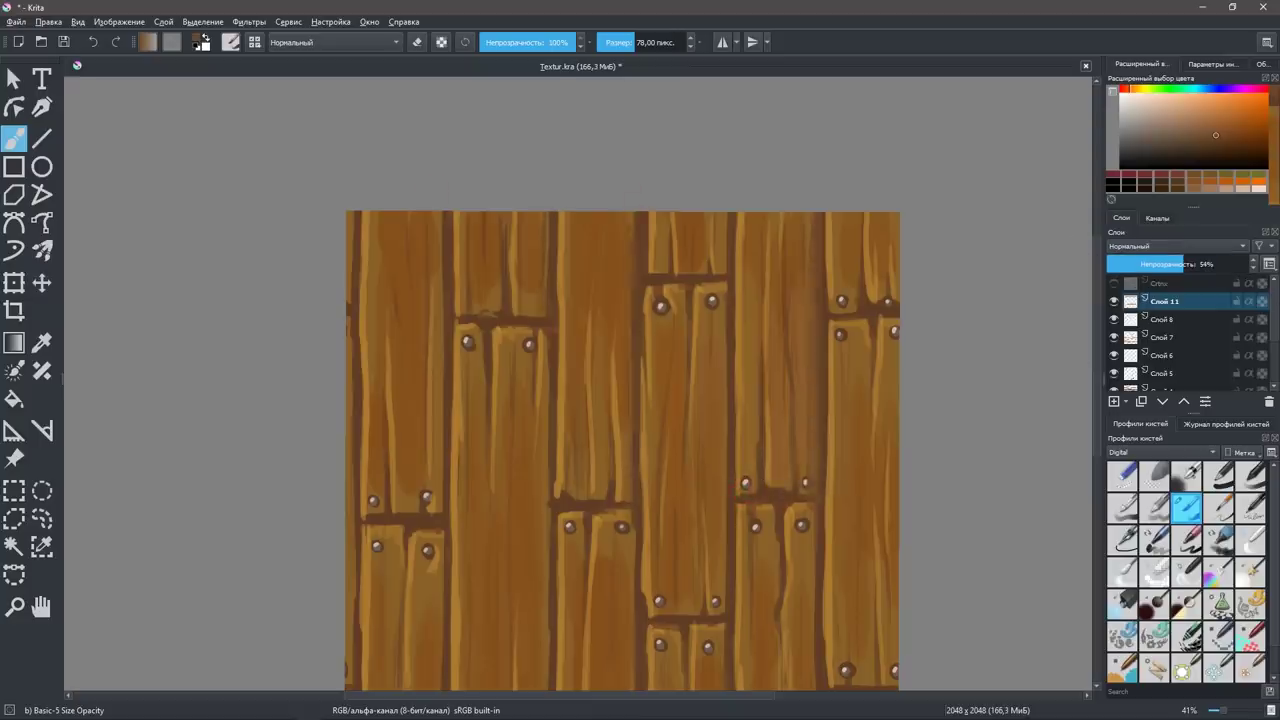
left_click_drag(620, 517, 657, 309)
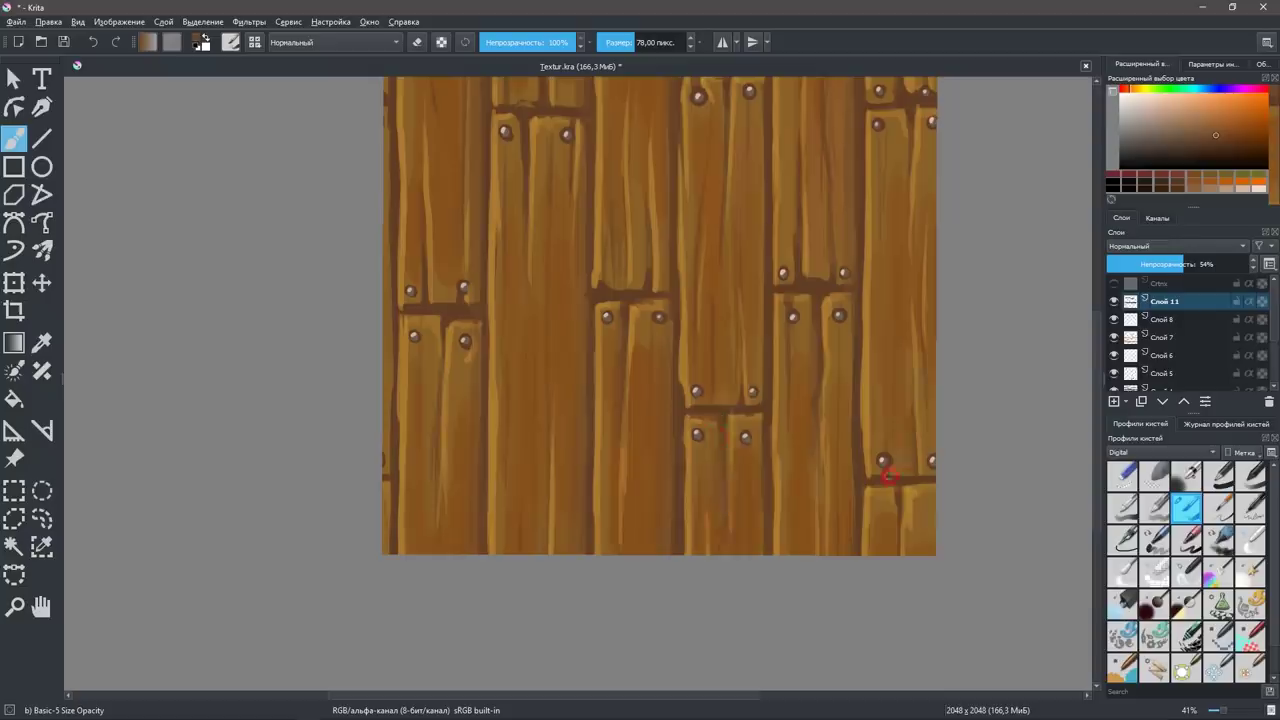
scroll(920, 362, "down", 2)
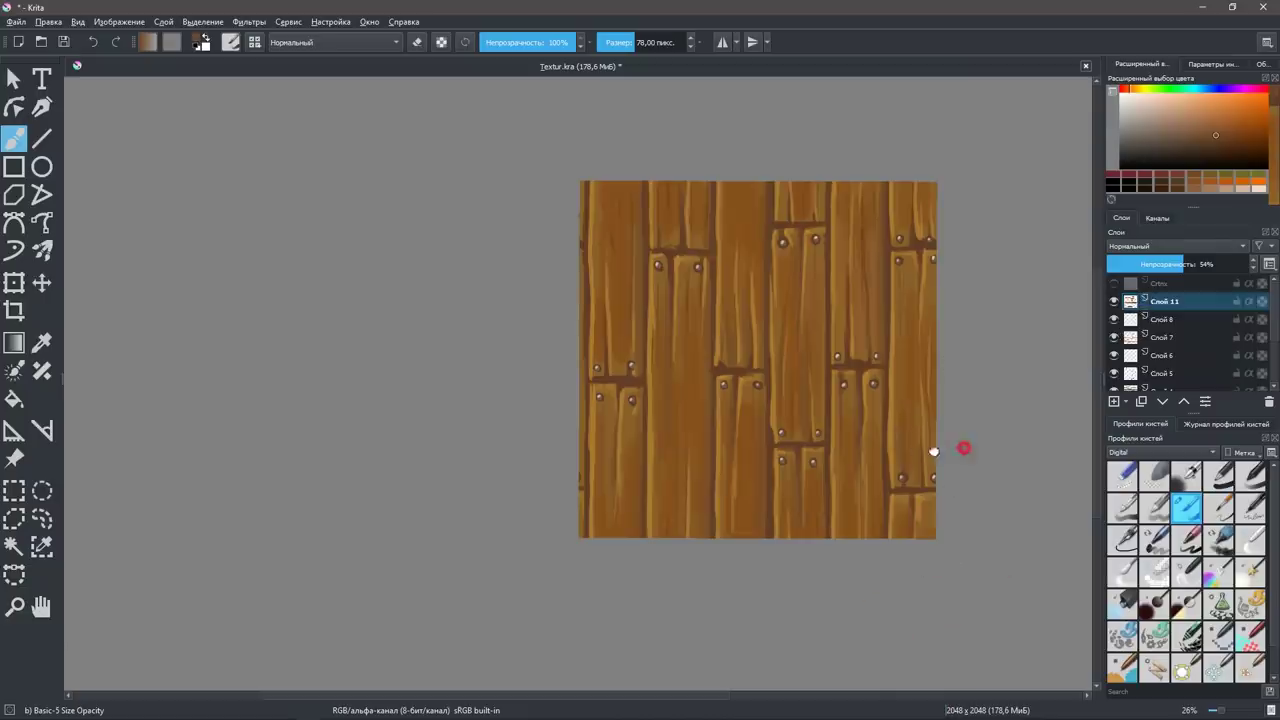
left_click_drag(935, 449, 831, 437)
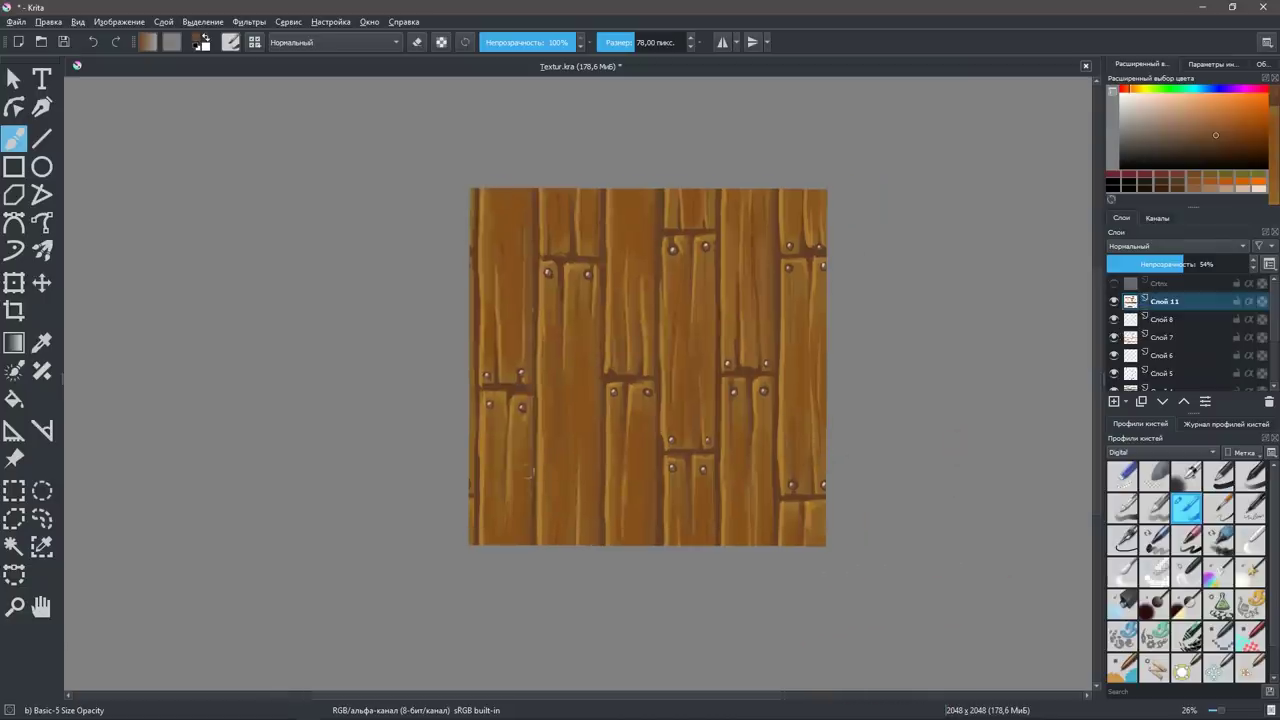
key("w")
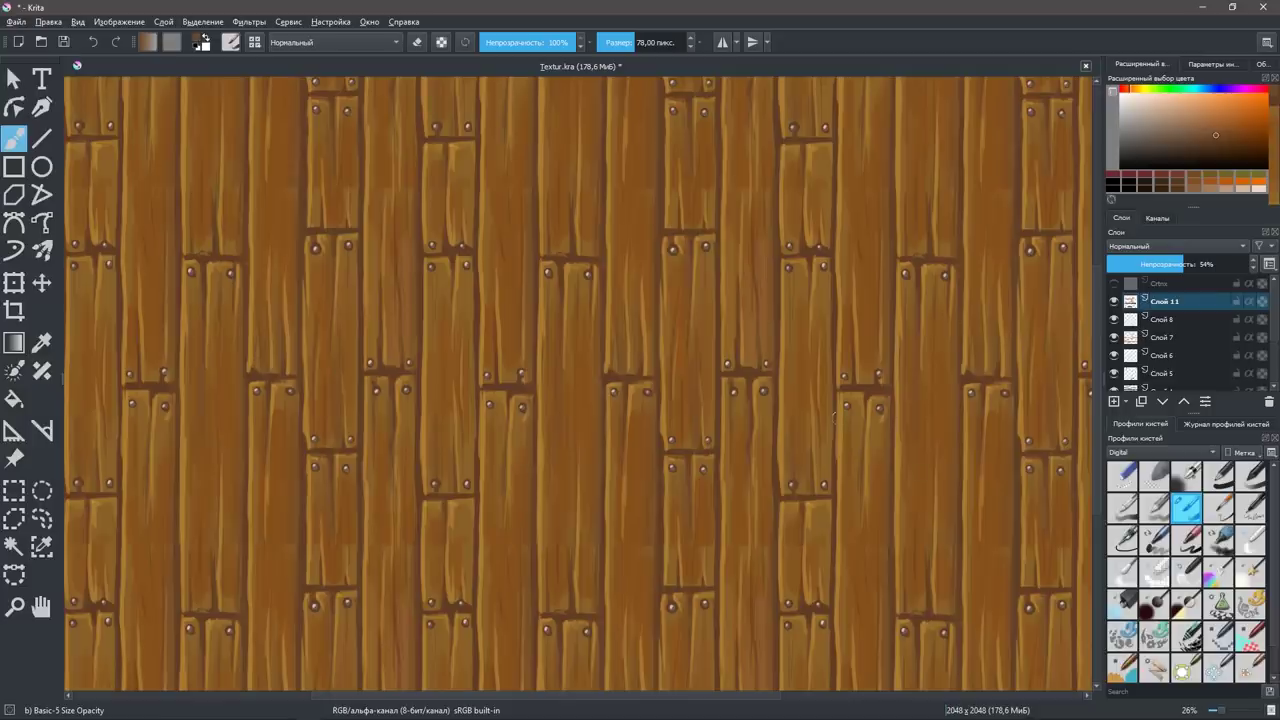
Save a copy as Textur2.kra, then flatten all layers into one despite the hidden layers.
key("ctrl+s")
left_click(16, 21)
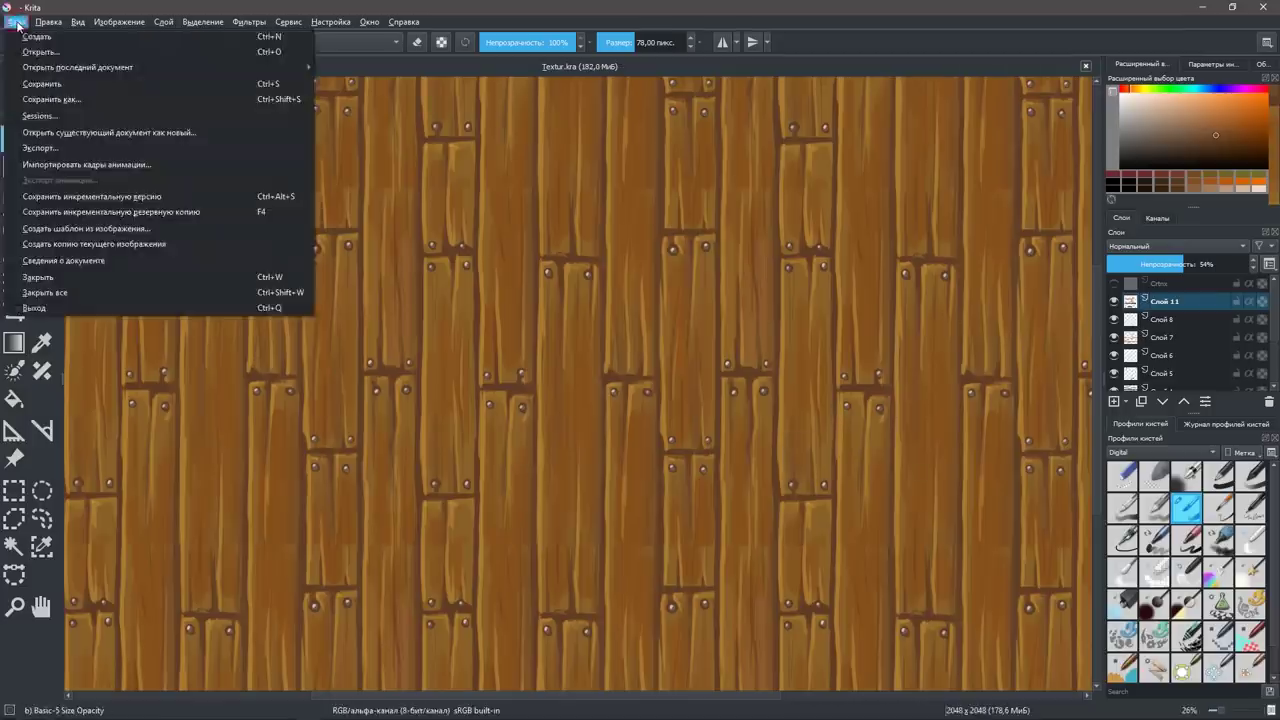
left_click(60, 101)
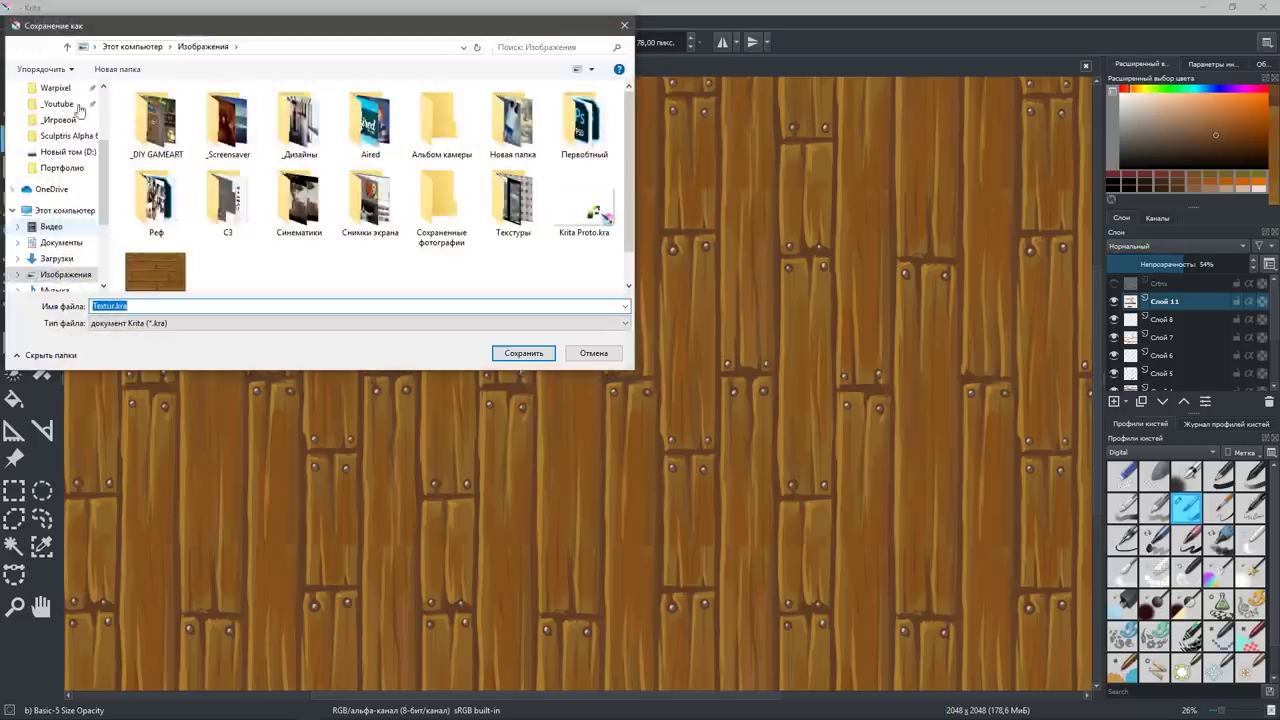
key("Return")
key("ctrl+shift+e")
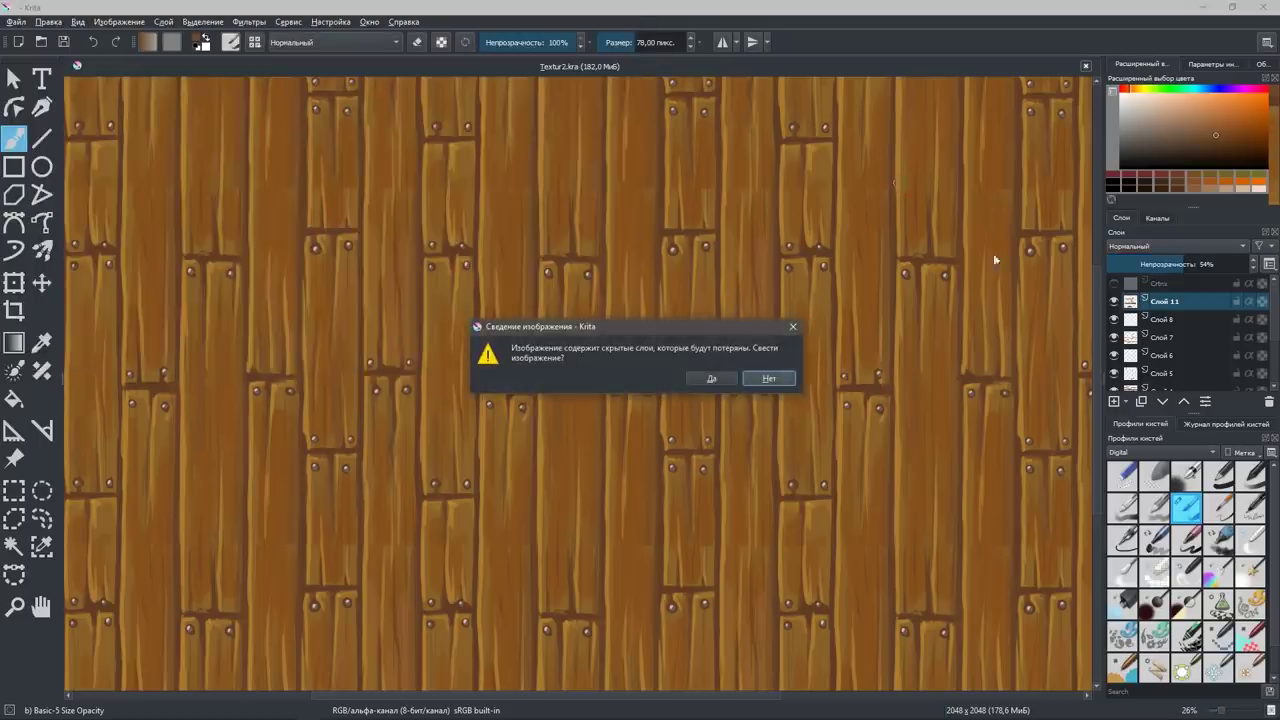
left_click(772, 383)
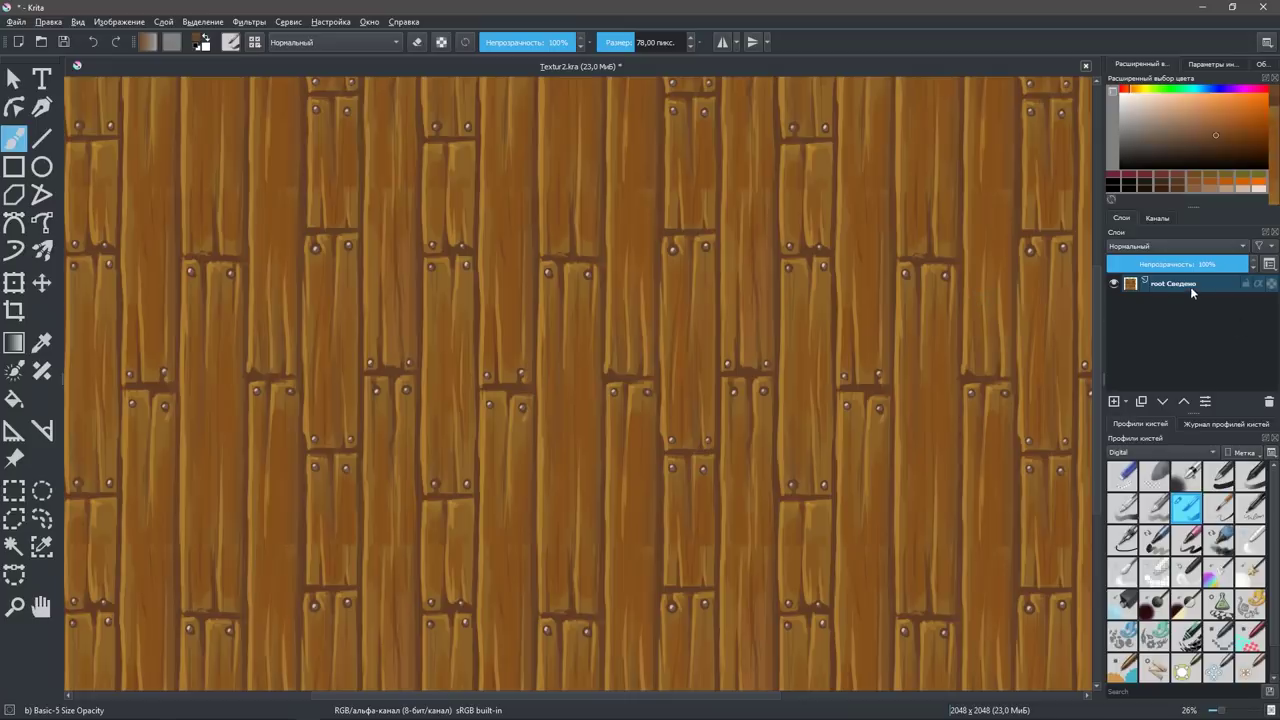
Duplicate the merged plank layer and toggle wrap-around mode off and back on.
key("ctrl+j")
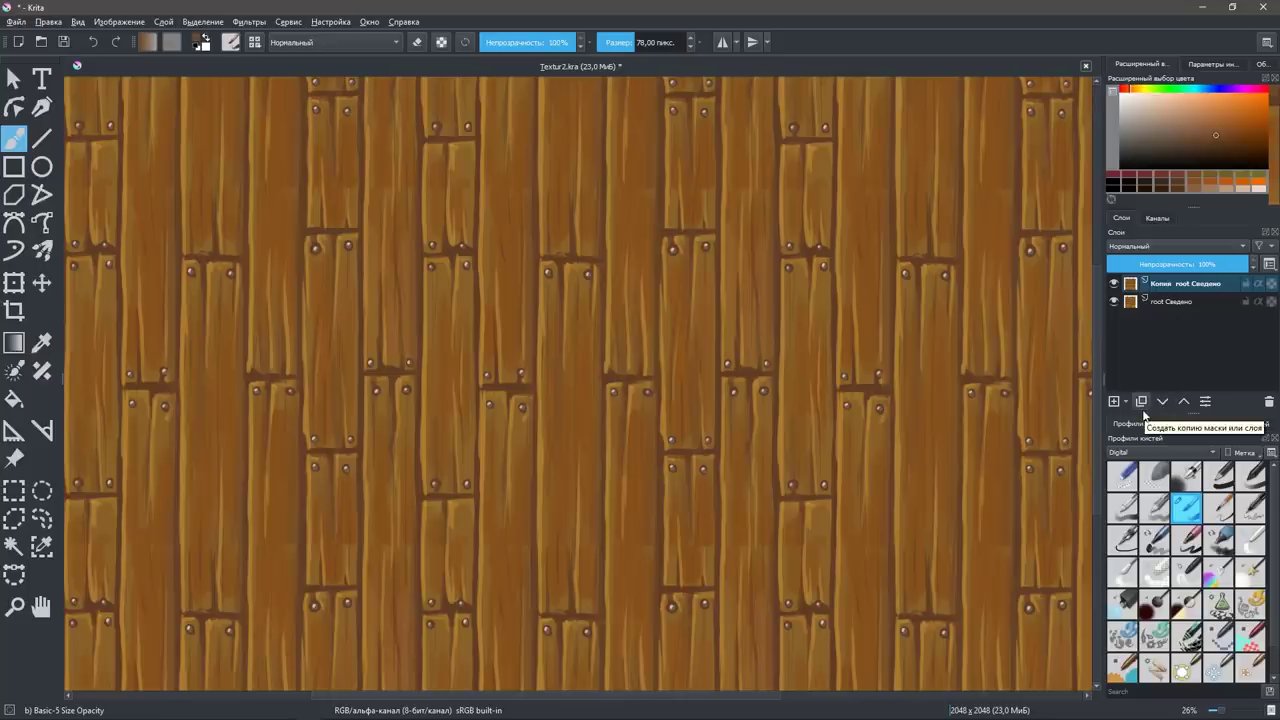
key("w")
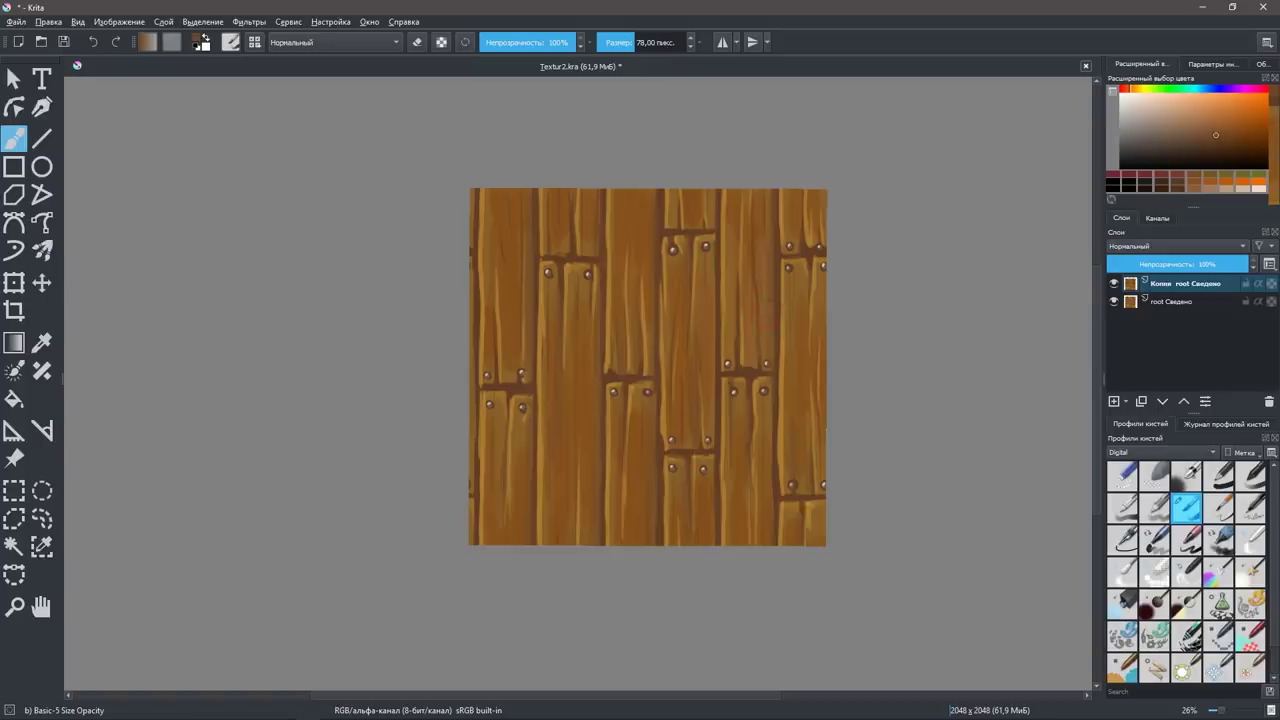
key("w")
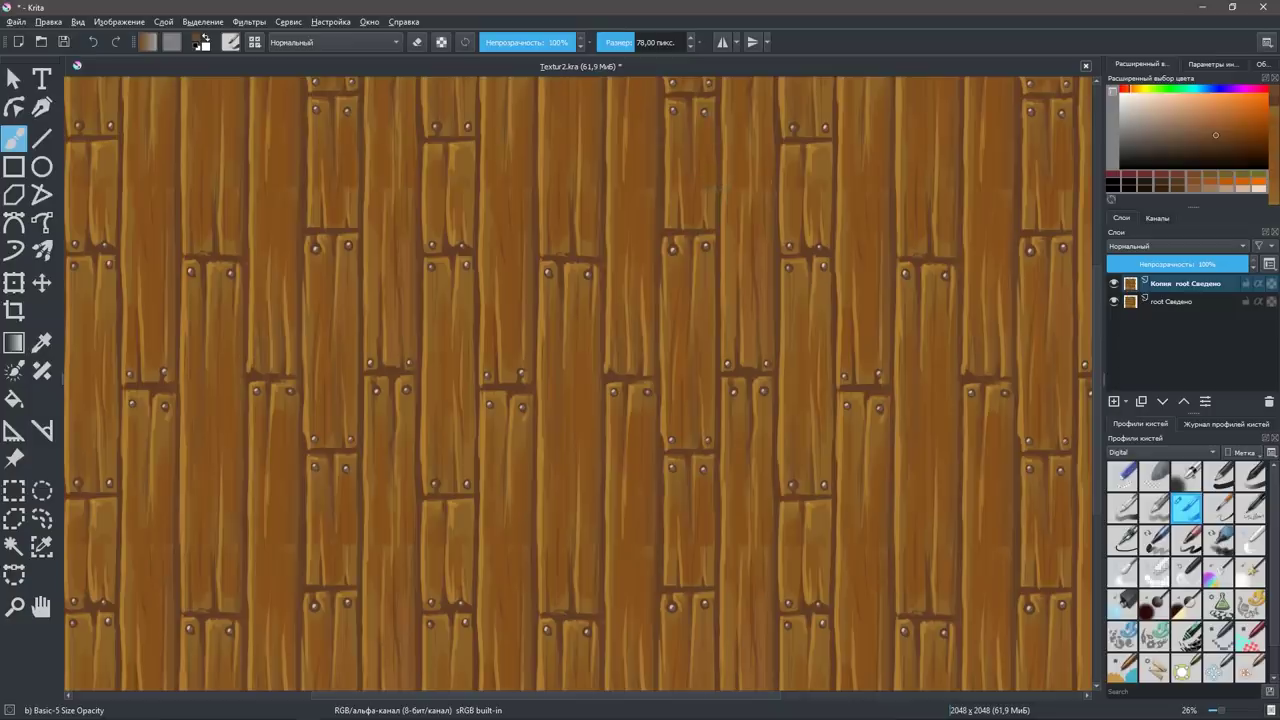
Filter brush presets to My Favorites and choose a brush for painting grain.
mouse_move(700, 371)
left_mouse_down()
mouse_move(774, 587)
mouse_move(806, 391)
left_mouse_up()
left_click(1250, 510)
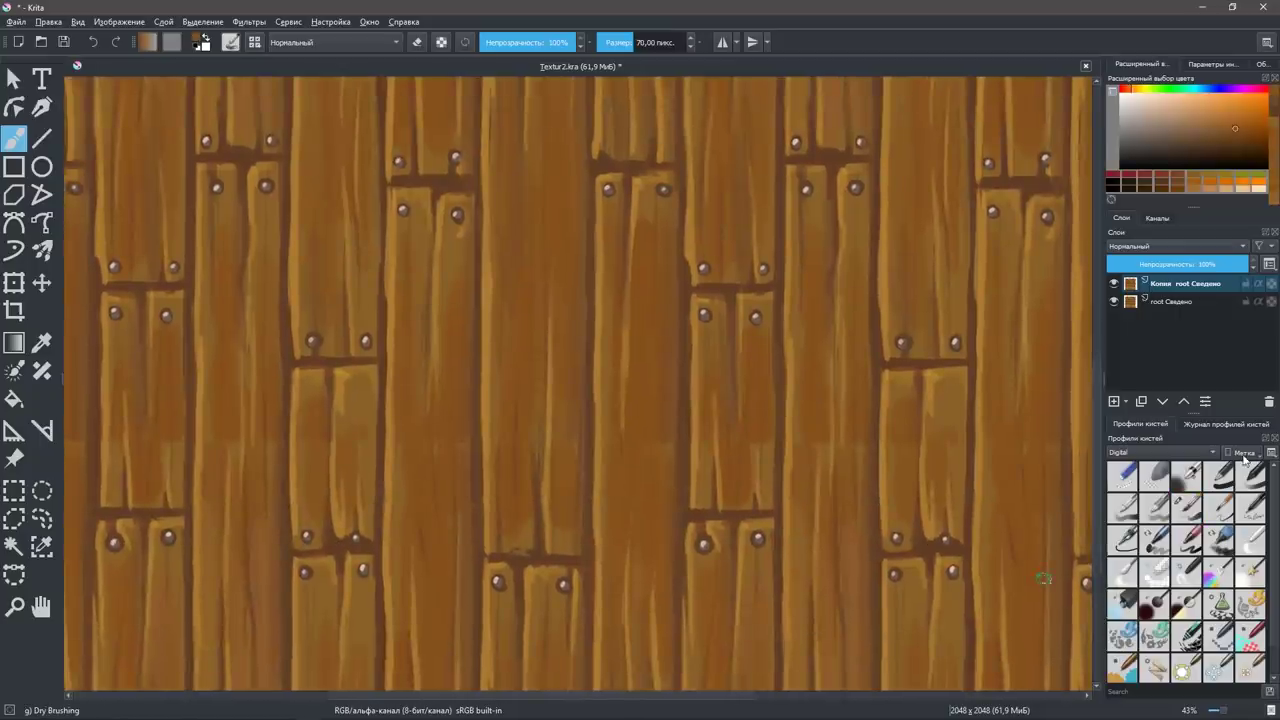
left_click(1158, 455)
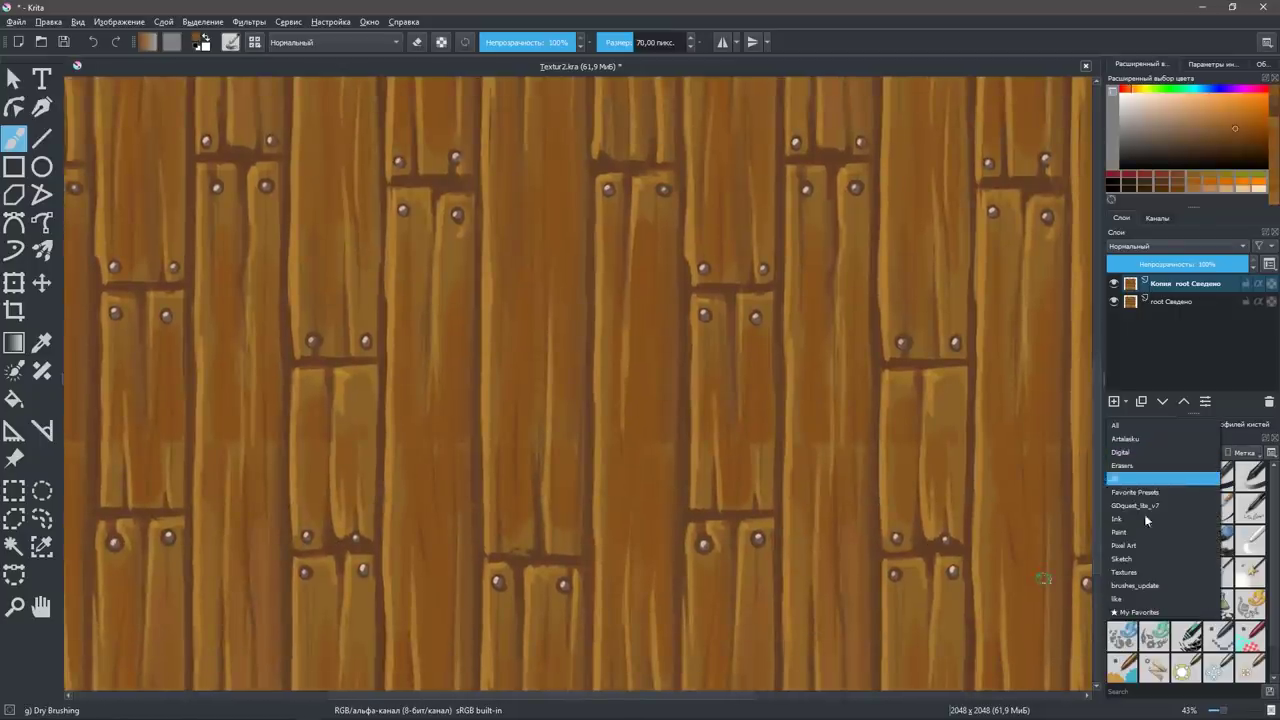
left_click(1154, 612)
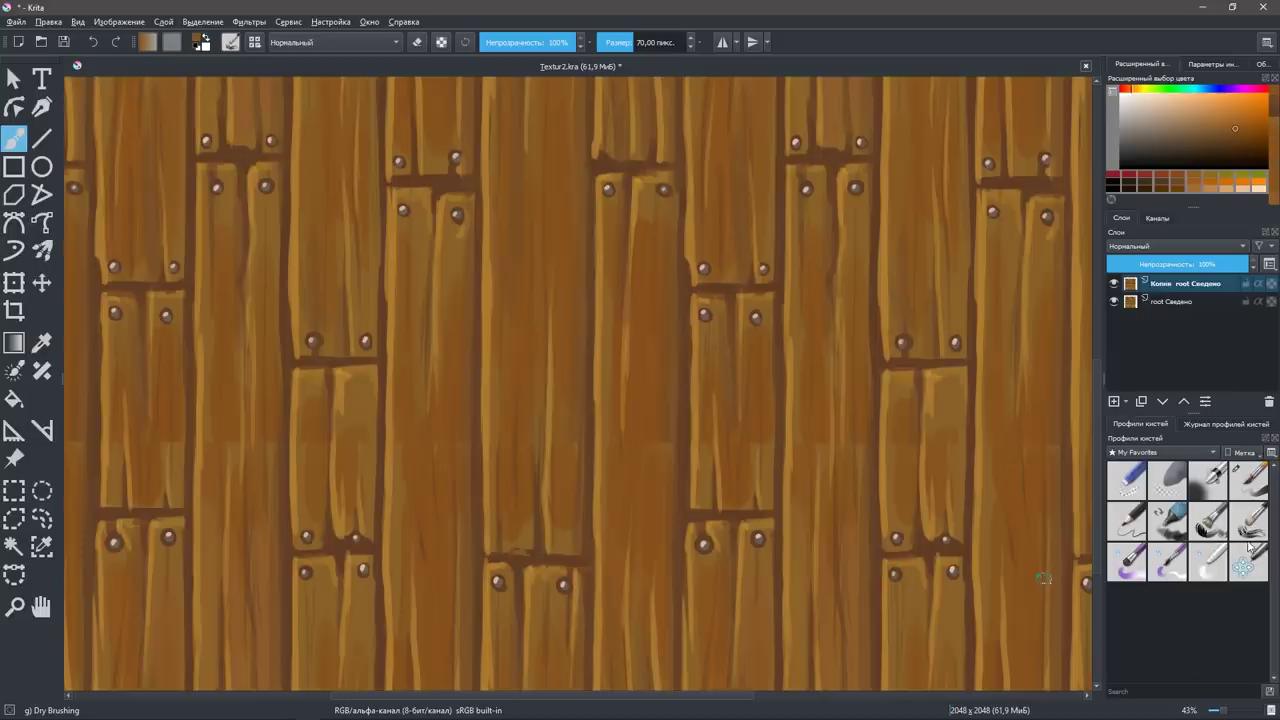
left_click(1249, 520)
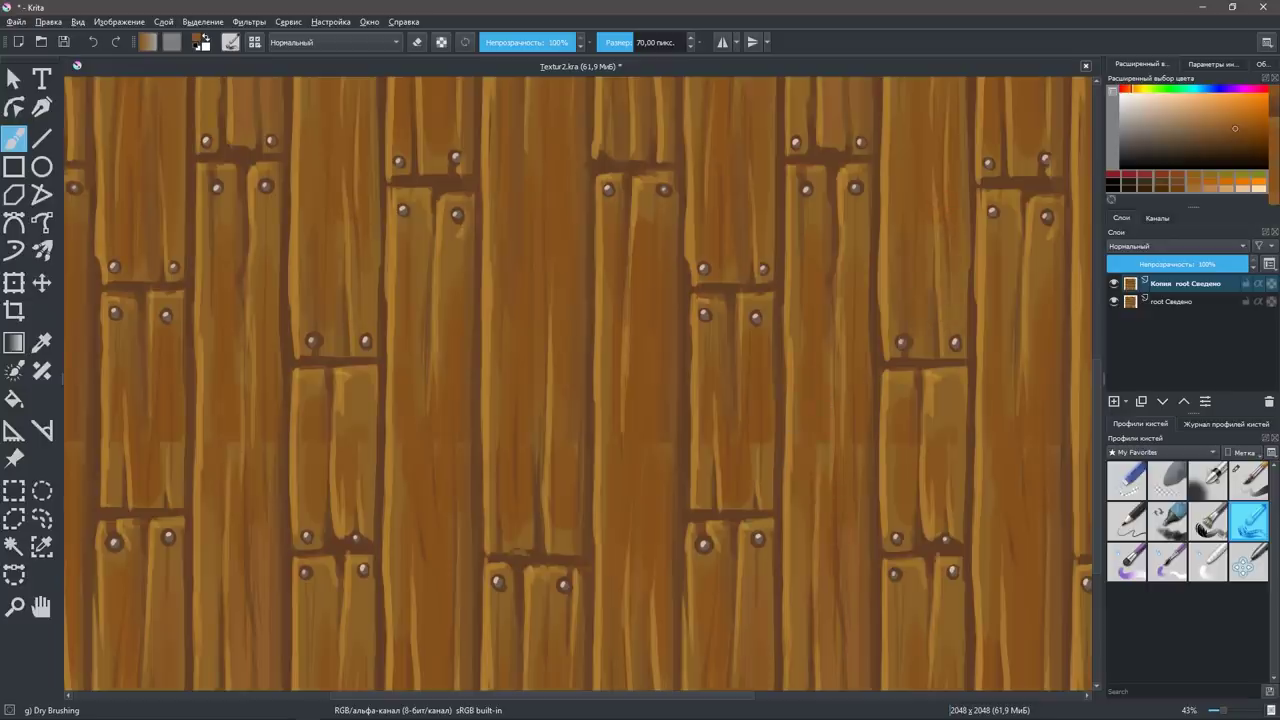
Sample a darker brown and paint dark grain streaks down the planks.
left_click(757, 512, "ctrl")
left_click_drag(757, 380, 758, 515)
mouse_move(752, 328)
left_mouse_down()
mouse_move(744, 505)
mouse_move(716, 465)
left_mouse_up()
mouse_move(718, 393)
left_mouse_down()
mouse_move(932, 292)
mouse_move(771, 349)
left_mouse_up()
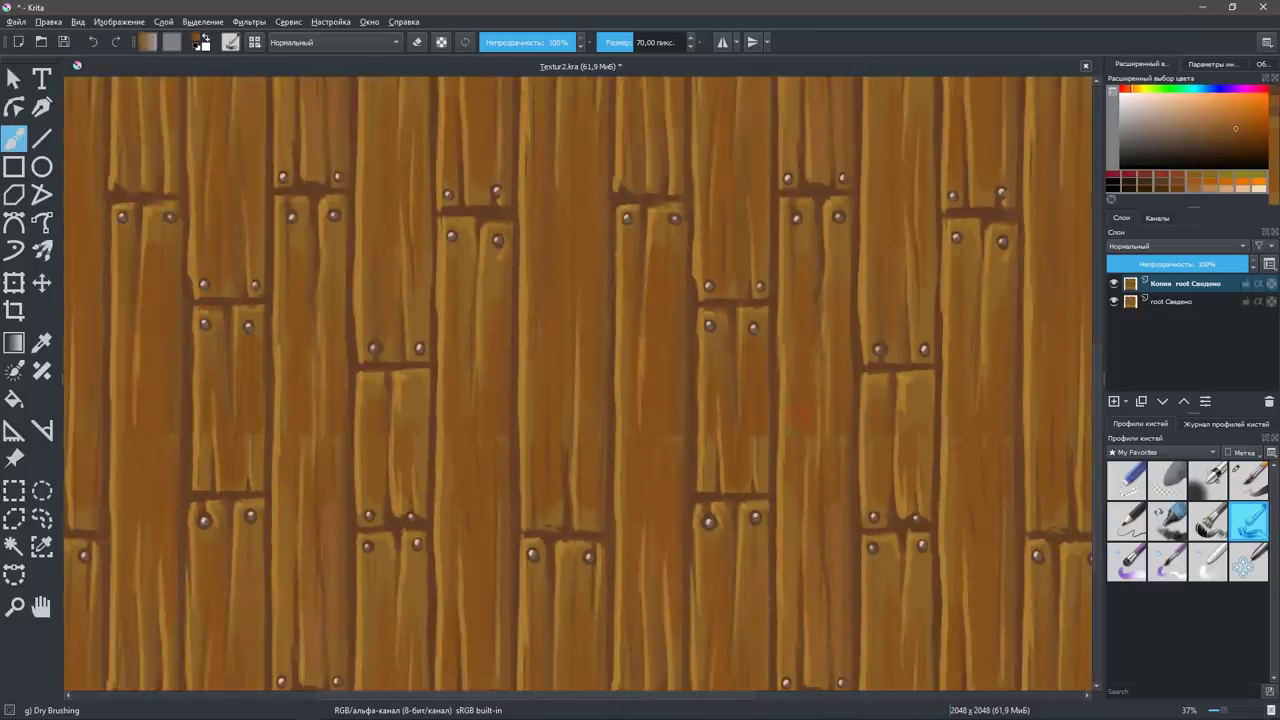
Sample lighter orange wood shades and paint over a dark plank gap and faint shading.
left_click(798, 363, "ctrl")
left_click(808, 251, "ctrl")
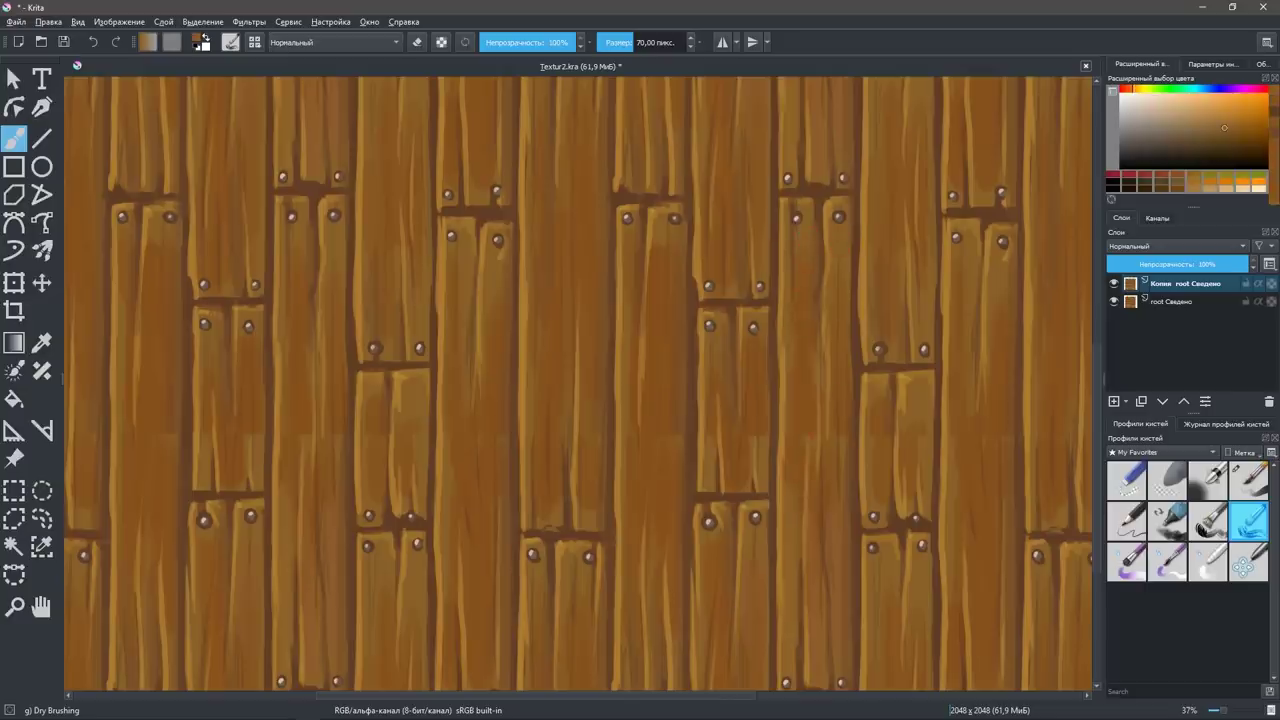
left_click_drag(766, 470, 766, 512)
left_click(800, 375, "ctrl")
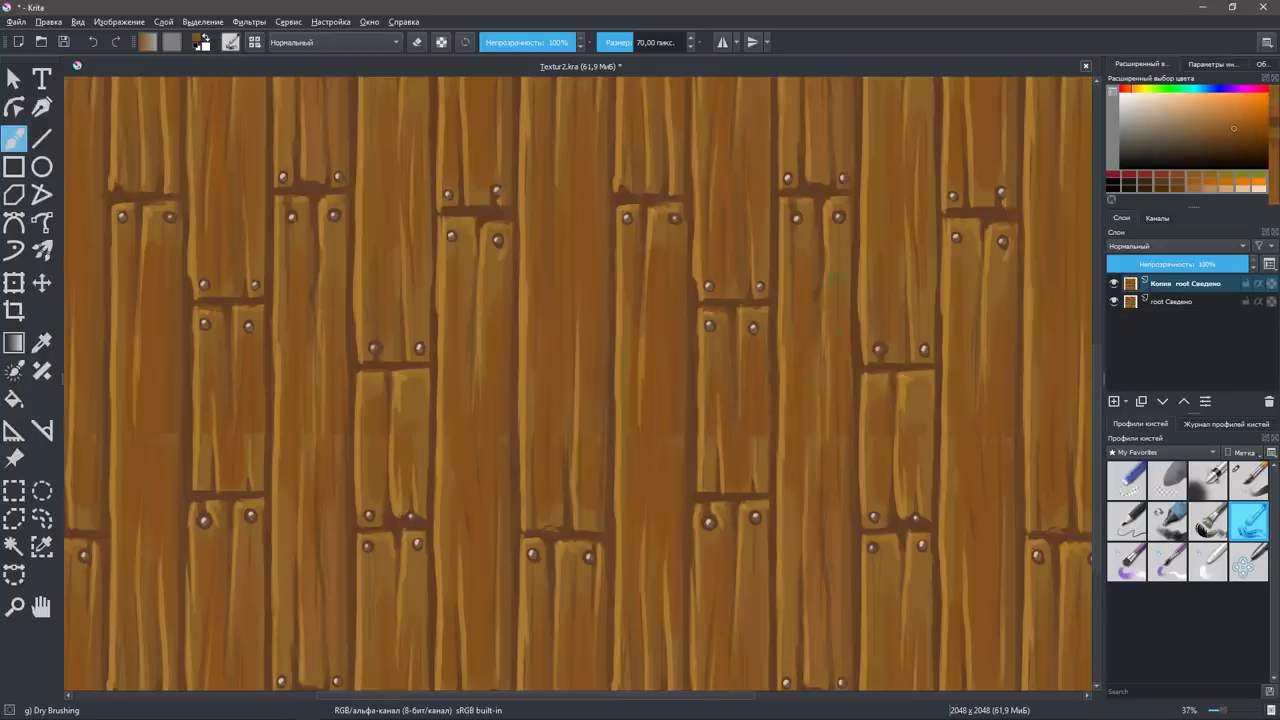
left_click(806, 392, "ctrl")
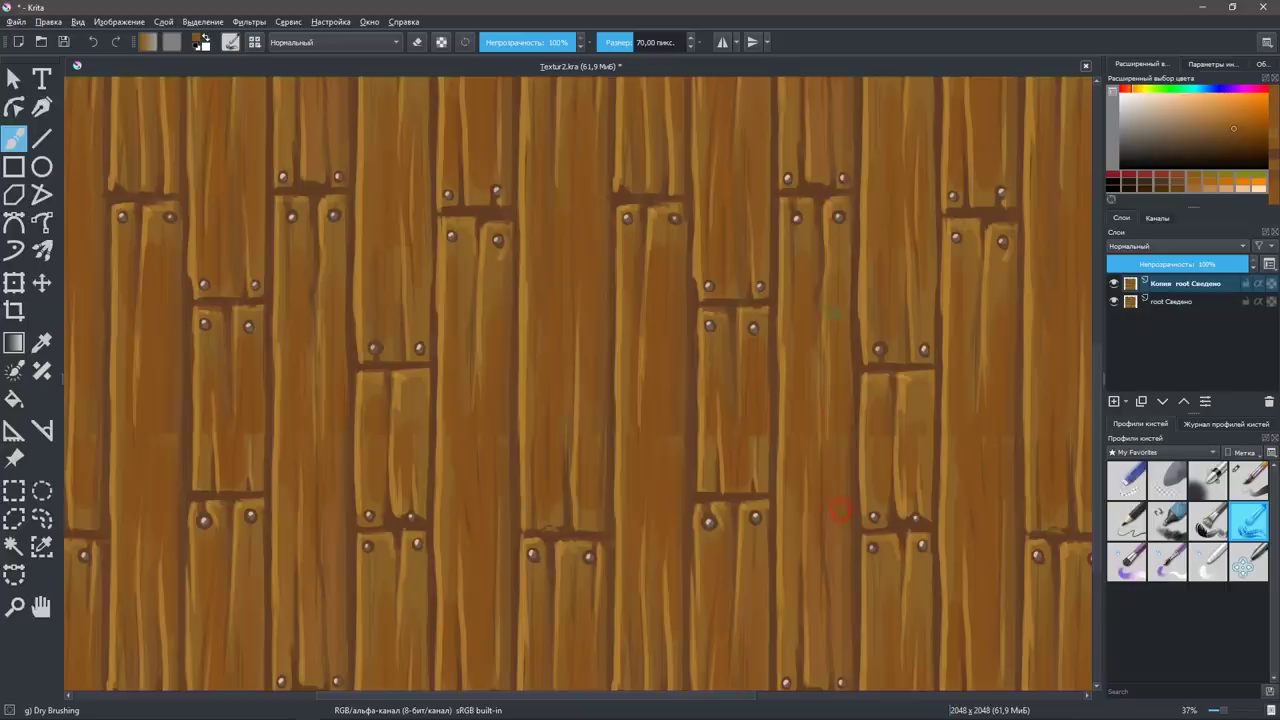
left_click(801, 341, "ctrl")
left_click_drag(828, 390, 833, 597)
Enlarge the brush and add a thin dark grain line along a plank, resampling wood colours.
key("bracketright")
key("bracketright")
key("bracketright")
key("bracketright")
left_click(803, 263, "ctrl")
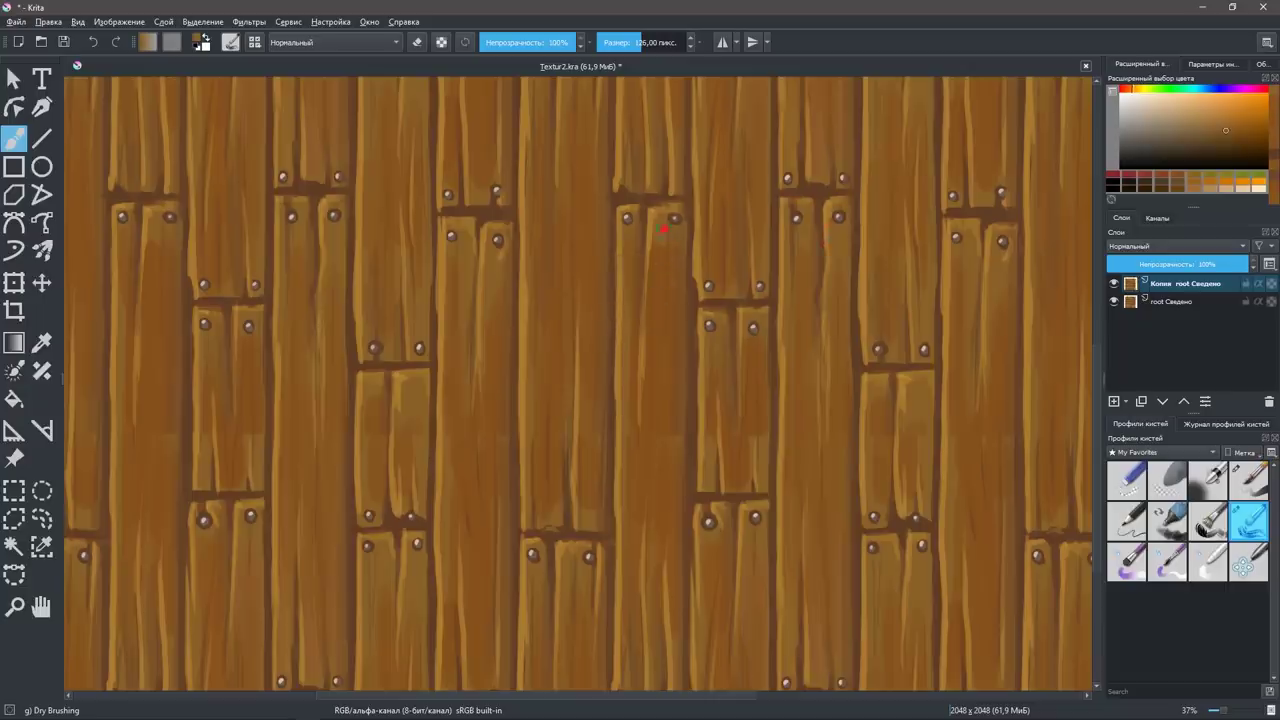
left_click(672, 374, "ctrl")
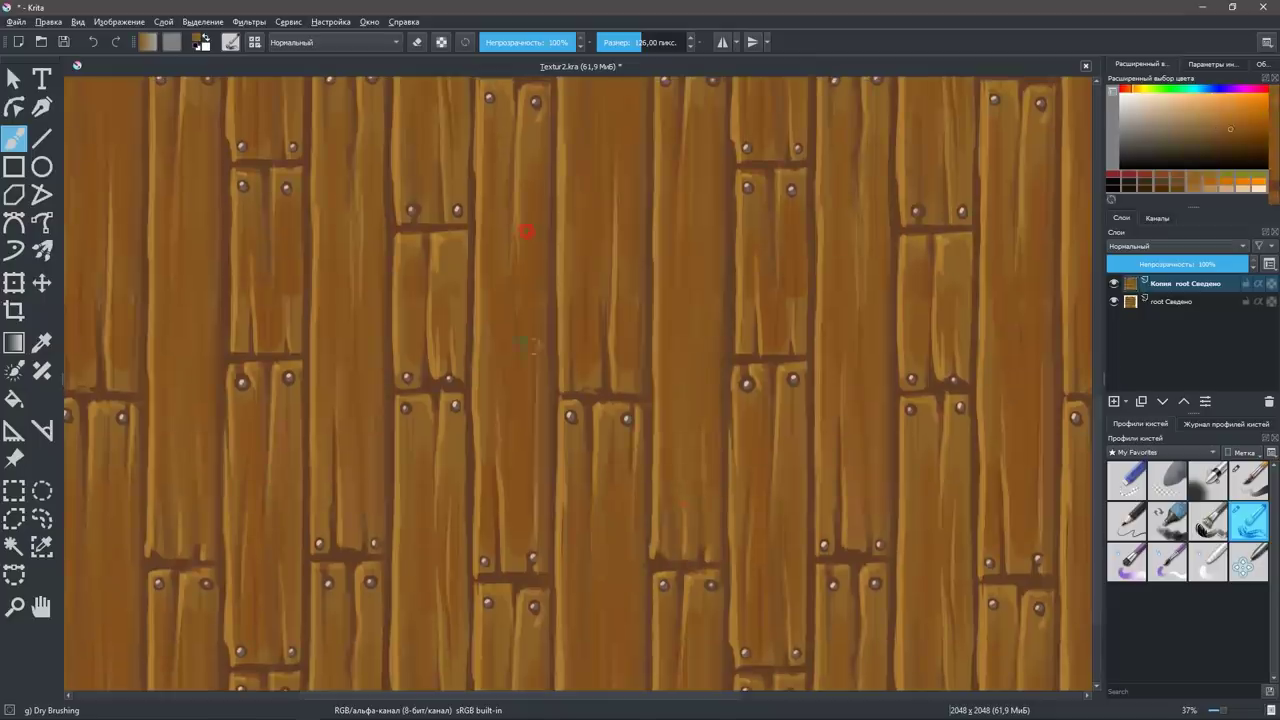
left_click(523, 229, "ctrl")
left_click(418, 292, "ctrl")
left_click_drag(224, 264, 222, 310)
left_click(222, 310, "ctrl")
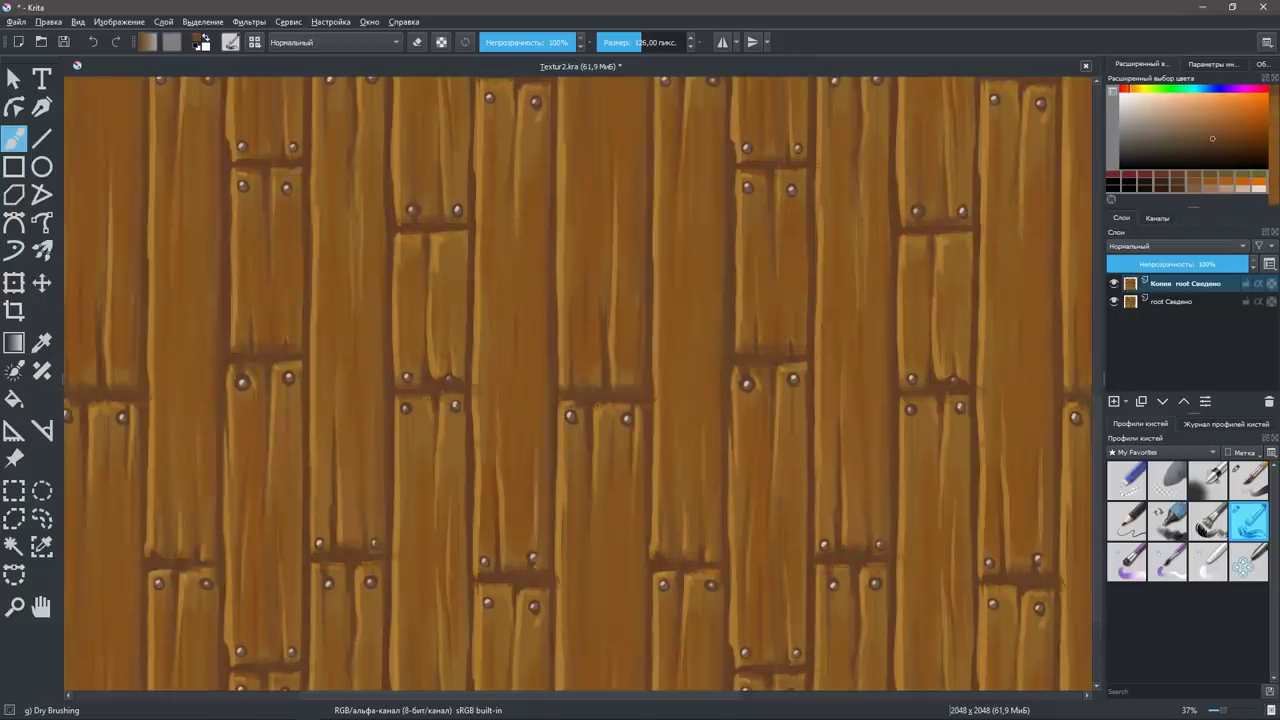
left_click(788, 346, "ctrl")
left_click(410, 345, "ctrl")
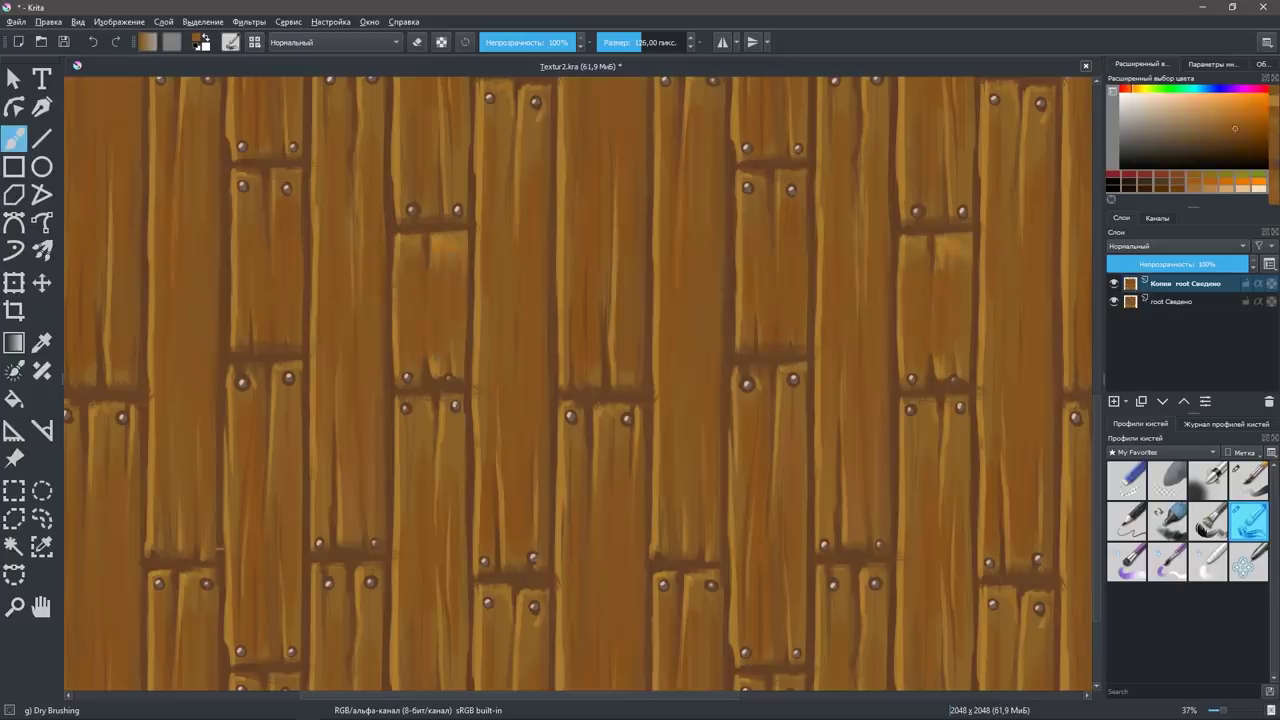
scroll(440, 275, "down", 5)
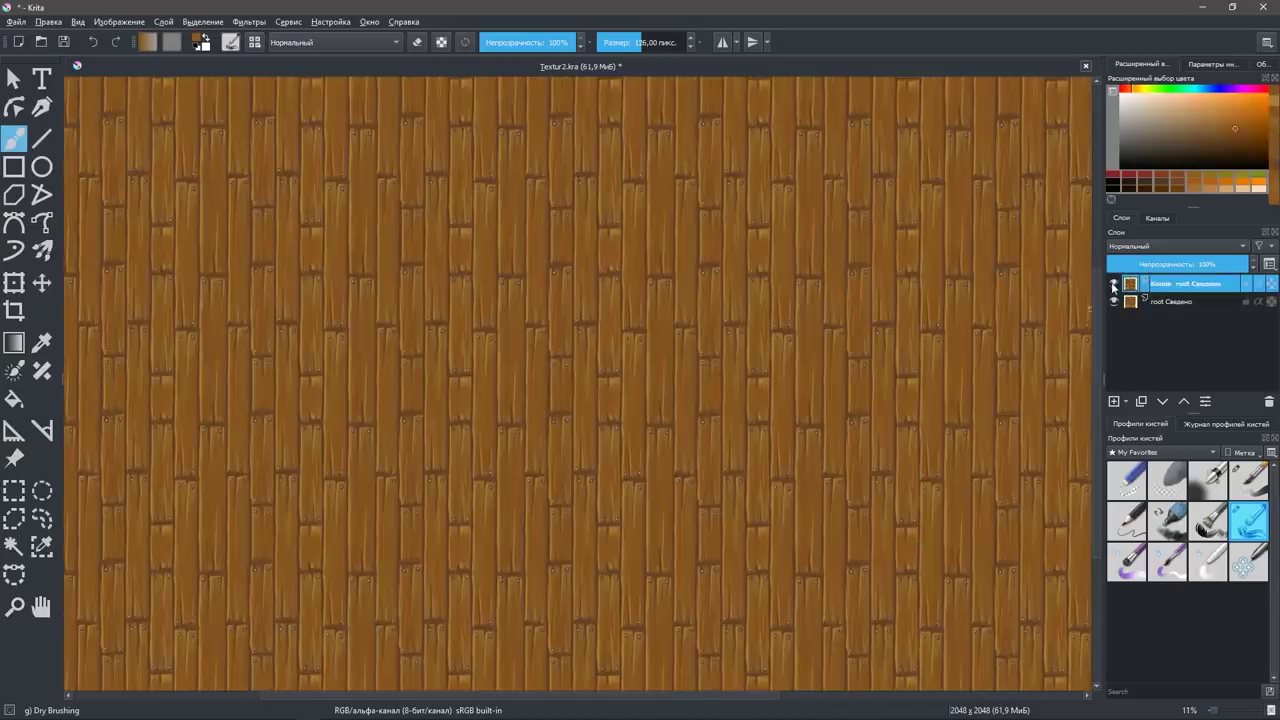
left_click(1113, 286)
left_click(1115, 287)
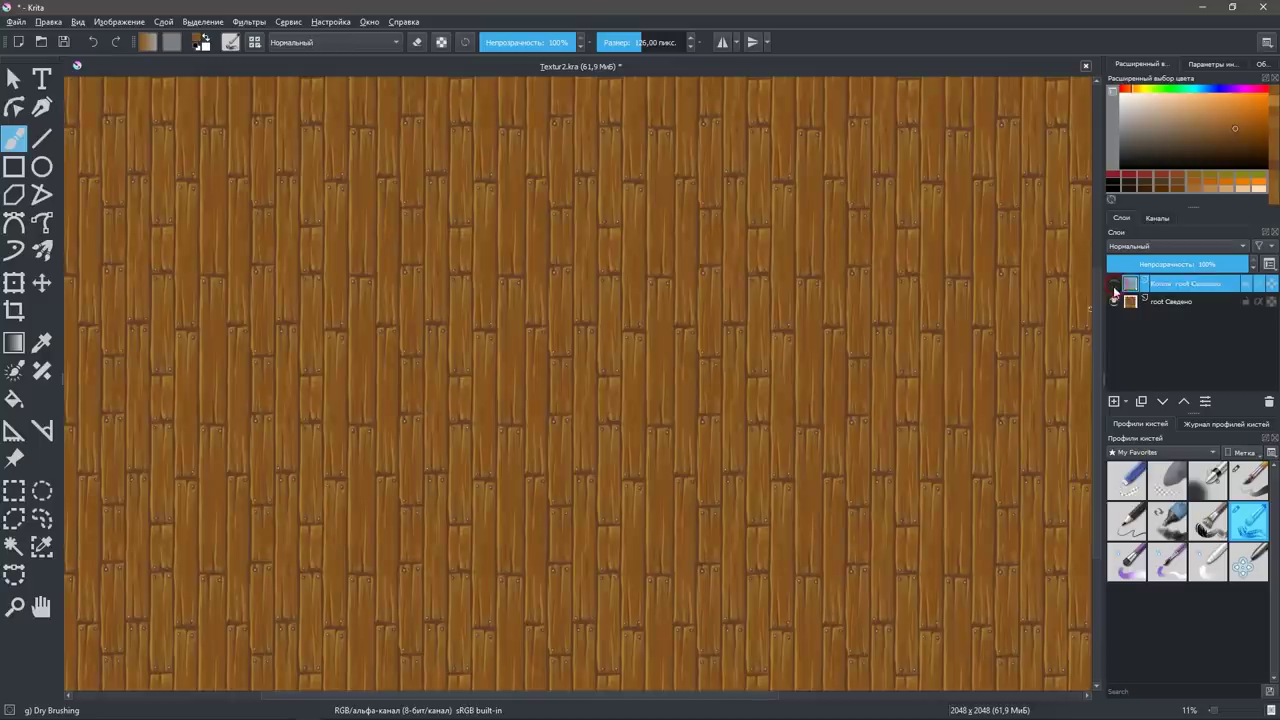
left_click(1115, 288)
left_click(1115, 288)
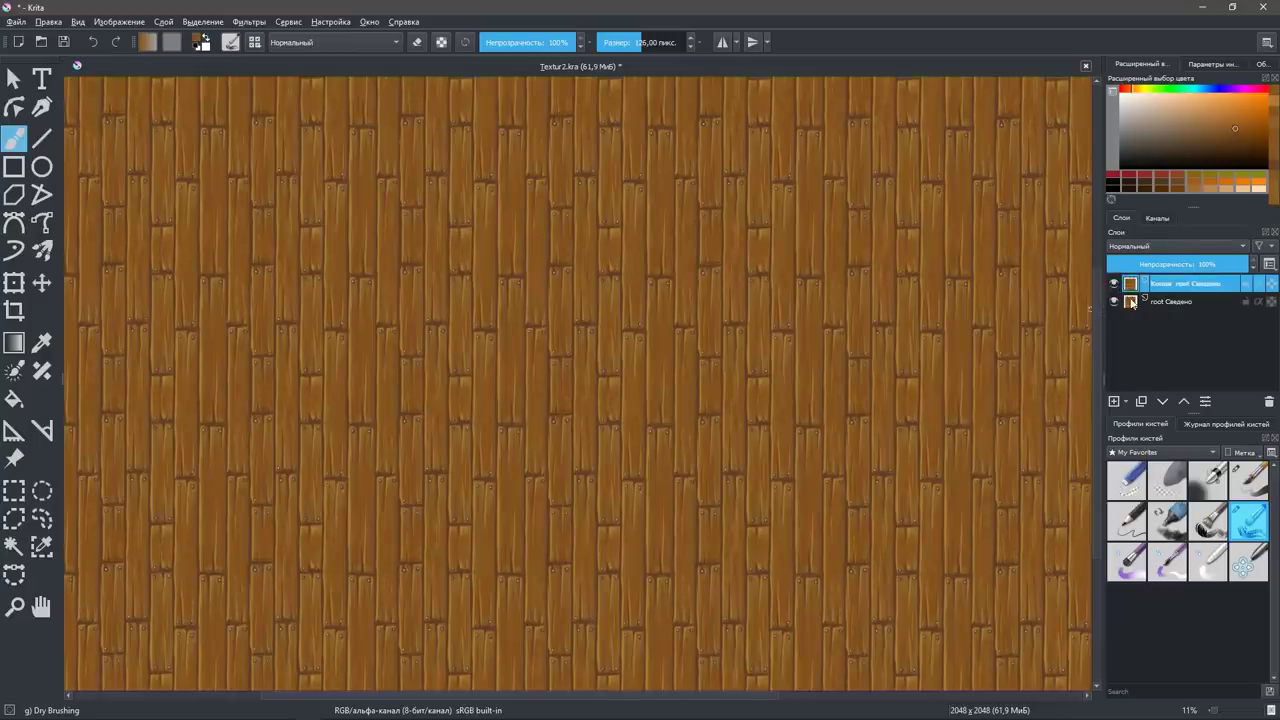
scroll(806, 349, "up", 3)
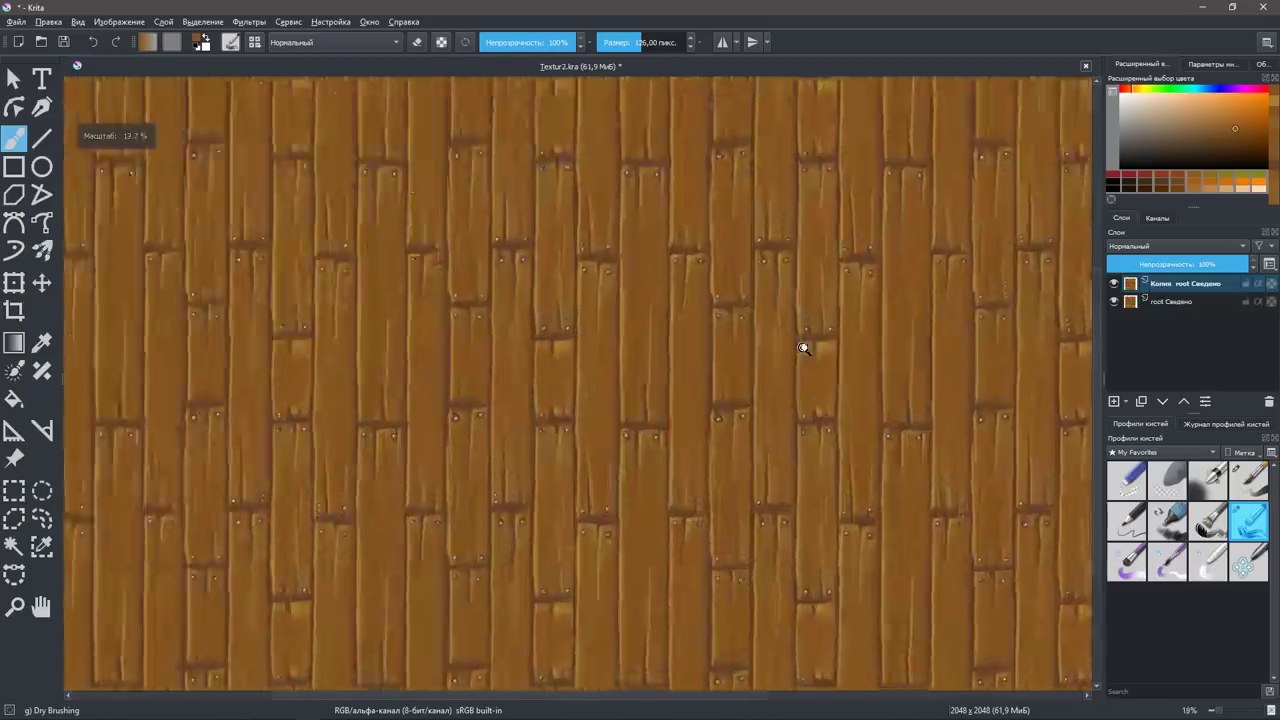
scroll(825, 332, "up", 1)
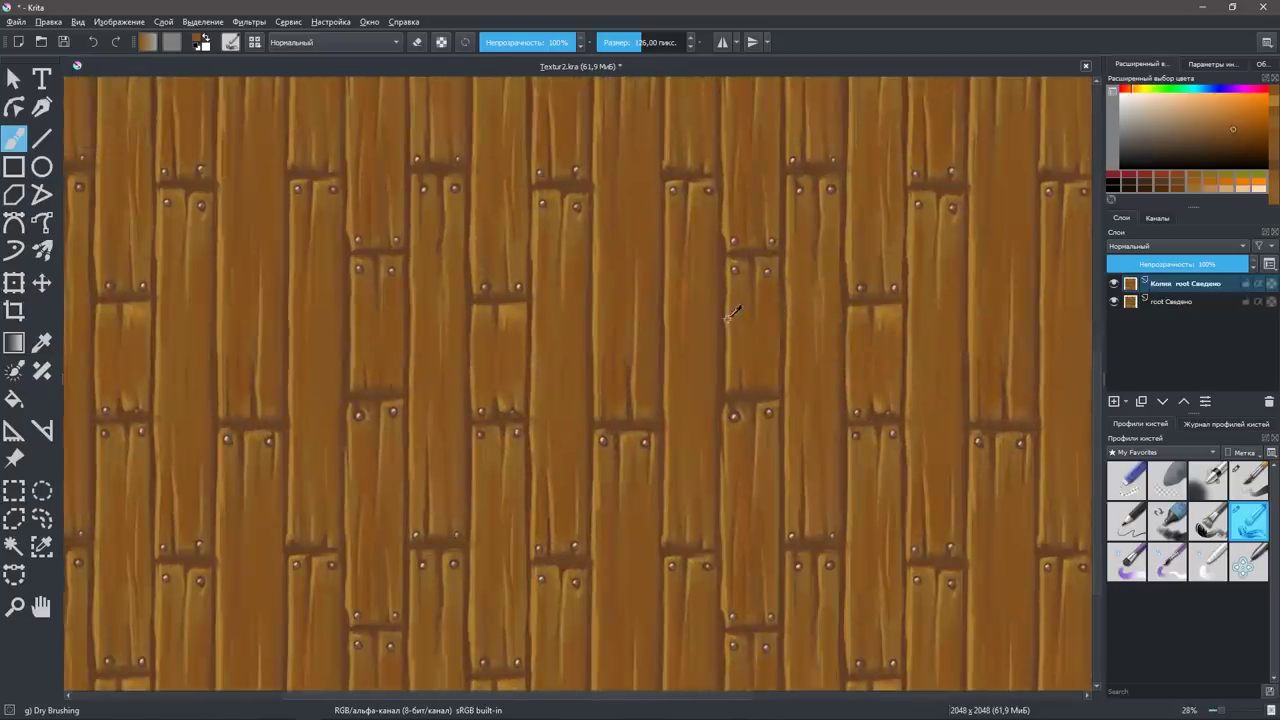
Sample a plank colour and switch to the Basic-5 Size Opacity brush from the pop-up palette.
left_click(766, 268, "ctrl")
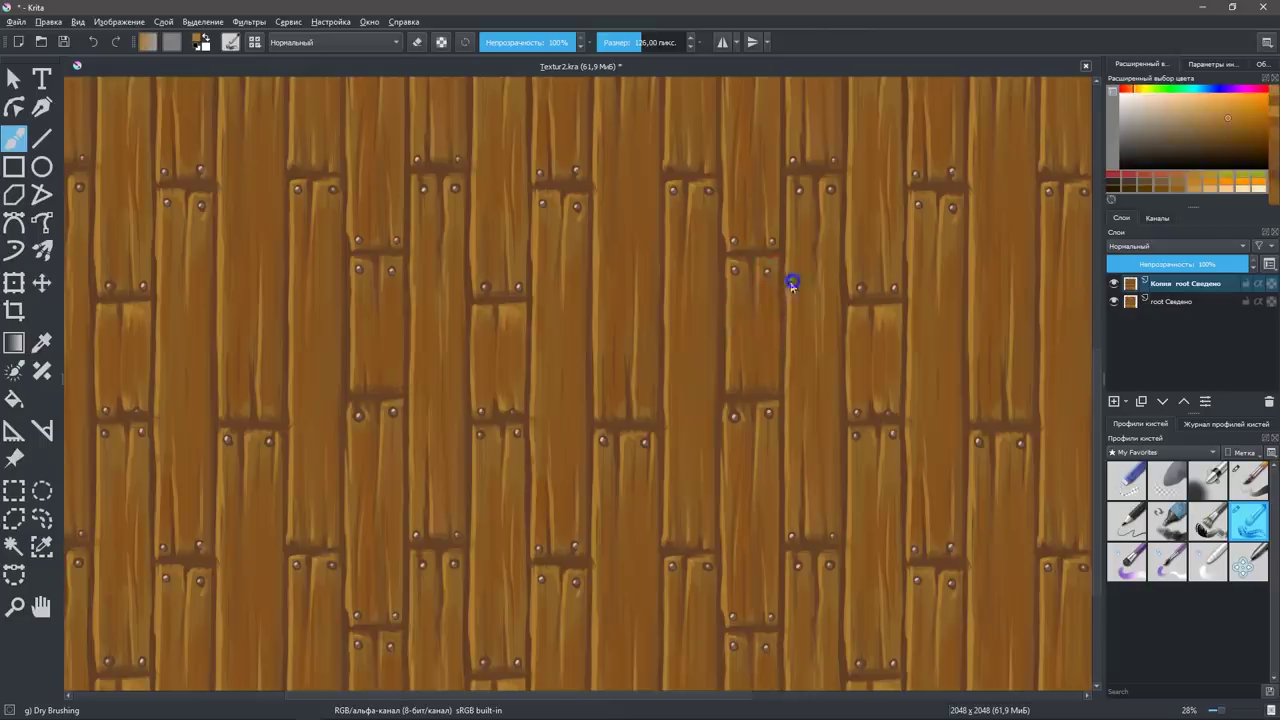
right_click(790, 282)
left_click(1247, 482)
left_click(803, 513)
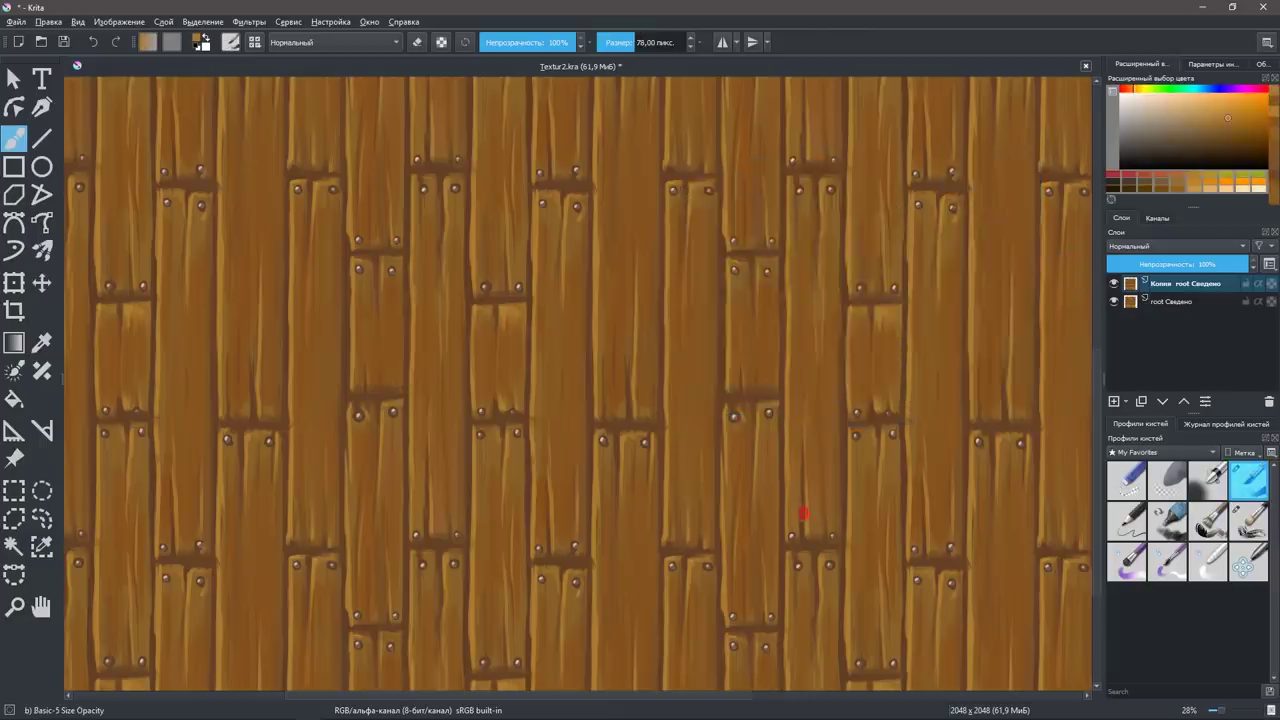
right_click(797, 291)
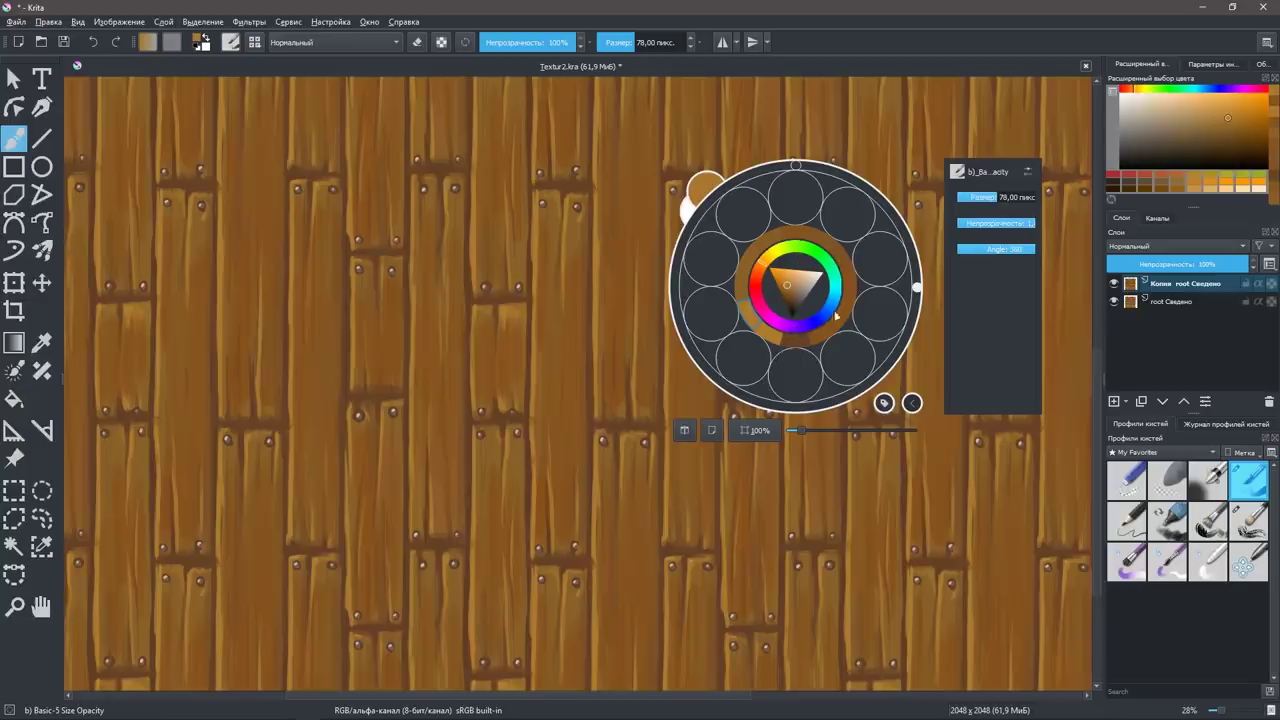
right_click(795, 197)
right_click(657, 318)
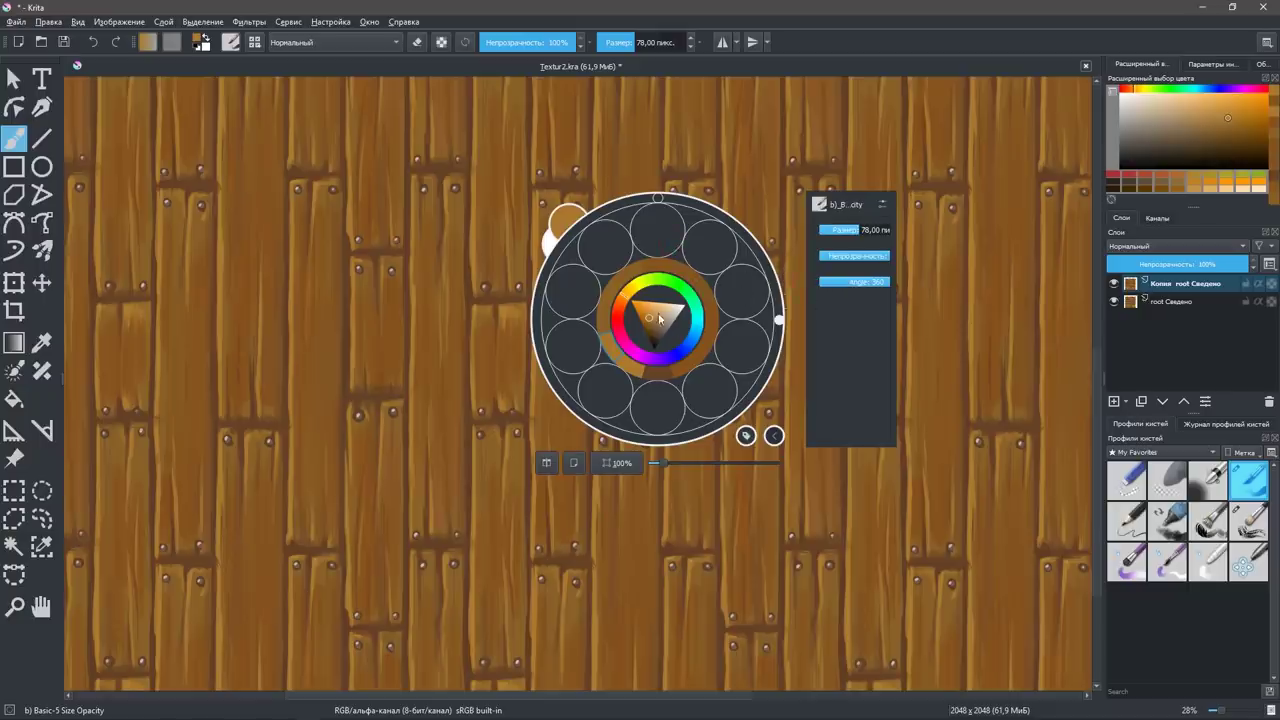
Choose a deeper reddish-brown in the colour triangle, test-dabbing and undoing the dab.
left_click_drag(660, 318, 651, 318)
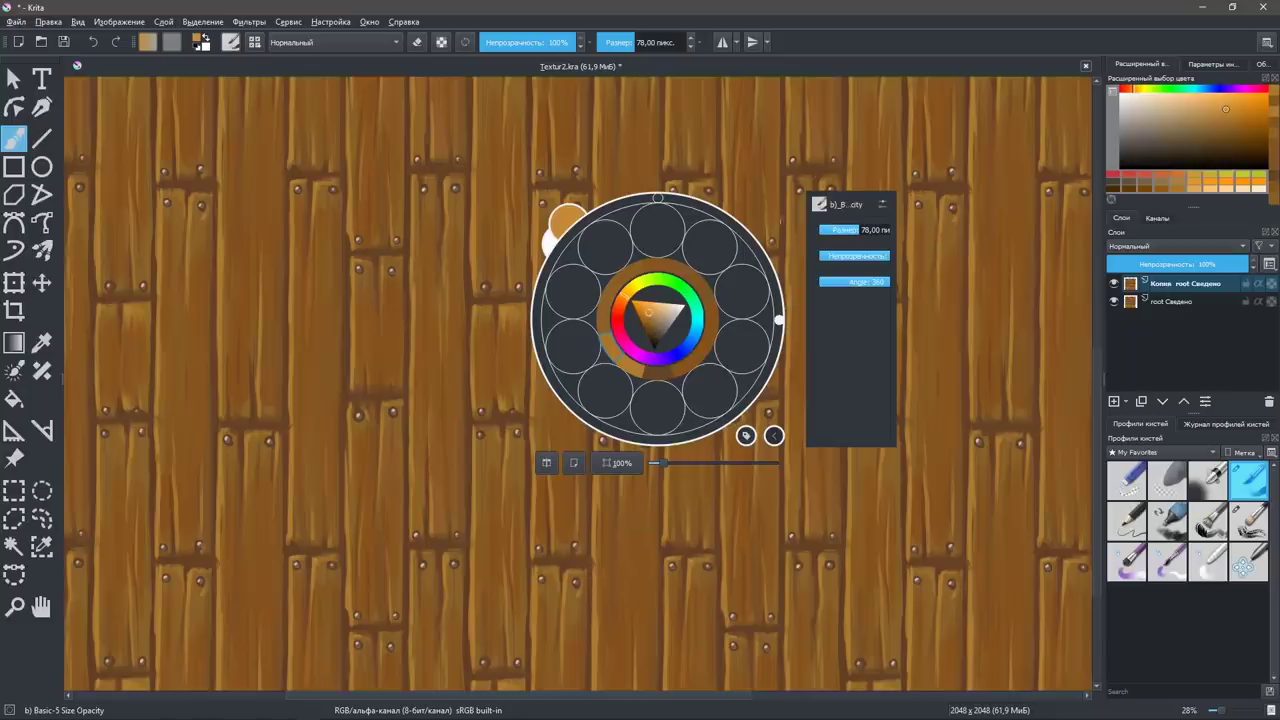
left_click(773, 180)
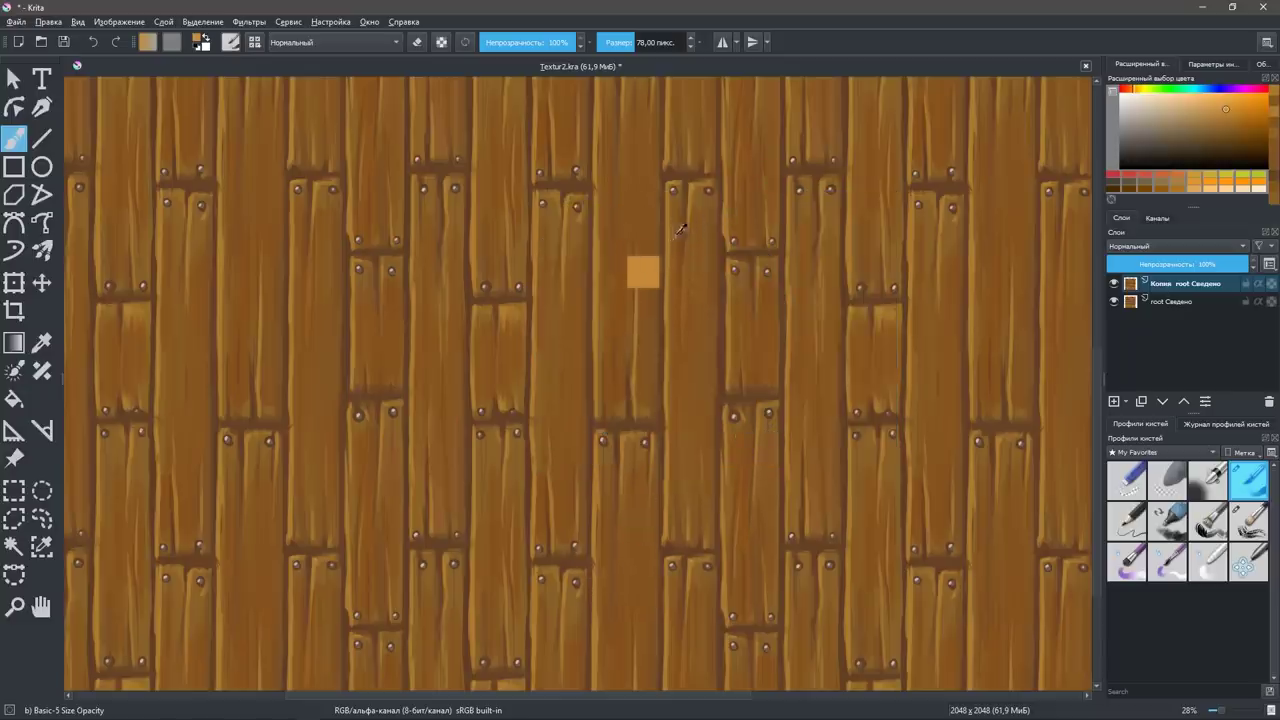
left_click(632, 270)
key("ctrl+z")
key("ctrl+shift+z")
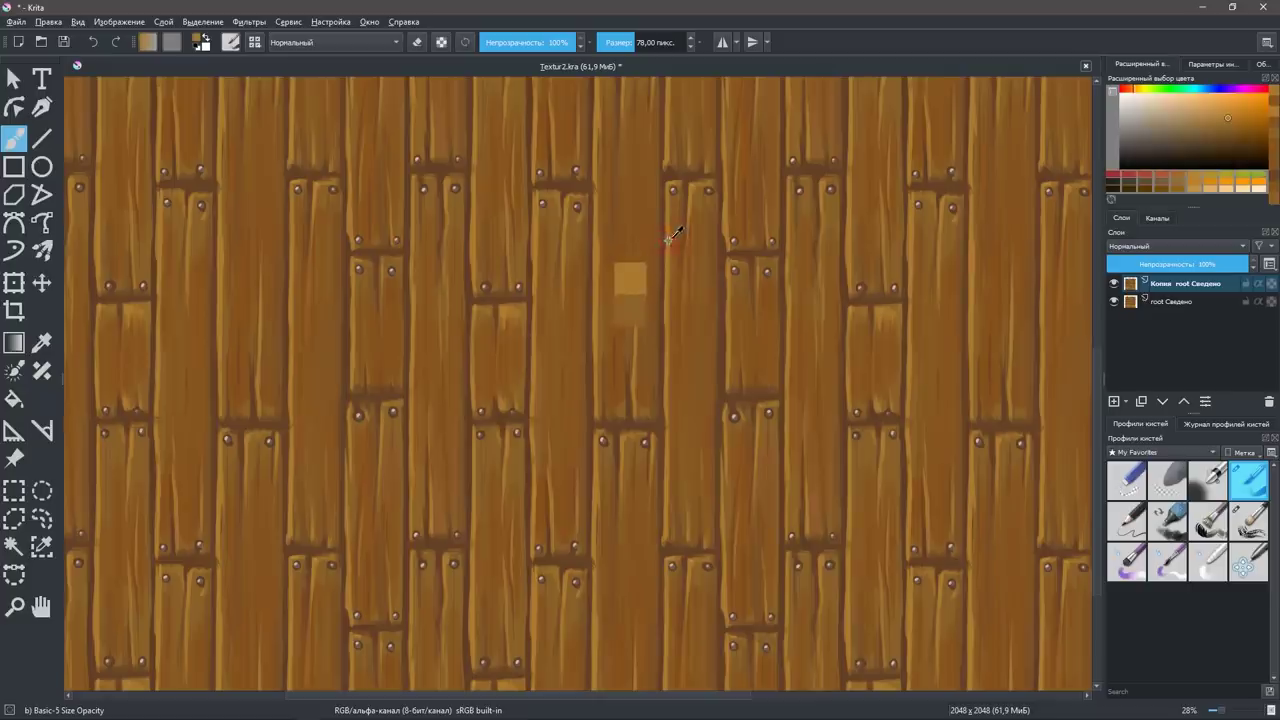
key("ctrl+z")
right_click(701, 270)
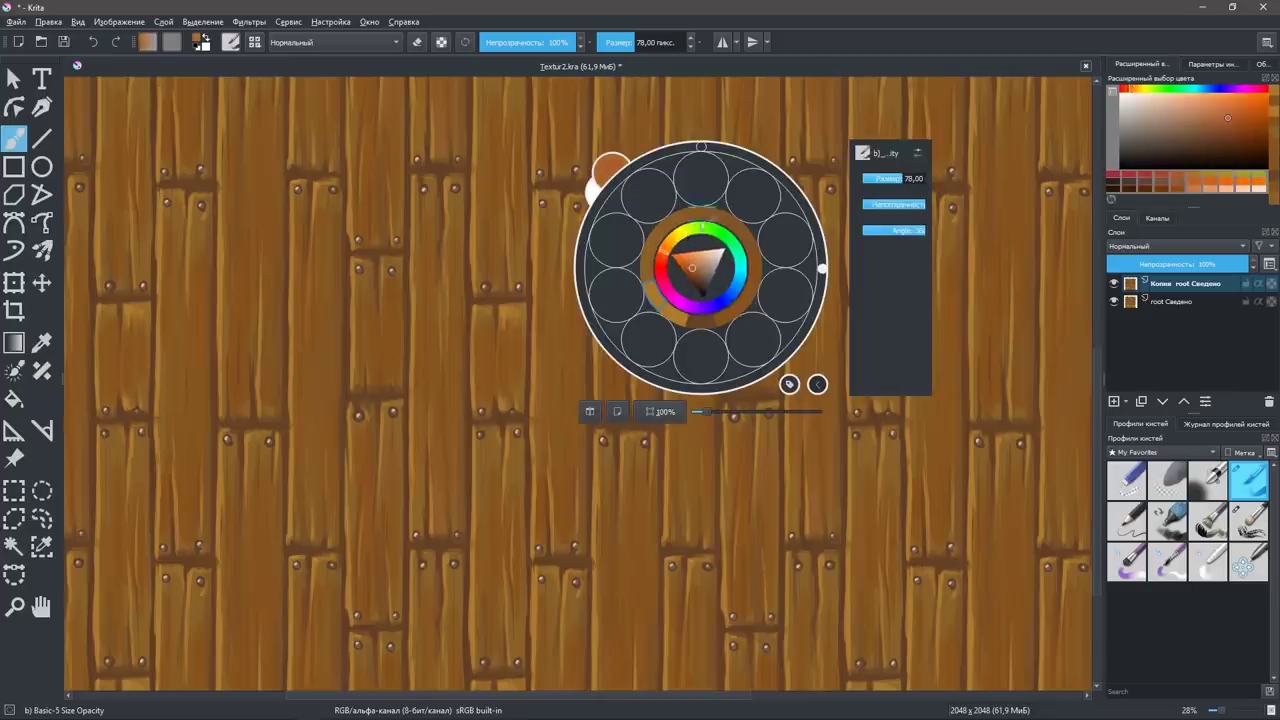
left_click(696, 272)
left_click(816, 467)
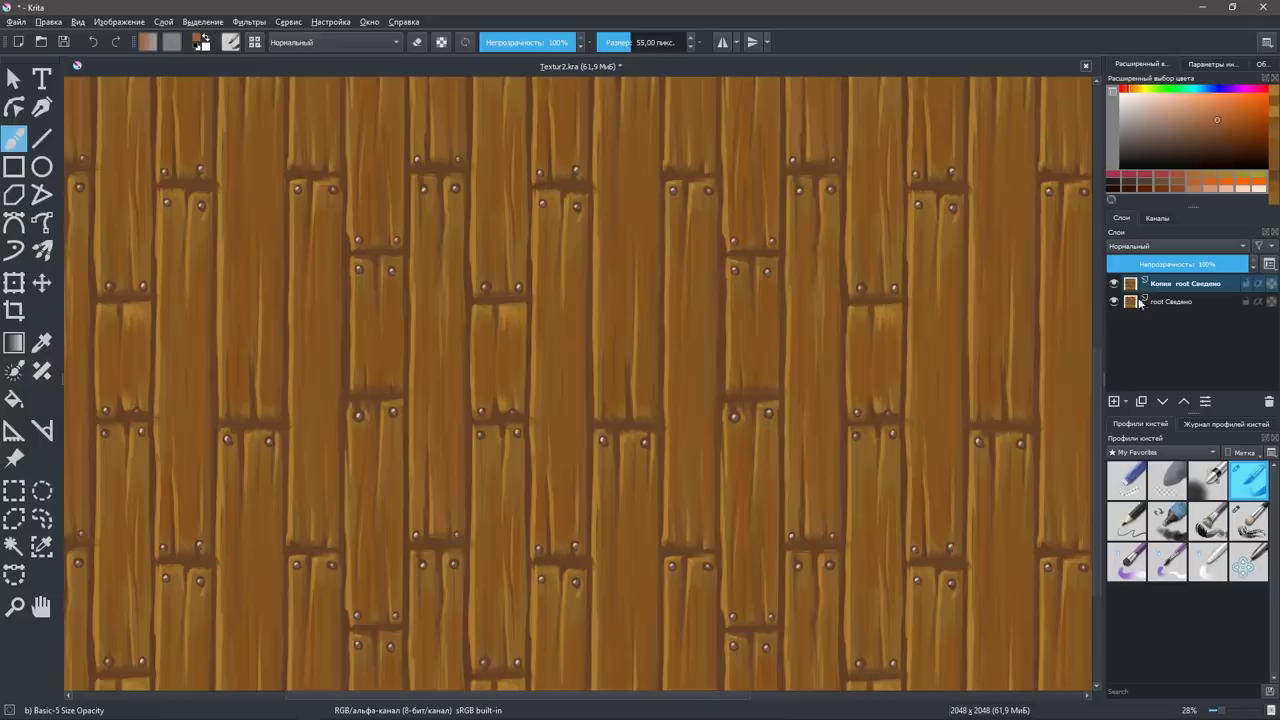
Add new layer Слой 12 on top, shrink the brush and zoom in on the planks.
left_click(1113, 401)
key("bracketleft")
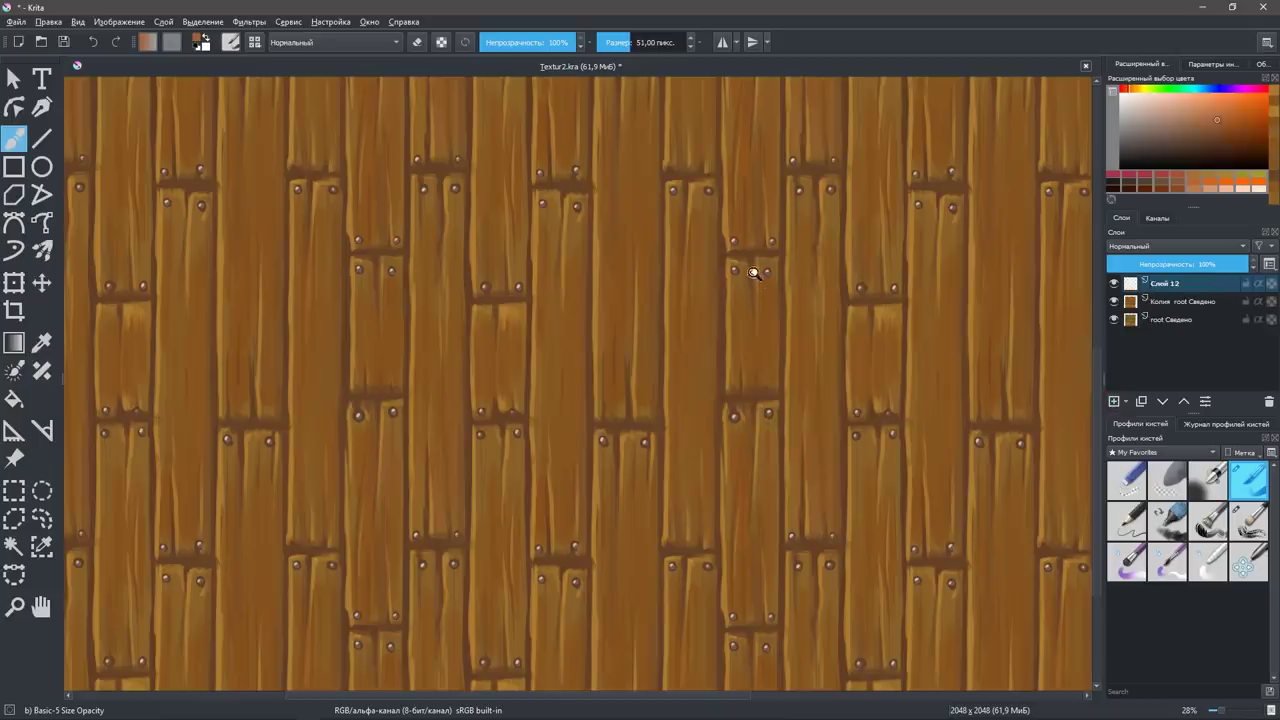
mouse_move(753, 273)
left_mouse_down()
mouse_move(776, 245)
mouse_move(770, 298)
left_mouse_up()
key("bracketleft")
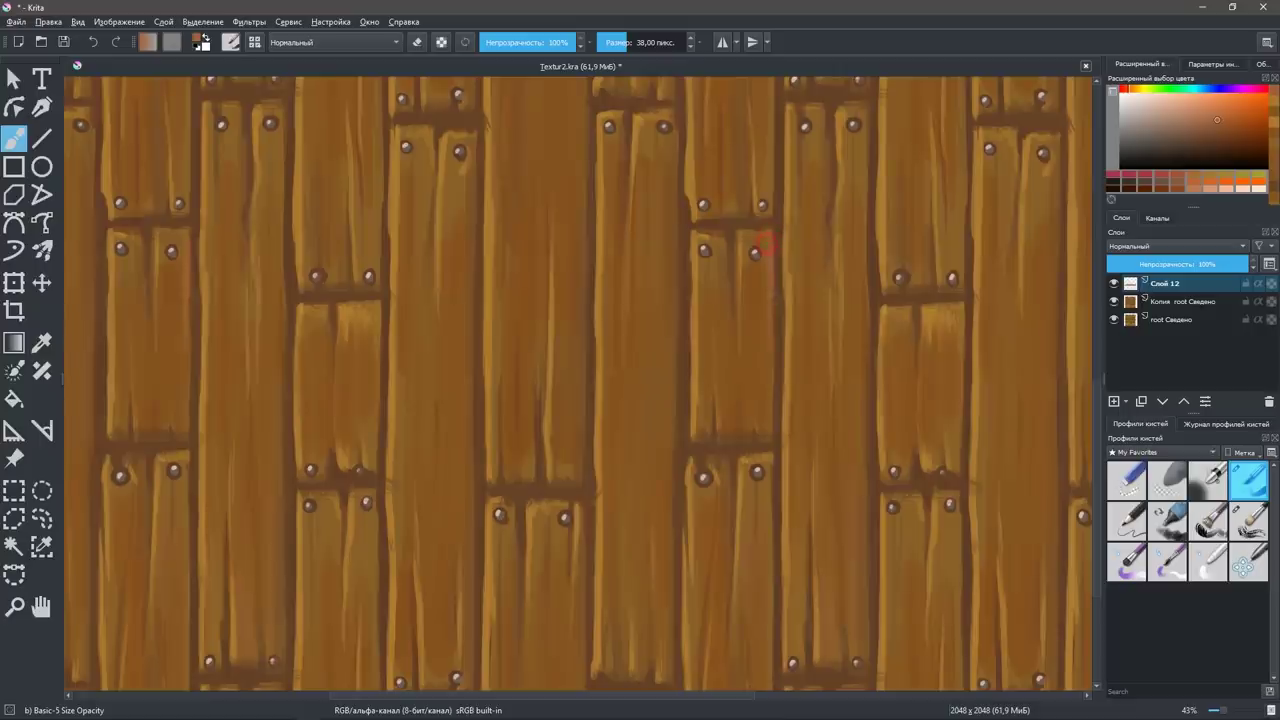
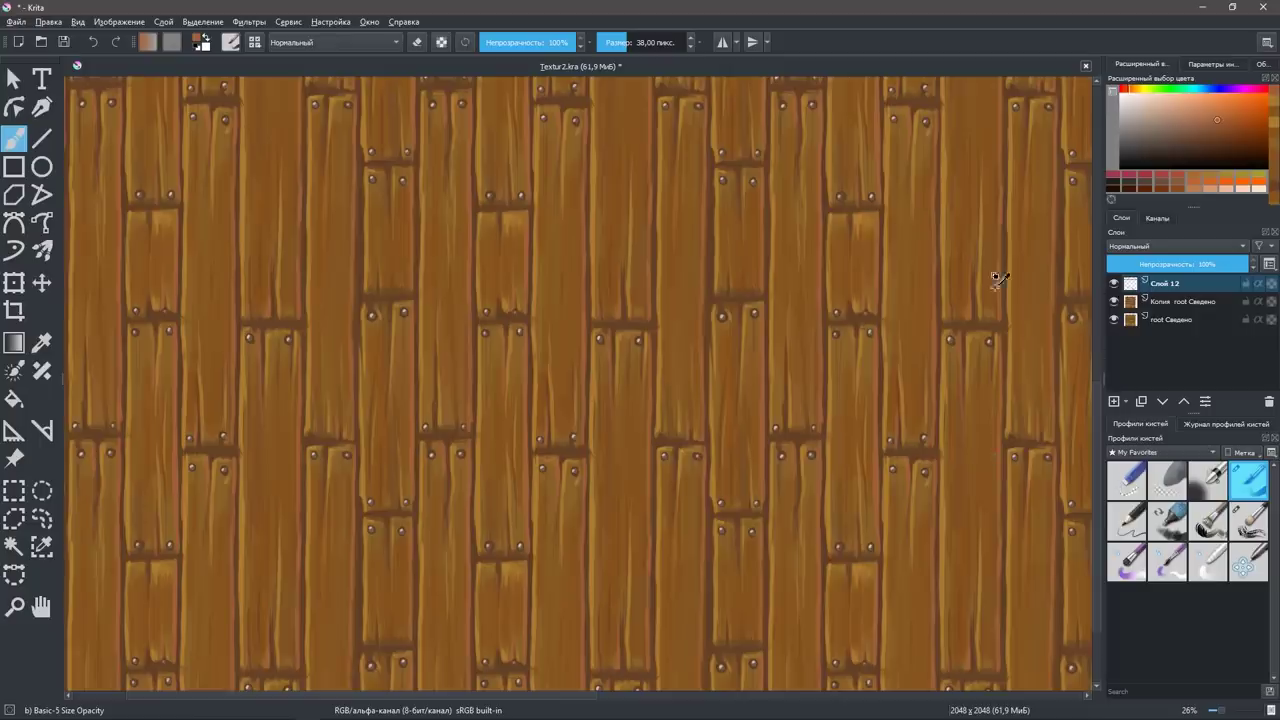
Warm and darken the wood with HSV/HSL hue 25, saturation −10, lightness −41, checked against preview.
key("ctrl+u")
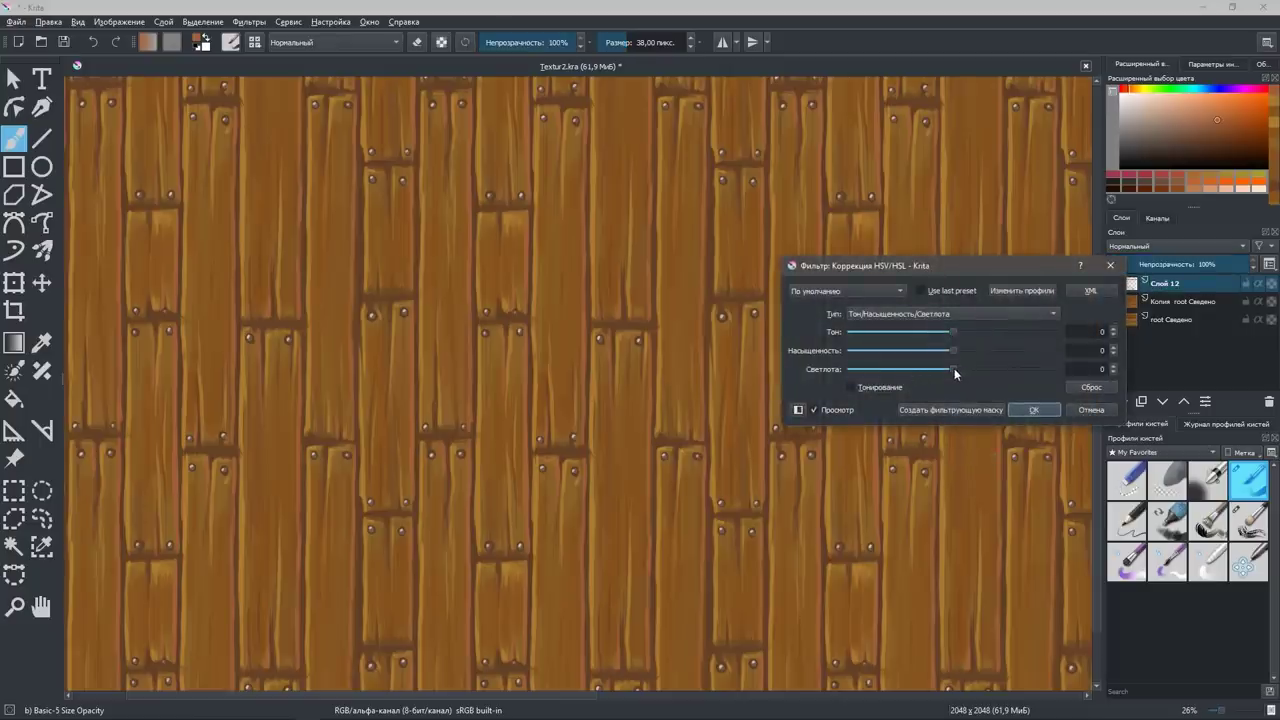
mouse_move(950, 368)
left_mouse_down()
mouse_move(918, 368)
mouse_move(936, 366)
left_mouse_up()
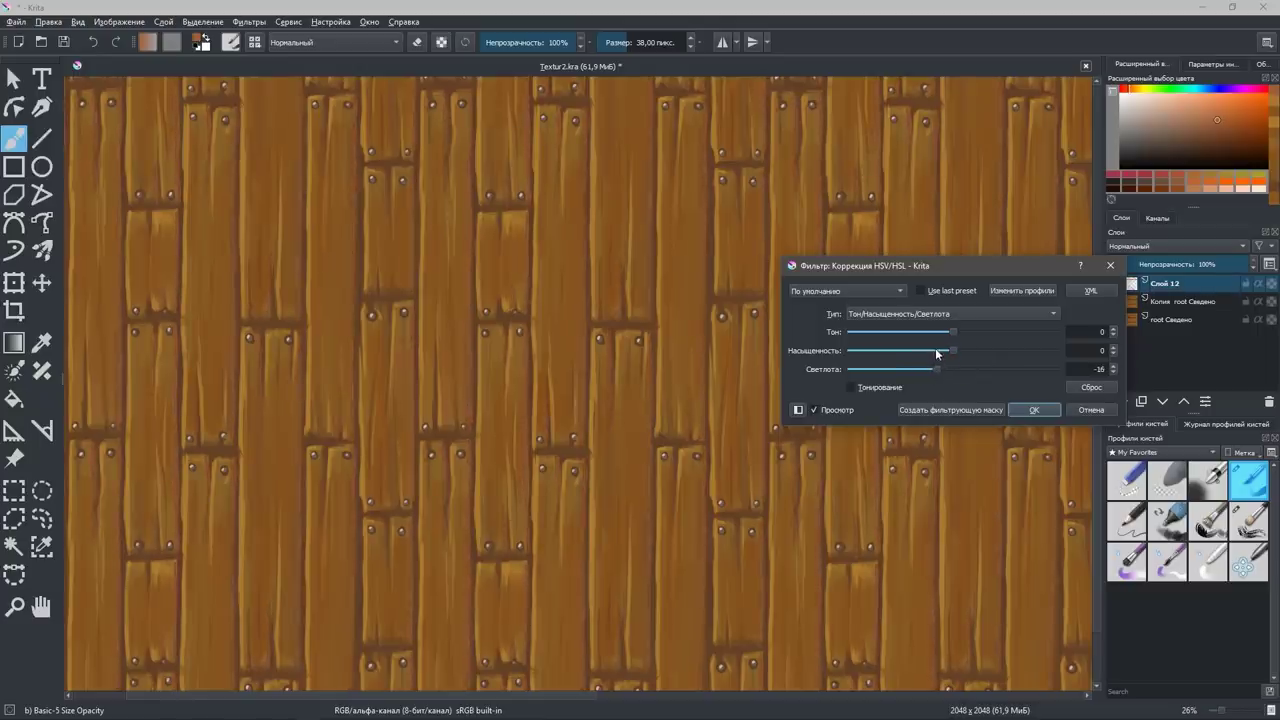
left_click(814, 410)
left_click_drag(934, 370, 936, 370)
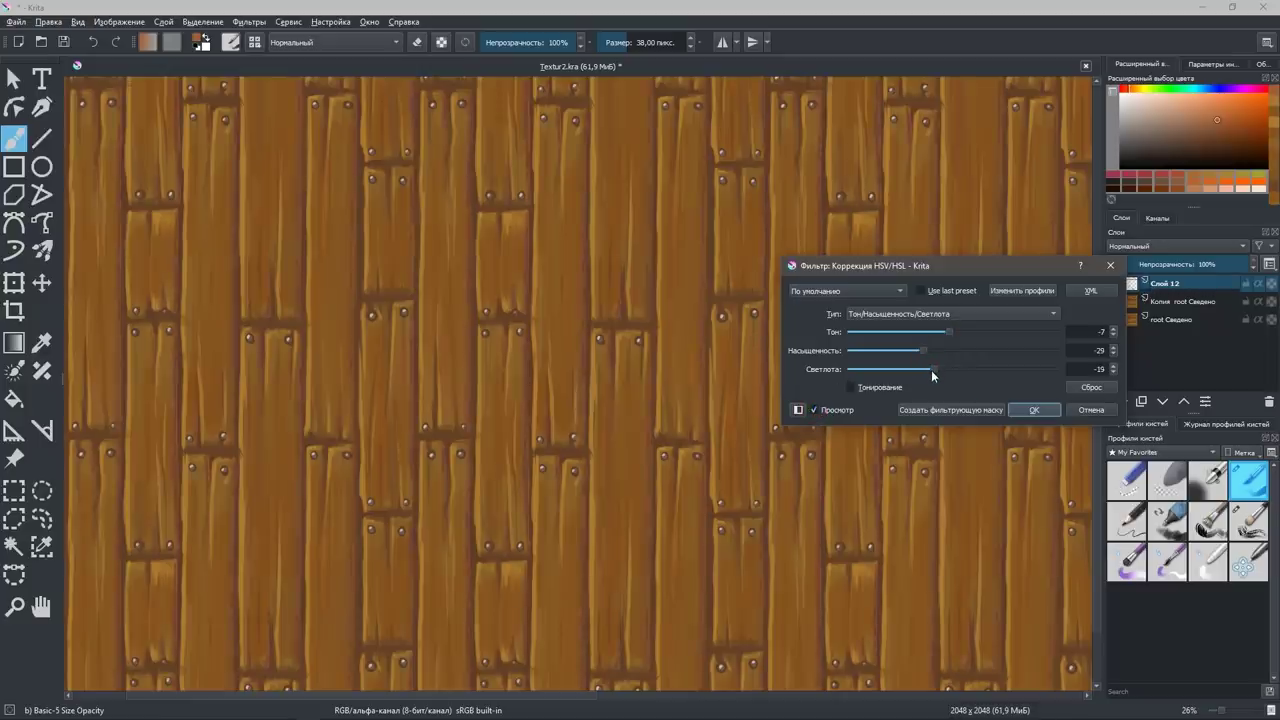
left_click(857, 387)
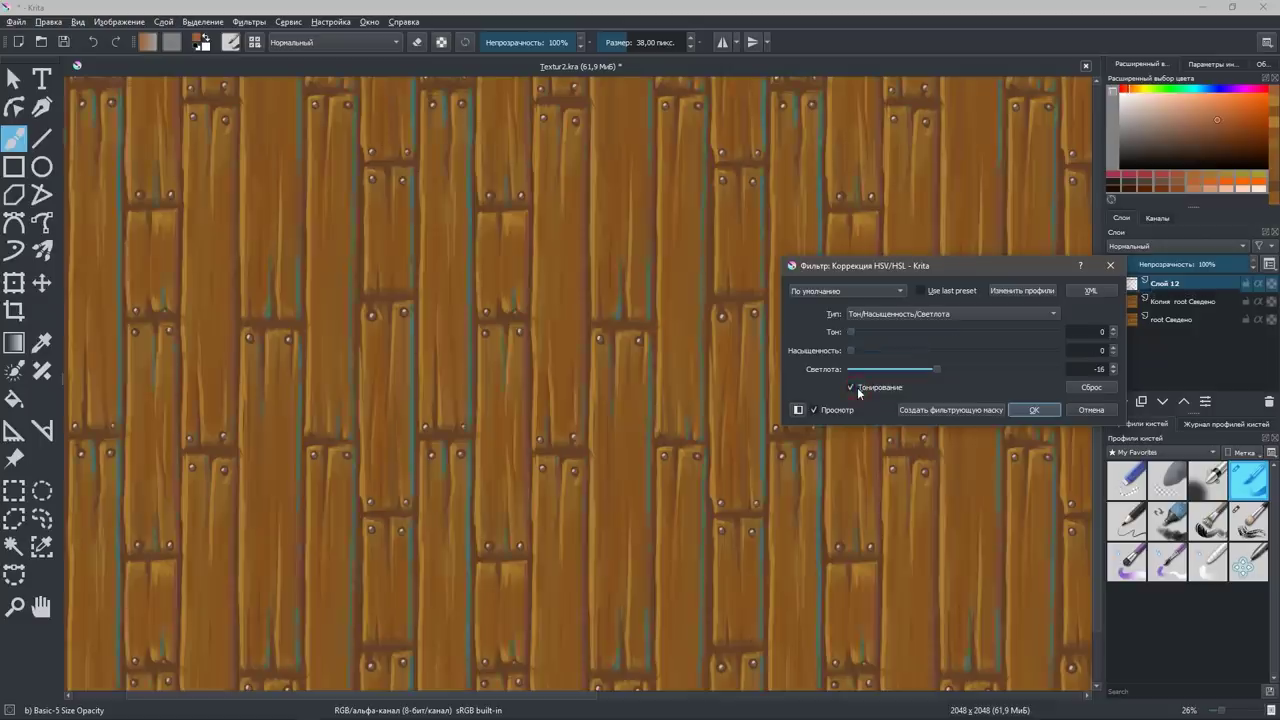
left_click(857, 387)
left_click(814, 410)
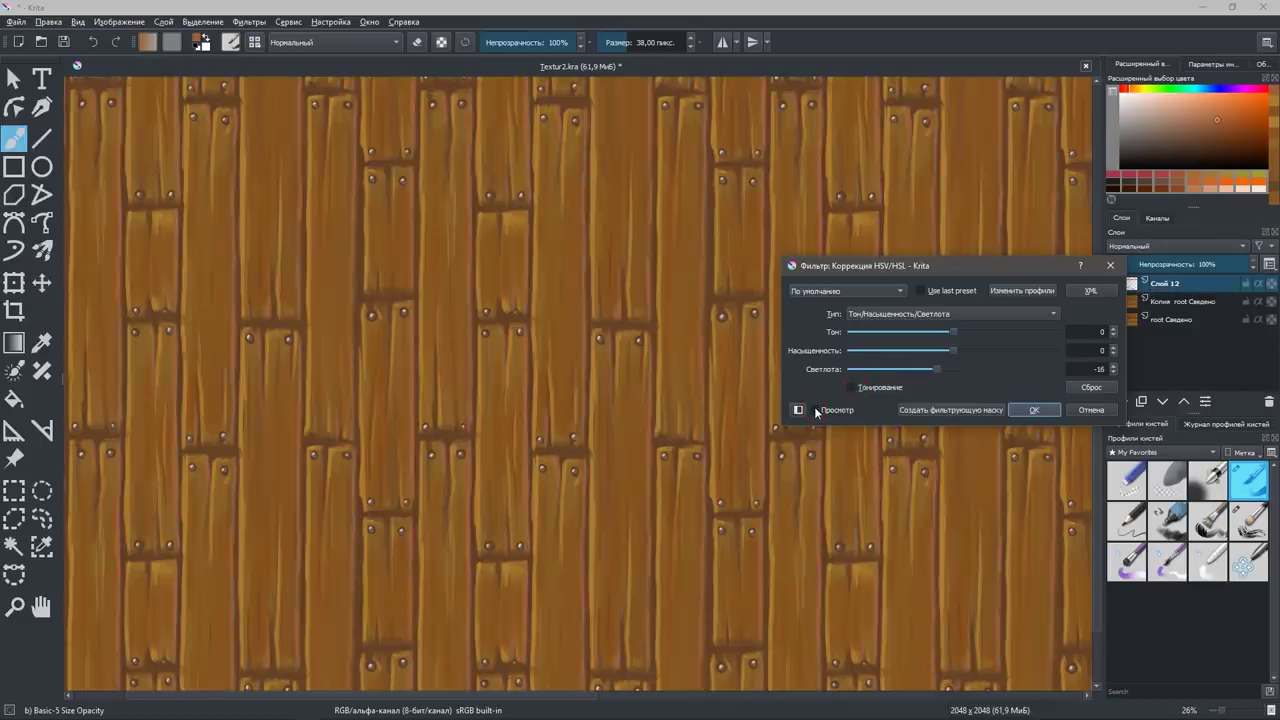
left_click(814, 410)
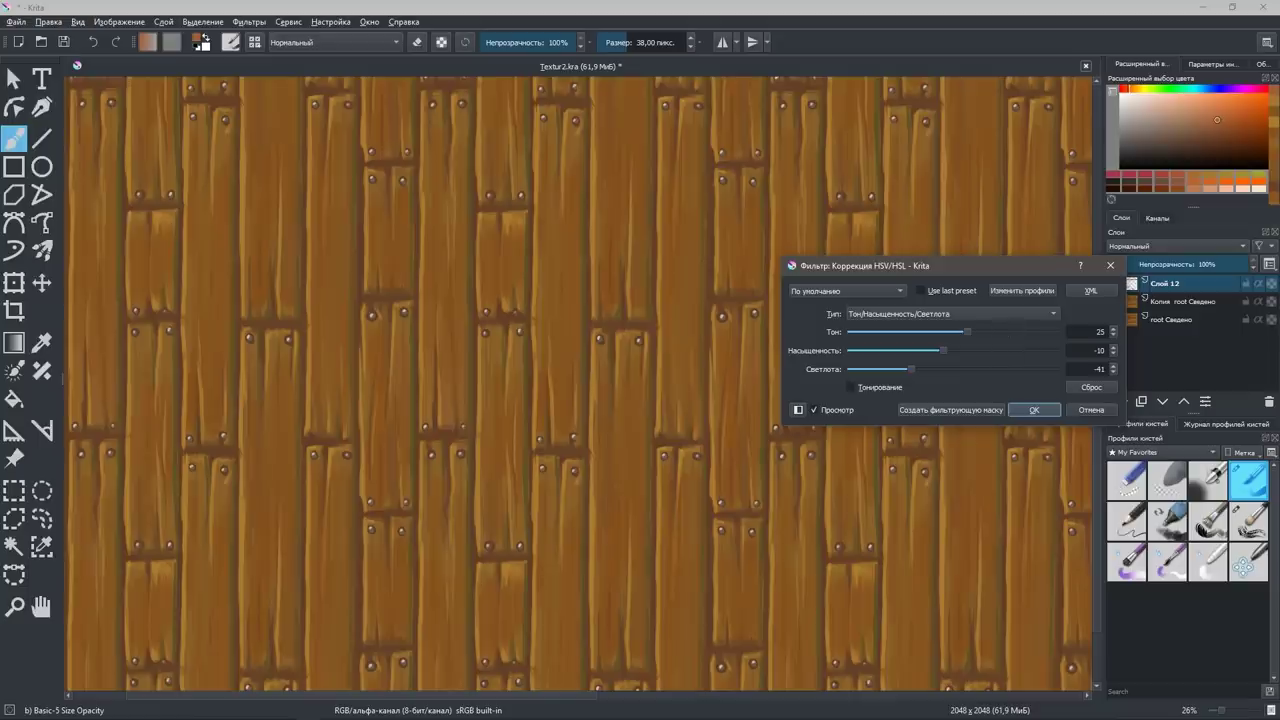
left_click(1033, 410)
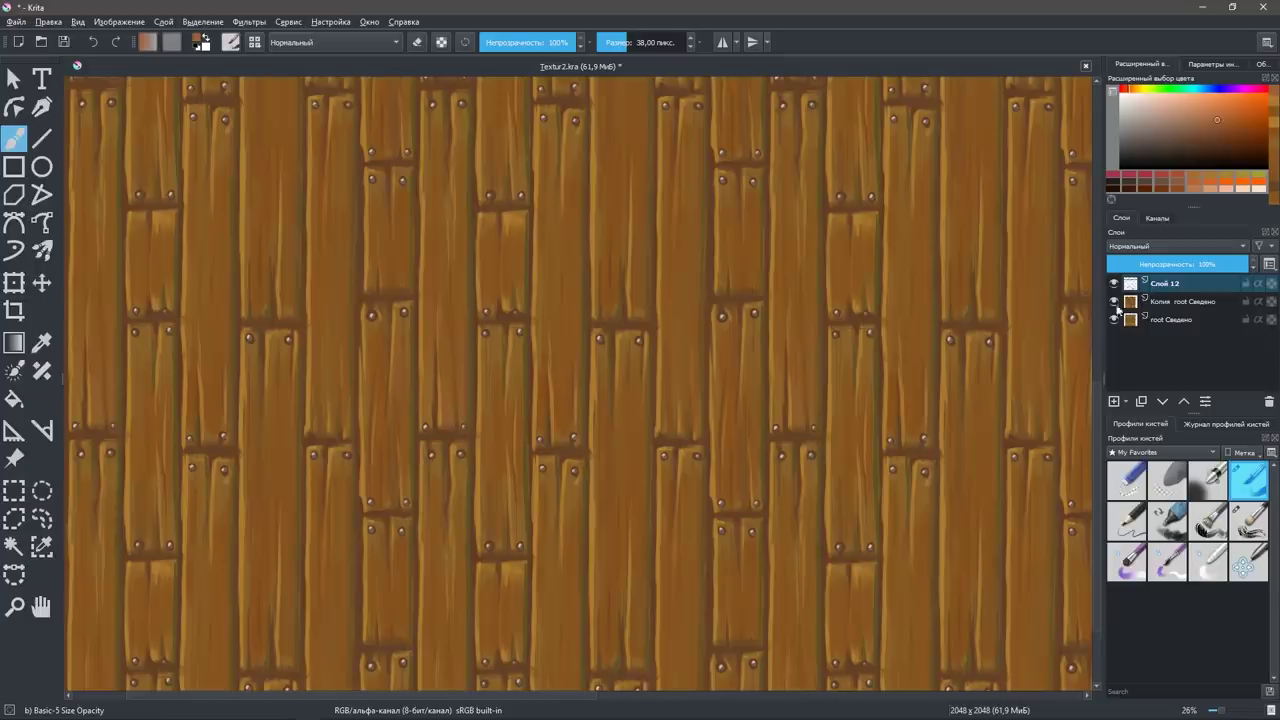
Remove Слой 12, duplicate the plank layer, and fully desaturate the copy to grey.
left_click(1226, 329)
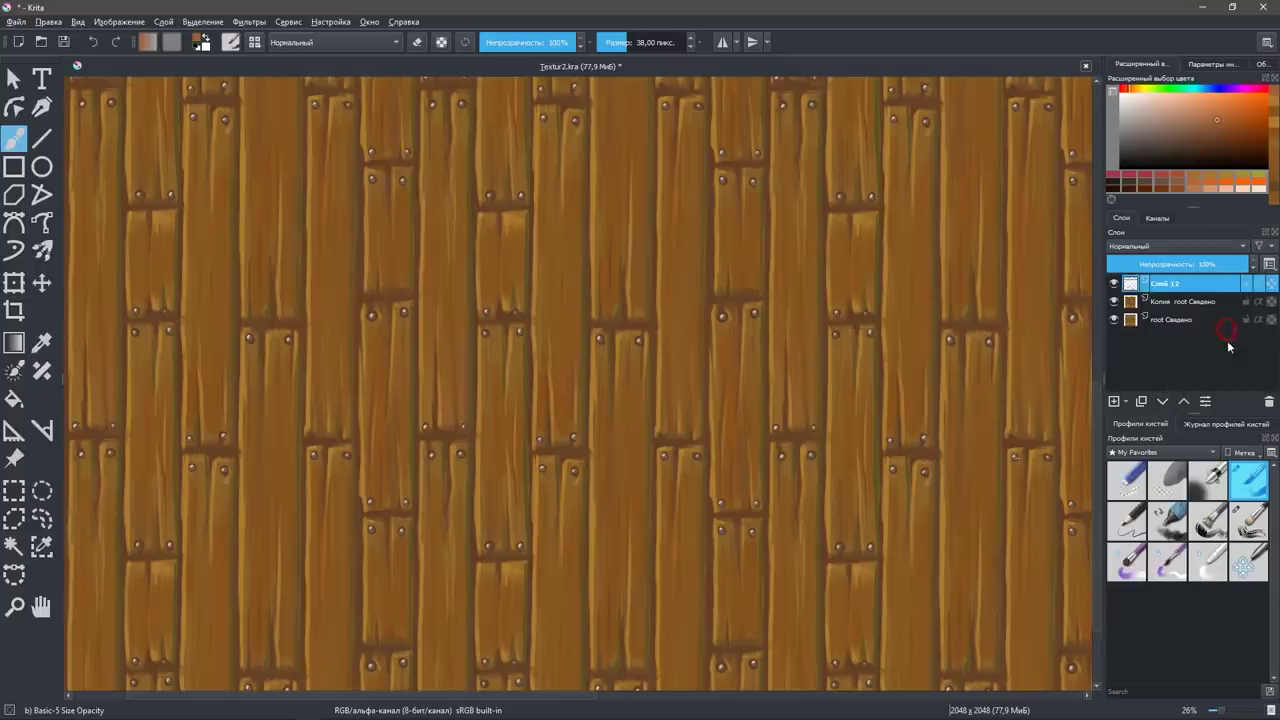
key("ctrl+e")
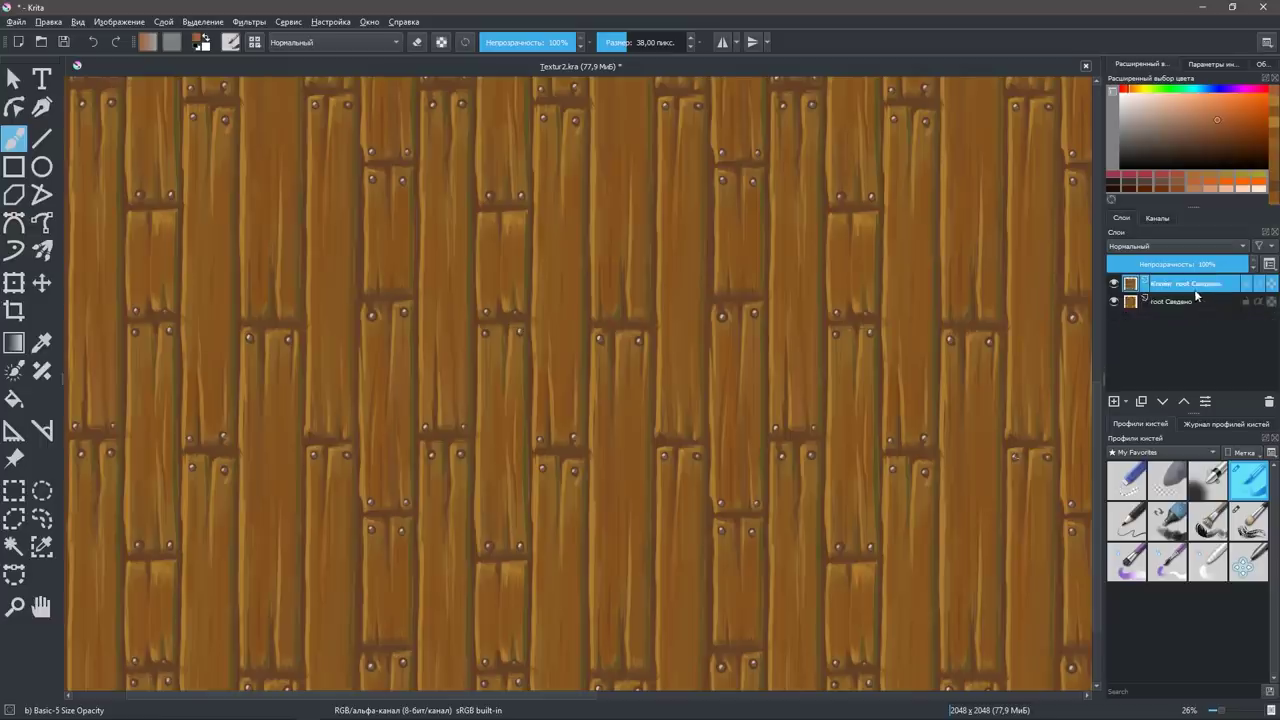
key("ctrl+j")
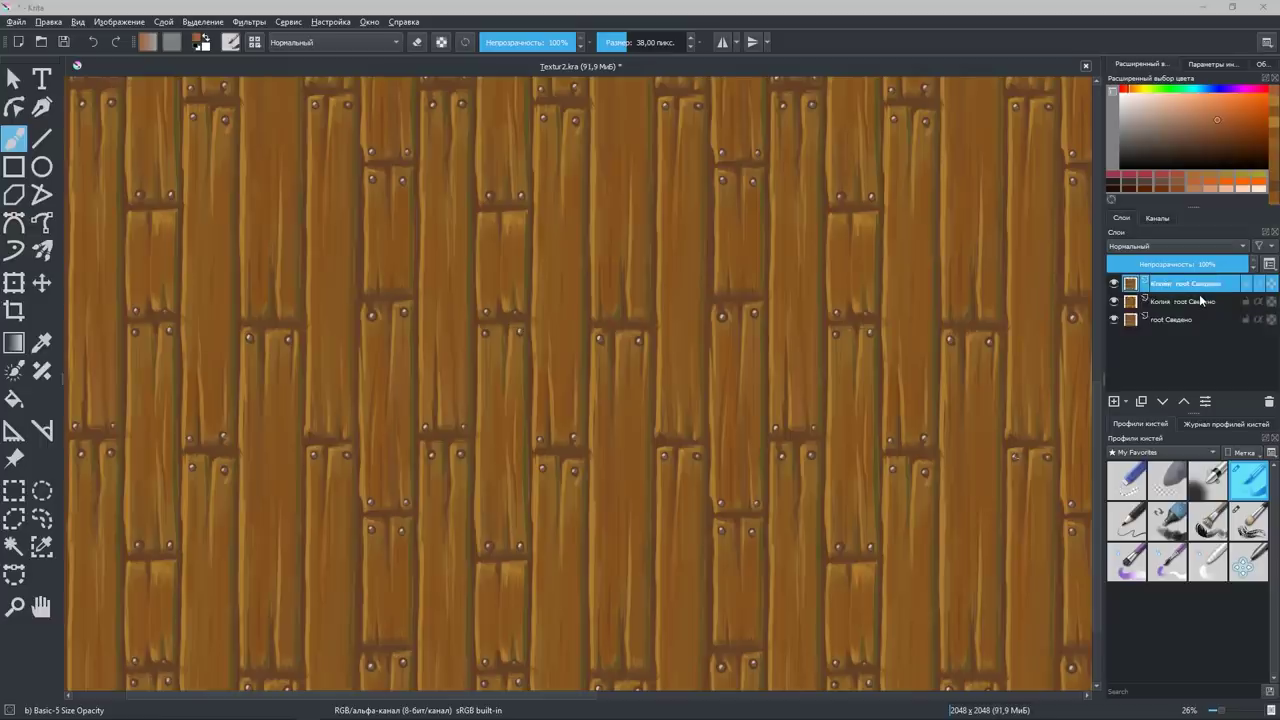
key("ctrl+u")
left_click_drag(953, 350, 816, 347)
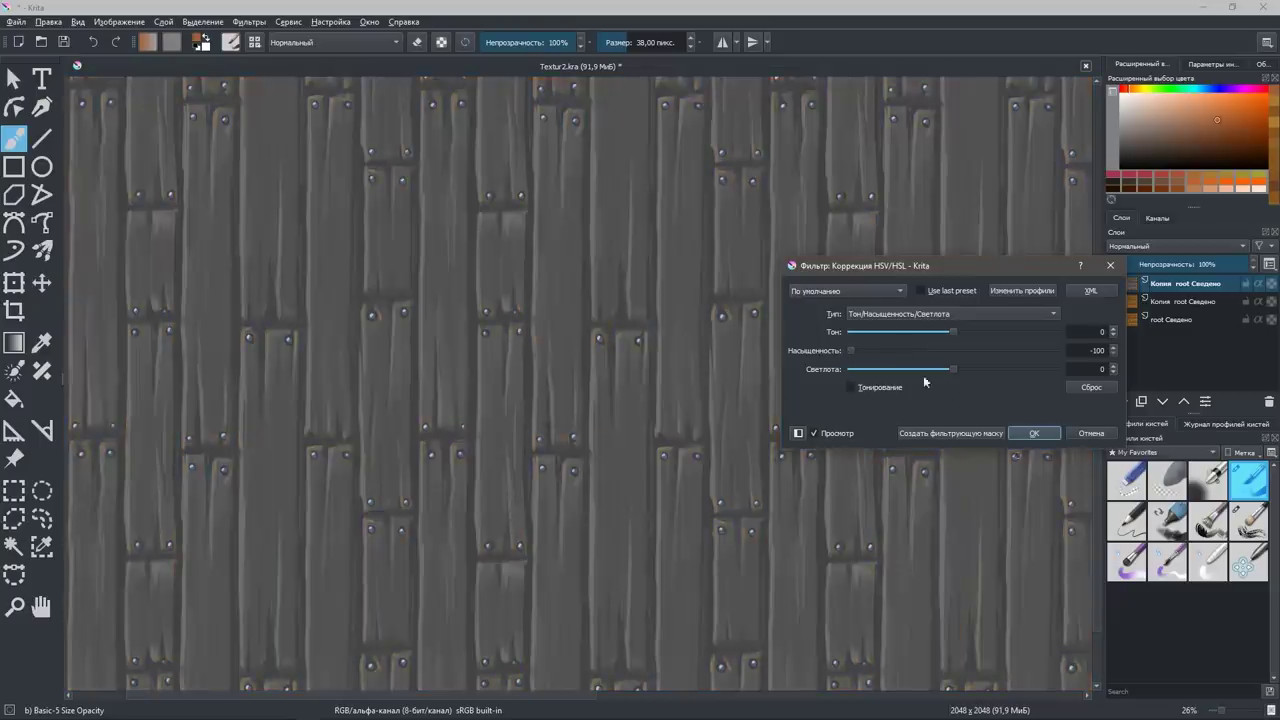
left_click(1035, 434)
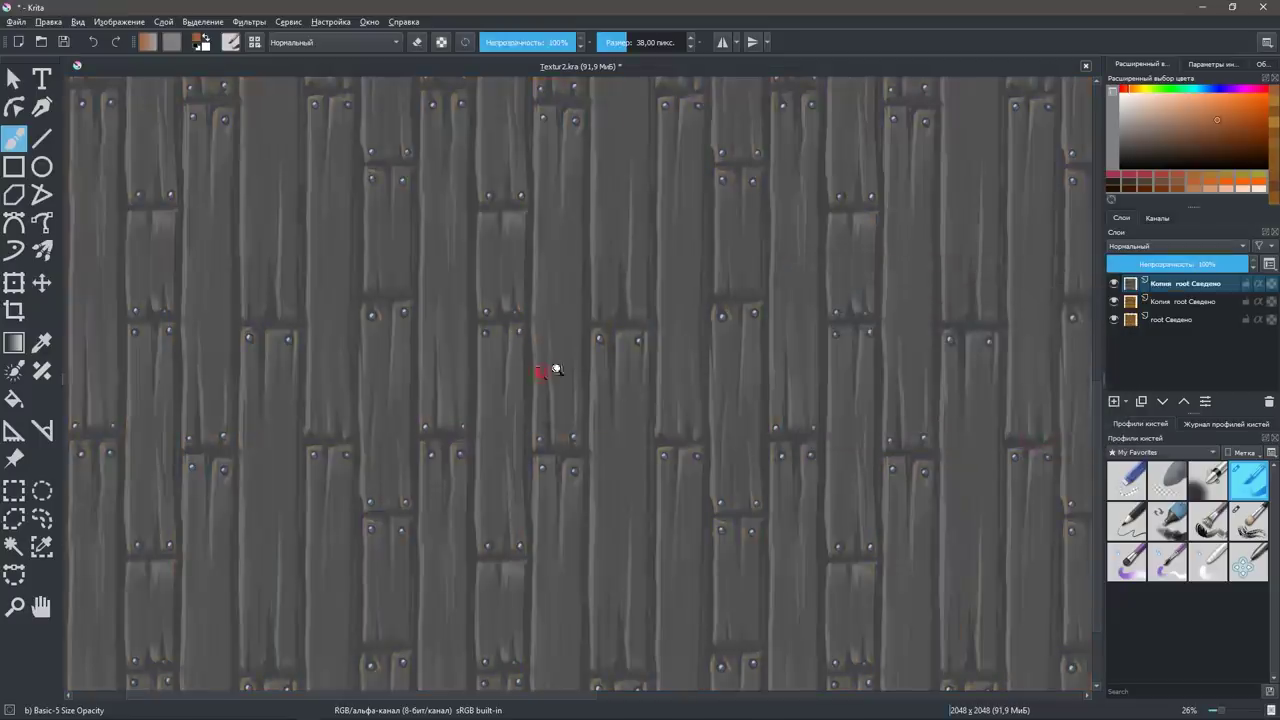
Compare the grey copy against the brown wood, then clear the copy layer's contents.
scroll(834, 294, "up", 3)
scroll(834, 294, "up", 2)
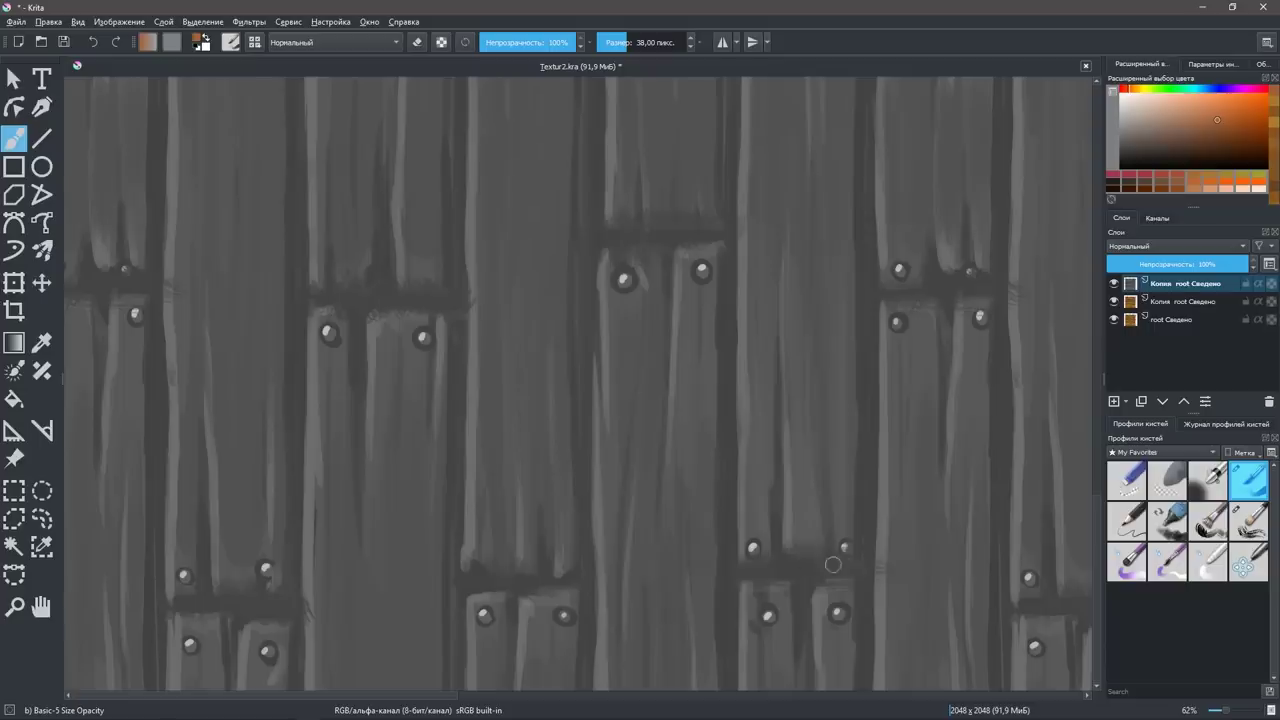
left_click(1114, 283)
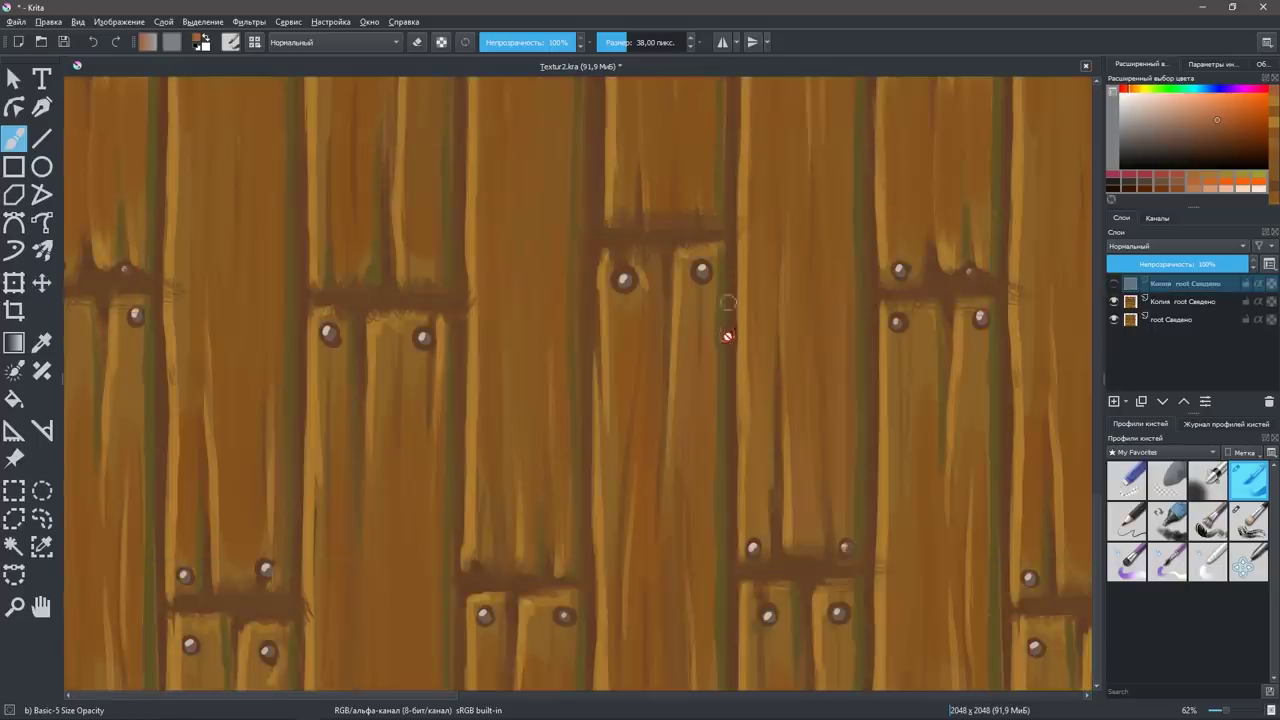
left_click(1114, 283)
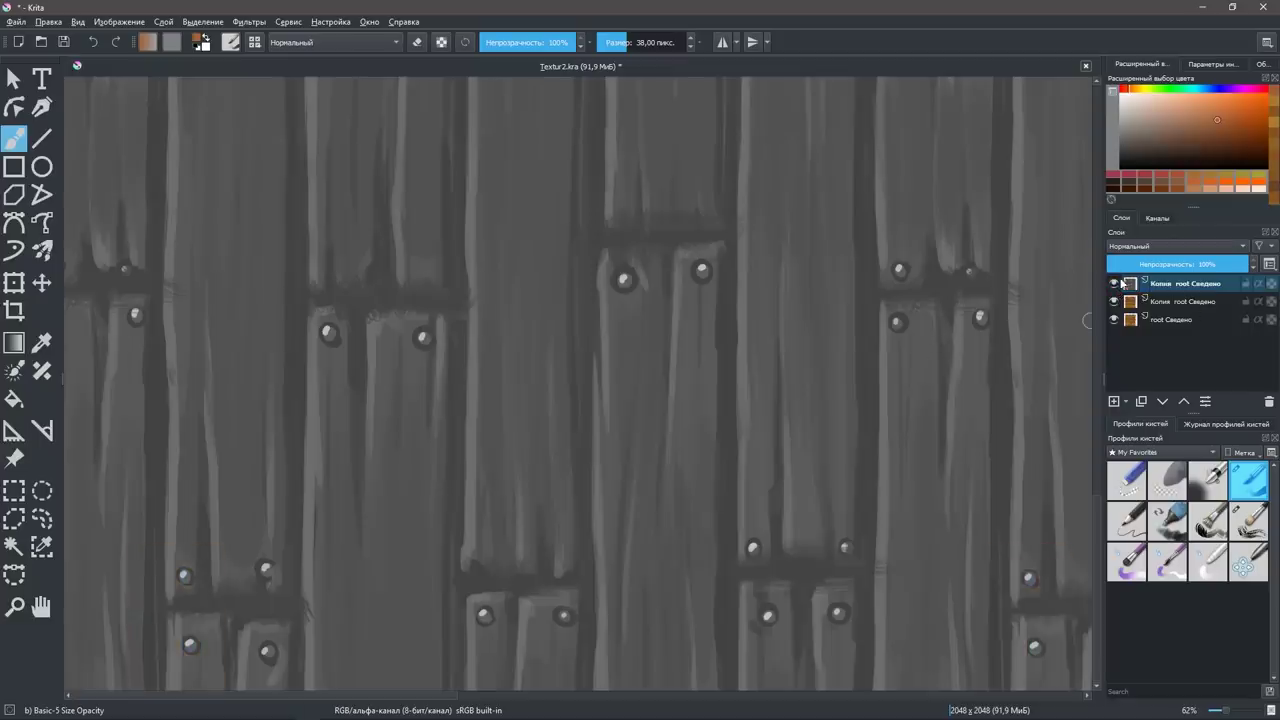
left_click(1114, 283)
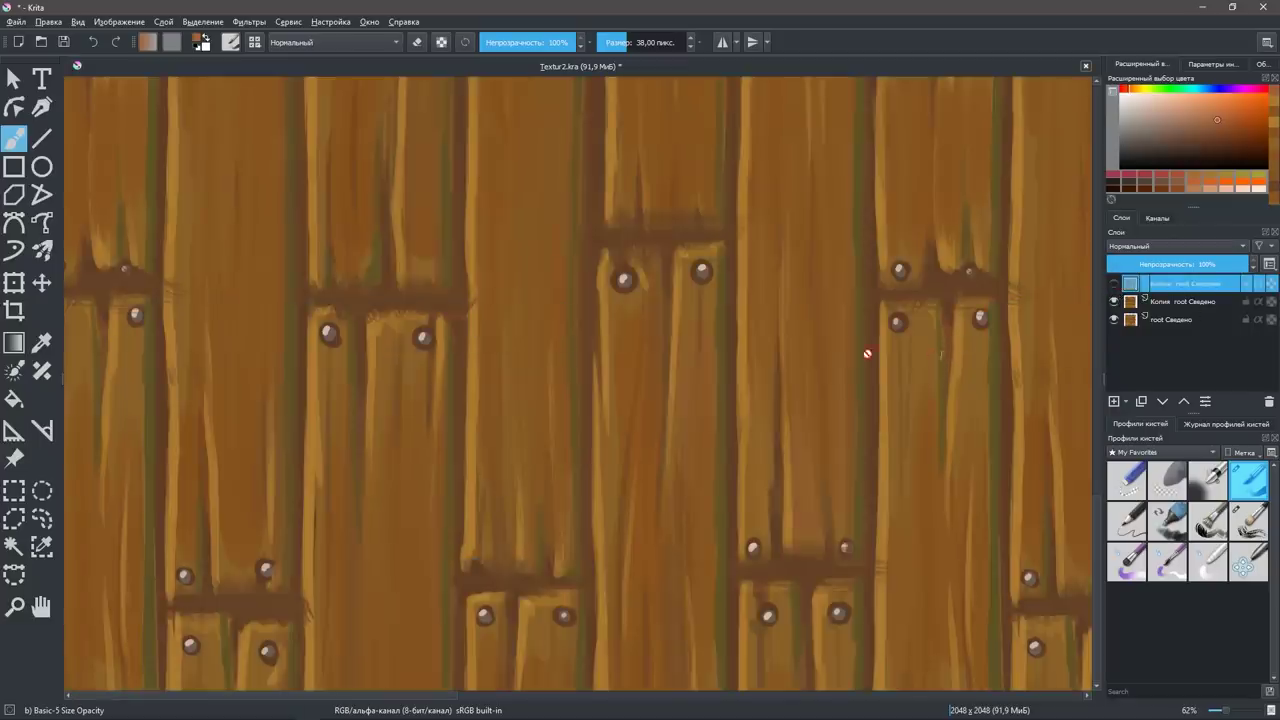
scroll(726, 357, "down", 2)
scroll(620, 406, "down", 2)
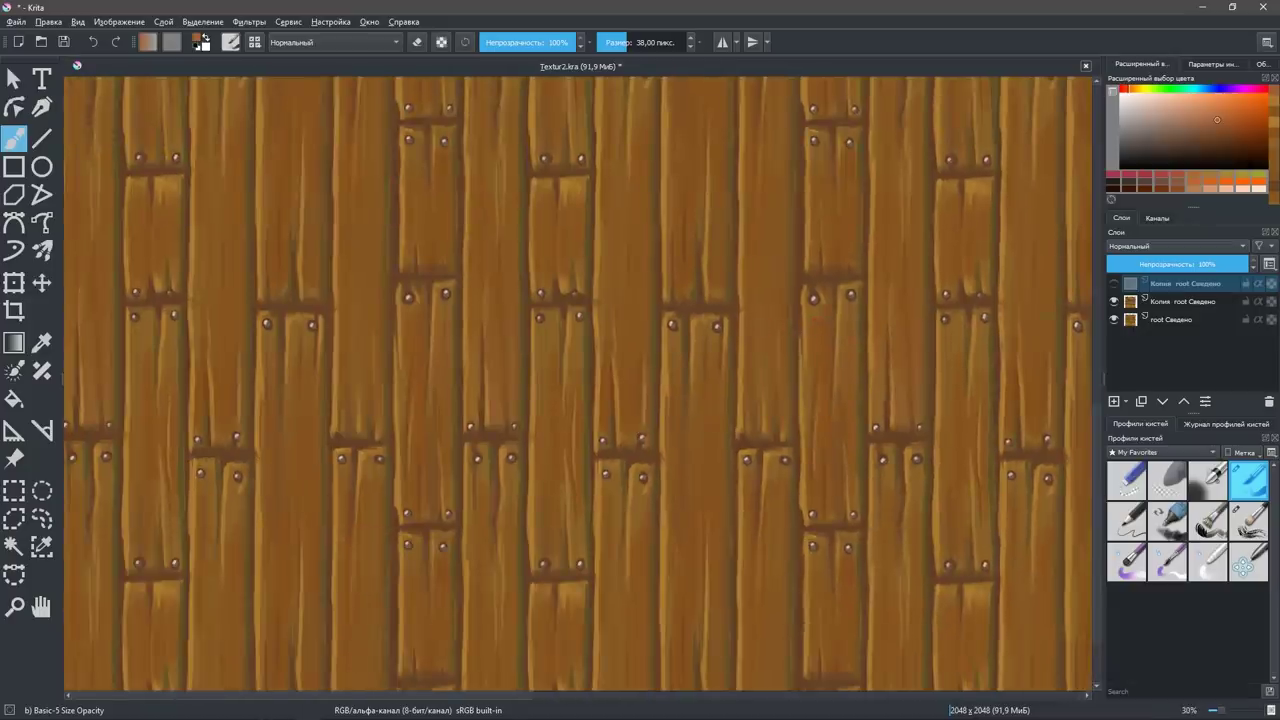
left_click(1114, 283)
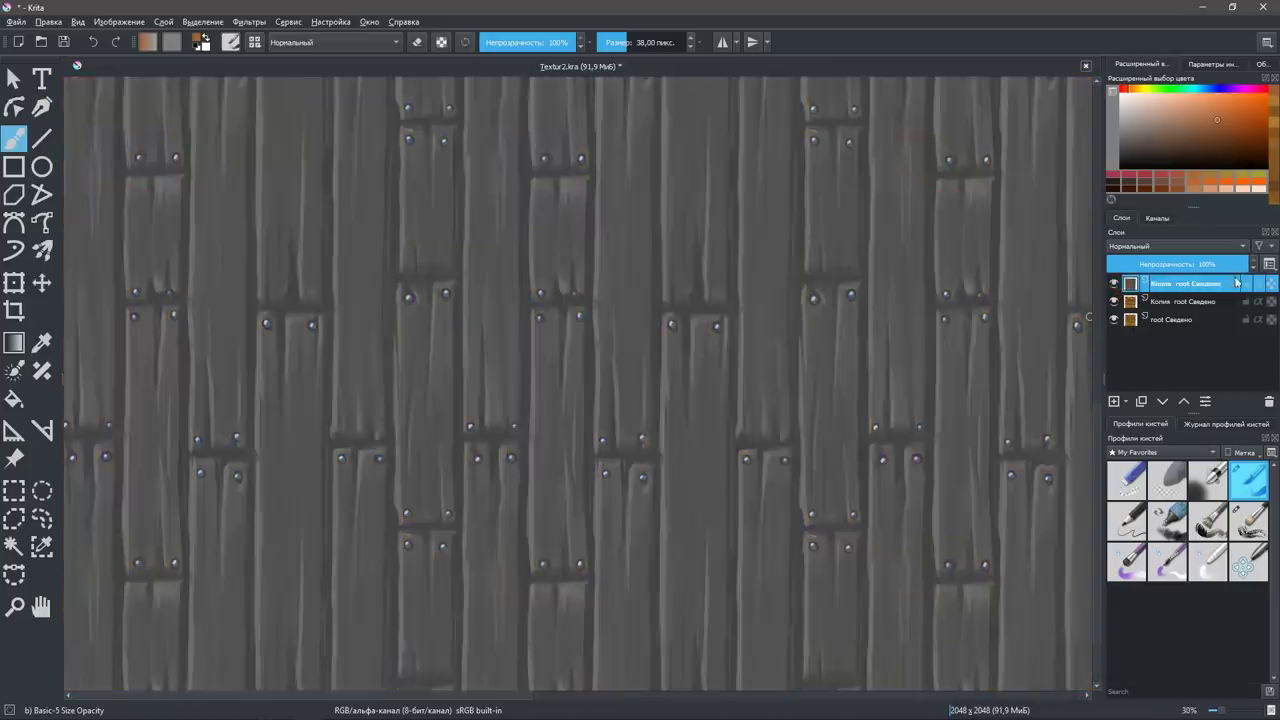
key("Delete")
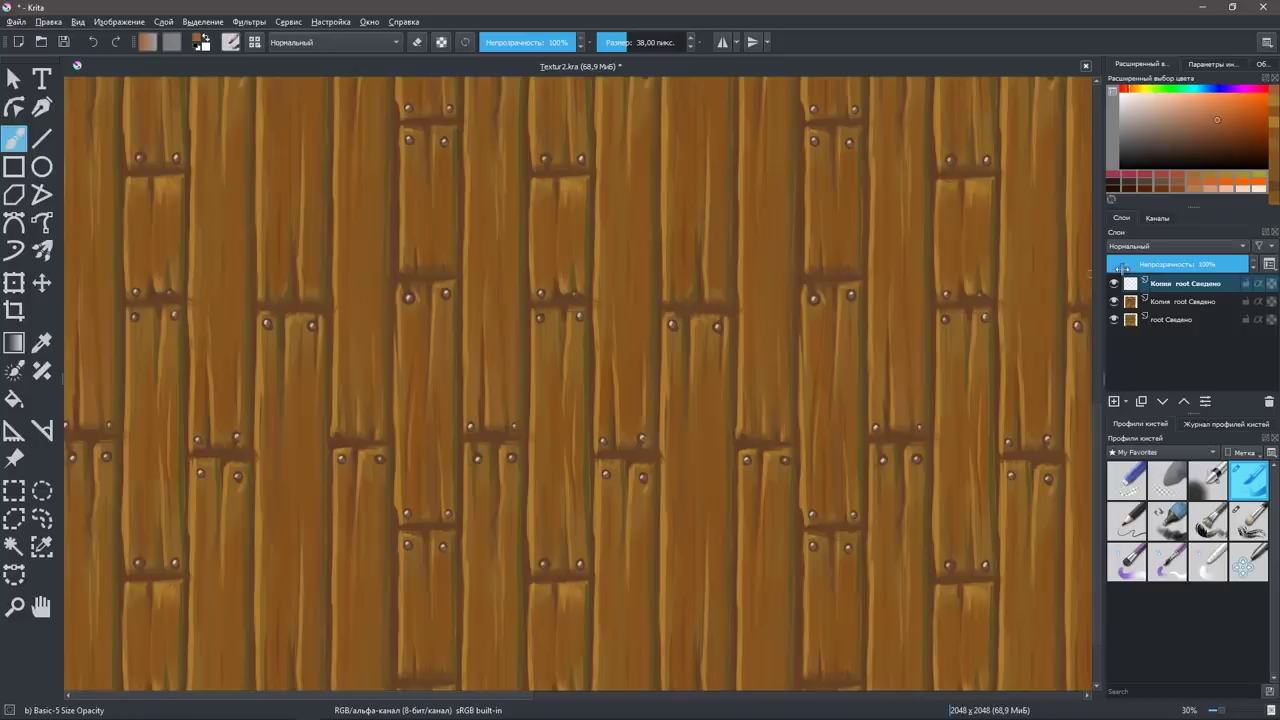
Set the empty top layer's blending mode to Multiply and try a dark test stroke.
left_click(1146, 247)
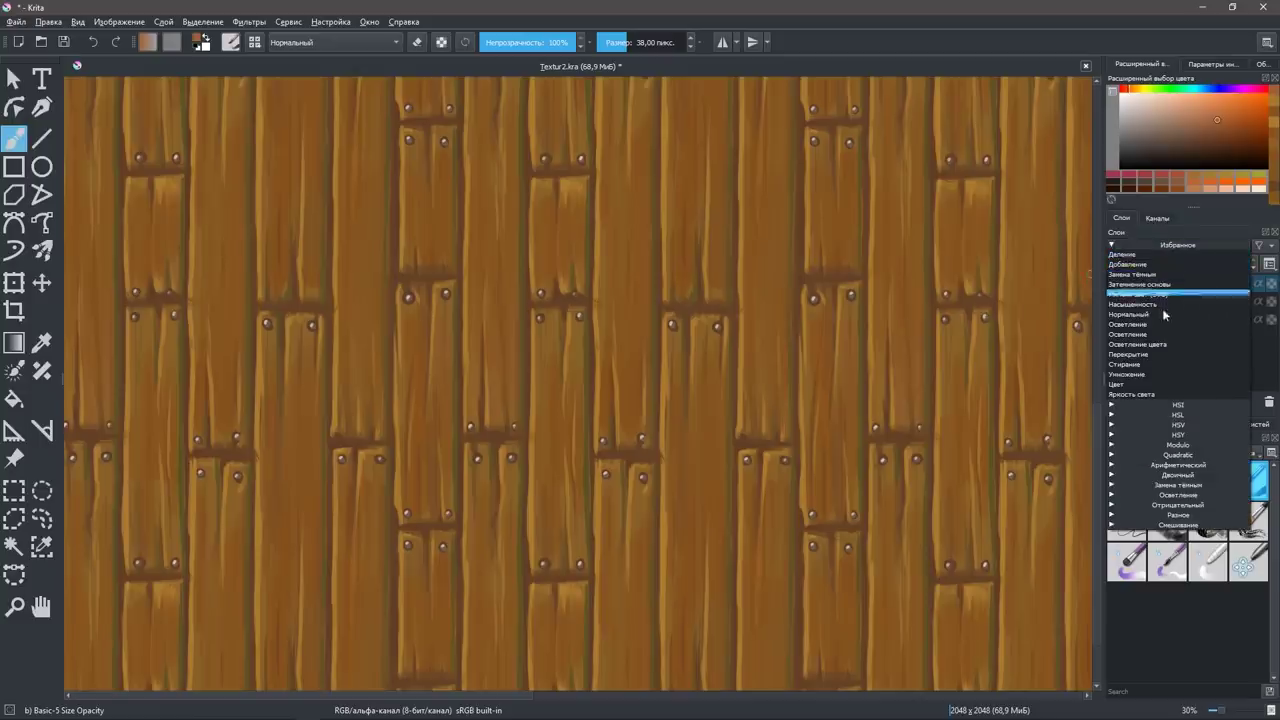
left_click(1160, 370)
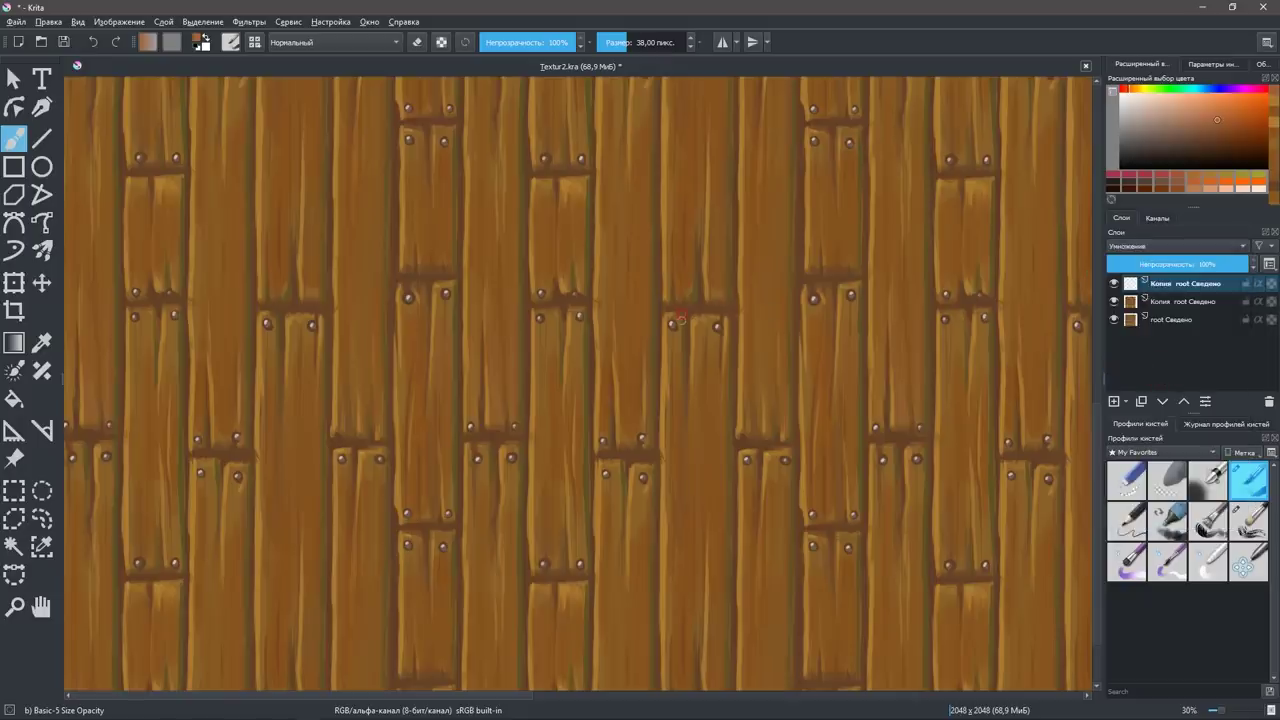
left_click_drag(676, 322, 730, 310)
scroll(757, 309, "up", 5)
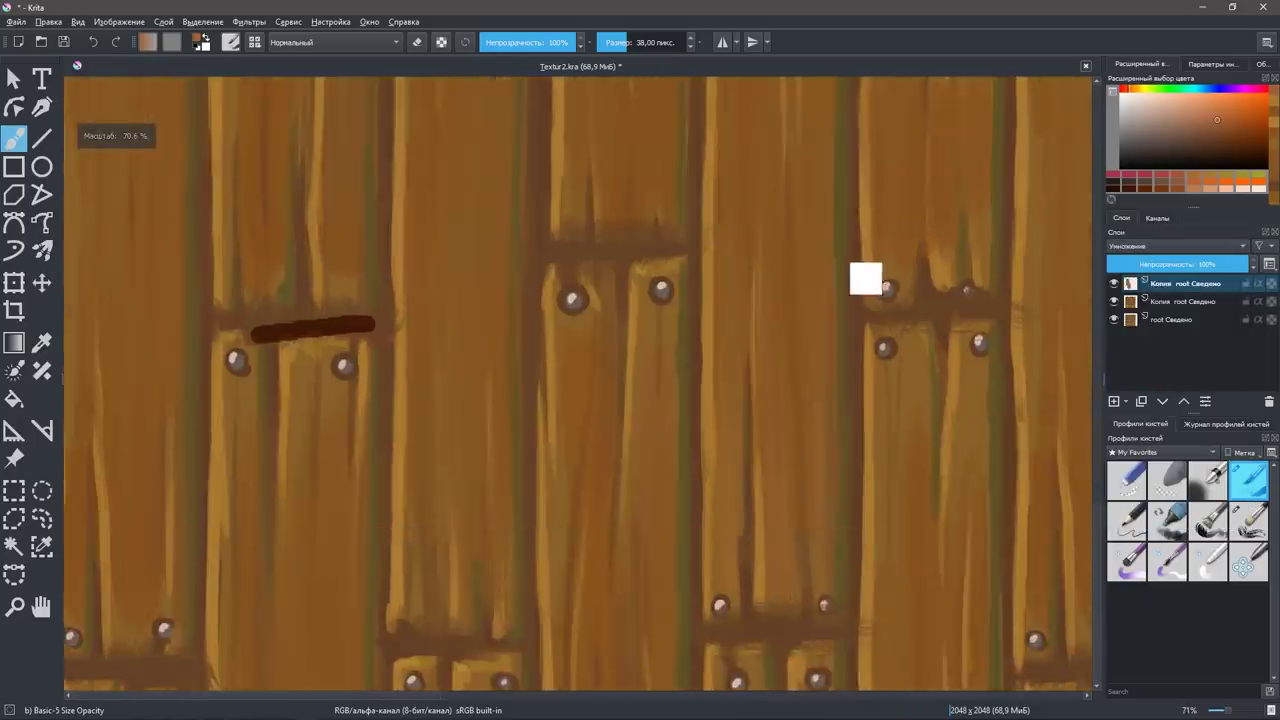
key("ctrl+z")
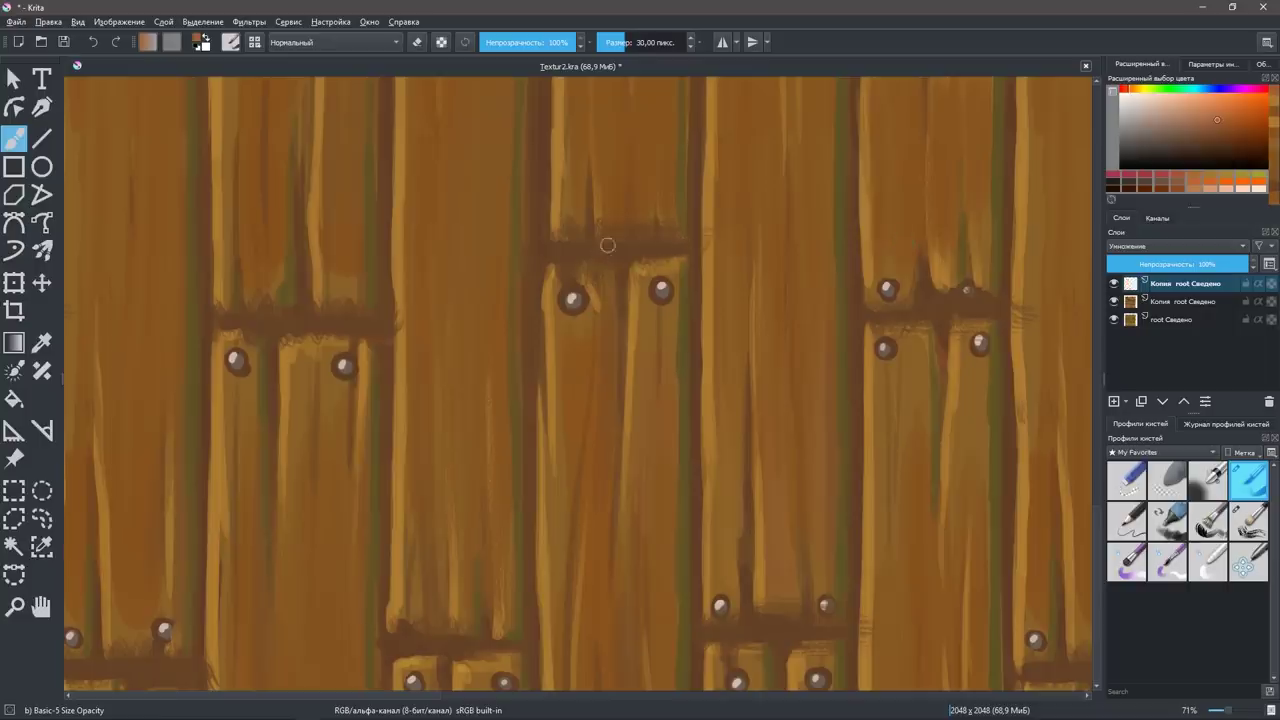
With a smaller brush, paint dark cracks at the plank joint, then switch to eraser and lower opacity to ~80%.
key("bracketleft")
key("bracketleft")
left_click(573, 290, "ctrl")
left_click_drag(623, 246, 623, 295)
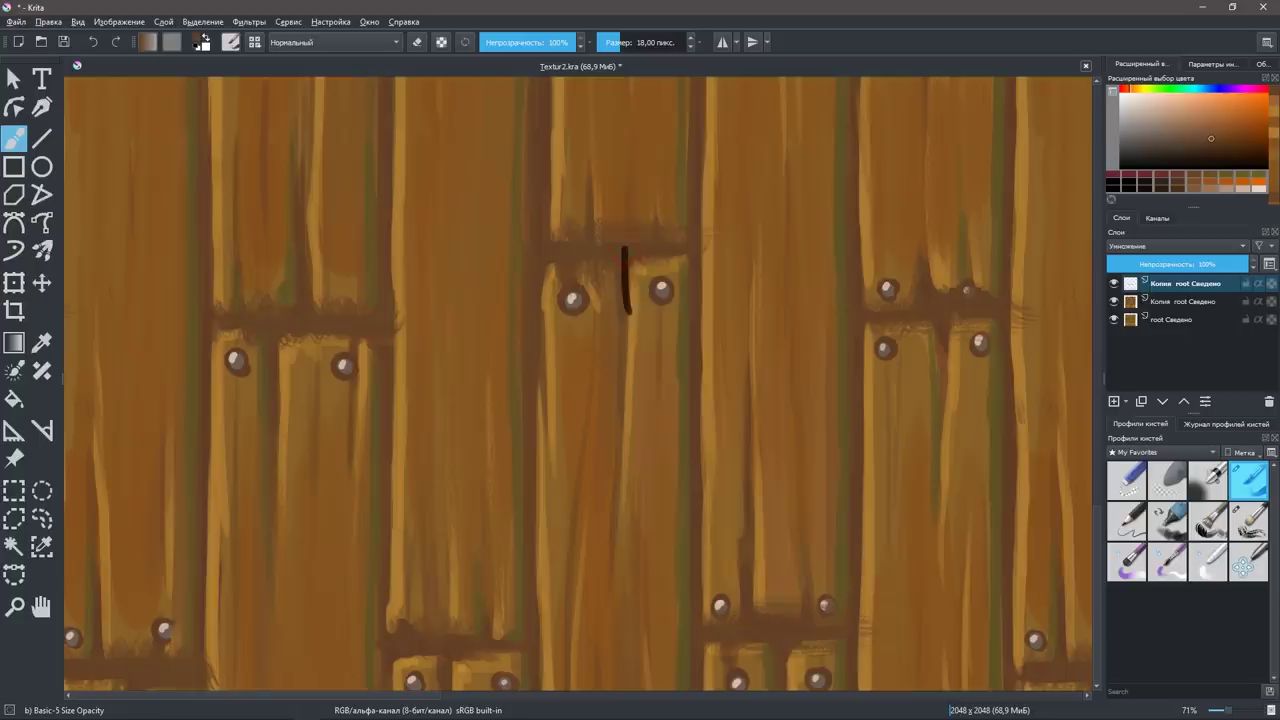
key("ctrl+z")
left_click(655, 118, "ctrl")
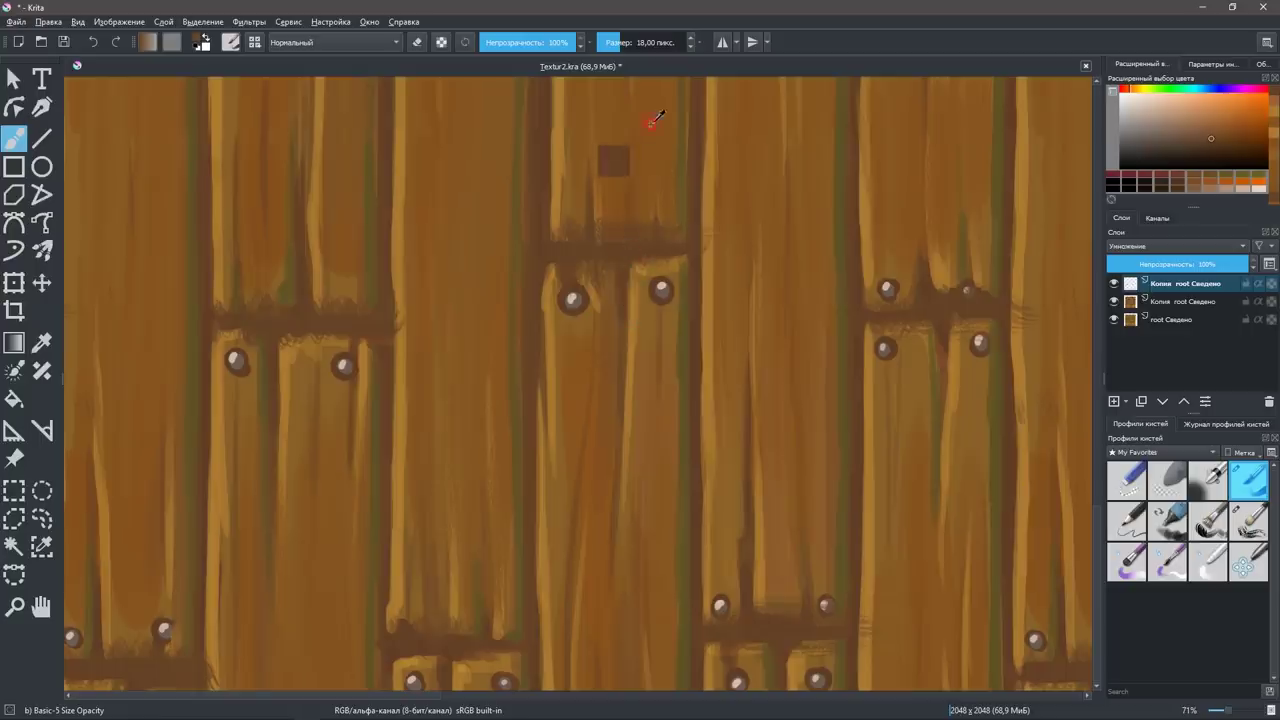
left_click_drag(690, 237, 692, 345)
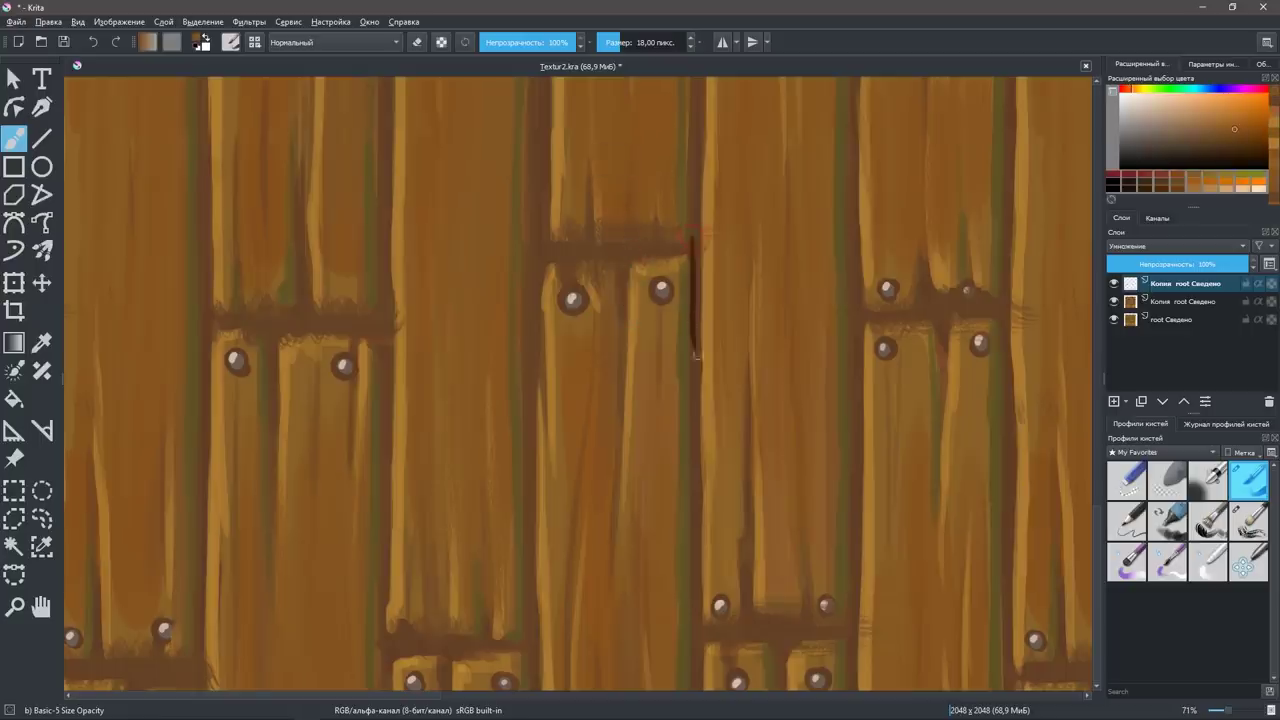
key("ctrl+z")
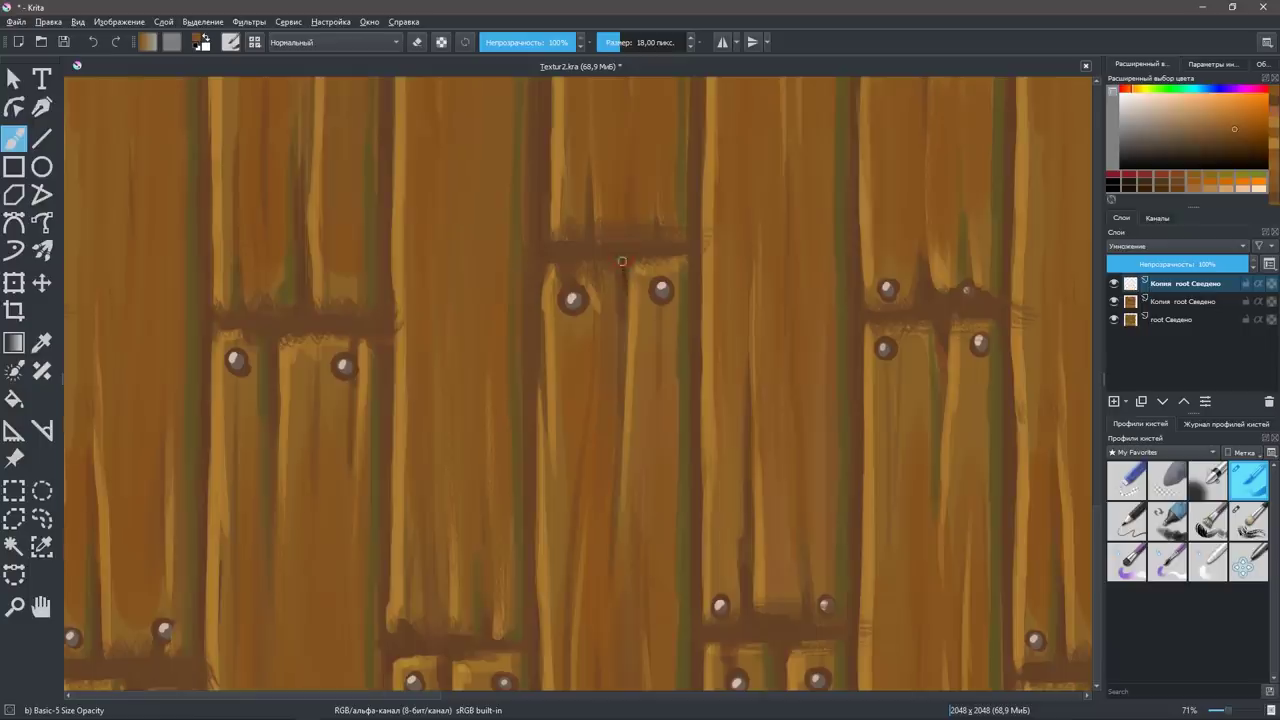
mouse_move(622, 258)
left_mouse_down()
mouse_move(622, 288)
mouse_move(656, 251)
mouse_move(697, 249)
left_mouse_up()
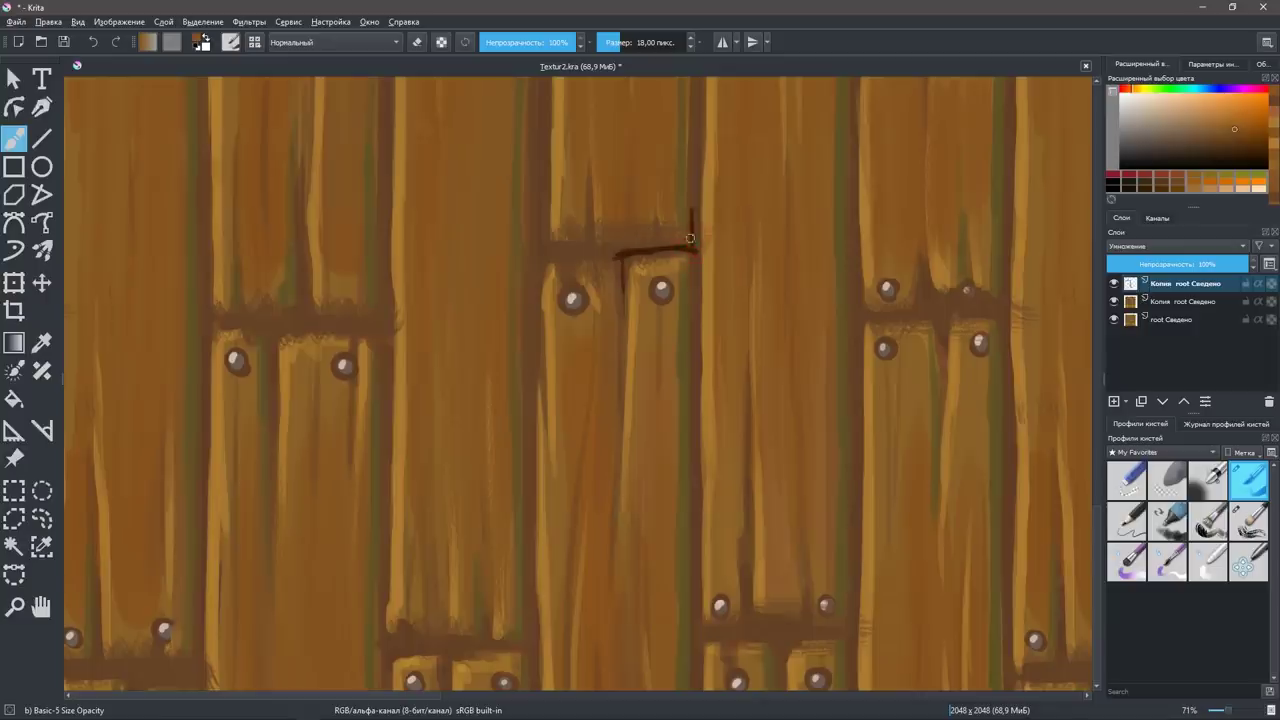
left_click_drag(693, 250, 697, 630)
key("e")
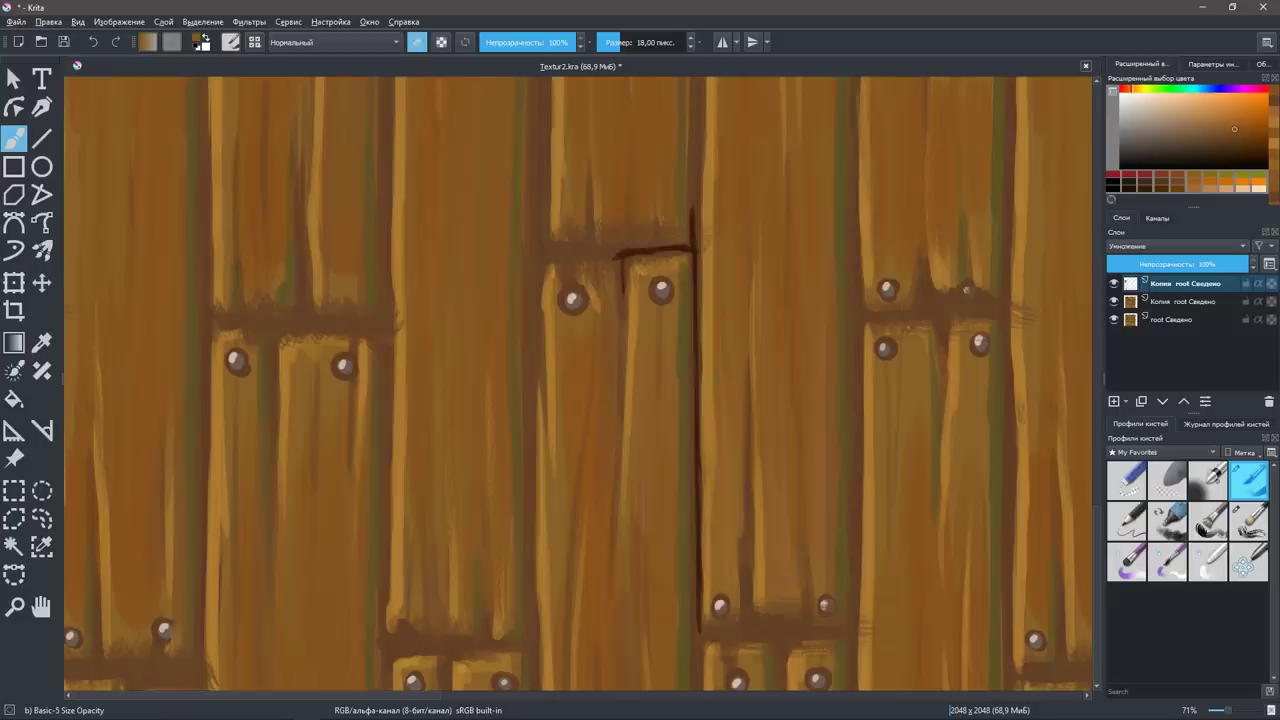
left_click_drag(1252, 263, 1210, 264)
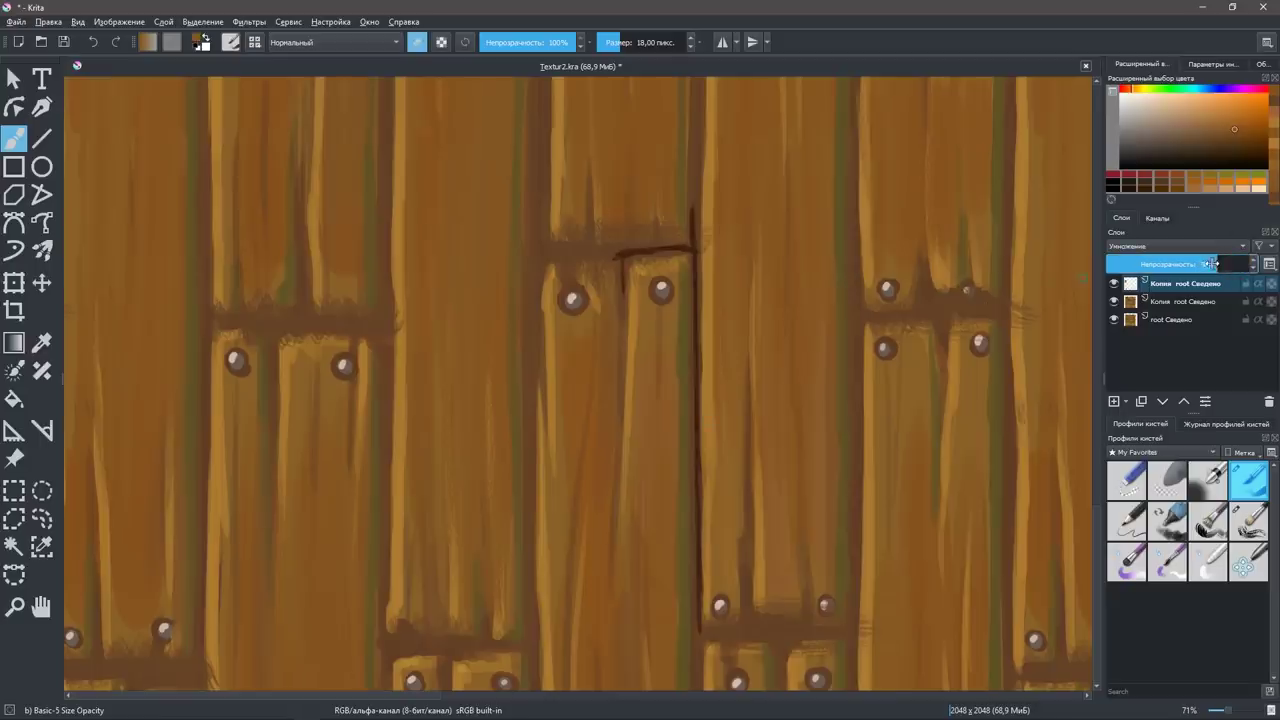
Set the multiply layer to 77% and outline the left and middle plank edges in dark brown.
left_click_drag(1210, 263, 1216, 260)
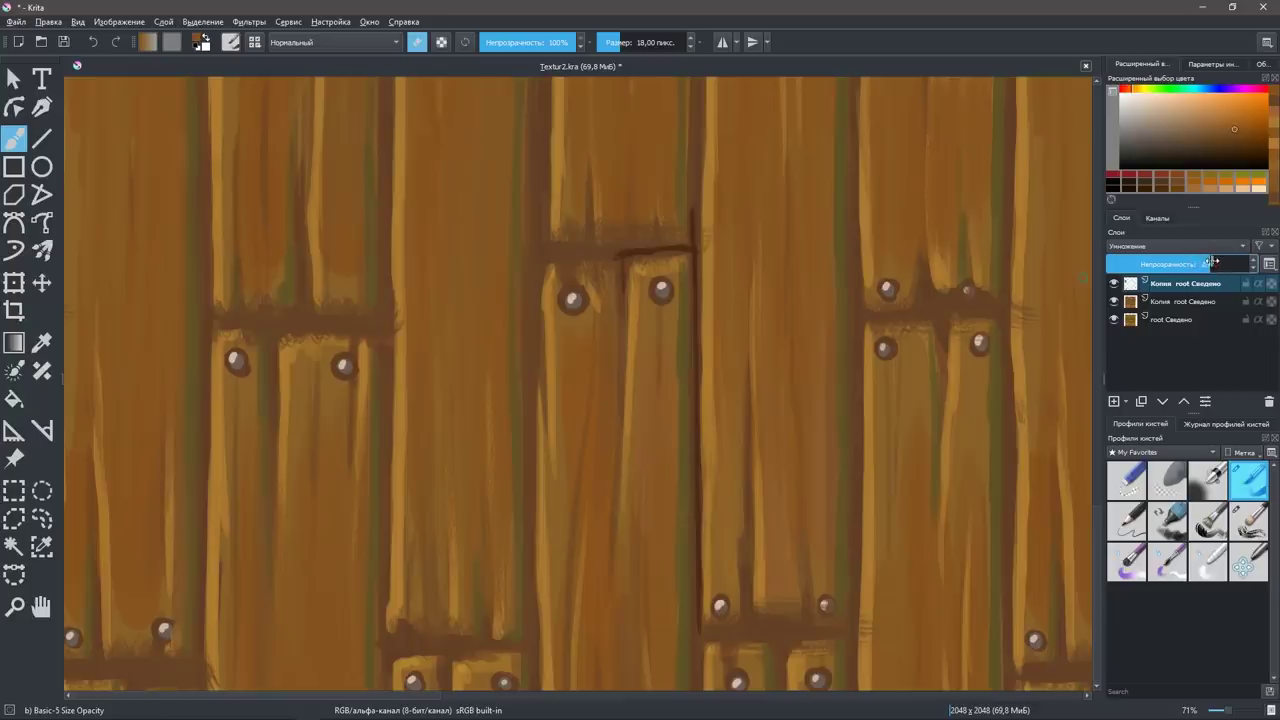
key("e")
left_click_drag(590, 222, 590, 254)
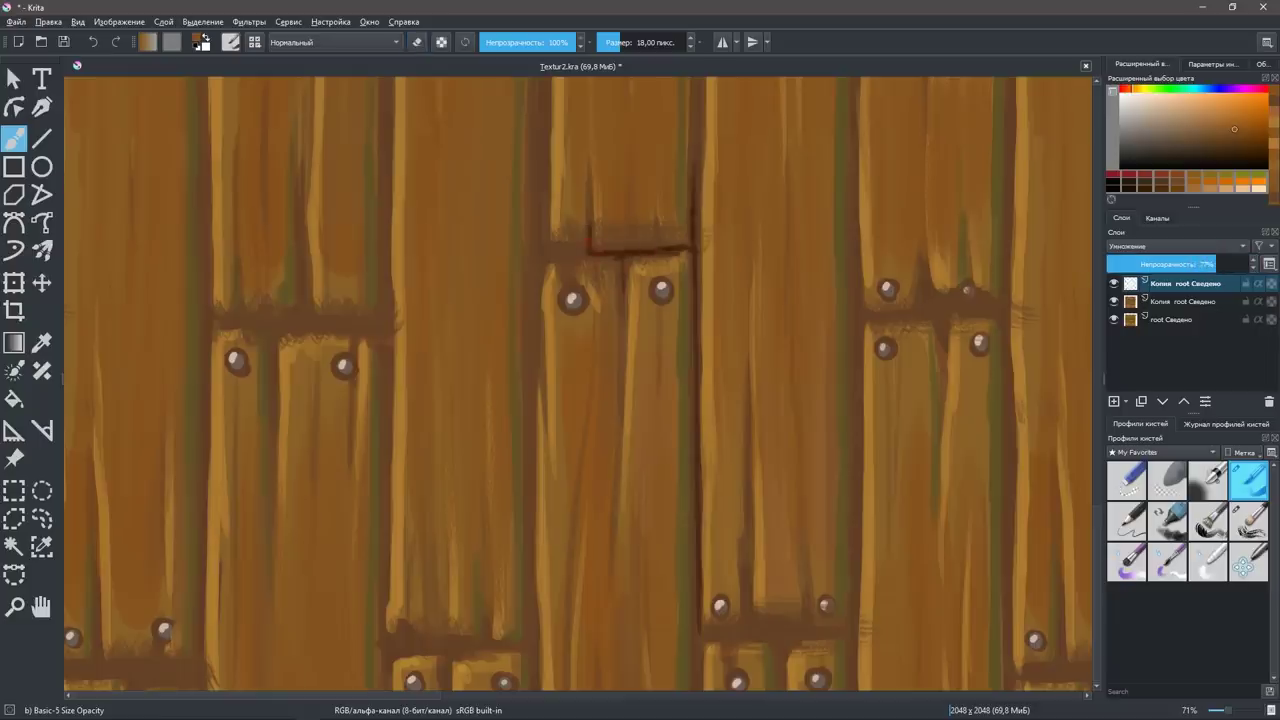
mouse_move(688, 248)
left_mouse_down()
mouse_move(538, 254)
mouse_move(530, 652)
mouse_move(398, 648)
left_mouse_up()
left_click_drag(447, 650, 447, 688)
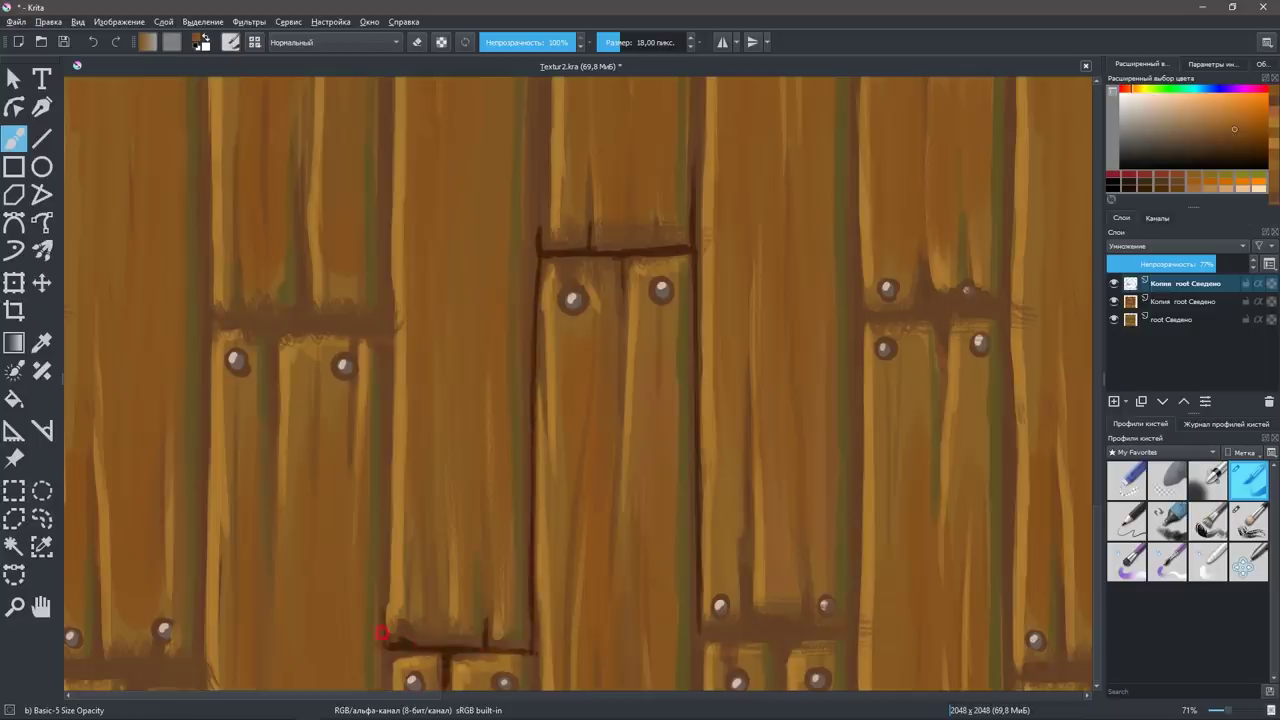
left_click_drag(384, 640, 384, 322)
mouse_move(272, 362)
left_mouse_down()
mouse_move(272, 328)
mouse_move(316, 322)
left_mouse_up()
left_click_drag(306, 304, 306, 276)
left_click_drag(214, 325, 384, 326)
left_click_drag(538, 254, 538, 80)
left_click_drag(389, 80, 386, 318)
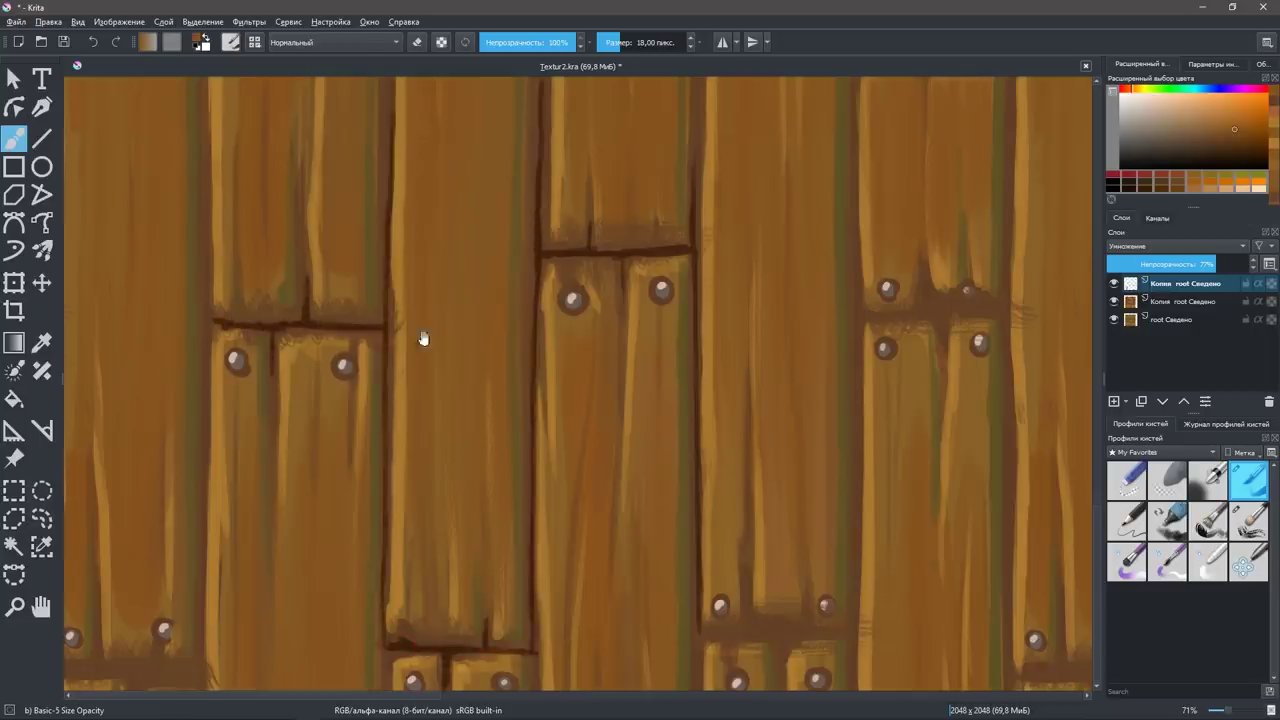
scroll(423, 337, "up", 1)
left_click_drag(214, 460, 212, 256)
left_click_drag(211, 352, 208, 78)
left_click_drag(540, 254, 540, 78)
left_click_drag(697, 224, 697, 96)
Outline the right-side plank edges and seams with dark brown strokes.
left_click_drag(860, 366, 860, 288)
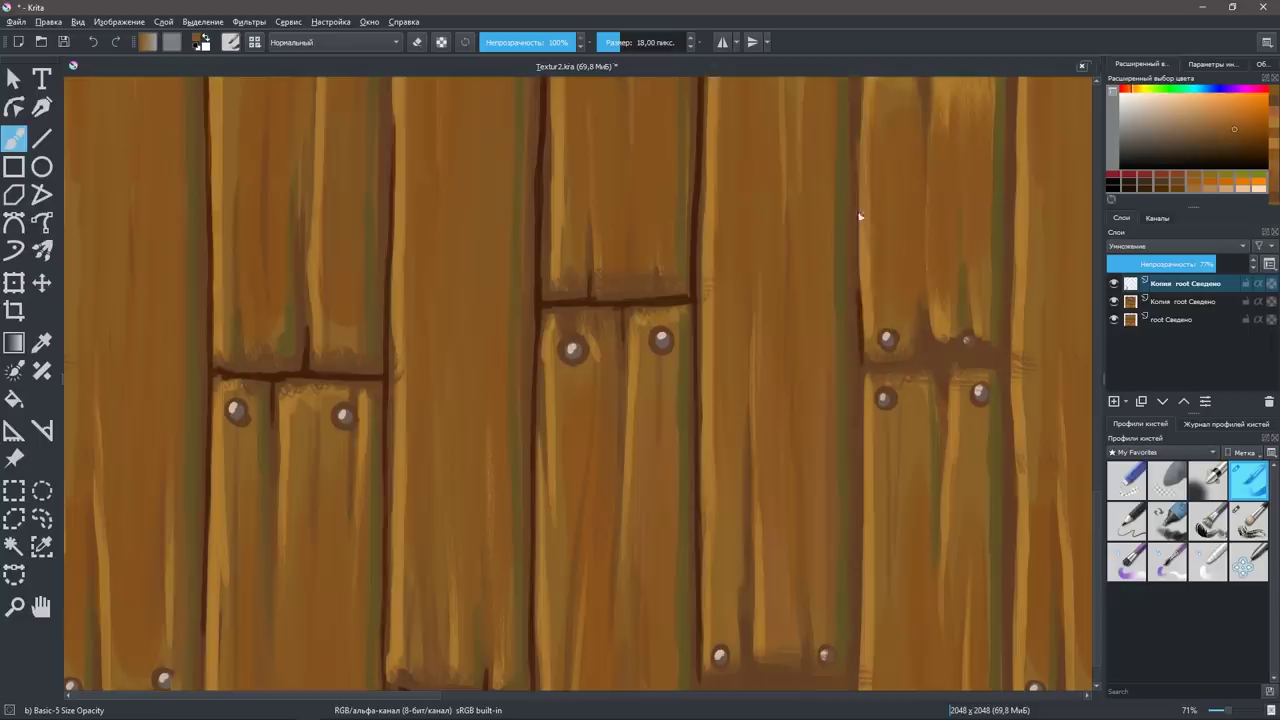
left_click_drag(860, 80, 925, 362)
mouse_move(921, 304)
left_mouse_down()
mouse_move(925, 362)
mouse_move(858, 684)
left_mouse_up()
left_click_drag(700, 683, 854, 682)
left_click_drag(748, 660, 748, 682)
left_click_drag(924, 360, 1008, 336)
left_click_drag(1010, 292, 1013, 690)
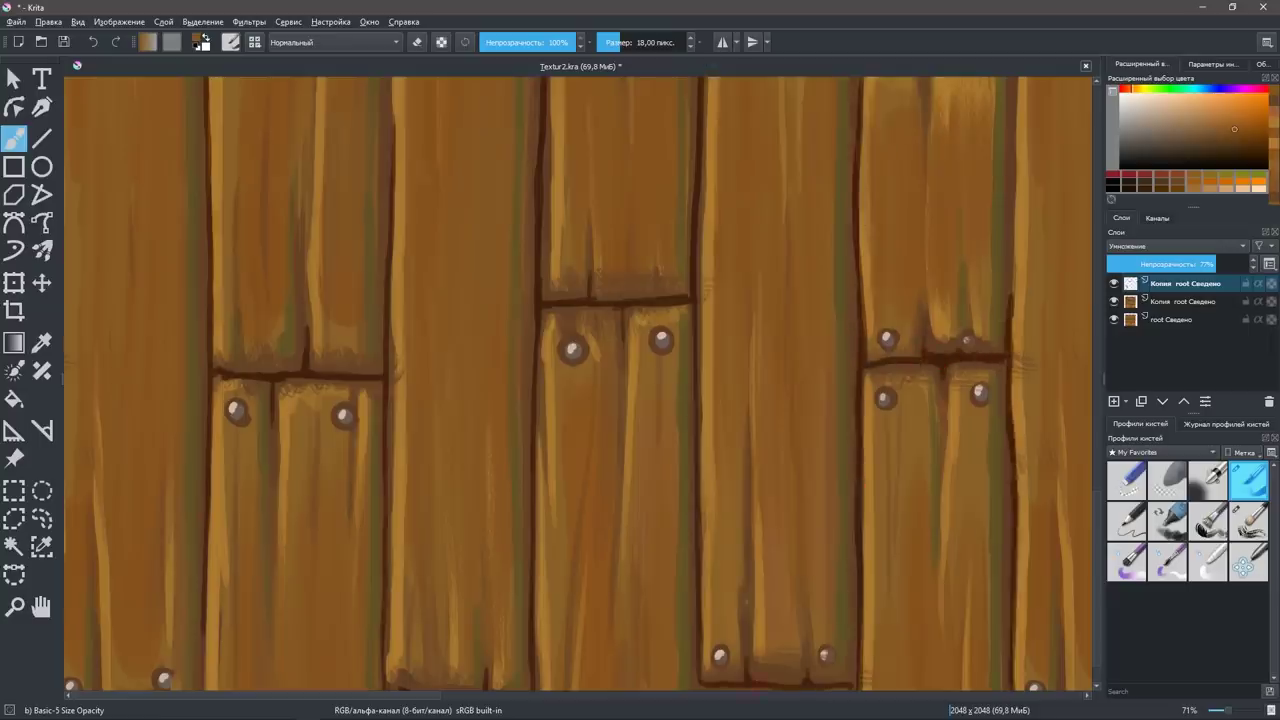
scroll(1012, 600, "up", 4)
left_click_drag(1015, 266, 1015, 558)
left_click_drag(860, 78, 860, 384)
left_click_drag(700, 78, 700, 376)
left_click_drag(548, 102, 548, 344)
left_click_drag(210, 78, 210, 352)
Finish the central and left seam outlines, fade the layer to 55%, and add a new layer above.
scroll(548, 300, "up", 3)
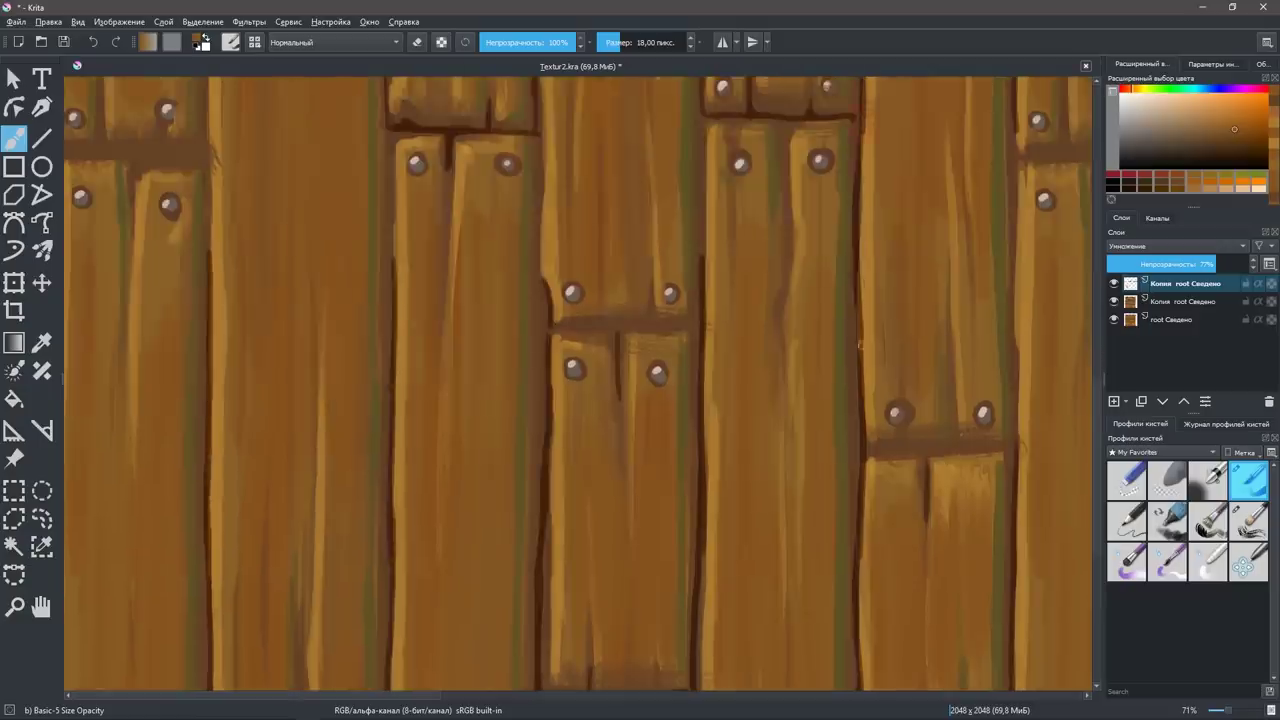
left_click_drag(705, 116, 705, 320)
mouse_move(542, 136)
left_mouse_down()
mouse_move(542, 336)
mouse_move(700, 322)
left_mouse_up()
left_click_drag(617, 328, 620, 342)
left_click_drag(546, 332, 540, 277)
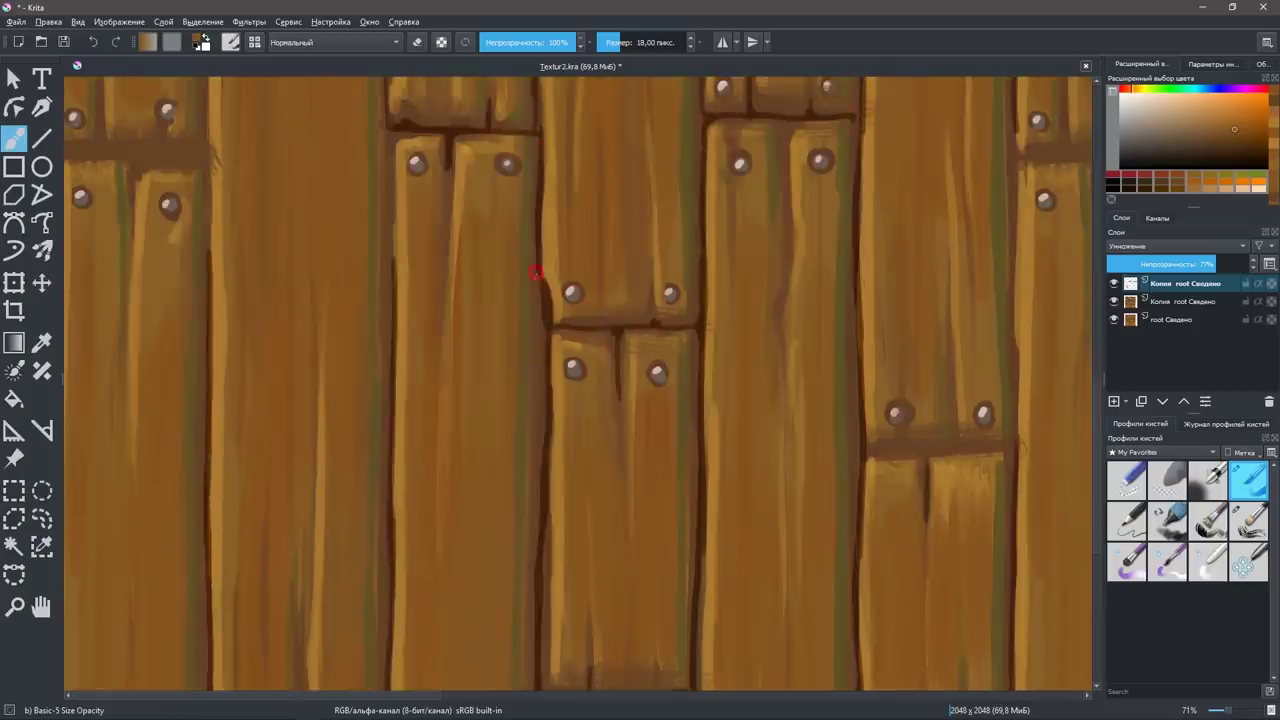
left_click_drag(400, 128, 400, 292)
scroll(400, 292, "up", 4)
left_click_drag(100, 356, 202, 358)
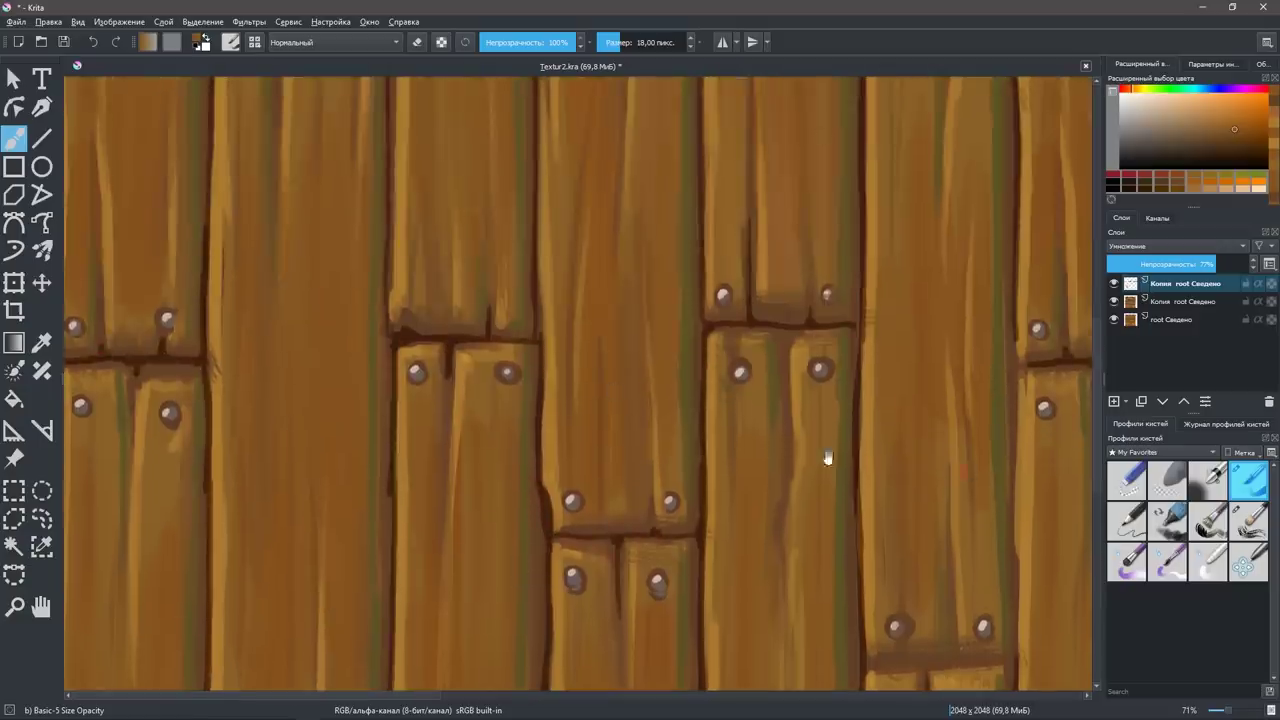
left_click_drag(1004, 656, 860, 657)
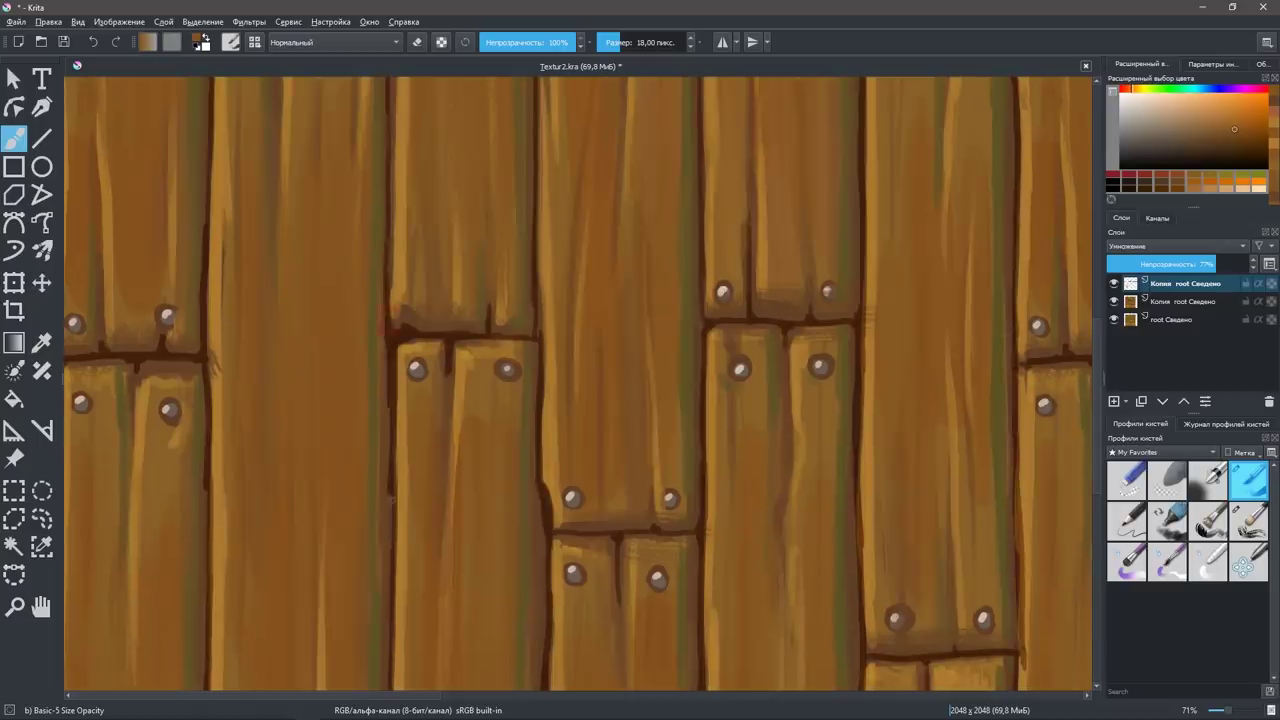
scroll(851, 463, "down", 5)
scroll(851, 463, "up", 3)
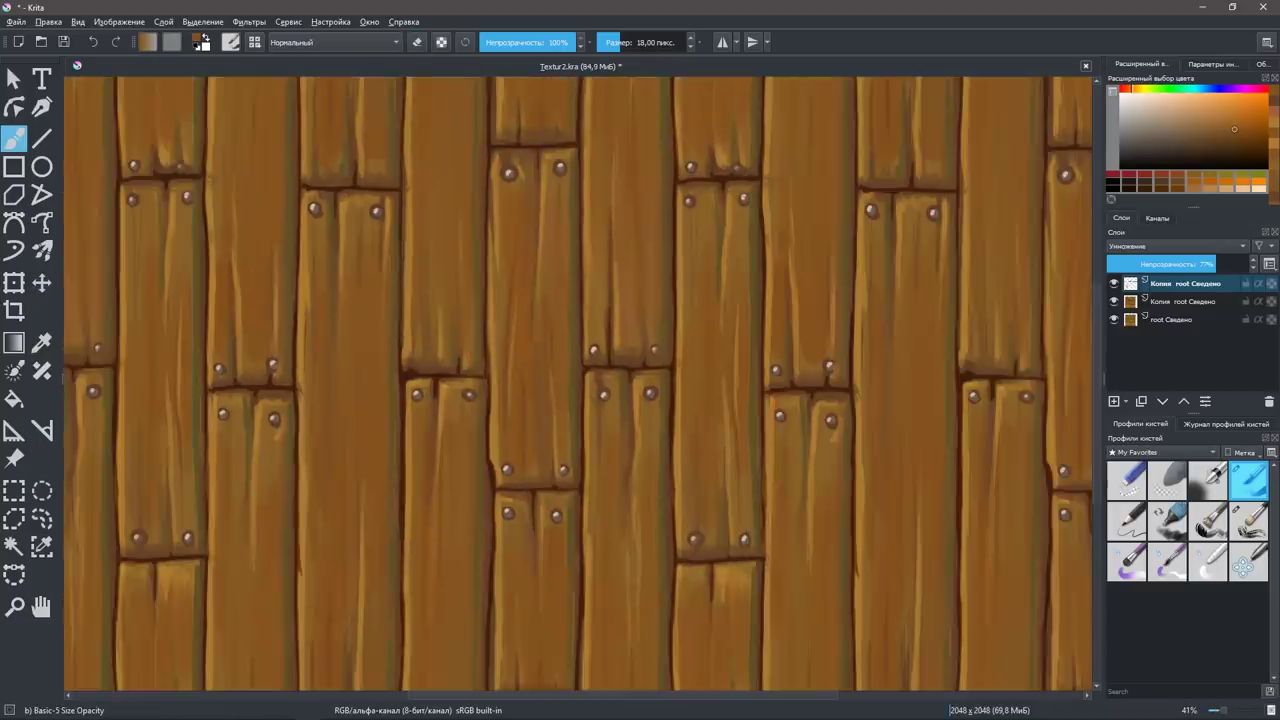
left_click_drag(1216, 264, 1184, 264)
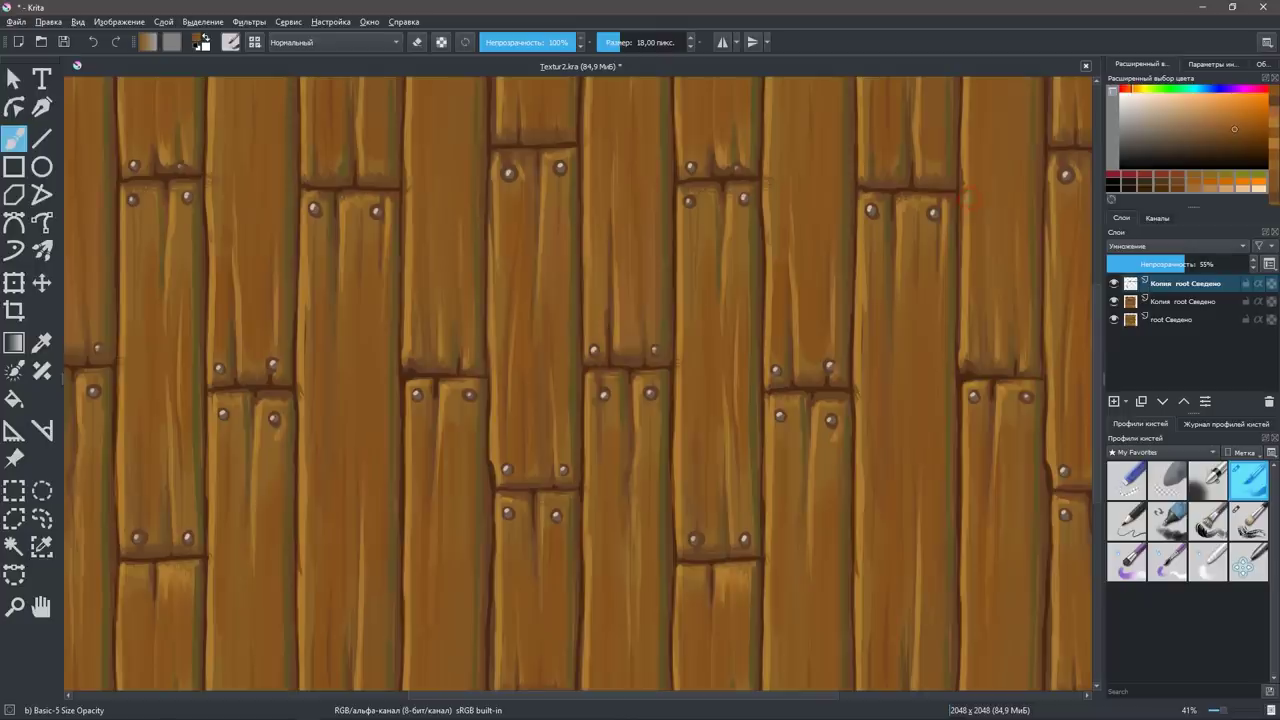
left_click(1113, 401)
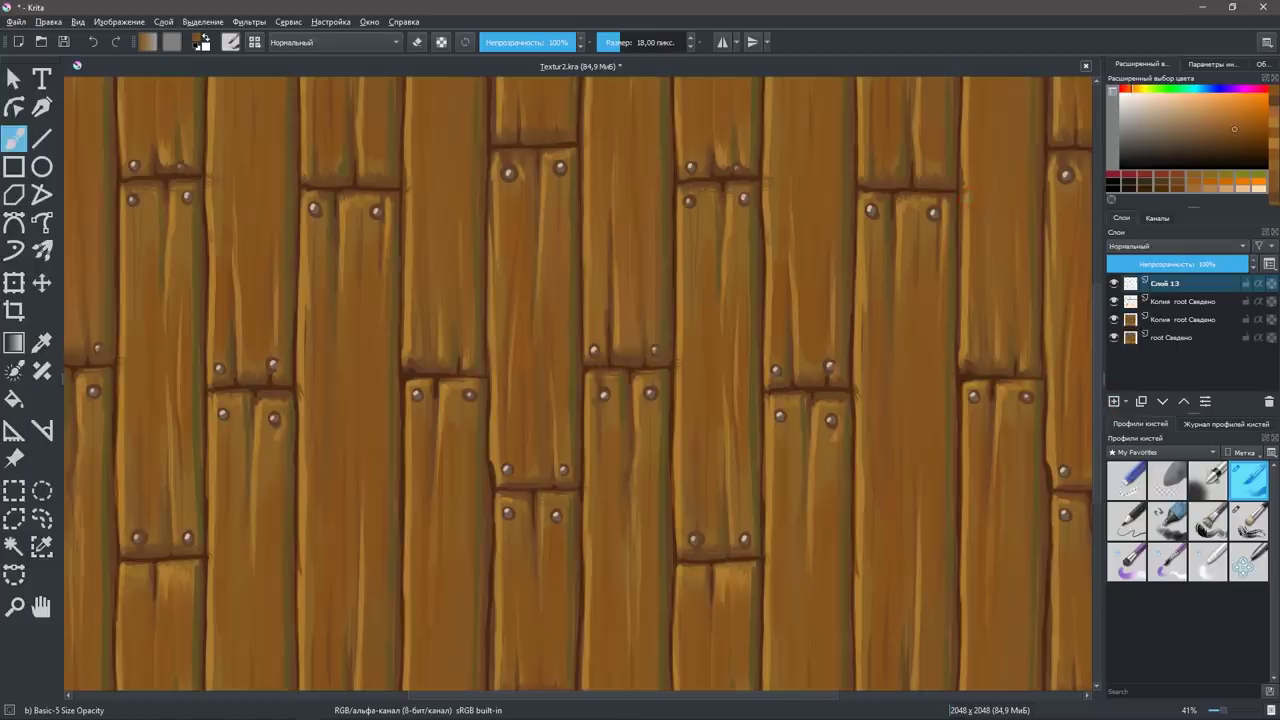
Choose a light tan highlight colour from the quick palette.
left_click(685, 443, "ctrl")
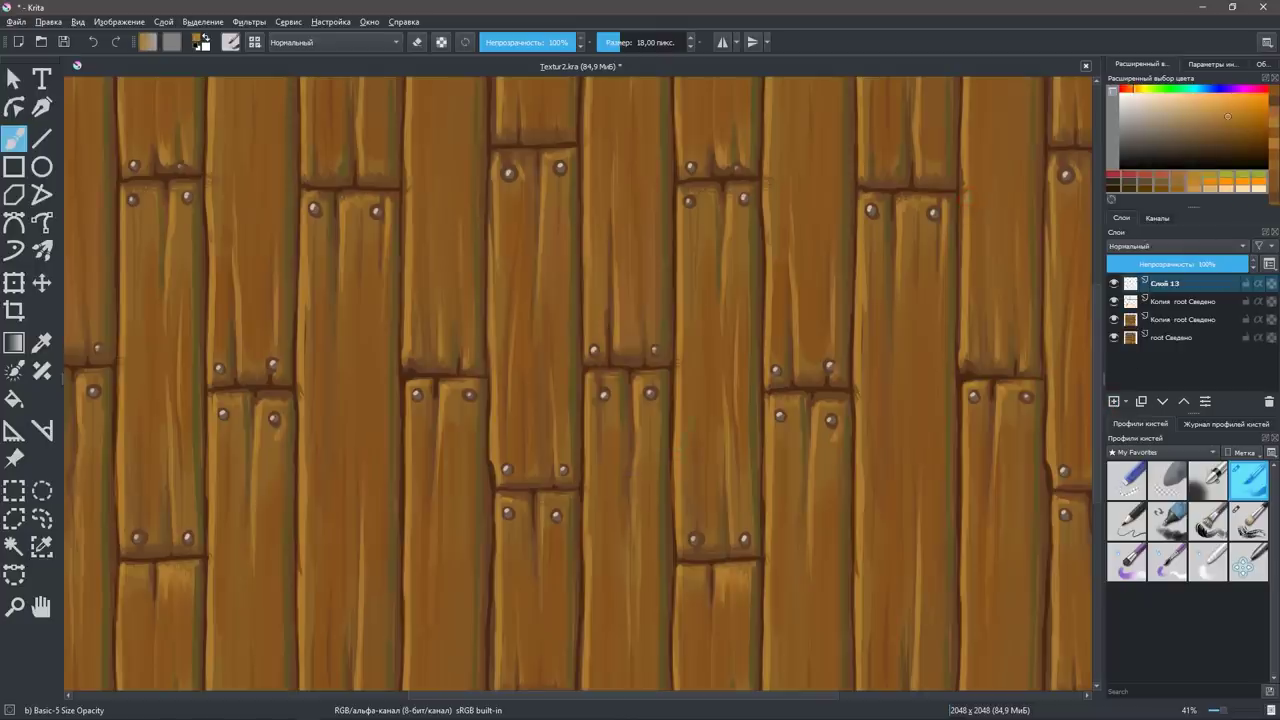
right_click(750, 334)
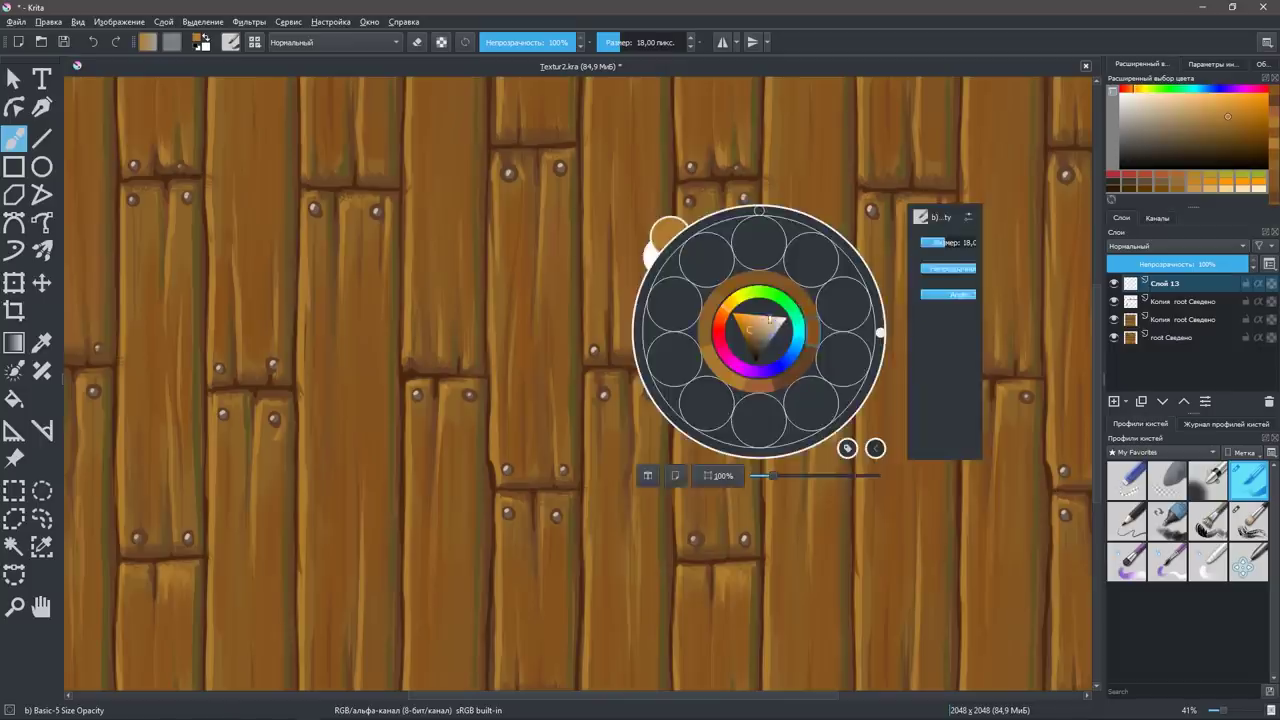
right_click(750, 330)
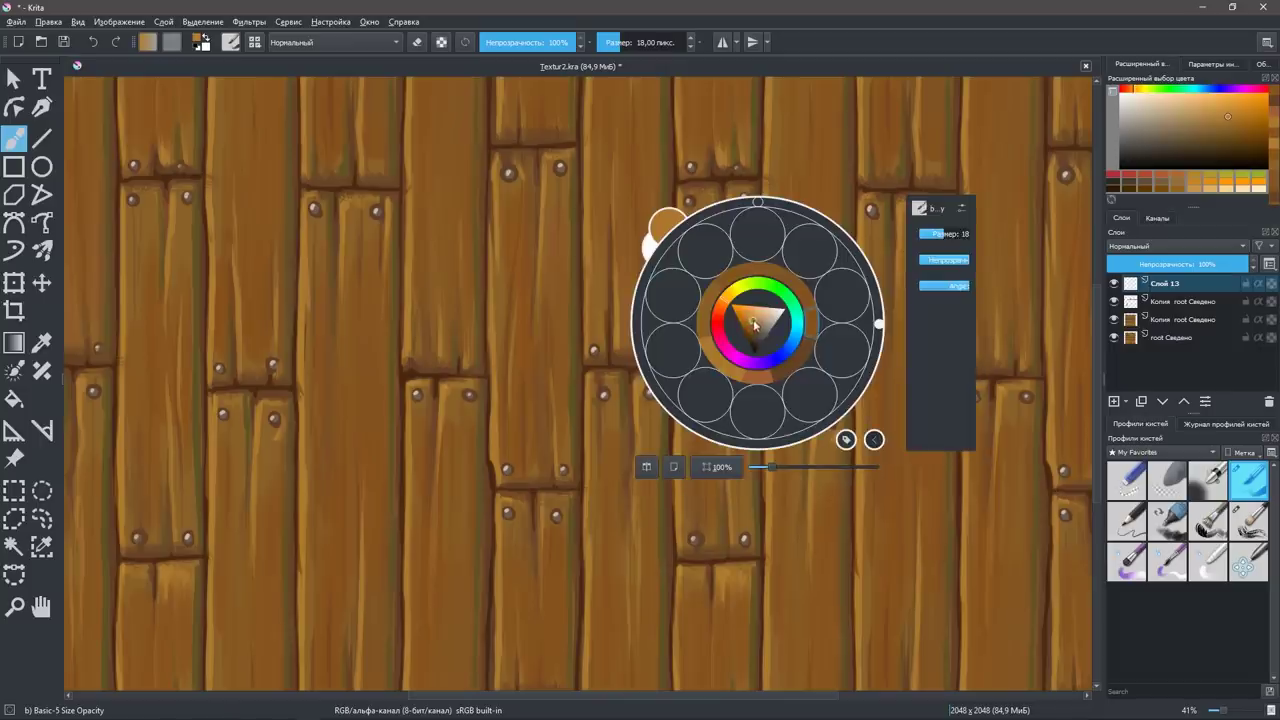
left_click(755, 323)
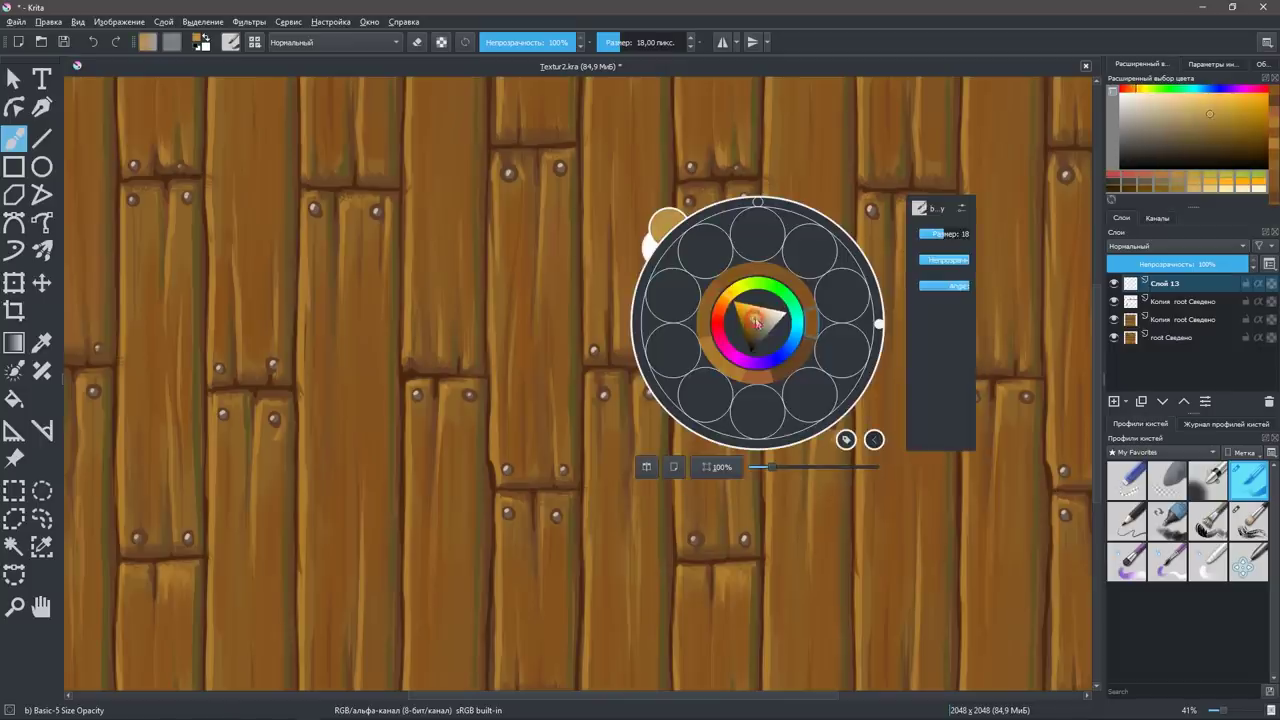
left_click(757, 320)
key("F6")
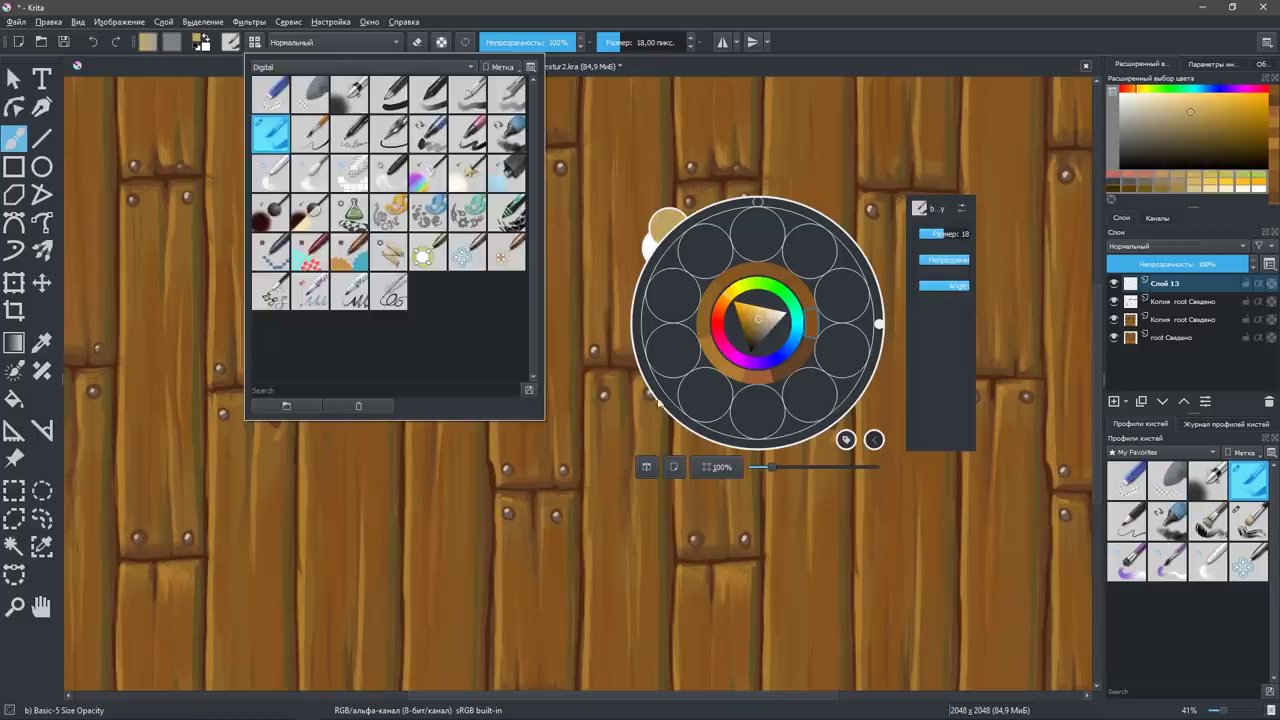
left_click(643, 492)
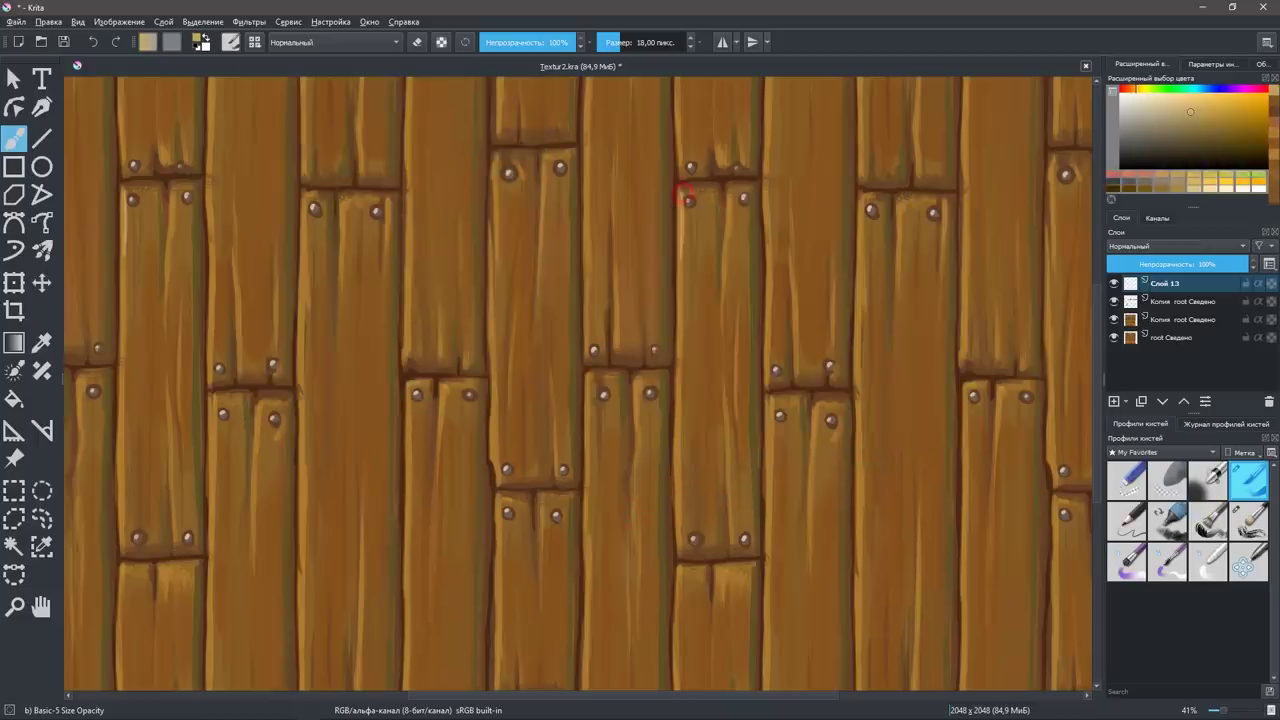
right_click(699, 256)
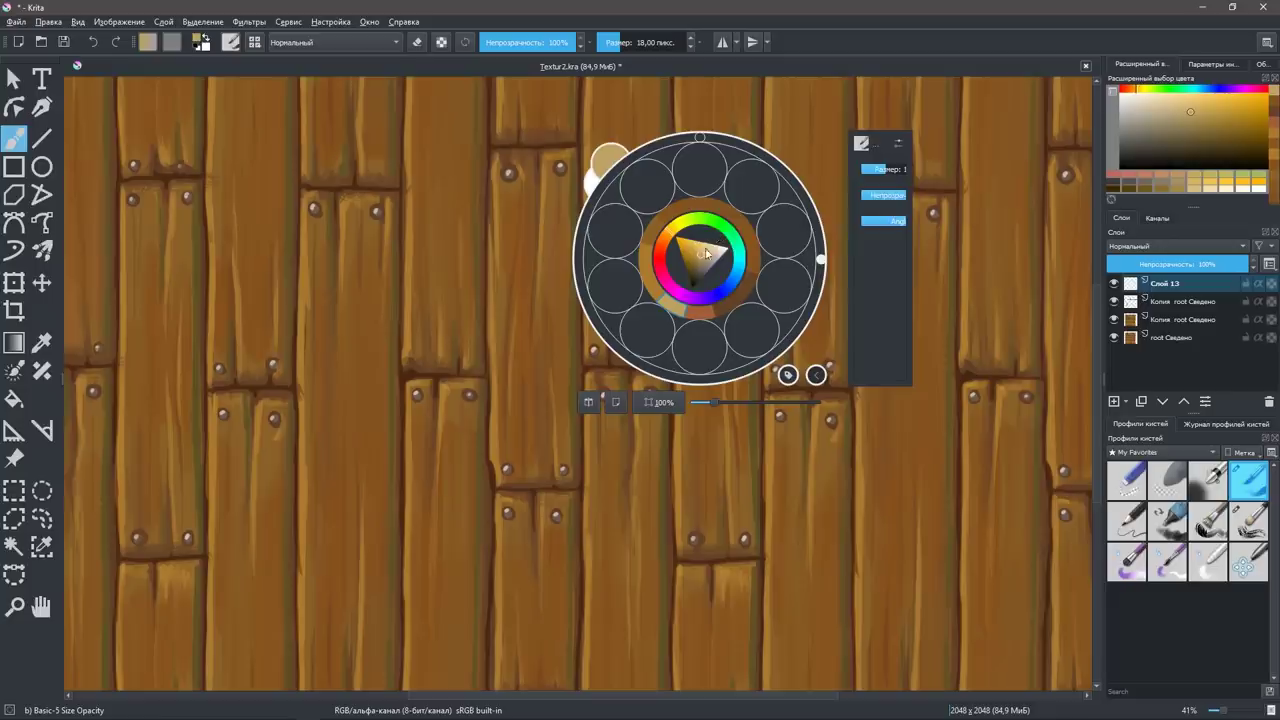
left_click(701, 253)
left_click(680, 451)
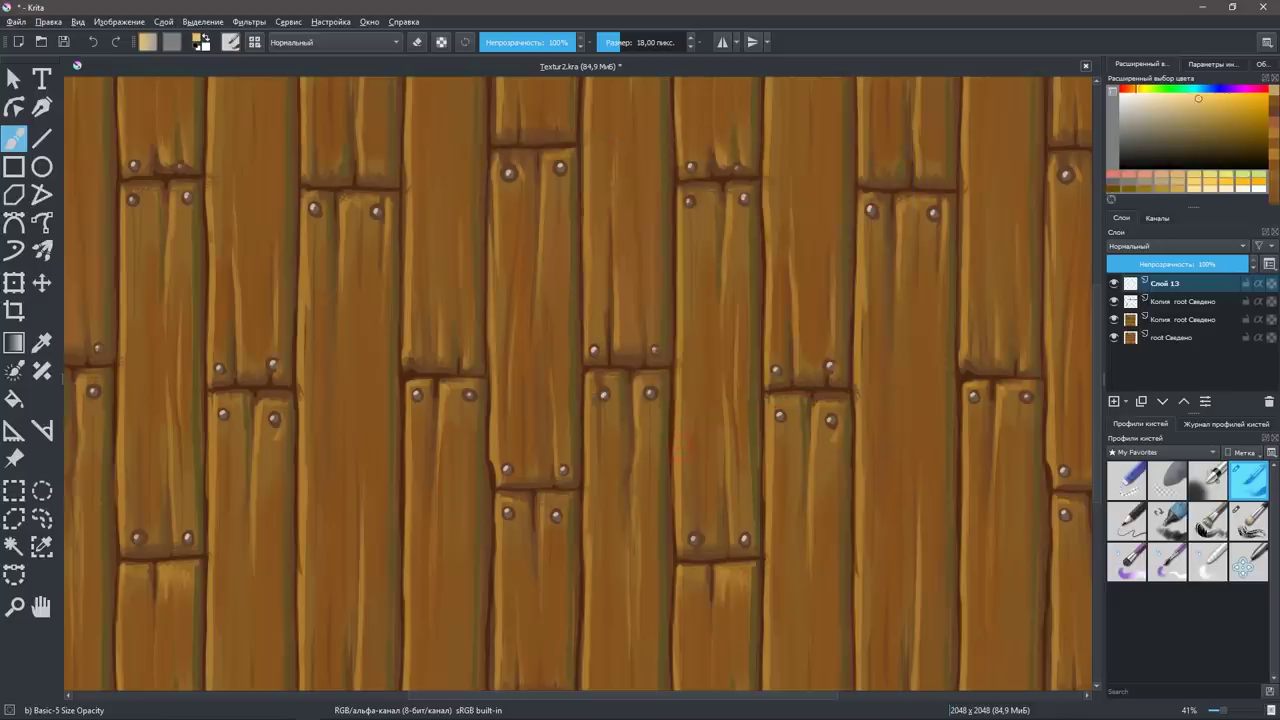
Paint light highlight strokes down the central plank, undoing misplaced attempts.
left_click_drag(681, 478, 679, 412)
key("ctrl+z")
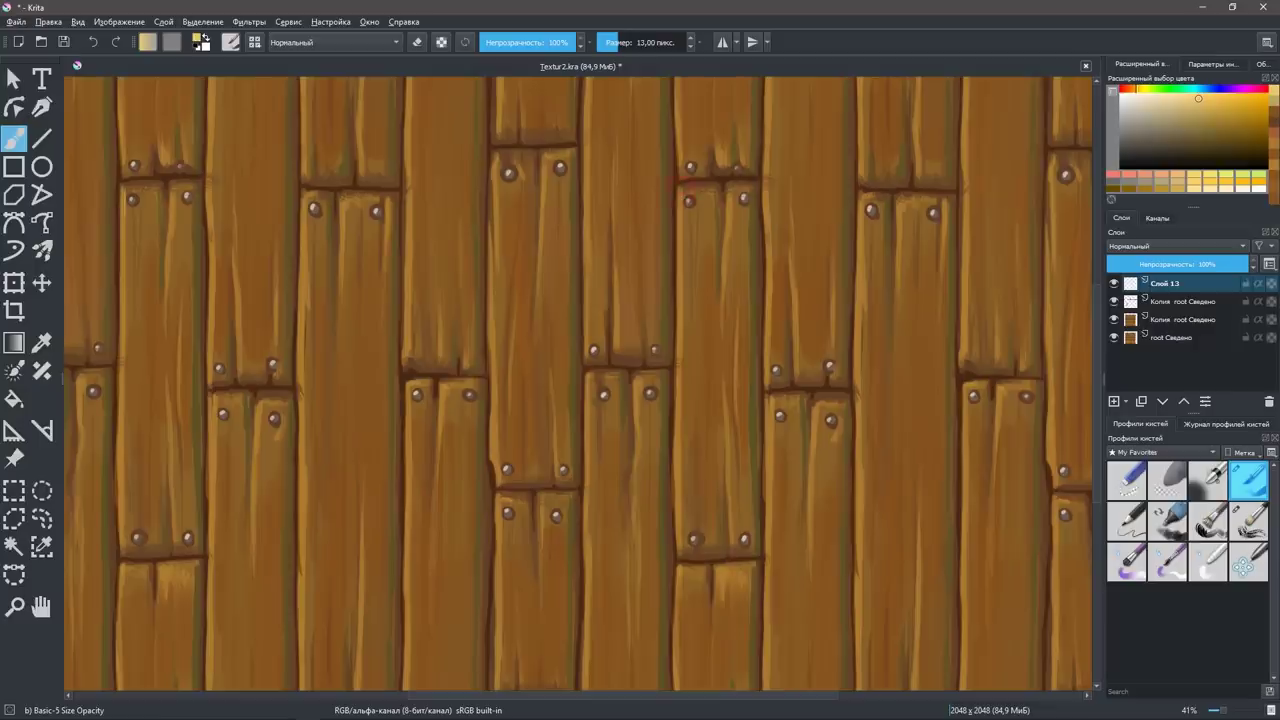
left_click_drag(679, 186, 678, 556)
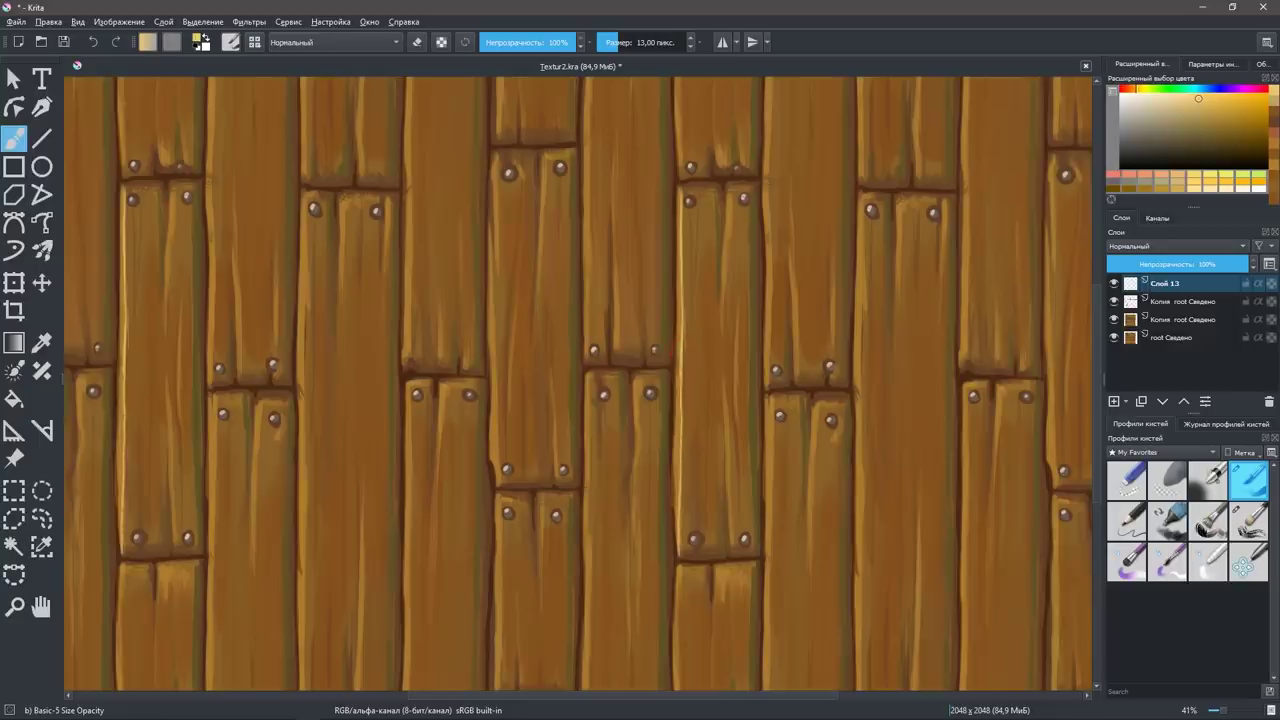
key("ctrl+z")
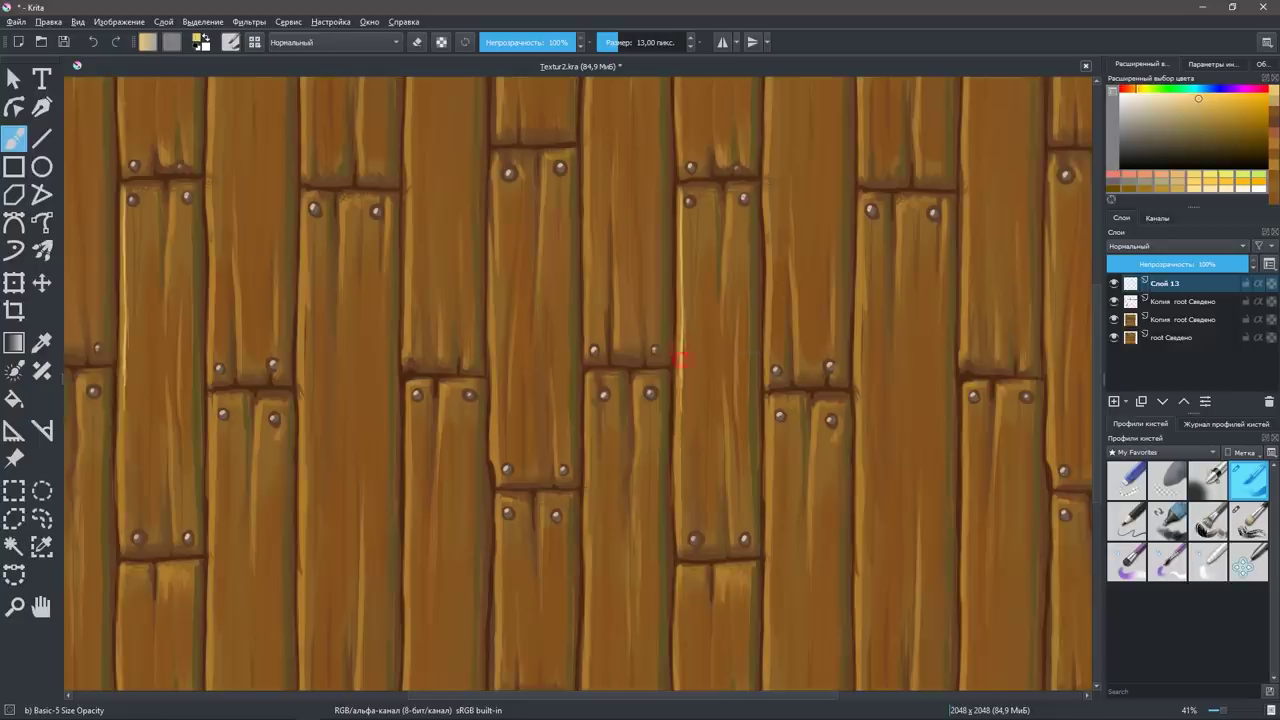
left_click_drag(681, 414, 682, 536)
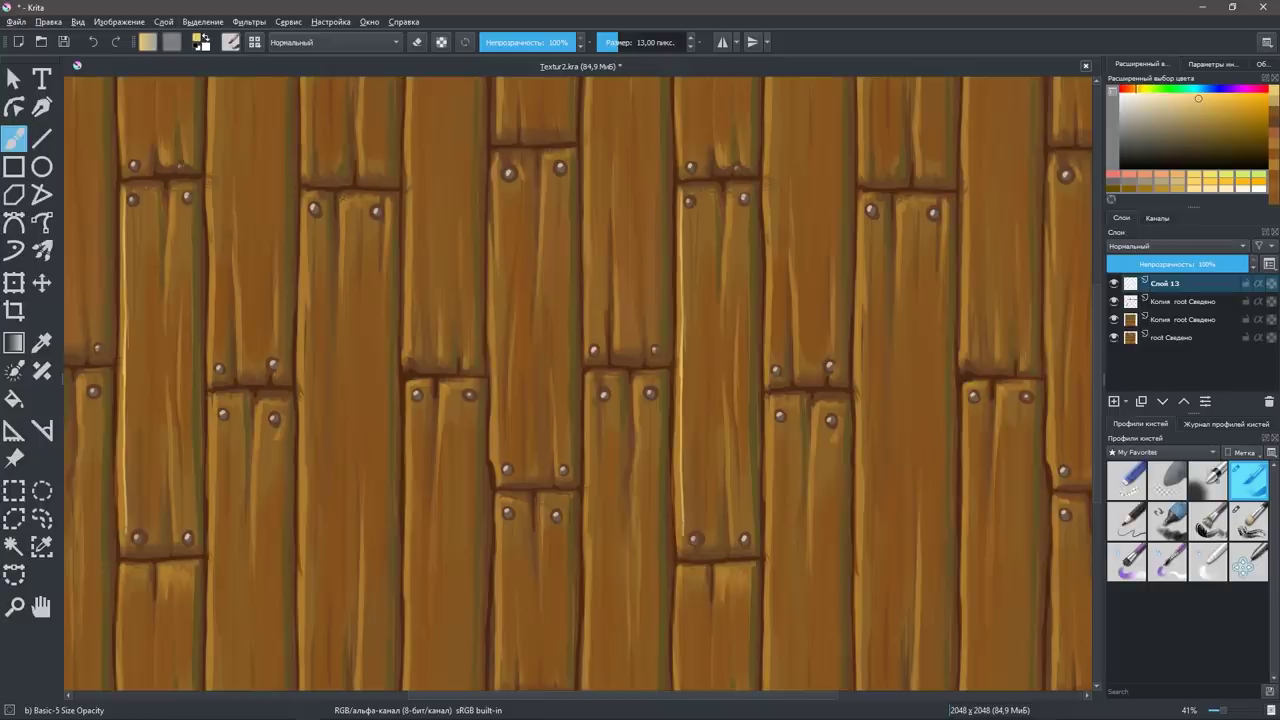
left_click_drag(731, 212, 722, 404)
key("ctrl+z")
Rework the curved highlight along the plank, then paint a thin dark line down it.
left_click_drag(706, 308, 726, 530)
left_click_drag(716, 448, 726, 530)
left_click_drag(710, 400, 725, 520)
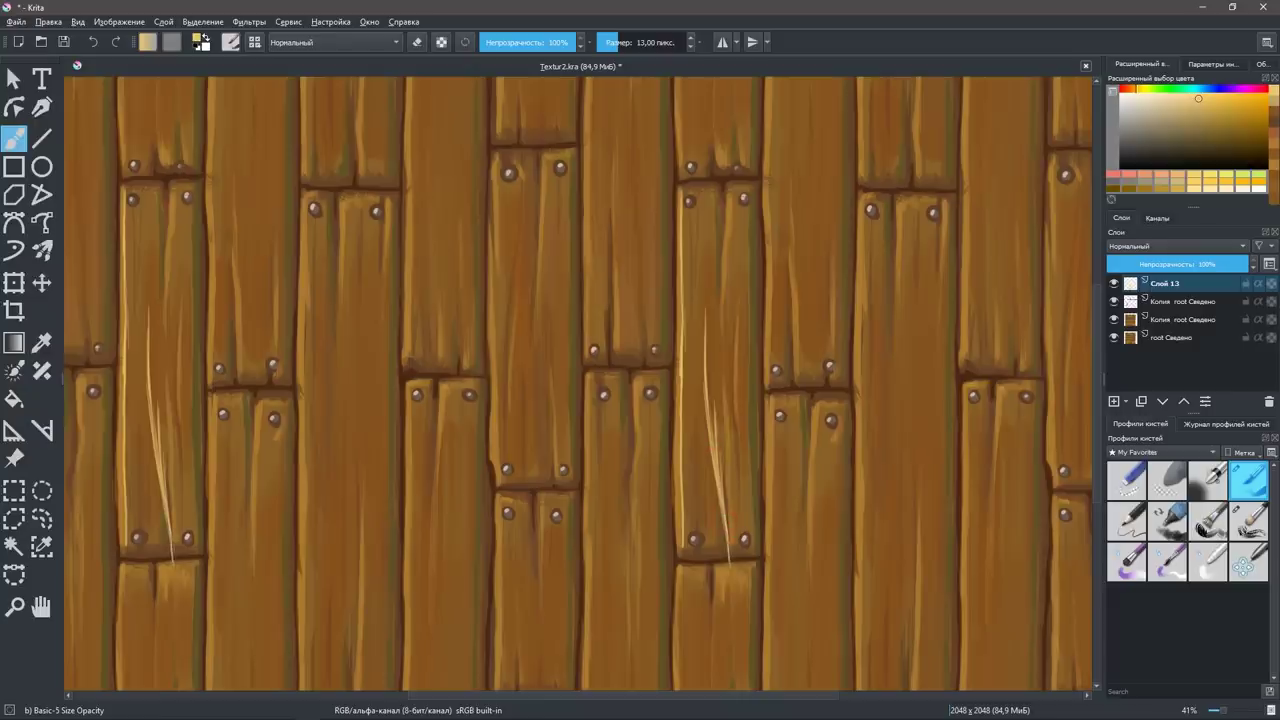
key("ctrl+z")
key("ctrl+z")
key("ctrl+z")
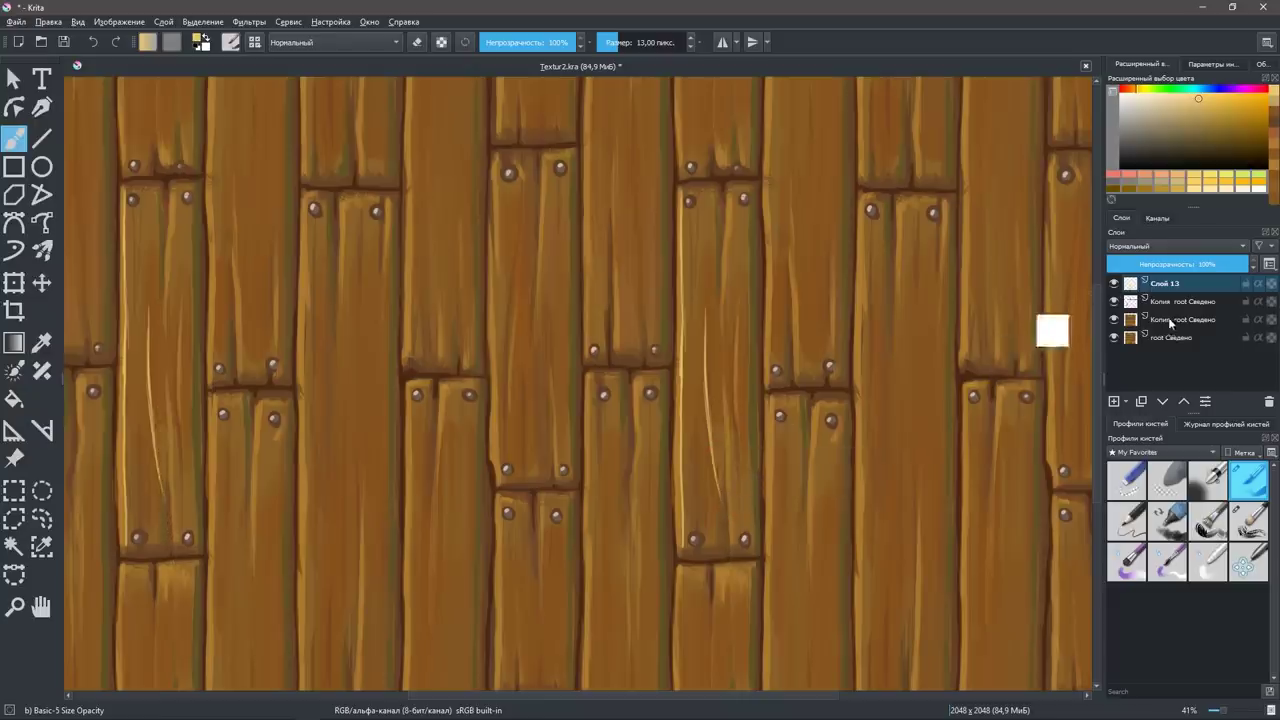
key("ctrl+z")
key("ctrl+z")
key("ctrl+z")
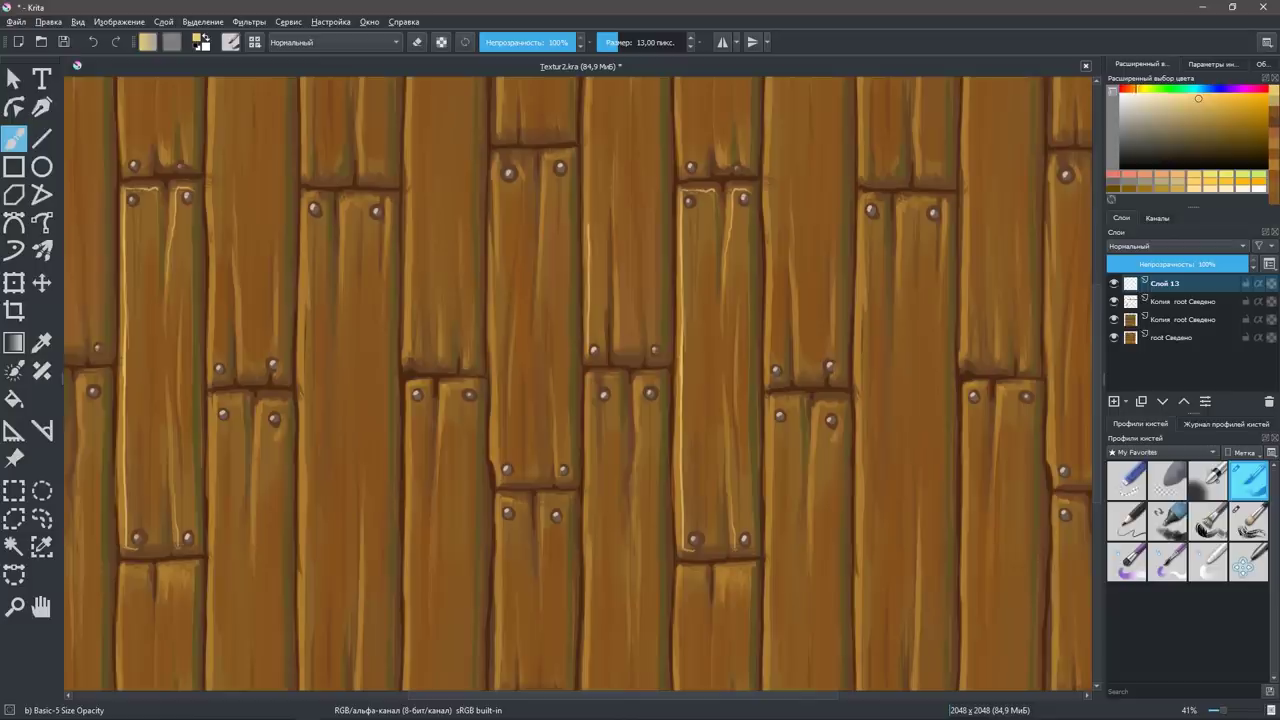
left_click_drag(610, 130, 632, 358)
key("ctrl+z")
left_click_drag(613, 250, 619, 352)
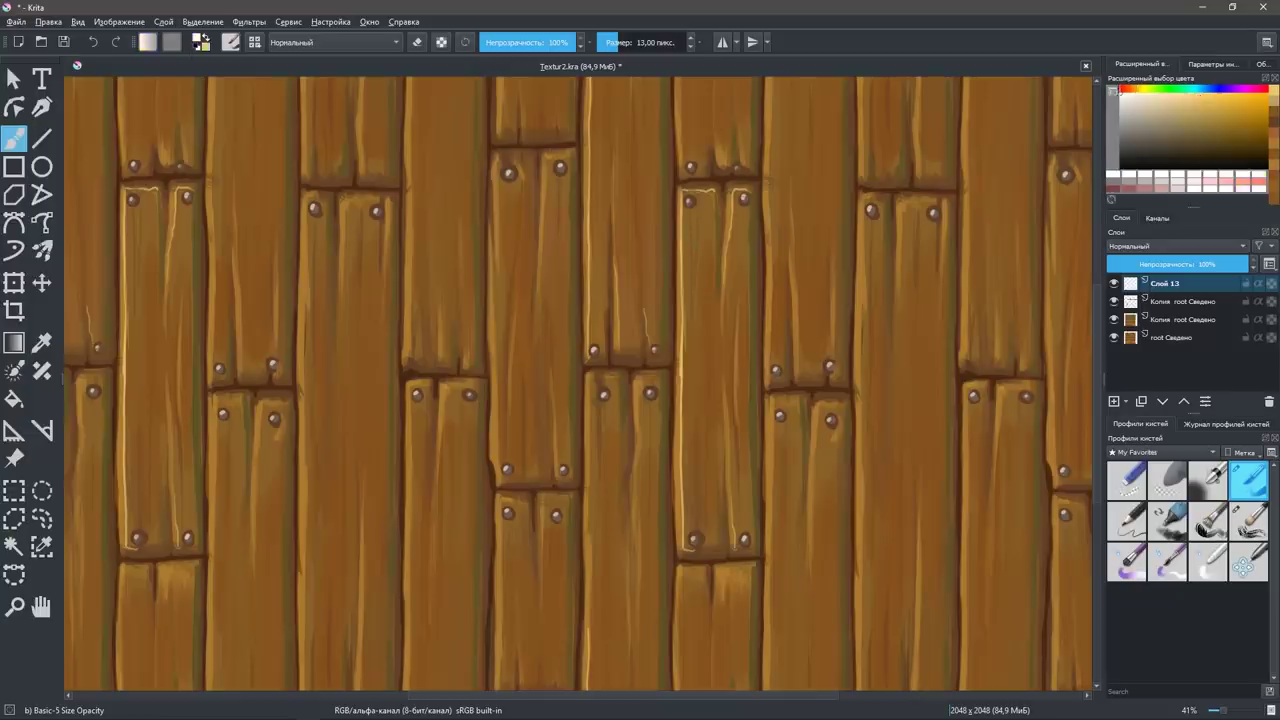
Reset to default colours, undo a white test stroke, and sample a brown from the wood.
key("d")
key("x")
left_click_drag(631, 193, 656, 288)
key("ctrl+z")
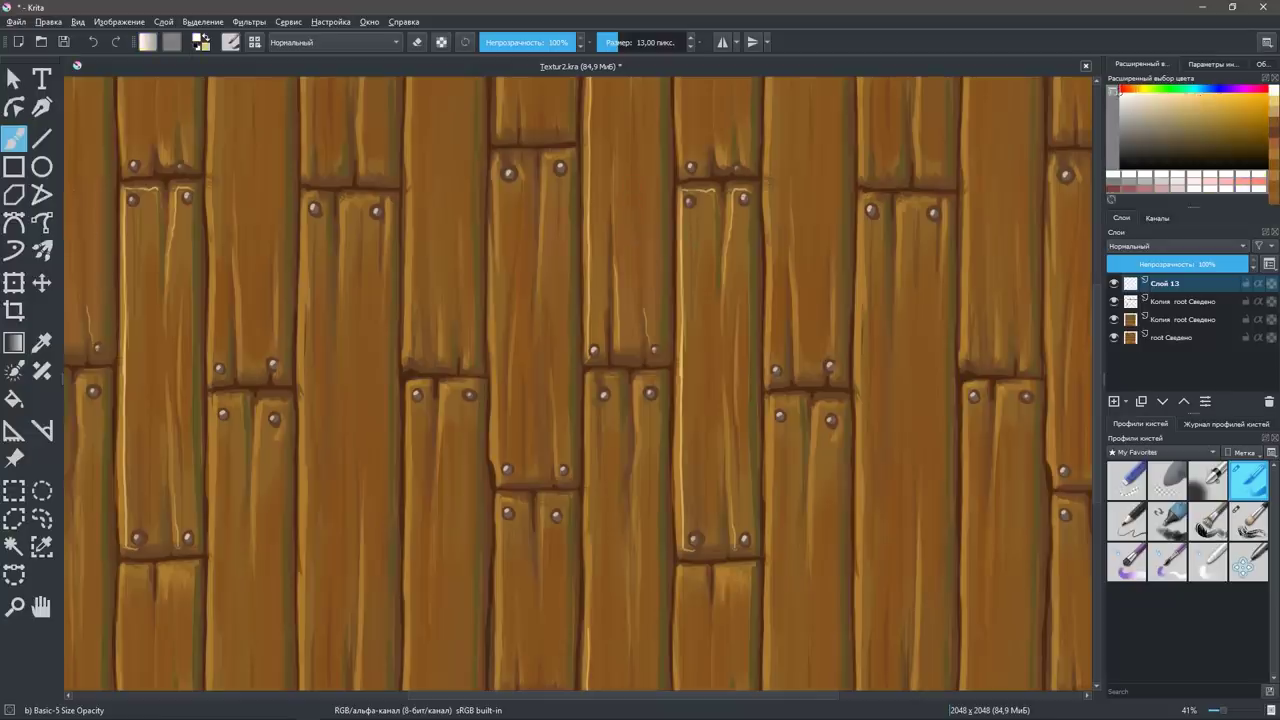
left_click(632, 360, "ctrl")
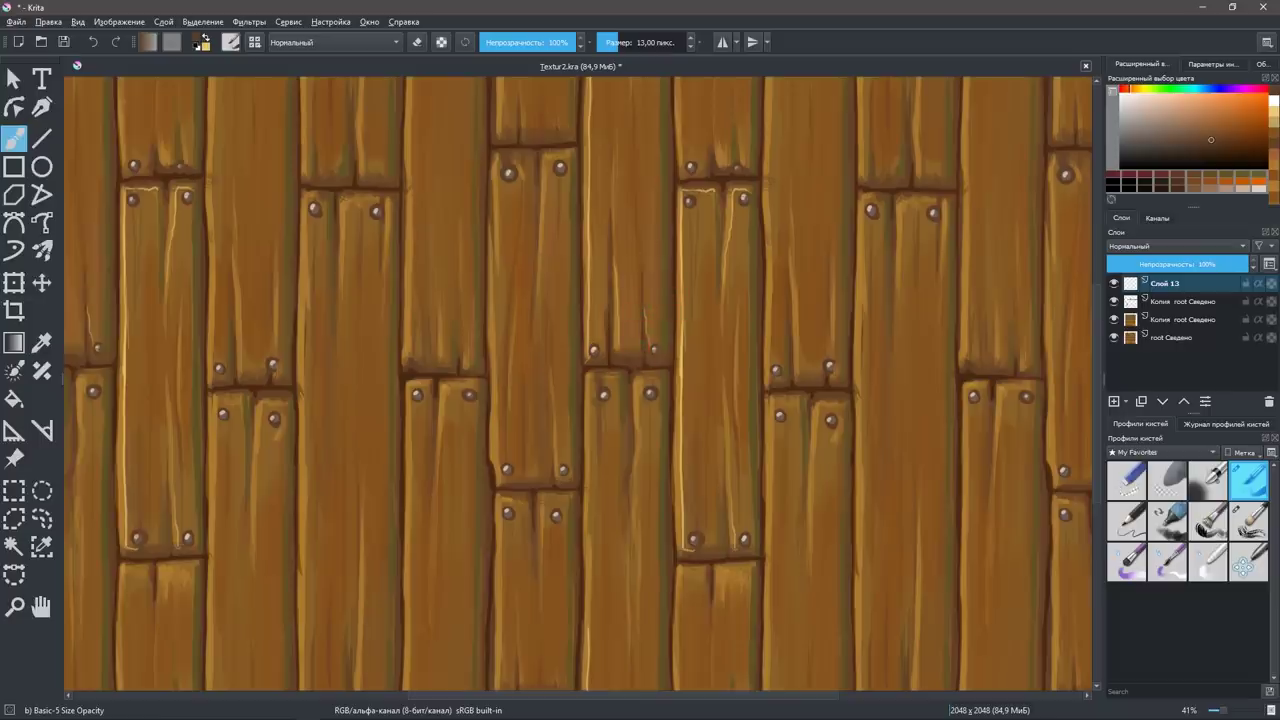
Paint dark vertical grain lines on the central plank, adjusting the brown's lightness with K/L.
key("l")
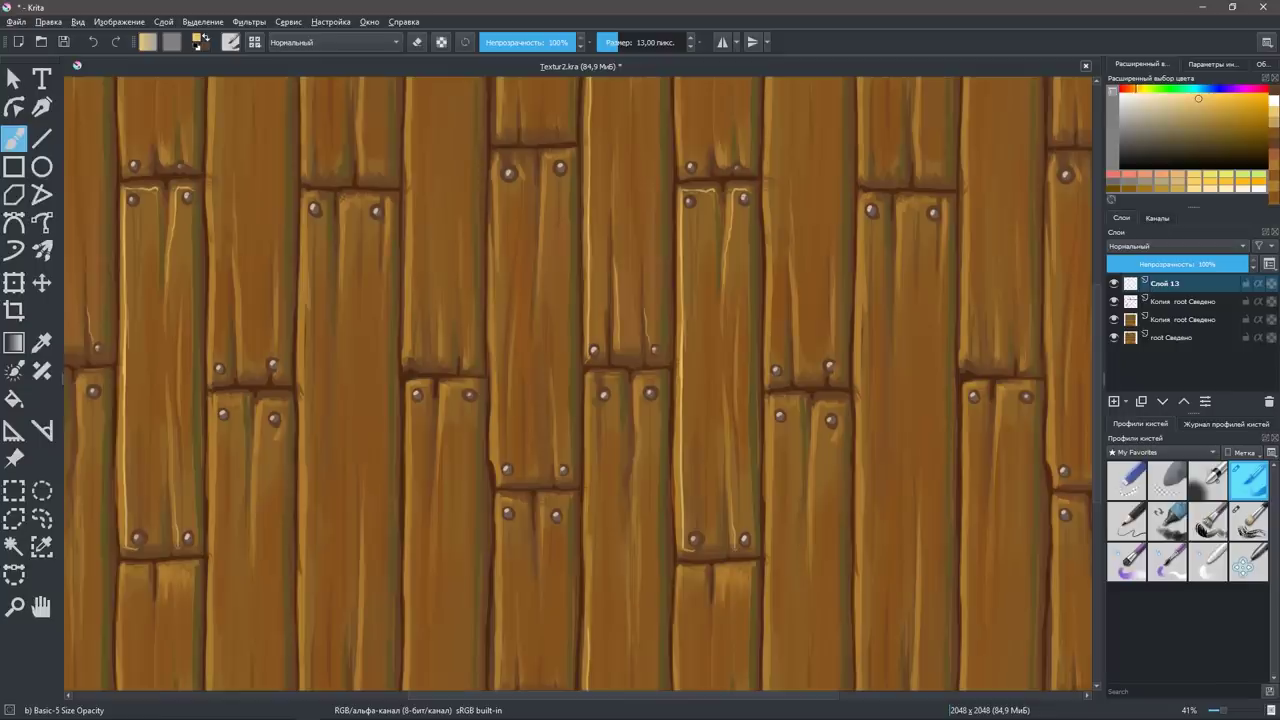
left_click_drag(633, 158, 636, 270)
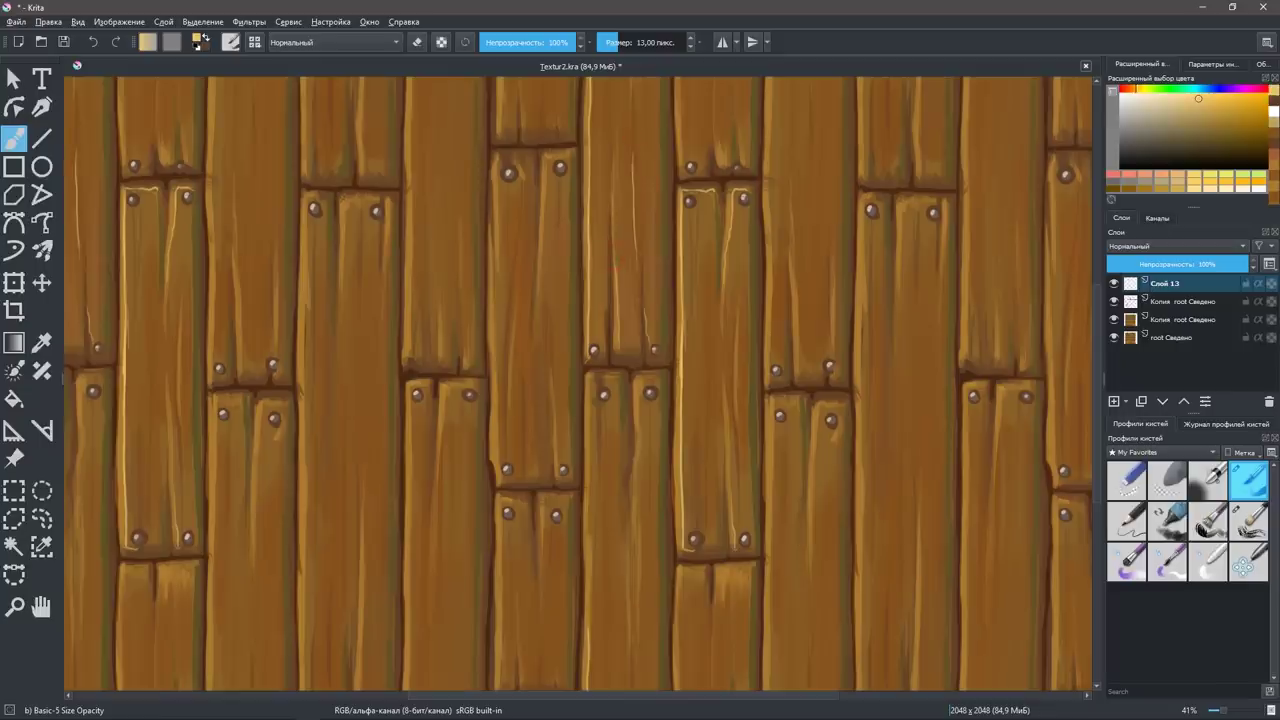
key("k")
left_click_drag(635, 166, 638, 282)
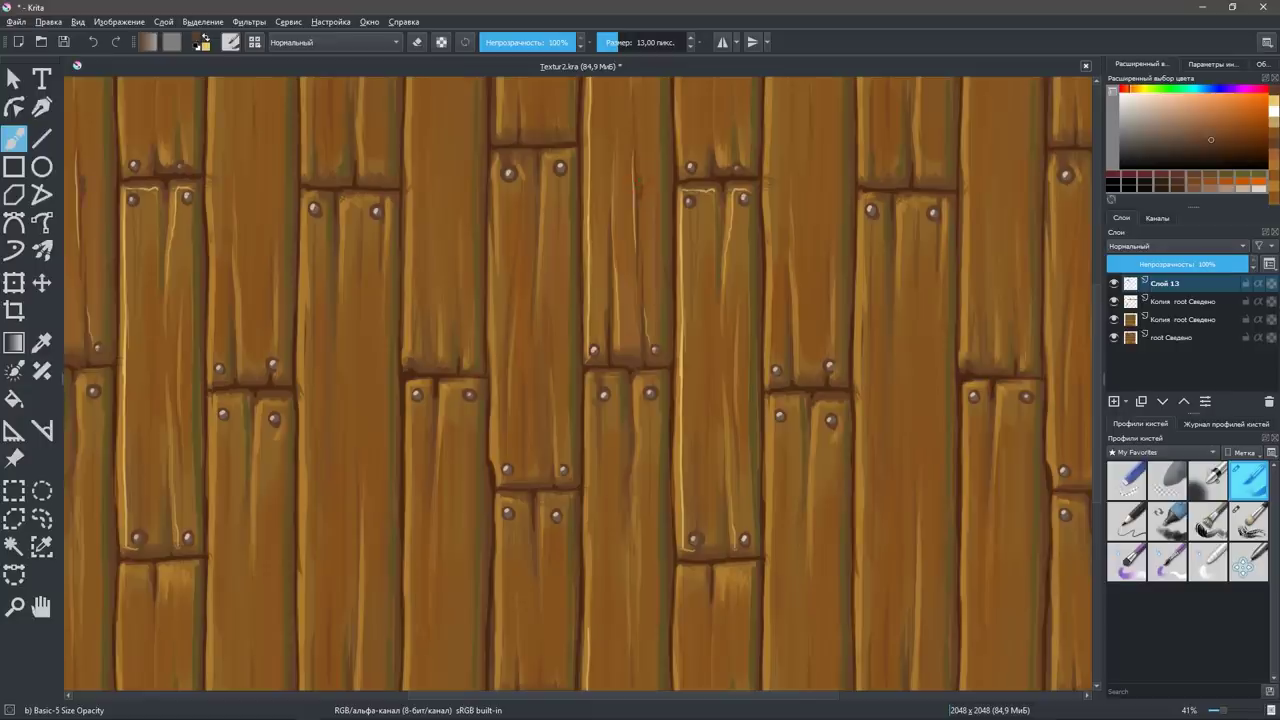
left_click_drag(638, 187, 635, 184)
left_click(1198, 98)
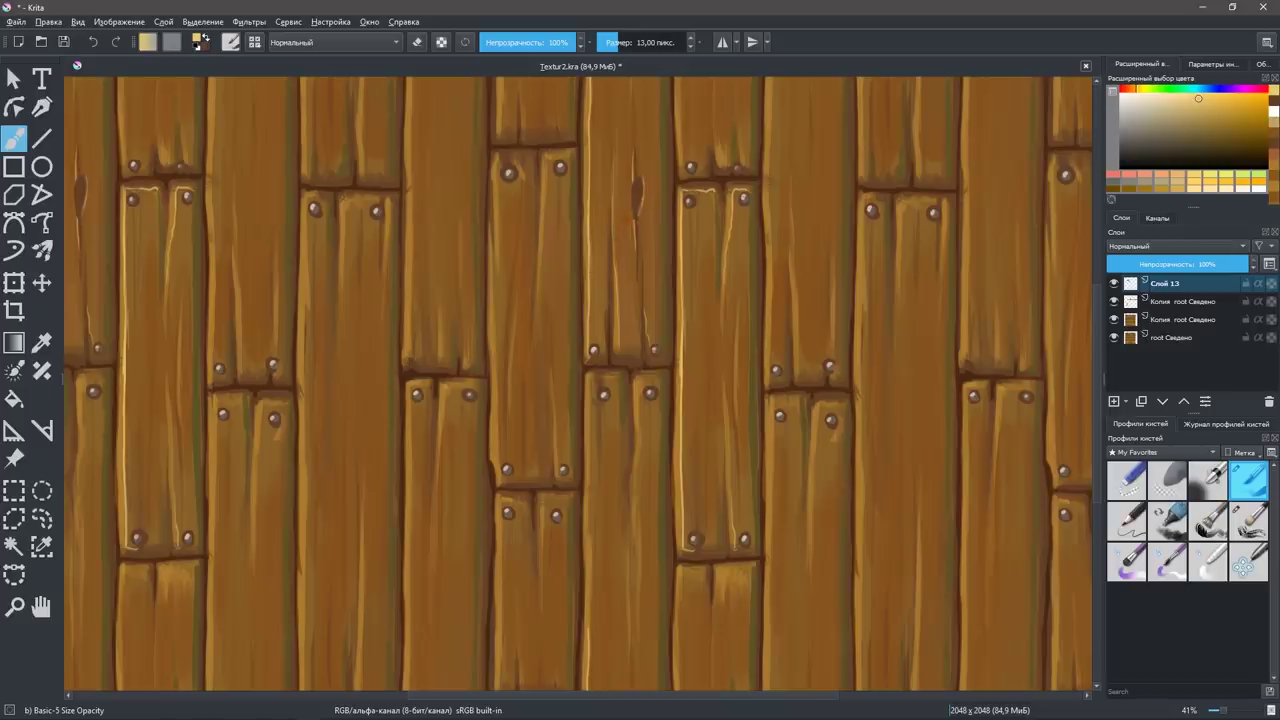
left_click(640, 190, "ctrl")
left_click_drag(646, 194, 700, 109)
Paint light tan highlights along the central and left plank edges.
left_click(753, 438, "ctrl")
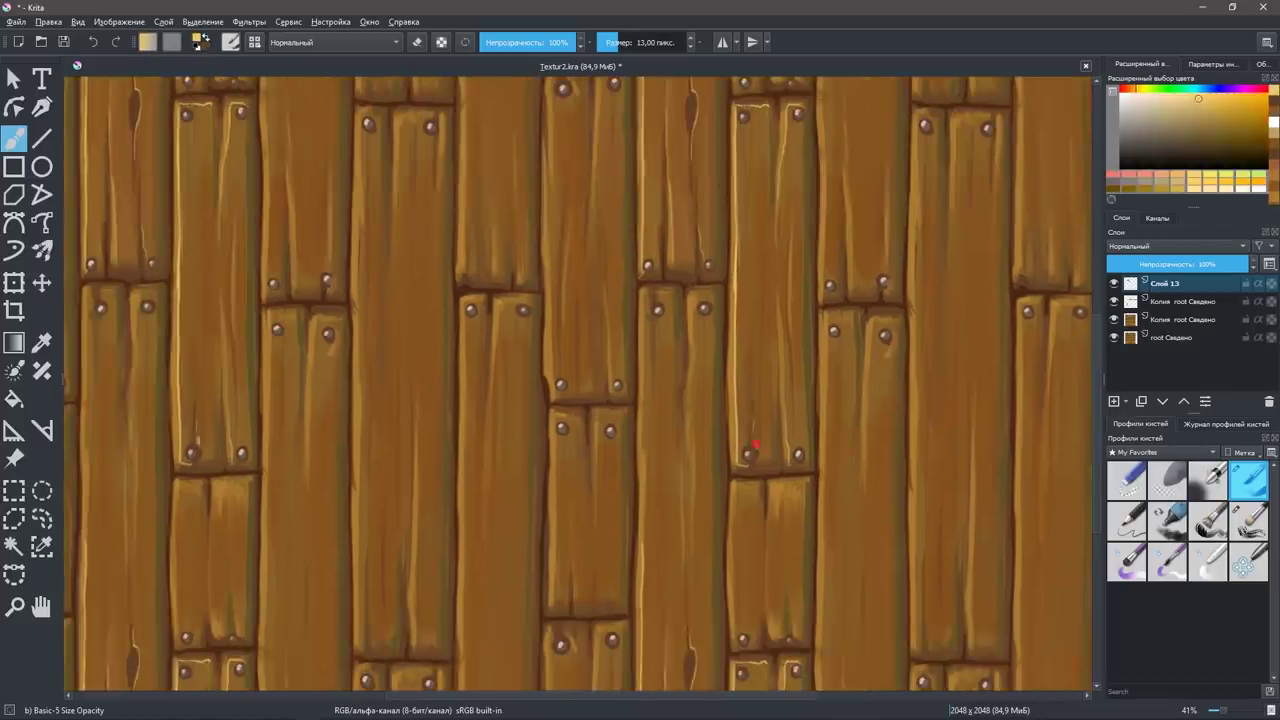
right_click(823, 343)
mouse_move(735, 488)
left_mouse_down()
mouse_move(734, 655)
mouse_move(802, 488)
mouse_move(773, 546)
left_mouse_up()
left_click_drag(644, 298, 644, 508)
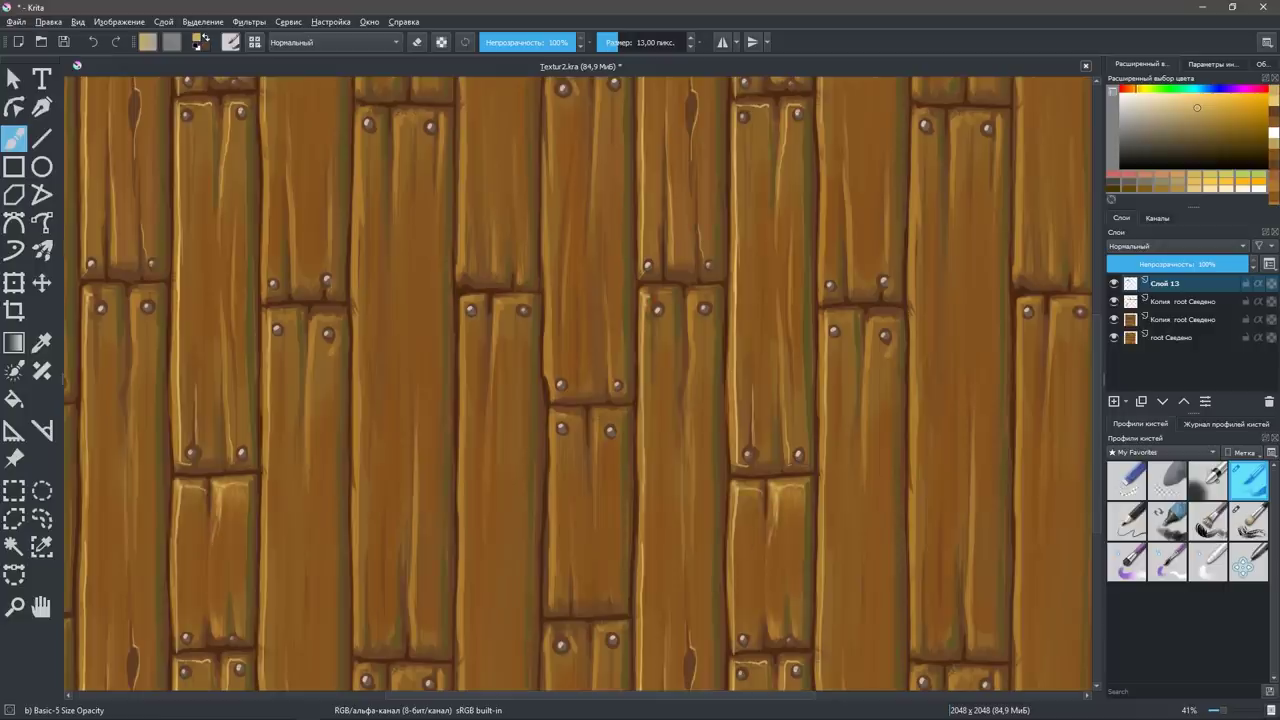
mouse_move(718, 294)
left_mouse_down()
mouse_move(688, 406)
mouse_move(690, 344)
left_mouse_up()
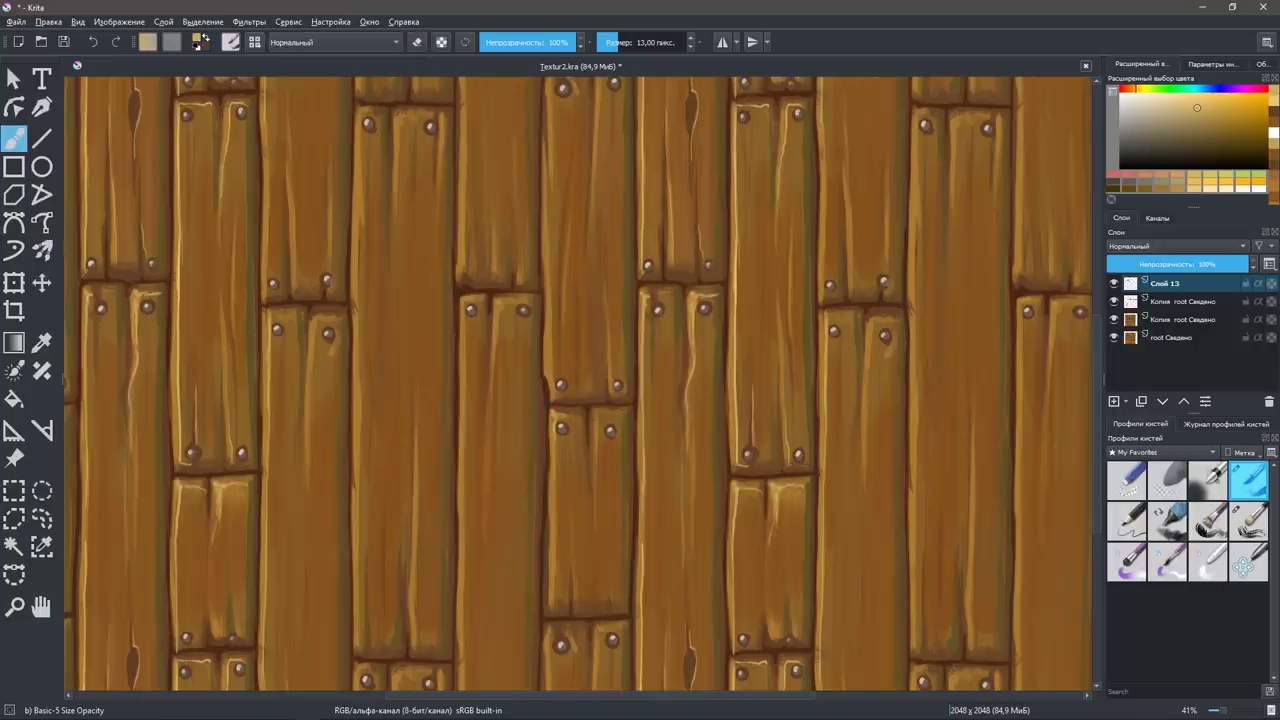
left_click_drag(554, 432, 548, 620)
left_click_drag(594, 412, 612, 424)
mouse_move(526, 304)
left_mouse_down()
mouse_move(498, 306)
mouse_move(462, 500)
mouse_move(465, 670)
left_mouse_up()
mouse_move(418, 396)
left_mouse_down()
mouse_move(412, 636)
mouse_move(358, 466)
mouse_move(364, 114)
mouse_move(362, 404)
left_mouse_up()
left_click_drag(316, 316, 309, 456)
left_click_drag(296, 300, 294, 170)
left_click_drag(294, 250, 296, 290)
Add more light tan highlights along the left plank edges, then save the texture.
left_click(326, 285, "ctrl")
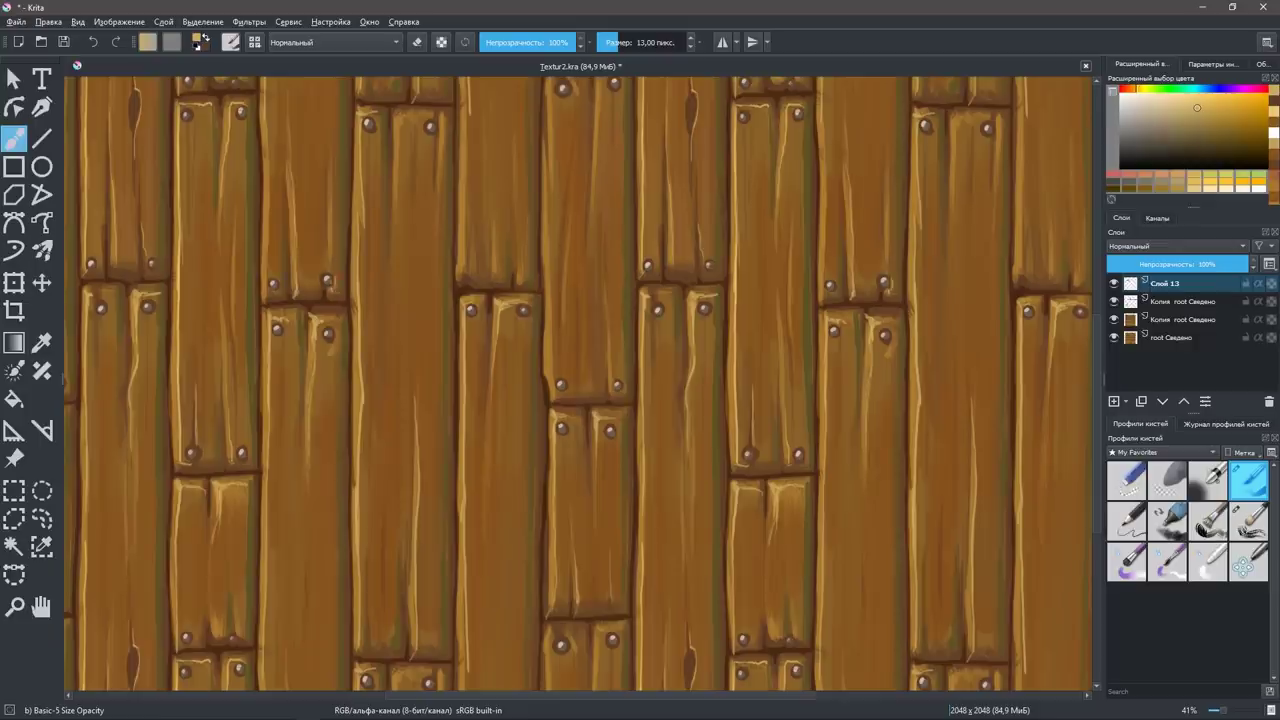
left_click(215, 131, "ctrl")
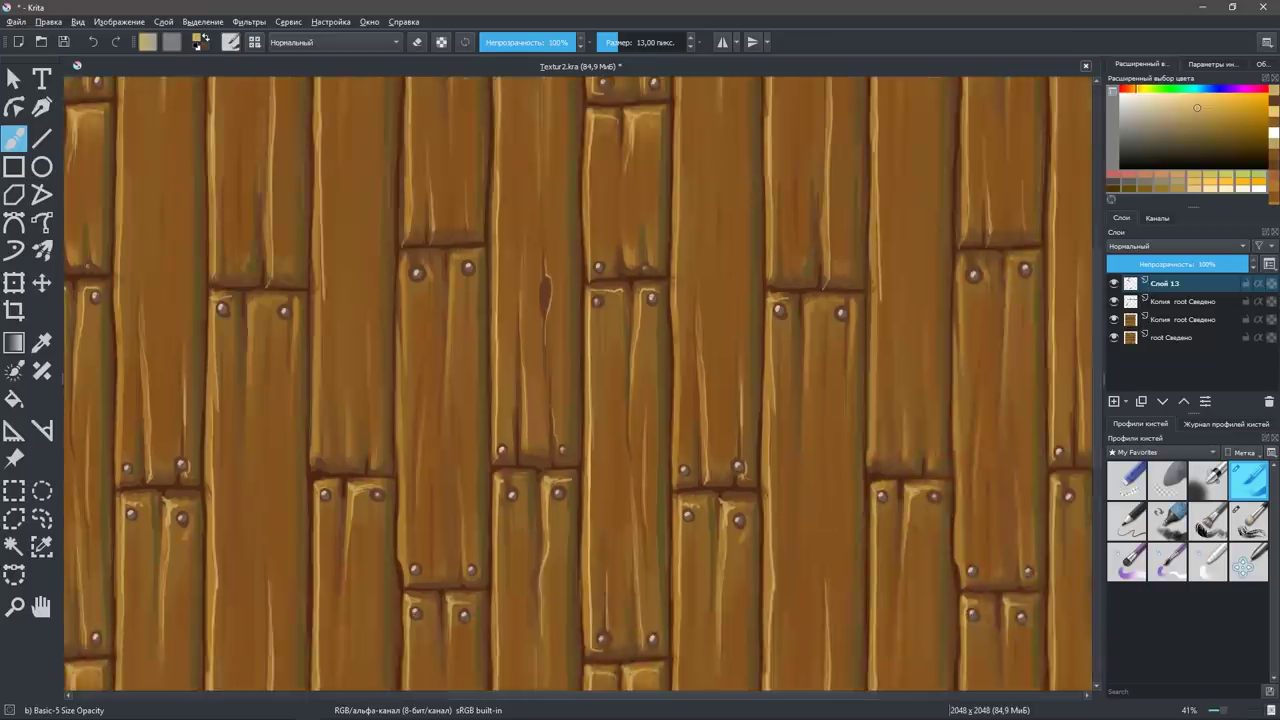
left_click_drag(321, 272, 310, 470)
left_click_drag(268, 300, 248, 408)
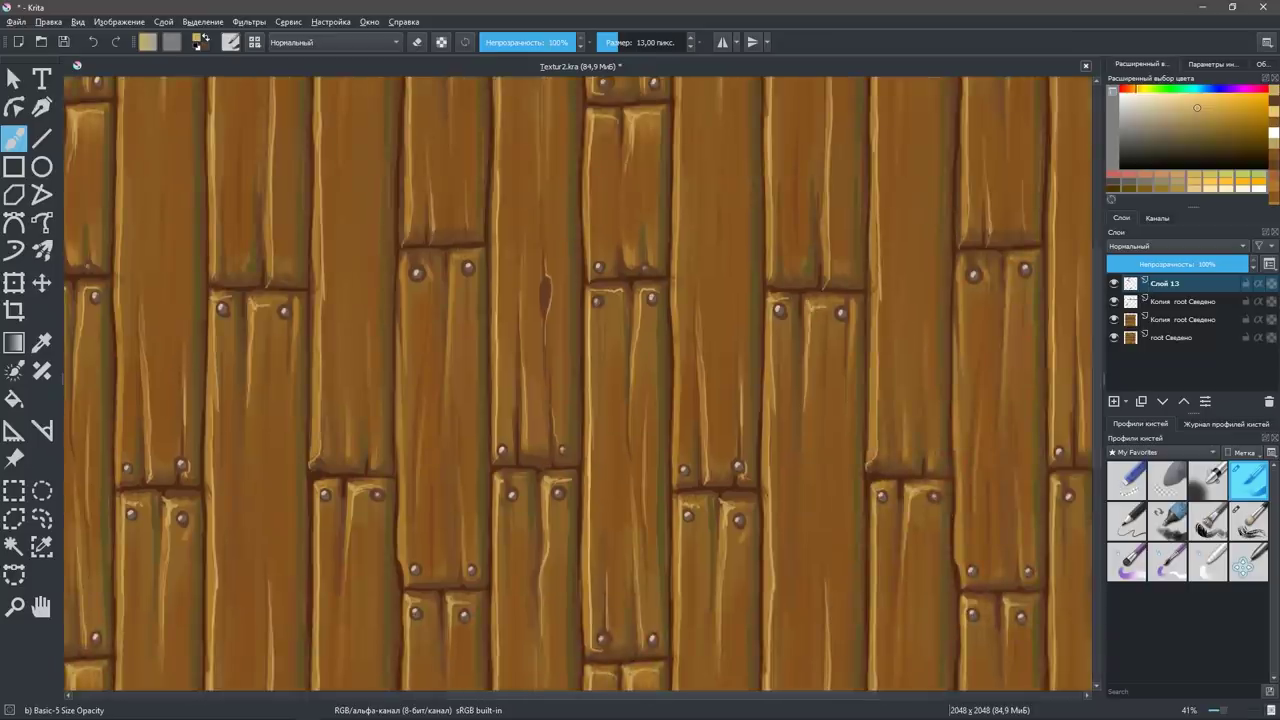
left_click_drag(406, 254, 406, 580)
key("ctrl+s")
Pick dark reddish-brown and lighter tan colours and switch to a large dry-brushing brush.
key("w")
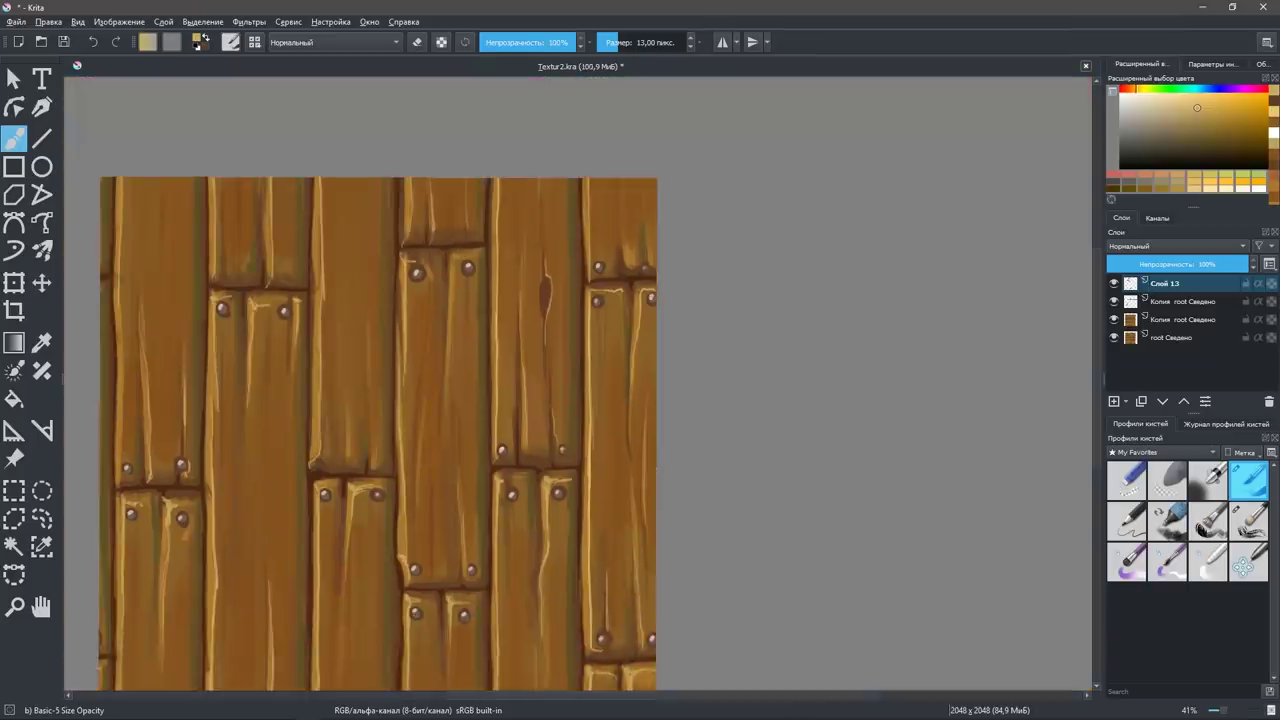
left_click(342, 480, "ctrl")
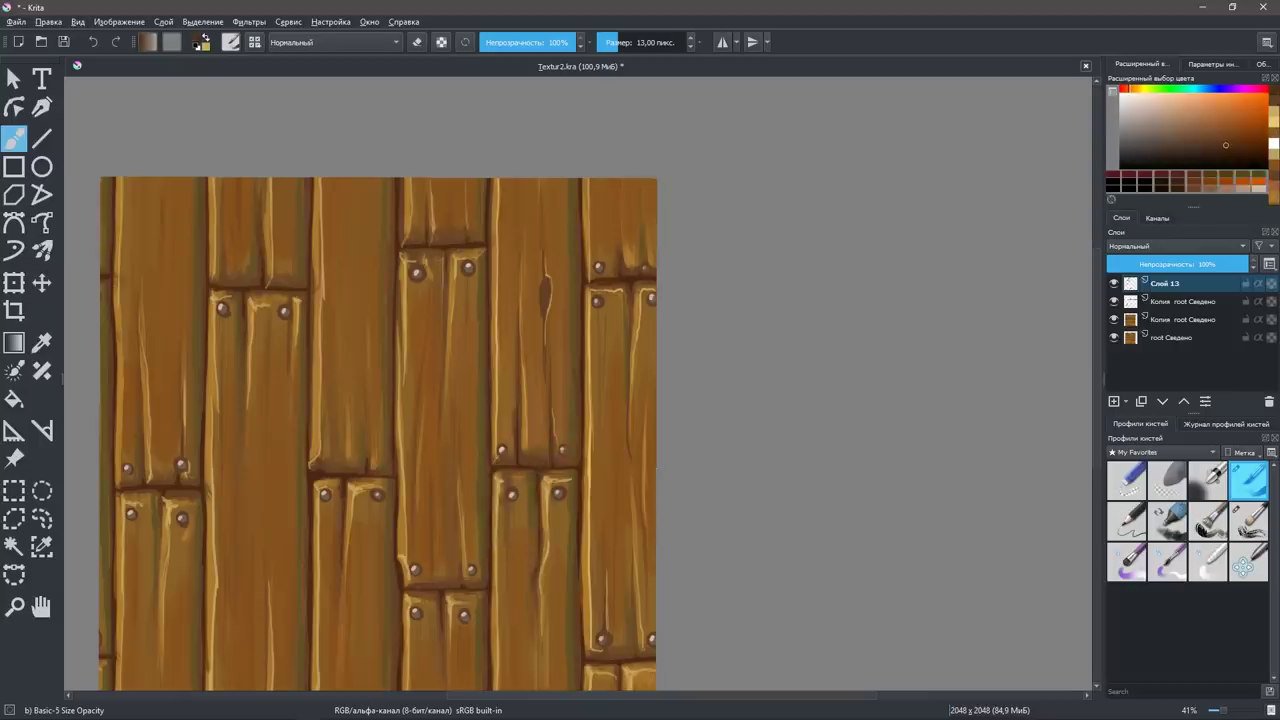
left_click_drag(603, 632, 677, 410)
left_click(677, 410, "ctrl")
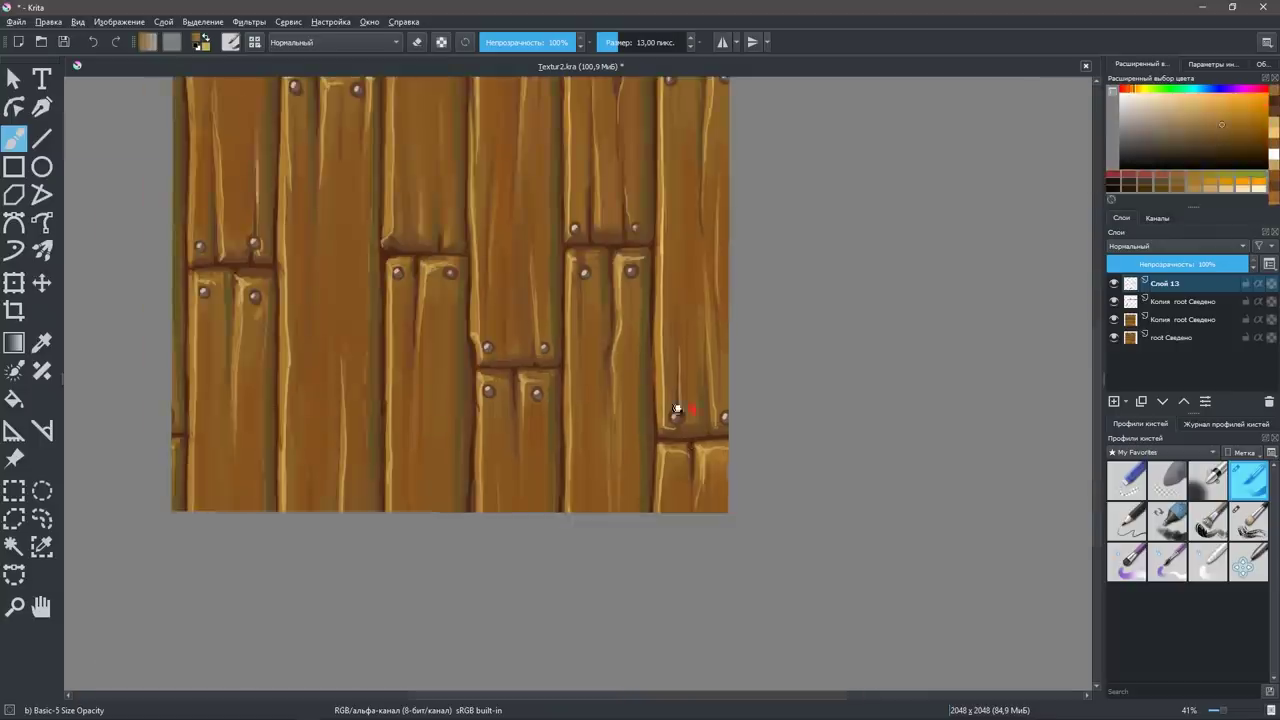
scroll(677, 410, "down", 1)
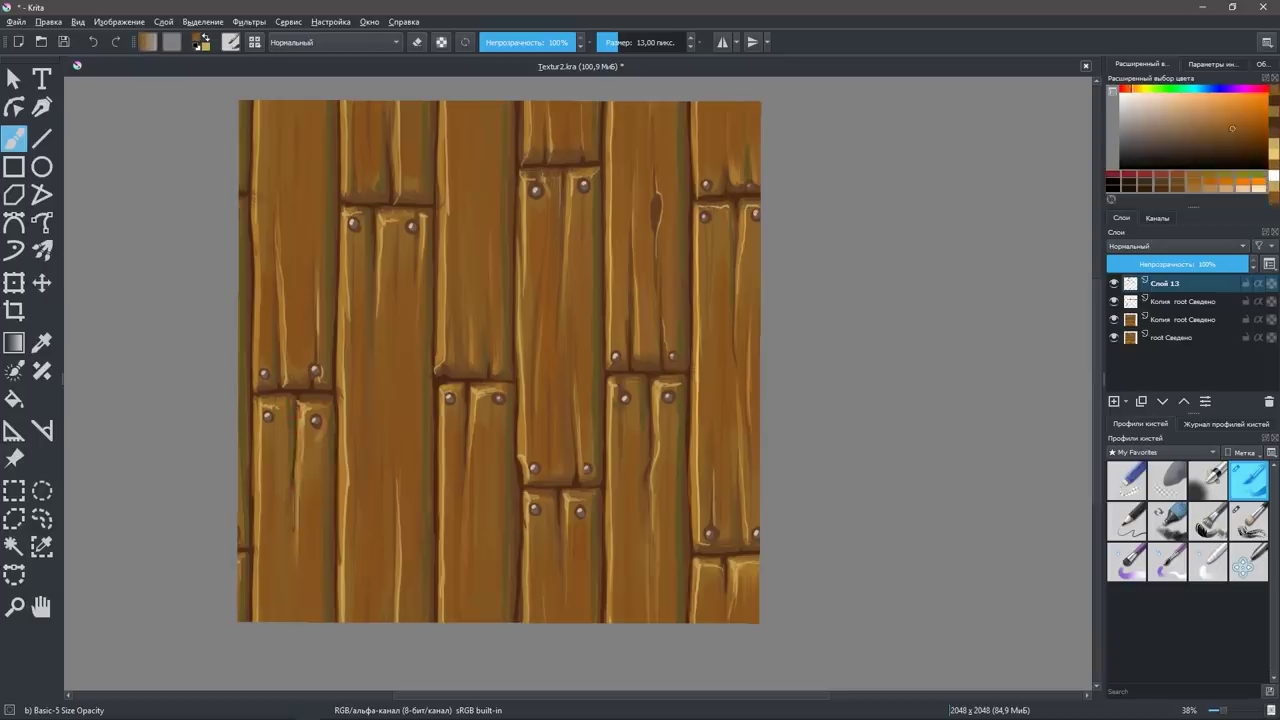
left_click(1250, 522)
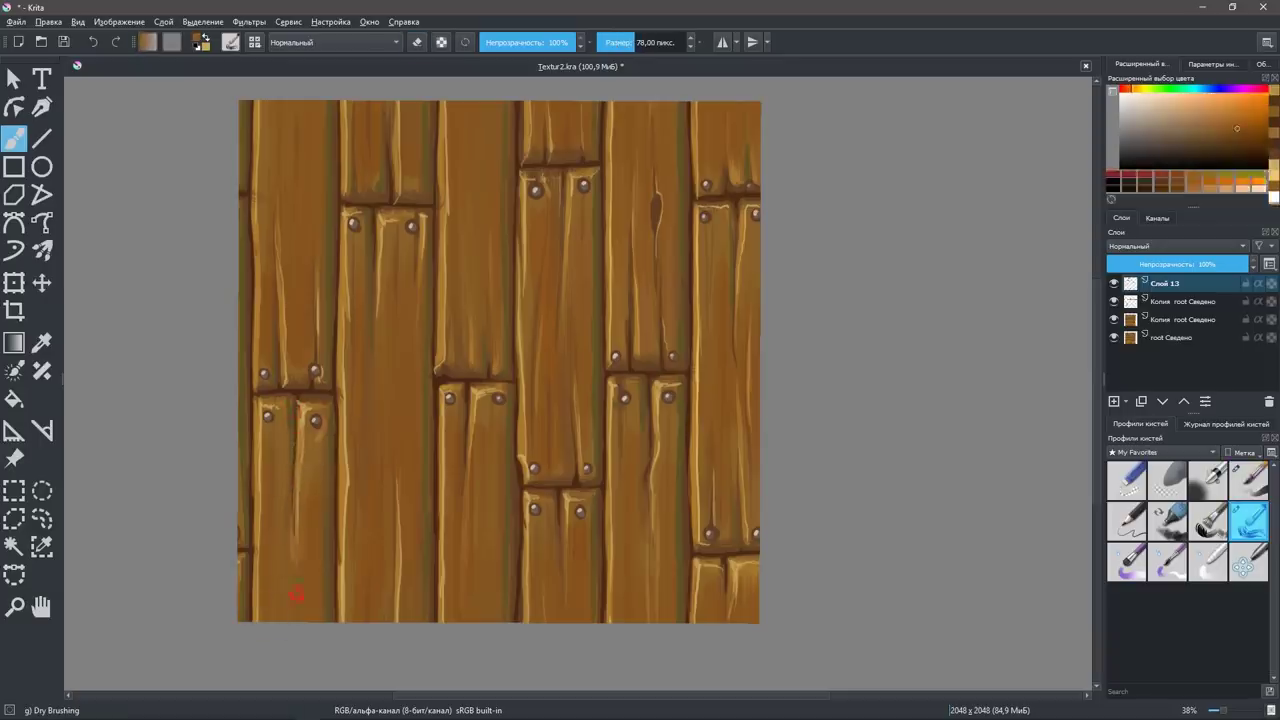
Turn the tiled wrap-around view back on, zoom out, and undo a trial stroke.
key("w")
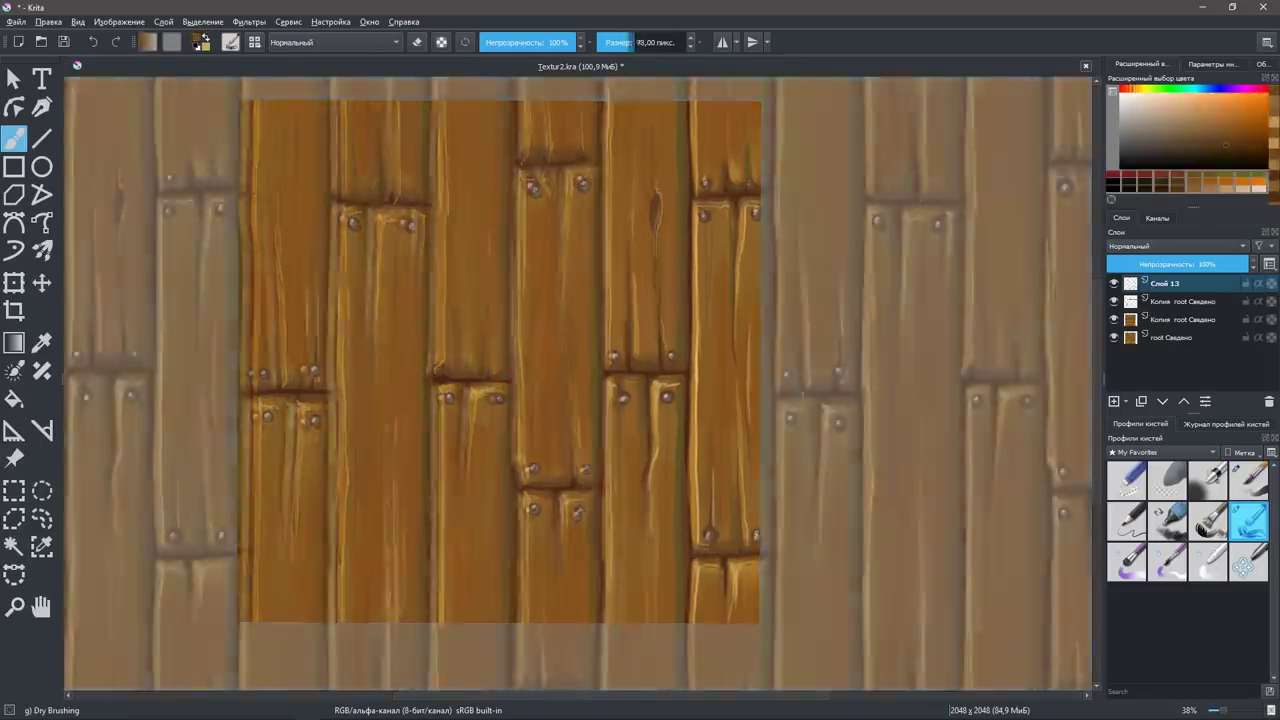
scroll(700, 410, "down", 1)
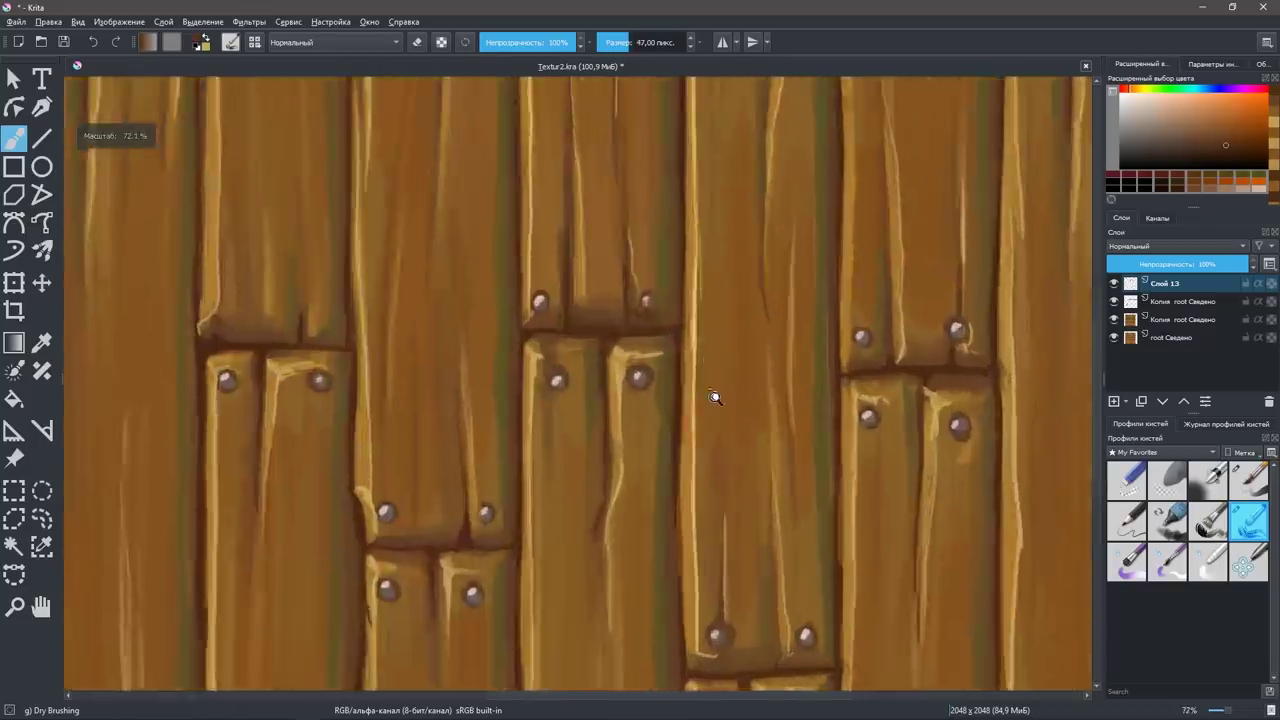
scroll(720, 430, "down", 2)
scroll(735, 475, "down", 1)
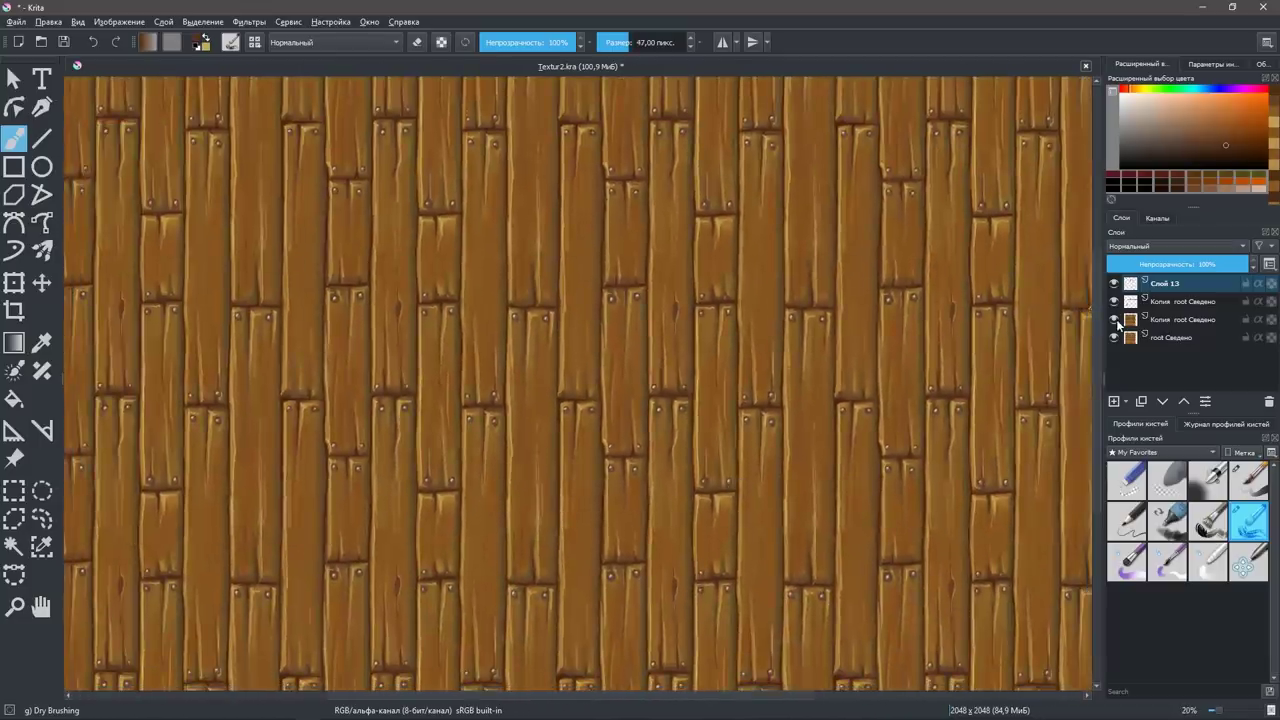
mouse_move(1170, 284)
left_mouse_down()
mouse_move(1118, 297)
mouse_move(1118, 313)
left_mouse_up()
key("ctrl+z")
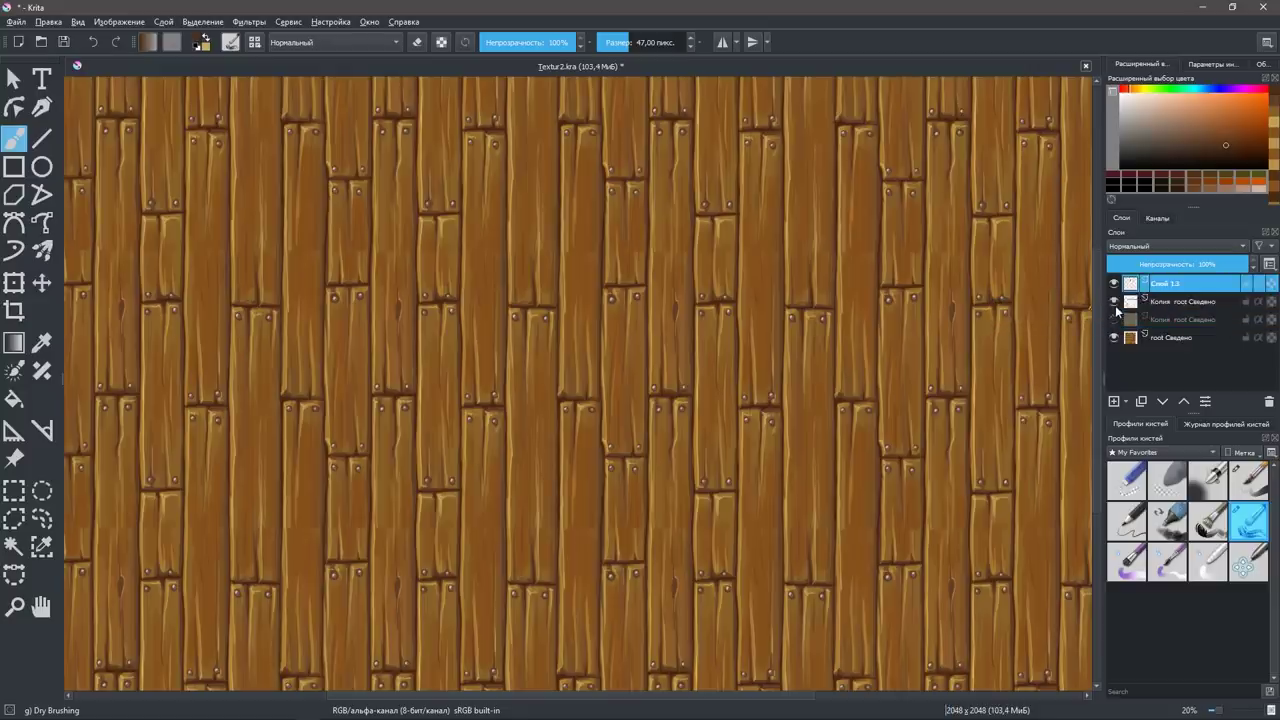
Toggle the top layers' visibility on and off to compare the result.
left_click(1114, 301)
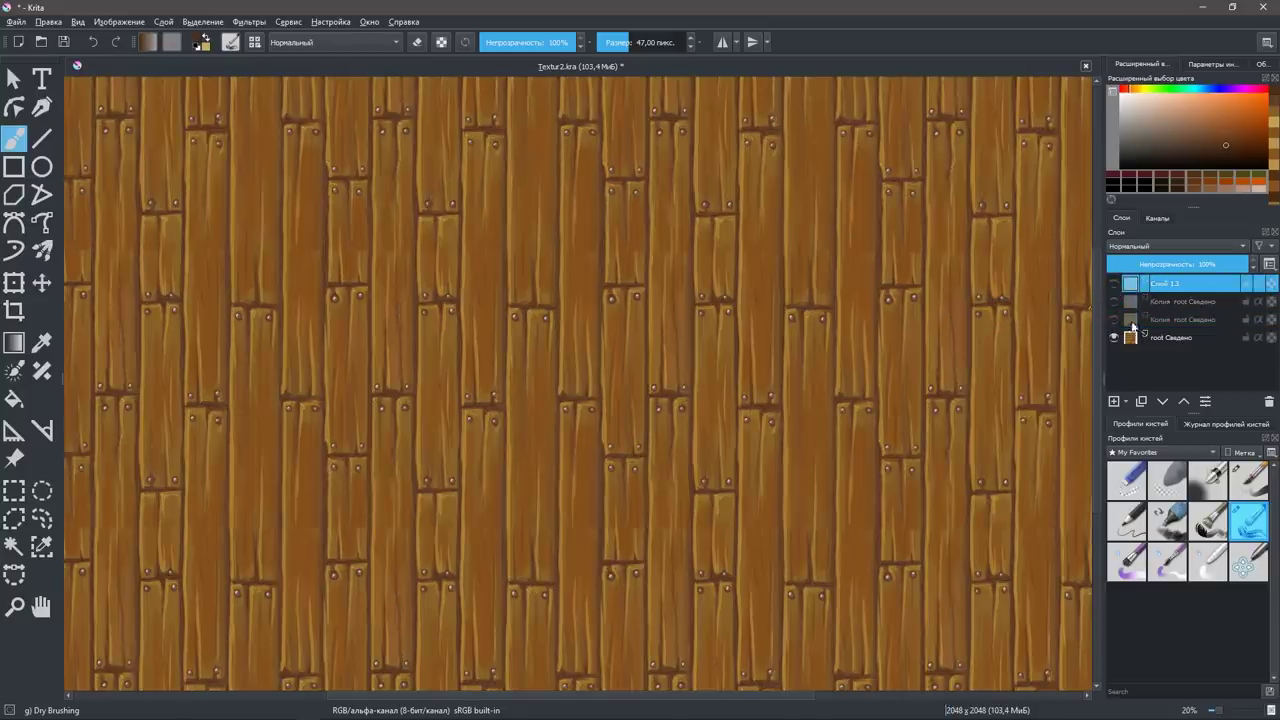
mouse_move(1113, 319)
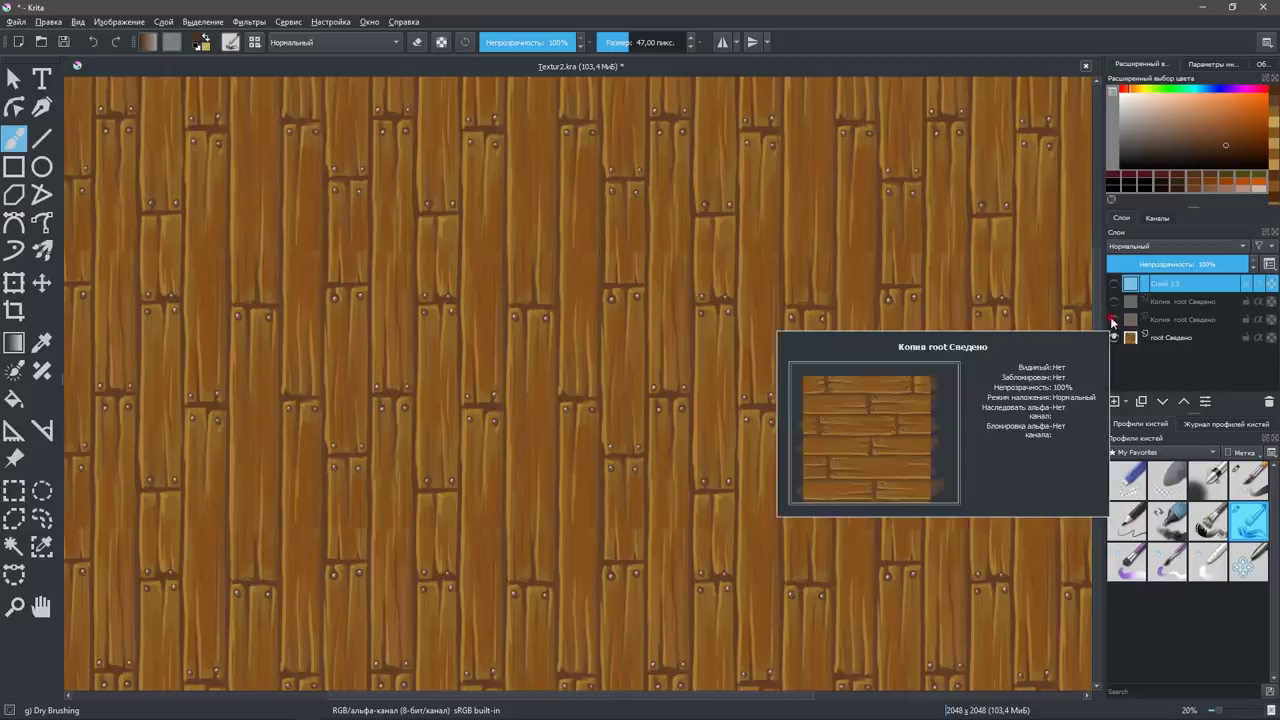
left_click_drag(1113, 321, 1113, 301)
left_click(1113, 284)
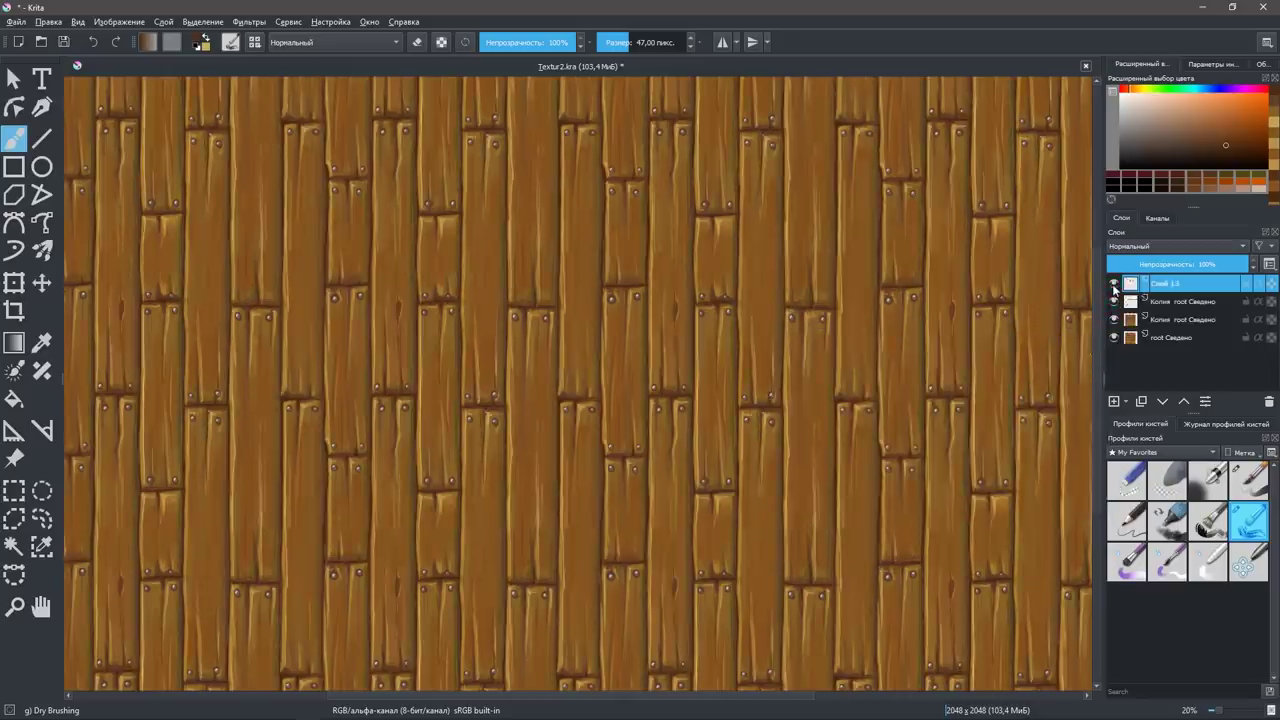
left_click(1114, 285)
left_click(1114, 285)
left_click(1114, 285)
left_click(1114, 285)
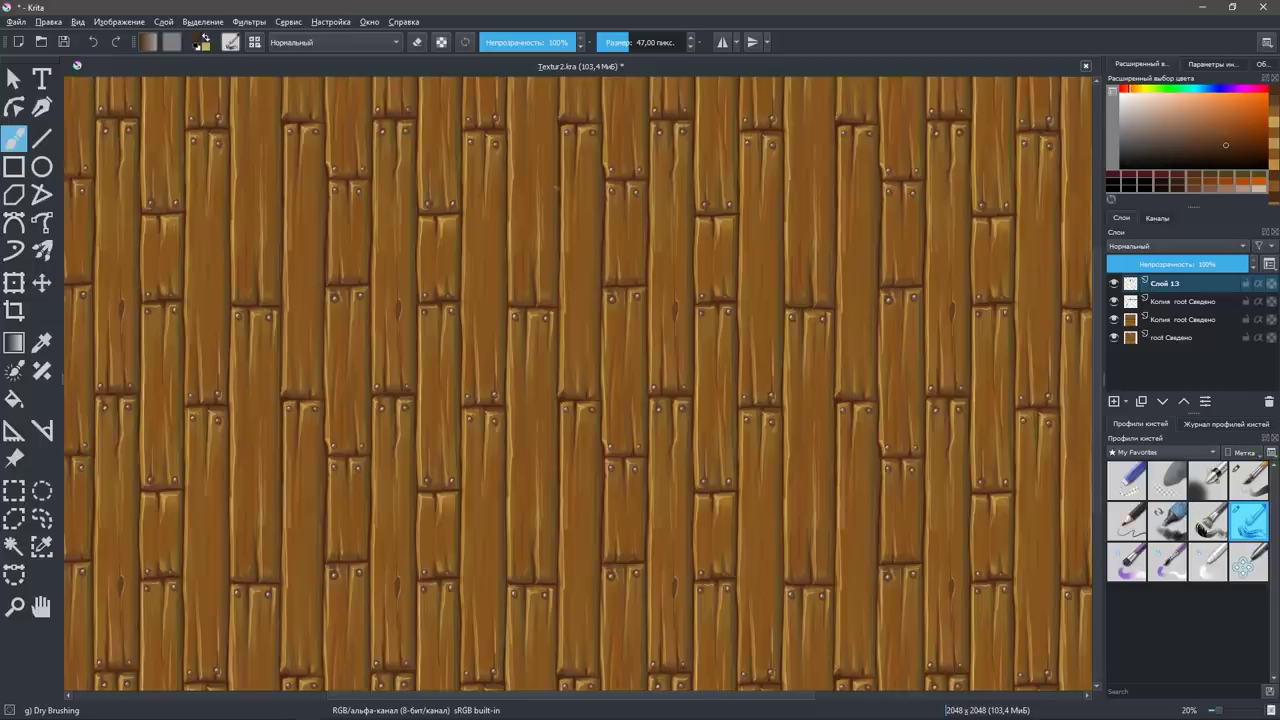
Select Слой 13 and raise its opacity from 39% to about 72%.
left_click(1215, 285)
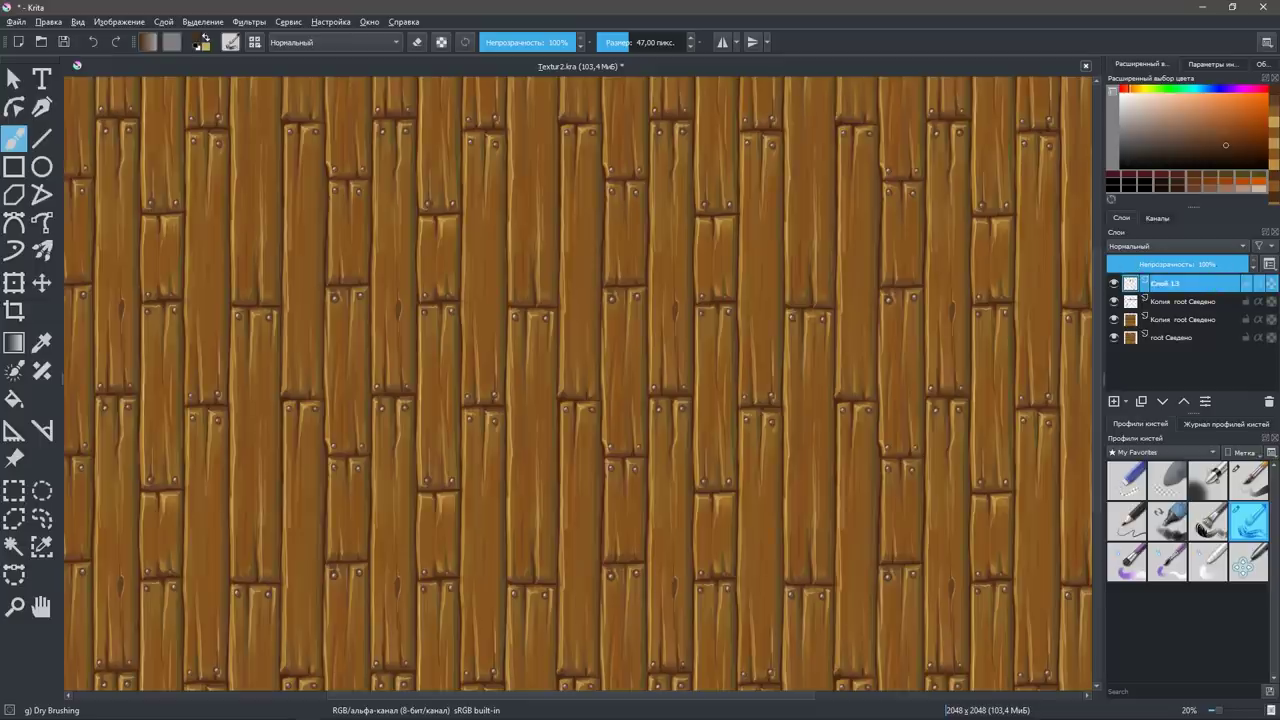
left_click_drag(1225, 264, 1183, 267)
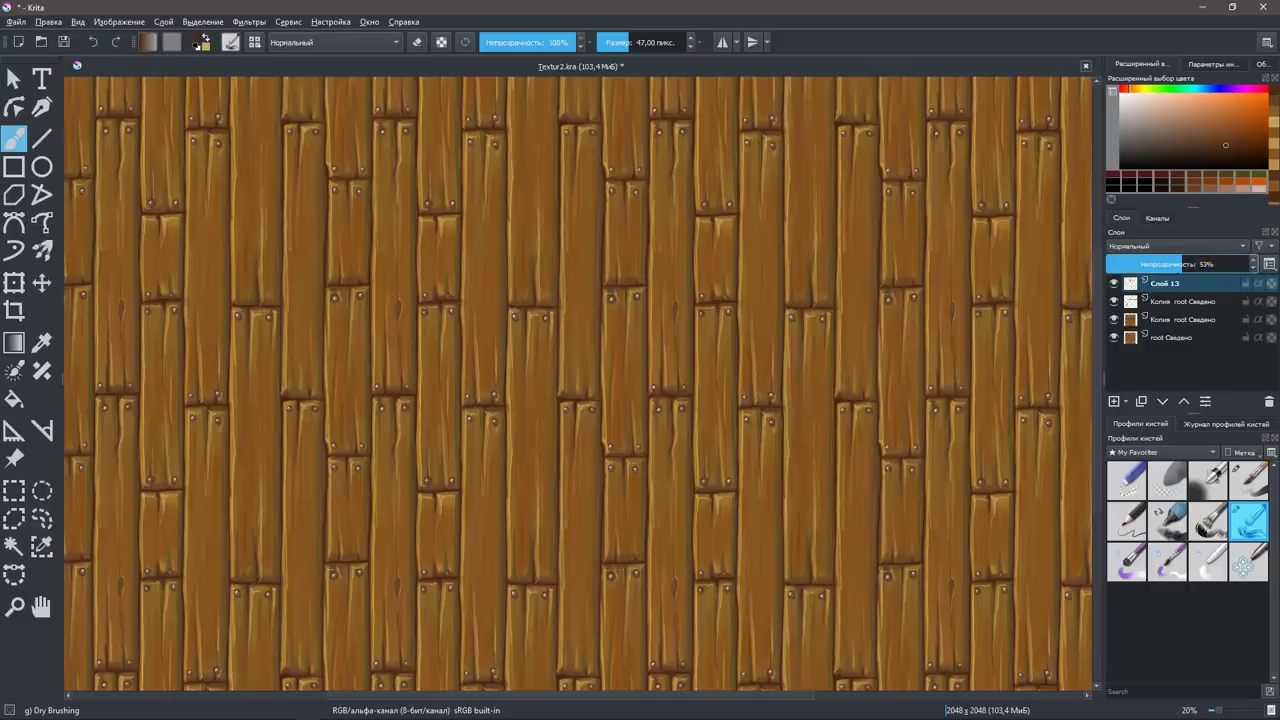
scroll(839, 358, "up", 3)
scroll(839, 358, "up", 2)
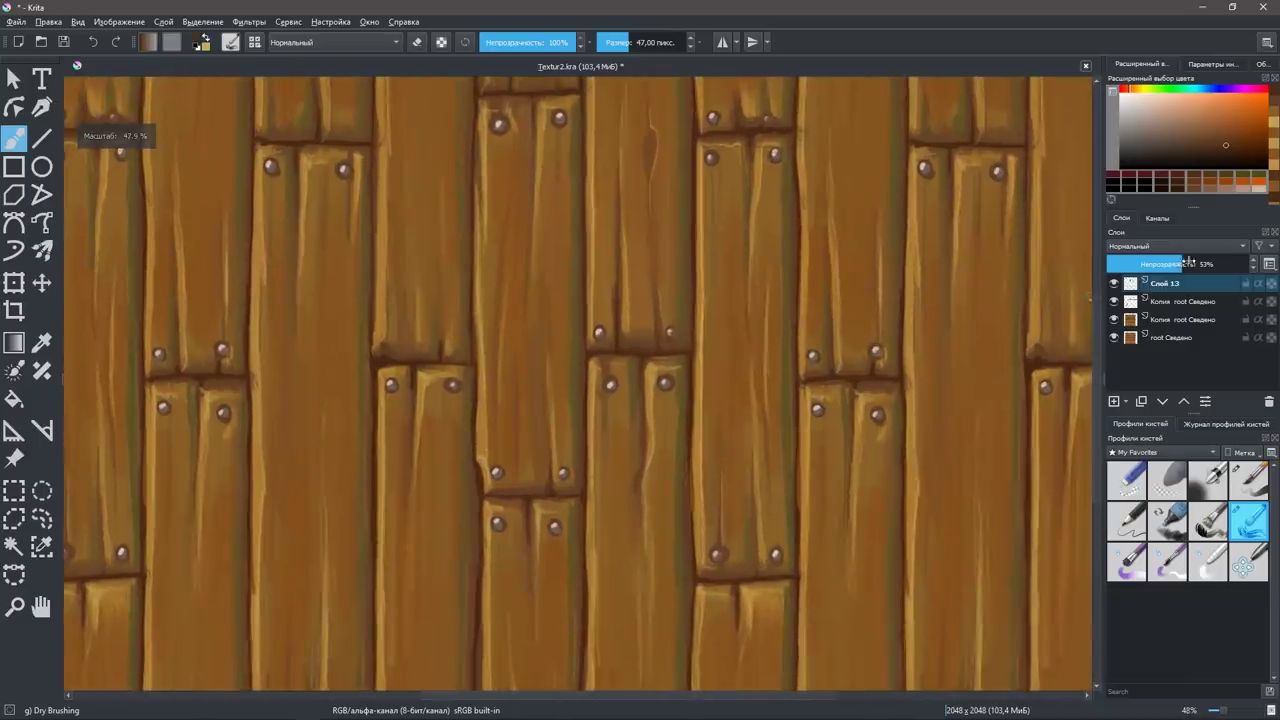
mouse_move(1183, 264)
left_mouse_down()
mouse_move(1230, 262)
mouse_move(1162, 265)
left_mouse_up()
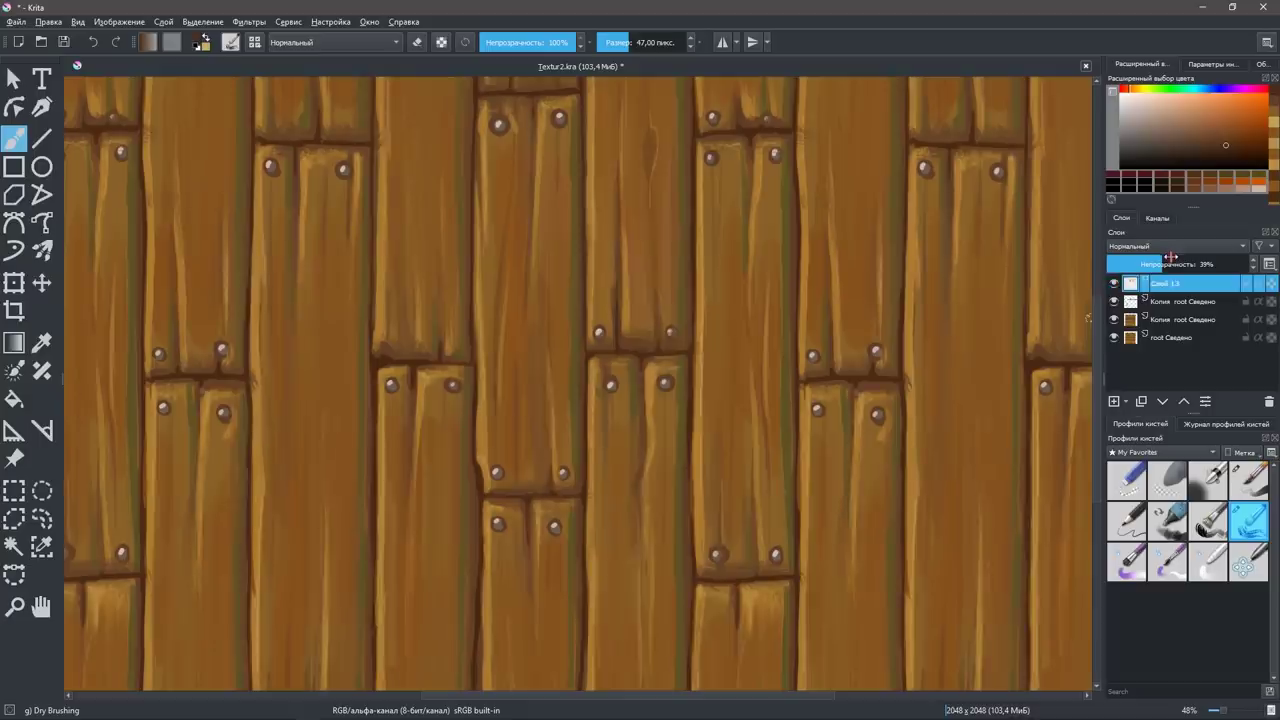
left_click_drag(1170, 257, 1192, 259)
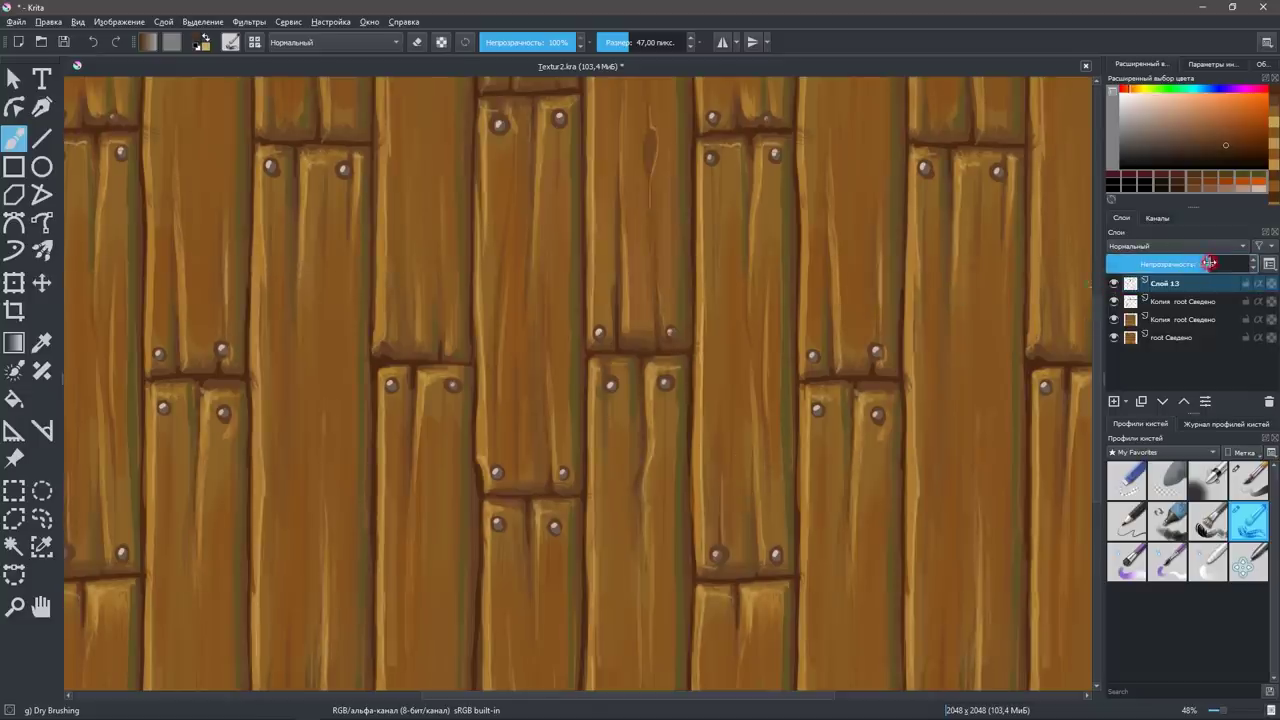
left_click_drag(1203, 263, 1211, 263)
scroll(880, 400, "down", 2)
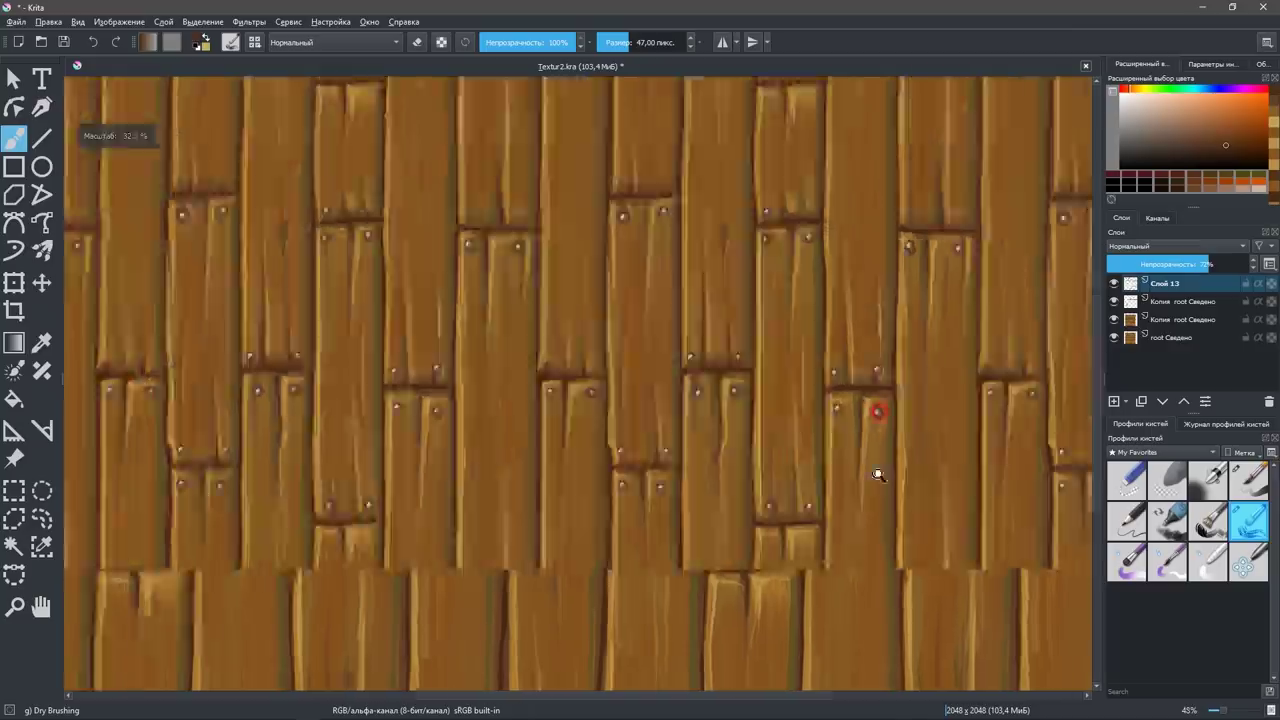
scroll(878, 480, "down", 2)
scroll(880, 551, "down", 1)
Save the document and merge the top three layers into one wood layer.
key("ctrl+s")
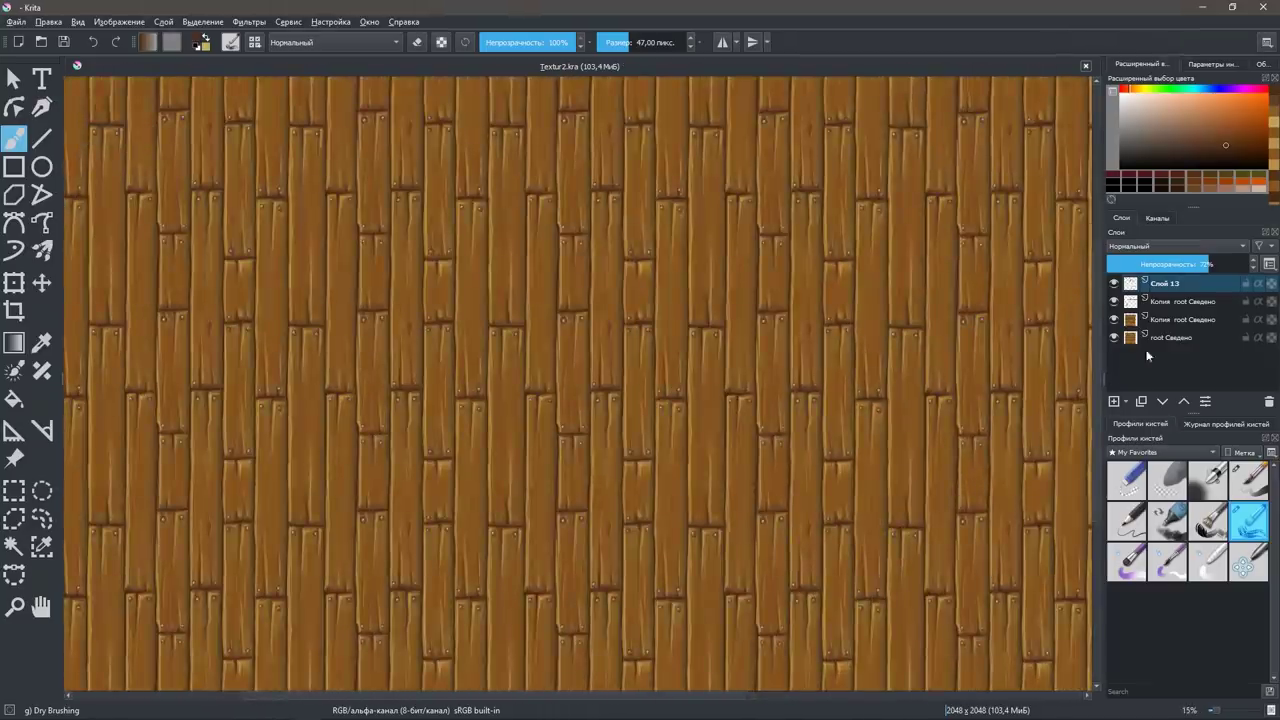
left_click(1203, 321, "shift")
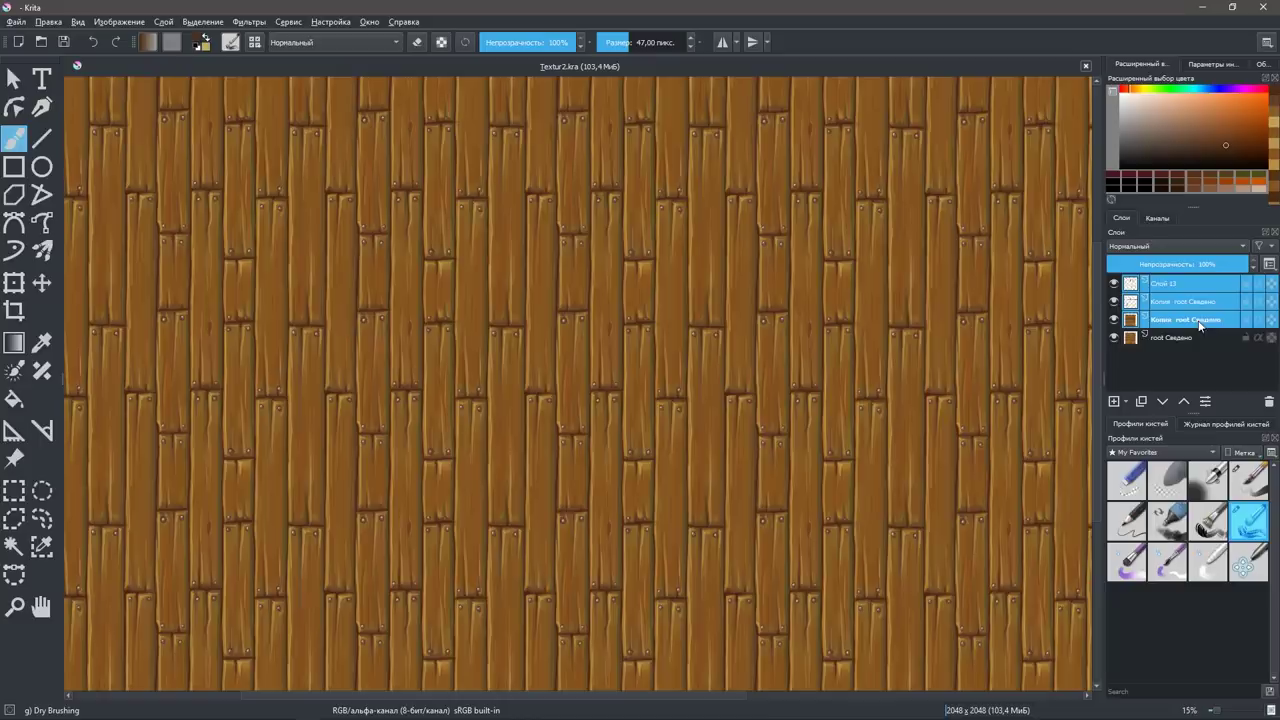
key("ctrl+e")
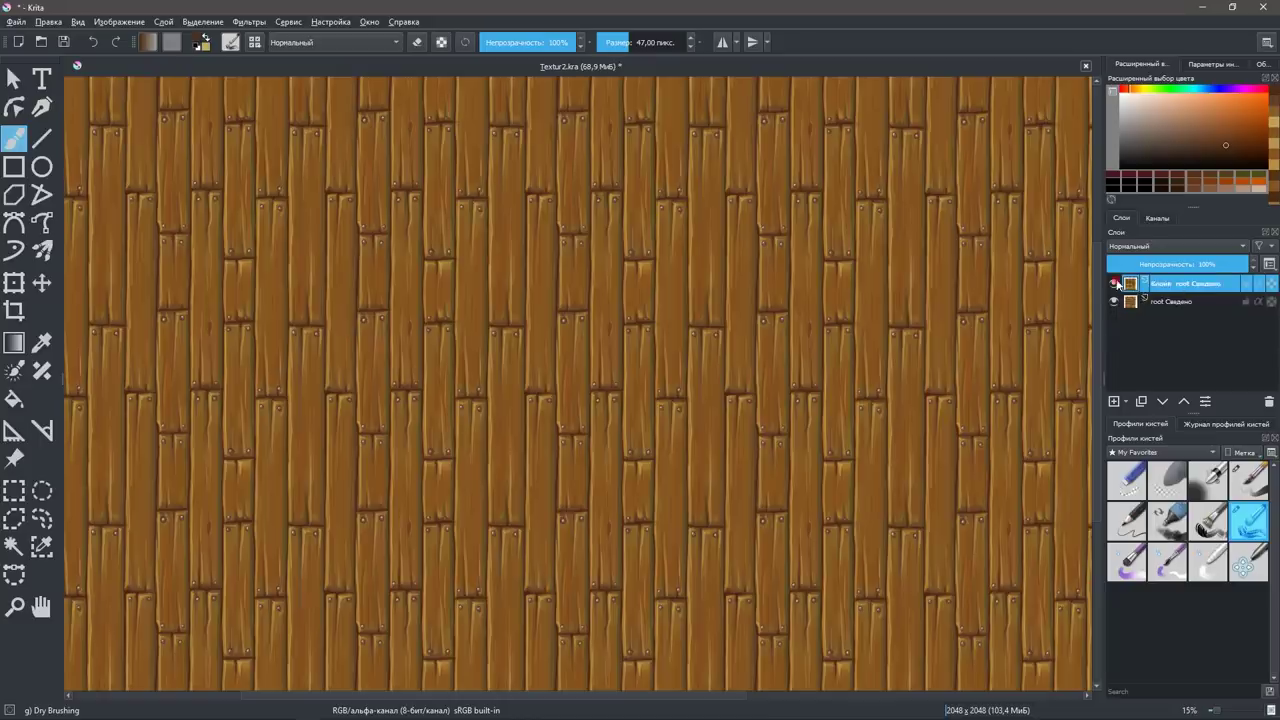
Compare the merged layer's visibility, duplicate it, and bring up Color Balance on the copy.
left_click(1114, 284)
left_click(1116, 284)
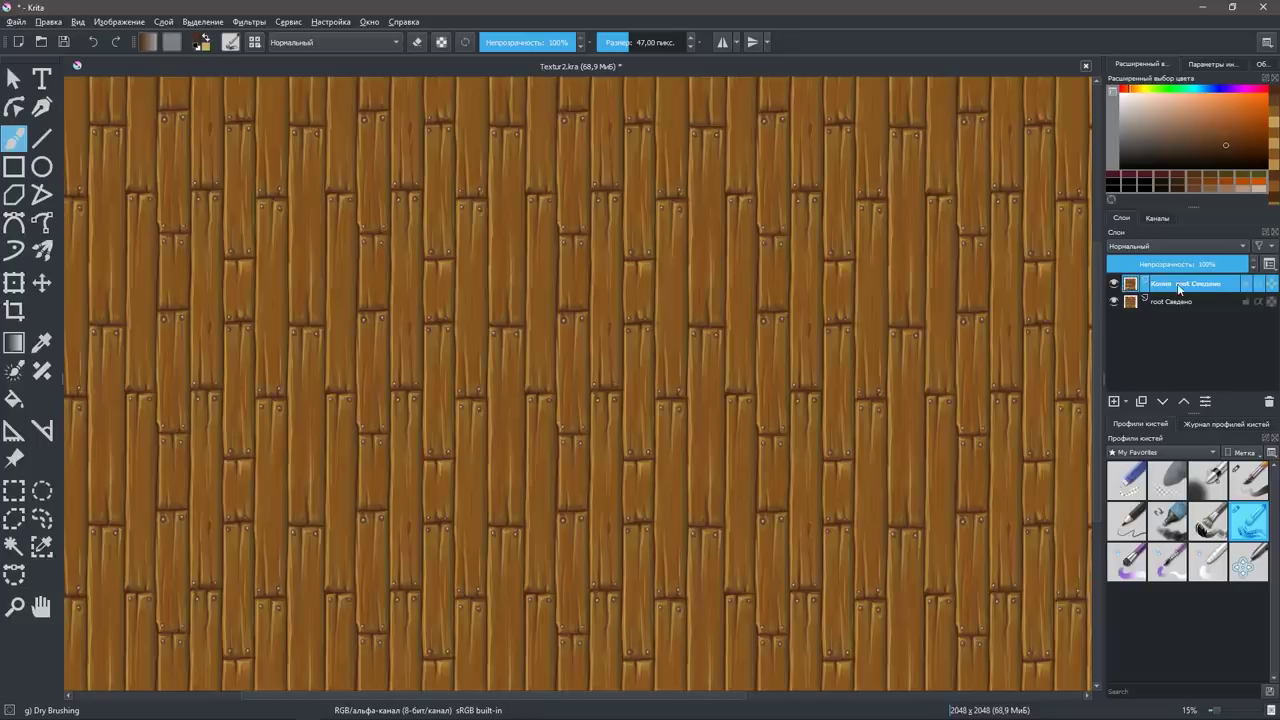
key("ctrl+j")
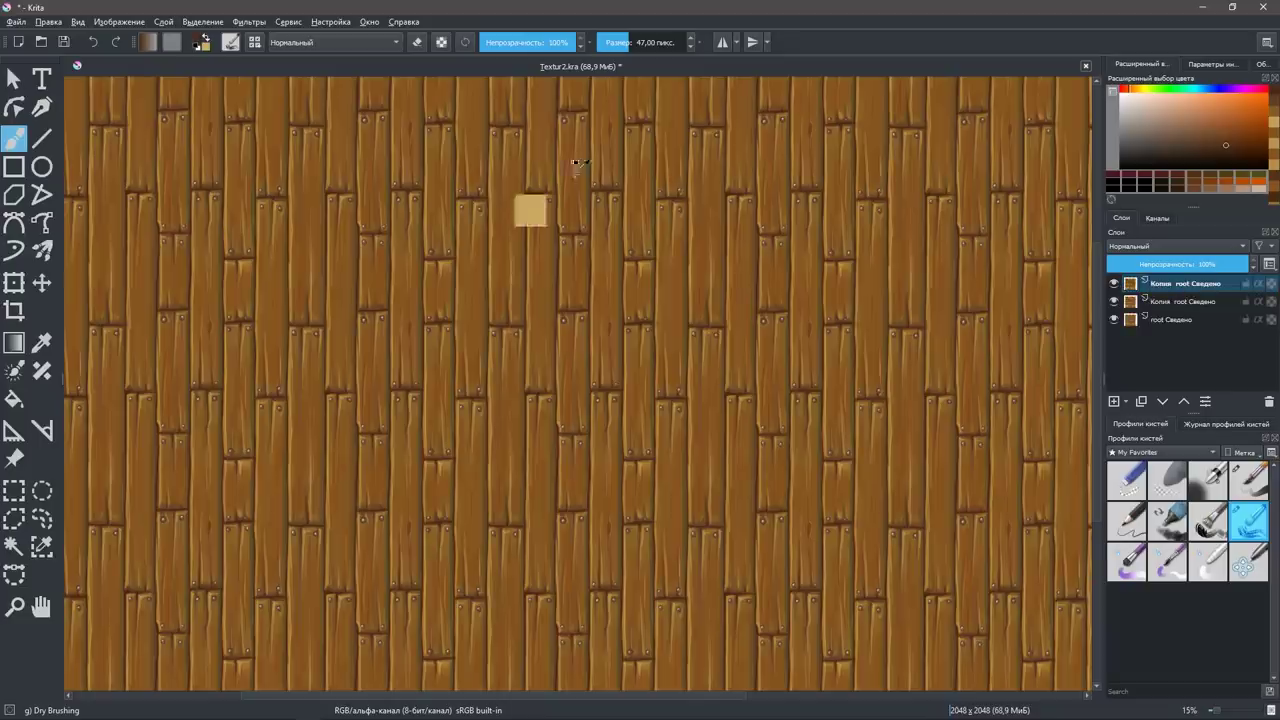
key("ctrl+b")
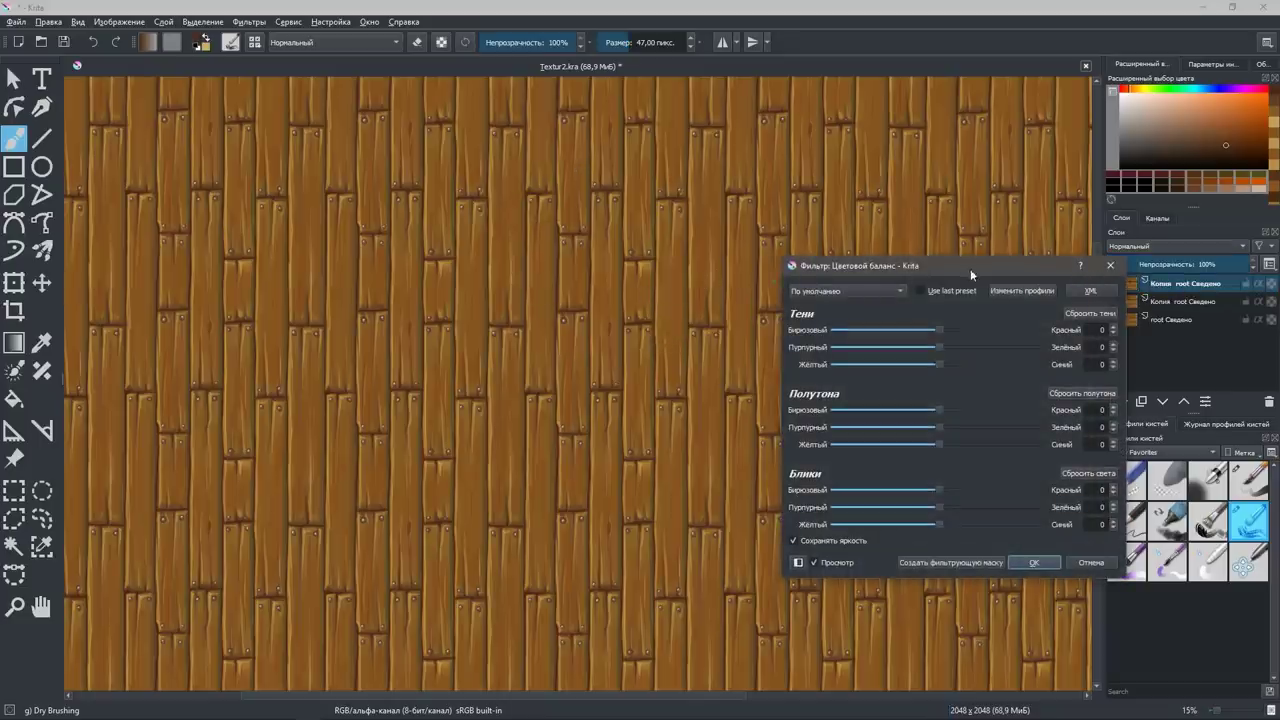
Shift the Color Balance shadows slightly toward red, then push them toward blue.
left_click_drag(970, 268, 820, 224)
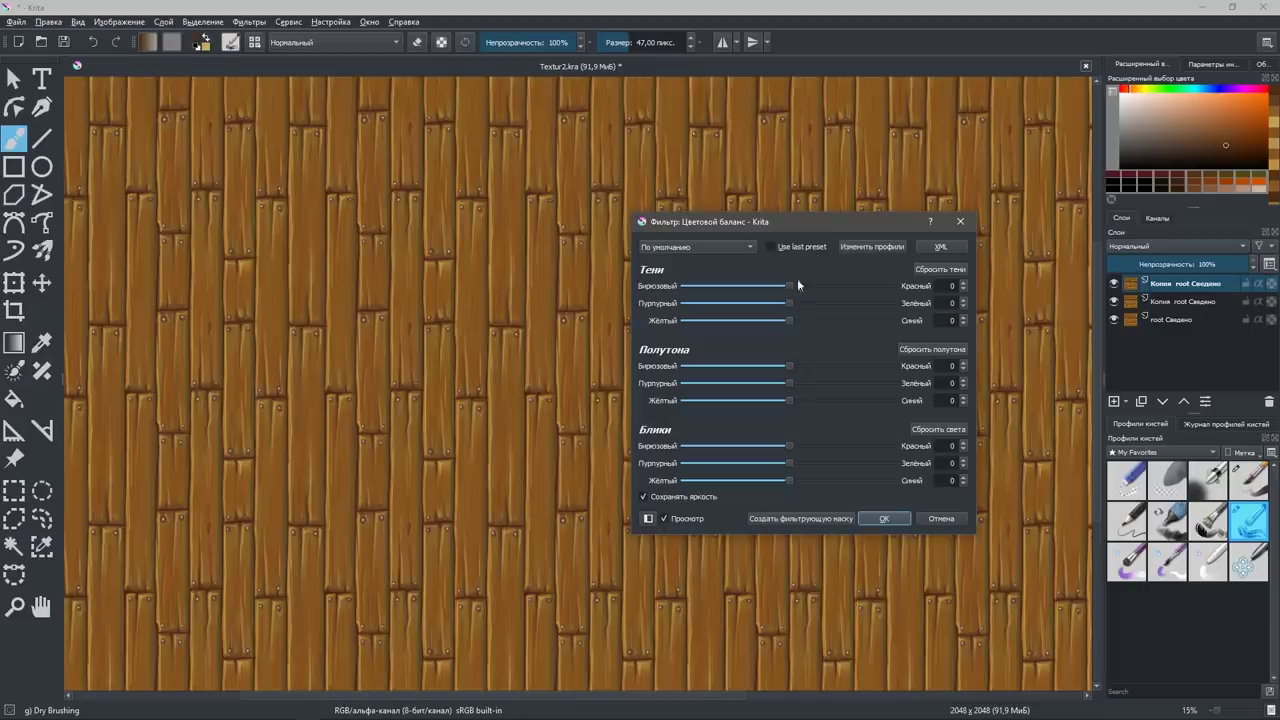
left_click_drag(791, 286, 807, 284)
mouse_move(808, 284)
left_mouse_down()
mouse_move(772, 300)
mouse_move(819, 297)
mouse_move(788, 299)
left_mouse_up()
mouse_move(789, 318)
left_mouse_down()
mouse_move(824, 320)
mouse_move(782, 302)
mouse_move(826, 286)
mouse_move(776, 283)
mouse_move(790, 282)
left_mouse_up()
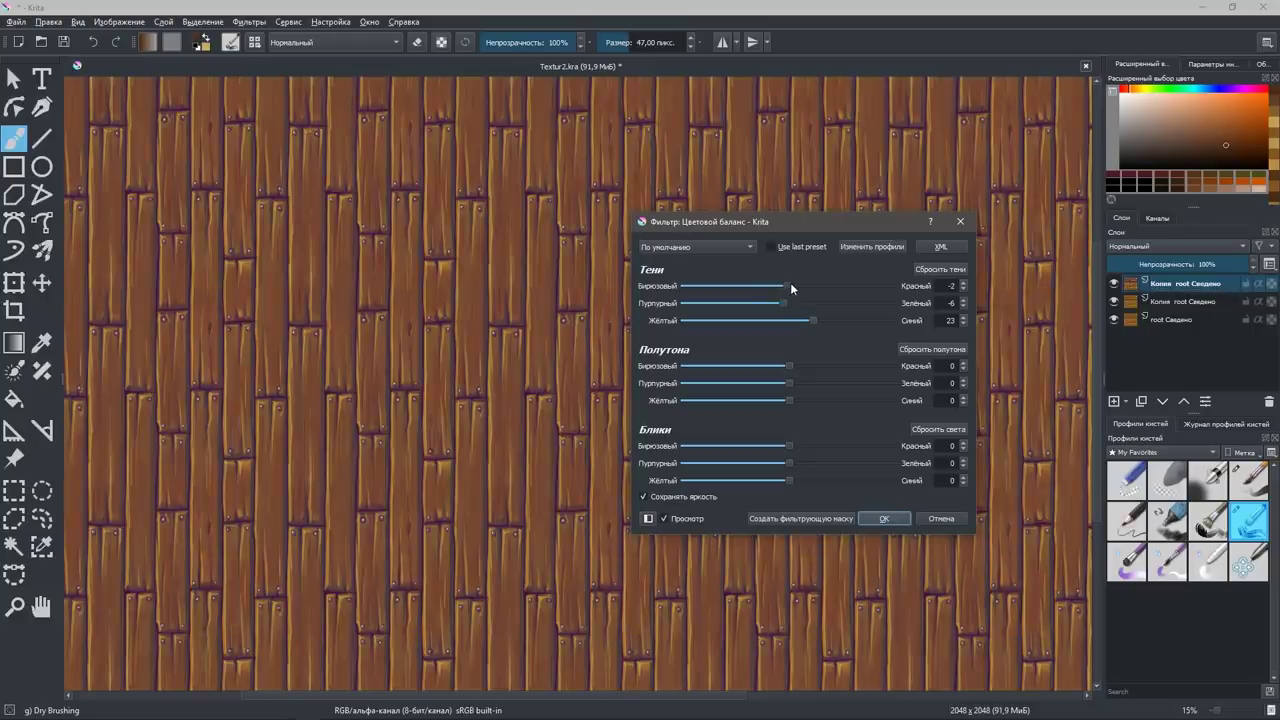
Nudge midtones toward cyan, push highlights strongly toward red, compare the preview, and apply.
left_click(768, 360)
mouse_move(787, 360)
left_mouse_down()
mouse_move(808, 360)
mouse_move(786, 362)
mouse_move(799, 362)
mouse_move(787, 398)
left_mouse_up()
mouse_move(816, 446)
left_mouse_down()
mouse_move(907, 455)
mouse_move(792, 446)
mouse_move(827, 462)
mouse_move(790, 467)
mouse_move(899, 485)
mouse_move(834, 482)
left_mouse_up()
left_click(664, 518)
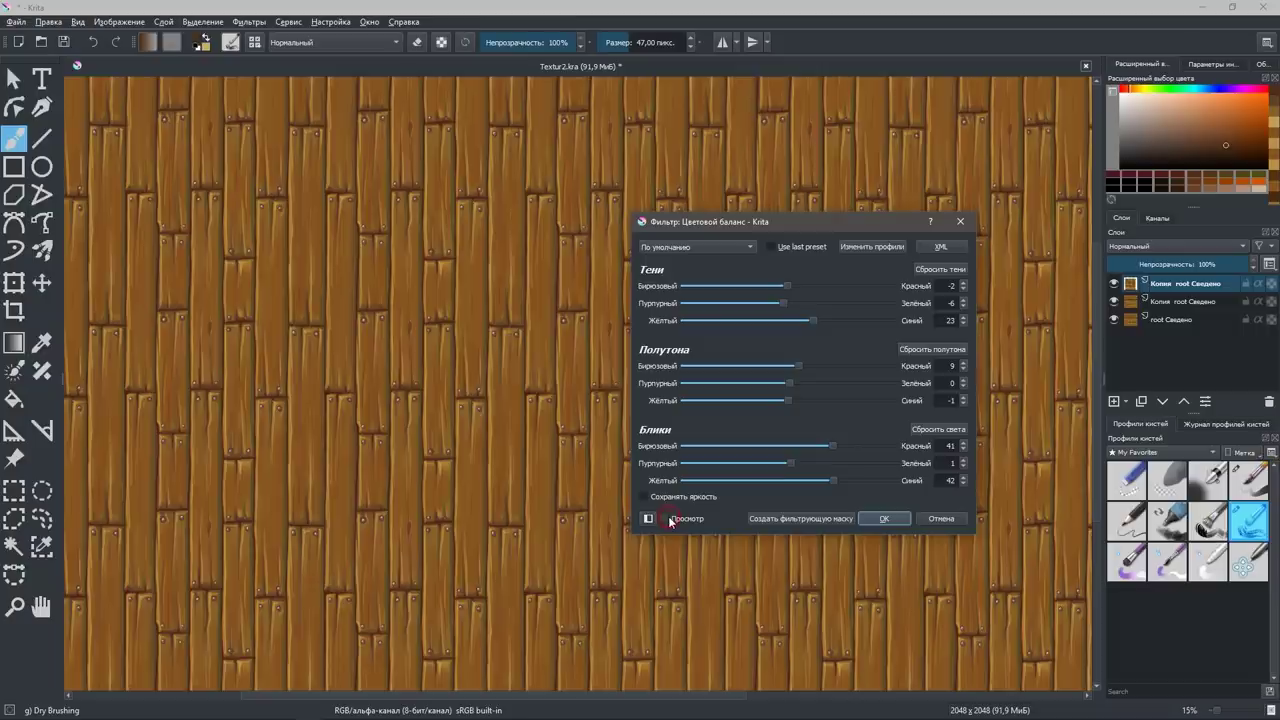
left_click(664, 518)
left_click(885, 519)
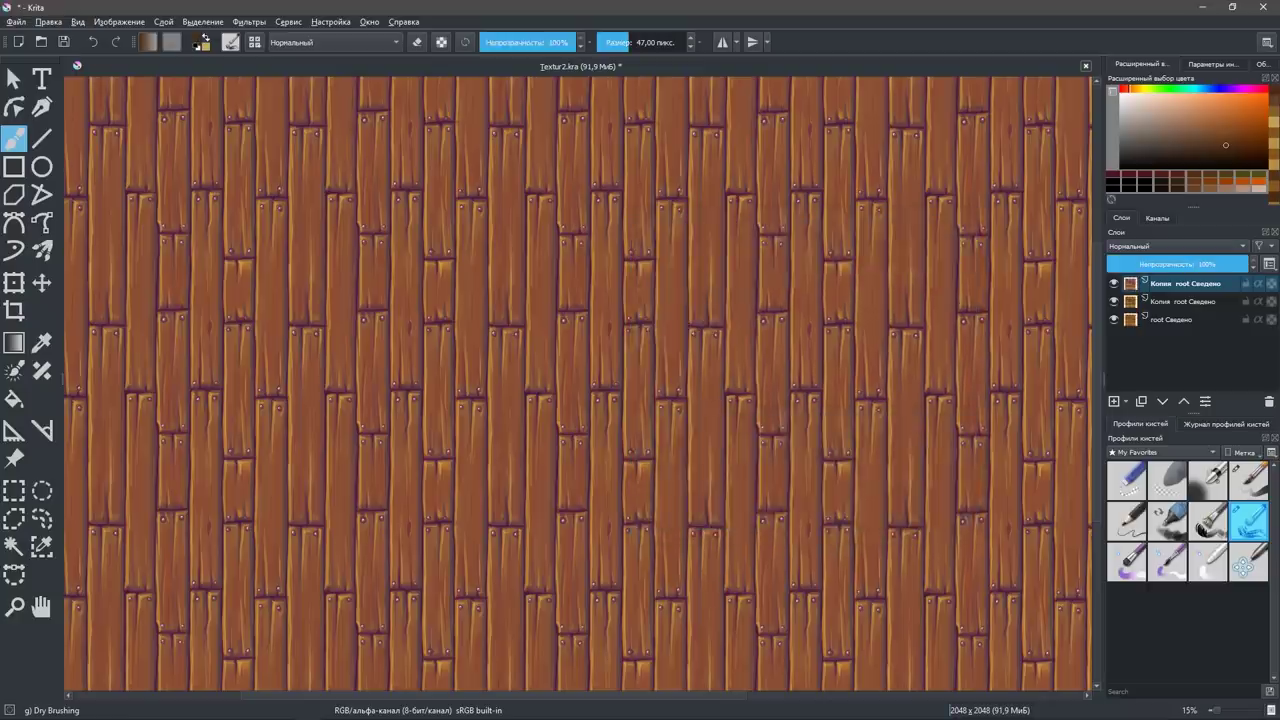
key("ctrl+m")
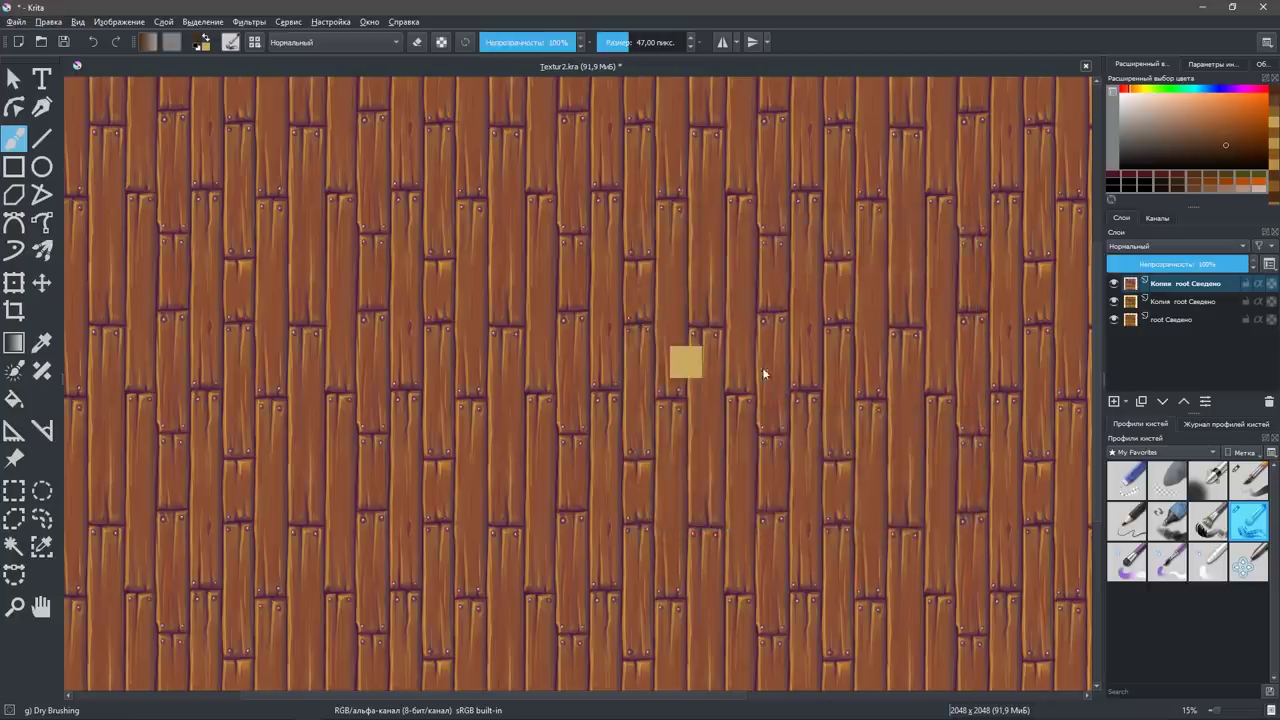
left_click_drag(810, 221, 849, 208)
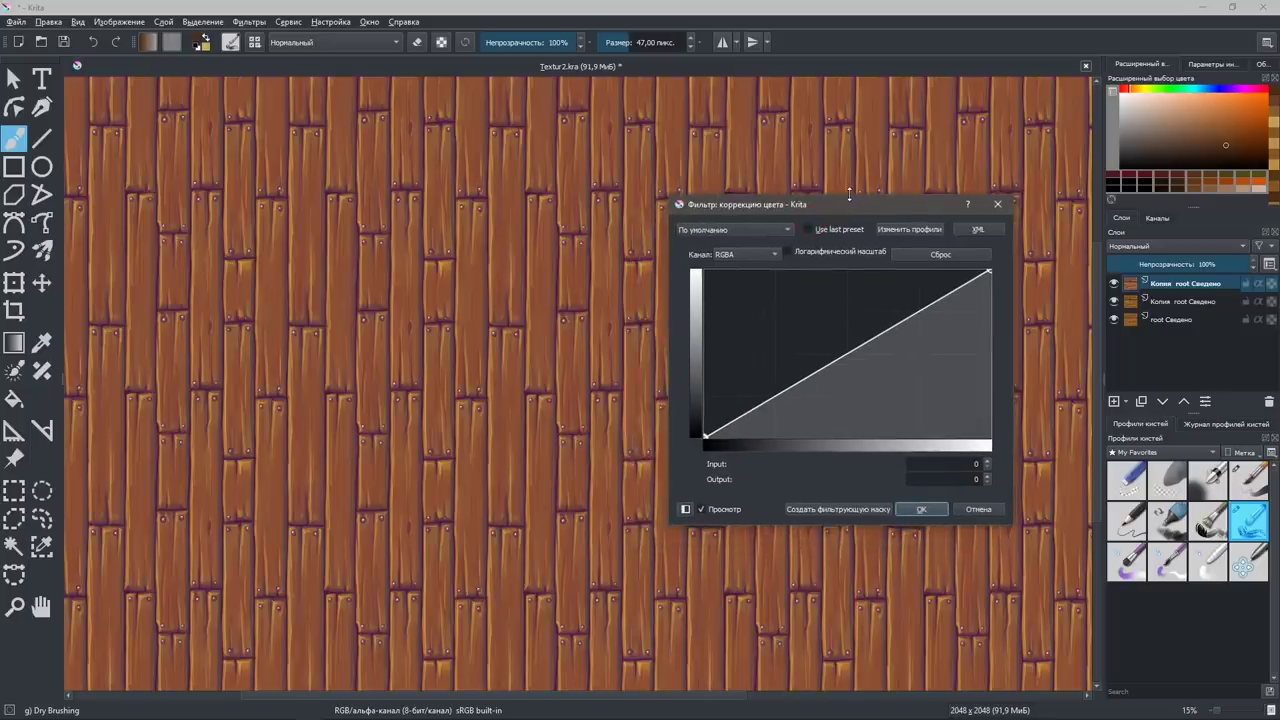
mouse_move(808, 376)
left_mouse_down()
mouse_move(828, 390)
mouse_move(763, 397)
mouse_move(781, 405)
left_mouse_up()
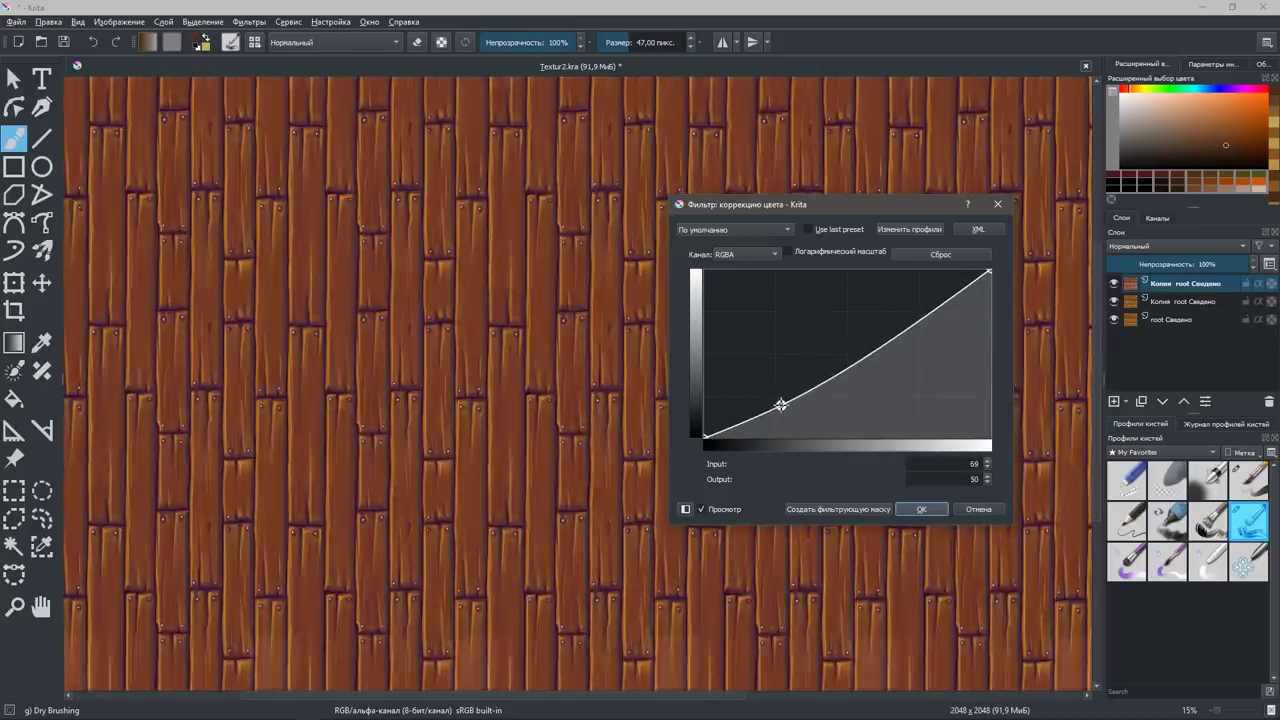
left_click(910, 320)
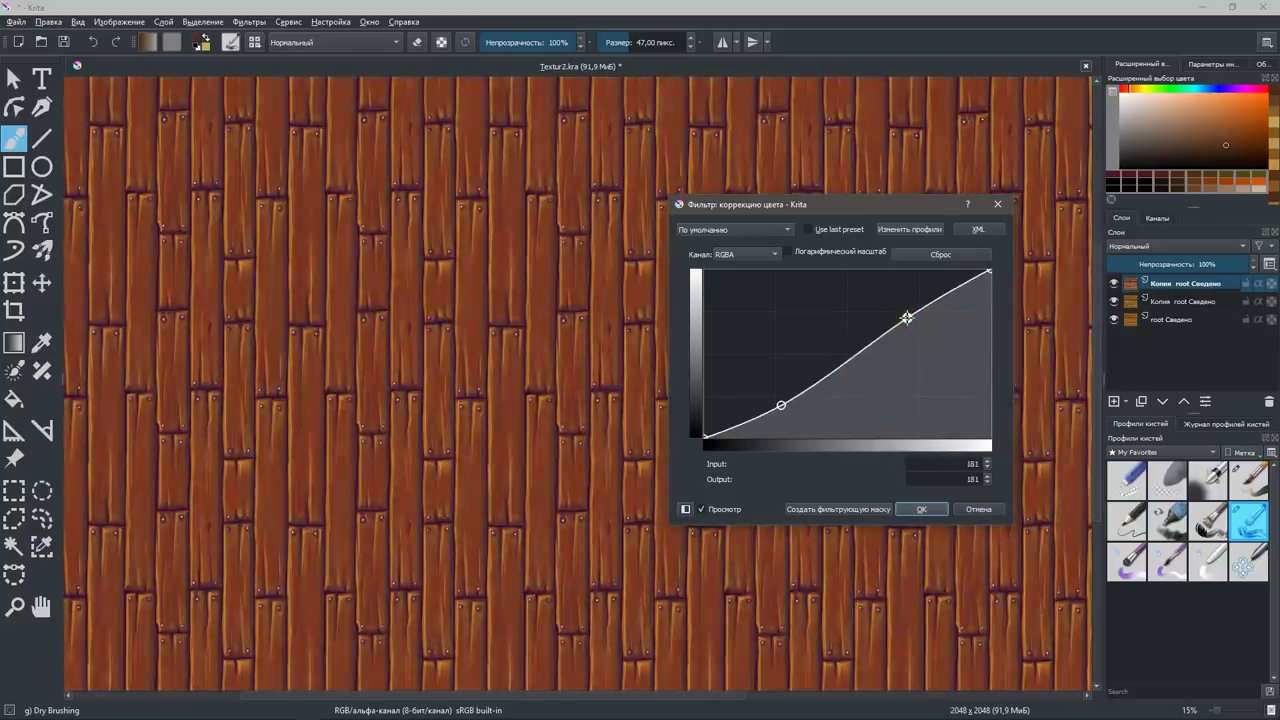
left_click_drag(910, 320, 915, 317)
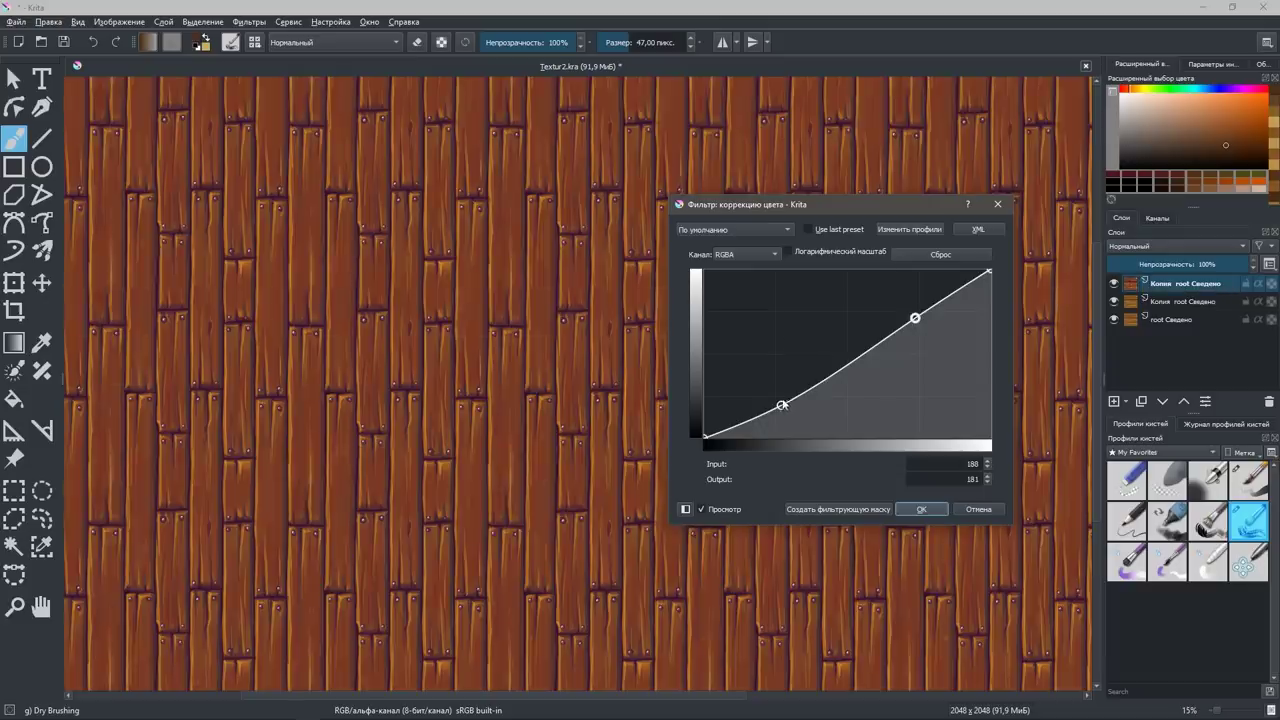
mouse_move(797, 400)
left_mouse_down()
mouse_move(765, 415)
mouse_move(840, 361)
left_mouse_up()
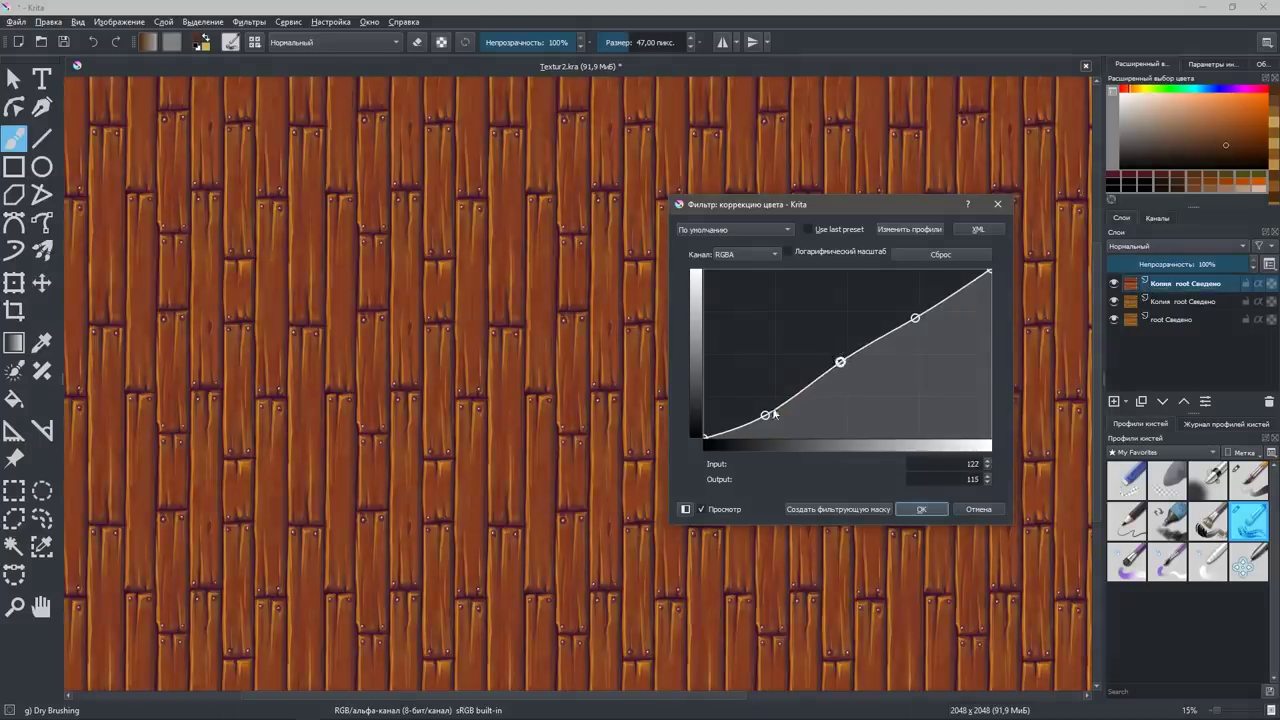
left_click_drag(766, 416, 763, 408)
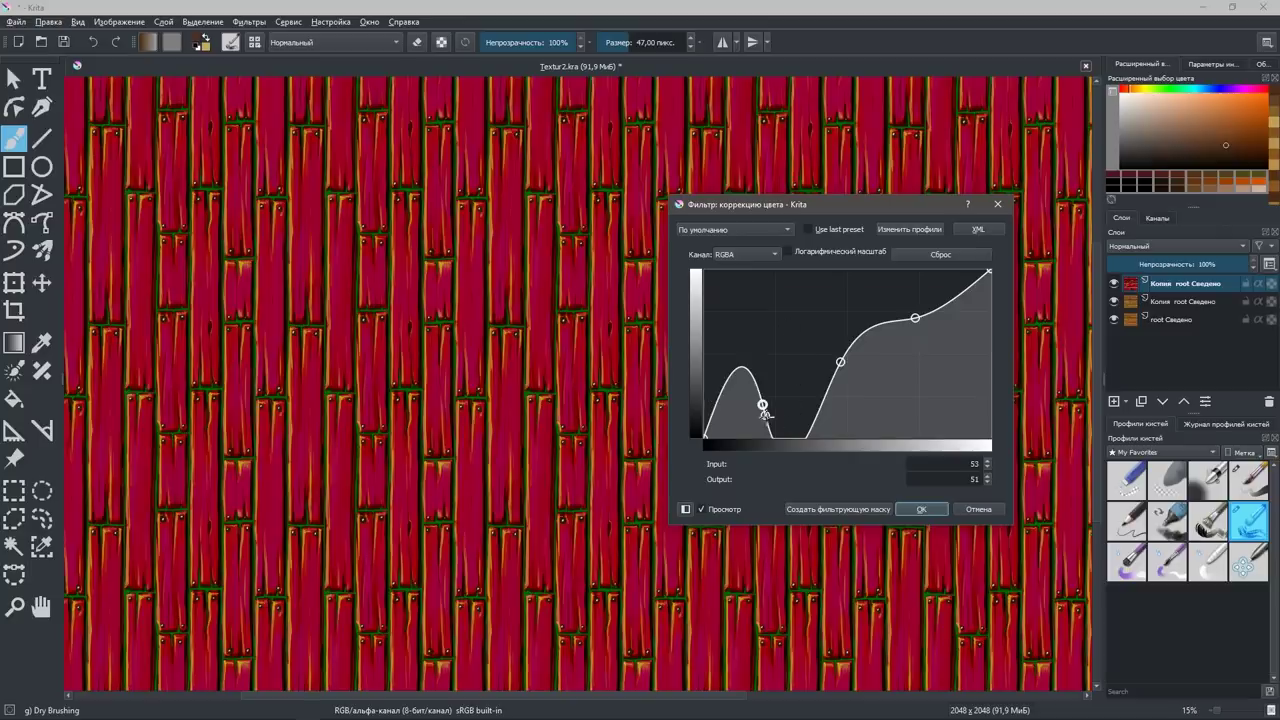
left_click_drag(764, 412, 768, 396)
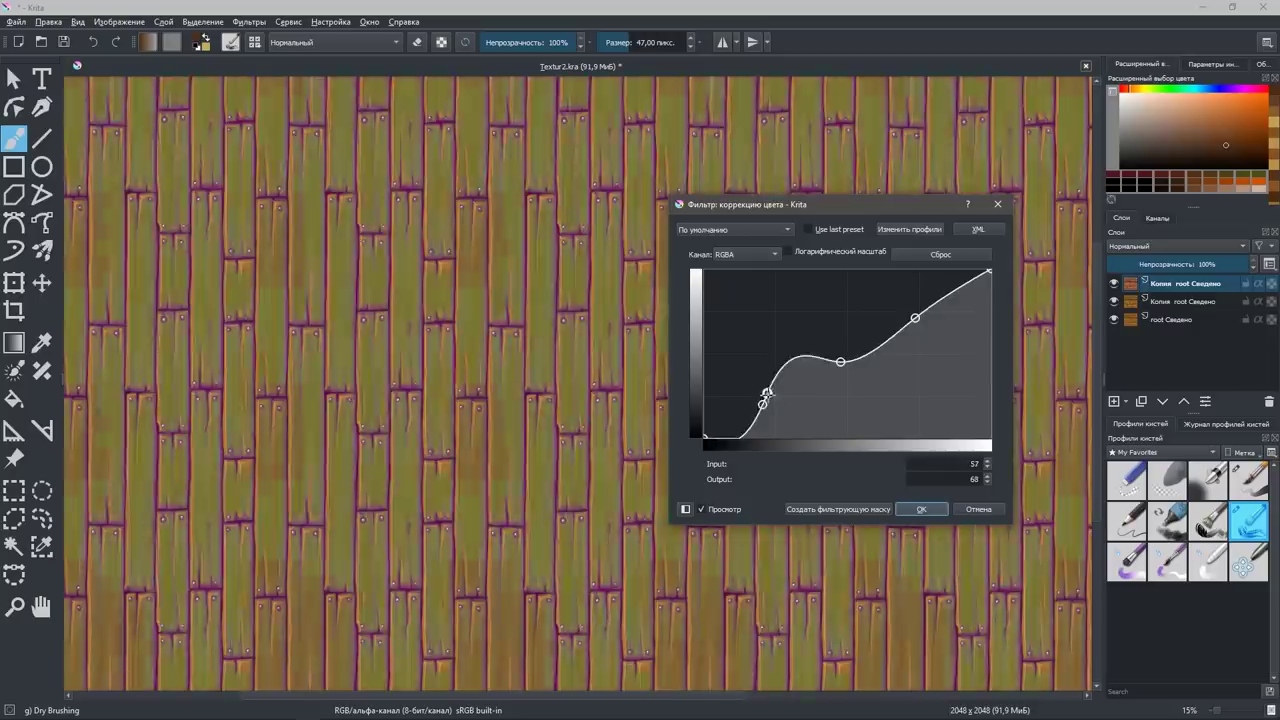
left_click_drag(768, 396, 810, 400)
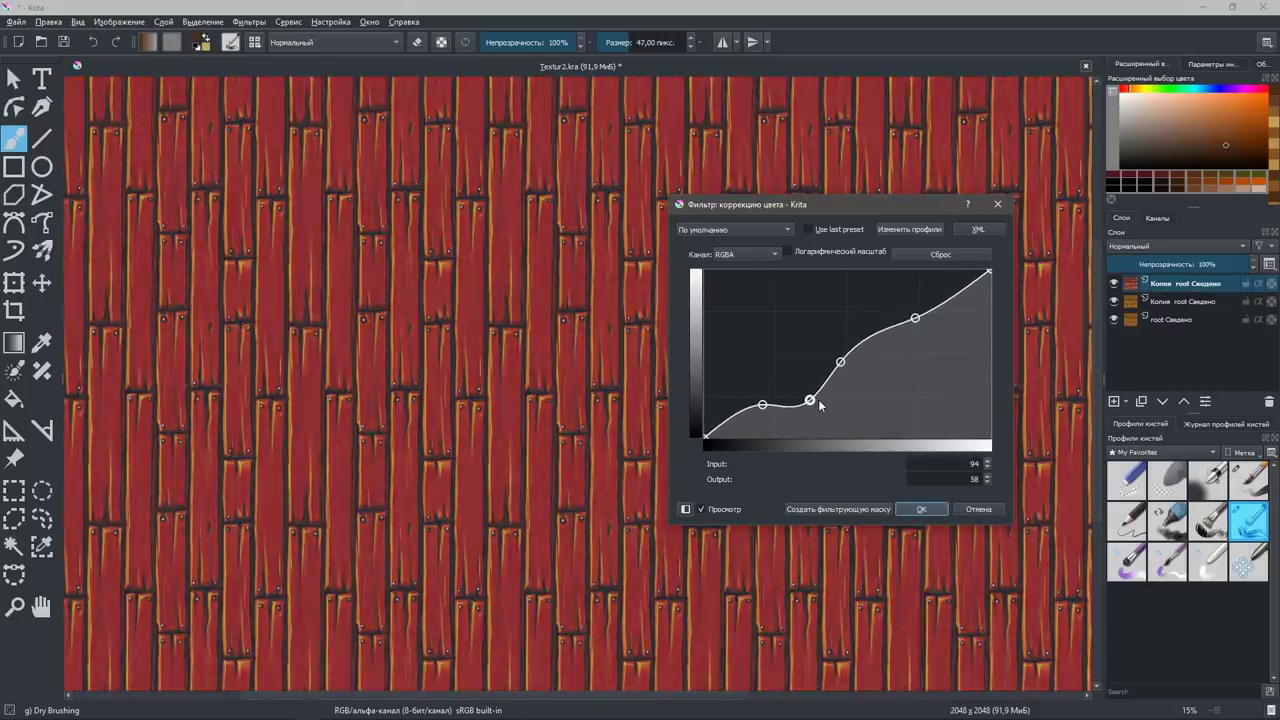
mouse_move(913, 318)
left_mouse_down()
mouse_move(945, 370)
mouse_move(933, 287)
left_mouse_up()
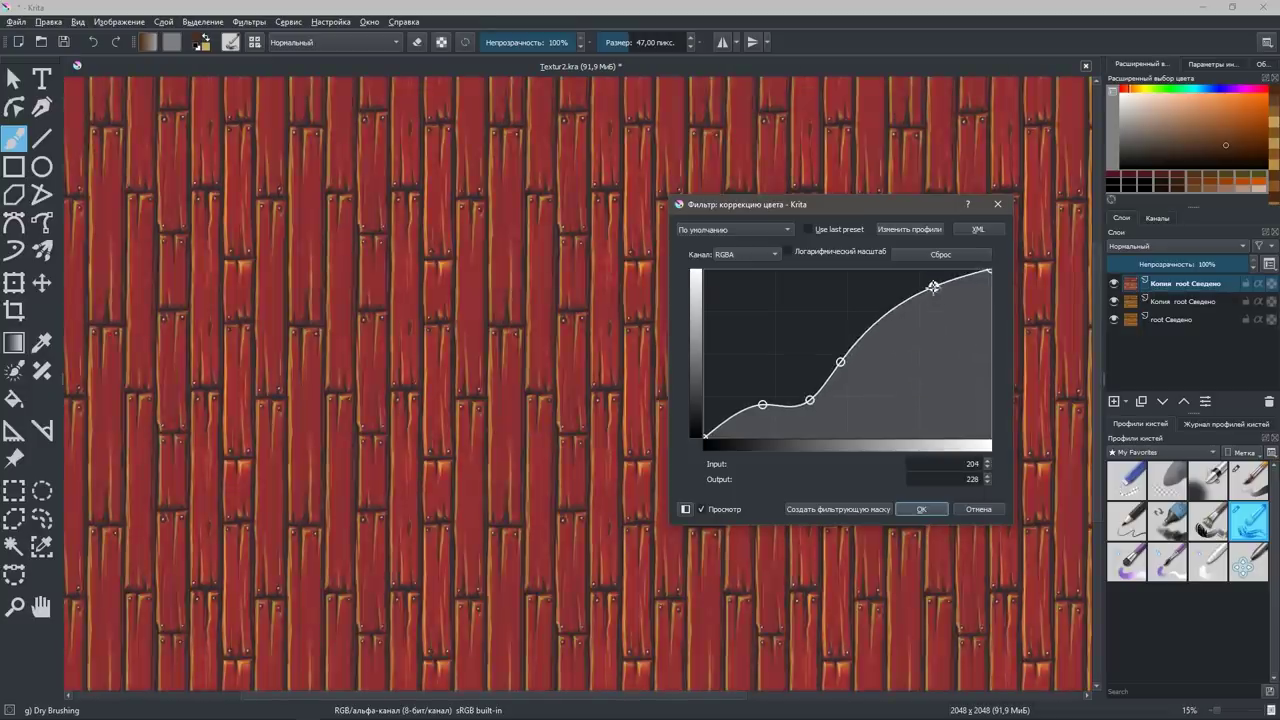
left_click(980, 509)
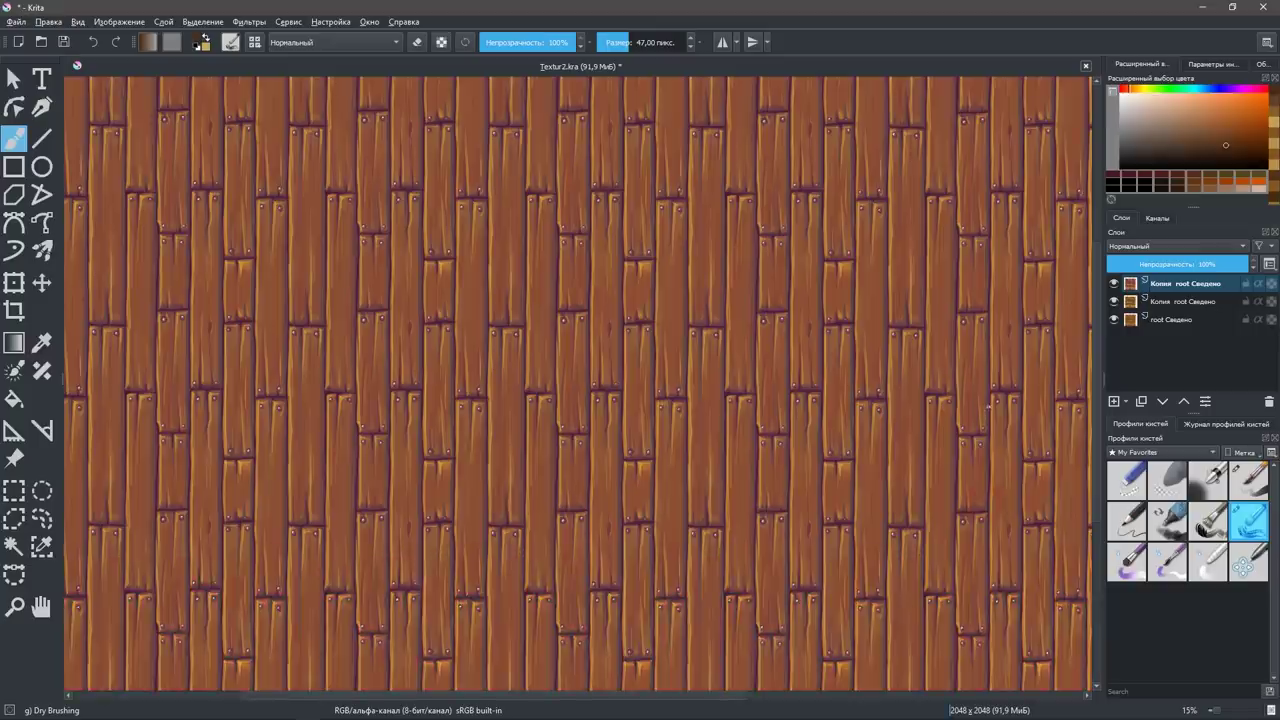
Apply Levels to the wood copy with input black 11, gamma 1.144 and white 228.
key("ctrl+l")
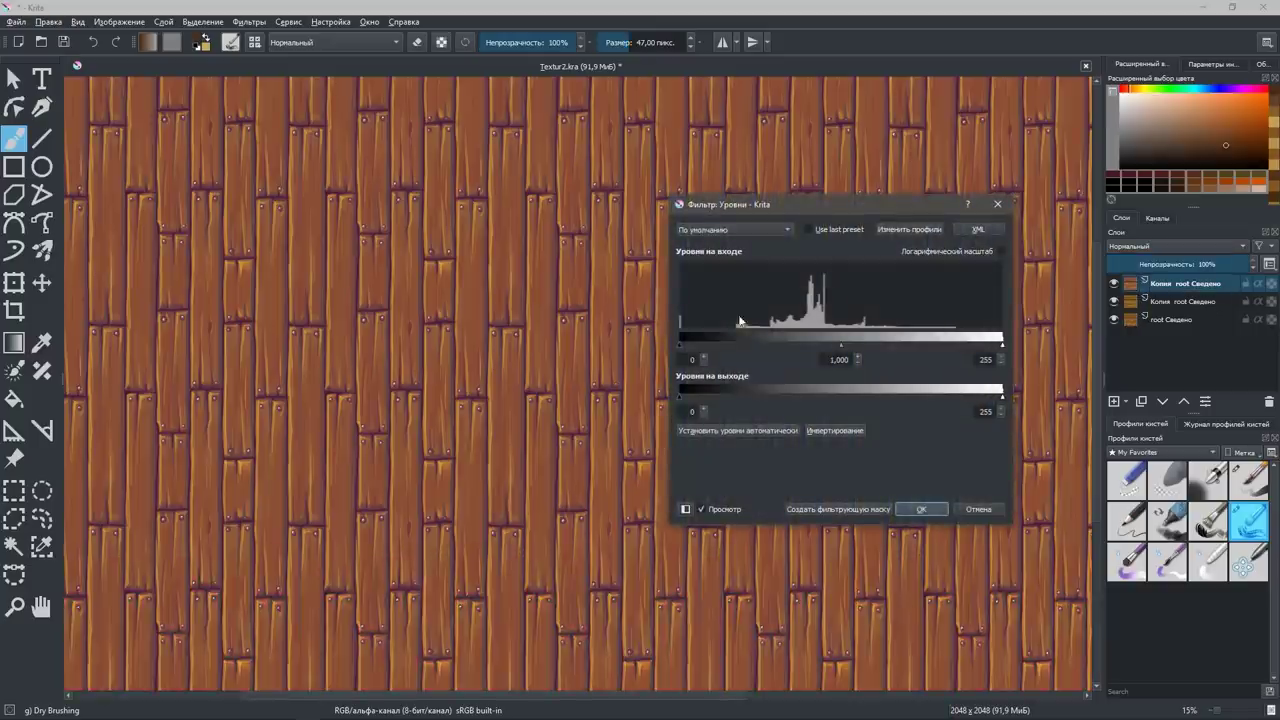
left_click_drag(686, 349, 707, 345)
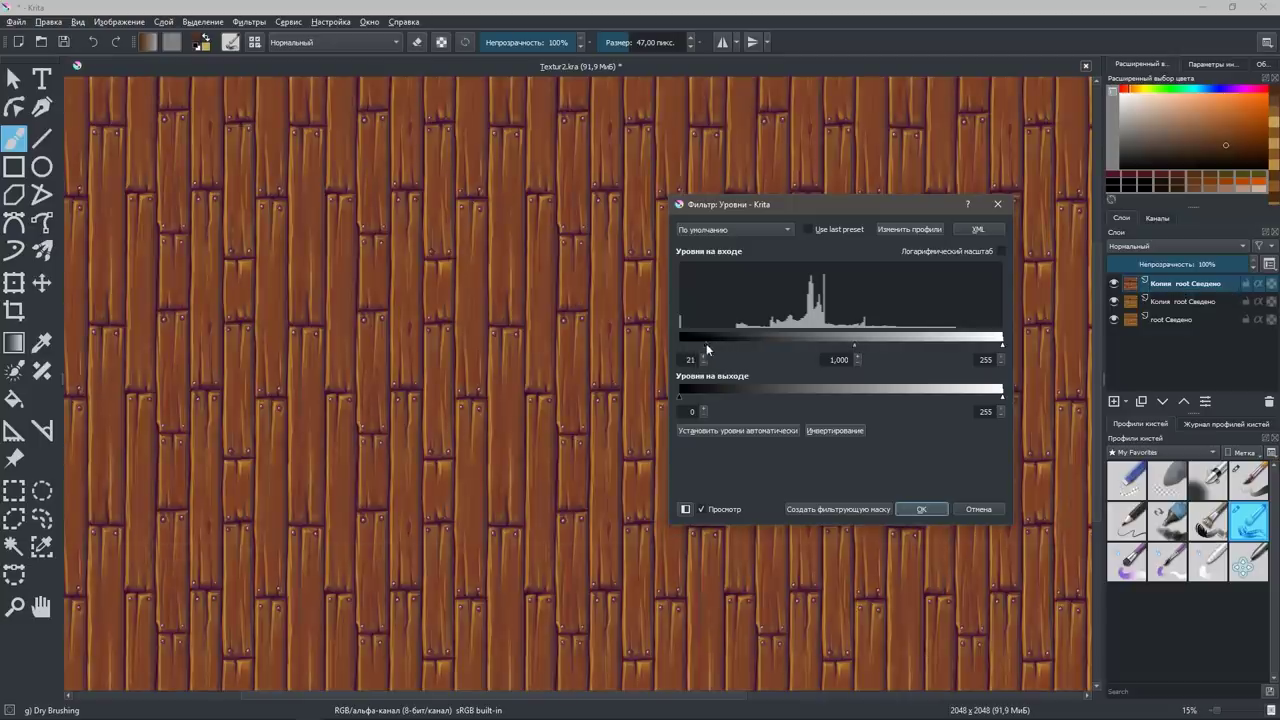
left_click_drag(706, 344, 693, 344)
left_click_drag(1000, 345, 968, 345)
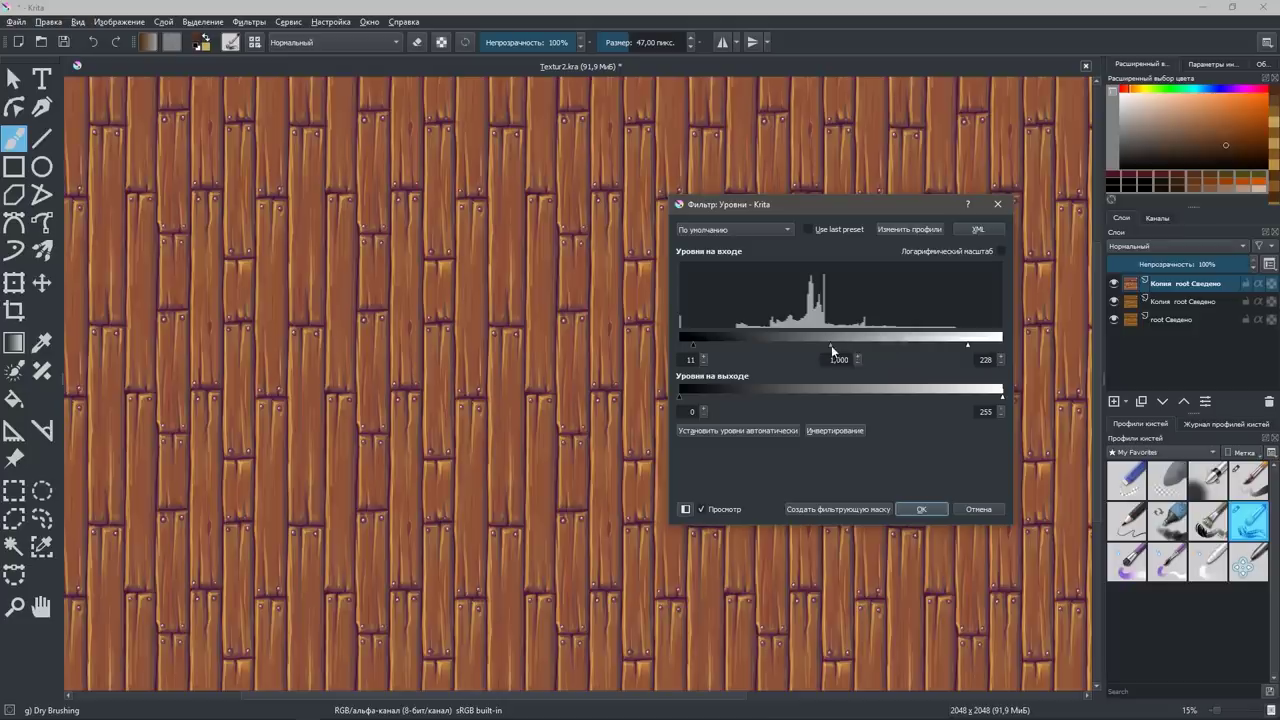
mouse_move(831, 345)
left_mouse_down()
mouse_move(849, 342)
mouse_move(822, 342)
left_mouse_up()
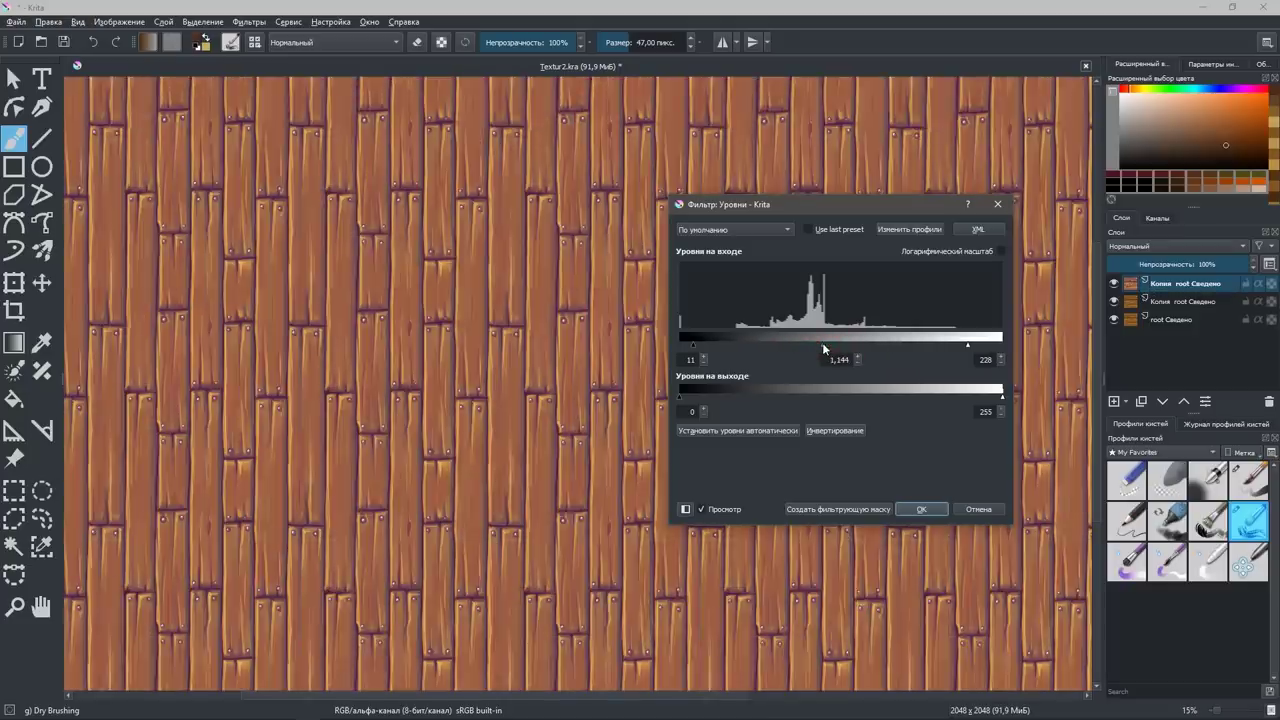
left_click(910, 511)
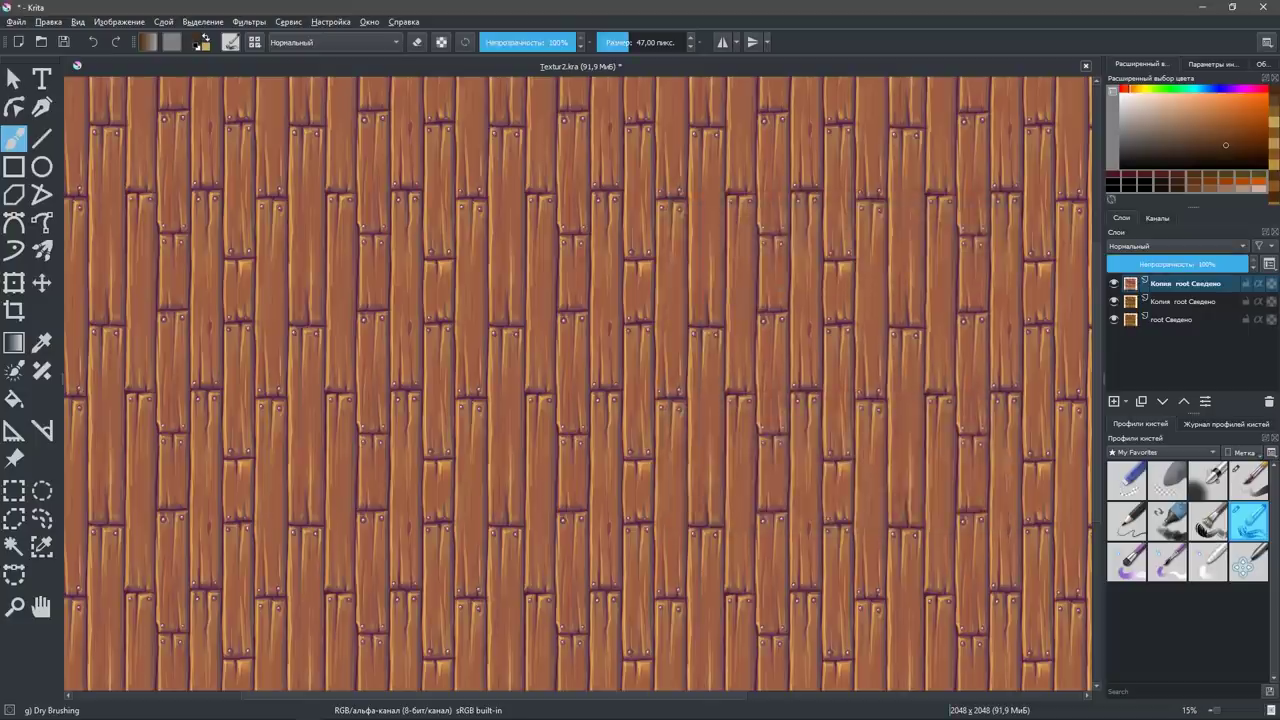
Toggle the wrap-around tiled view off and on, zooming in to check the seams.
key("w")
scroll(880, 409, "up", 1)
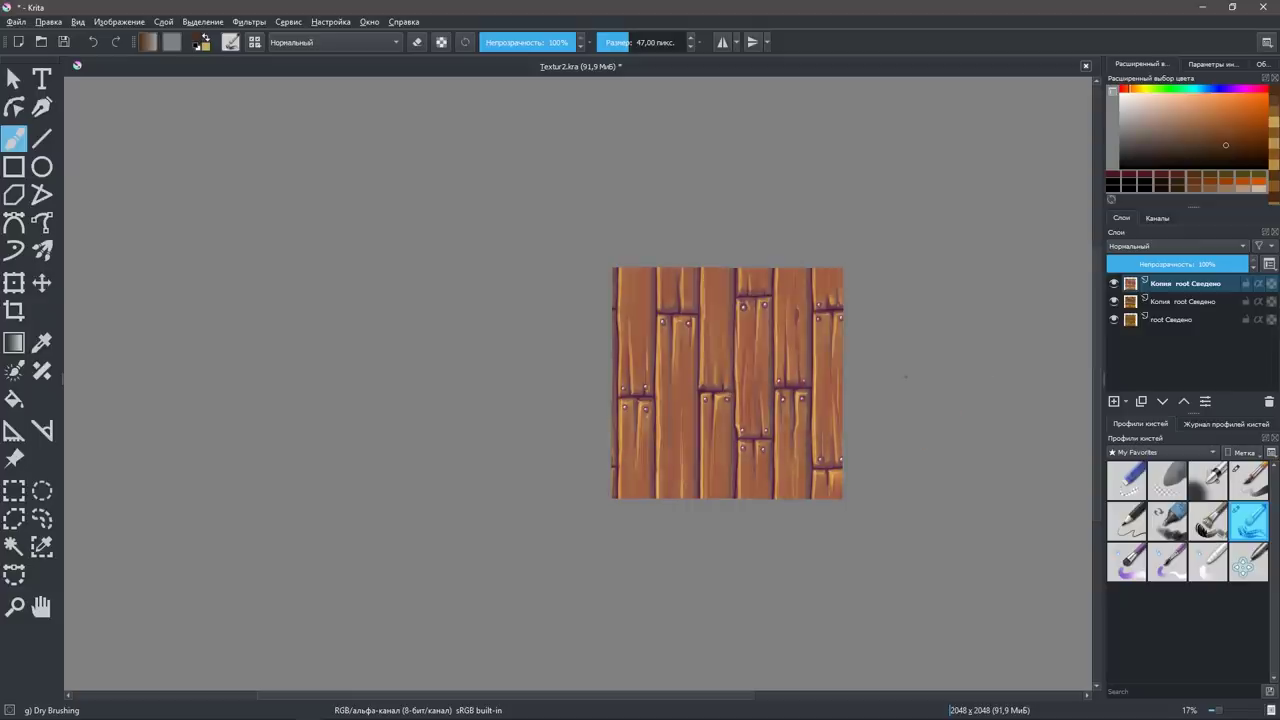
key("w")
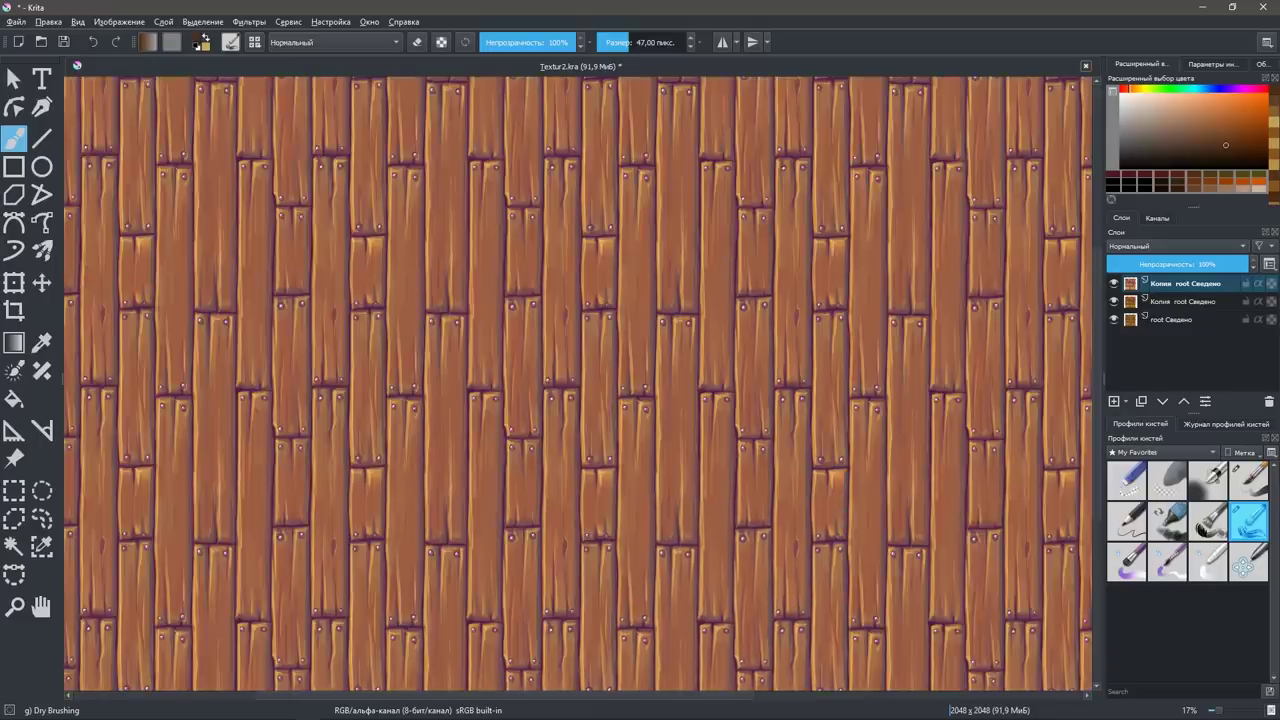
scroll(583, 443, "up", 2)
scroll(583, 443, "up", 3)
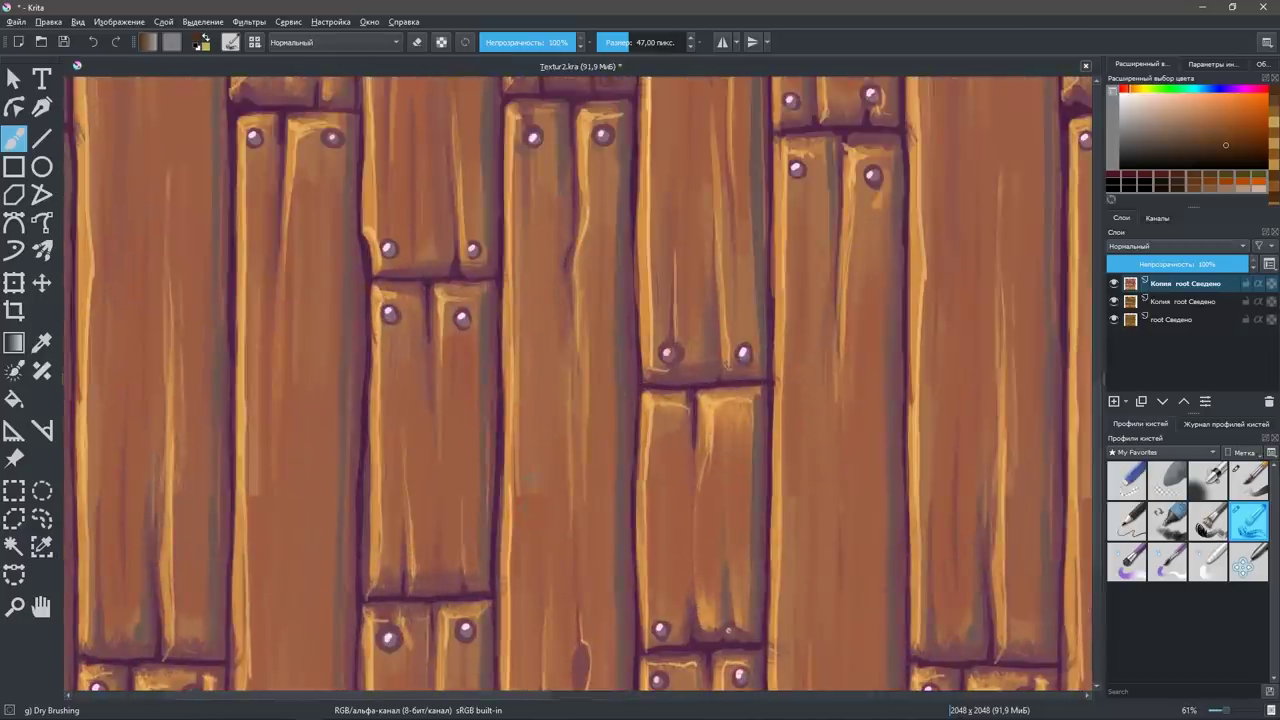
Paint a lighter orange stroke along one plank edge and adjust the zoom to view it.
left_click(524, 508, "ctrl")
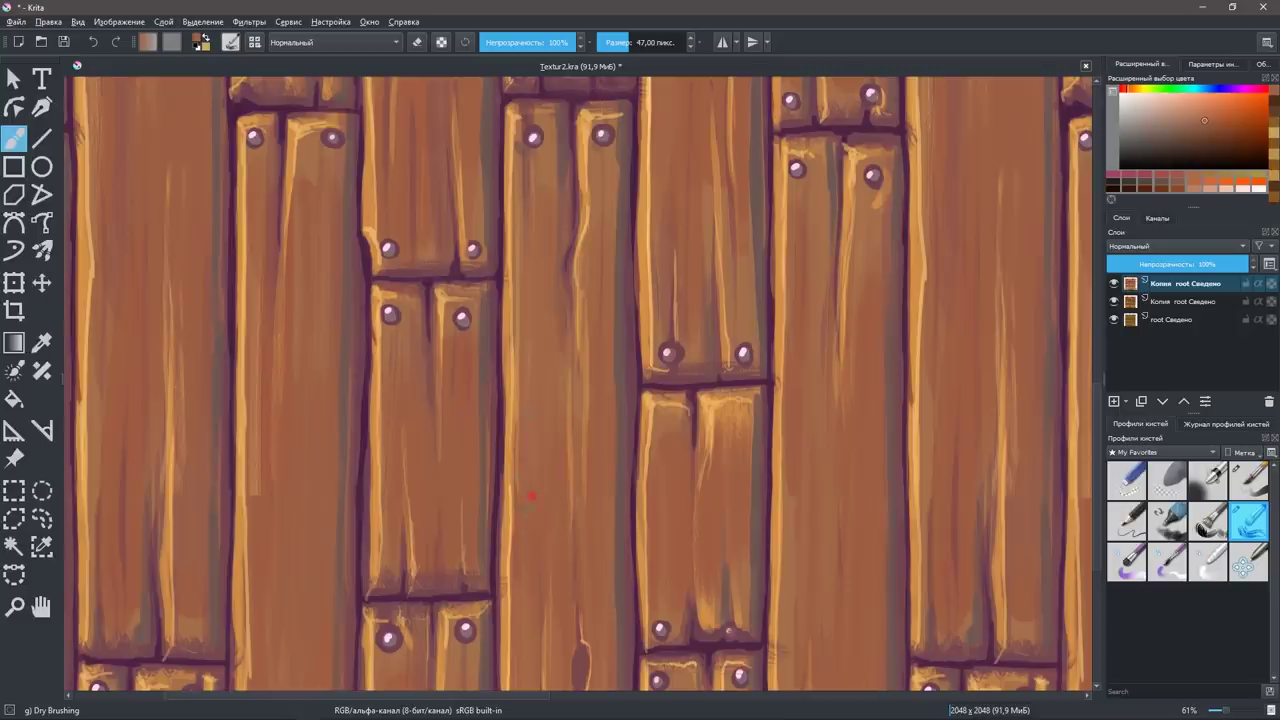
left_click_drag(258, 494, 259, 412)
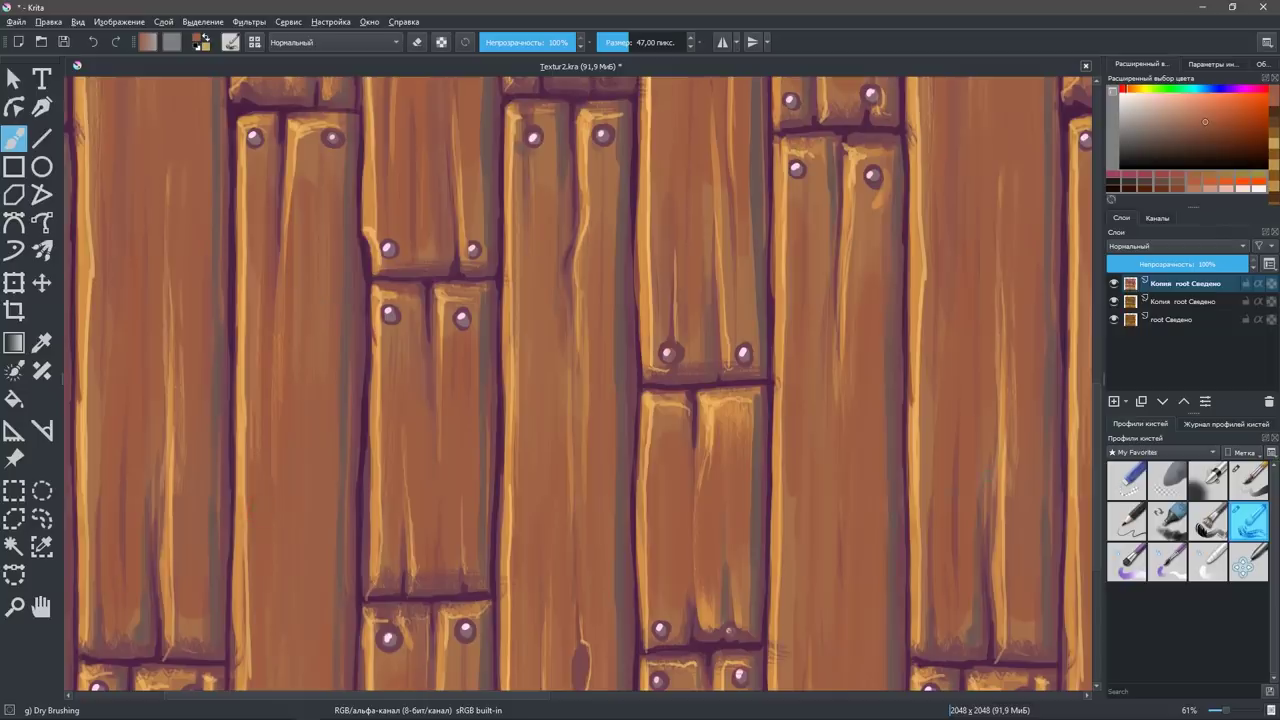
mouse_move(949, 580)
left_mouse_down()
mouse_move(922, 610)
mouse_move(957, 529)
mouse_move(978, 632)
left_mouse_up()
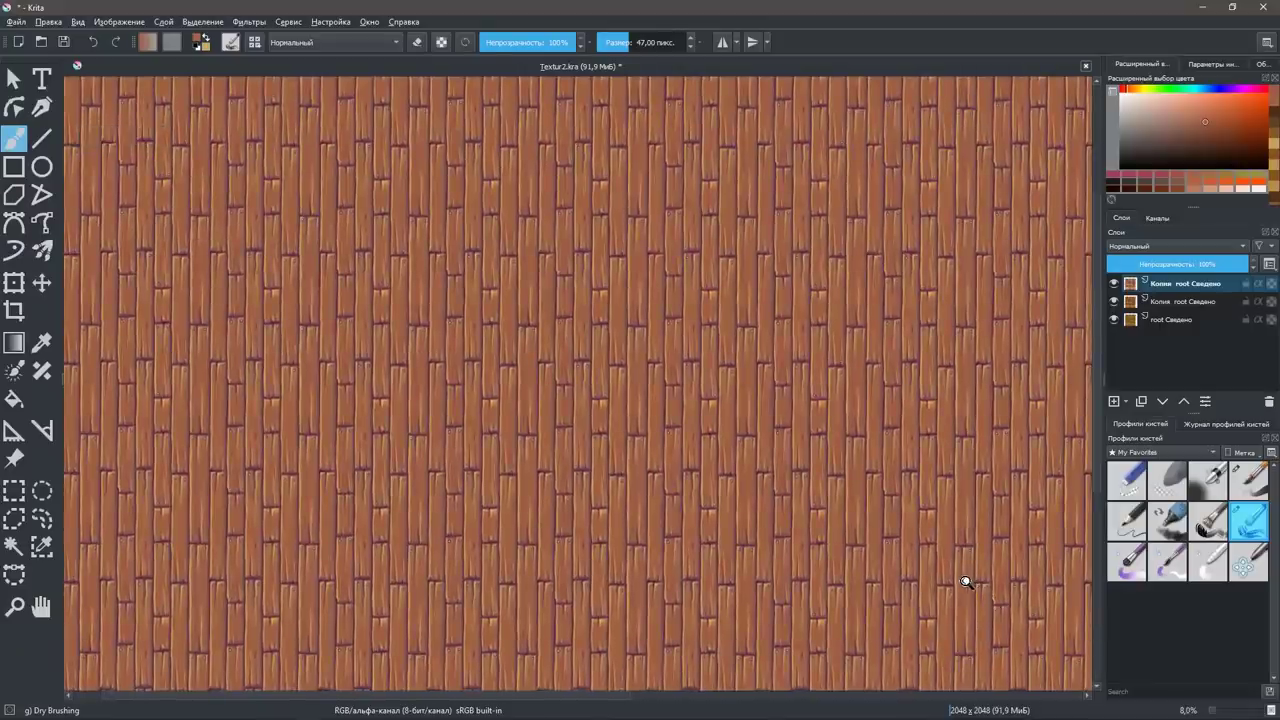
left_click_drag(963, 580, 968, 525)
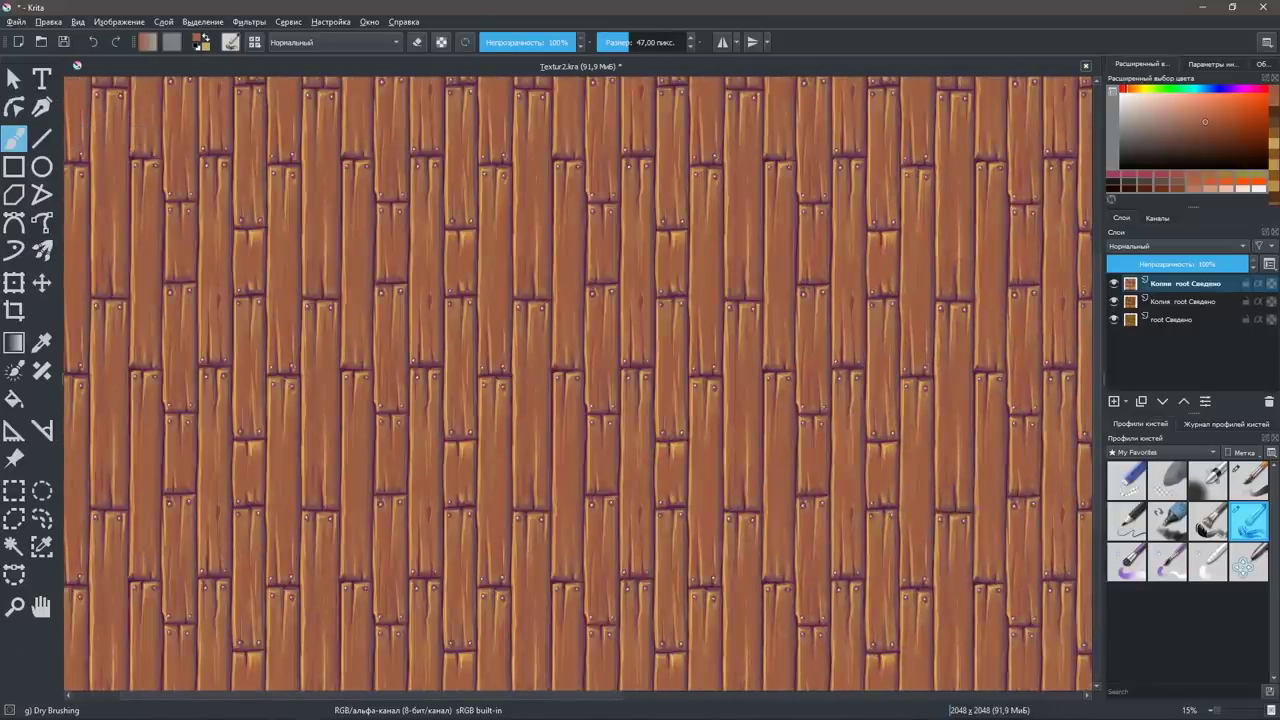
left_click(1205, 401)
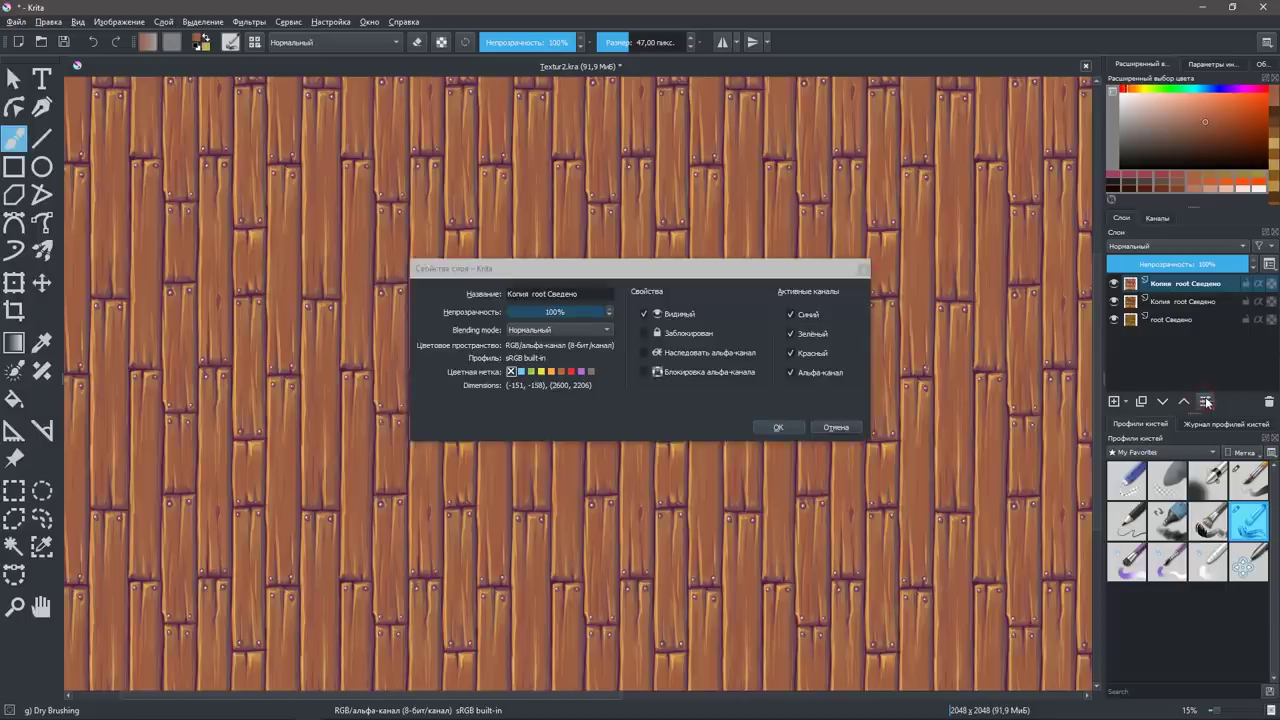
Close Layer Properties unchanged and add a Gradient Map filter layer.
left_click(826, 429)
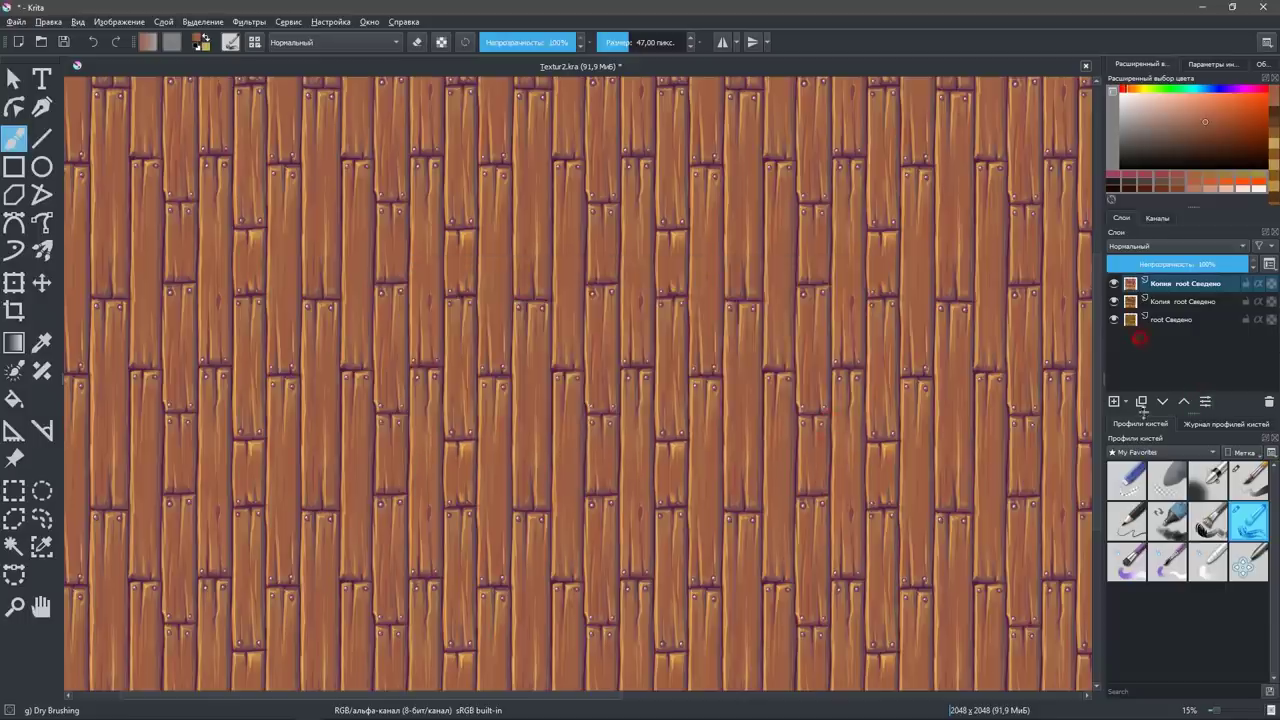
left_click(1127, 403)
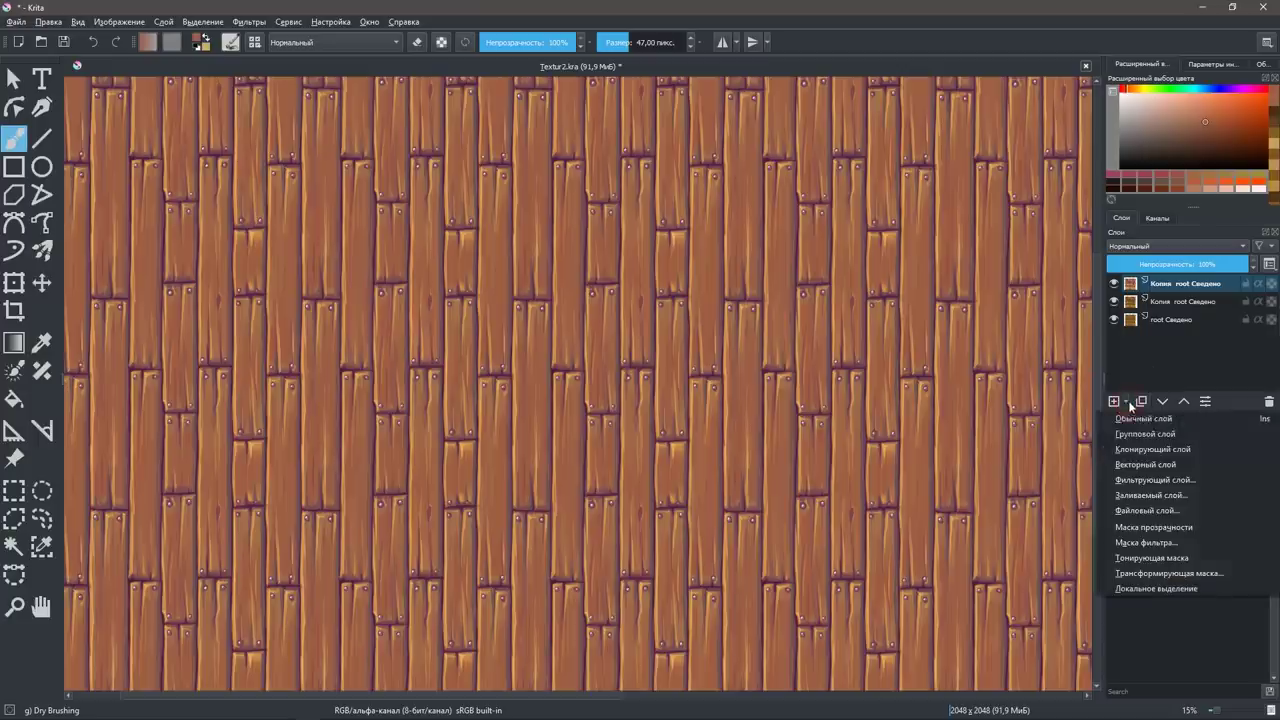
left_click(1195, 481)
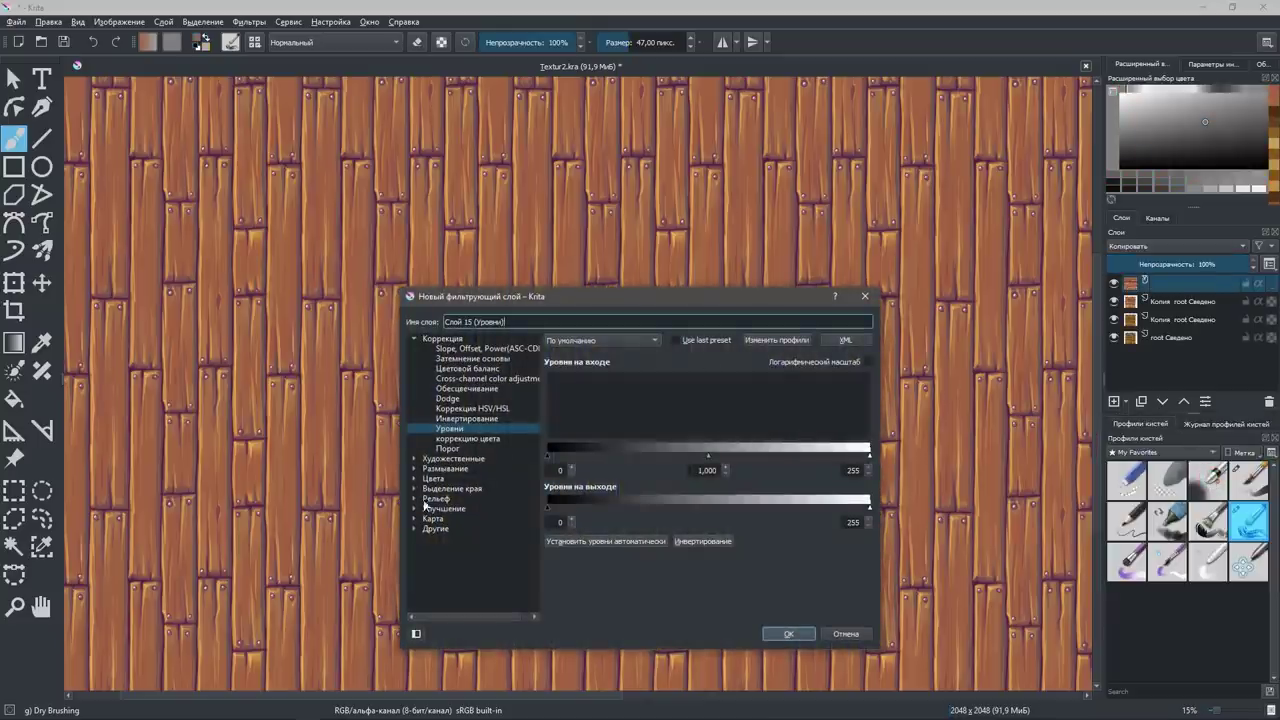
left_click(414, 518)
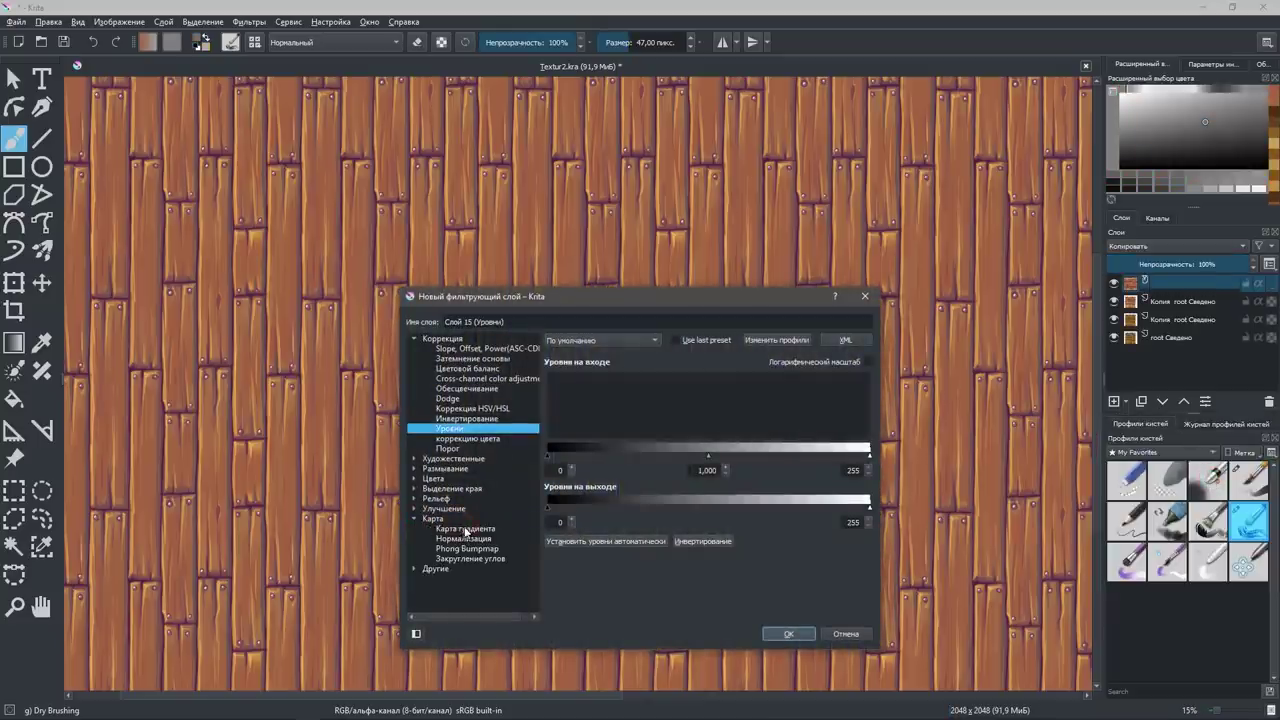
left_click(463, 528)
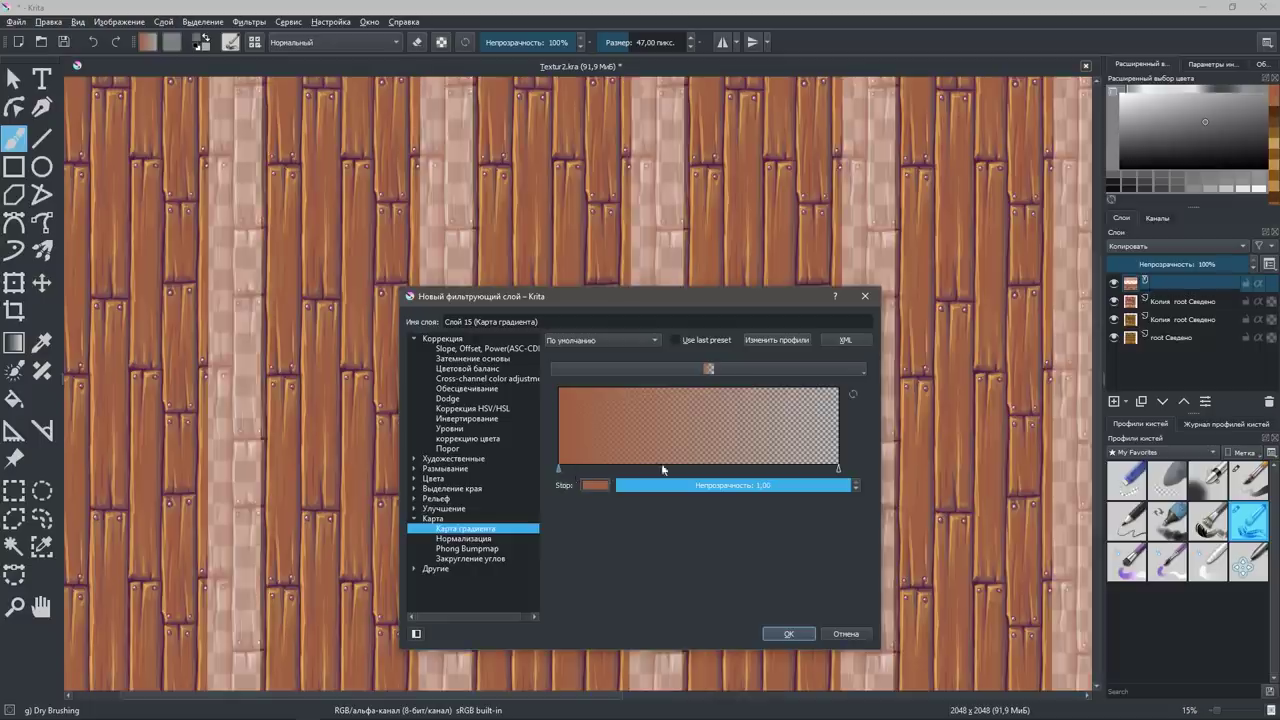
Make the gradient's end stop fully opaque red #ca3838 and create the filter layer.
left_click(838, 468)
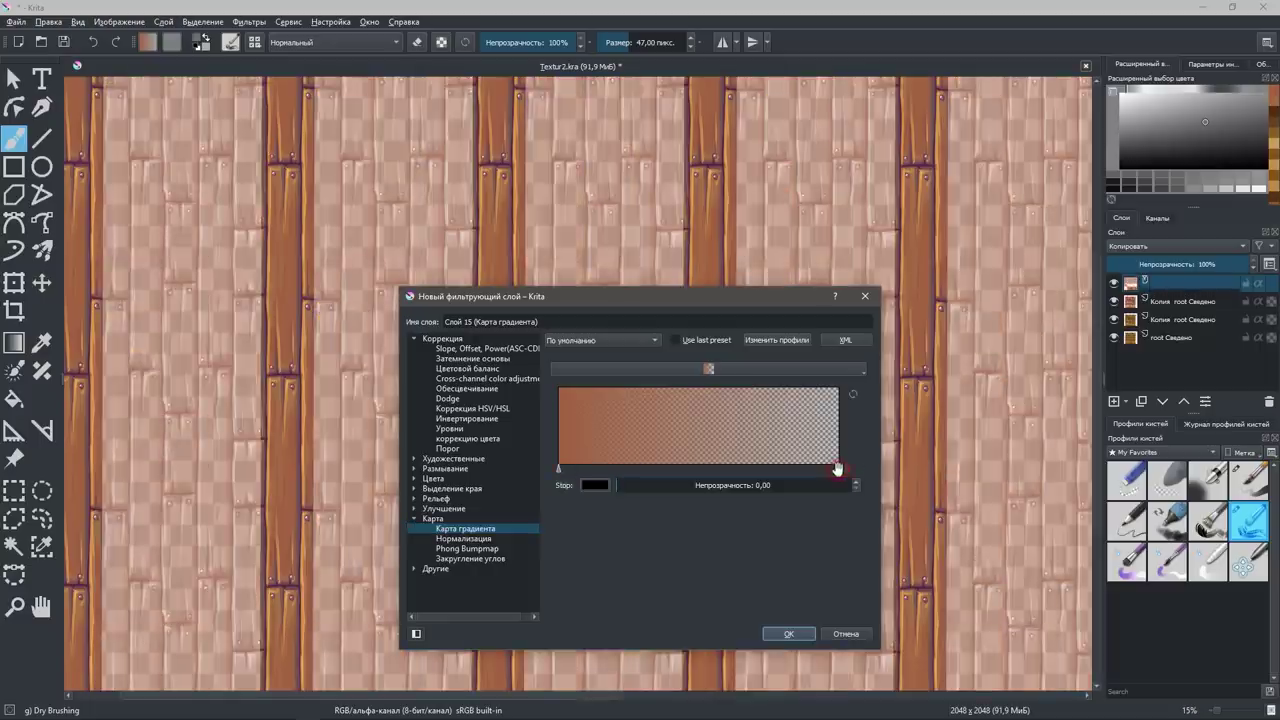
left_click_drag(710, 487, 860, 487)
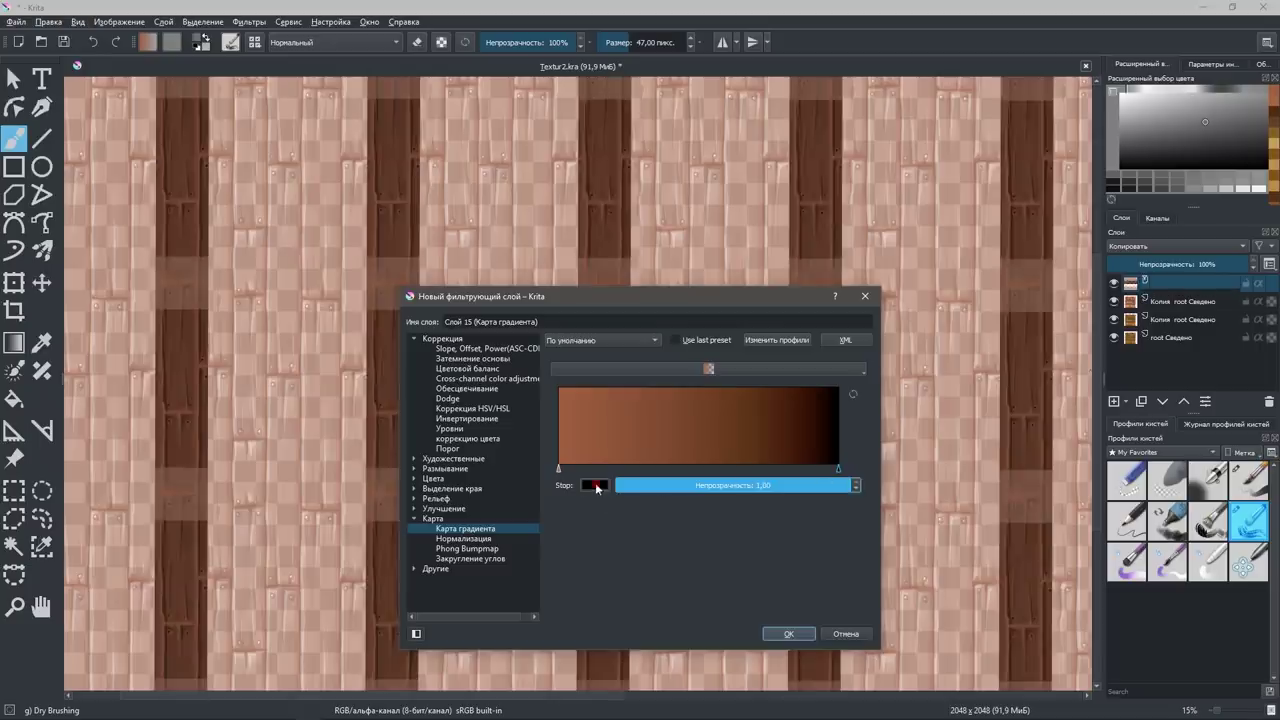
left_click(597, 487)
left_click(588, 427)
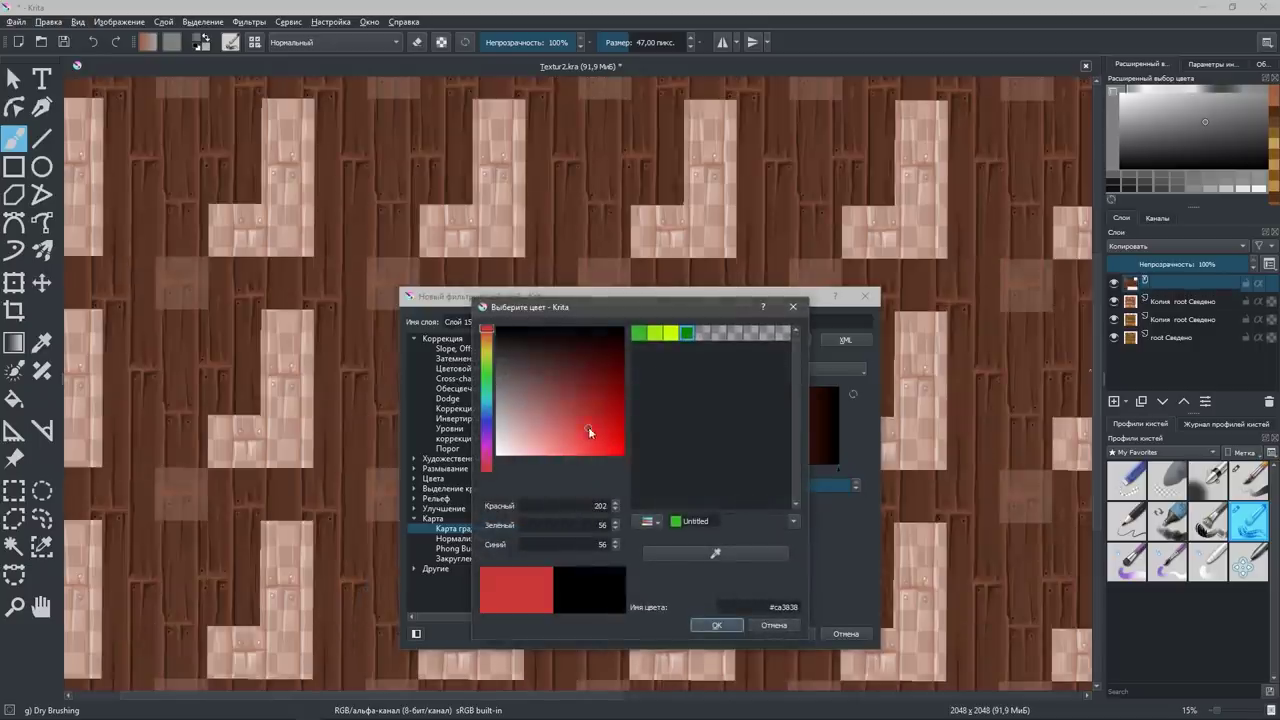
left_click(725, 621)
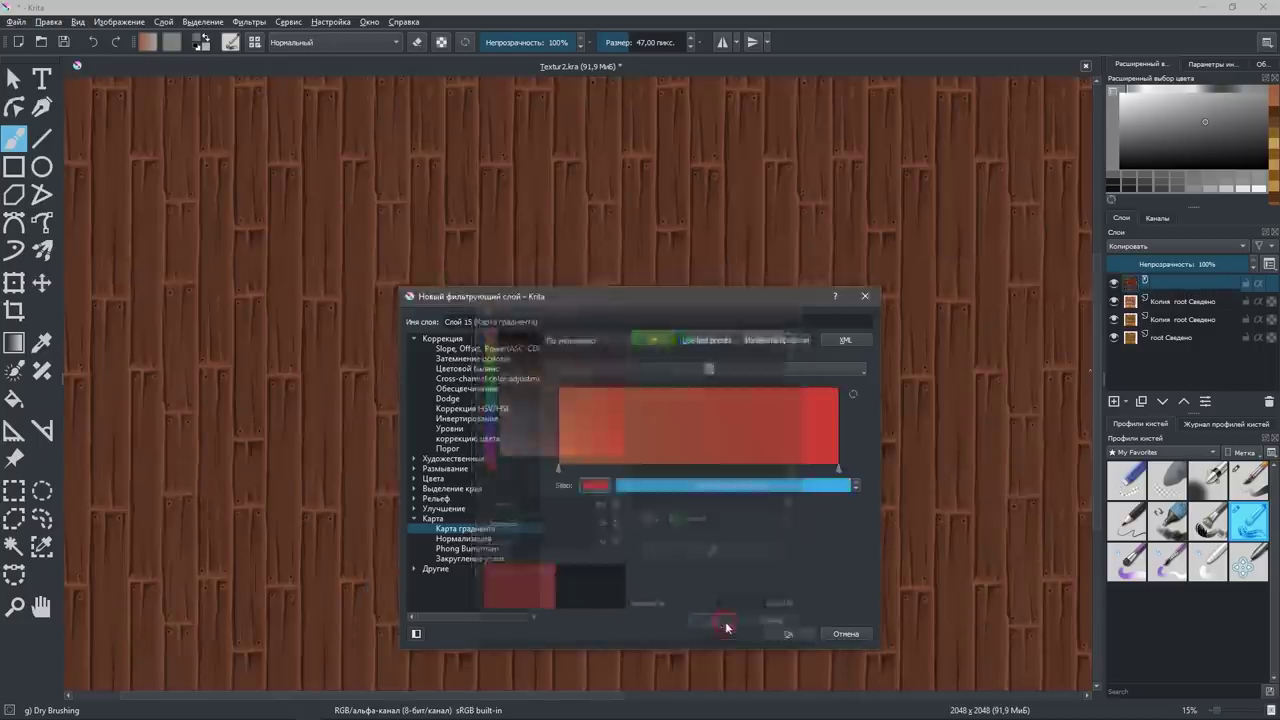
left_click(788, 633)
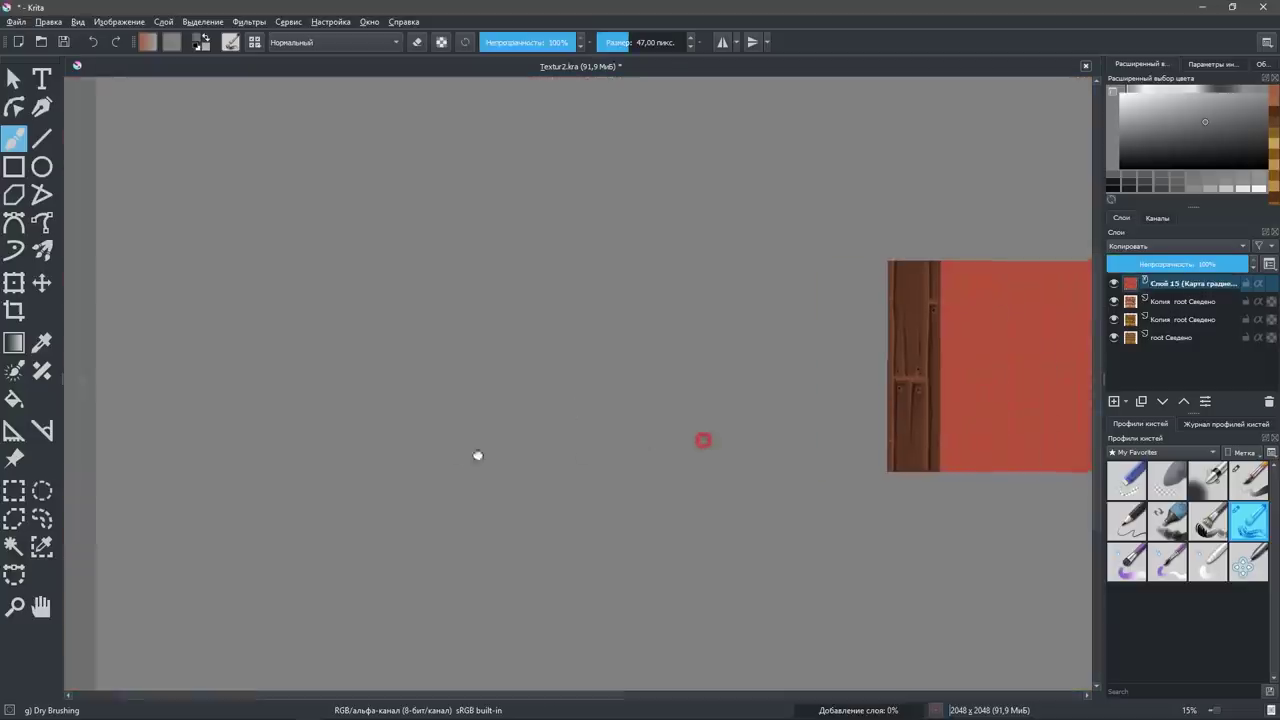
Hide the gradient map, duplicate the plank layer beneath it, and desaturate the copy to grey.
scroll(905, 398, "up", 1)
scroll(903, 405, "up", 4)
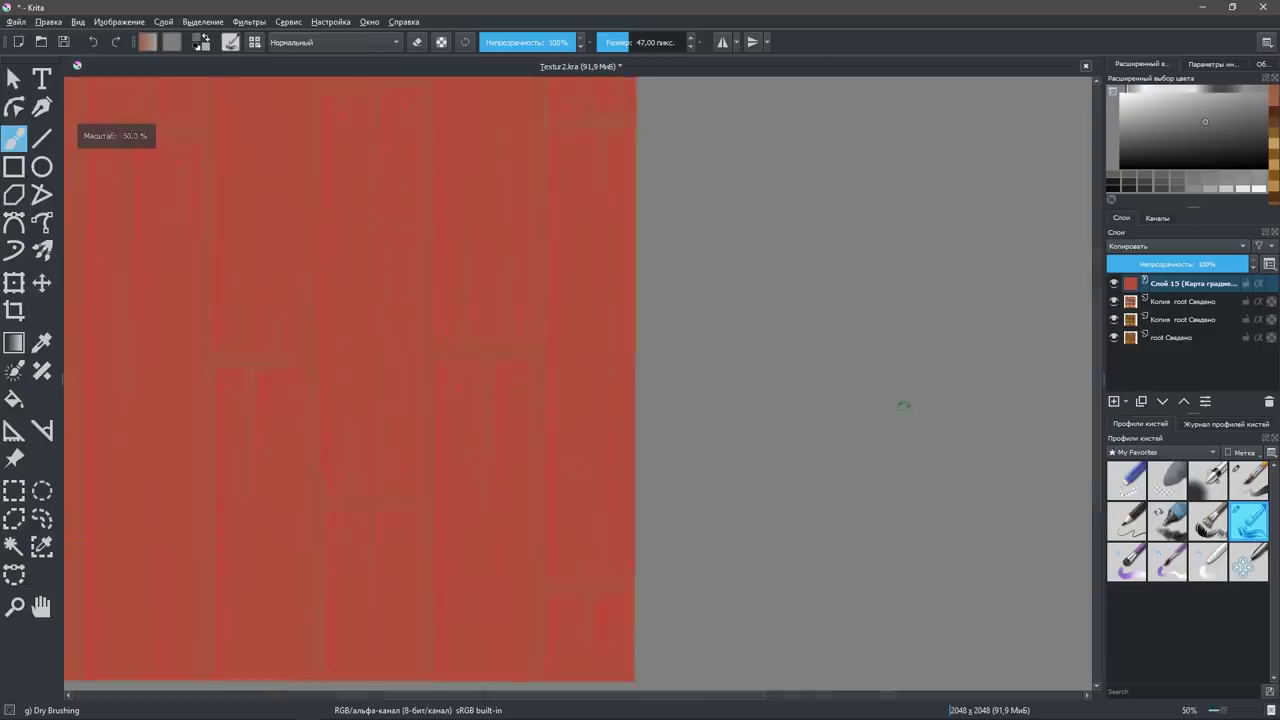
scroll(903, 405, "down", 2)
left_click(1218, 302)
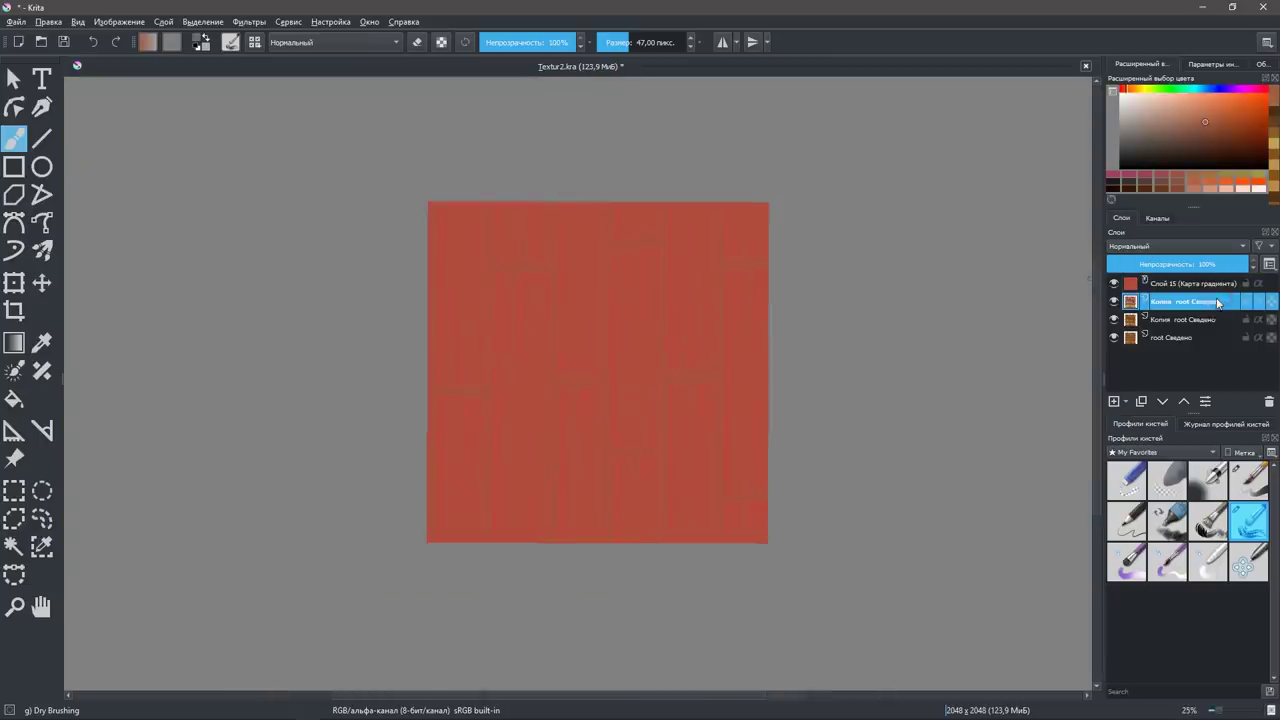
left_click(1114, 283)
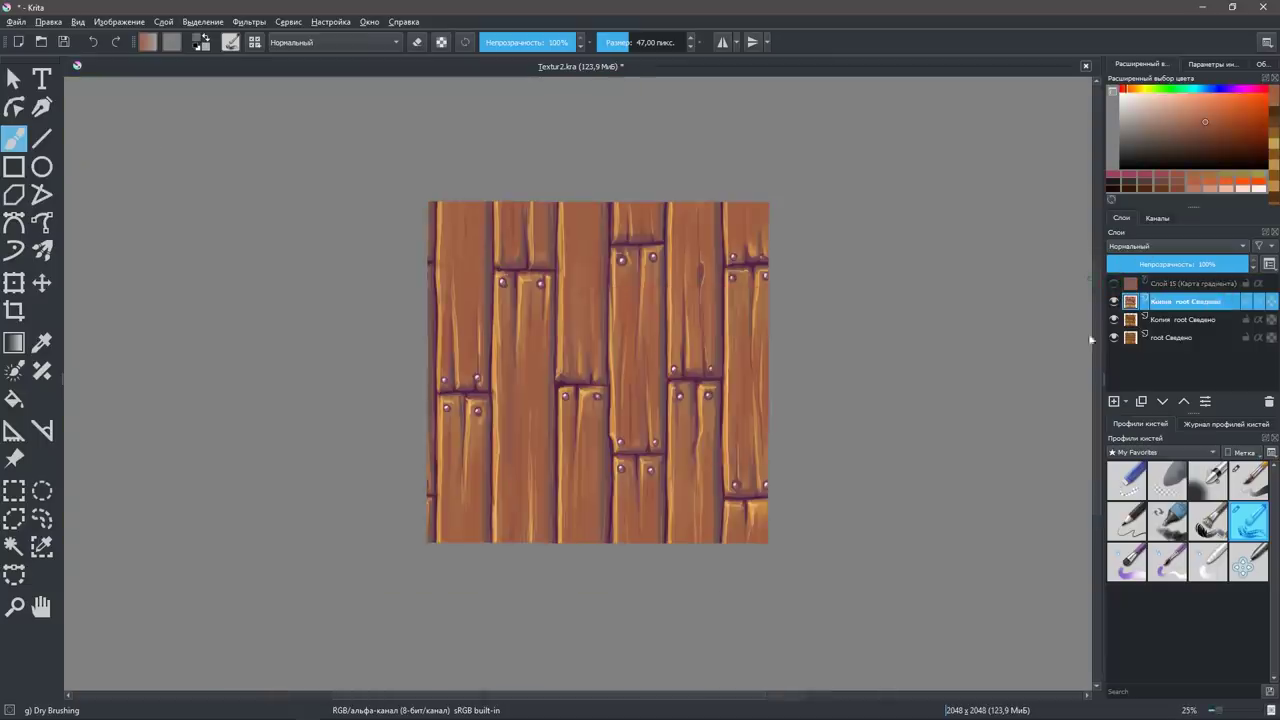
key("ctrl+j")
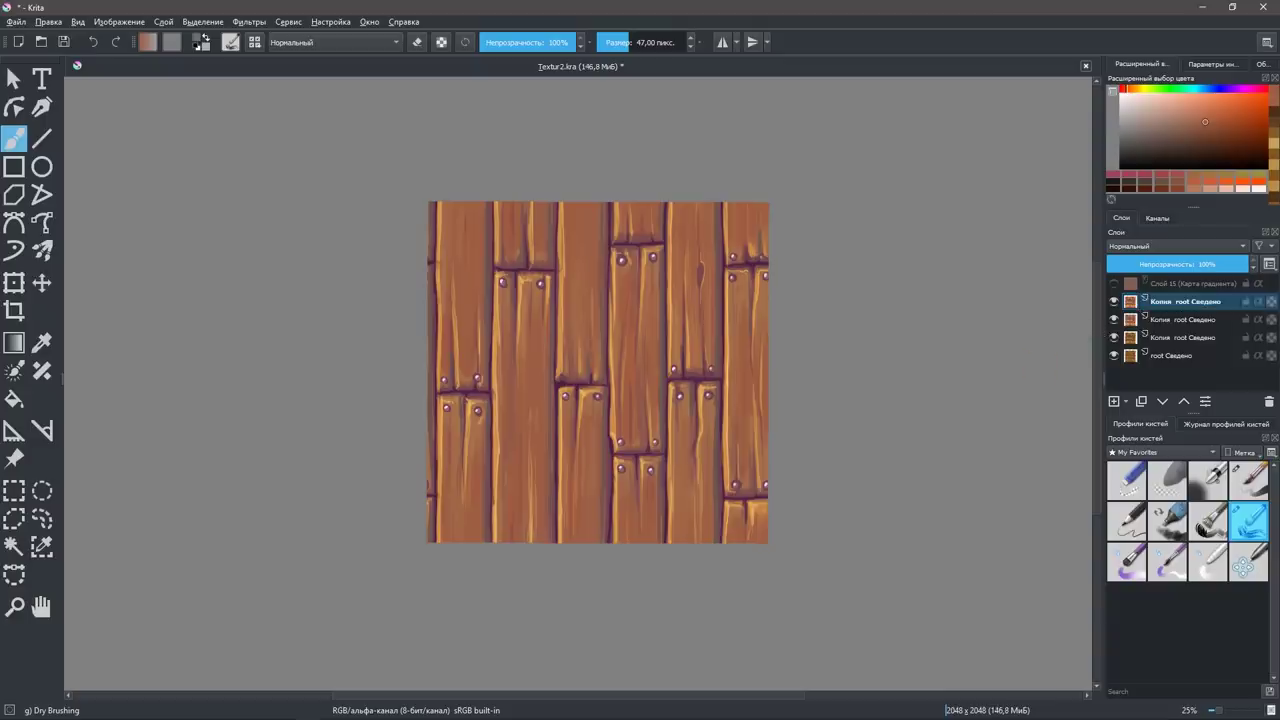
key("ctrl+shift+u")
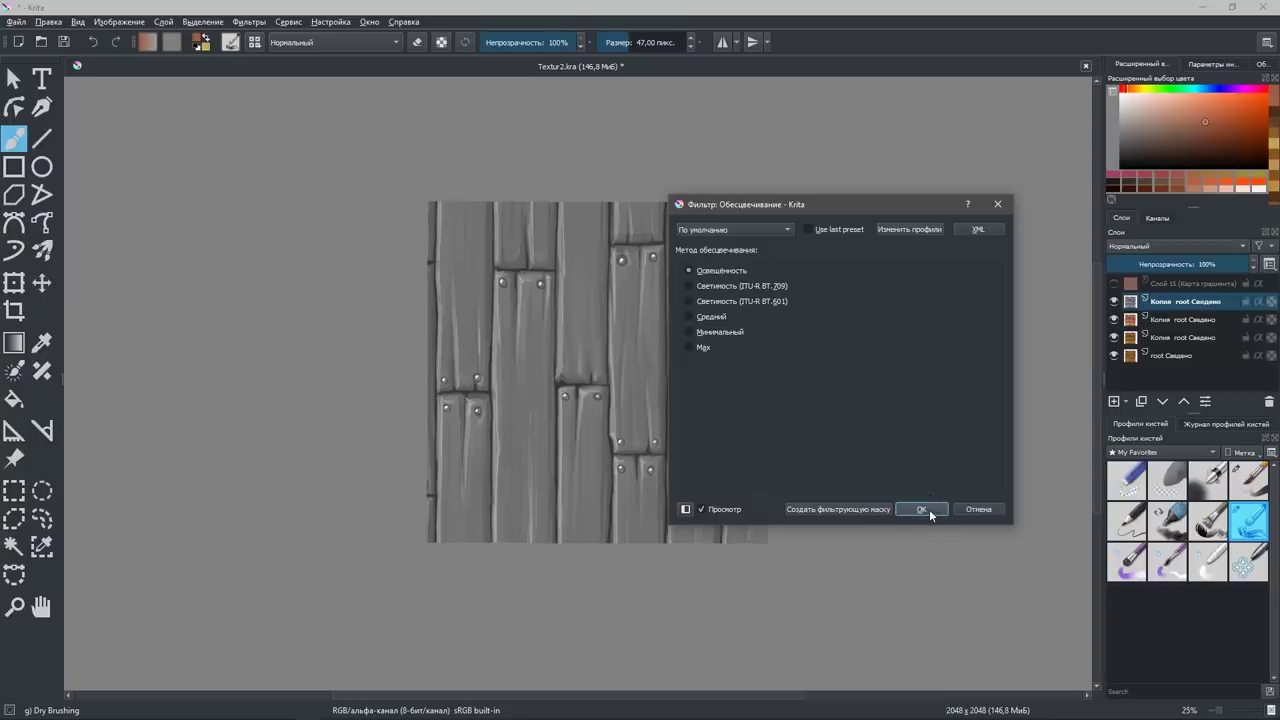
left_click(921, 510)
Make the gradient map layer visible again and select it.
left_click(1115, 284)
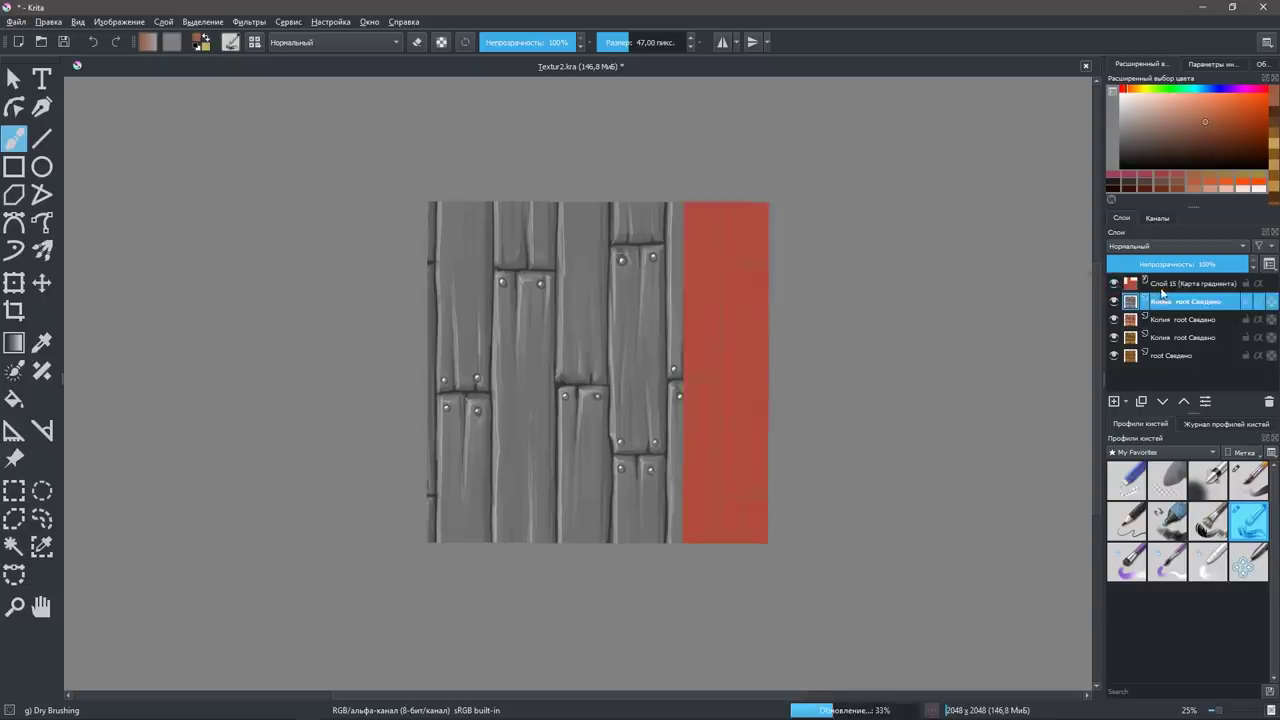
double_click(1204, 287)
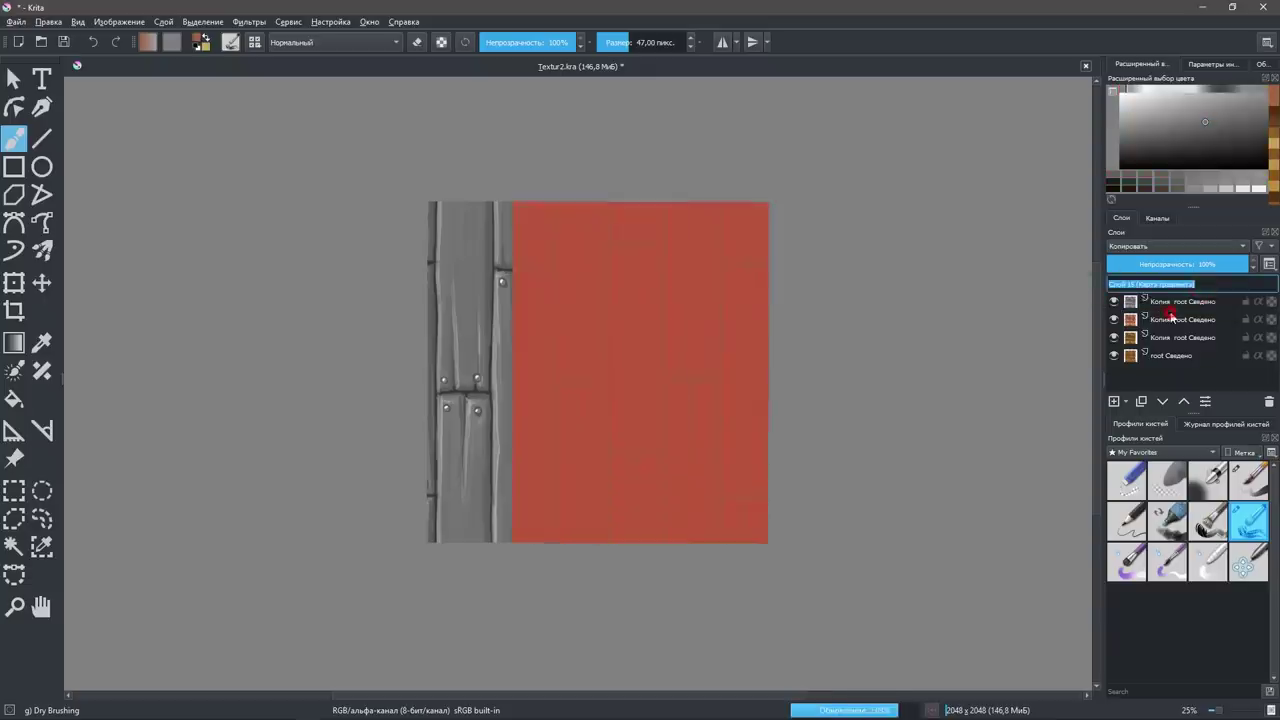
left_click(1165, 319)
double_click(1133, 286)
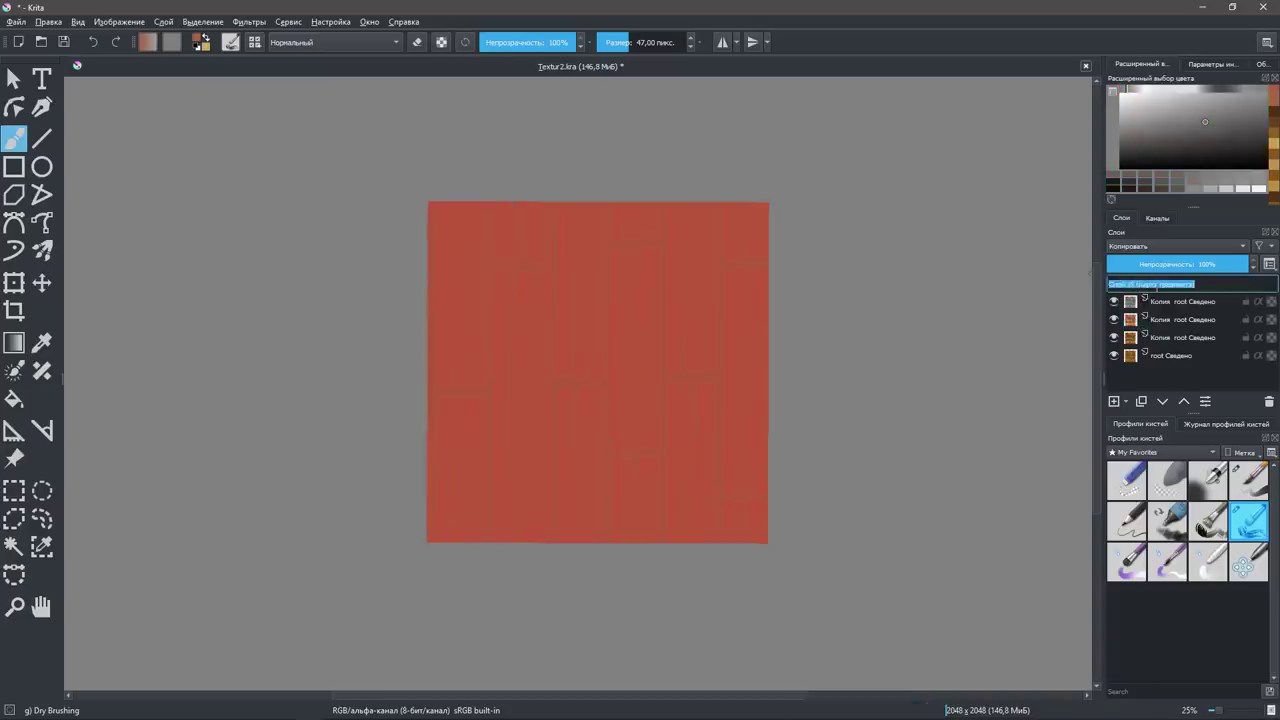
Open the gradient map layer's filter settings and look over the gradient presets.
right_click(1127, 288)
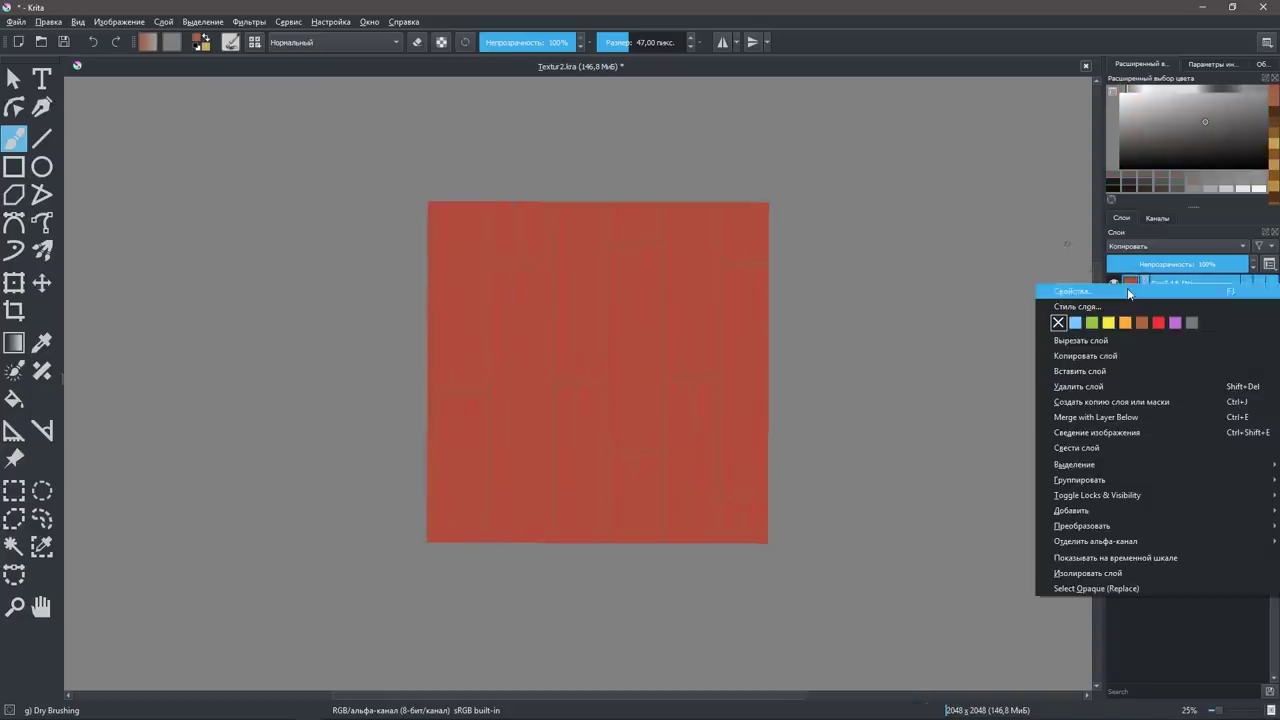
left_click(1128, 291)
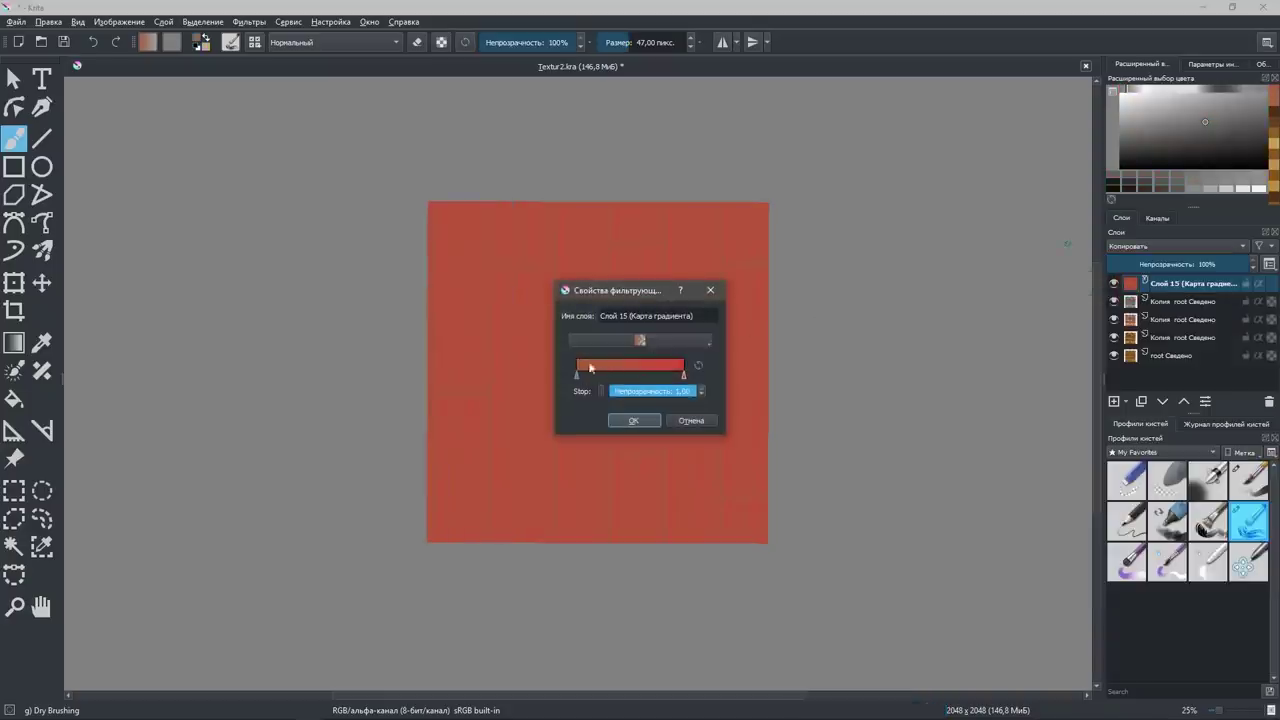
left_click_drag(641, 292, 913, 277)
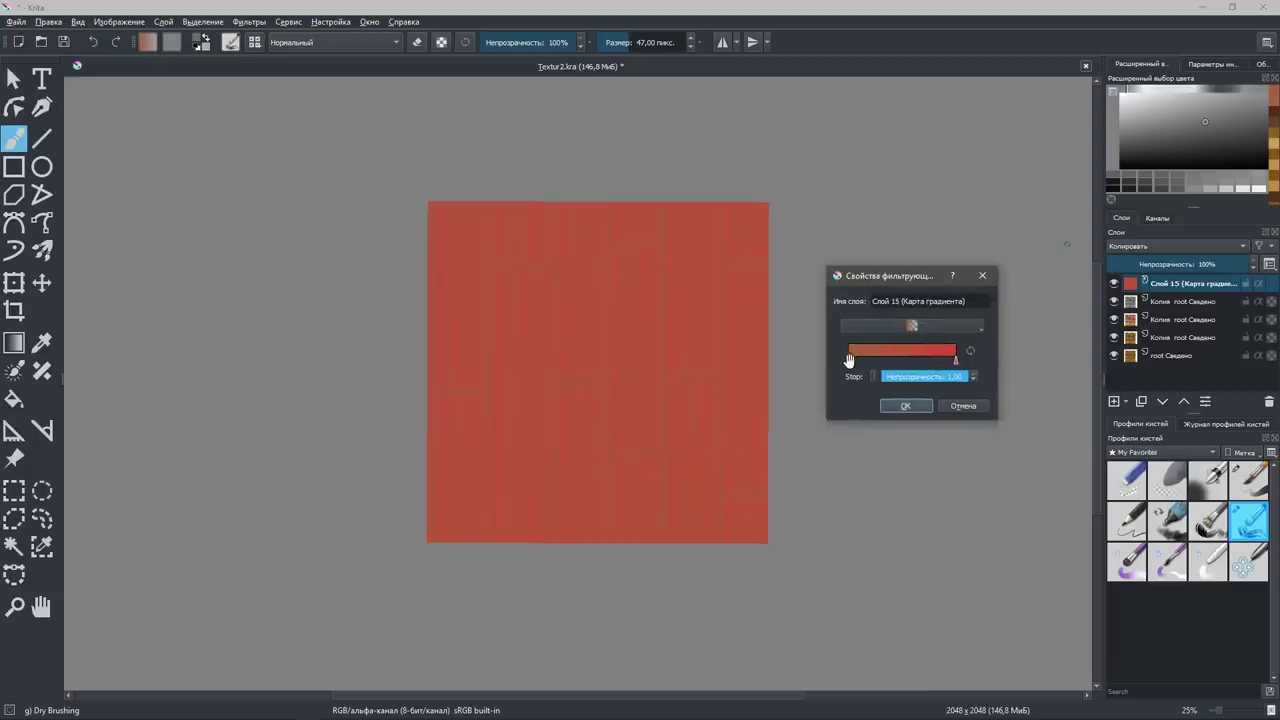
left_click(894, 328)
Add a middle gradient stop coloured deep brown and shift it to bring out the plank grooves.
left_click(889, 360)
left_click(871, 376)
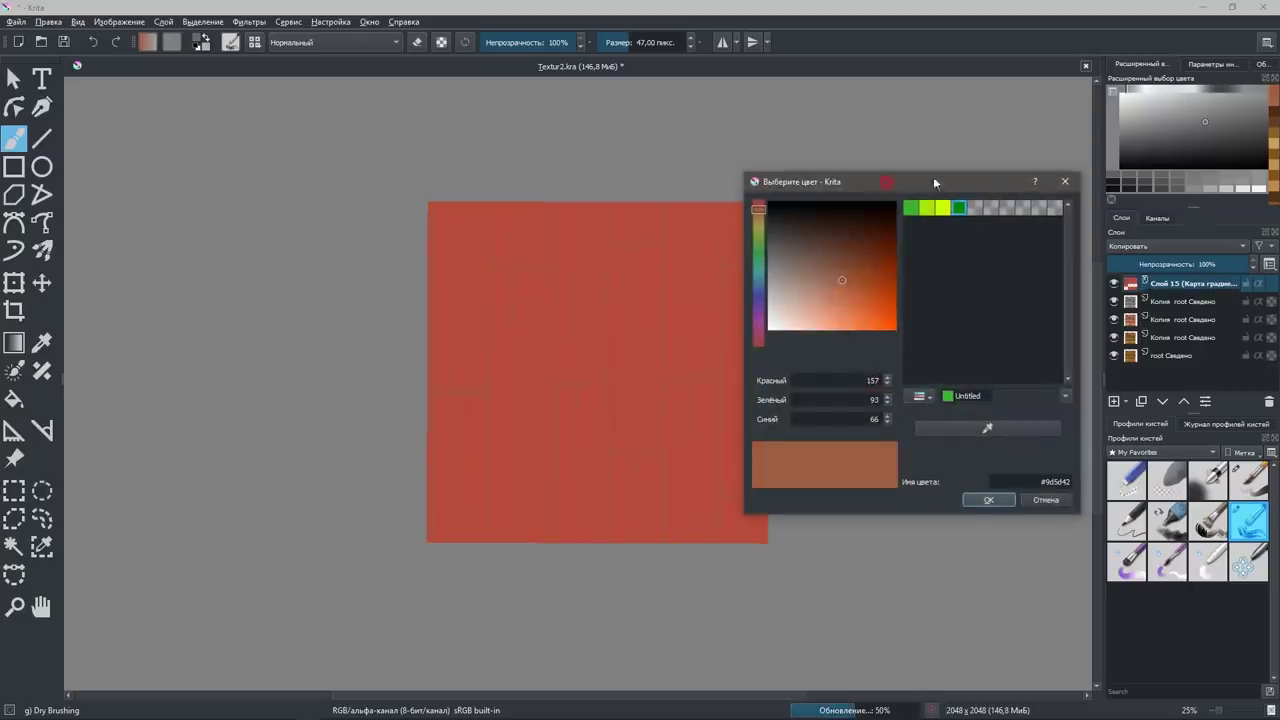
left_click_drag(878, 182, 972, 183)
left_click(931, 313)
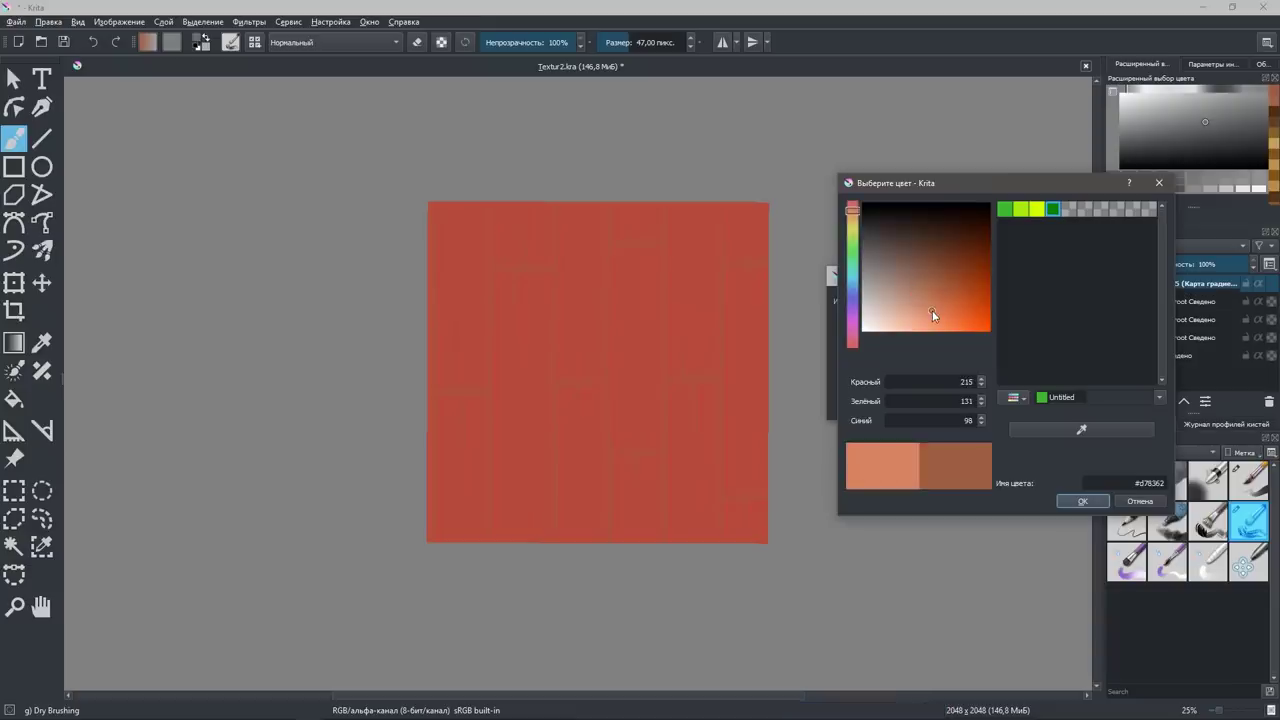
mouse_move(959, 186)
left_mouse_down()
mouse_move(1190, 169)
mouse_move(256, 215)
left_mouse_up()
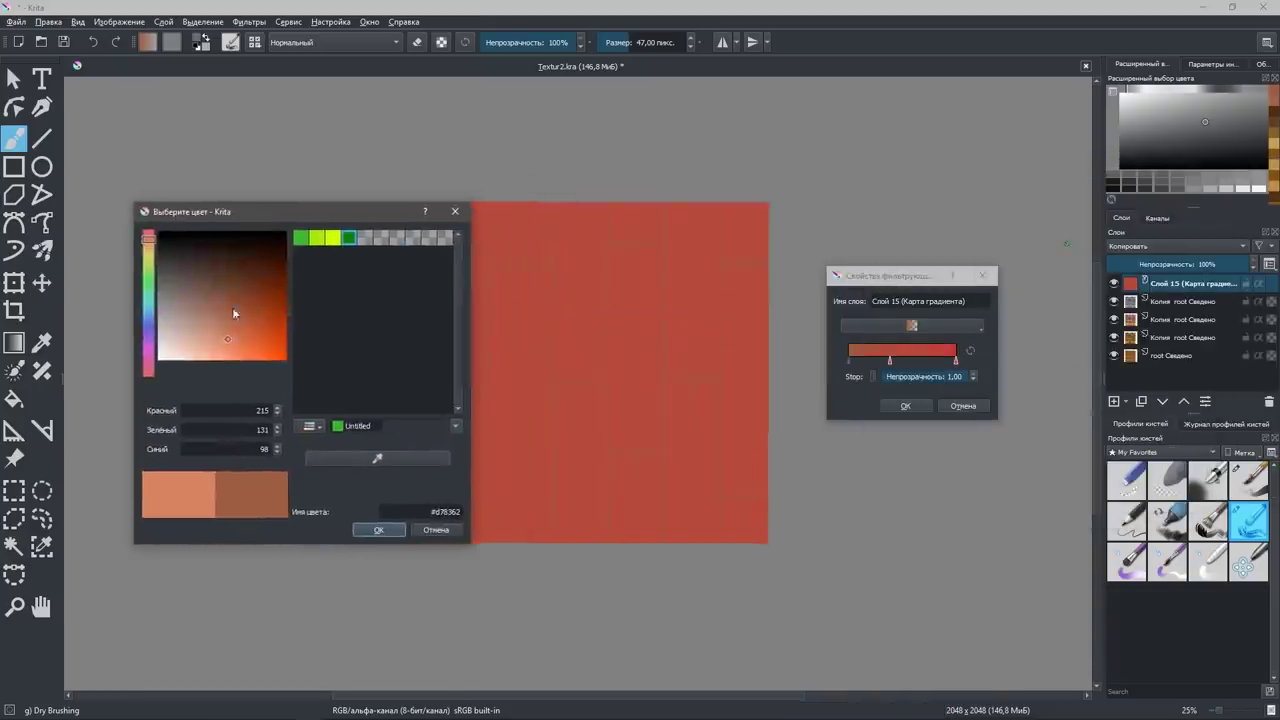
left_click_drag(234, 313, 214, 278)
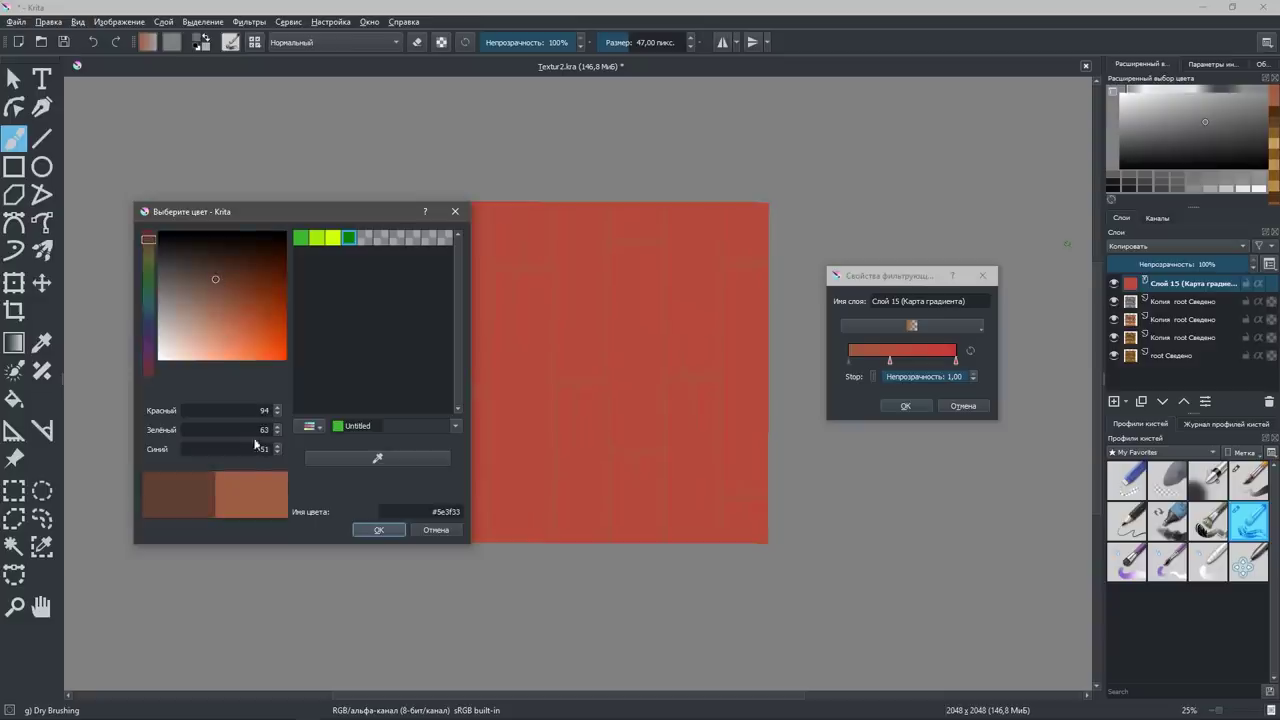
left_click(370, 530)
left_click_drag(890, 360, 912, 360)
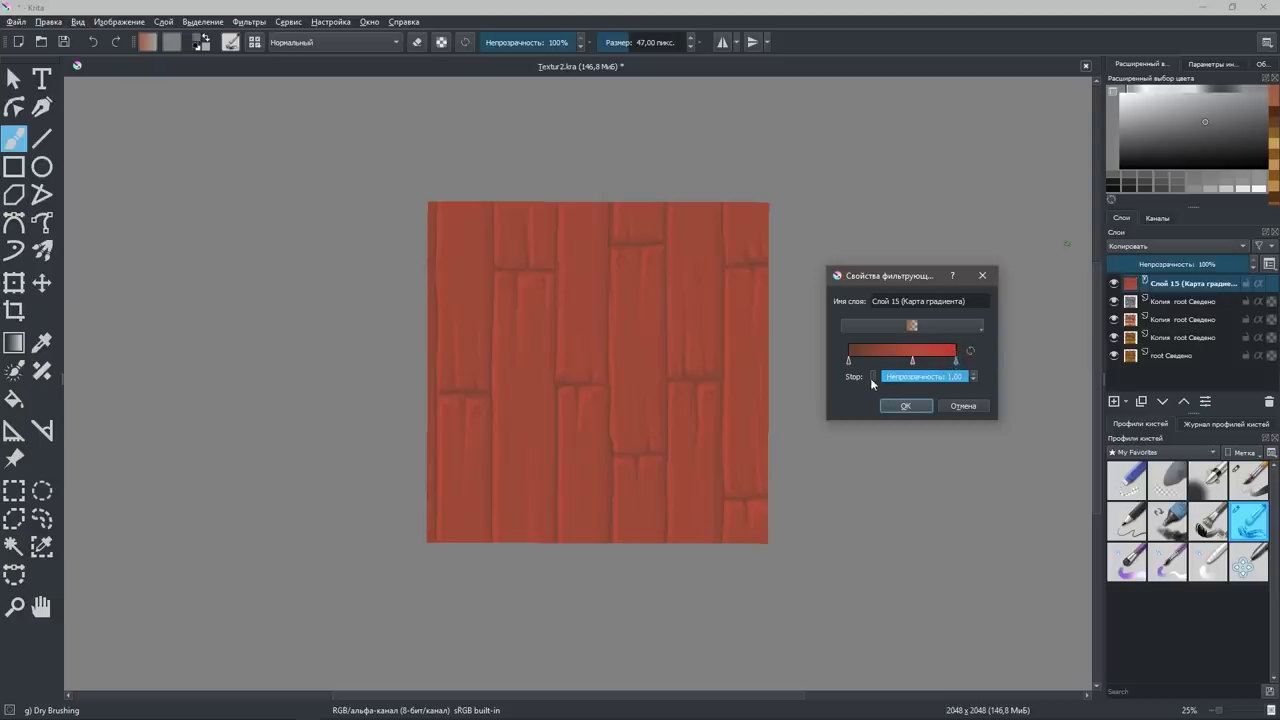
Recolour the red end stop to a warmer orange-brown.
left_click(872, 377)
left_click_drag(752, 245, 758, 222)
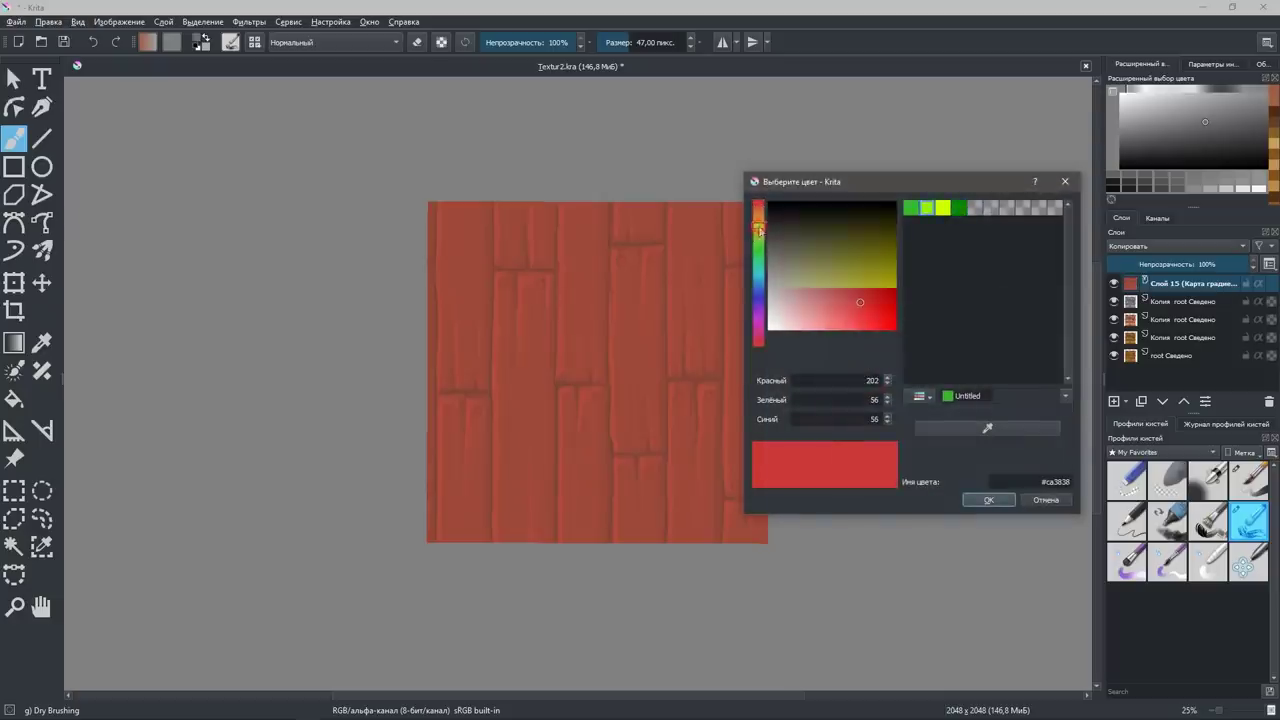
left_click(846, 272)
left_click(757, 213)
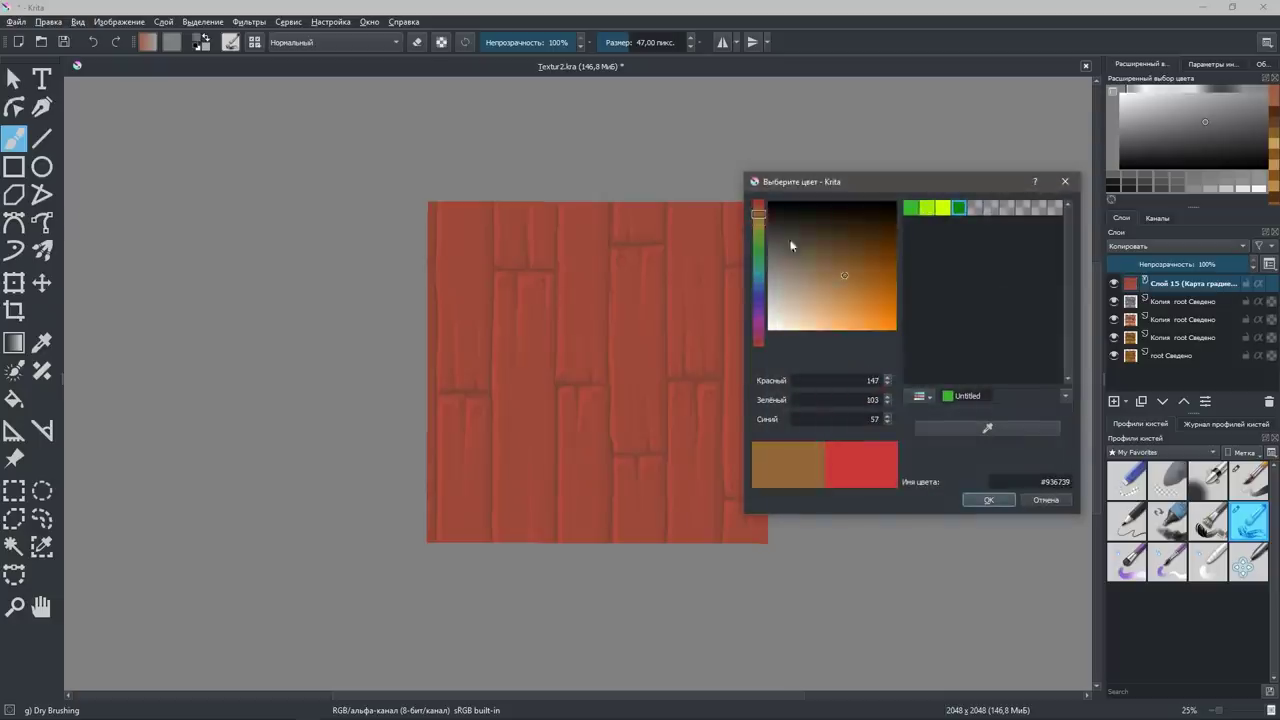
left_click(840, 291)
left_click(986, 502)
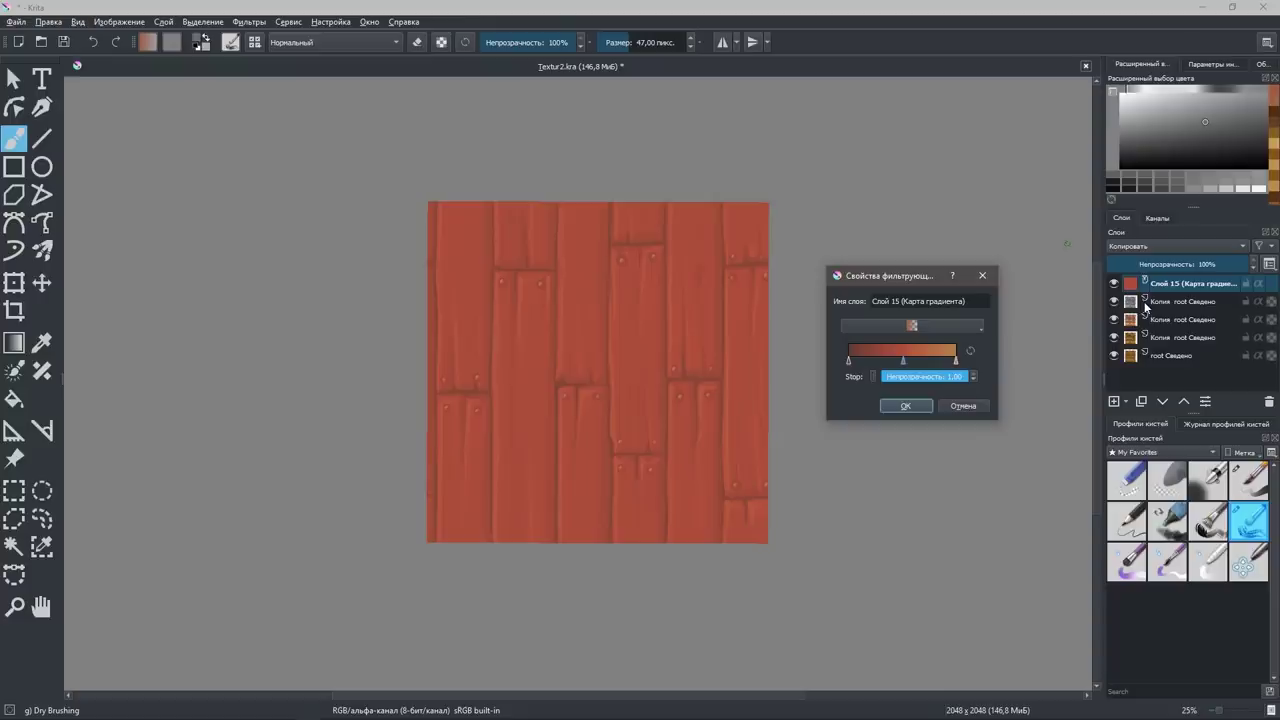
Add two more gradient stops near the dark end and begin recolouring the new one.
left_click(903, 360)
left_click(858, 360)
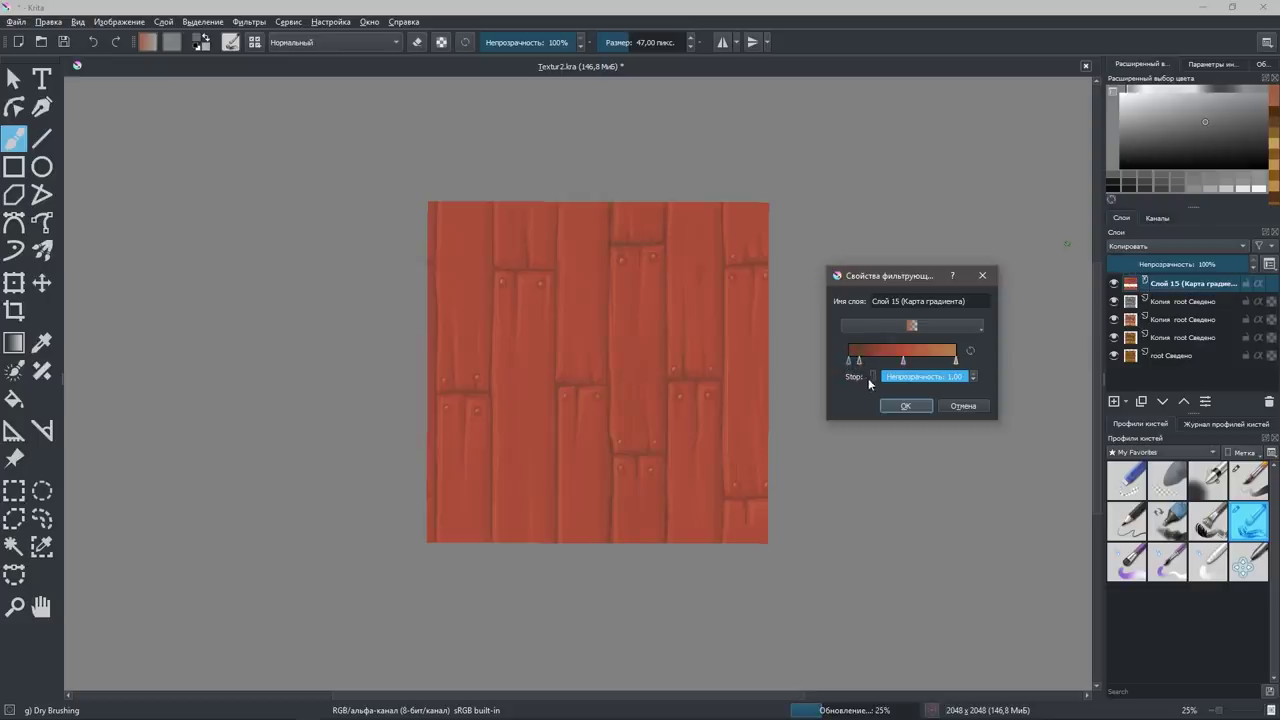
left_click(872, 377)
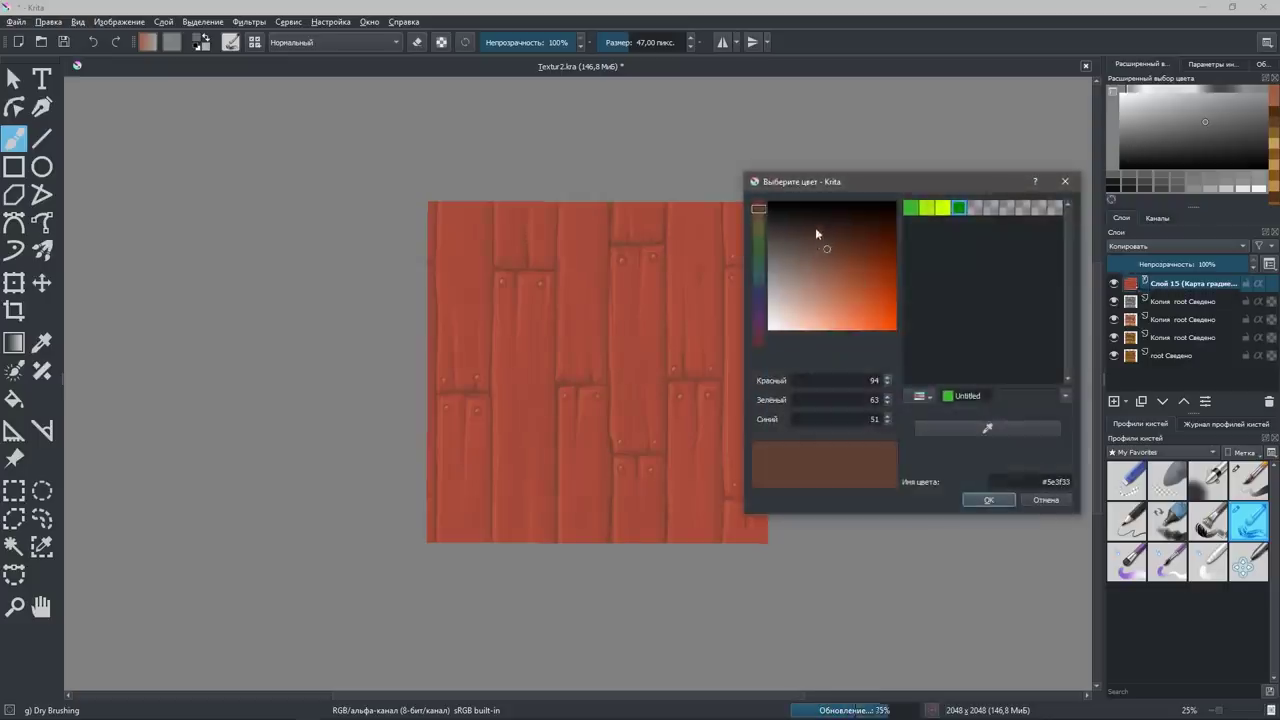
Colour the dark stop near-black brown and the middle stop olive brown.
left_click(801, 225)
left_click_drag(801, 225, 803, 228)
left_click(982, 497)
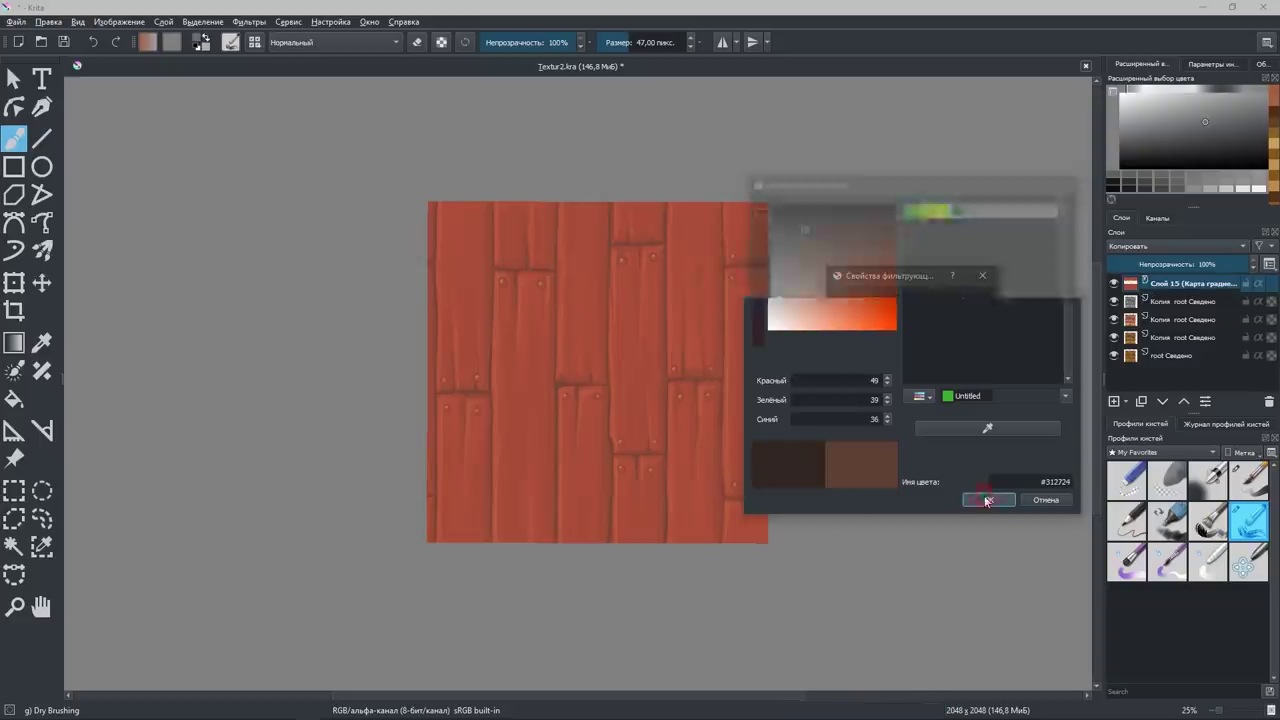
left_click(902, 360)
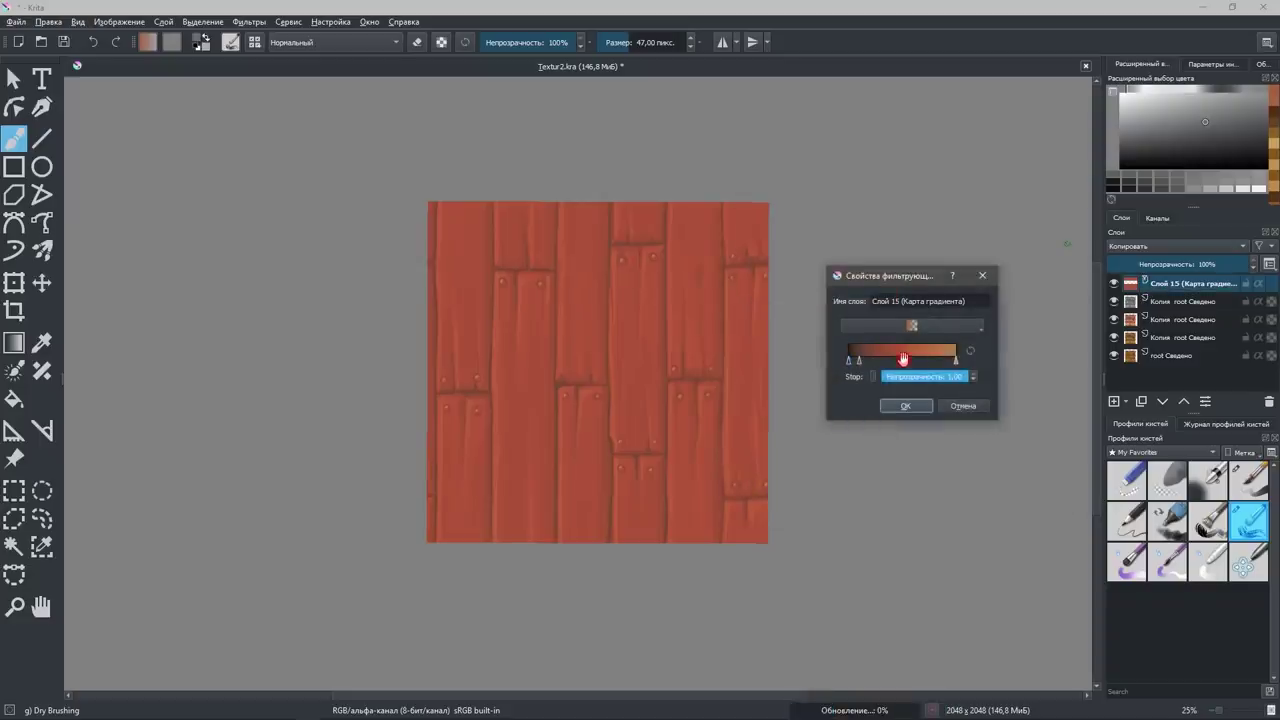
left_click(872, 377)
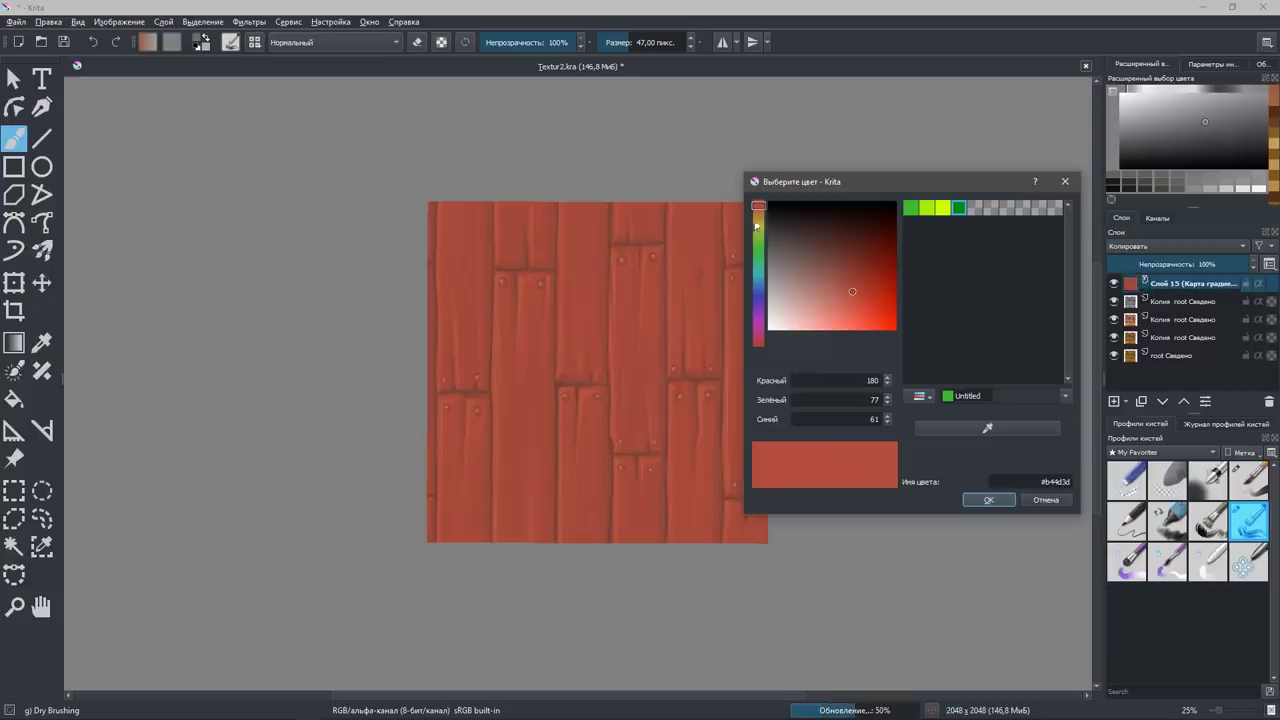
left_click(759, 217)
left_click(830, 273)
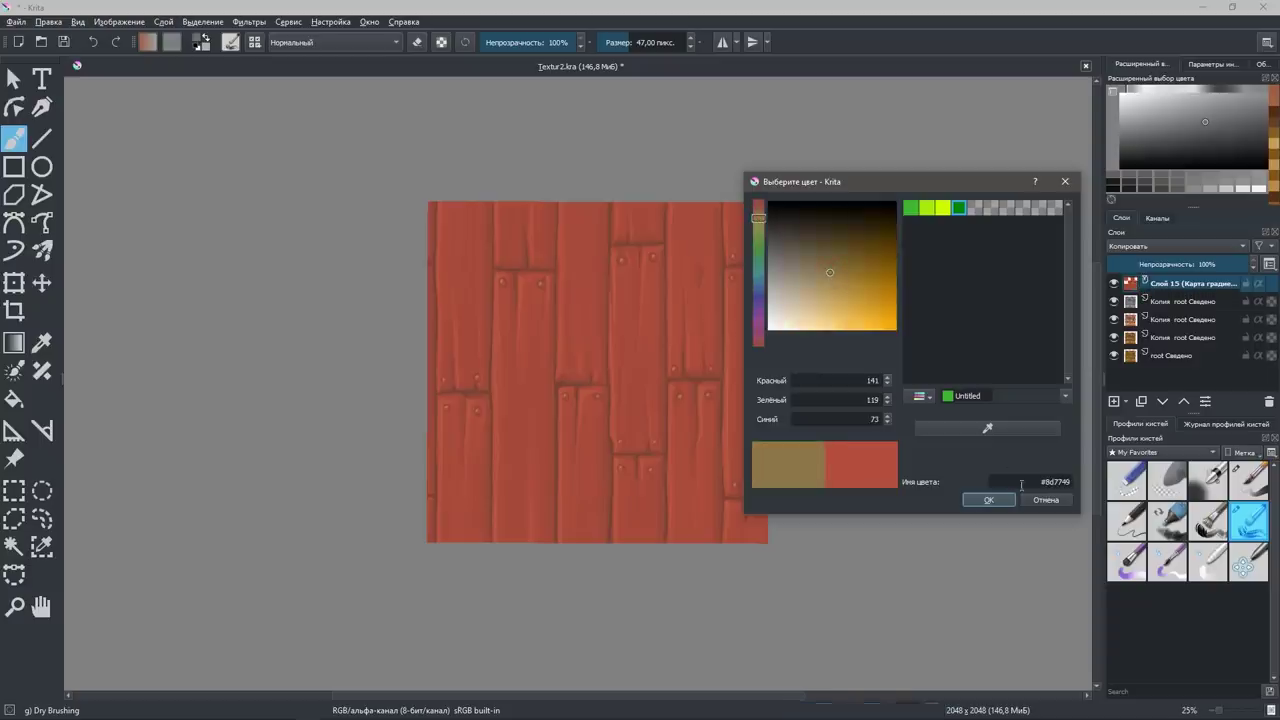
left_click(989, 500)
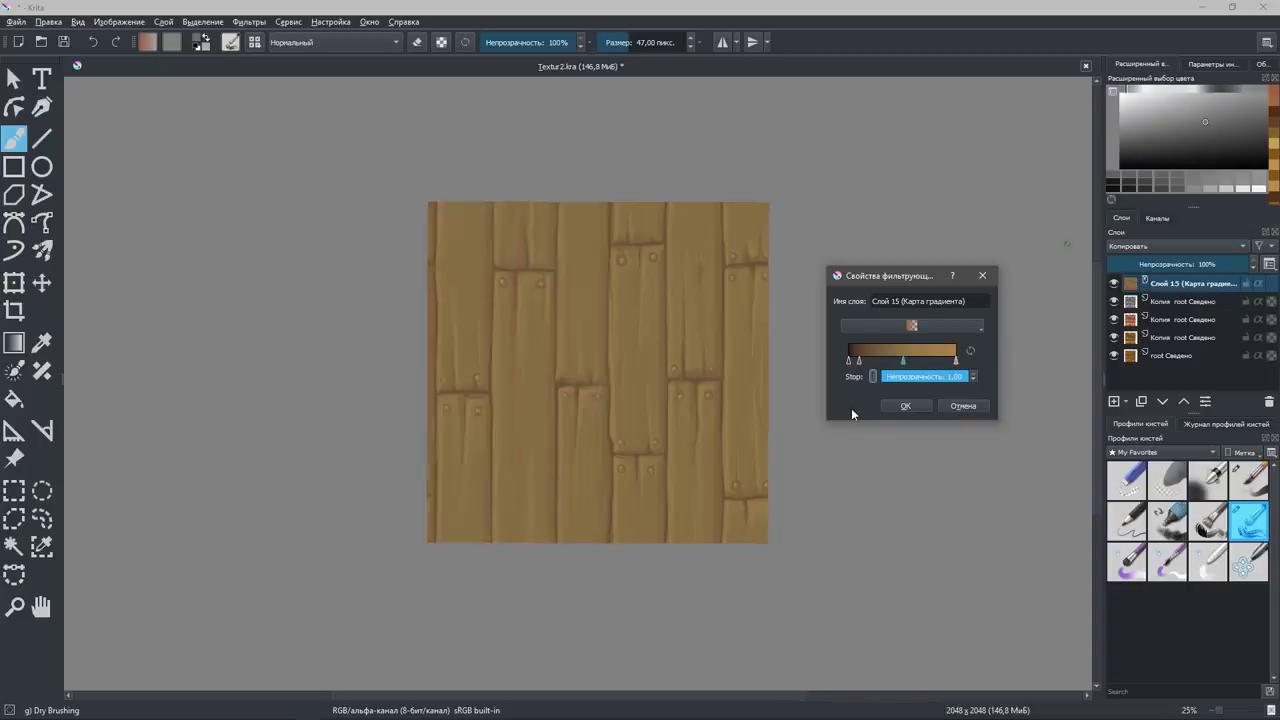
Add another stop, colour the light end stop tan-gold, and apply the gradient map.
left_click_drag(859, 359, 877, 359)
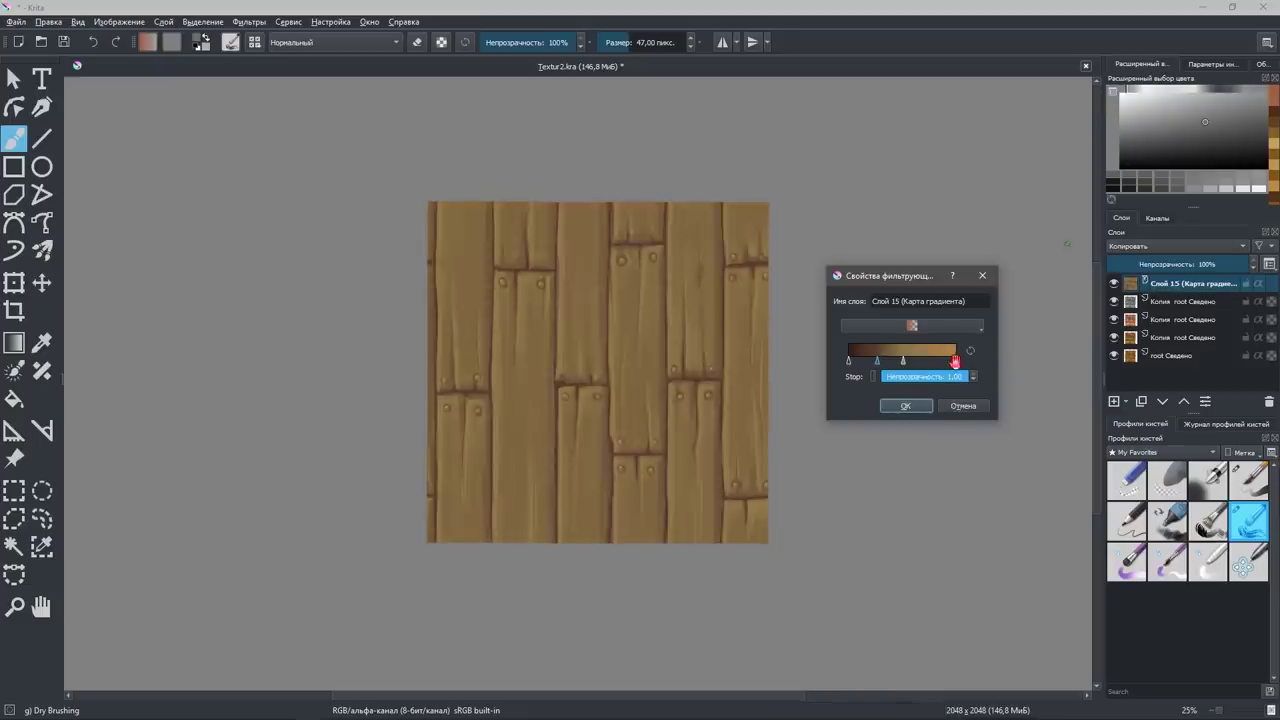
left_click(874, 376)
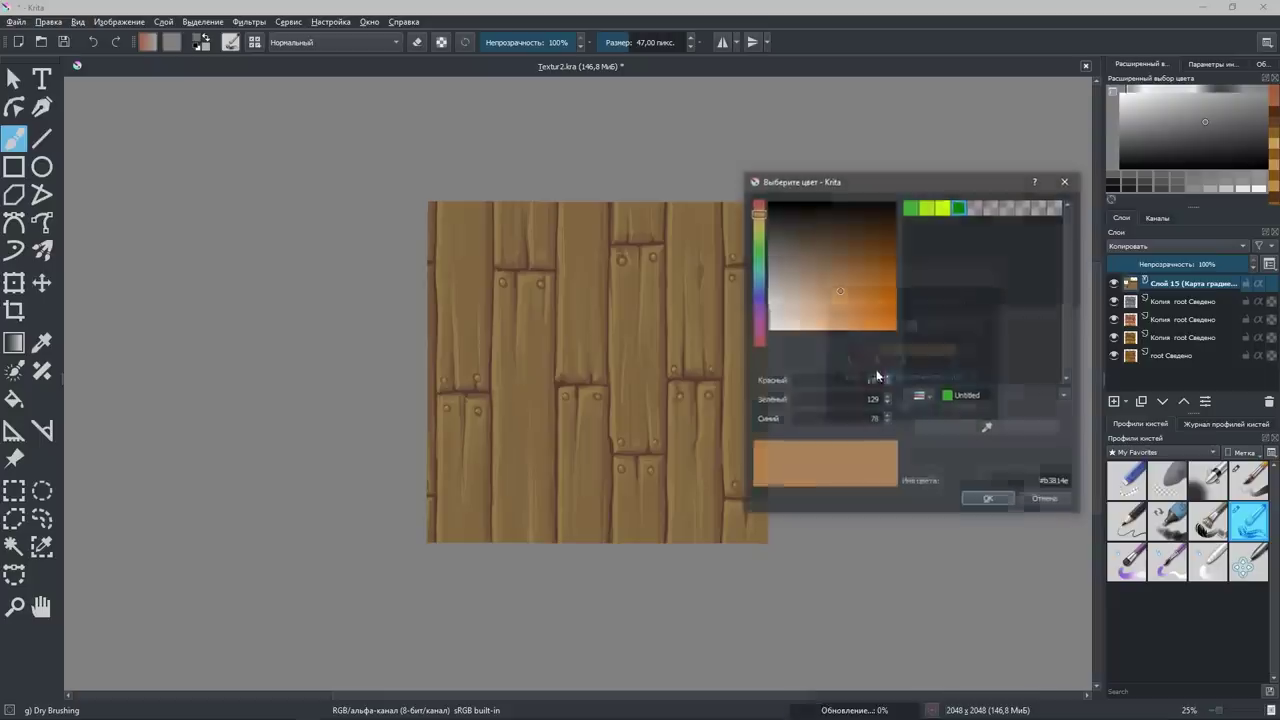
left_click(856, 304)
left_click(844, 312)
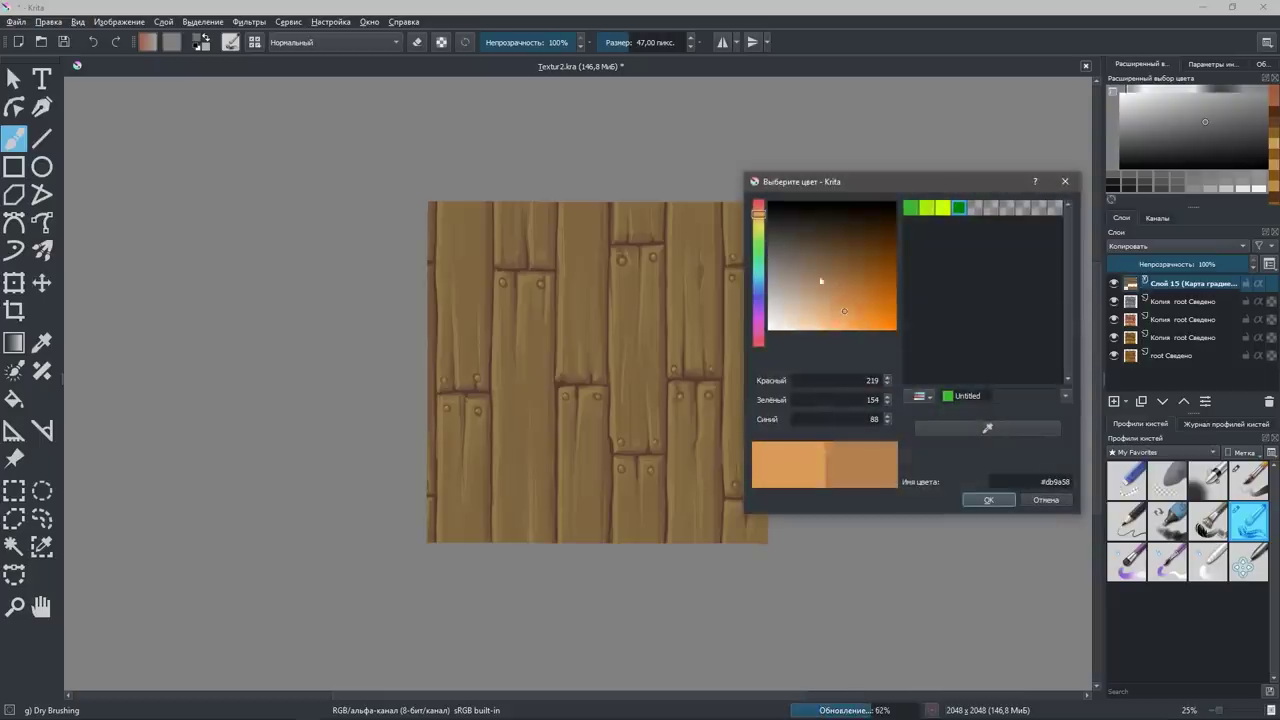
left_click(756, 212)
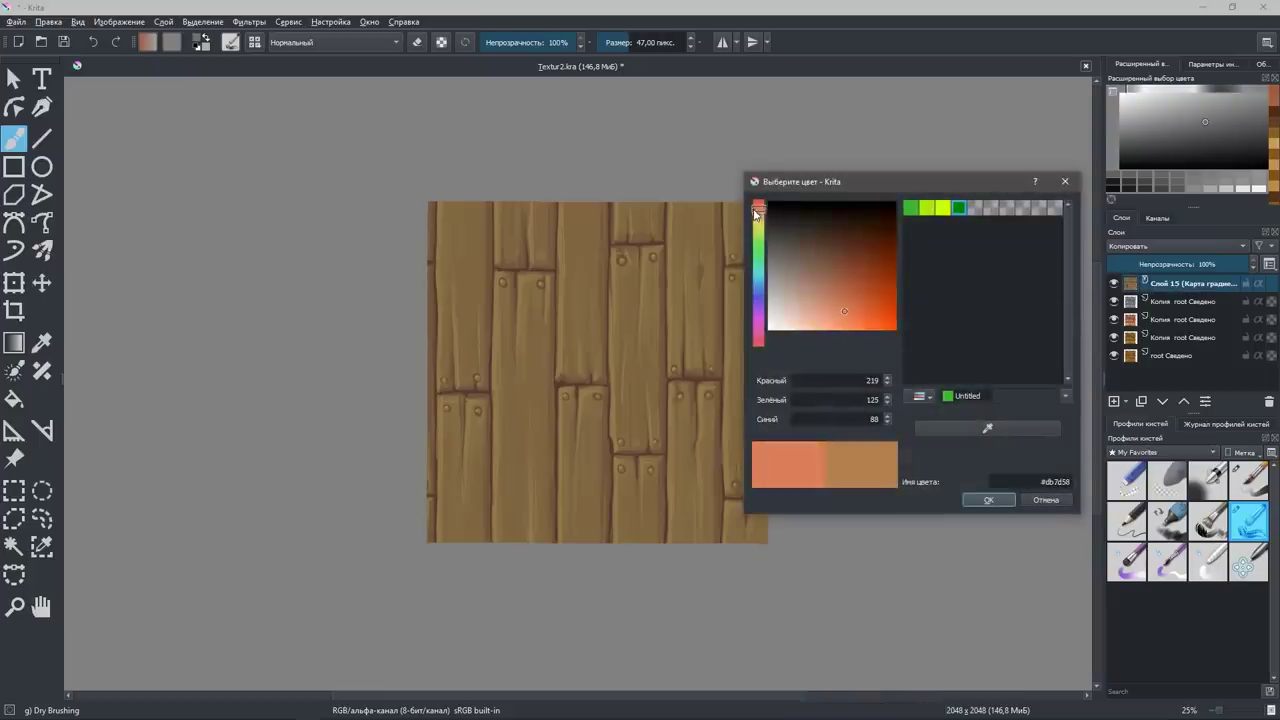
left_click_drag(756, 212, 761, 219)
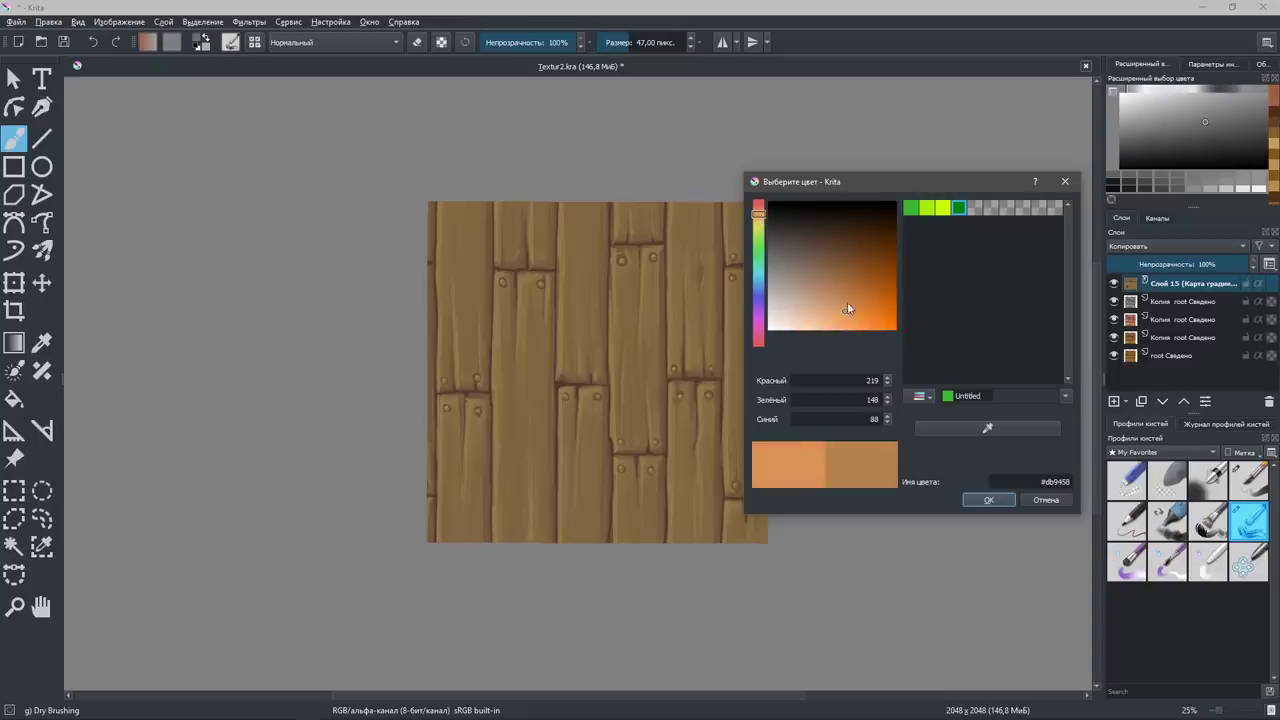
left_click_drag(847, 304, 836, 294)
left_click(759, 219)
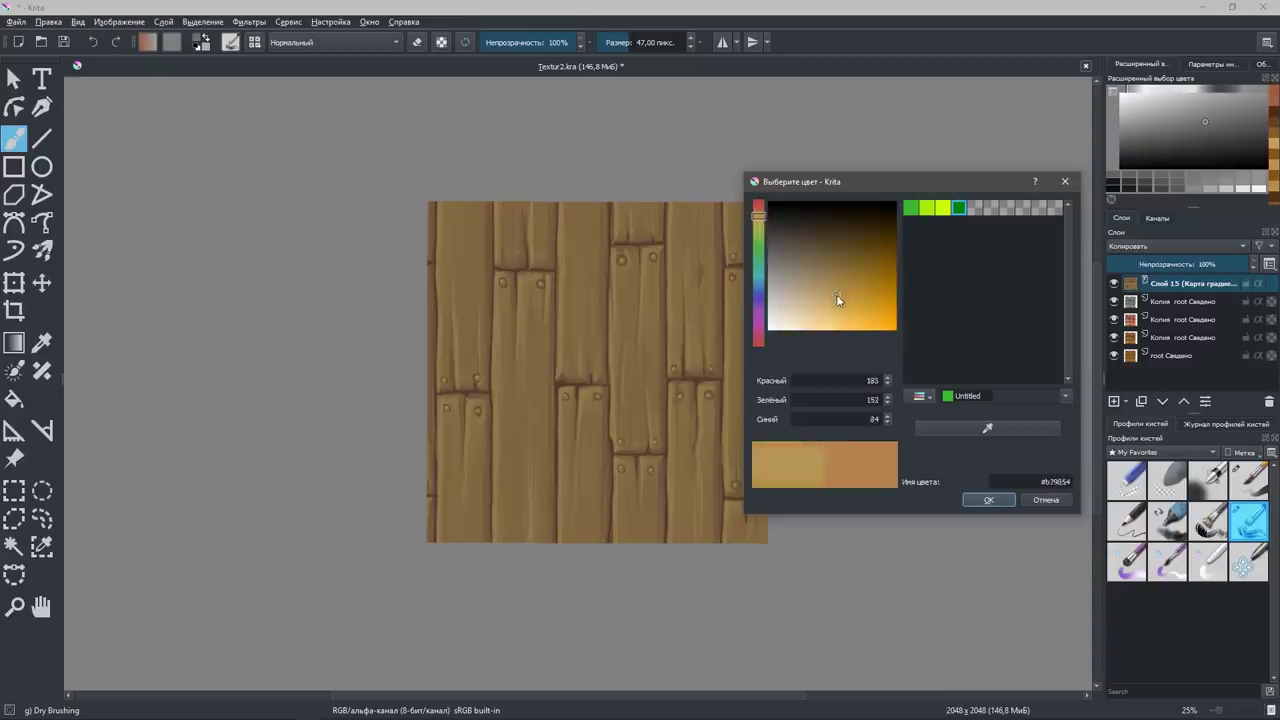
left_click(985, 500)
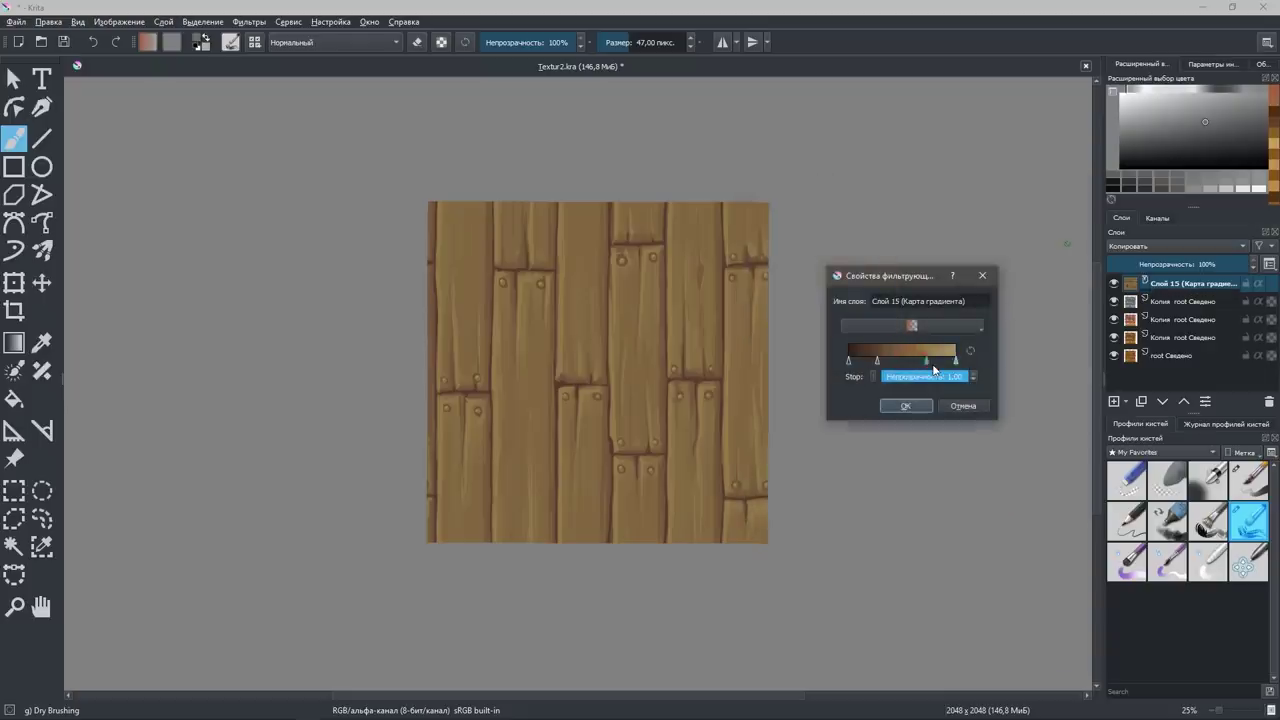
left_click(905, 405)
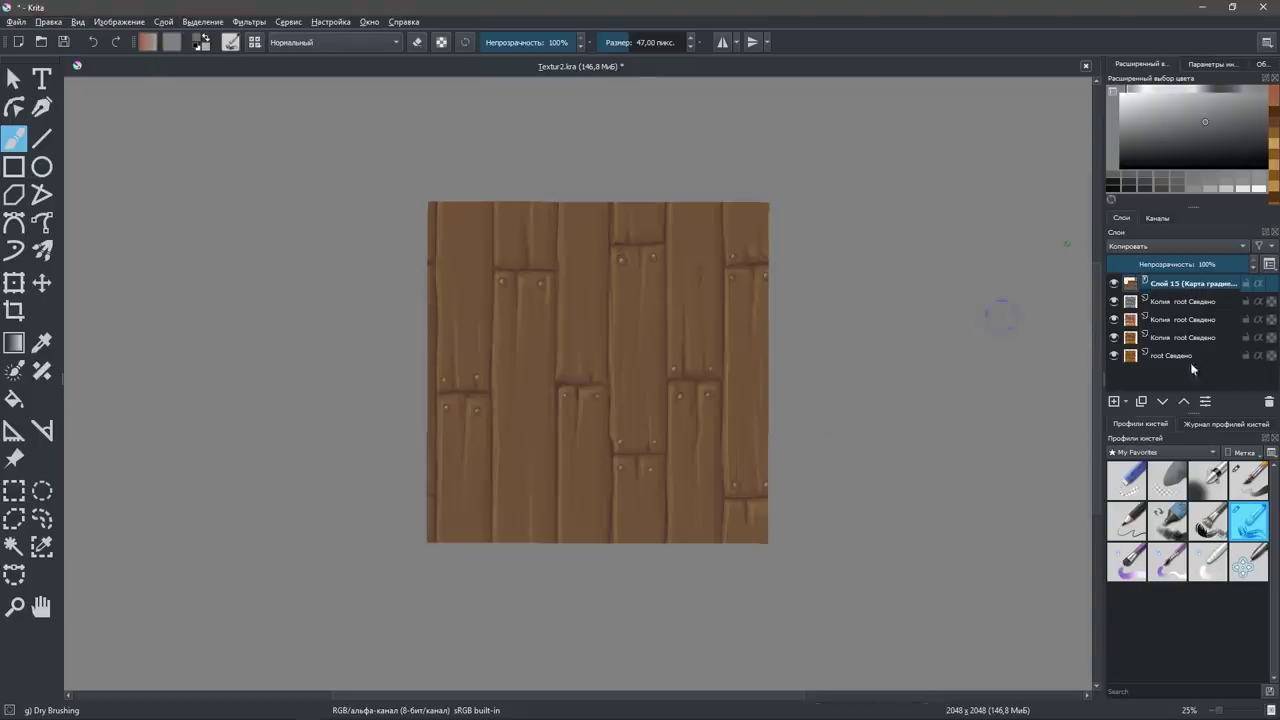
Add Слой 16 above the gradient map and set its blend mode to Цвет (Color).
left_click(1113, 402)
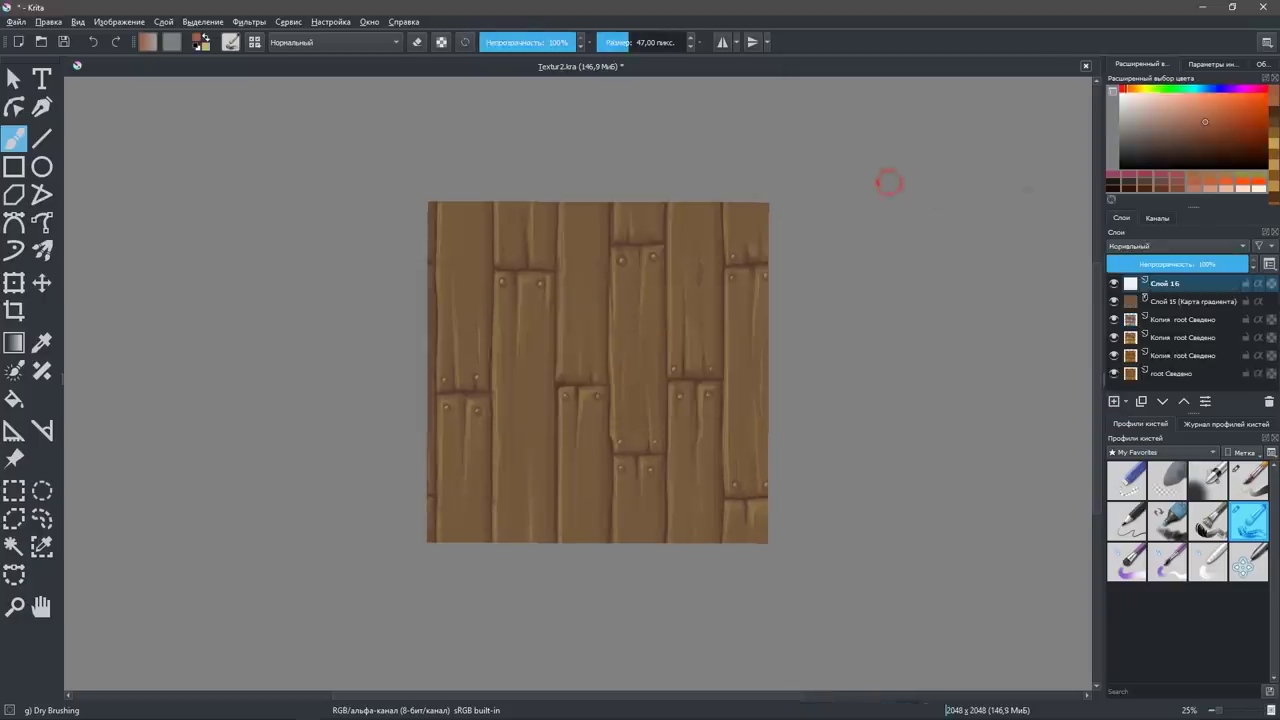
left_click(1145, 245)
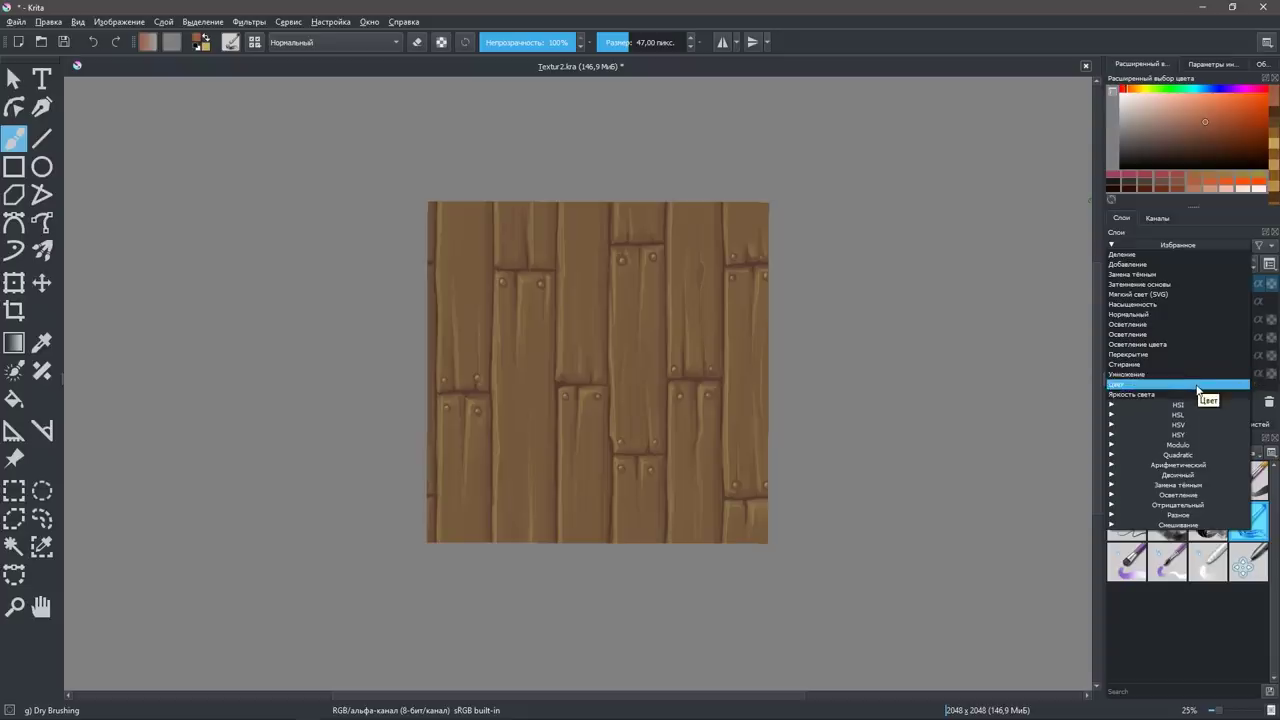
left_click(1197, 388)
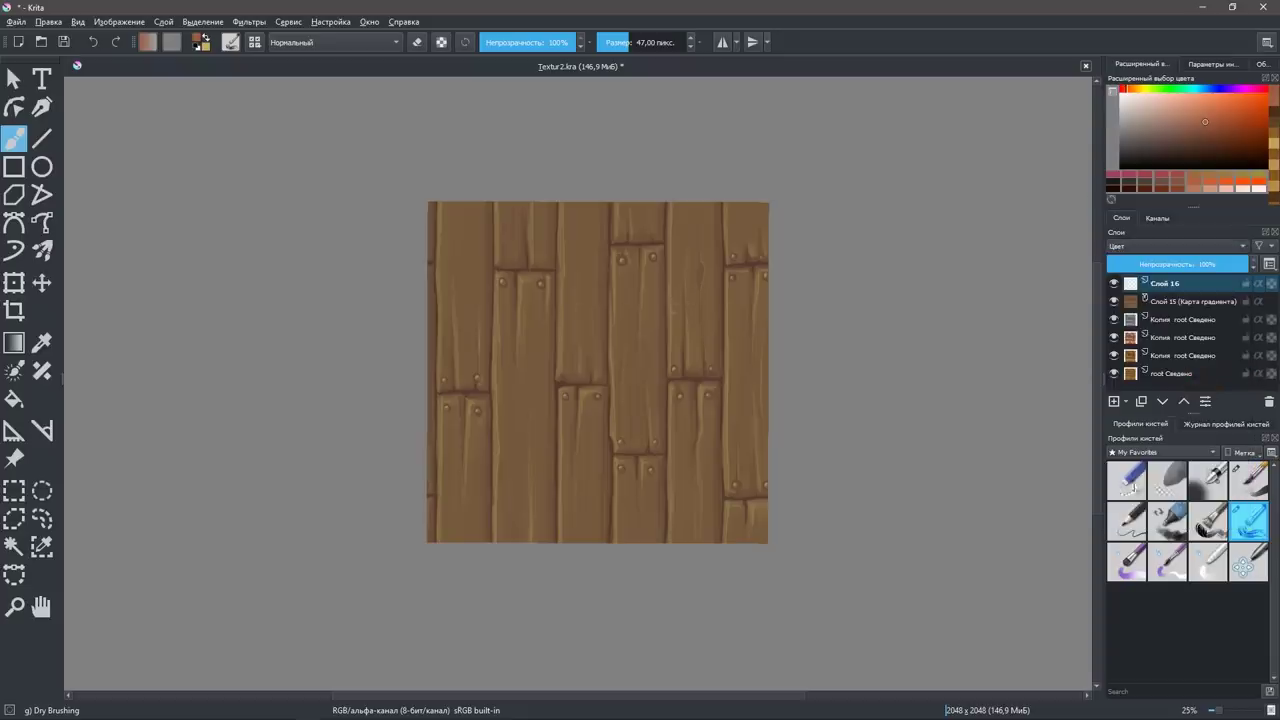
Add a Multiply colour layer and paint with a smaller airbrush in a new colour.
left_click(1246, 484)
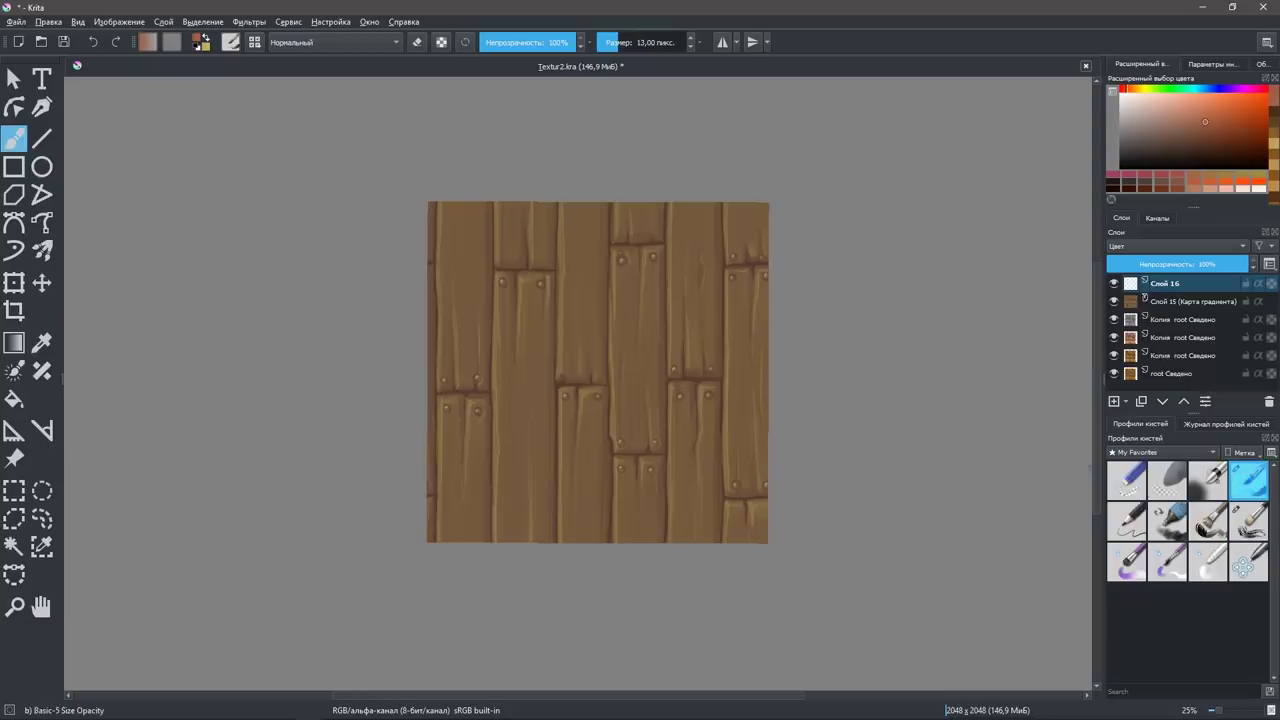
right_click(511, 356)
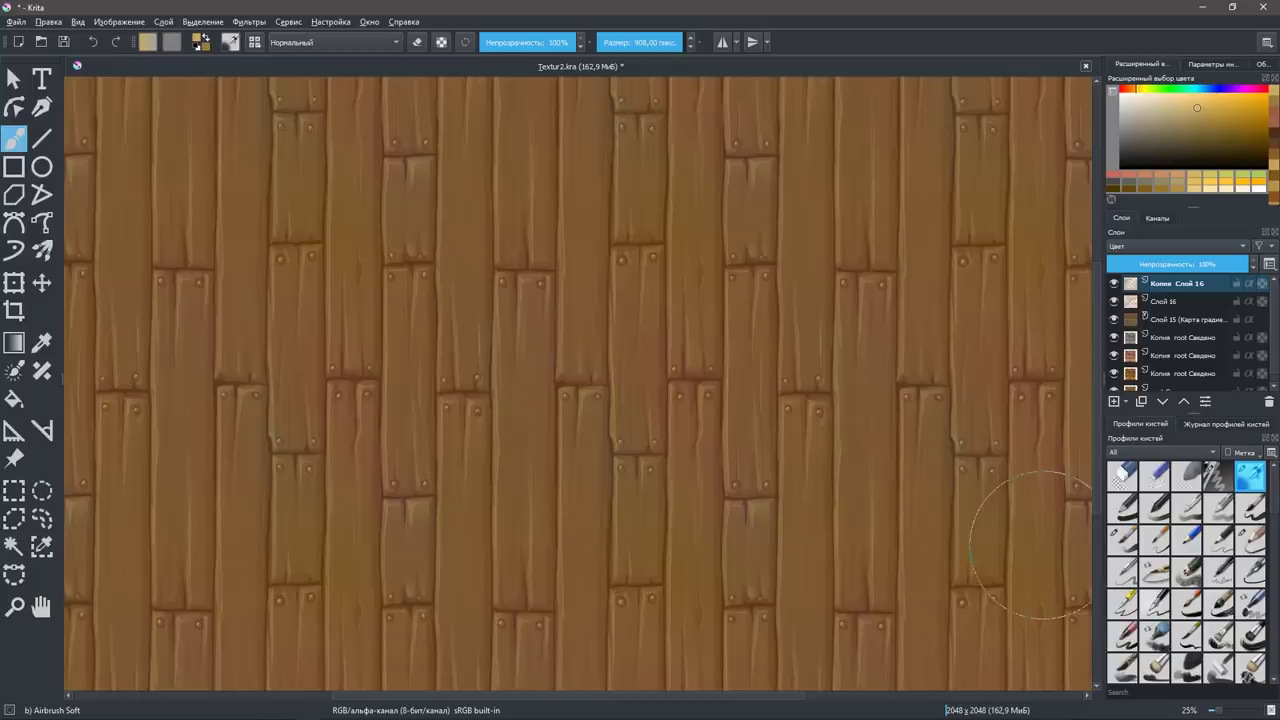
left_click(1114, 401)
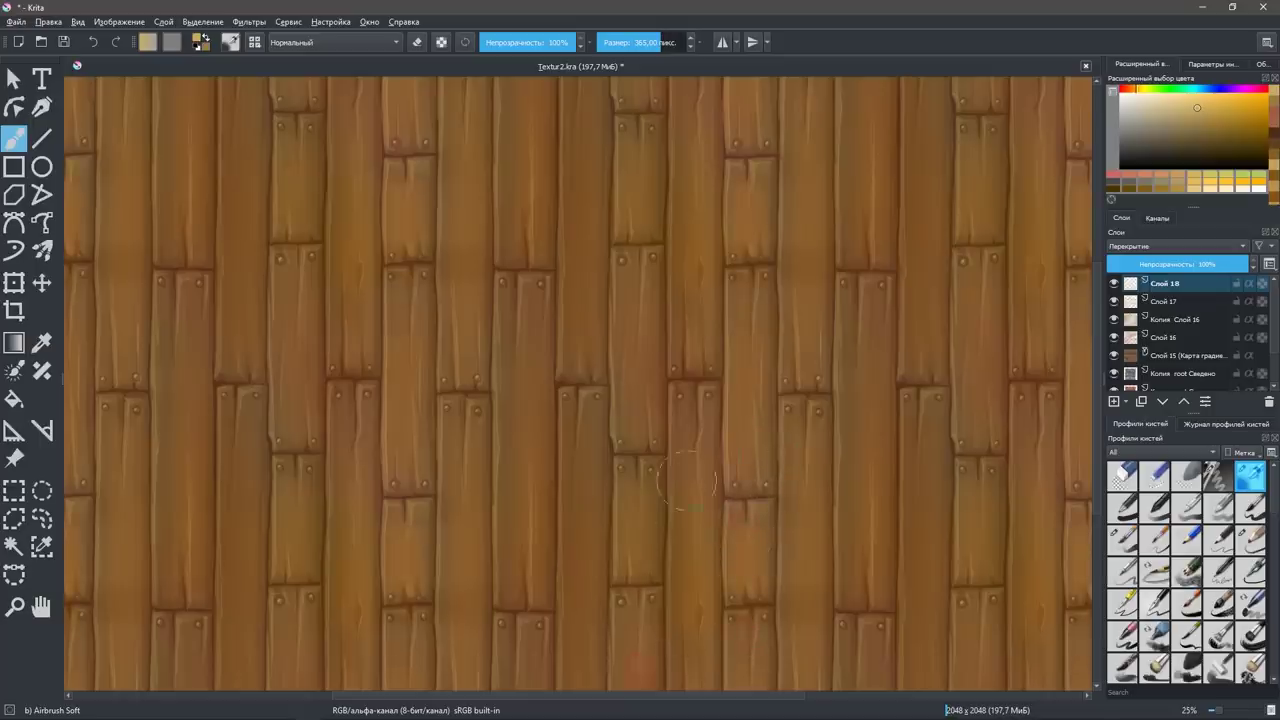
left_click_drag(591, 467, 560, 467)
left_click_drag(530, 320, 508, 317)
left_click(990, 471, "ctrl")
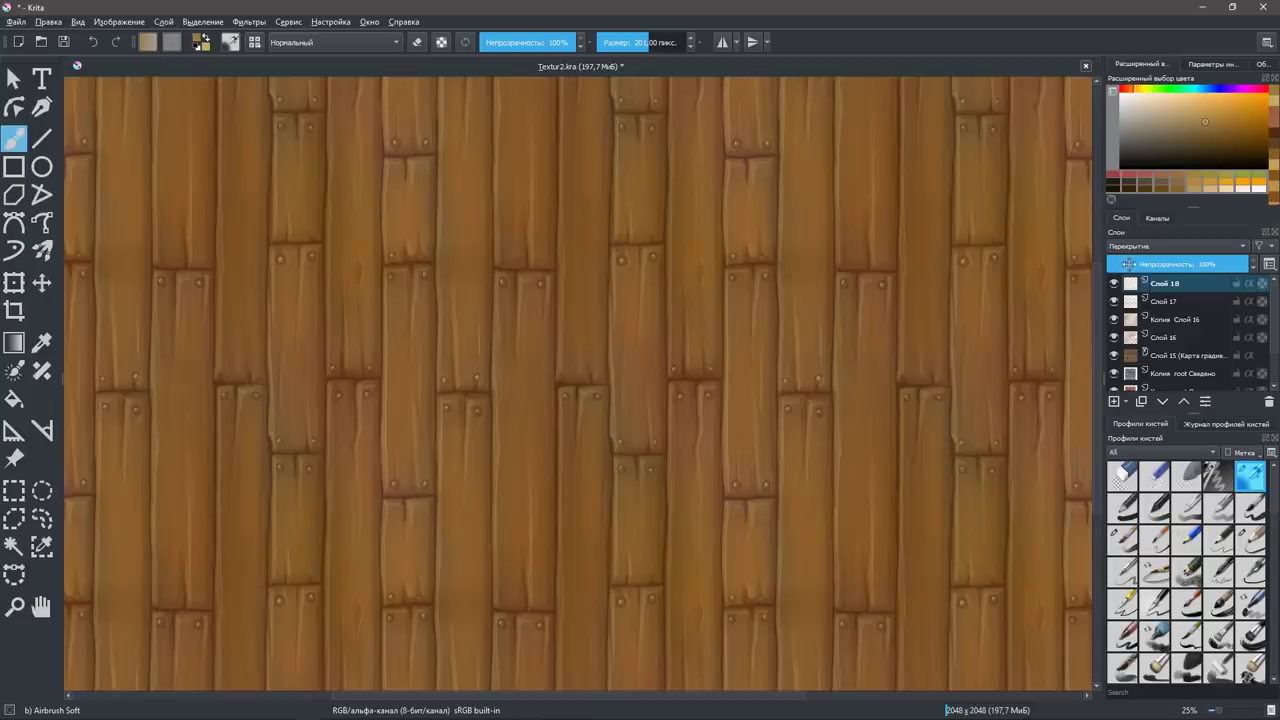
Fade the overlay layer to 52% opacity and hide the four painted layers.
mouse_move(1170, 263)
left_mouse_down()
mouse_move(1131, 263)
mouse_move(1191, 264)
left_mouse_up()
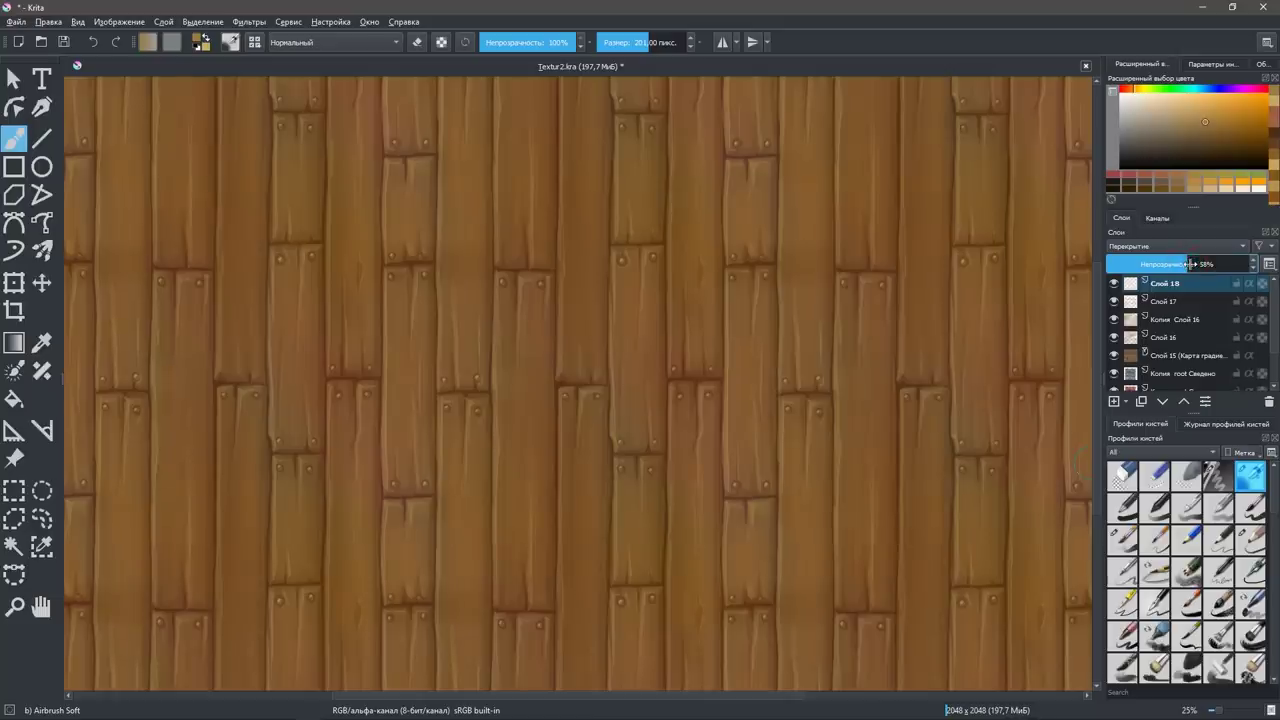
left_click_drag(1205, 264, 1196, 264)
left_click_drag(1114, 337, 1113, 291)
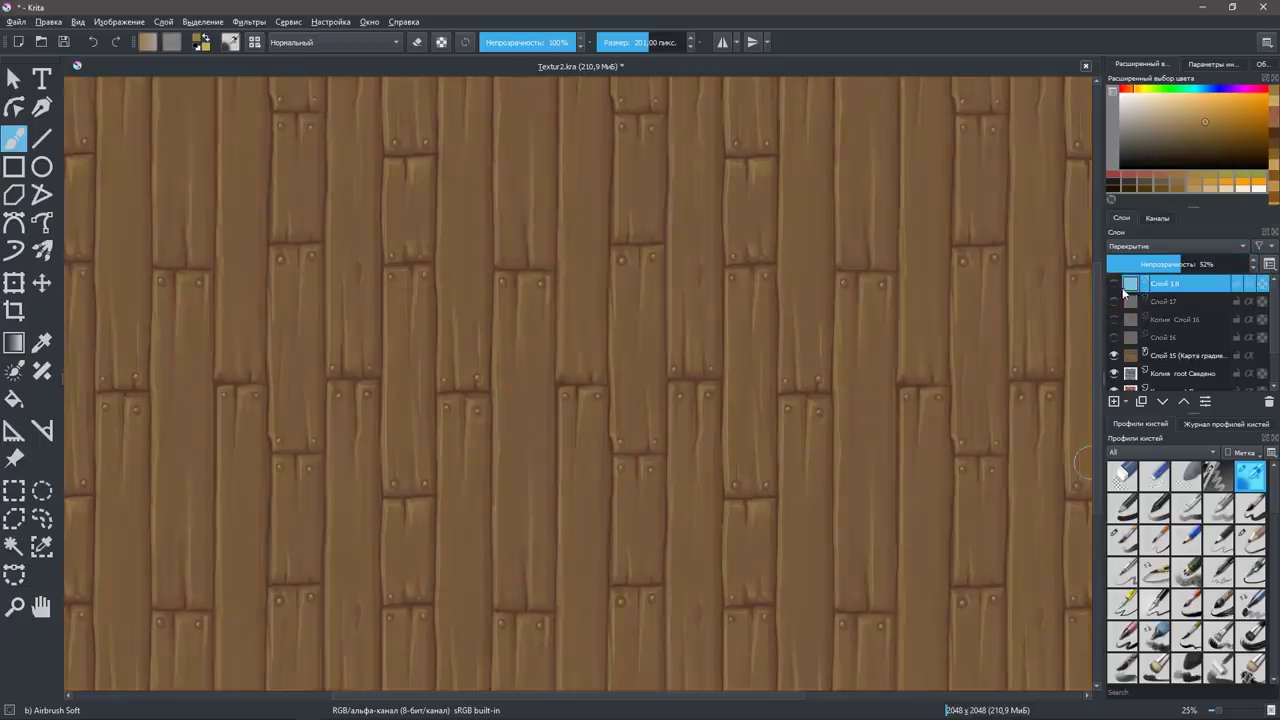
Toggle the gradient map off and on to compare, then re-show the four painted layers.
left_click(1116, 356)
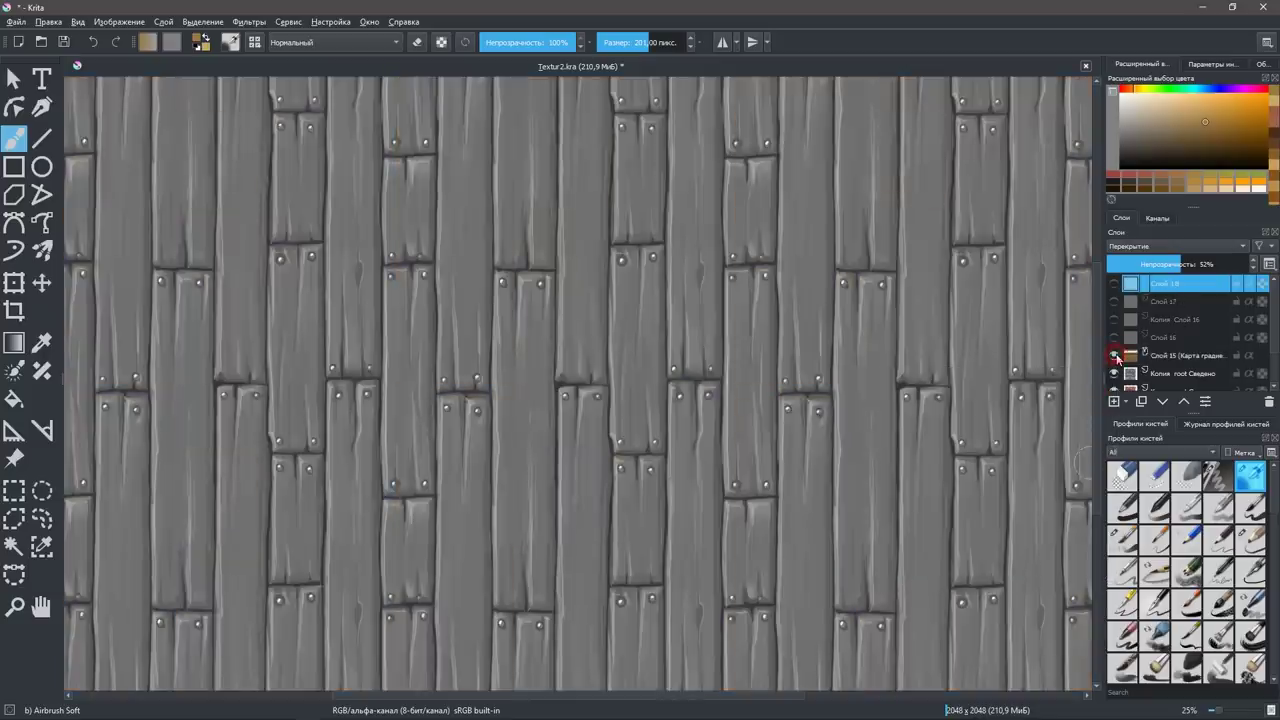
left_click(1115, 355)
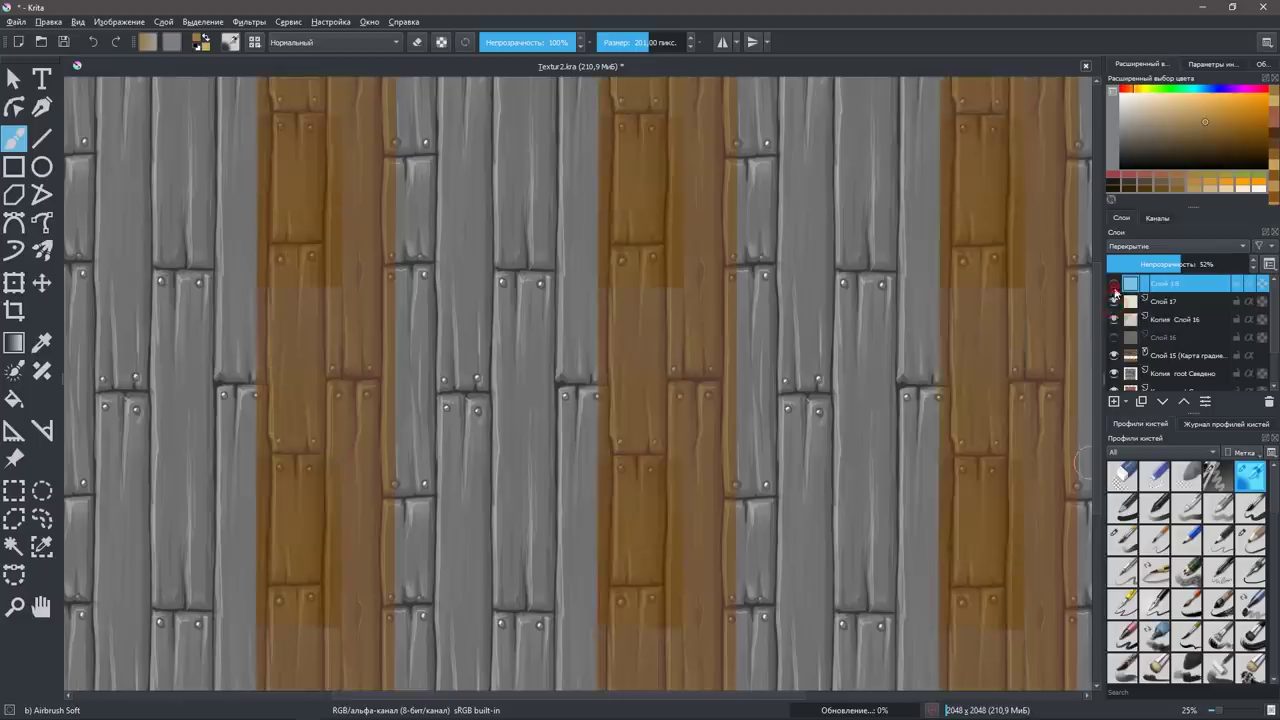
left_click_drag(1115, 284, 1115, 340)
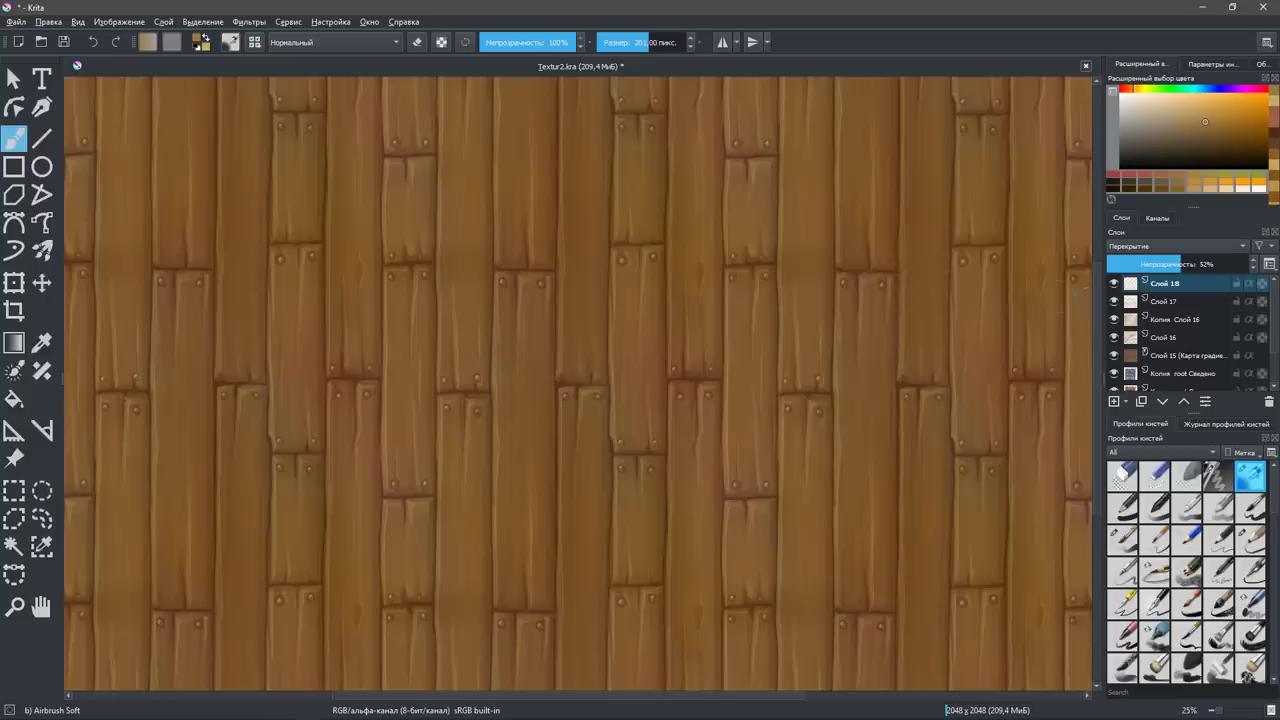
Merge Слой 18 down through the gradient map into a single wood layer.
left_click(1220, 357, "shift")
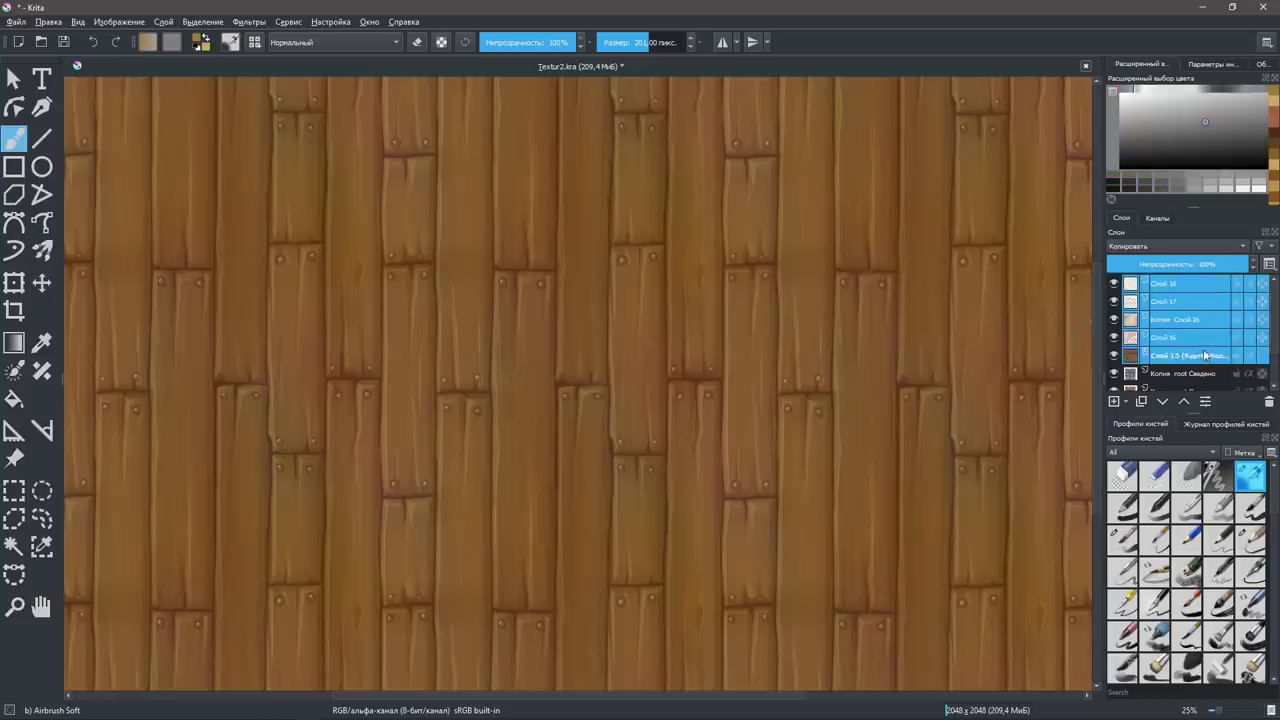
key("shift+Delete")
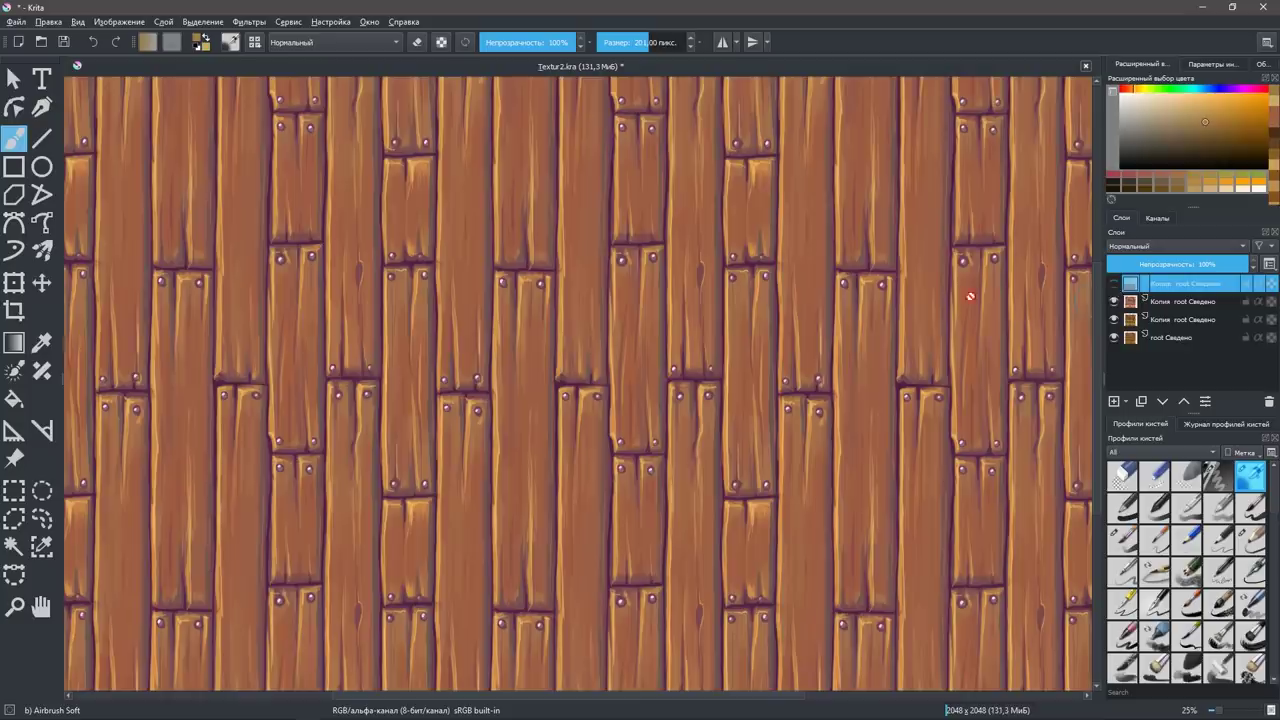
left_click(1113, 285)
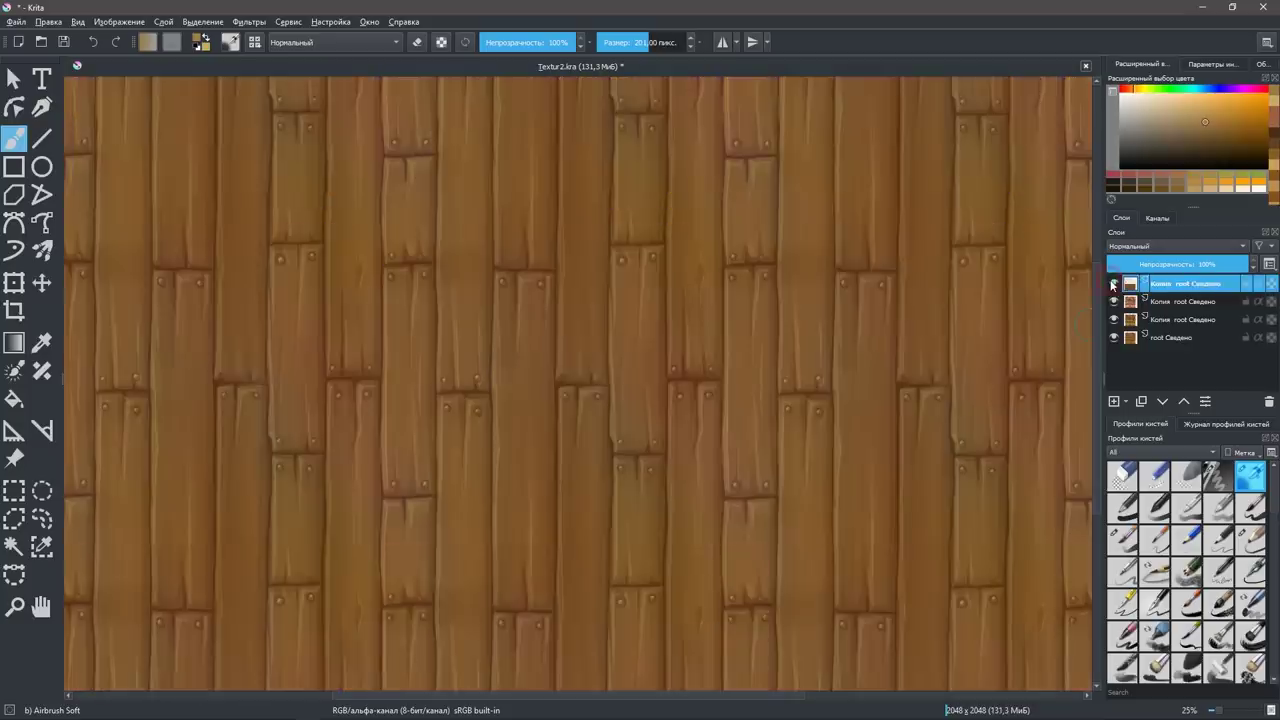
left_click(1113, 285)
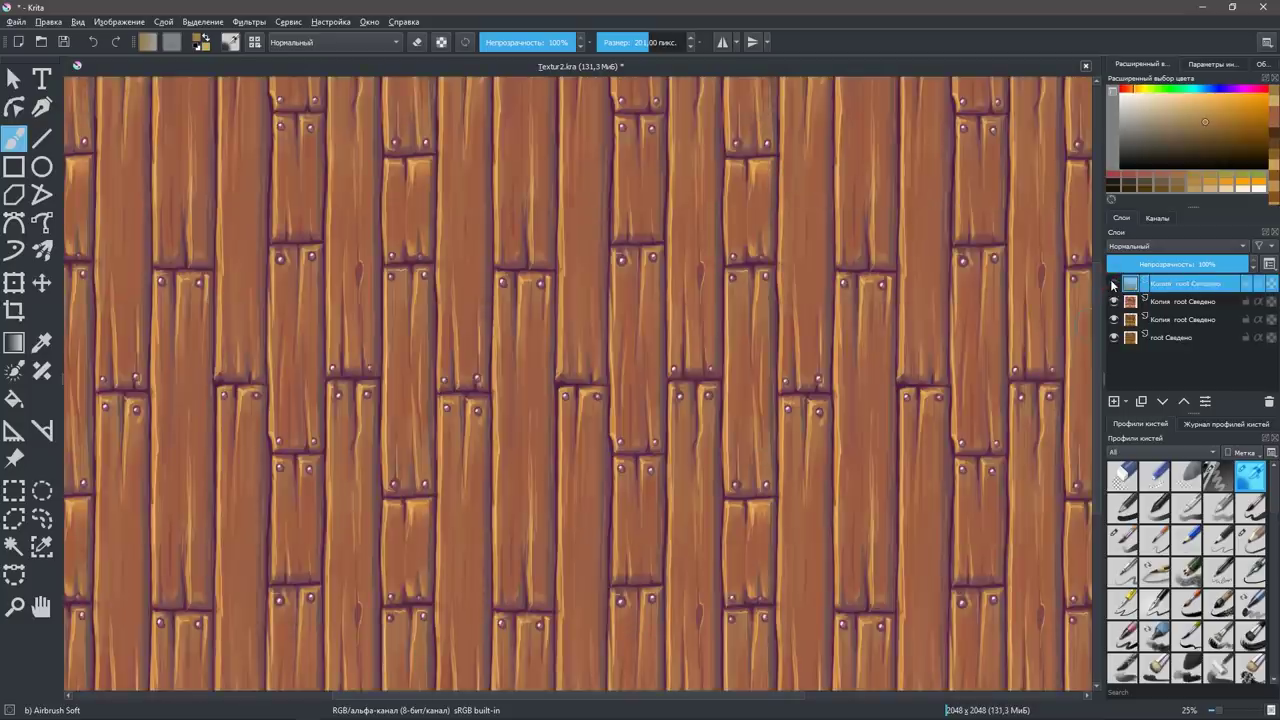
left_click(1113, 285)
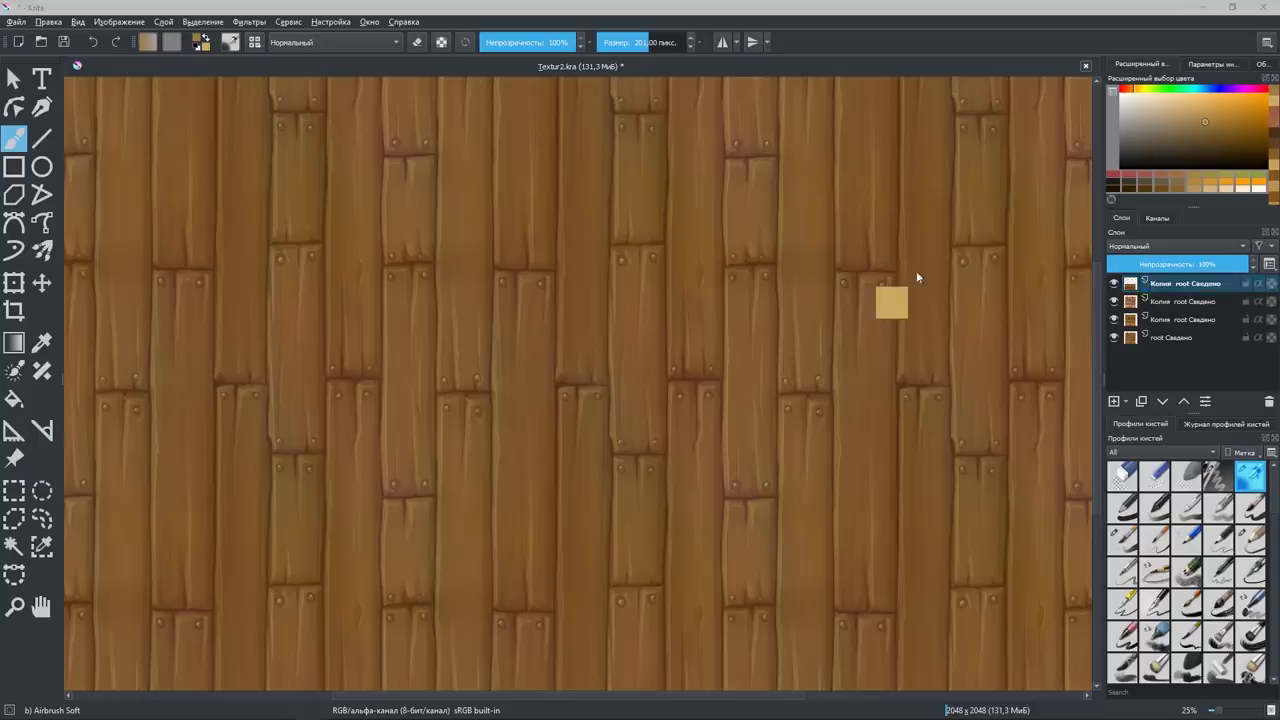
key("ctrl+l")
Apply Levels with input black 19, white 180 and gamma 0.763.
left_click_drag(681, 345, 703, 345)
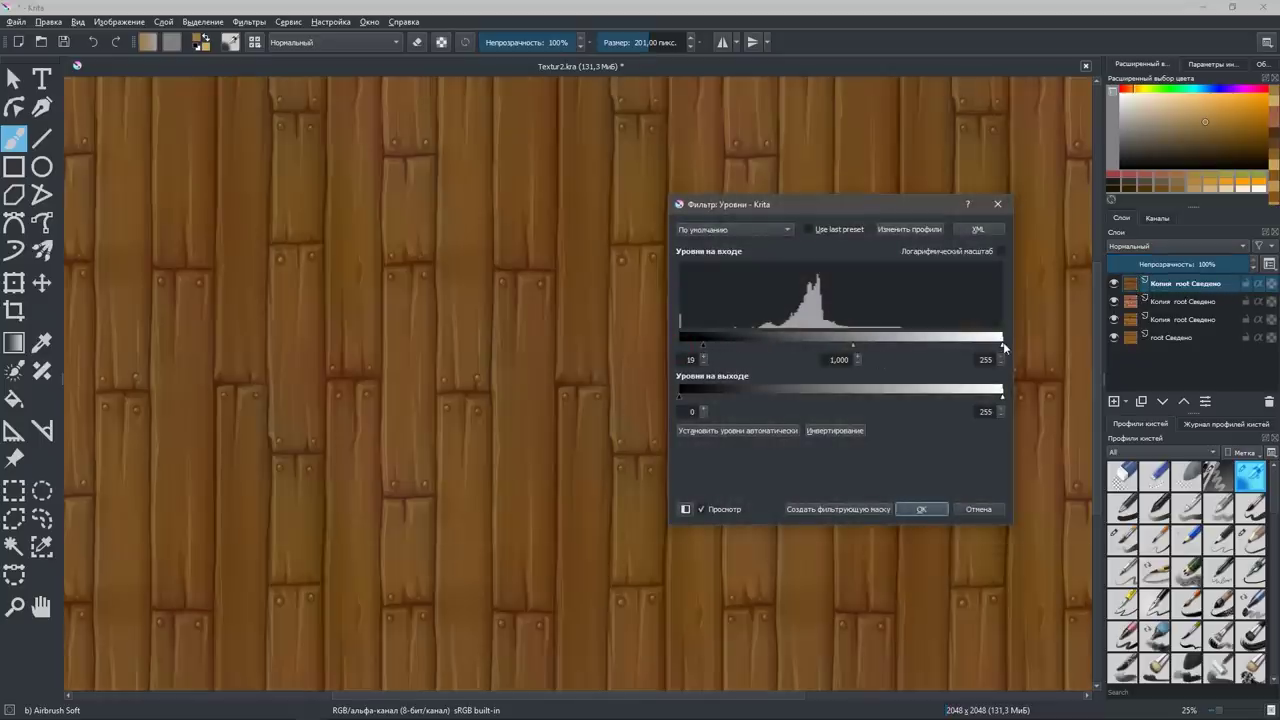
left_click_drag(1002, 345, 941, 345)
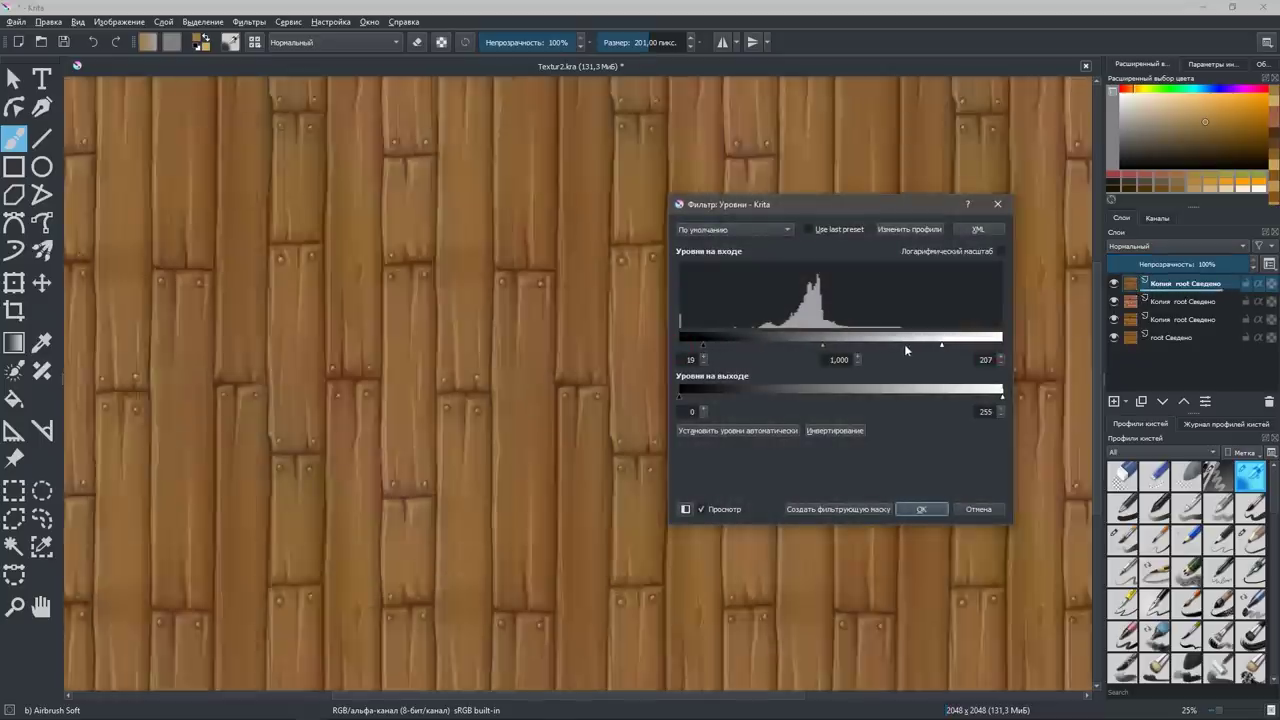
left_click_drag(822, 346, 806, 346)
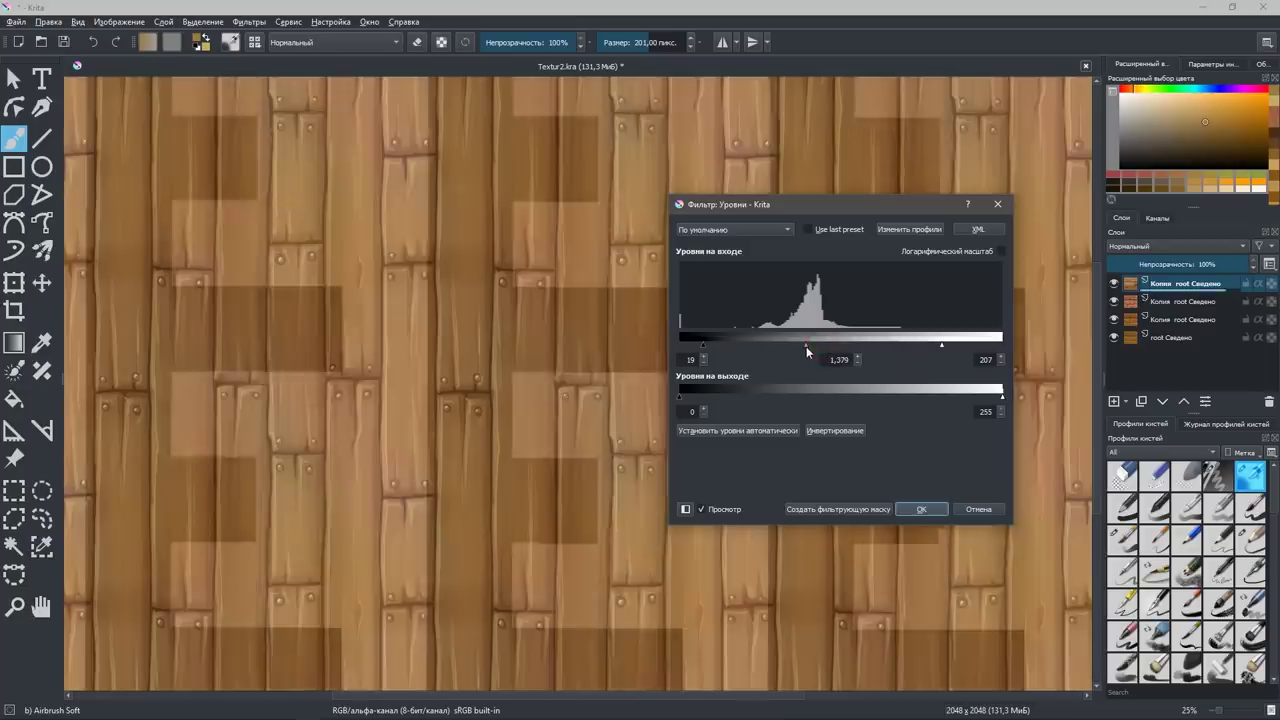
left_click_drag(941, 345, 907, 345)
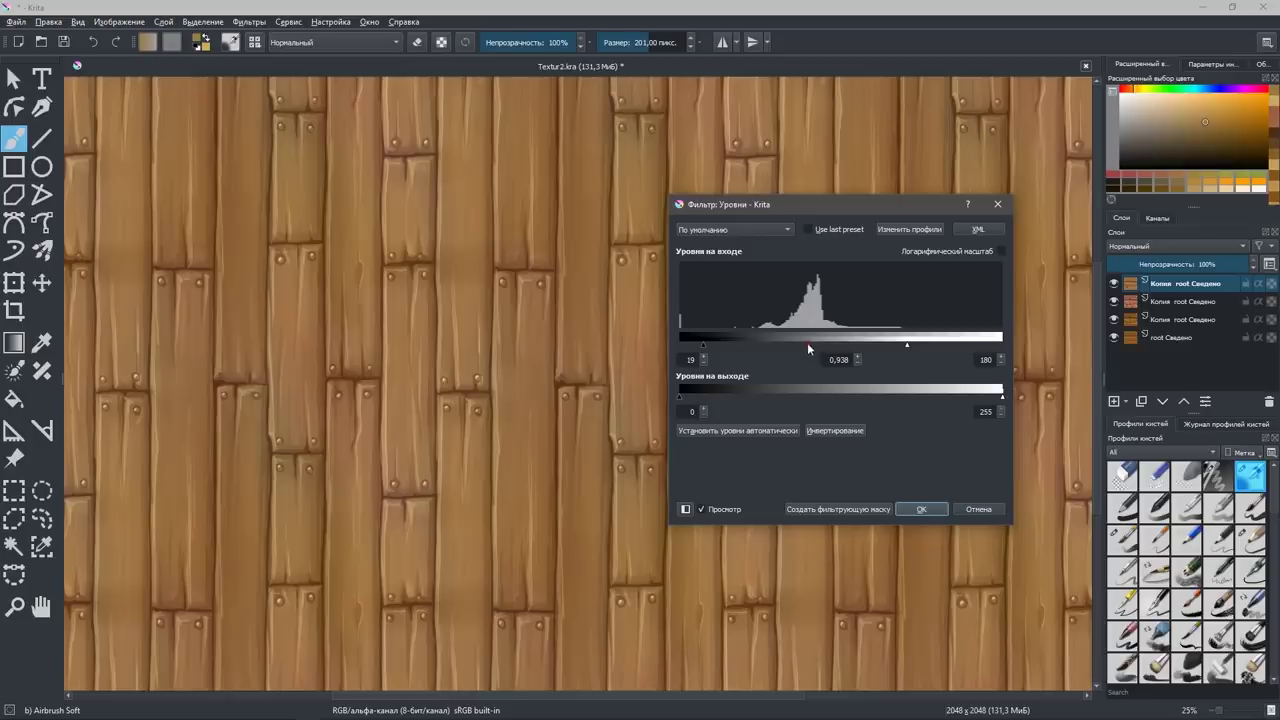
left_click_drag(807, 346, 817, 346)
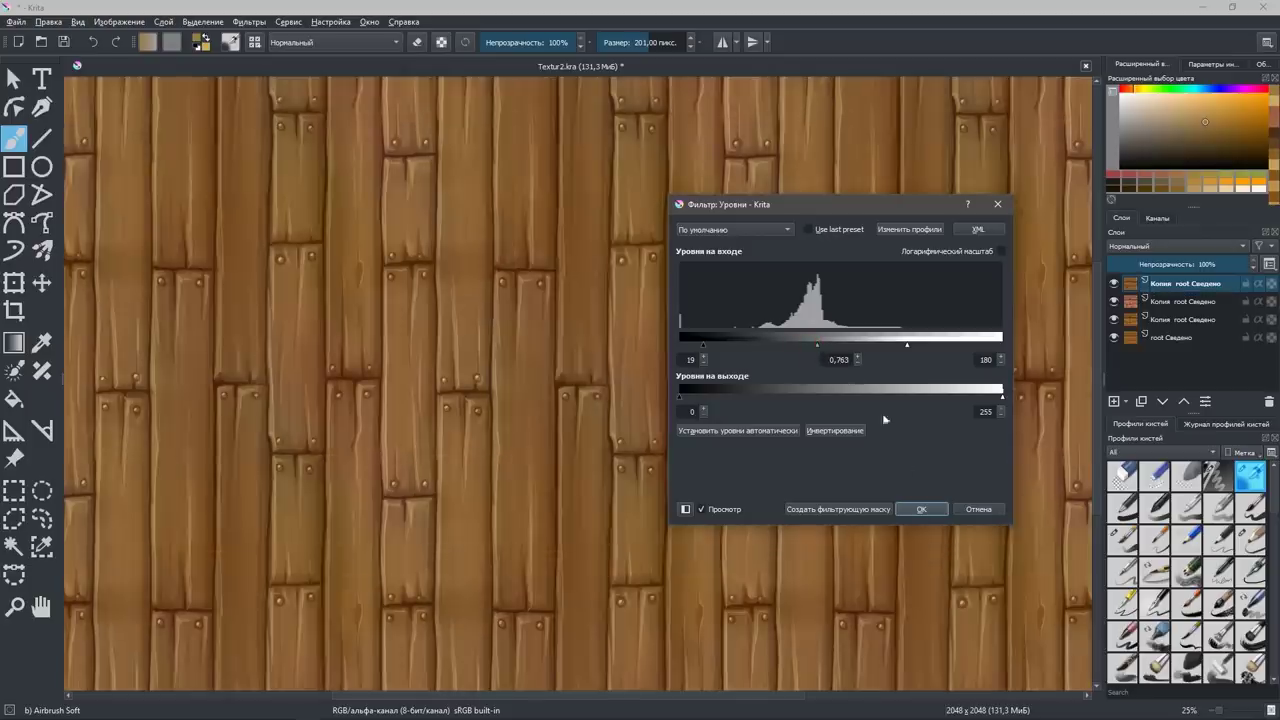
left_click(921, 509)
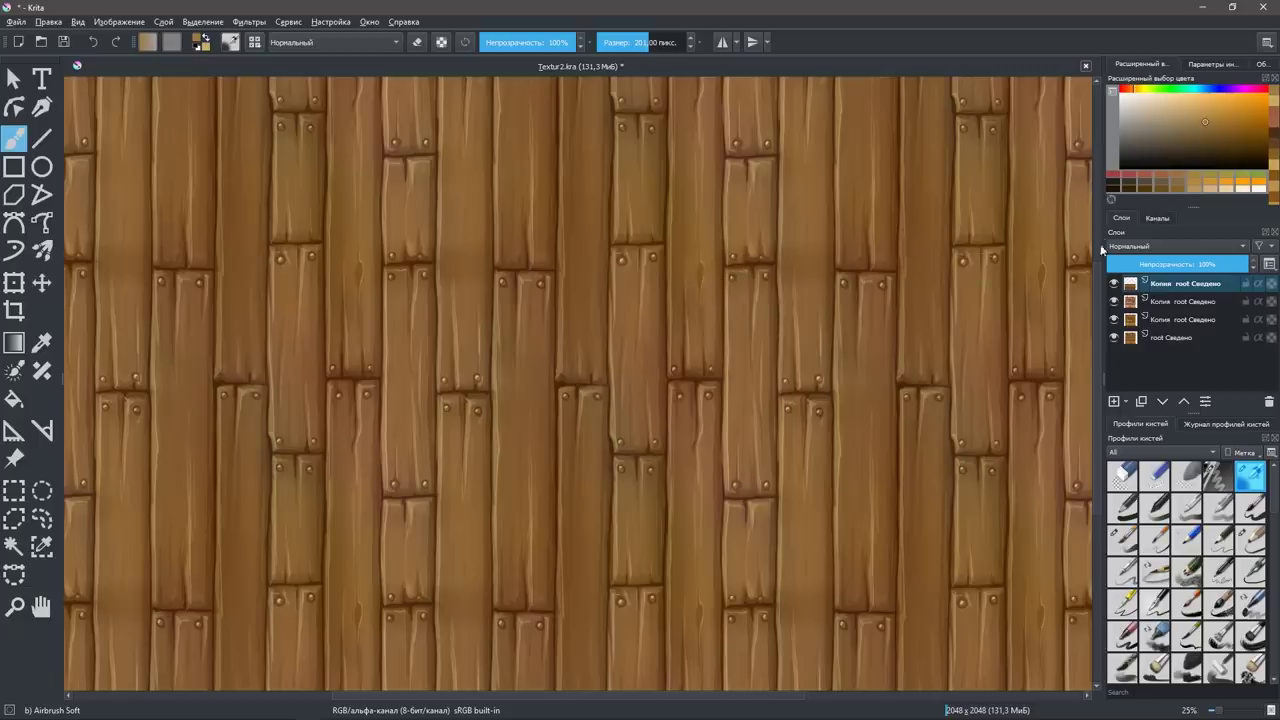
left_click(1114, 283)
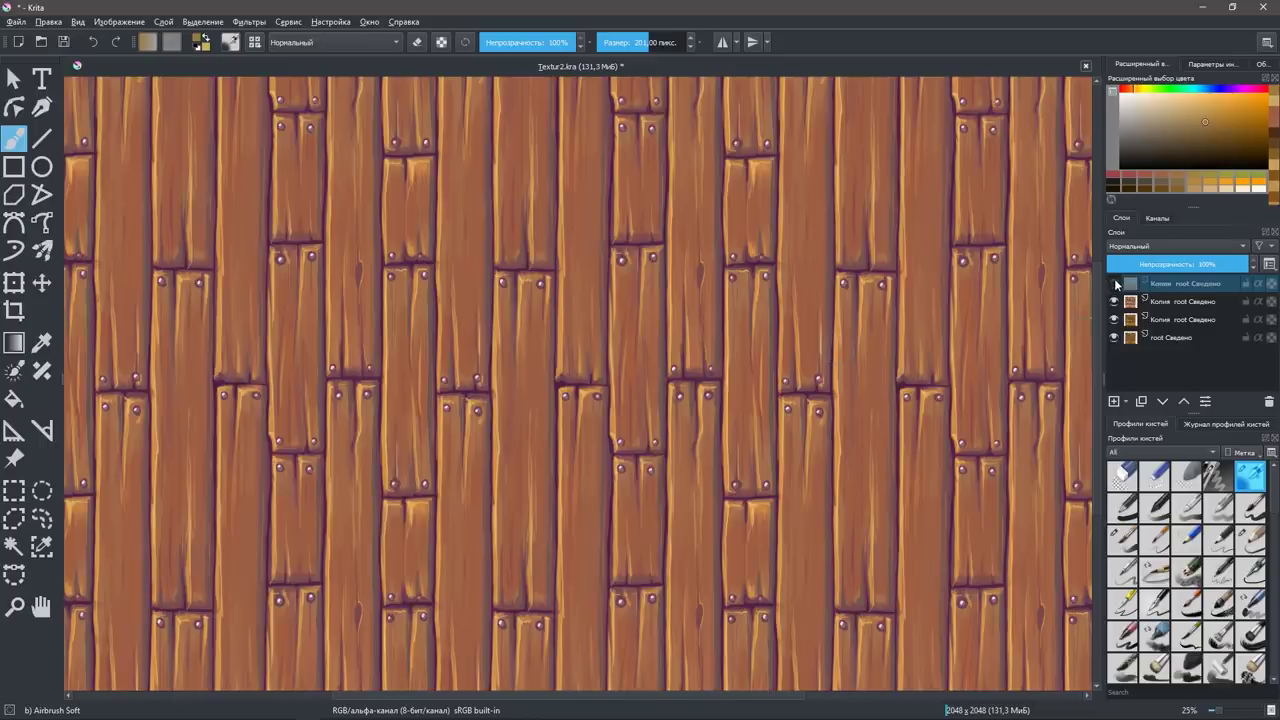
left_click(1115, 284)
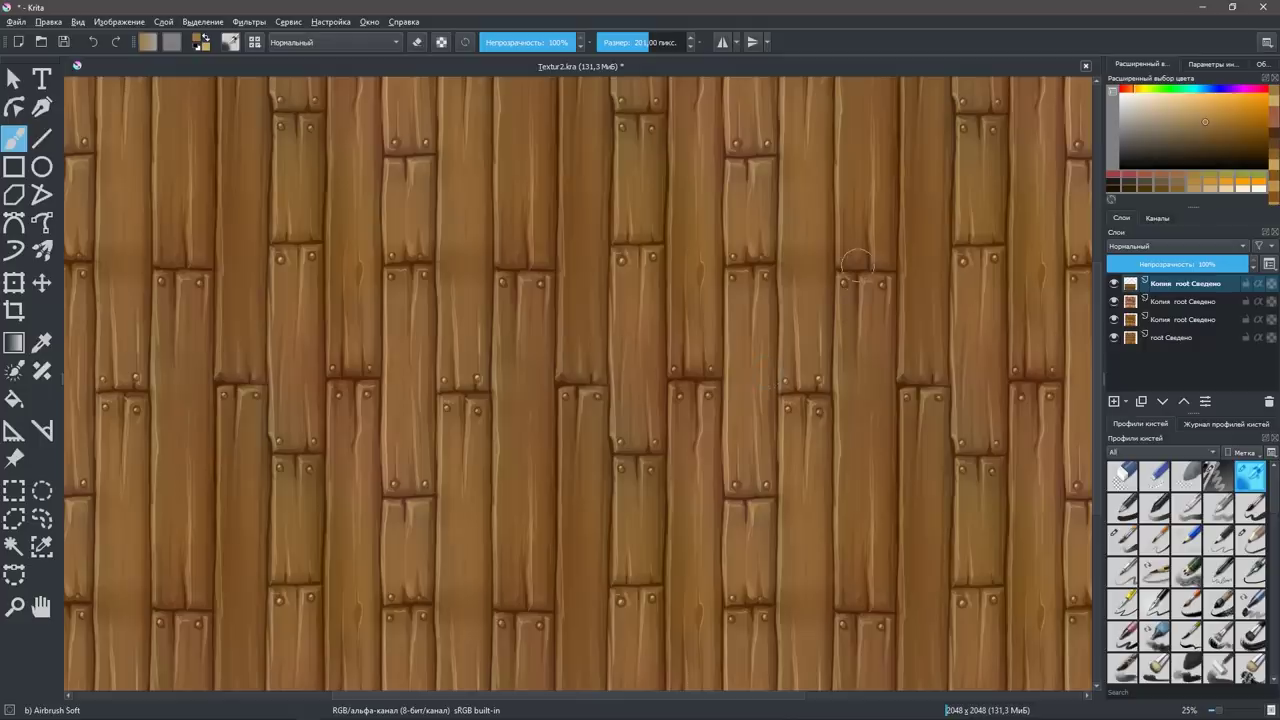
Try an olive-yellow hue shift in HSV adjustment, then discard it.
key("ctrl+u")
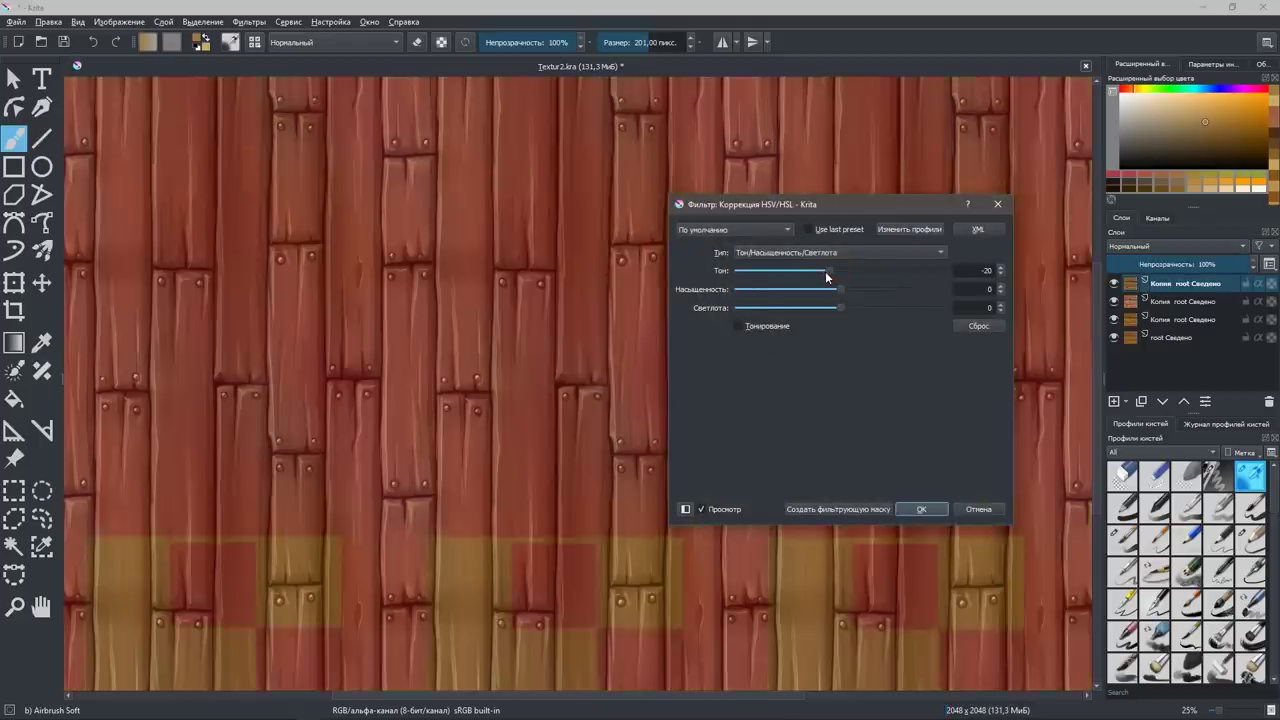
left_click_drag(832, 273, 837, 273)
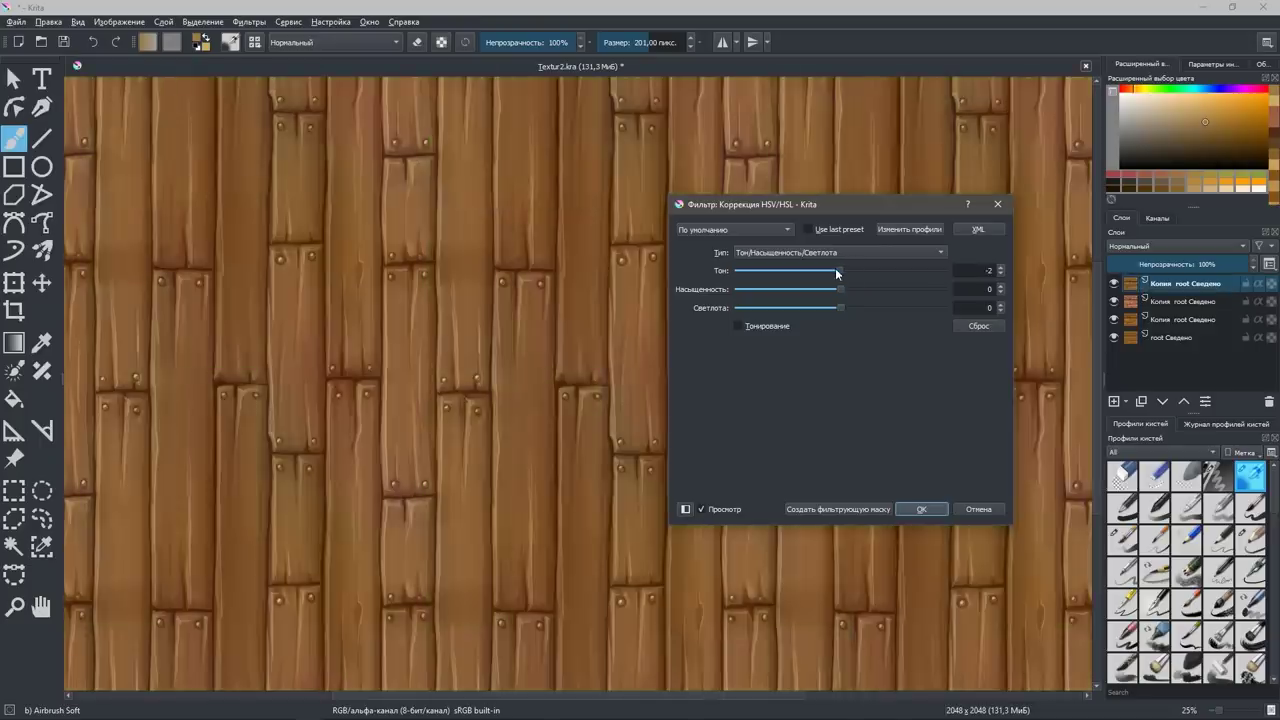
left_click(985, 511)
Apply Color Balance: shadows red 22, midtones red 5 blue -7, highlights blue -100.
key("ctrl+b")
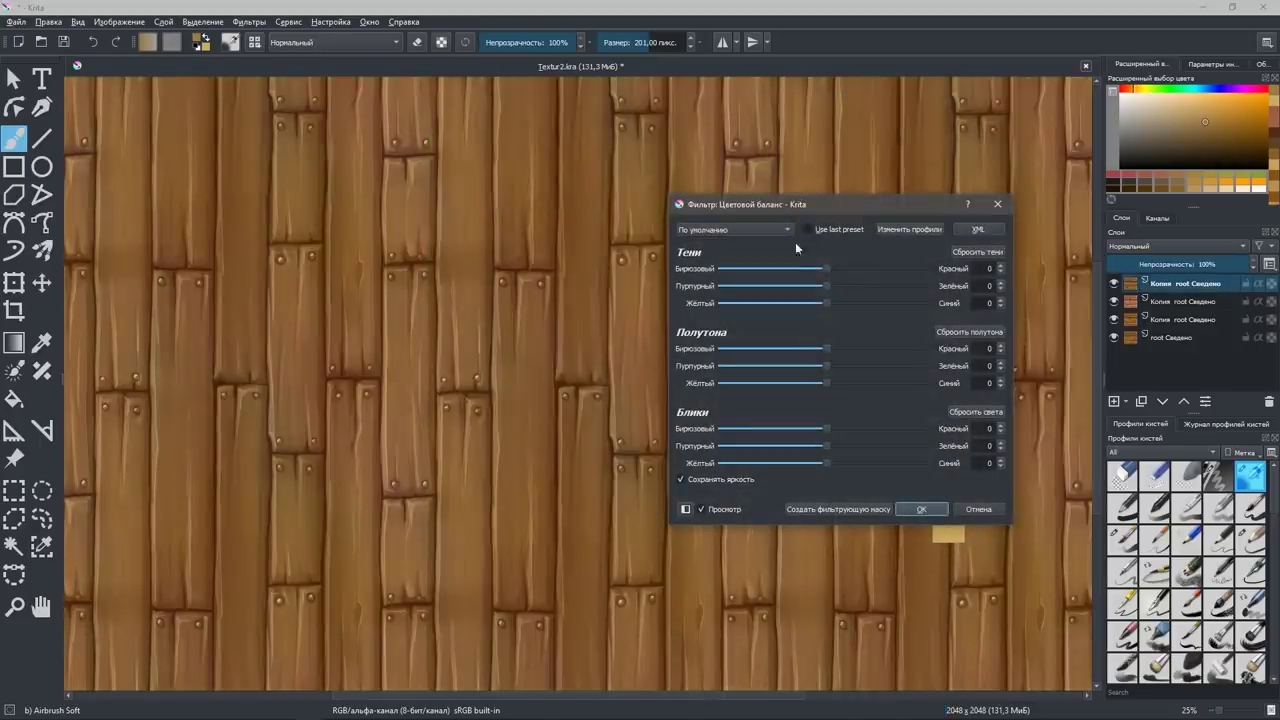
left_click_drag(823, 267, 834, 268)
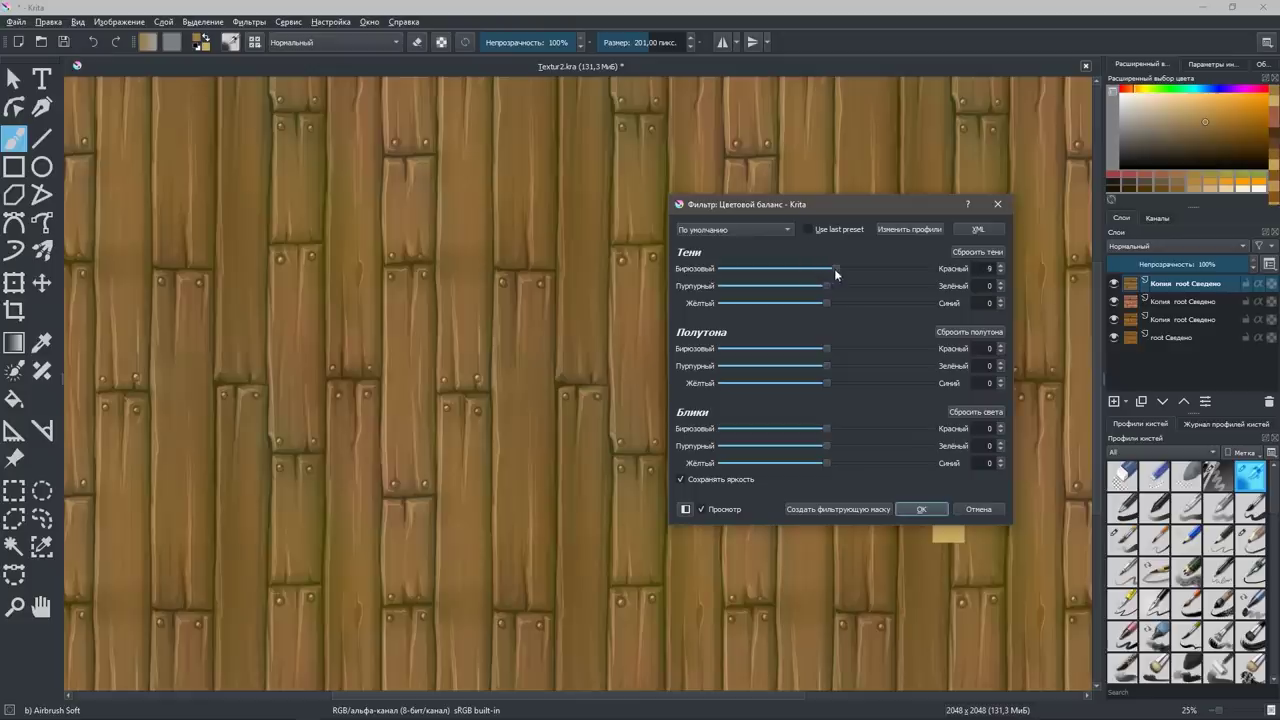
left_click(701, 509)
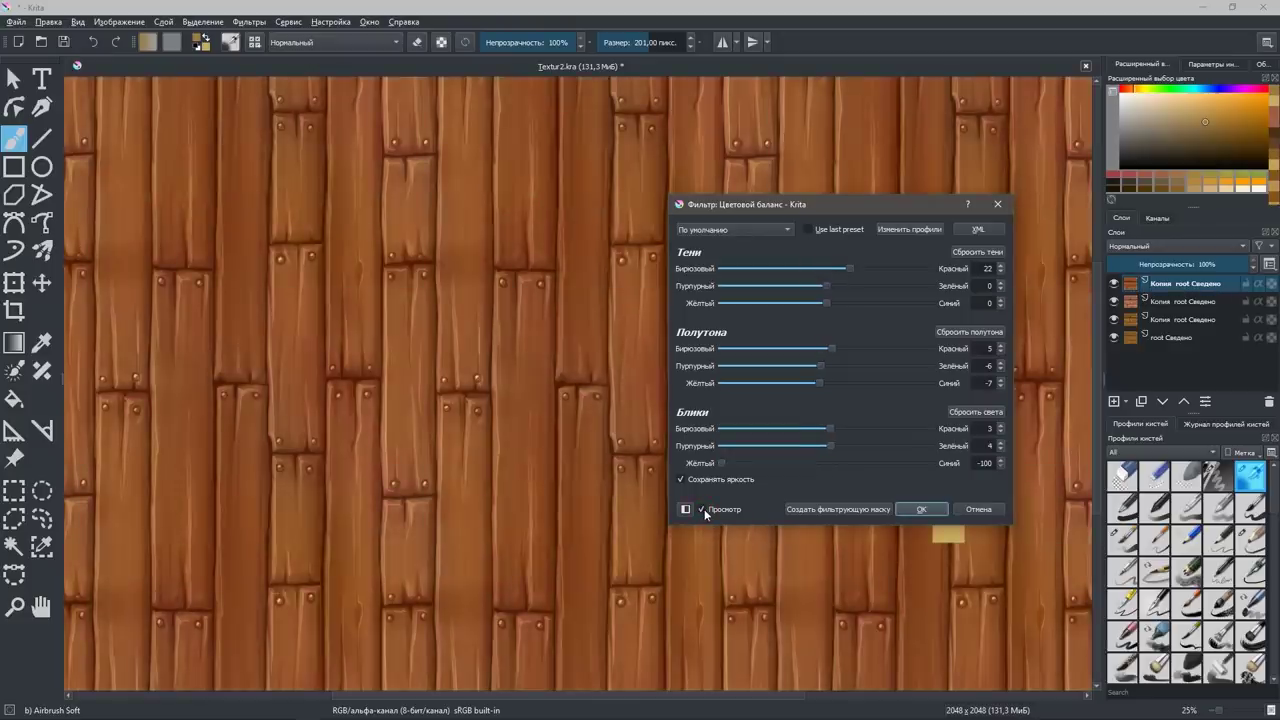
left_click(702, 510)
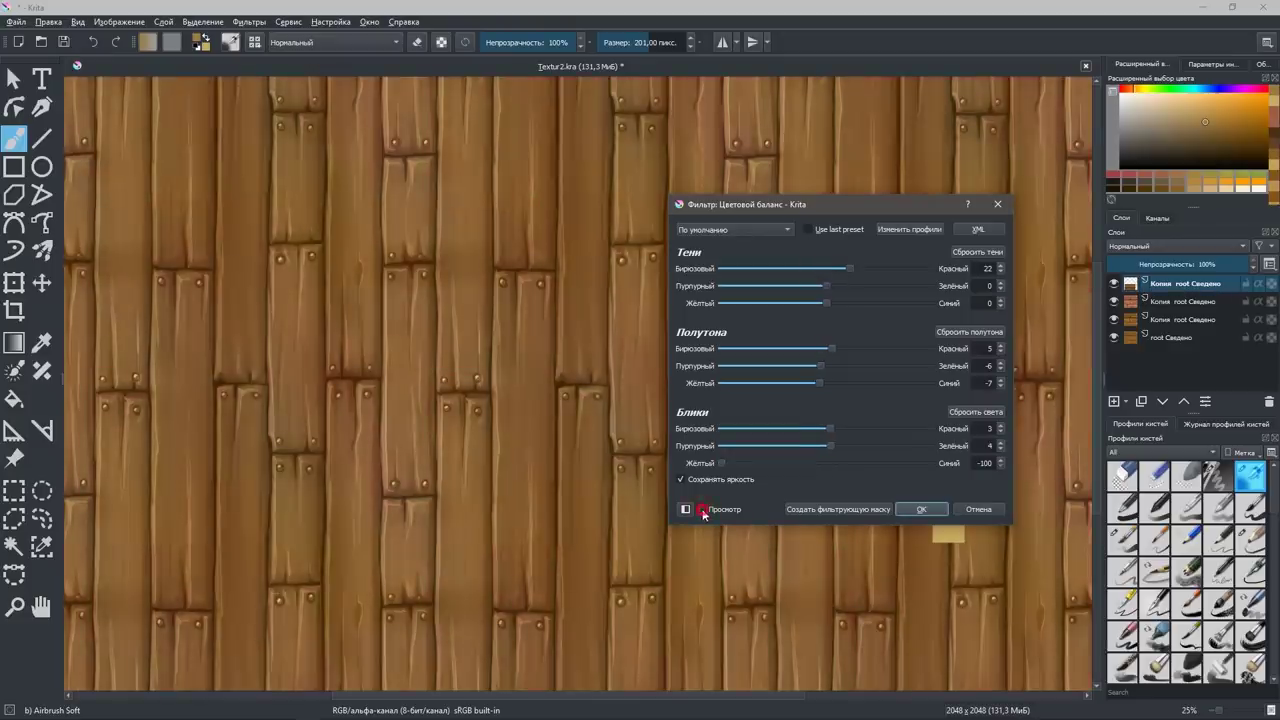
left_click(702, 509)
left_click(921, 509)
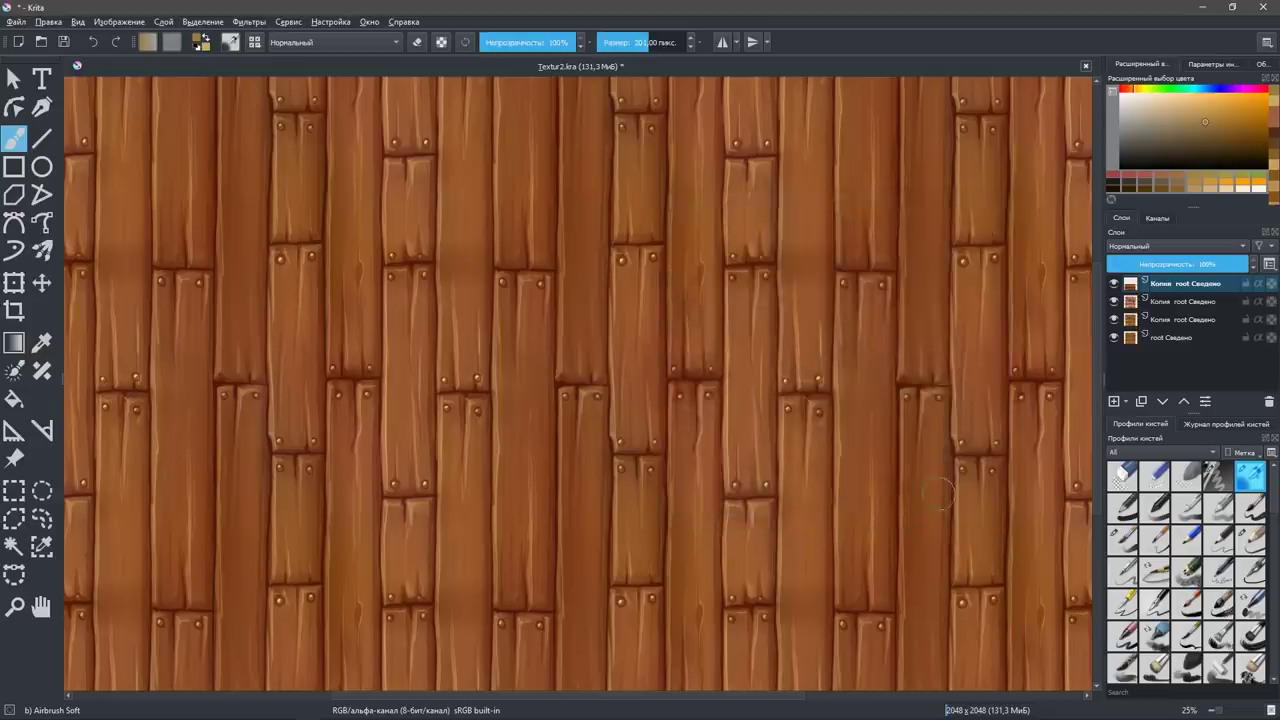